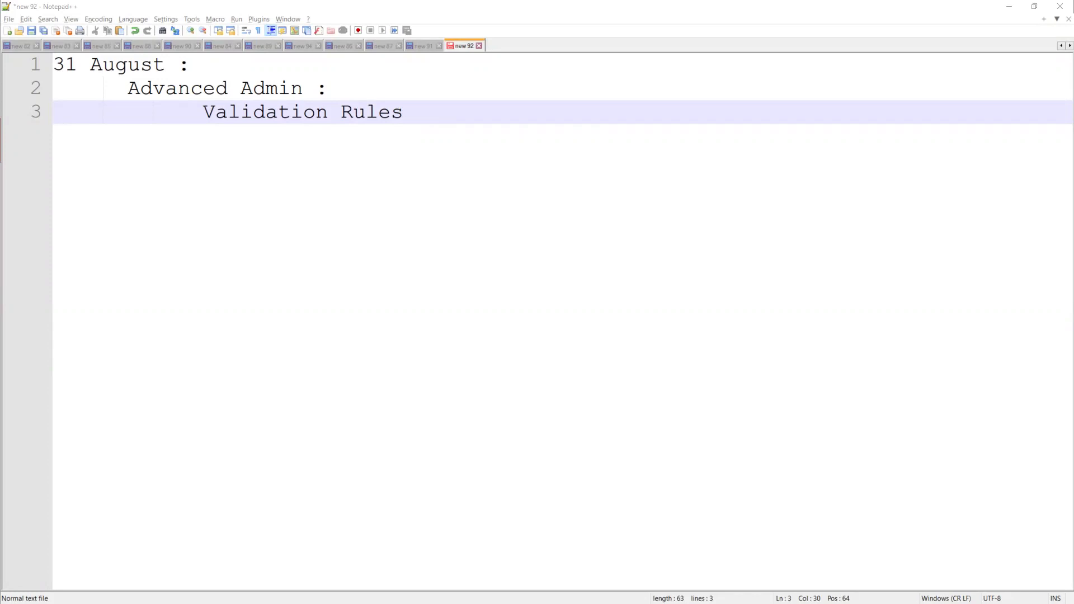
Hide Notepad++ and open the Accounts home page in the Salesforce Developer Edition tab
{"action": "left_click", "coordinate": [1012, 8]}
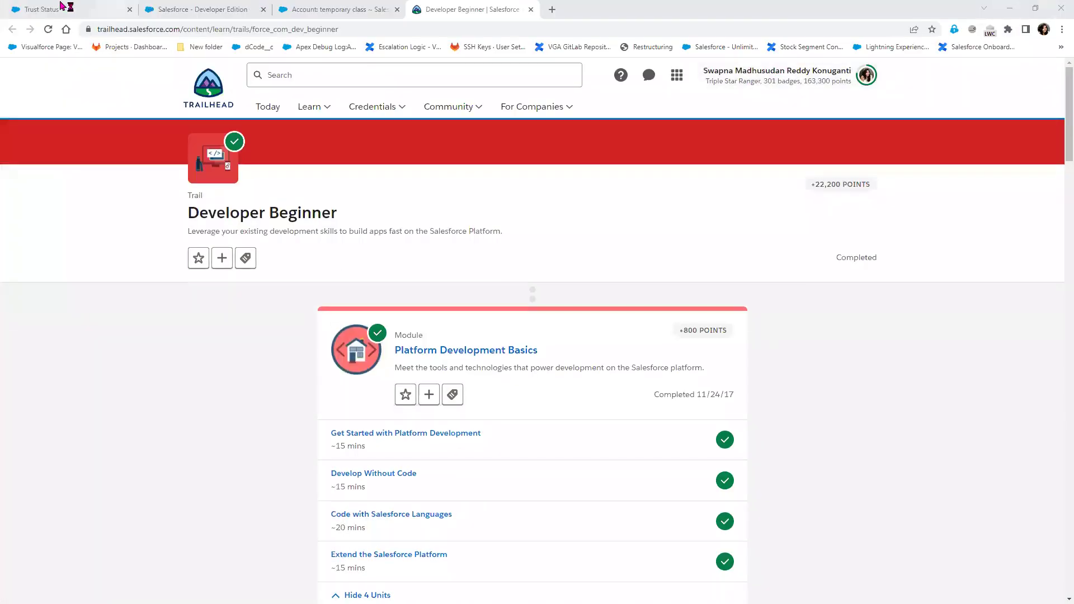
{"action": "left_click", "coordinate": [62, 8]}
{"action": "left_click", "coordinate": [199, 11]}
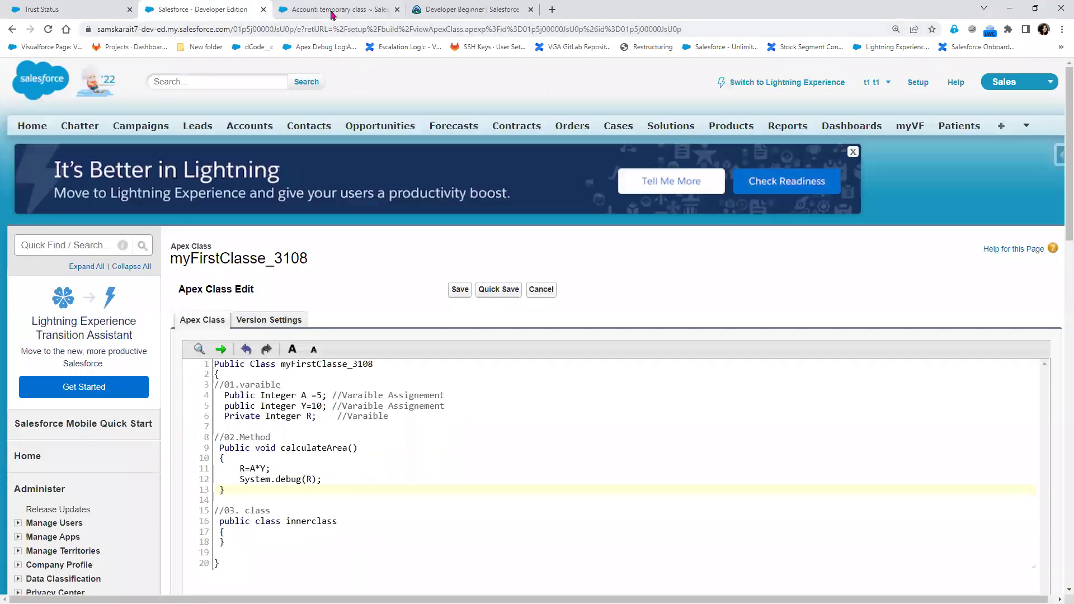
{"action": "left_click", "coordinate": [230, 128]}
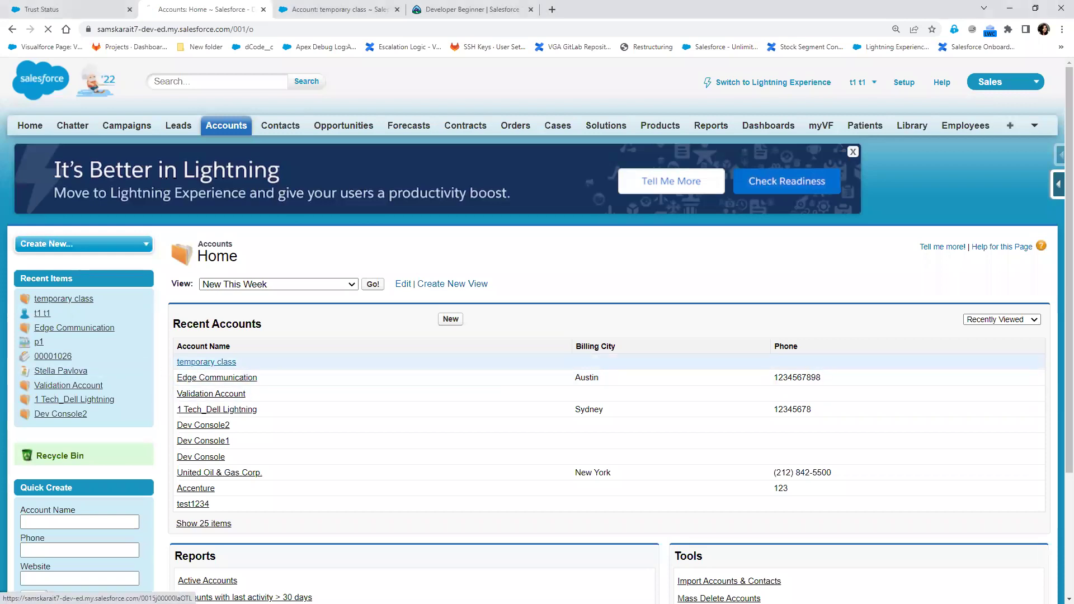
Open the temporary class account, start editing its Phone inline, and bring up the Force.com admin shortcuts
{"action": "left_click", "coordinate": [213, 363]}
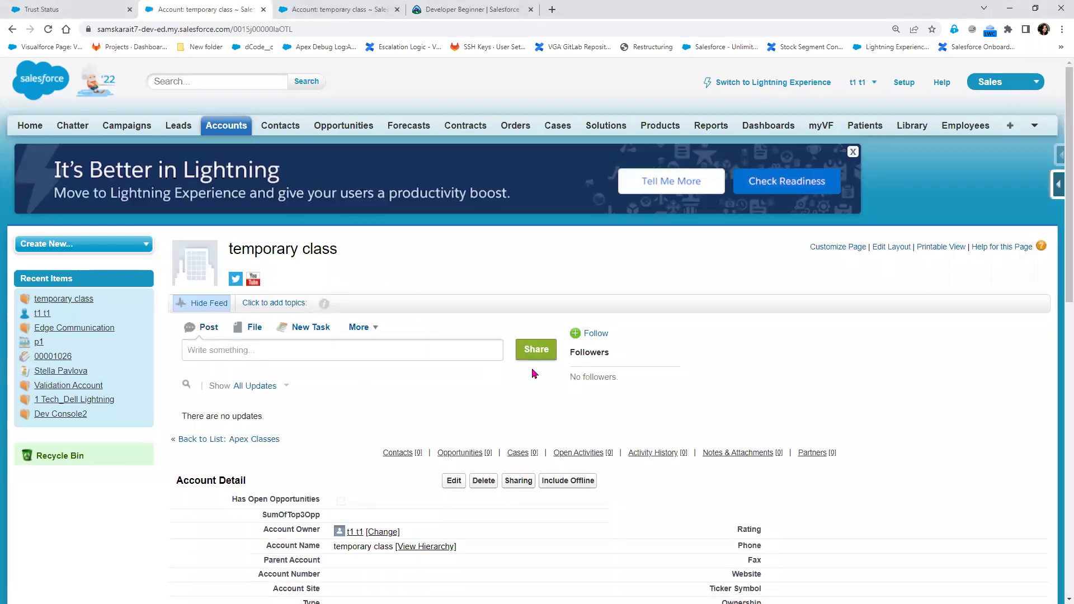
{"action": "scroll", "coordinate": [531, 429], "scroll_direction": "down", "scroll_amount": 3}
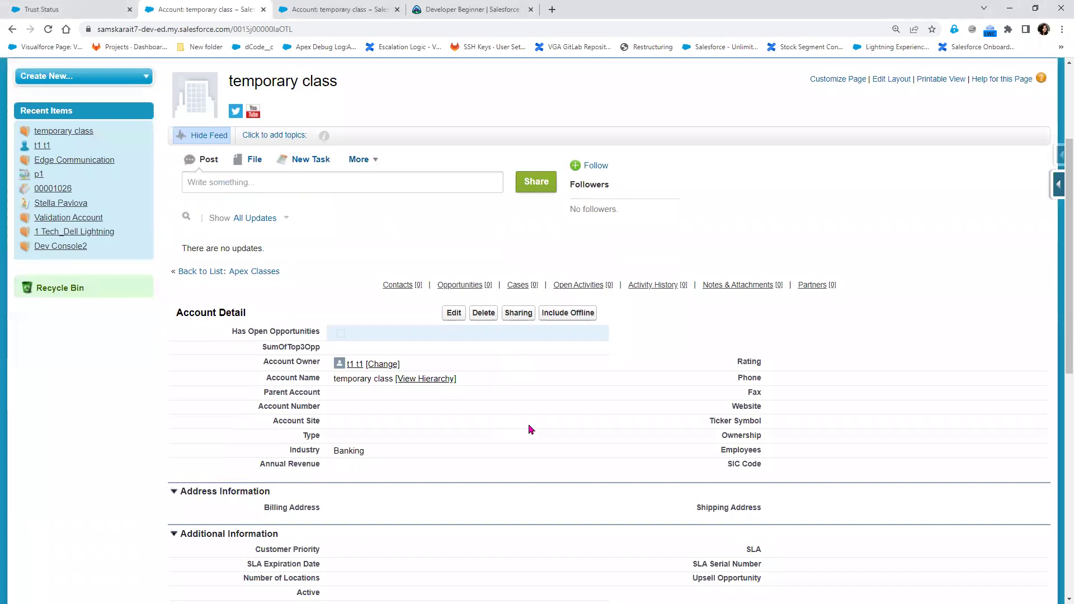
{"action": "double_click", "coordinate": [781, 379]}
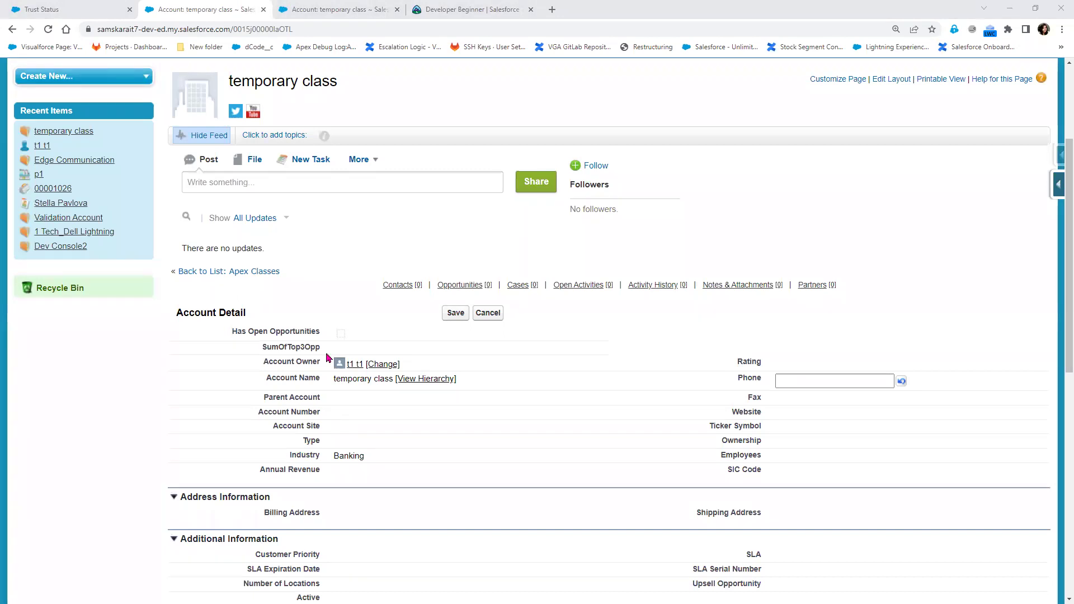
{"action": "left_click", "coordinate": [1058, 184]}
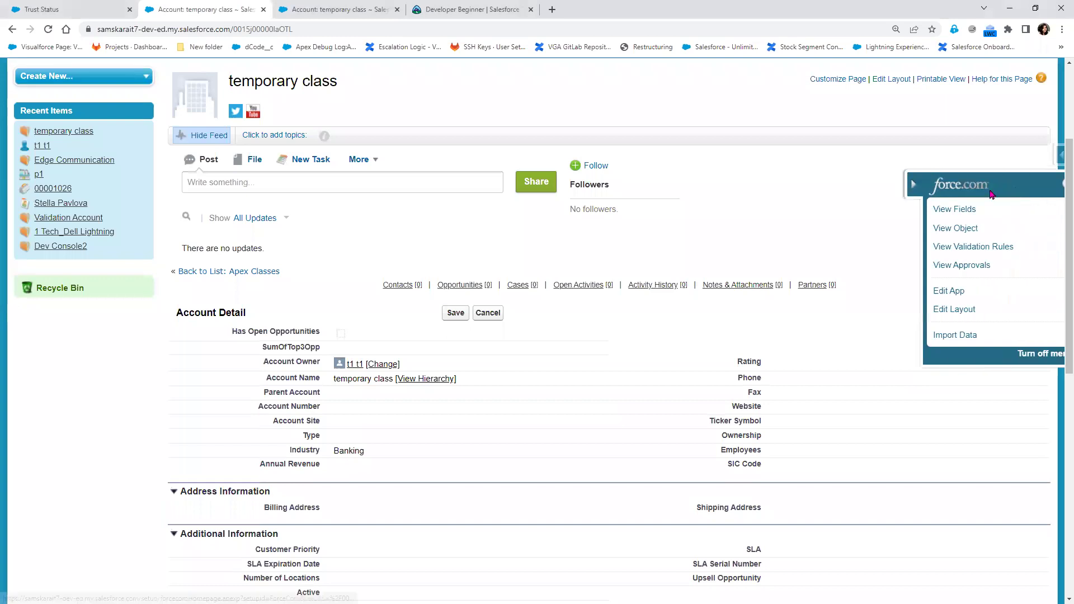
Create a new Account validation rule named 'Validate Phone number' and move to its formula box
{"action": "left_click", "coordinate": [945, 247]}
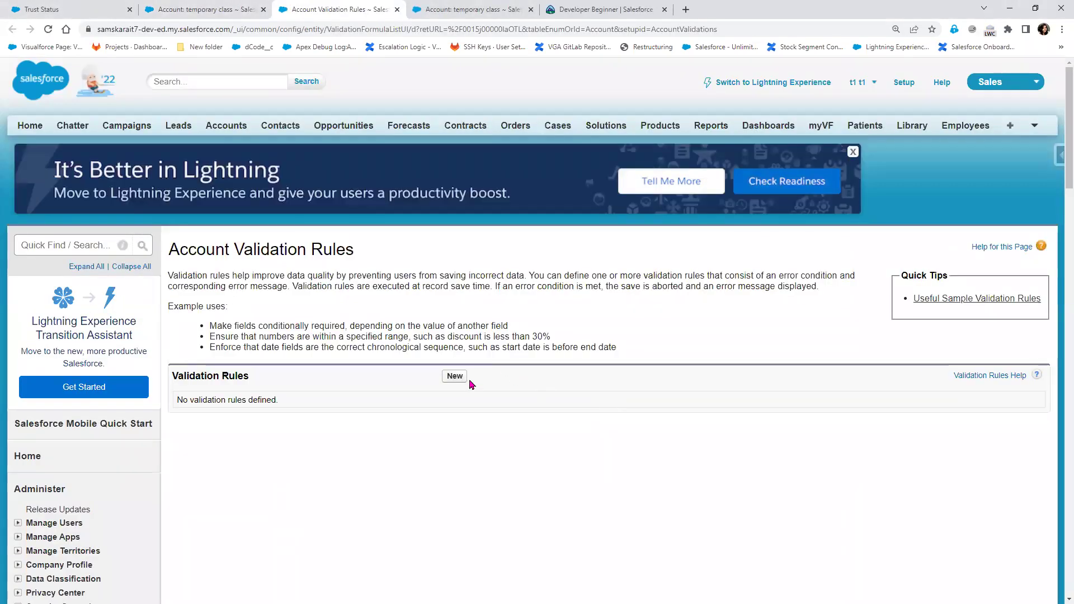
{"action": "left_click", "coordinate": [454, 377]}
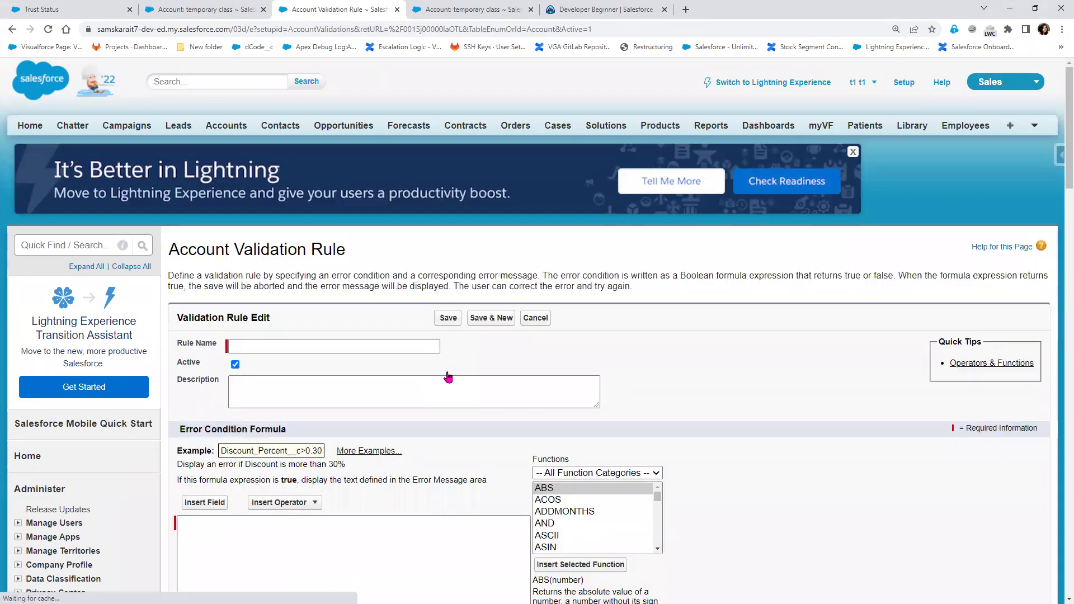
{"action": "left_click", "coordinate": [394, 345]}
{"action": "type", "text": "Phone"}
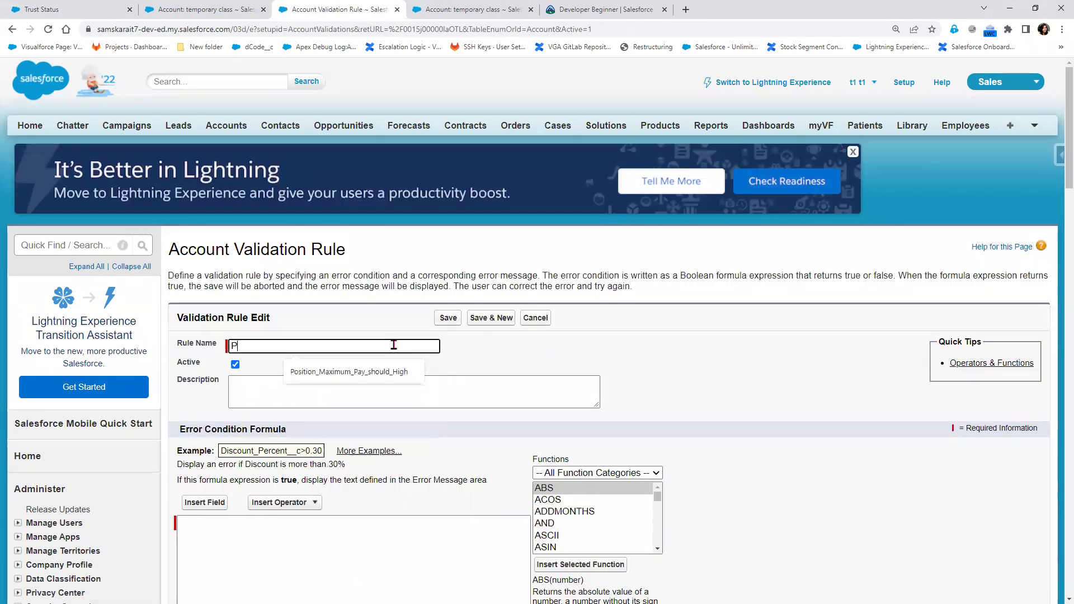
{"action": "key", "text": "BackSpace"}
{"action": "key", "text": "BackSpace"}
{"action": "key", "text": "BackSpace"}
{"action": "key", "text": "BackSpace"}
{"action": "key", "text": "BackSpace"}
{"action": "key", "text": "BackSpace"}
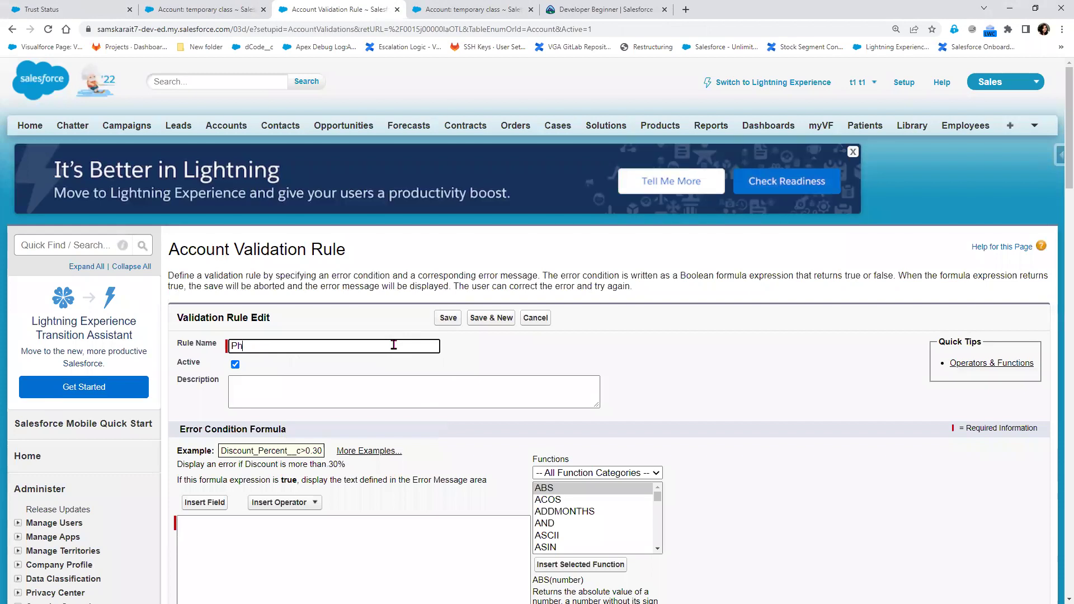
{"action": "type", "text": "Valida"}
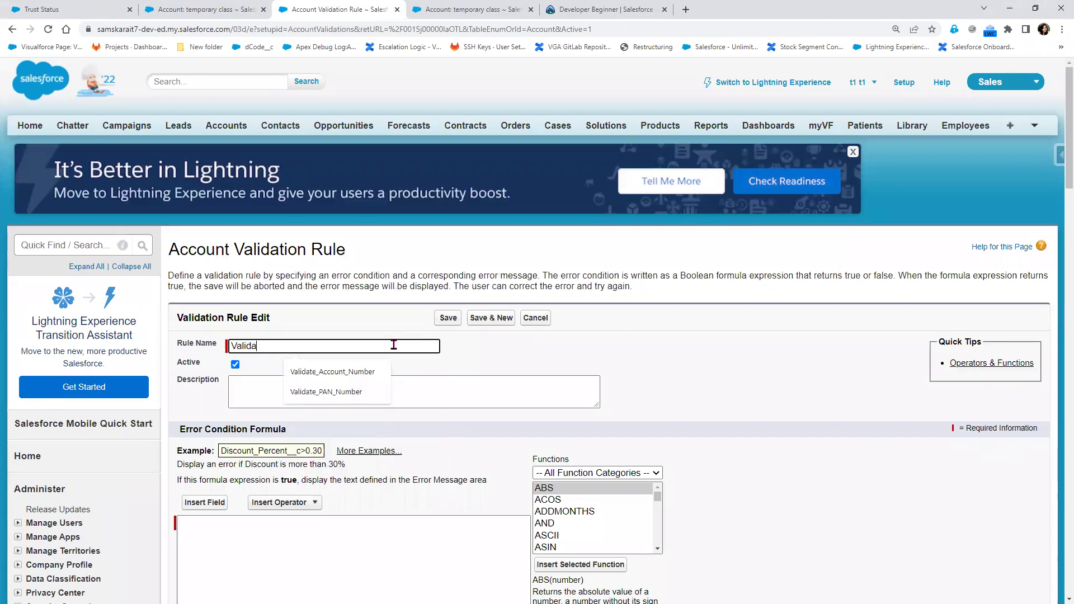
{"action": "type", "text": "te the Phone"}
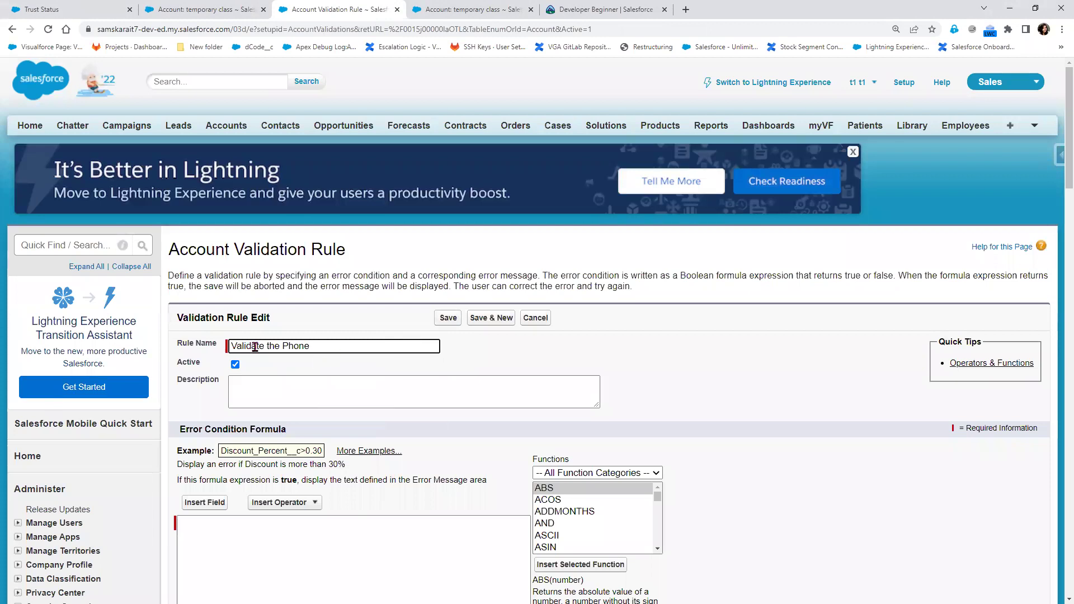
{"action": "left_click_drag", "start_coordinate": [268, 347], "coordinate": [521, 356]}
{"action": "type", "text": "Phone number"}
{"action": "key", "text": "Tab"}
{"action": "scroll", "coordinate": [346, 414], "scroll_direction": "down", "scroll_amount": 3}
{"action": "left_click", "coordinate": [290, 374]}
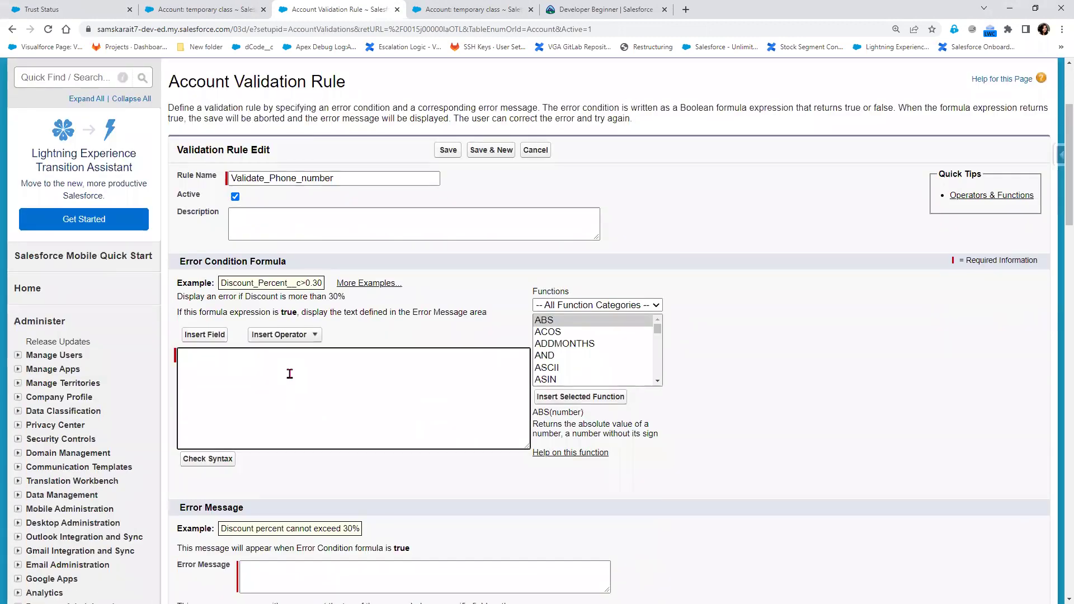
Insert ISBLANK from the Functions list as NOT(ISBLANK(Phone)) on the first formula line
{"action": "scroll", "coordinate": [624, 369], "scroll_direction": "down", "scroll_amount": 6}
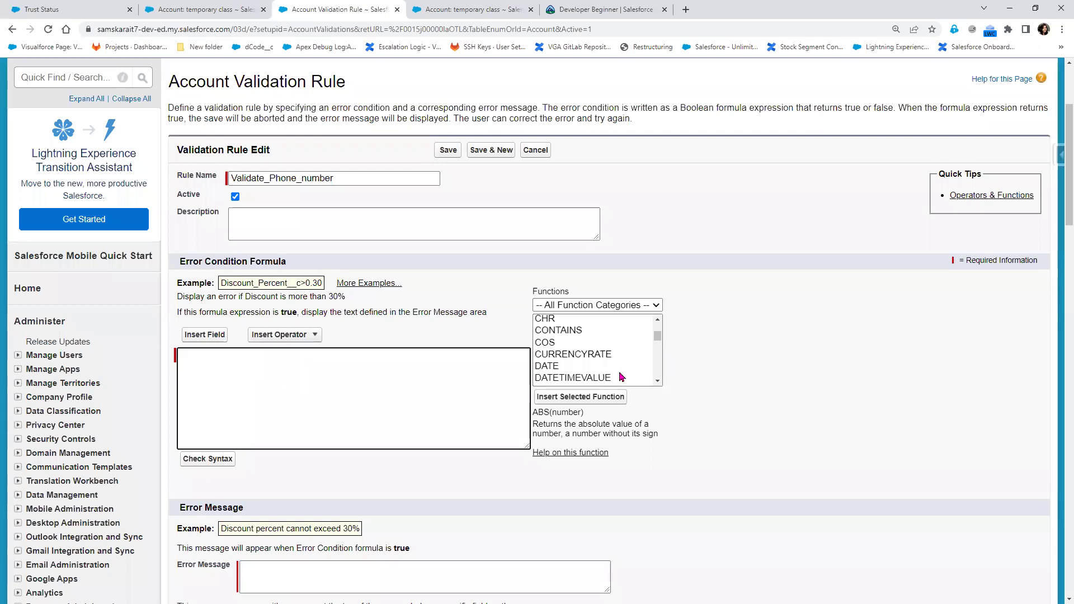
{"action": "scroll", "coordinate": [598, 375], "scroll_direction": "down", "scroll_amount": 3}
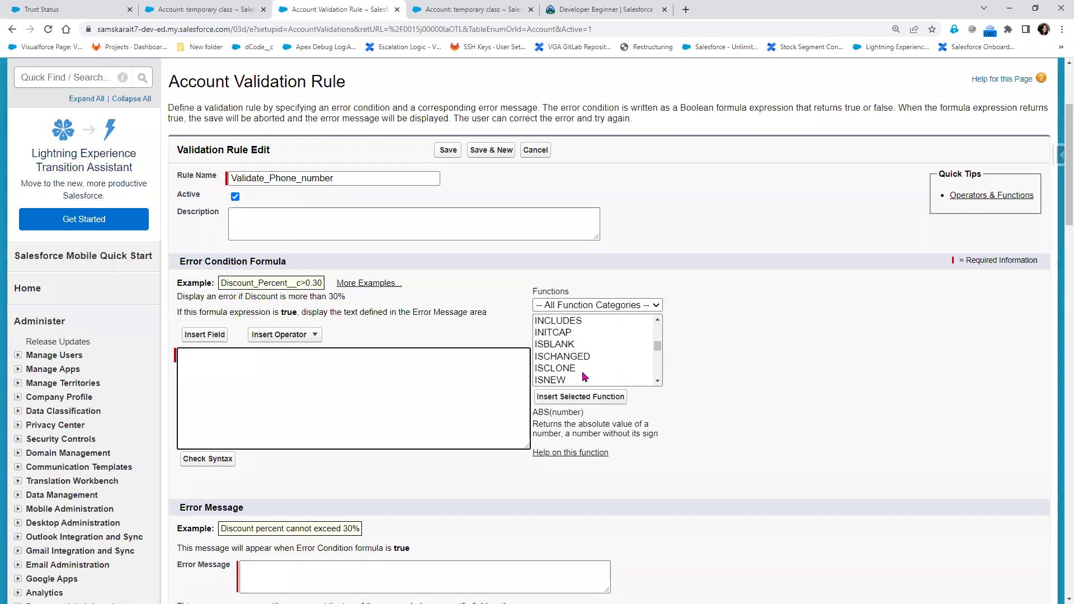
{"action": "scroll", "coordinate": [571, 364], "scroll_direction": "up", "scroll_amount": 2}
{"action": "left_click", "coordinate": [566, 345]}
{"action": "left_click", "coordinate": [578, 398]}
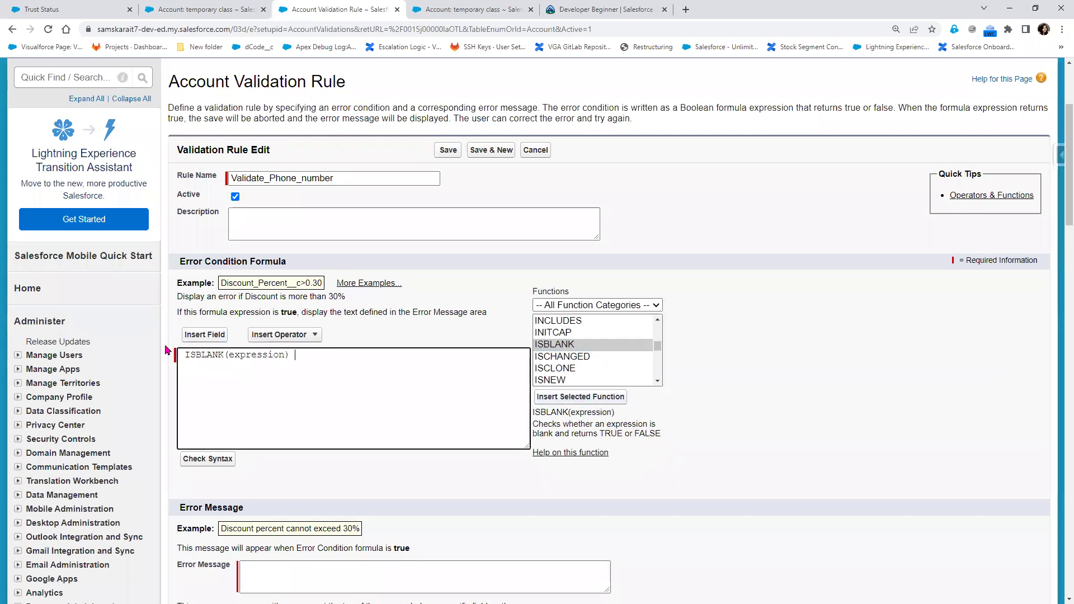
{"action": "double_click", "coordinate": [248, 354]}
{"action": "type", "text": "Phone"}
{"action": "left_click", "coordinate": [184, 355]}
{"action": "type", "text": "NOT ("}
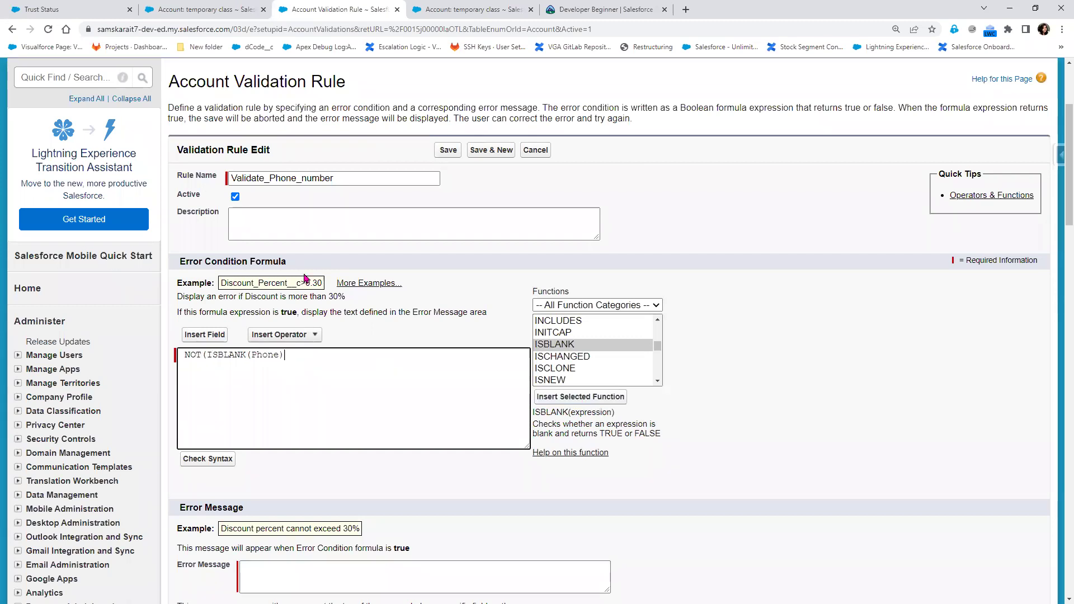
{"action": "type", "text": ")"}
Add LEN(Phone)>10 on the second formula line
{"action": "scroll", "coordinate": [570, 348], "scroll_direction": "down", "scroll_amount": 5}
{"action": "scroll", "coordinate": [570, 349], "scroll_direction": "up", "scroll_amount": 2}
{"action": "left_click", "coordinate": [571, 352]}
{"action": "left_click", "coordinate": [572, 397]}
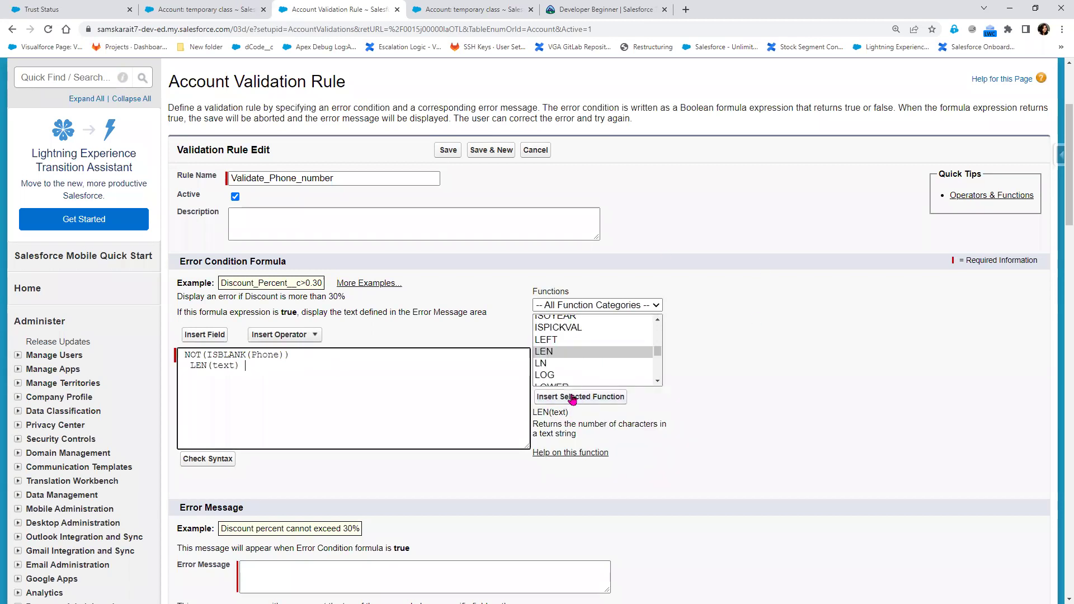
{"action": "double_click", "coordinate": [223, 365]}
{"action": "type", "text": "Phone)>10"}
{"action": "double_click", "coordinate": [236, 368]}
{"action": "left_click", "coordinate": [295, 372]}
Add ISNUMBER(Phone) on the third formula line
{"action": "scroll", "coordinate": [611, 361], "scroll_direction": "up", "scroll_amount": 1}
{"action": "left_click", "coordinate": [567, 348]}
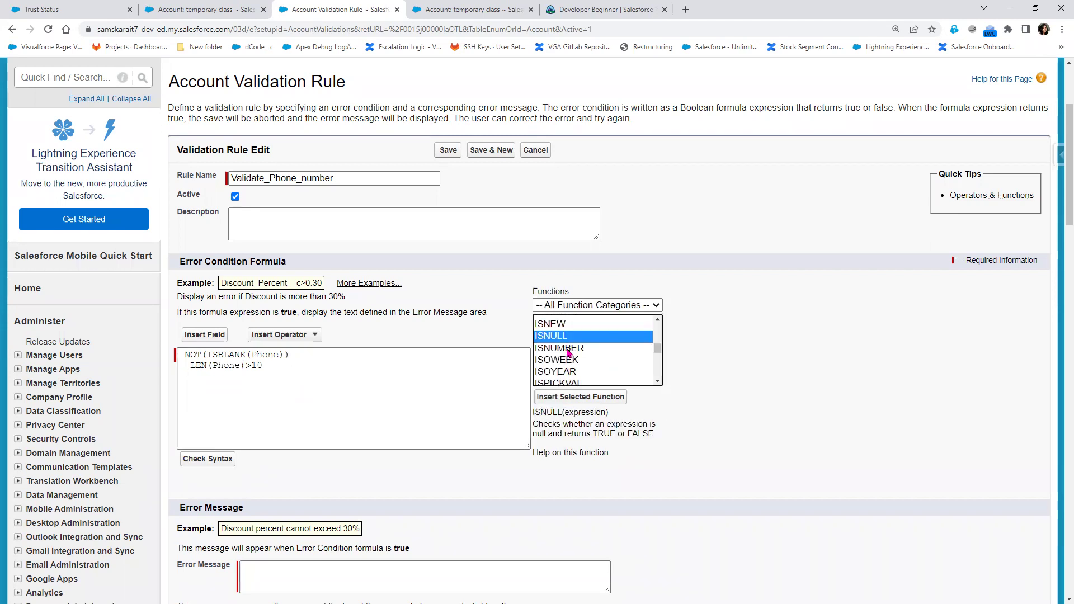
{"action": "left_click", "coordinate": [566, 401]}
{"action": "double_click", "coordinate": [255, 376]}
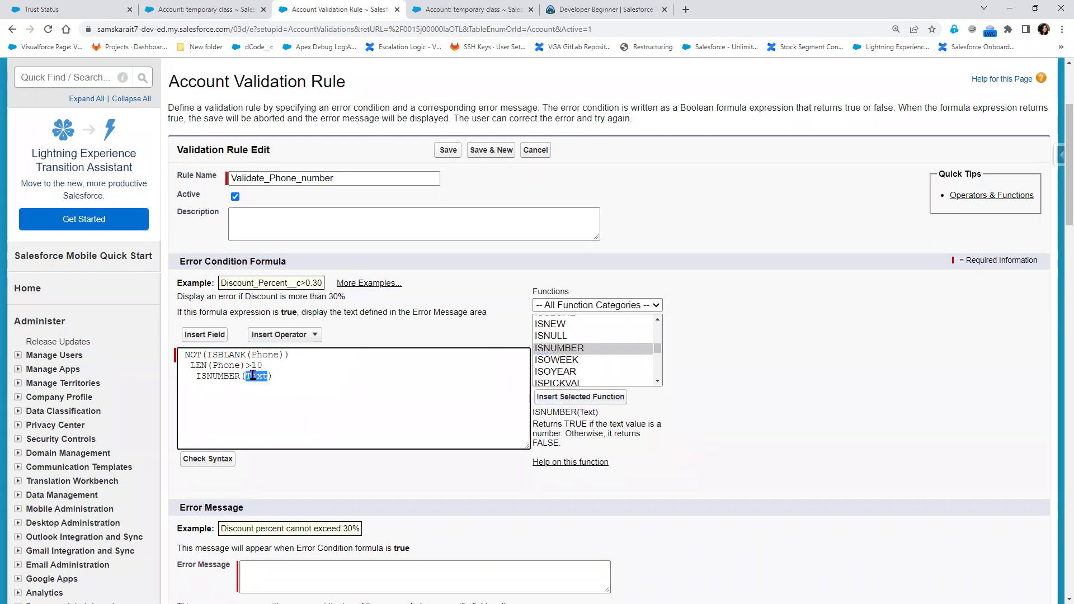
{"action": "type", "text": "Phone"}
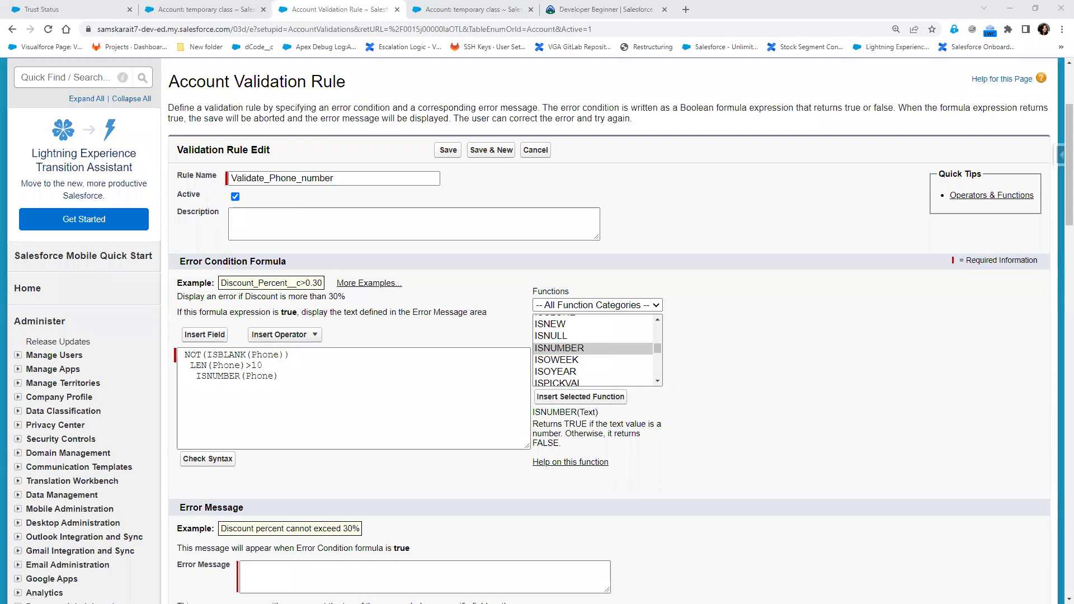
{"action": "left_click", "coordinate": [299, 376]}
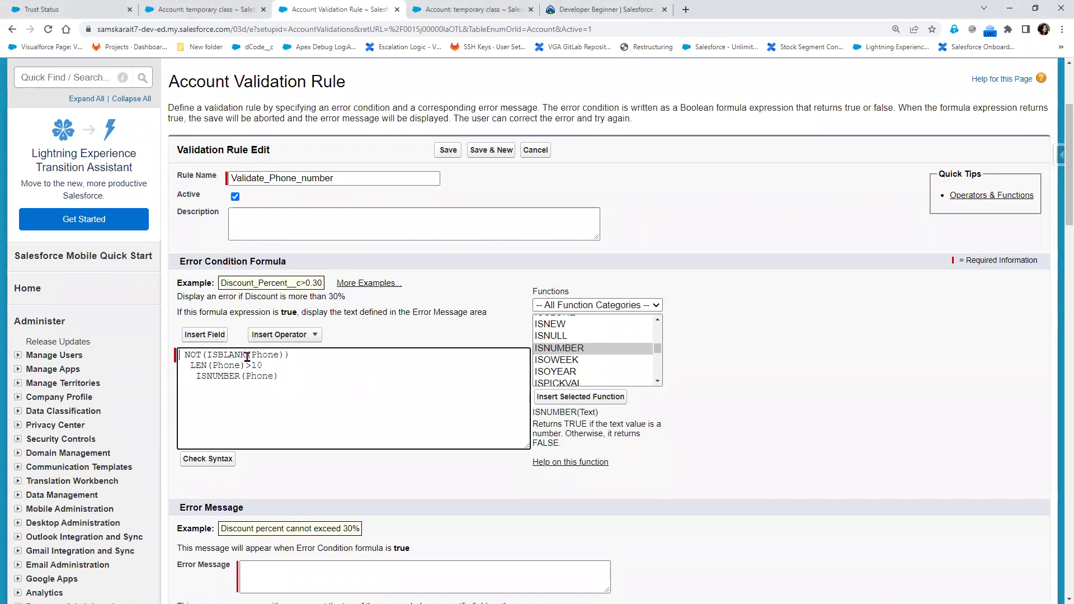
Separate the three conditions with commas, wrap them in AND( … ), and check the syntax
{"action": "double_click", "coordinate": [275, 356]}
{"action": "left_click", "coordinate": [207, 366]}
{"action": "triple_click", "coordinate": [209, 380]}
{"action": "left_click", "coordinate": [297, 355]}
{"action": "type", "text": ","}
{"action": "left_click", "coordinate": [180, 355]}
{"action": "type", "text": "AND("}
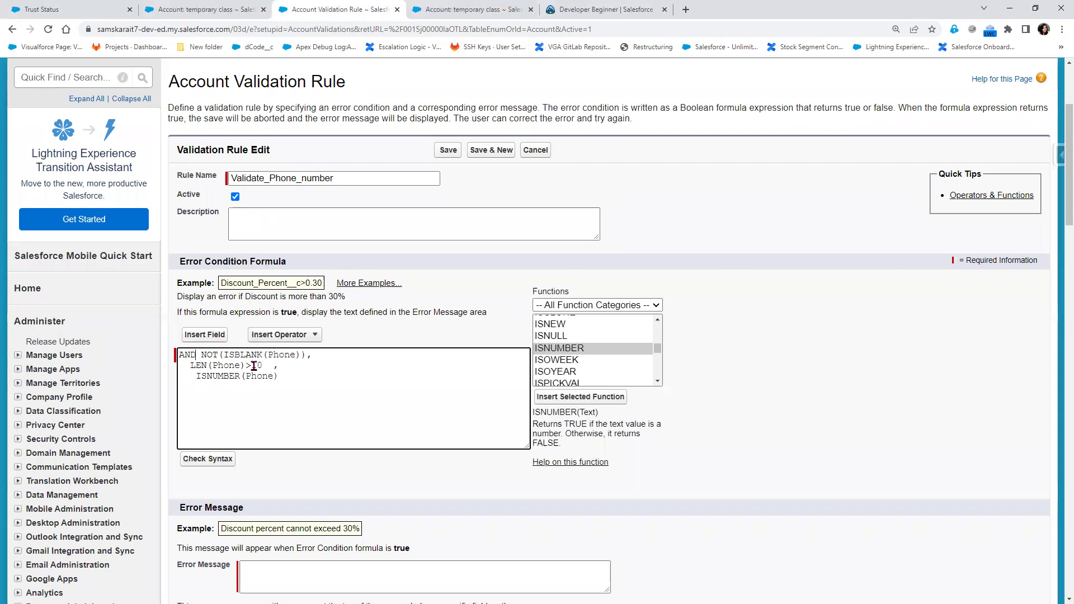
{"action": "left_click", "coordinate": [314, 367]}
{"action": "left_click", "coordinate": [207, 465]}
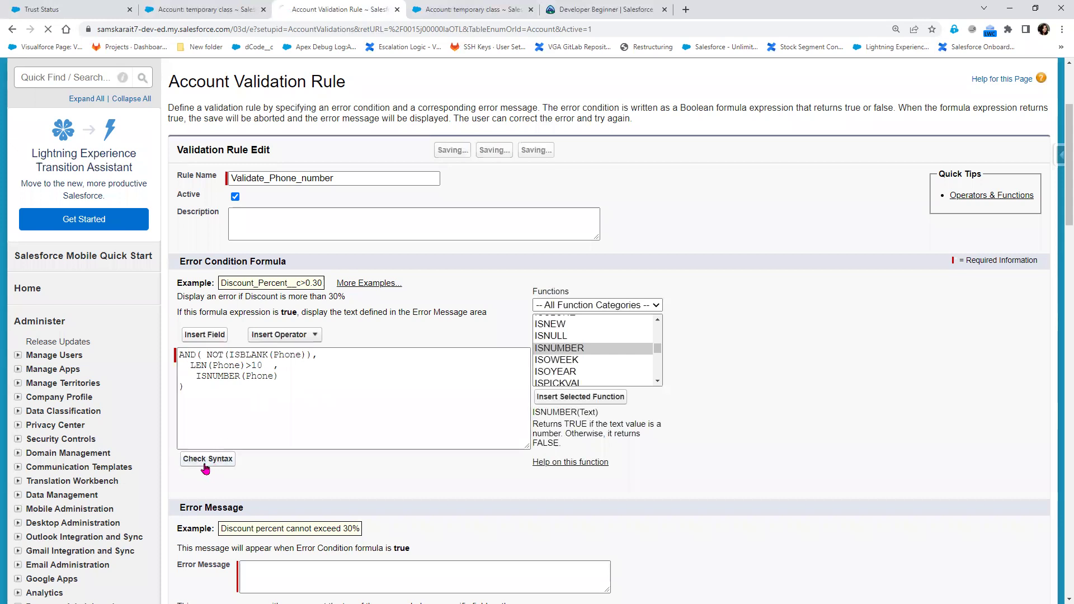
Set the error message 'Please valid Phone Number' at the Phone field and save the rule
{"action": "scroll", "coordinate": [341, 408], "scroll_direction": "down", "scroll_amount": 3}
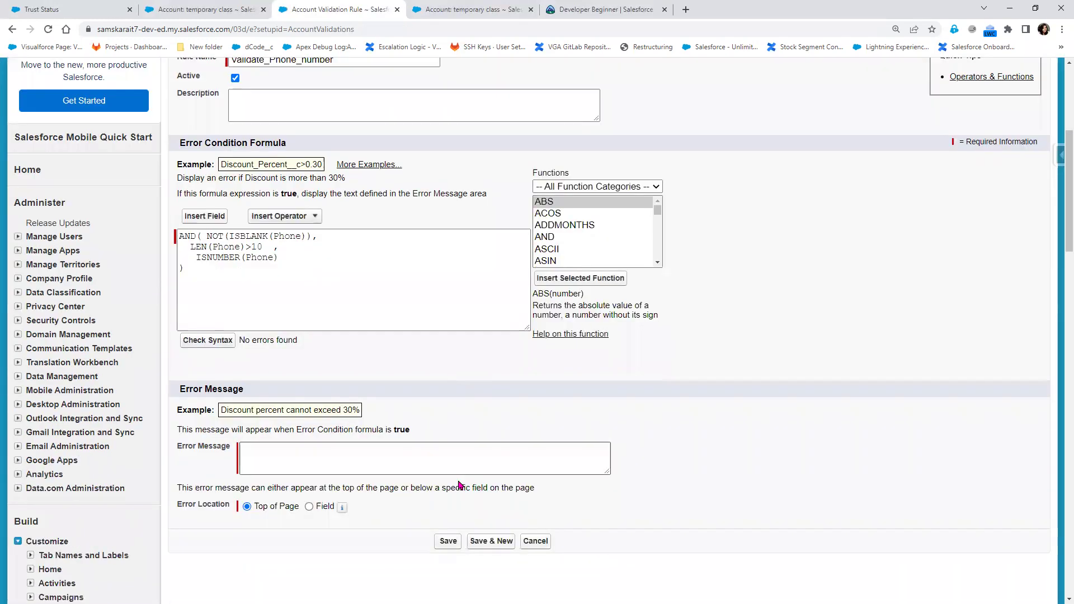
{"action": "left_click", "coordinate": [340, 407]}
{"action": "type", "text": "Please "}
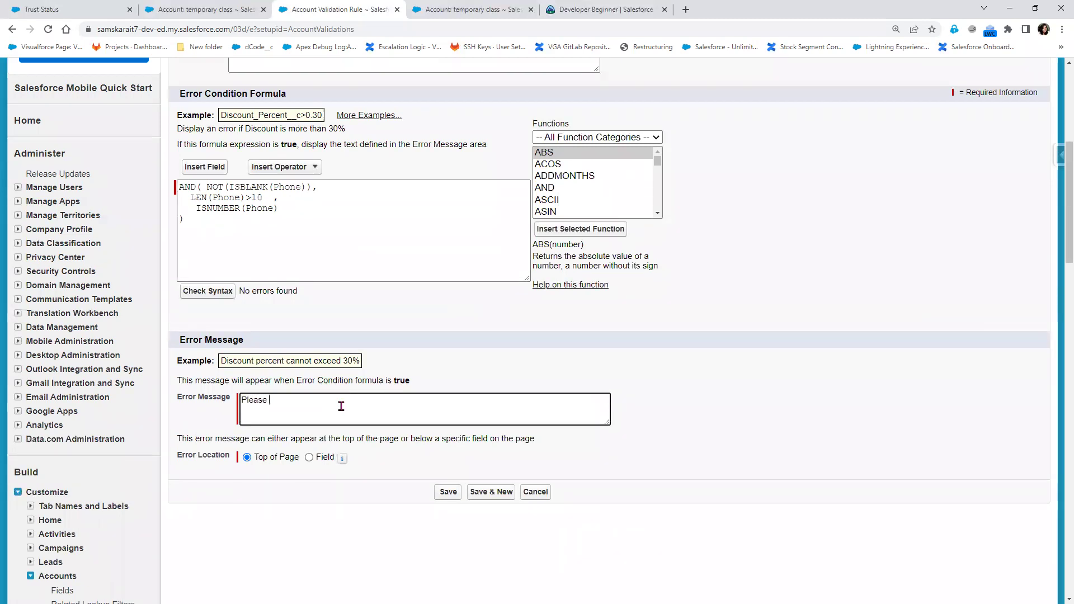
{"action": "type", "text": "valid Phone Number"}
{"action": "left_click", "coordinate": [310, 459]}
{"action": "left_click", "coordinate": [363, 460]}
{"action": "scroll", "coordinate": [398, 403], "scroll_direction": "down", "scroll_amount": 10}
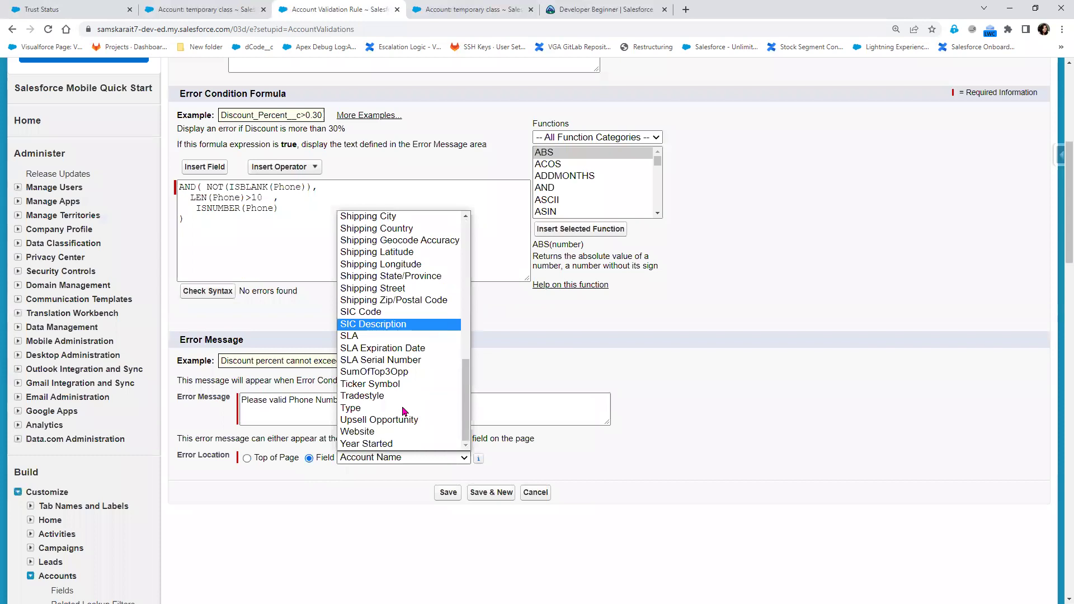
{"action": "scroll", "coordinate": [398, 364], "scroll_direction": "up", "scroll_amount": 3}
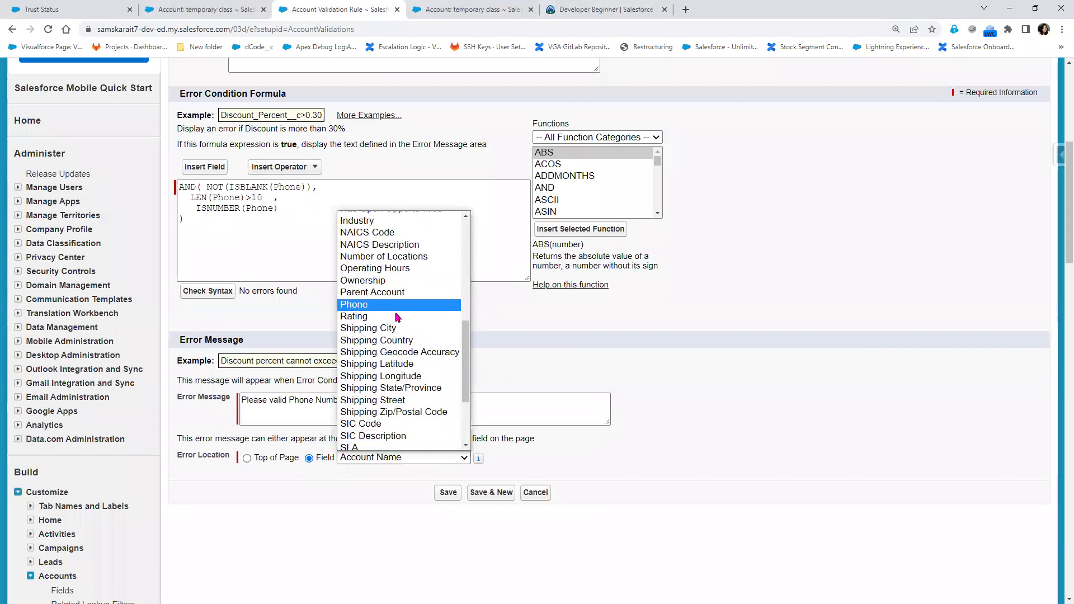
{"action": "left_click", "coordinate": [370, 303]}
{"action": "left_click", "coordinate": [448, 492]}
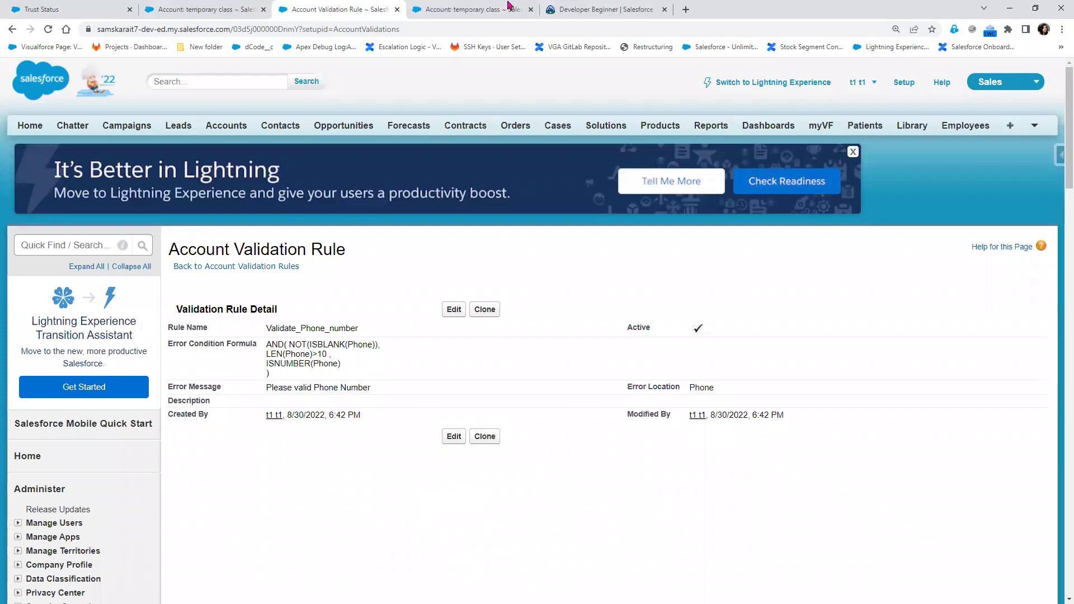
{"action": "left_click", "coordinate": [213, 13]}
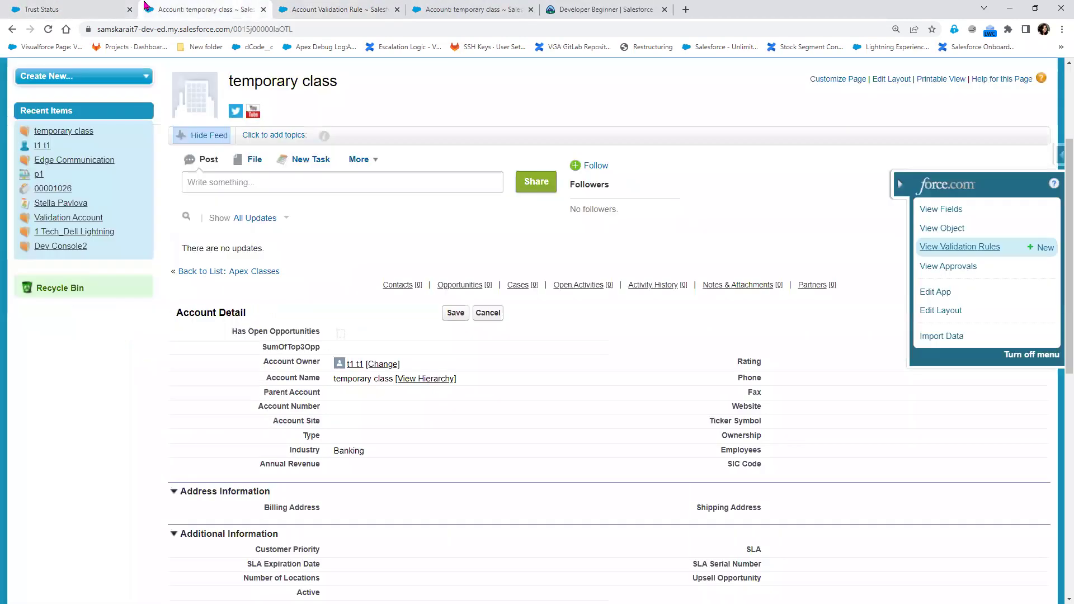
{"action": "left_click", "coordinate": [898, 191]}
{"action": "scroll", "coordinate": [800, 485], "scroll_direction": "down", "scroll_amount": 3}
{"action": "double_click", "coordinate": [798, 383]}
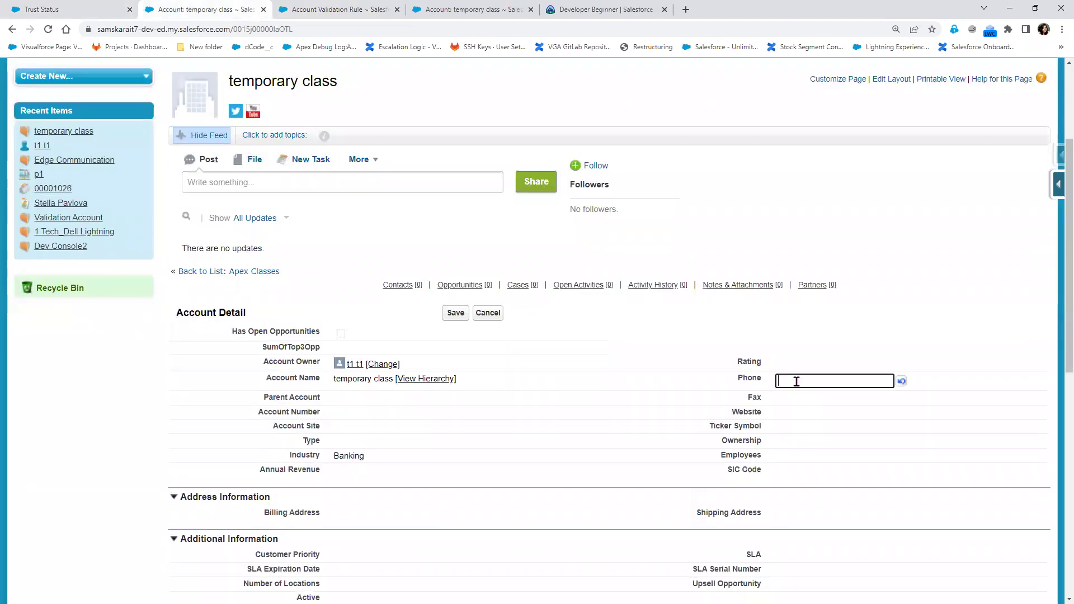
{"action": "type", "text": "34534534535435"}
{"action": "left_click", "coordinate": [456, 313]}
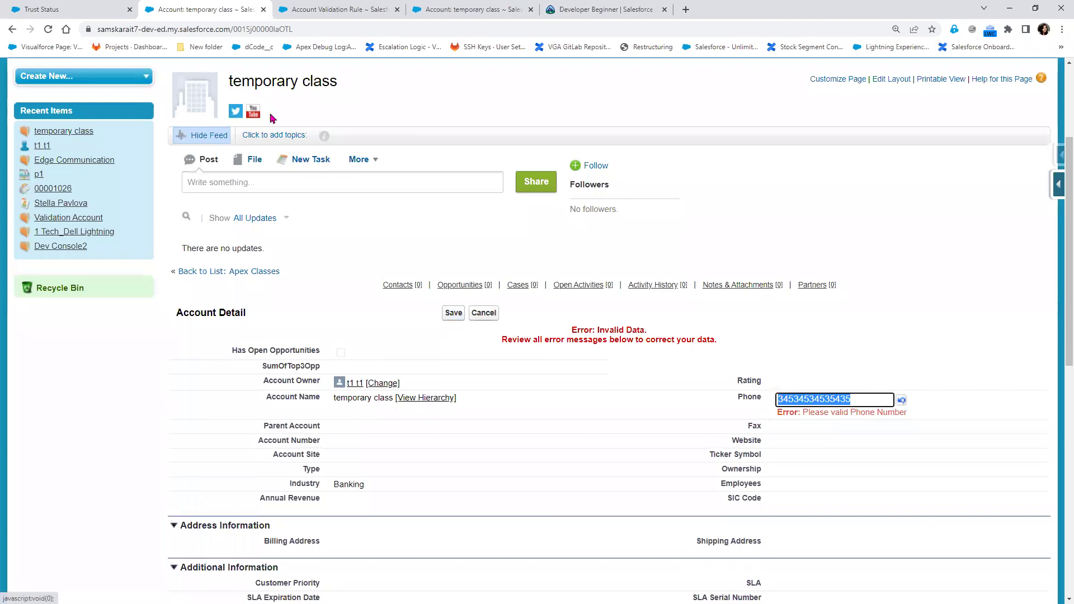
{"action": "left_click", "coordinate": [338, 13]}
{"action": "left_click", "coordinate": [454, 310]}
Change the length check to LEN(Phone)<>10, save the rule, and return to the account
{"action": "scroll", "coordinate": [454, 311], "scroll_direction": "down", "scroll_amount": 4}
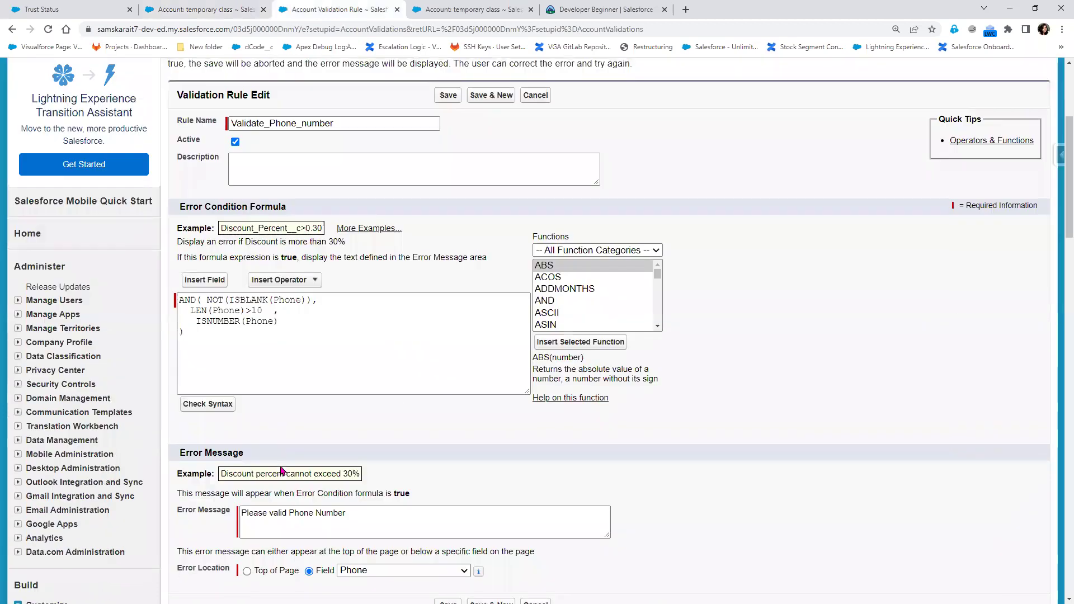
{"action": "left_click", "coordinate": [247, 310]}
{"action": "type", "text": "<"}
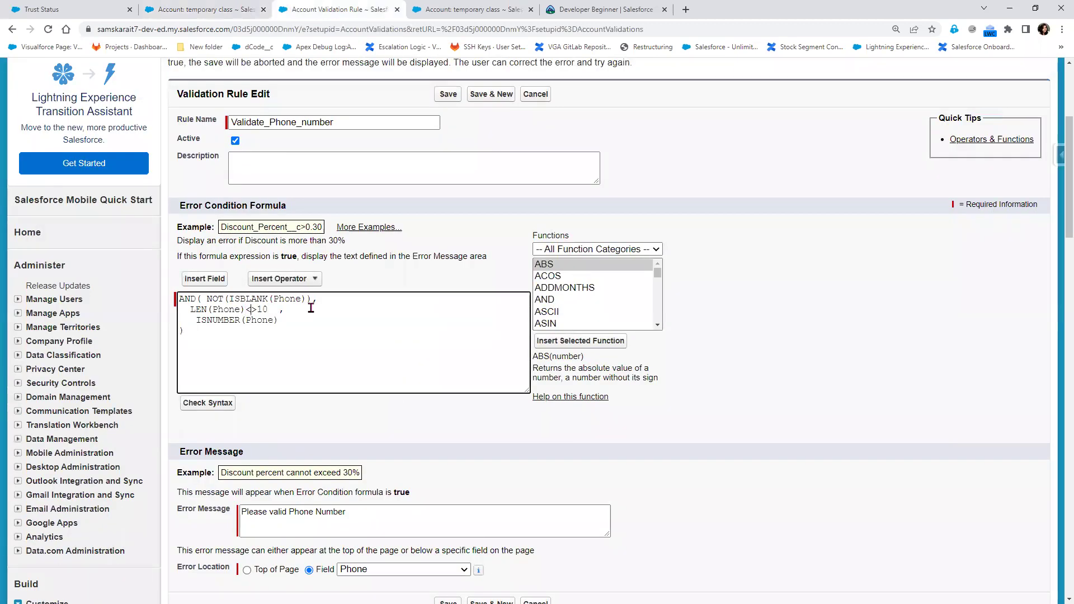
{"action": "scroll", "coordinate": [314, 462], "scroll_direction": "down", "scroll_amount": 1}
{"action": "left_click", "coordinate": [443, 552]}
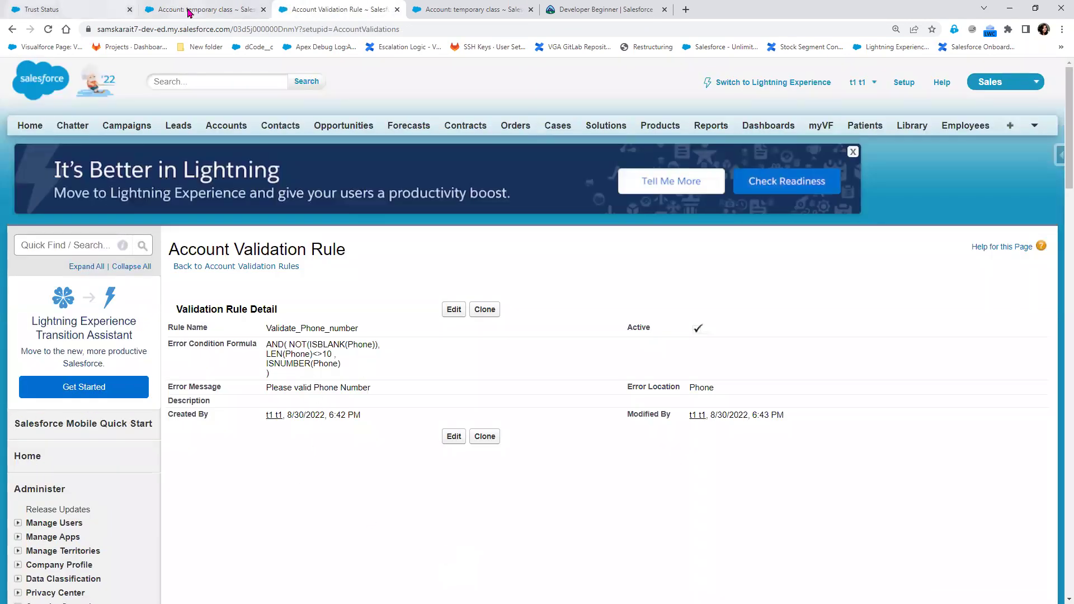
{"action": "left_click", "coordinate": [193, 10]}
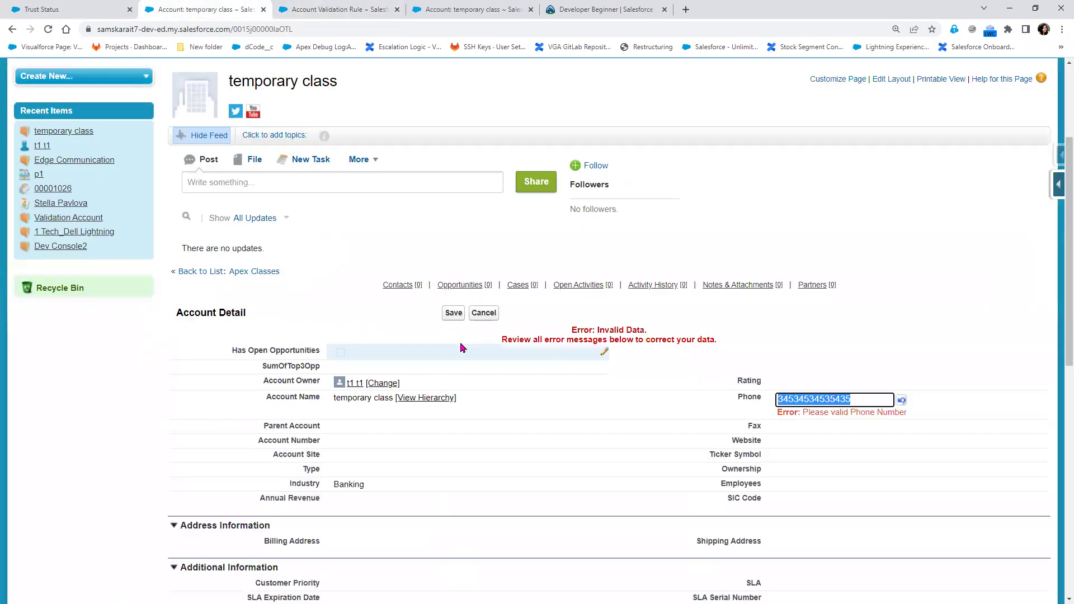
Save a 17-digit saved Phone in the full account edit form, then reopen the rule for editing
{"action": "left_click", "coordinate": [452, 313]}
{"action": "left_click", "coordinate": [452, 313]}
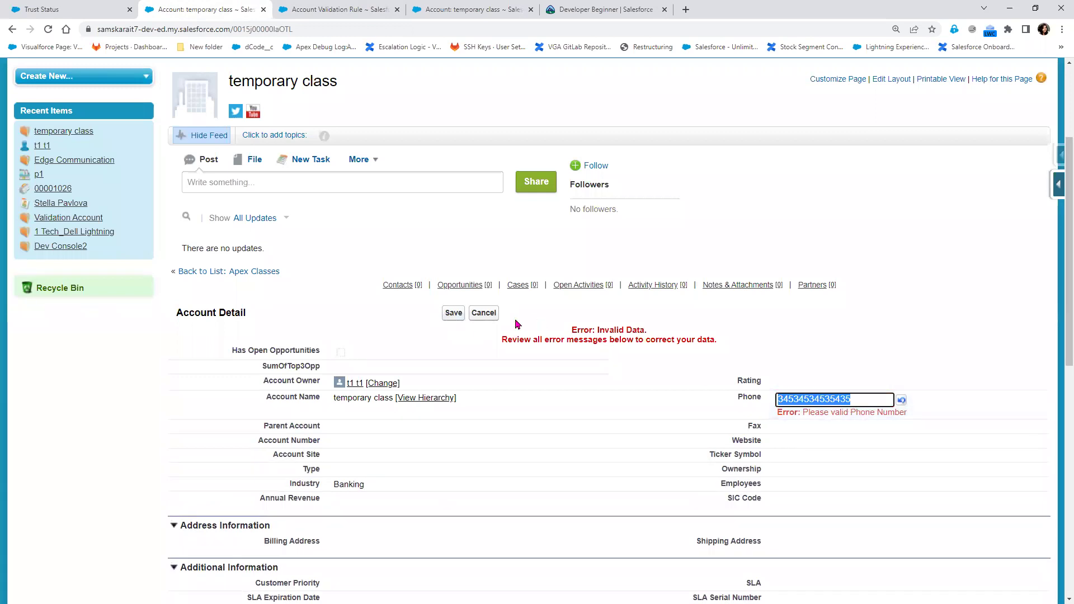
{"action": "left_click", "coordinate": [484, 316]}
{"action": "left_click", "coordinate": [454, 315]}
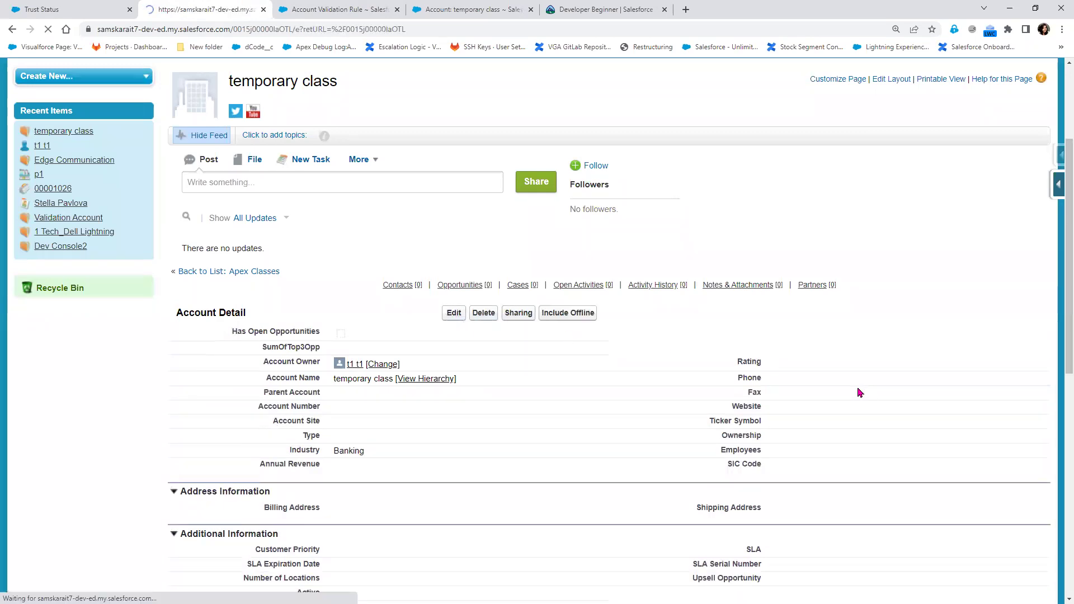
{"action": "left_click", "coordinate": [835, 424]}
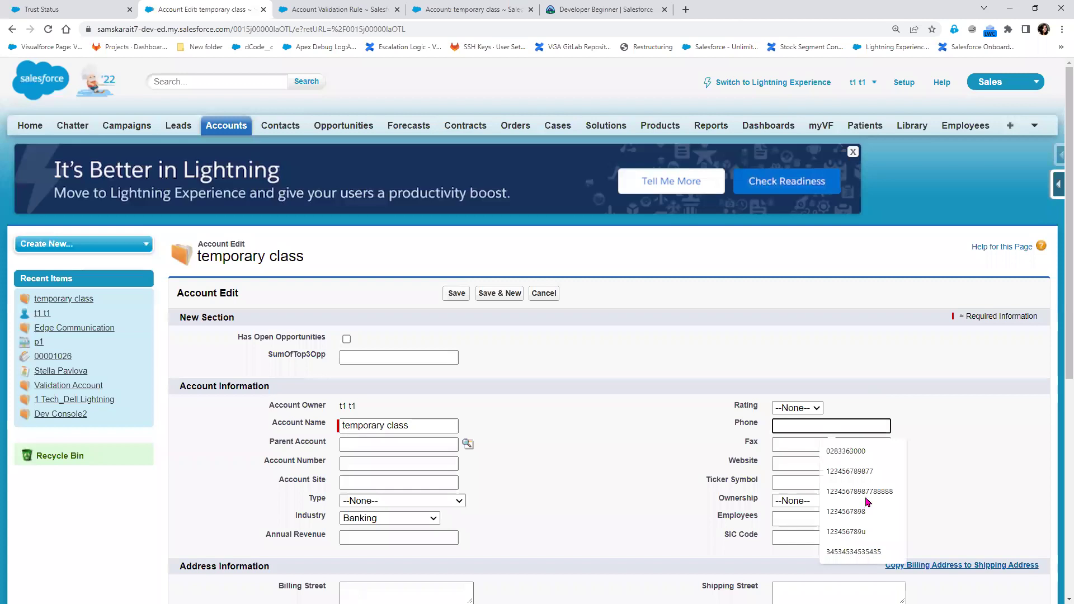
{"action": "left_click", "coordinate": [845, 489]}
{"action": "left_click", "coordinate": [455, 295]}
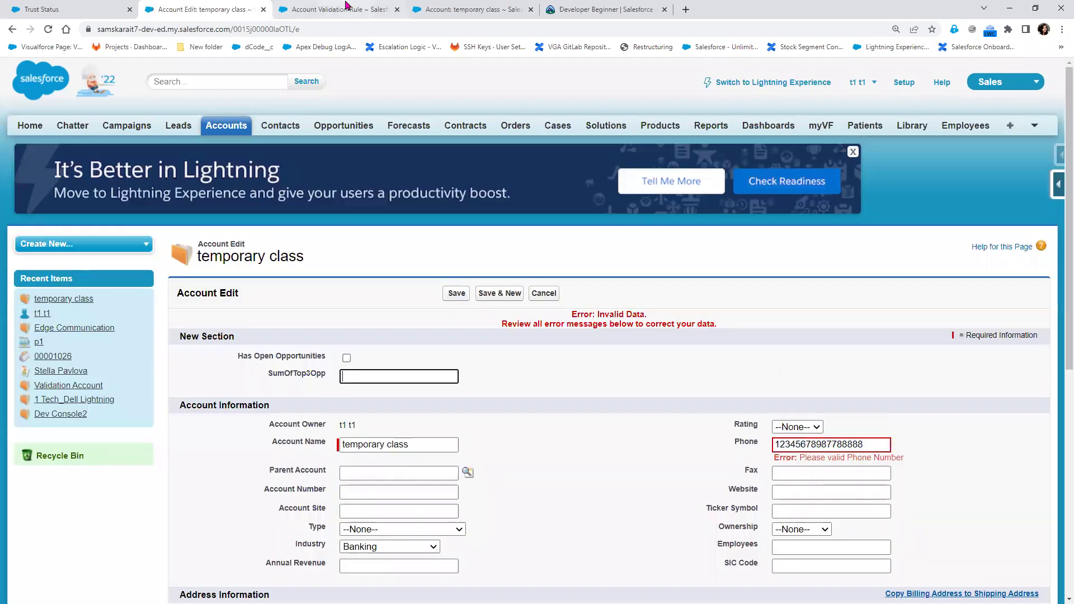
{"action": "left_click", "coordinate": [346, 8]}
{"action": "left_click", "coordinate": [454, 309]}
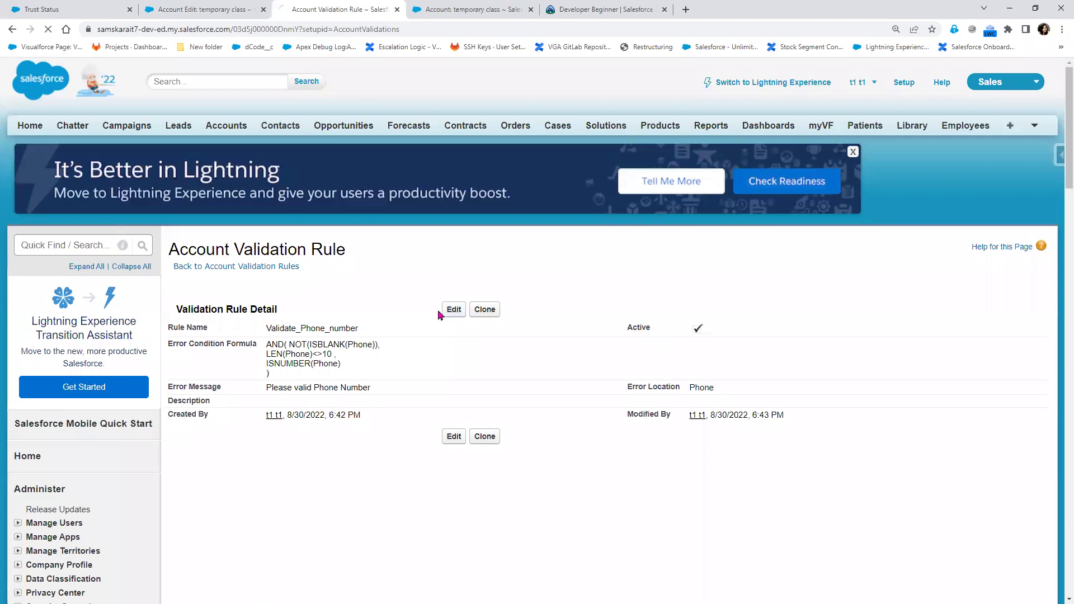
Display the IF function's syntax and description from the Functions list
{"action": "scroll", "coordinate": [437, 316], "scroll_direction": "down", "scroll_amount": 4}
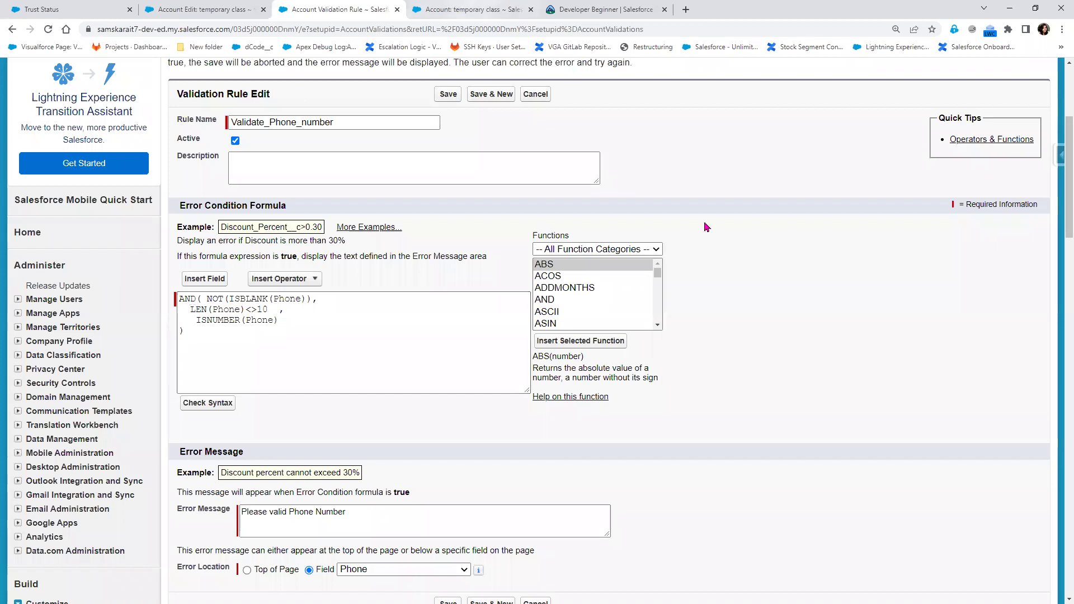
{"action": "scroll", "coordinate": [613, 310], "scroll_direction": "down", "scroll_amount": 1}
{"action": "scroll", "coordinate": [612, 309], "scroll_direction": "down", "scroll_amount": 9}
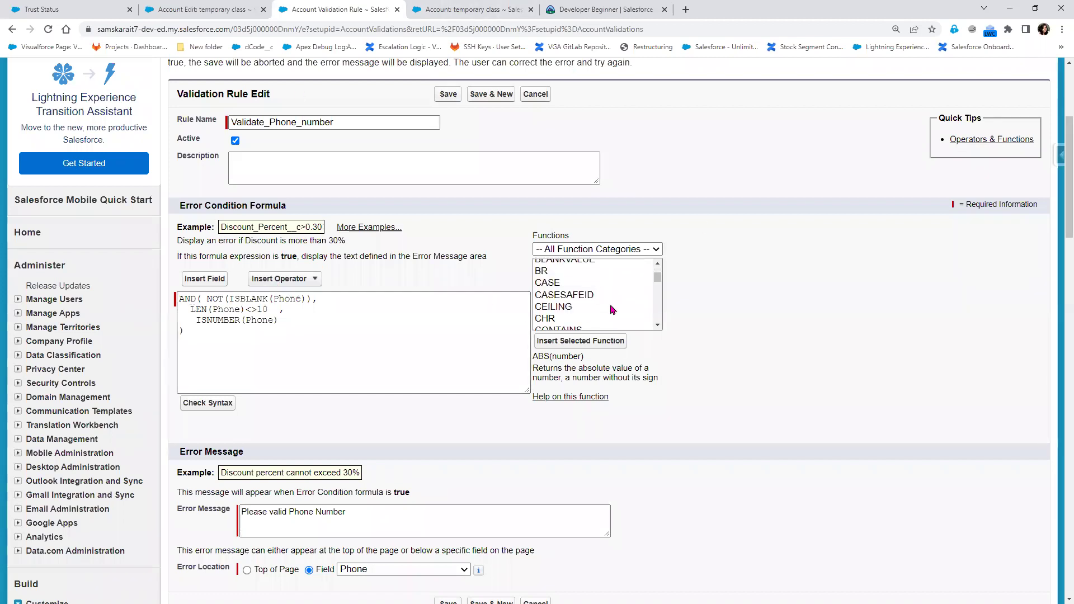
{"action": "left_click", "coordinate": [561, 309]}
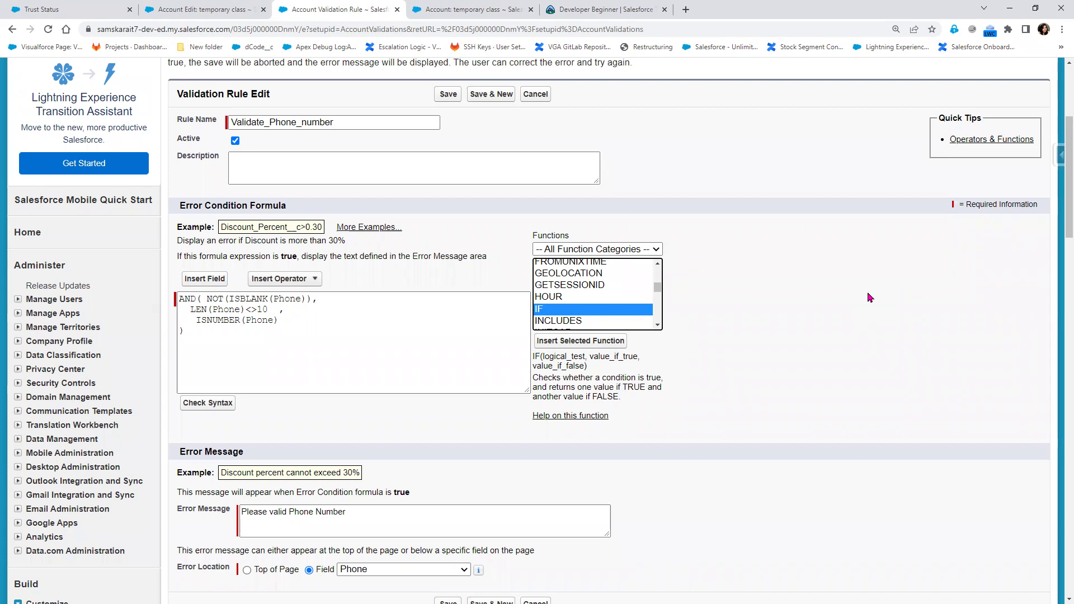
Try replacing AND with IF in the formula, then undo to restore AND
{"action": "double_click", "coordinate": [187, 299]}
{"action": "type", "text": "IF"}
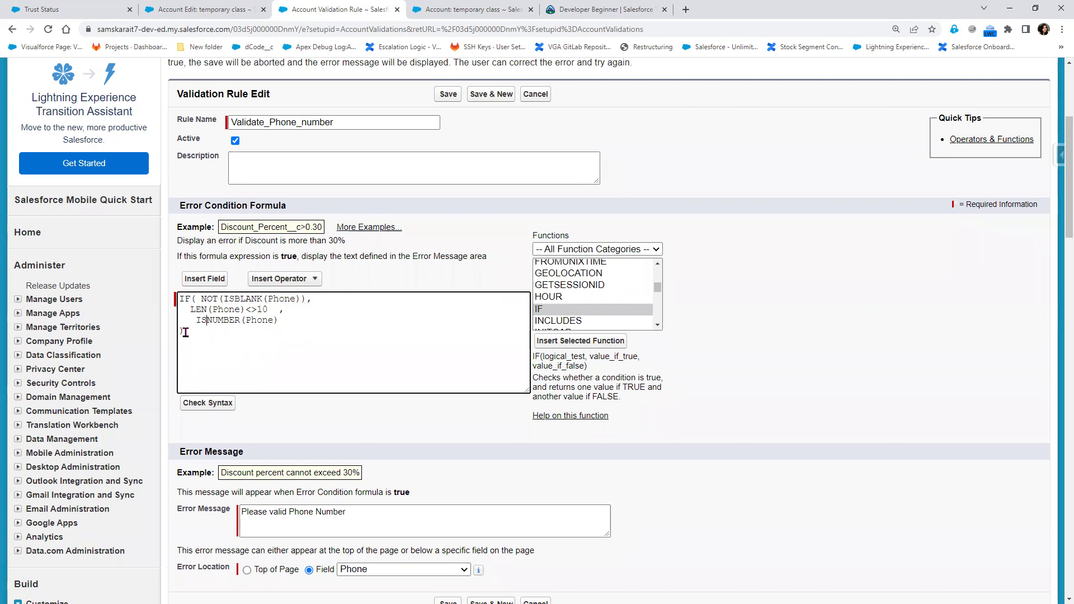
{"action": "left_click_drag", "start_coordinate": [197, 300], "coordinate": [281, 334]}
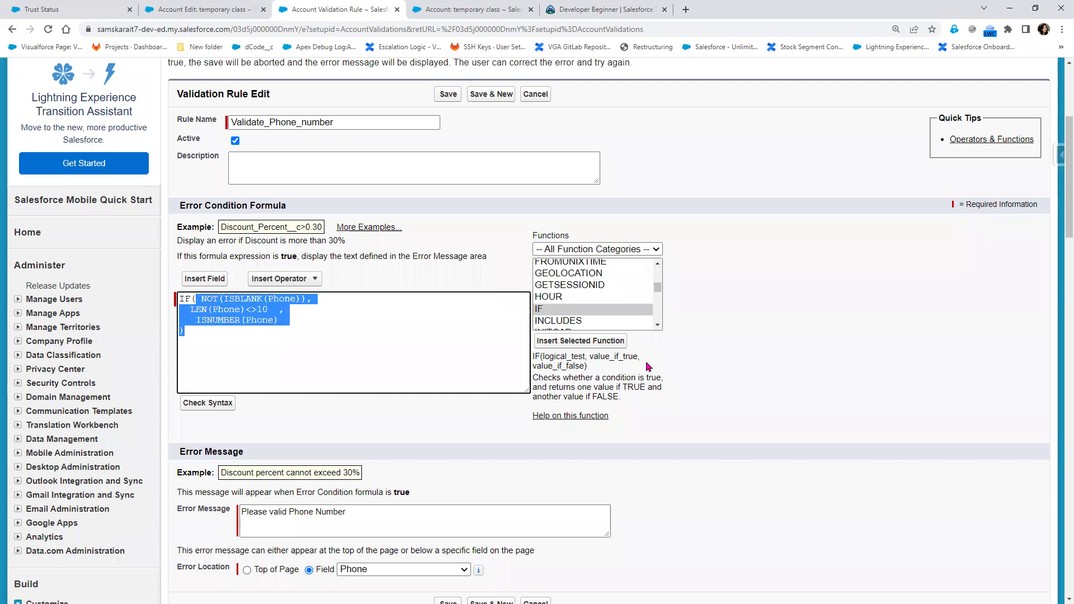
{"action": "left_click", "coordinate": [348, 356]}
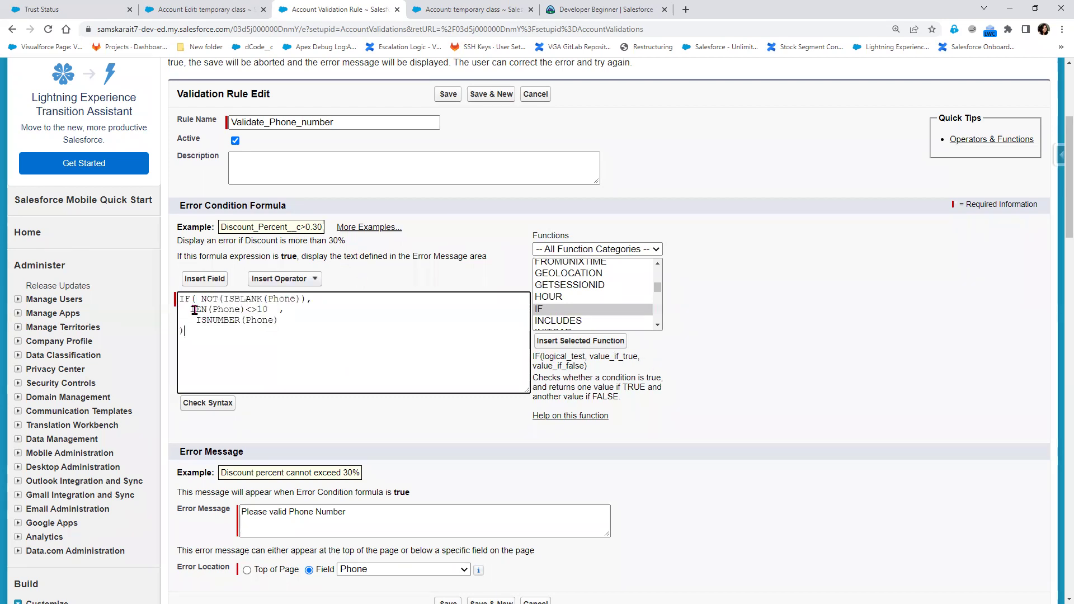
{"action": "key", "text": "ctrl+z"}
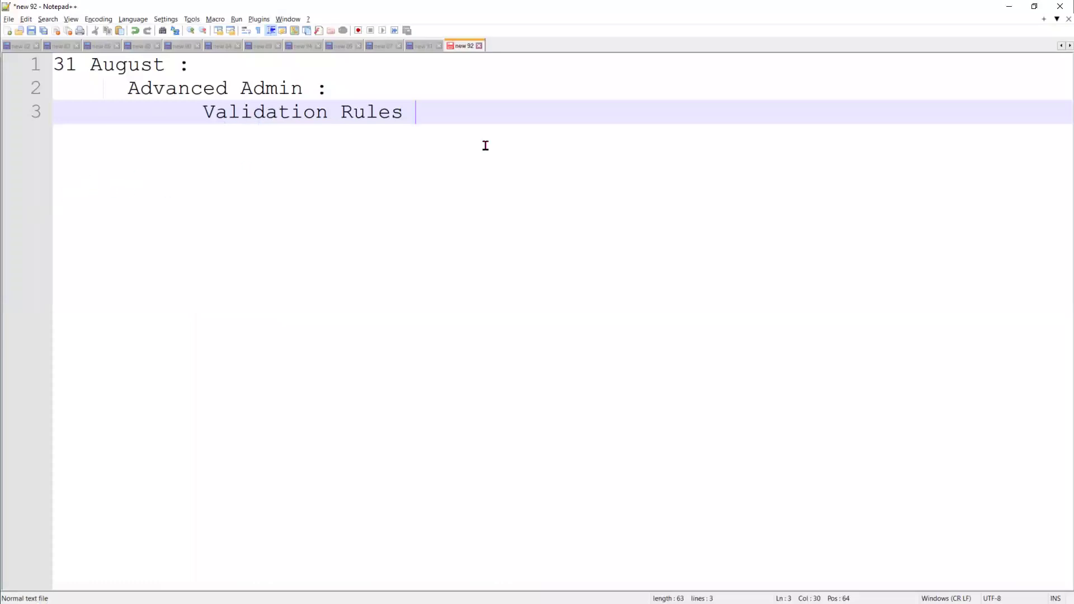
Add lines under Validation Rules and type IF(Ispickval(Rating) on line 6, correcting typos
{"action": "key", "text": "Return"}
{"action": "key", "text": "Return"}
{"action": "key", "text": "Return"}
{"action": "key", "text": "BackSpace"}
{"action": "key", "text": "BackSpace"}
{"action": "type", "text": "IF("}
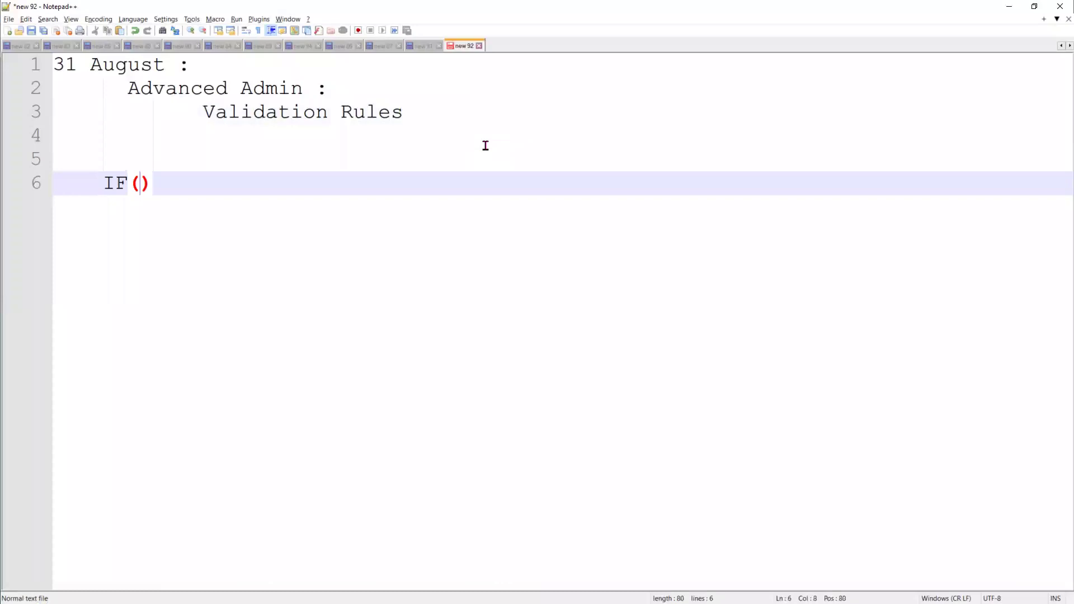
{"action": "type", "text": "Rating"}
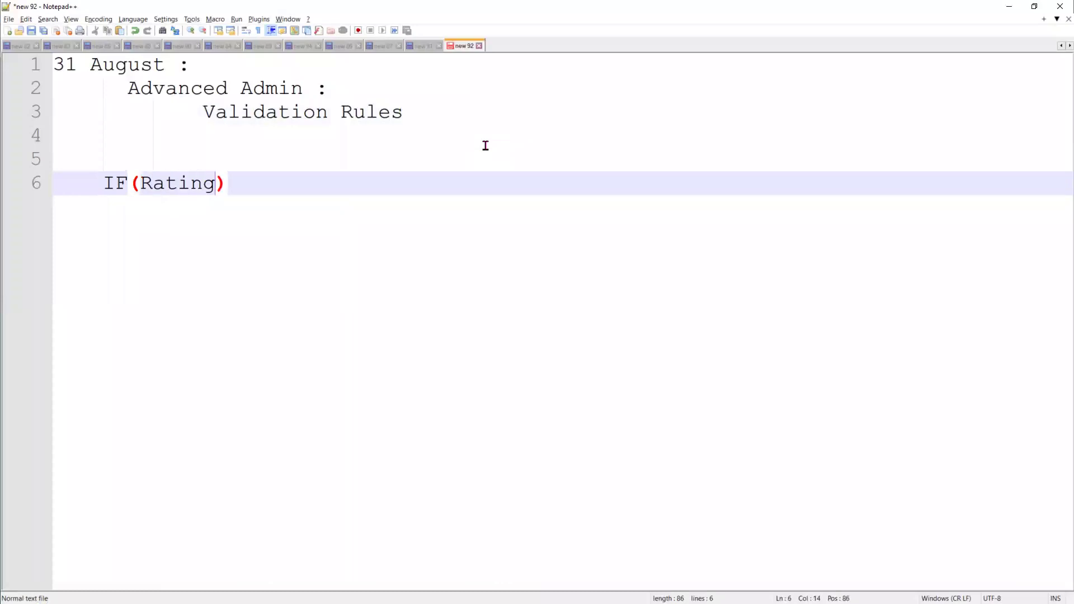
{"action": "type", "text": "=="}
{"action": "key", "text": "BackSpace"}
{"action": "key", "text": "BackSpace"}
{"action": "key", "text": "Left"}
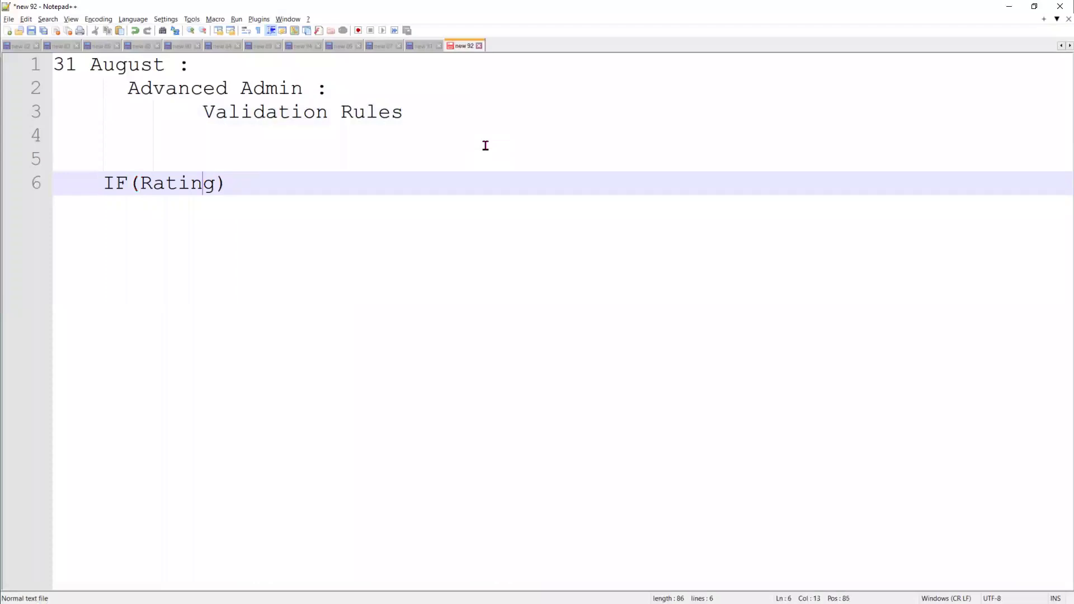
{"action": "key", "text": "Left"}
{"action": "key", "text": "Left"}
{"action": "type", "text": "Is"}
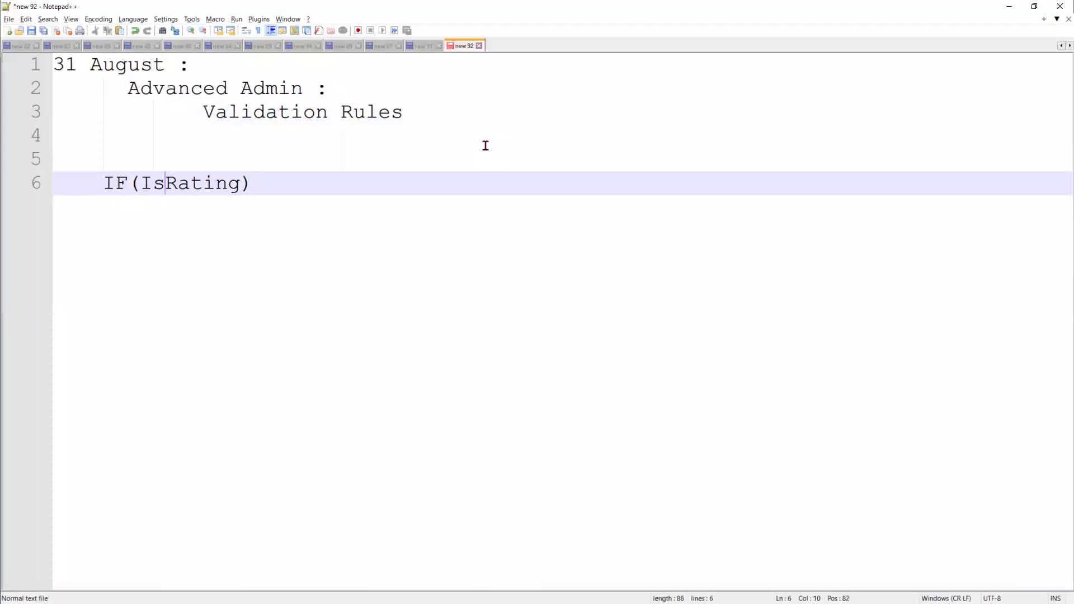
{"action": "type", "text": "pick"}
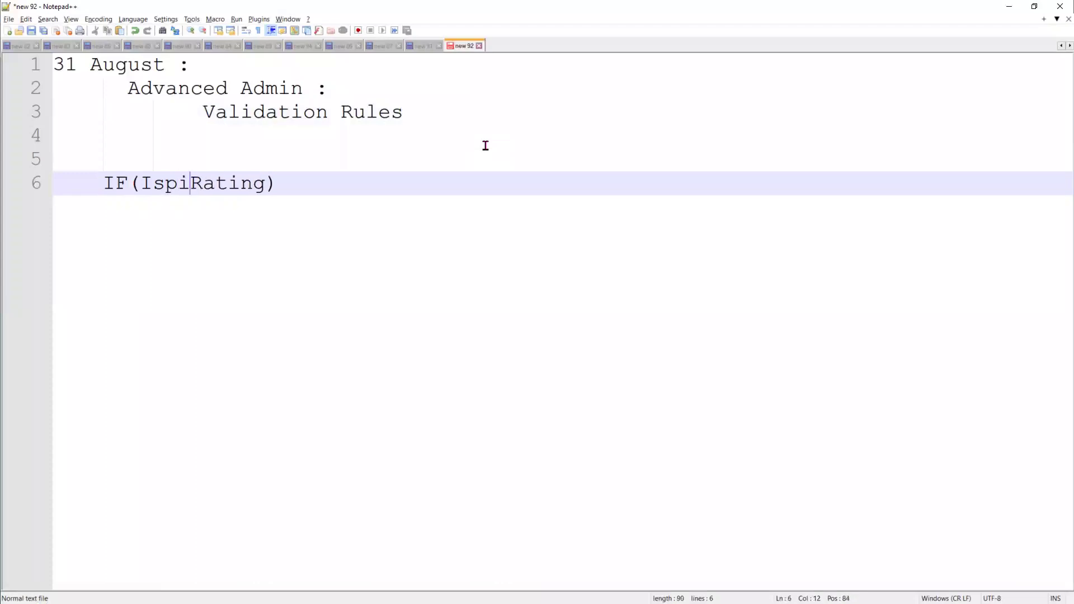
{"action": "type", "text": "val"}
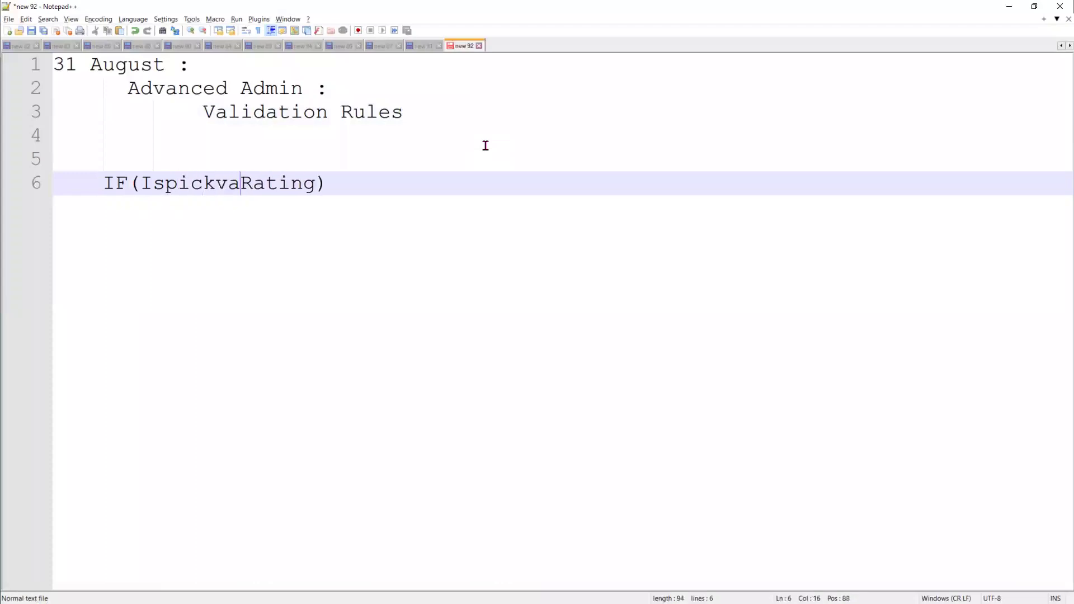
{"action": "type", "text": "("}
{"action": "key", "text": "Right"}
{"action": "key", "text": "Right"}
{"action": "key", "text": "Right"}
{"action": "key", "text": "Right"}
{"action": "key", "text": "Right"}
{"action": "key", "text": "Right"}
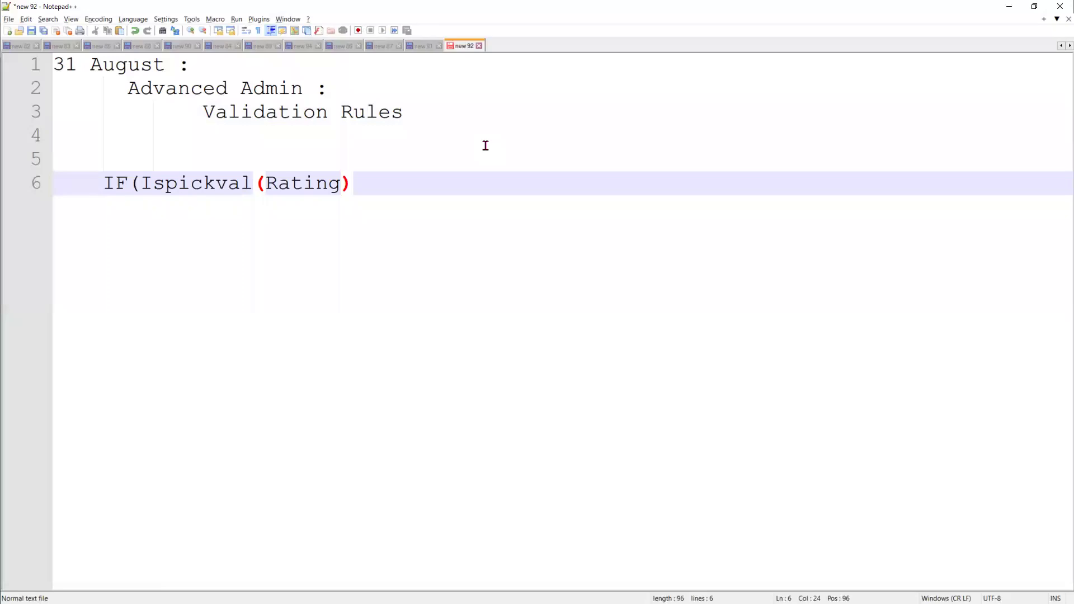
Rewrite line 6 as IF(CreatedDate=Today, IsPickval(Rating,Warm), NOT(
{"action": "key", "text": "BackSpace"}
{"action": "key", "text": "BackSpace"}
{"action": "key", "text": "BackSpace"}
{"action": "key", "text": "BackSpace"}
{"action": "key", "text": "BackSpace"}
{"action": "key", "text": "BackSpace"}
{"action": "key", "text": "BackSpace"}
{"action": "key", "text": "BackSpace"}
{"action": "key", "text": "BackSpace"}
{"action": "key", "text": "BackSpace"}
{"action": "key", "text": "BackSpace"}
{"action": "key", "text": "BackSpace"}
{"action": "key", "text": "BackSpace"}
{"action": "key", "text": "BackSpace"}
{"action": "key", "text": "BackSpace"}
{"action": "key", "text": "BackSpace"}
{"action": "key", "text": "BackSpace"}
{"action": "type", "text": "C"}
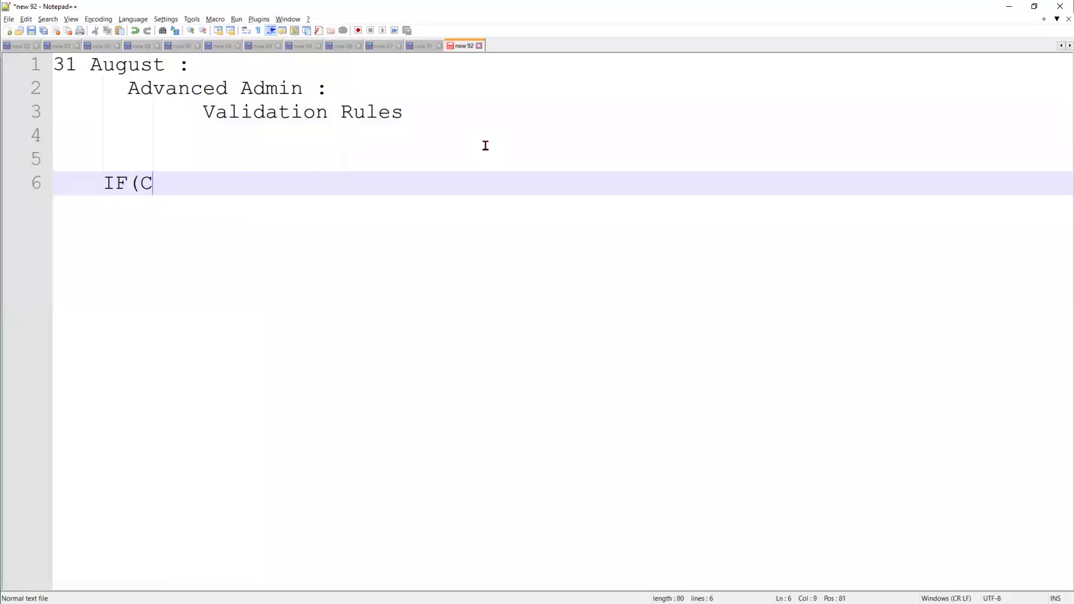
{"action": "type", "text": "reatedD"}
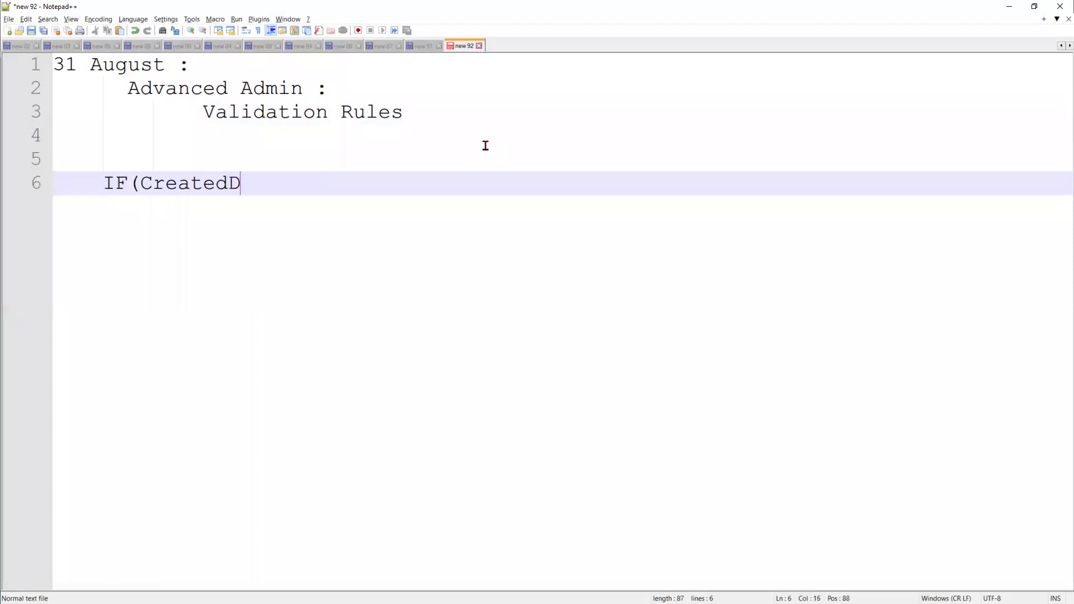
{"action": "type", "text": "ate=To"}
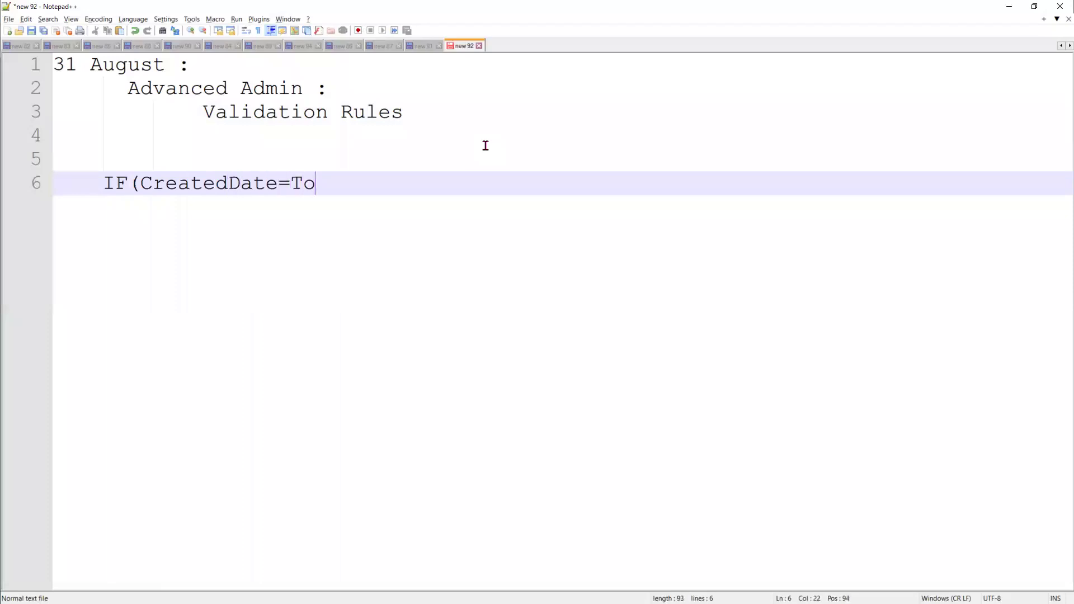
{"action": "type", "text": "day,"}
{"action": "type", "text": "R"}
{"action": "key", "text": "BackSpace"}
{"action": "type", "text": "I"}
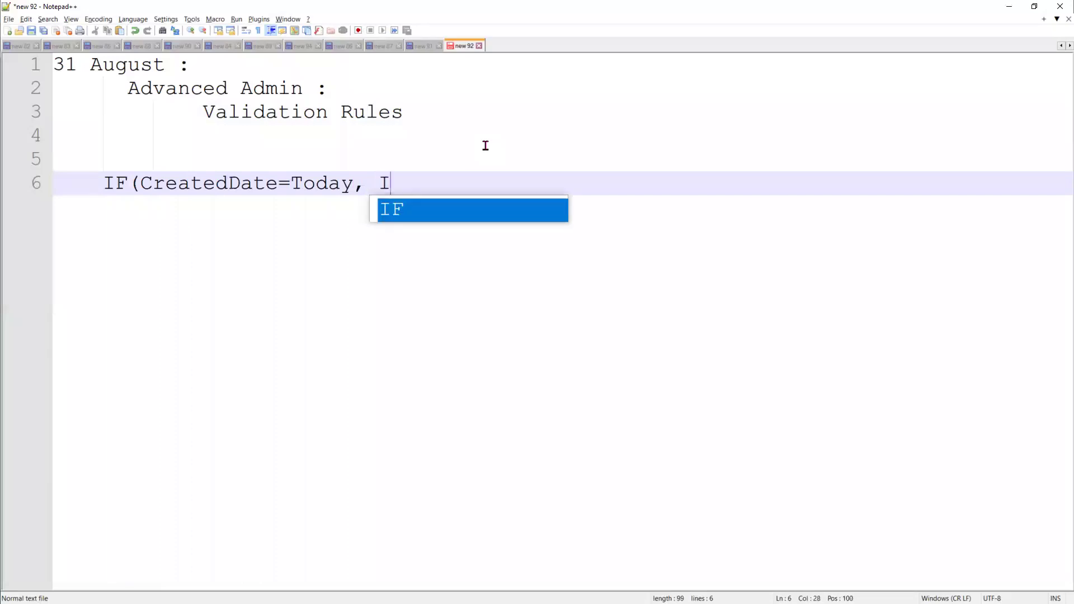
{"action": "type", "text": "sPic"}
{"action": "key", "text": "BackSpace"}
{"action": "type", "text": "val("}
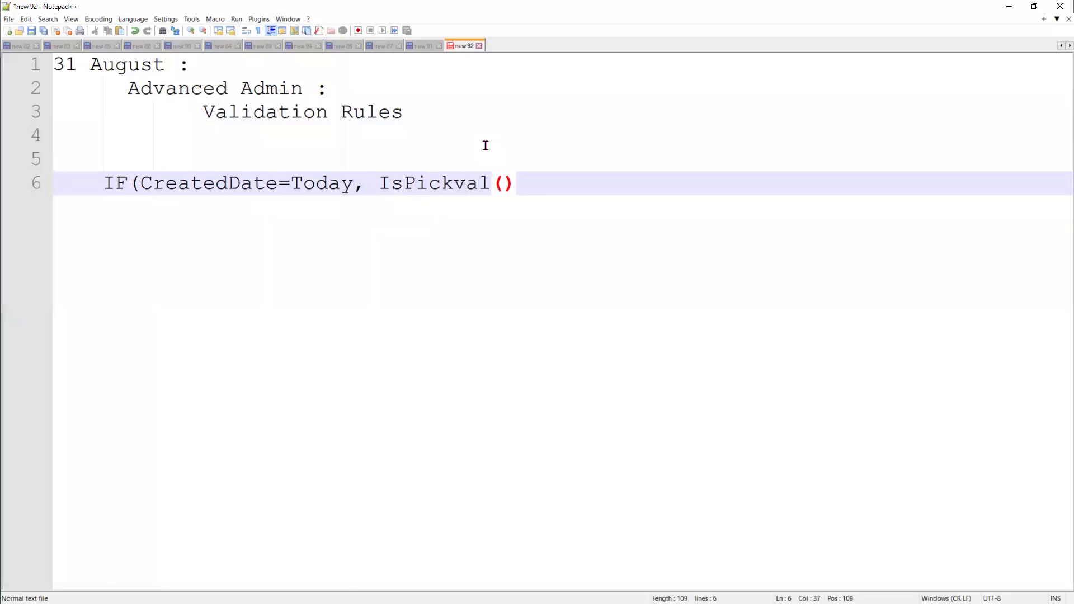
{"action": "type", "text": "Rating"}
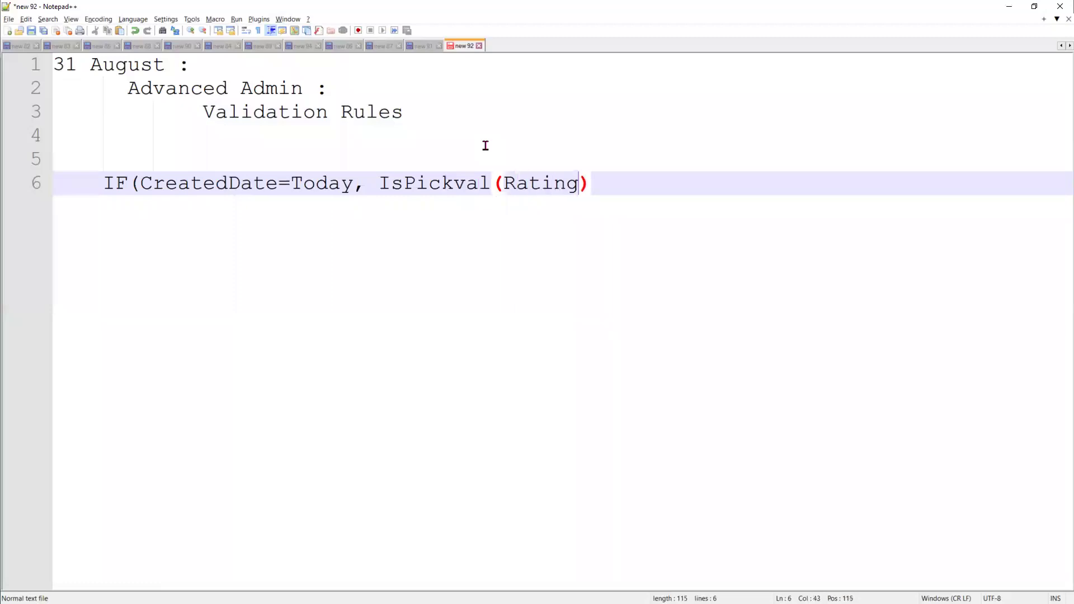
{"action": "type", "text": ",Warm"}
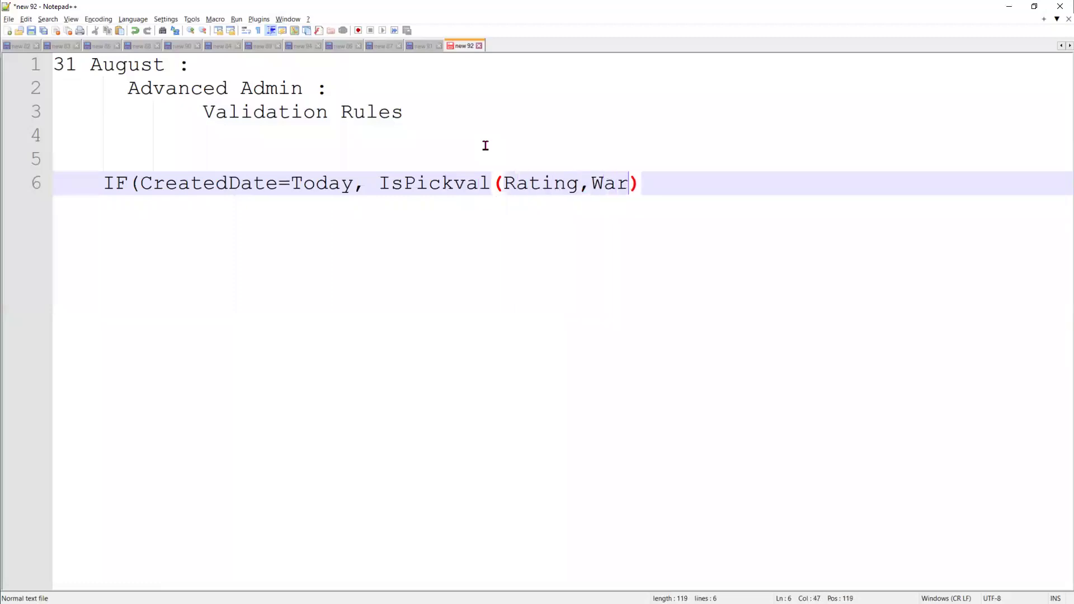
{"action": "type", "text": "), is"}
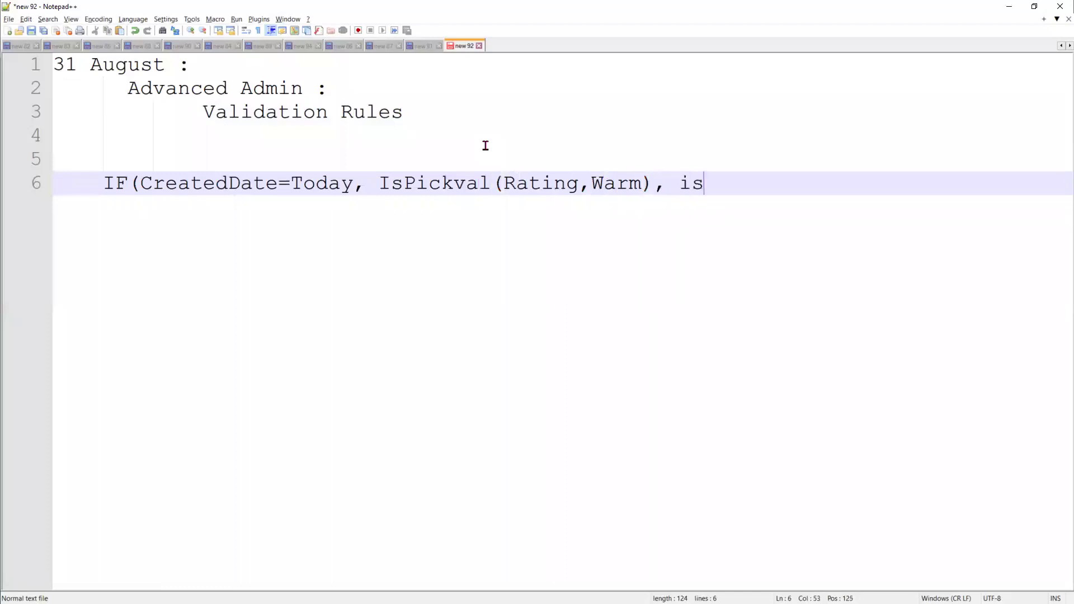
{"action": "key", "text": "BackSpace"}
{"action": "key", "text": "BackSpace"}
{"action": "type", "text": "NOT("}
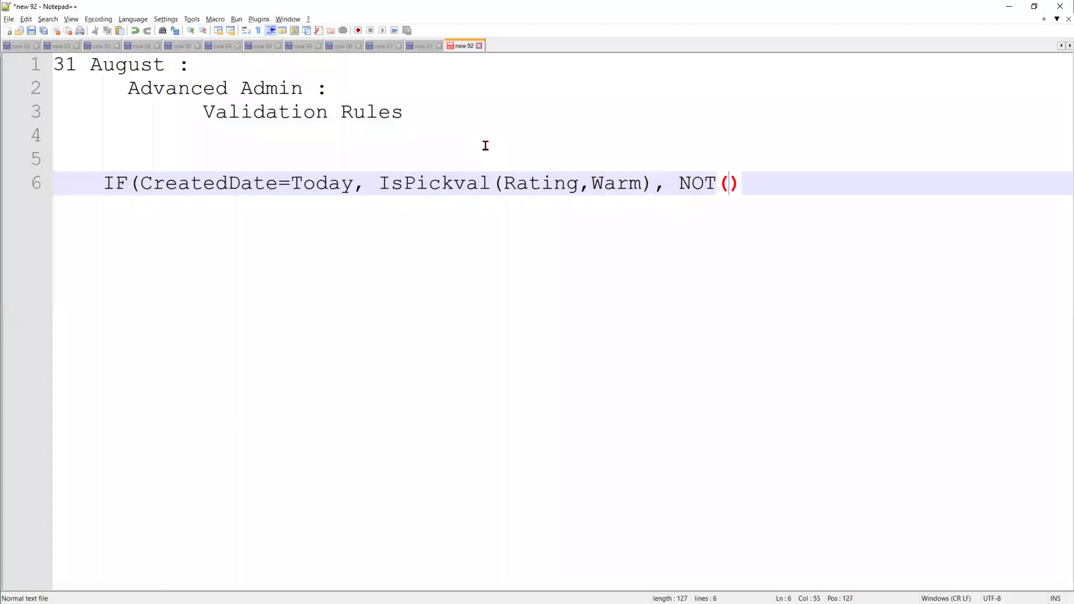
Copy IsPickval(Rating,Warm) and paste it inside the NOT()
{"action": "left_click_drag", "start_coordinate": [652, 182], "coordinate": [387, 192]}
{"action": "key", "text": "ctrl+c"}
{"action": "left_click", "coordinate": [727, 184]}
{"action": "key", "text": "ctrl+v"}
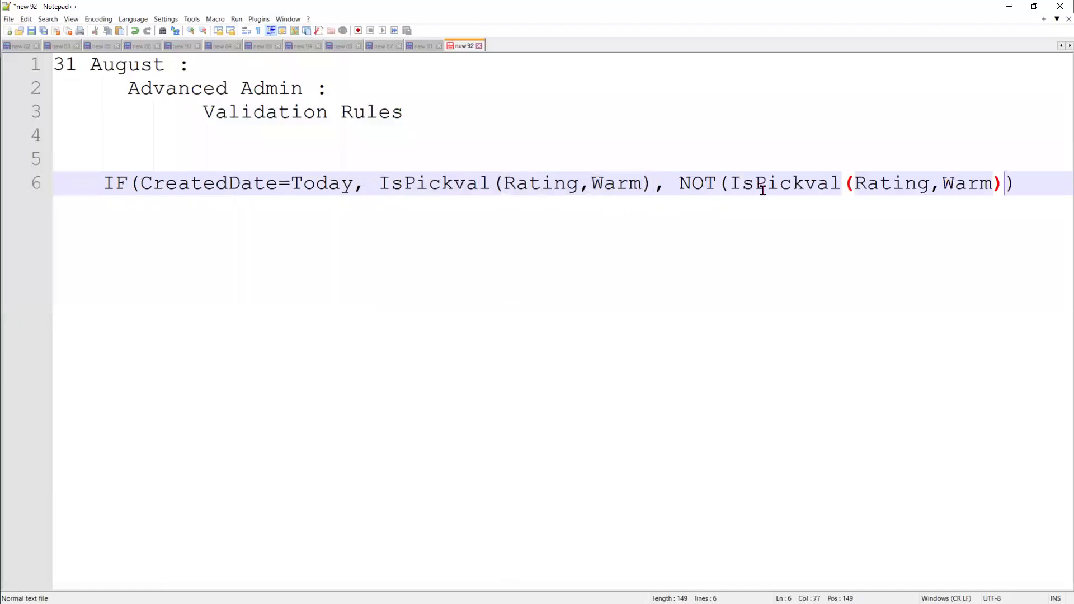
{"action": "left_click_drag", "start_coordinate": [353, 186], "coordinate": [139, 187]}
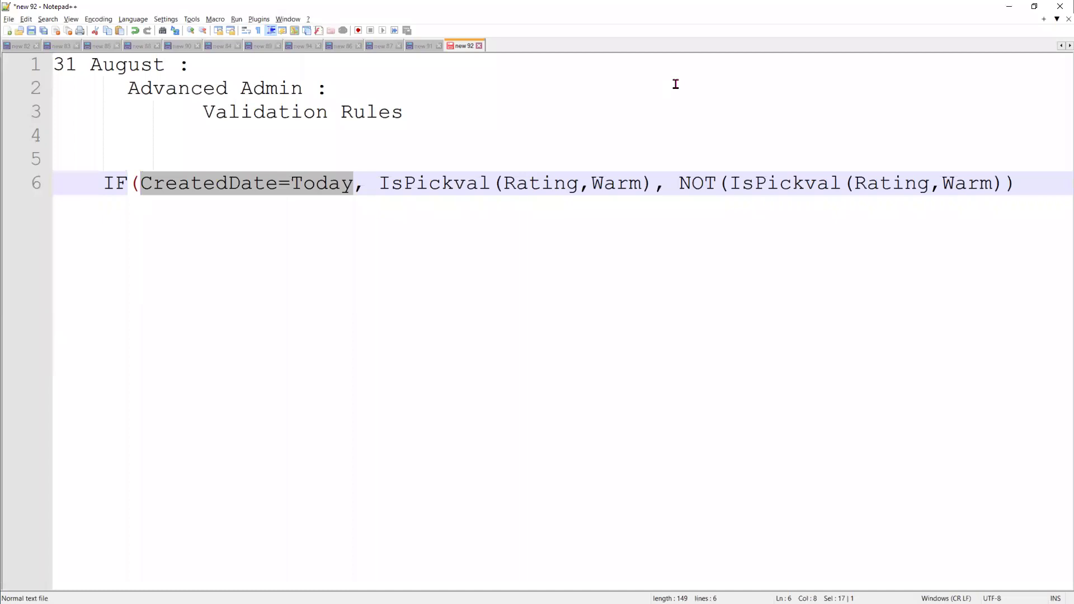
{"action": "left_click", "coordinate": [1013, 7]}
Edit the Error Condition Formula so the length check reads LEN(Phone)>10 instead of <>10
{"action": "left_click", "coordinate": [333, 324]}
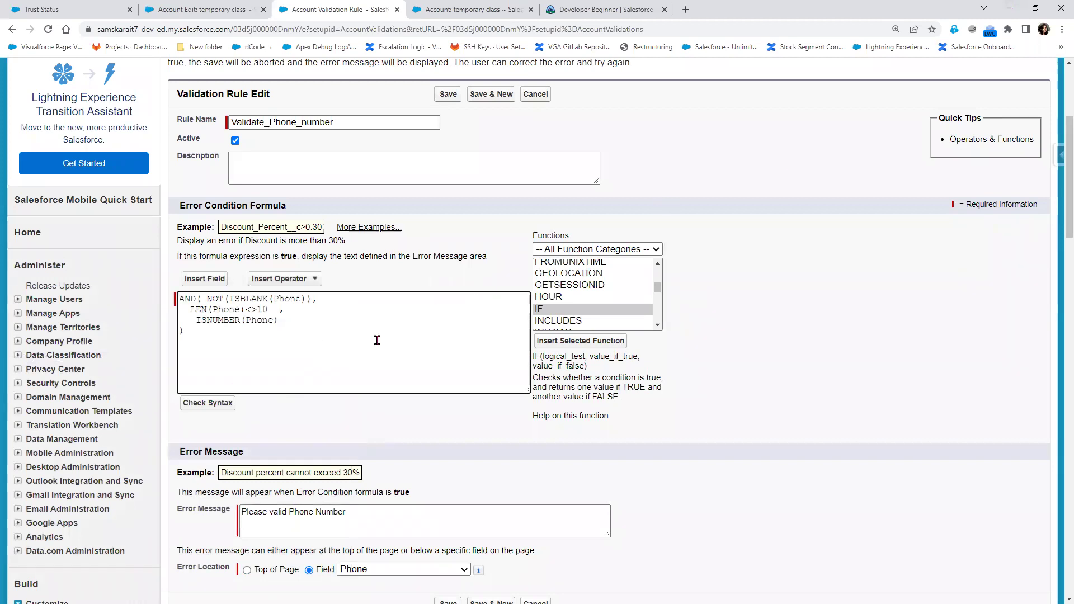
{"action": "left_click_drag", "start_coordinate": [311, 317], "coordinate": [203, 298]}
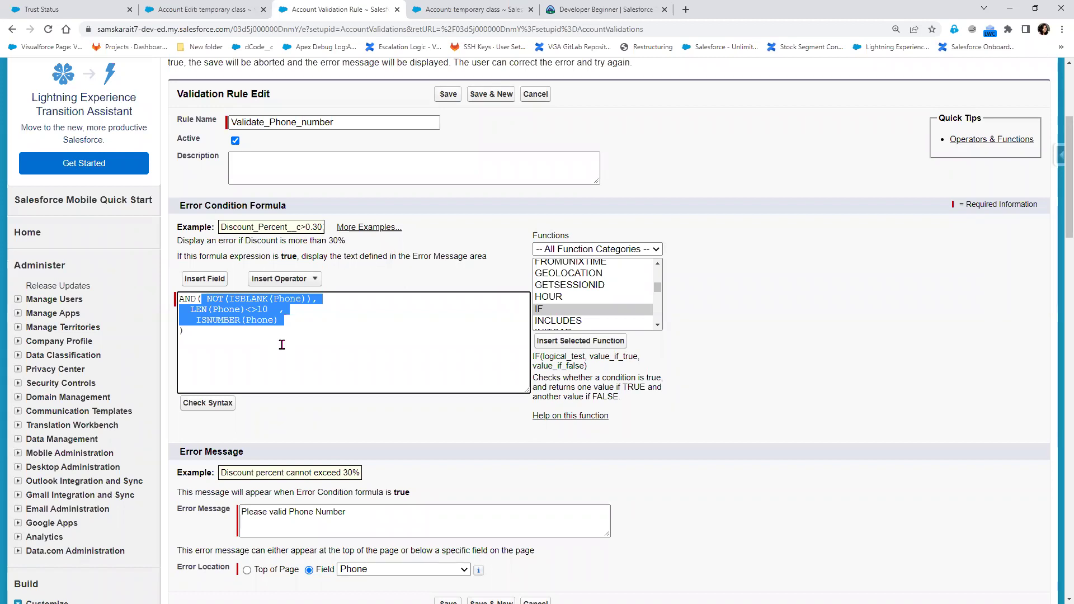
{"action": "left_click", "coordinate": [317, 322]}
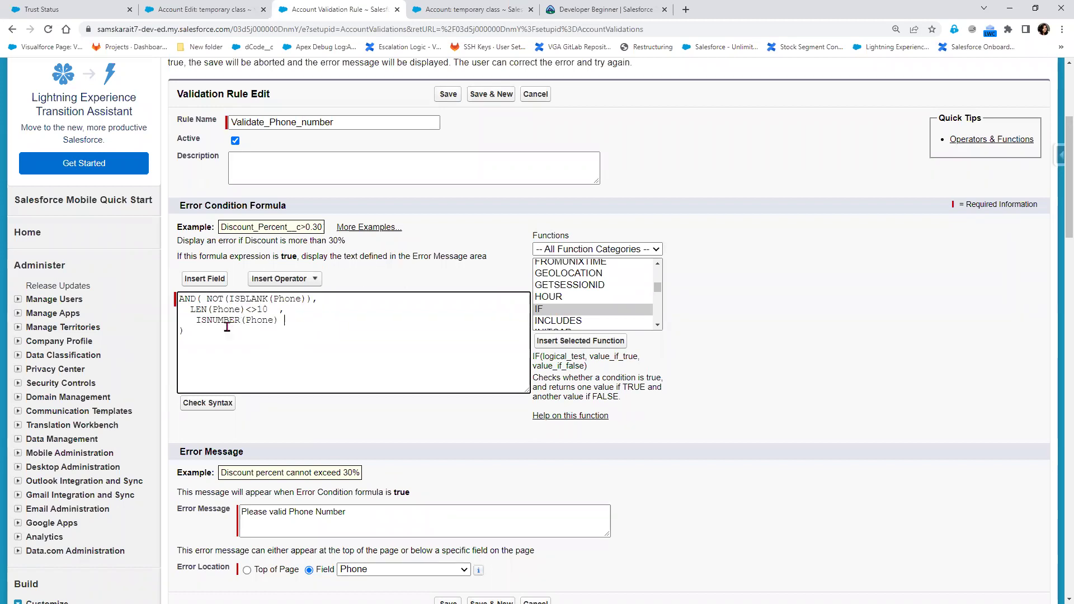
{"action": "left_click_drag", "start_coordinate": [196, 331], "coordinate": [178, 296]}
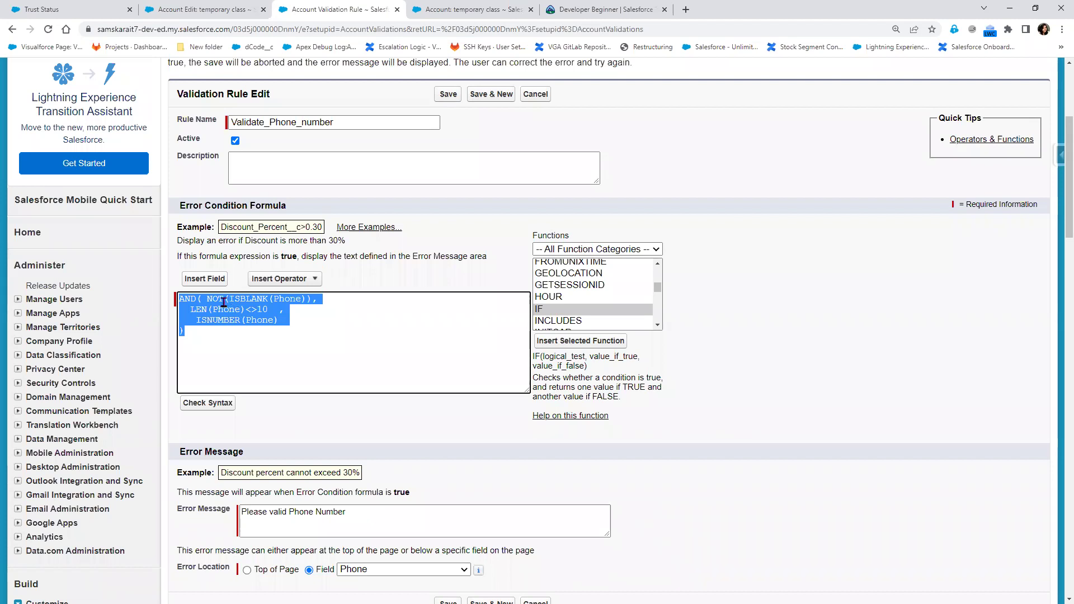
{"action": "left_click", "coordinate": [263, 312]}
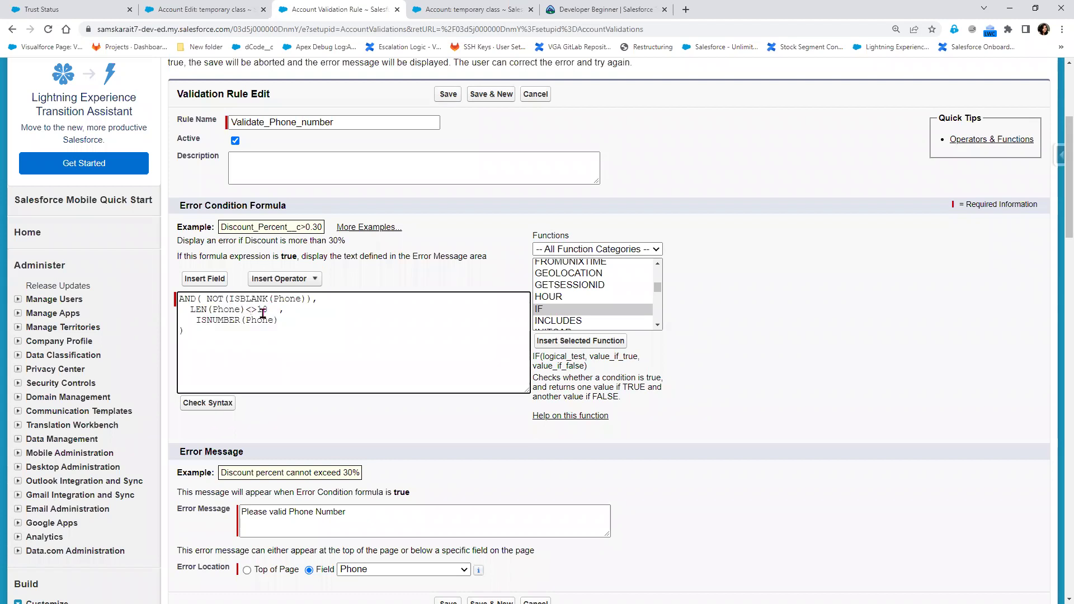
{"action": "key", "text": "Left"}
{"action": "key", "text": "Left"}
{"action": "key", "text": "BackSpace"}
{"action": "left_click", "coordinate": [197, 16]}
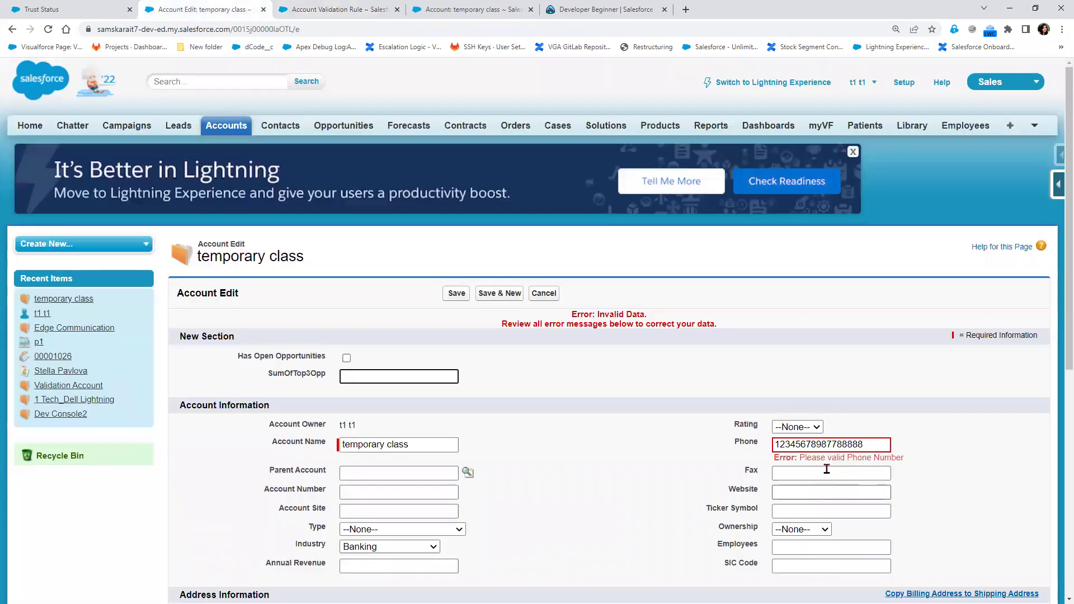
Trim the account's Phone to 1234 and save the account
{"action": "left_click_drag", "start_coordinate": [795, 444], "coordinate": [996, 452]}
{"action": "key", "text": "BackSpace"}
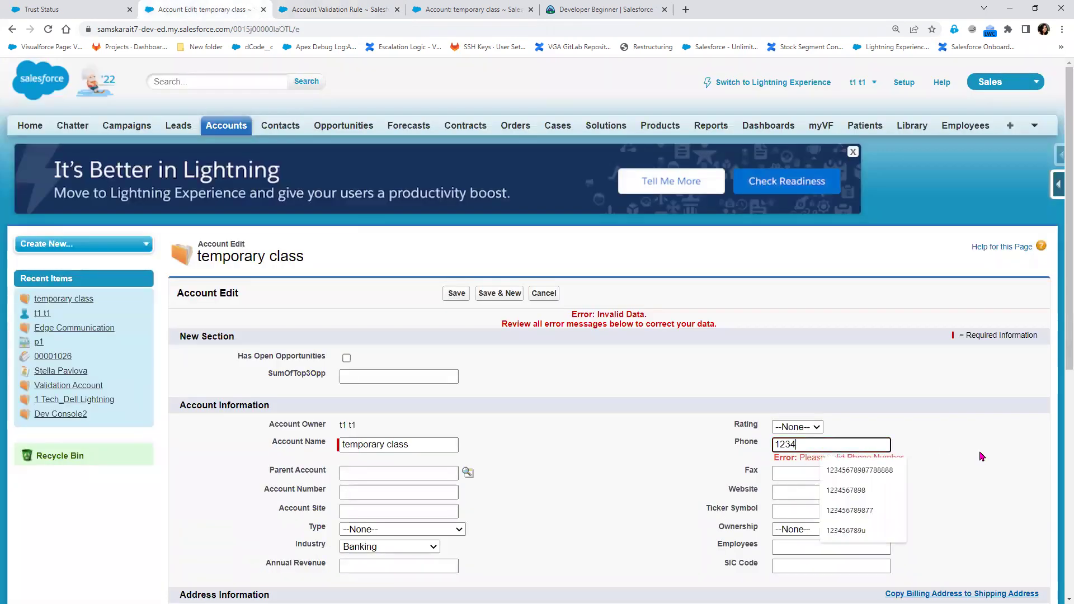
{"action": "left_click", "coordinate": [456, 294]}
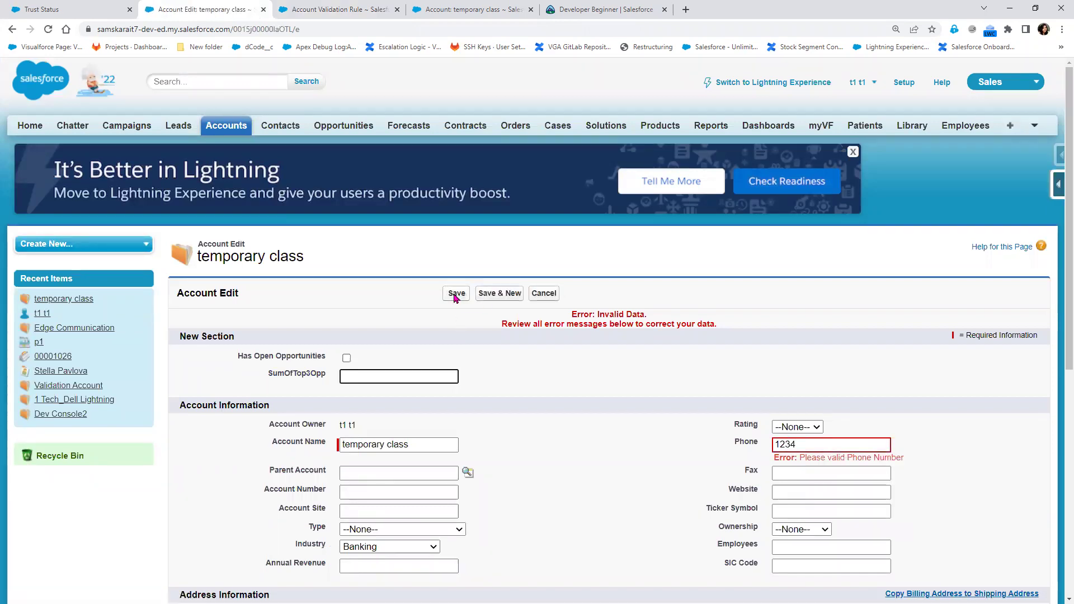
Save the validation rule with the >10 check, then save the account again
{"action": "left_click", "coordinate": [338, 9]}
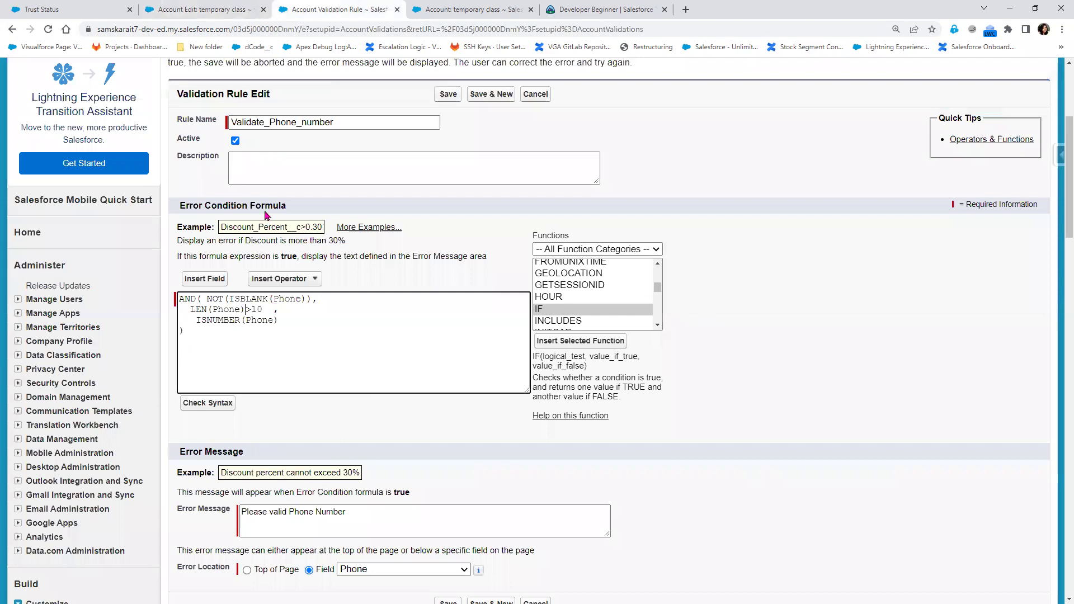
{"action": "left_click", "coordinate": [448, 602]}
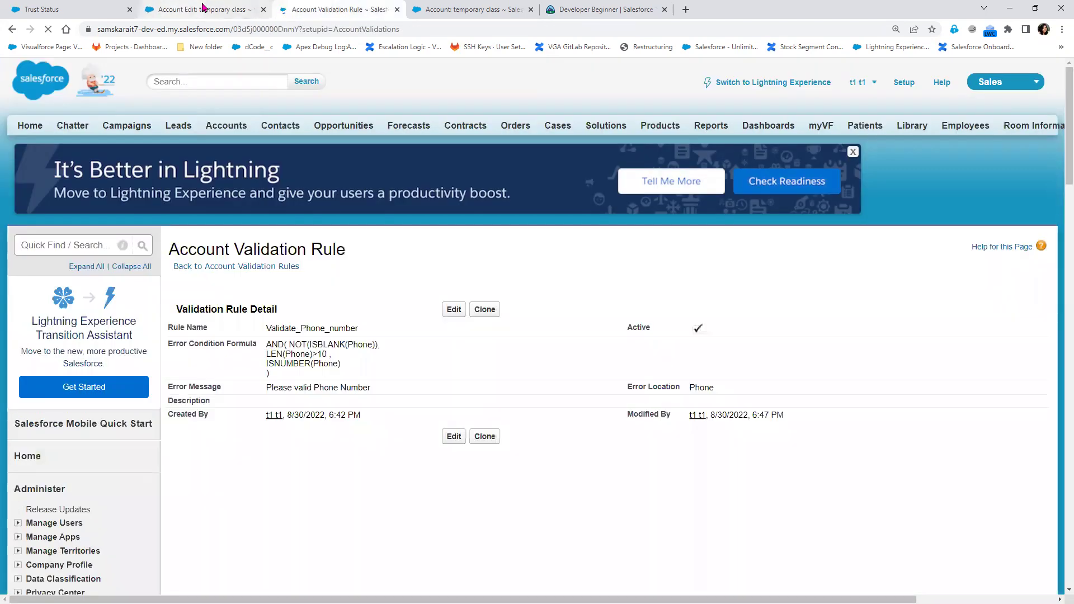
{"action": "left_click", "coordinate": [246, 9]}
{"action": "left_click", "coordinate": [447, 295]}
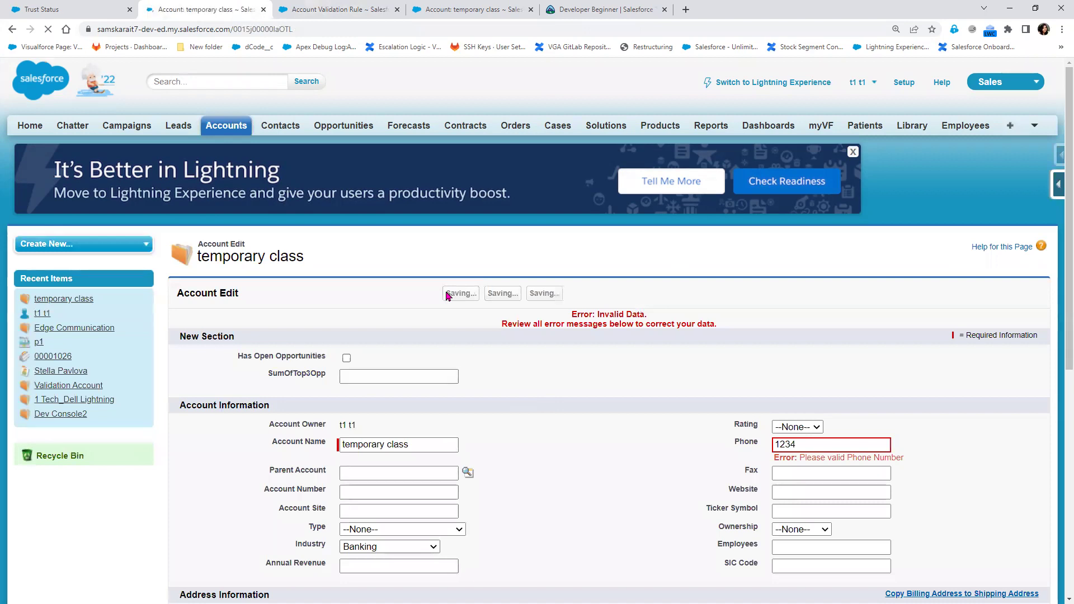
Reopen the phone validation rule and insert '<' to restore the <>10 check
{"action": "left_click", "coordinate": [330, 11]}
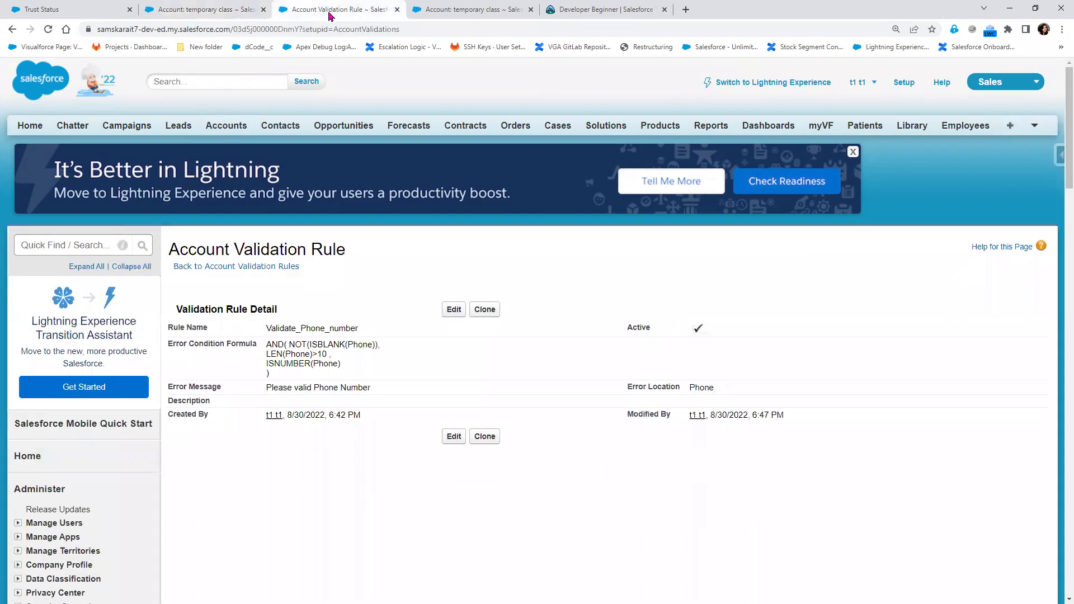
{"action": "left_click", "coordinate": [453, 311]}
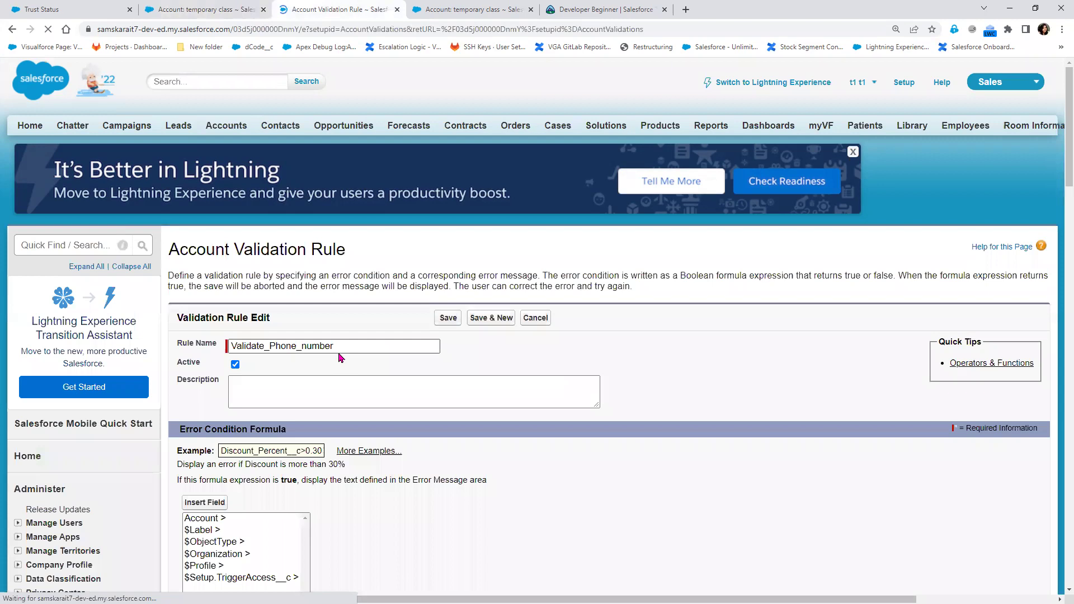
{"action": "scroll", "coordinate": [339, 361], "scroll_direction": "down", "scroll_amount": 3}
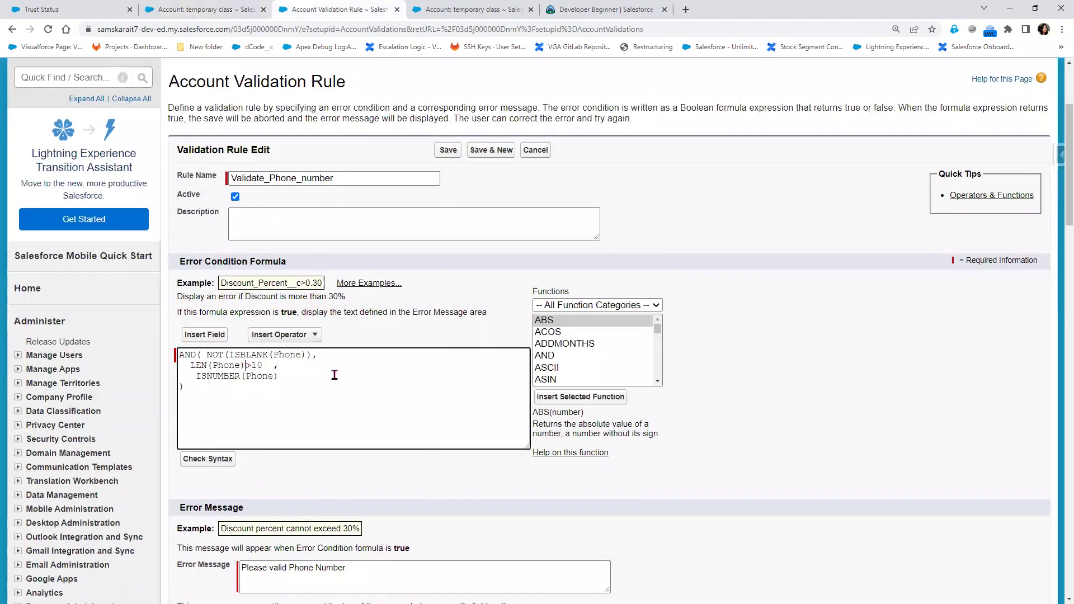
{"action": "type", "text": "<"}
Append hjhgjhgjgjh to the account's Phone 1234 inline and save it
{"action": "left_click", "coordinate": [202, 10]}
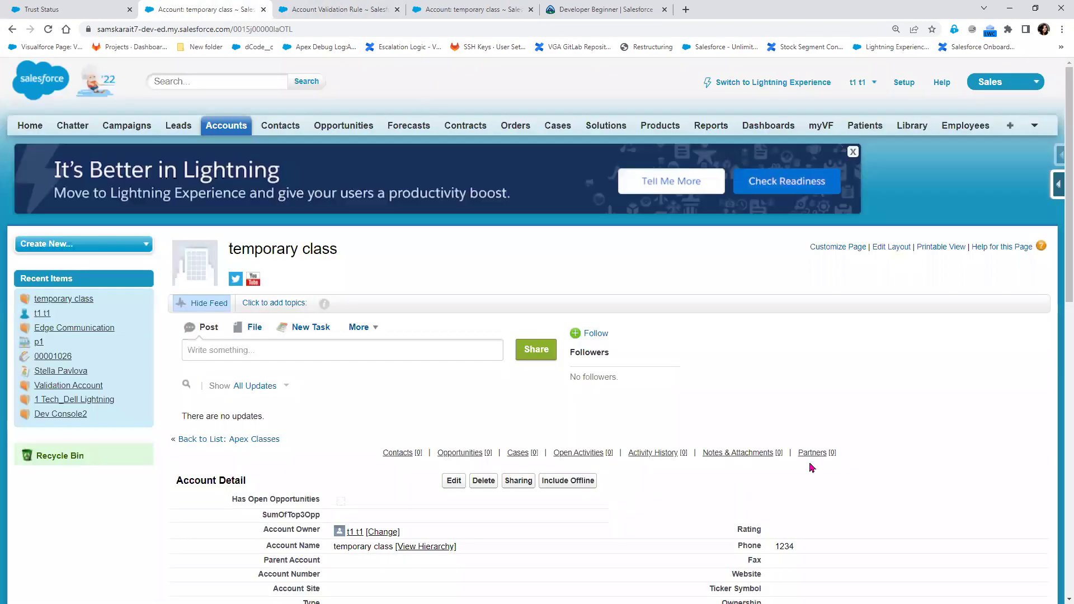
{"action": "double_click", "coordinate": [831, 556]}
{"action": "left_click", "coordinate": [819, 547]}
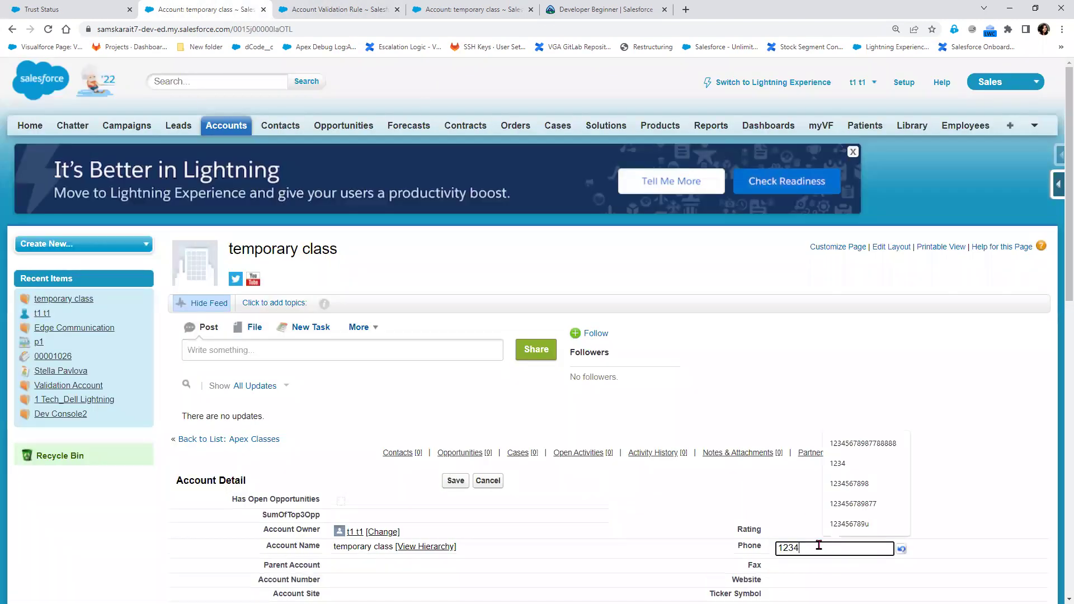
{"action": "type", "text": "hjhgjhgjgjh"}
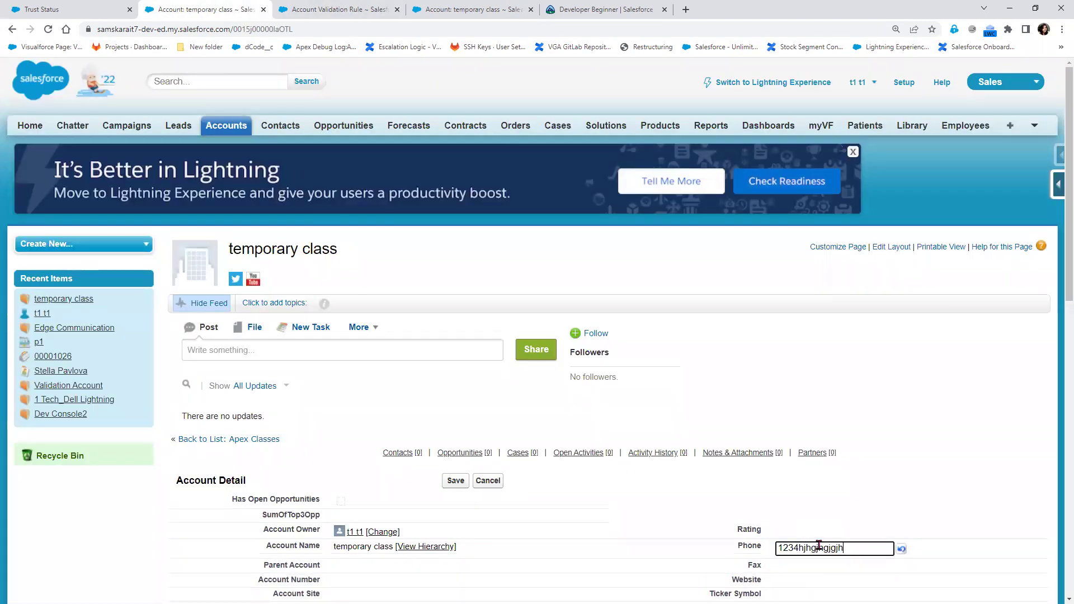
{"action": "left_click", "coordinate": [453, 482]}
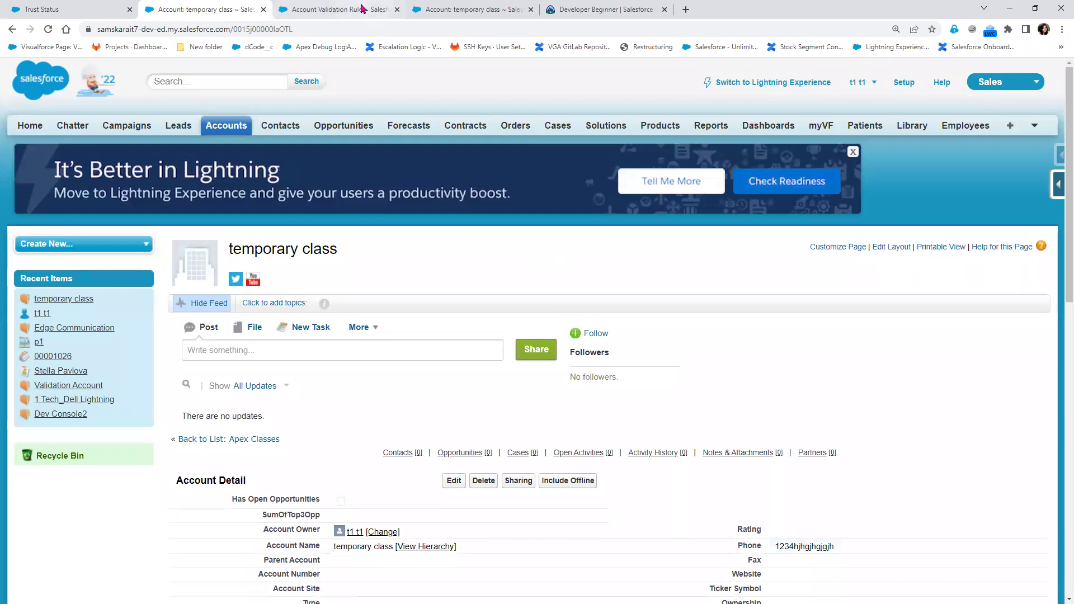
{"action": "left_click", "coordinate": [336, 10]}
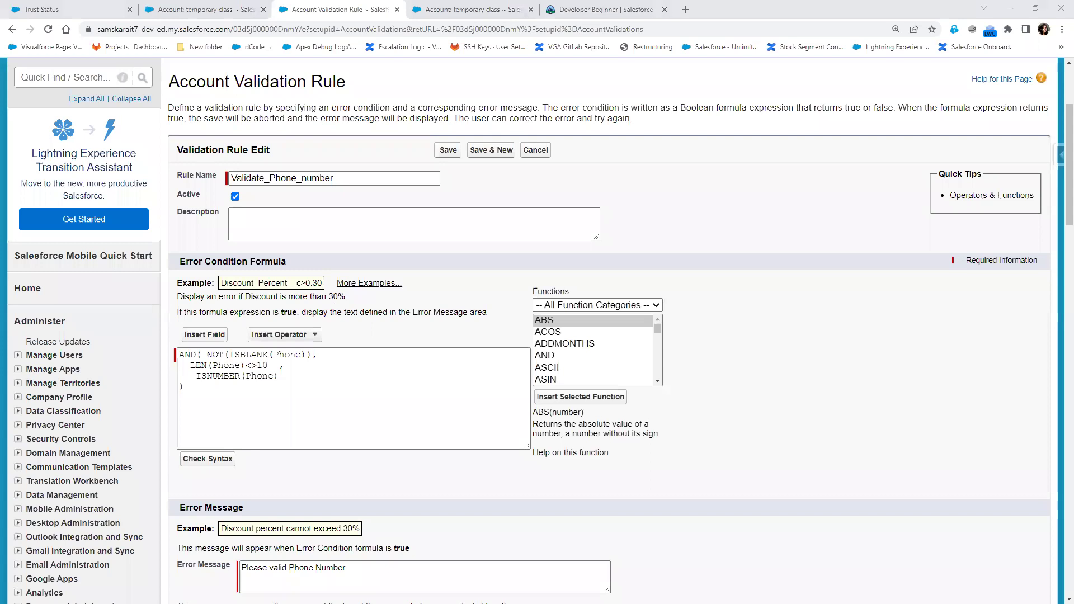
Highlight ISNUMBER and the formula's condition lines, comparing against the account page
{"action": "double_click", "coordinate": [213, 380]}
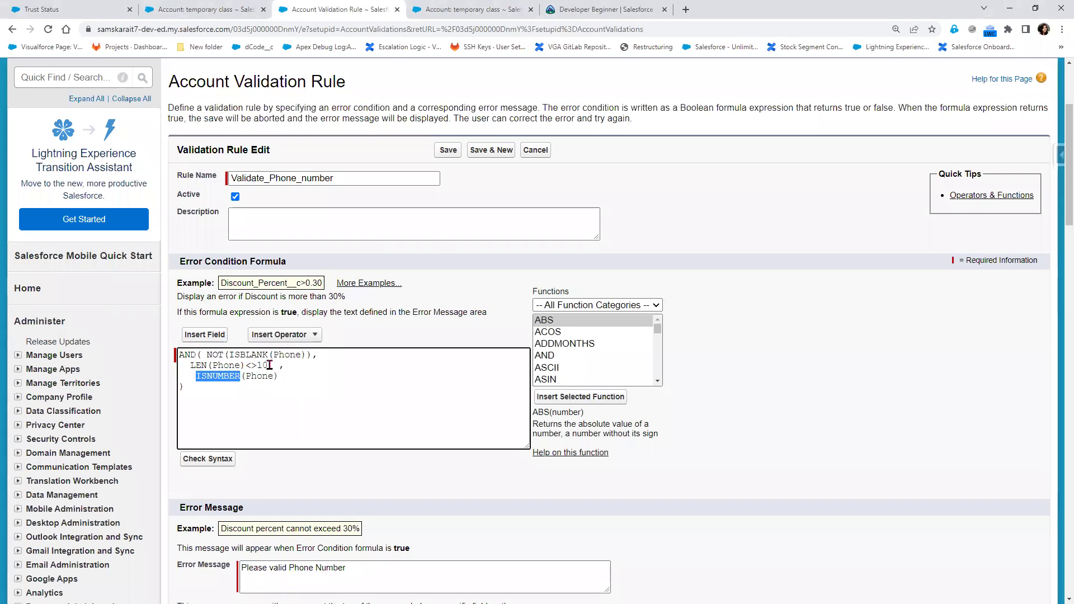
{"action": "left_click", "coordinate": [276, 365]}
{"action": "left_click_drag", "start_coordinate": [284, 365], "coordinate": [179, 355]}
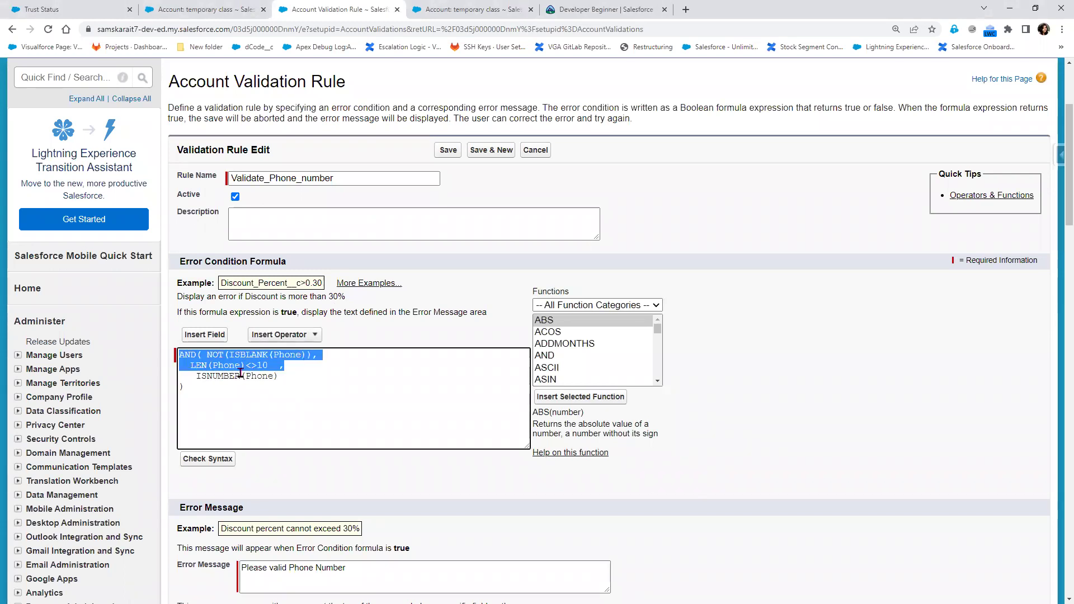
{"action": "triple_click", "coordinate": [268, 380]}
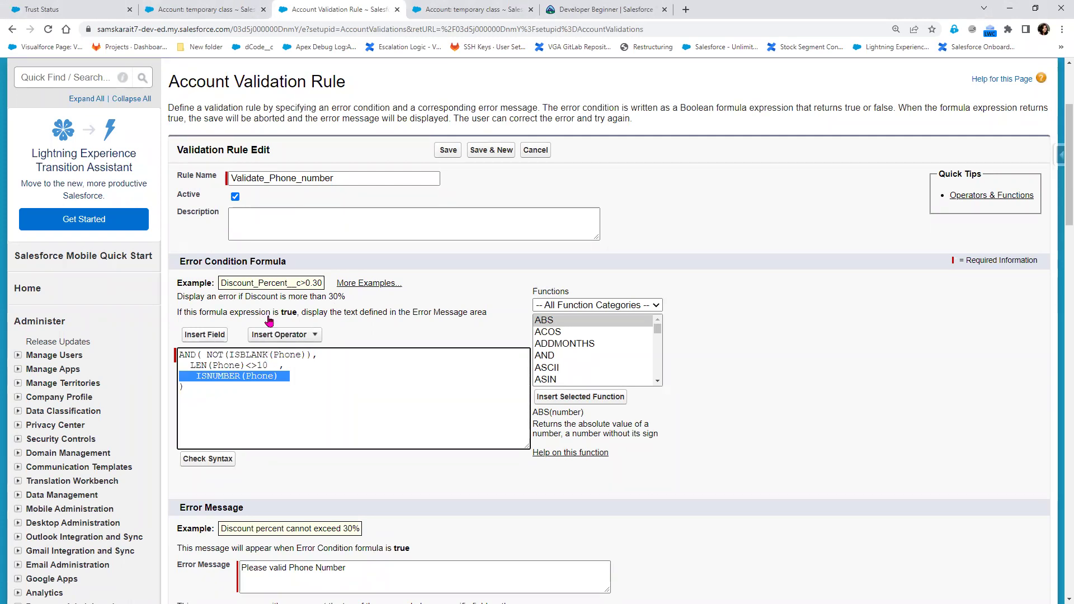
{"action": "left_click", "coordinate": [230, 9]}
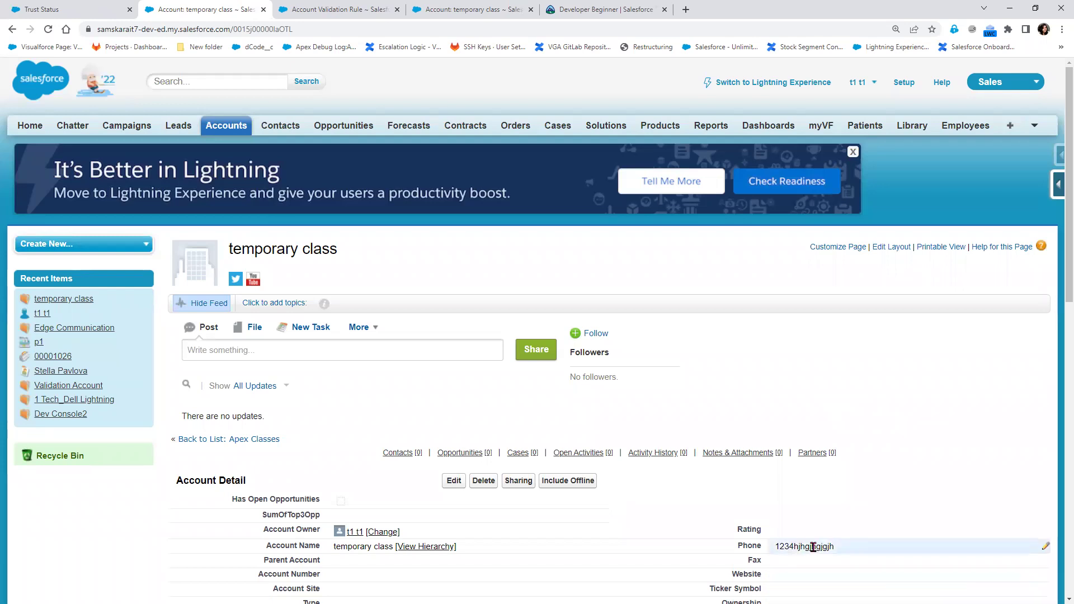
{"action": "left_click", "coordinate": [324, 11]}
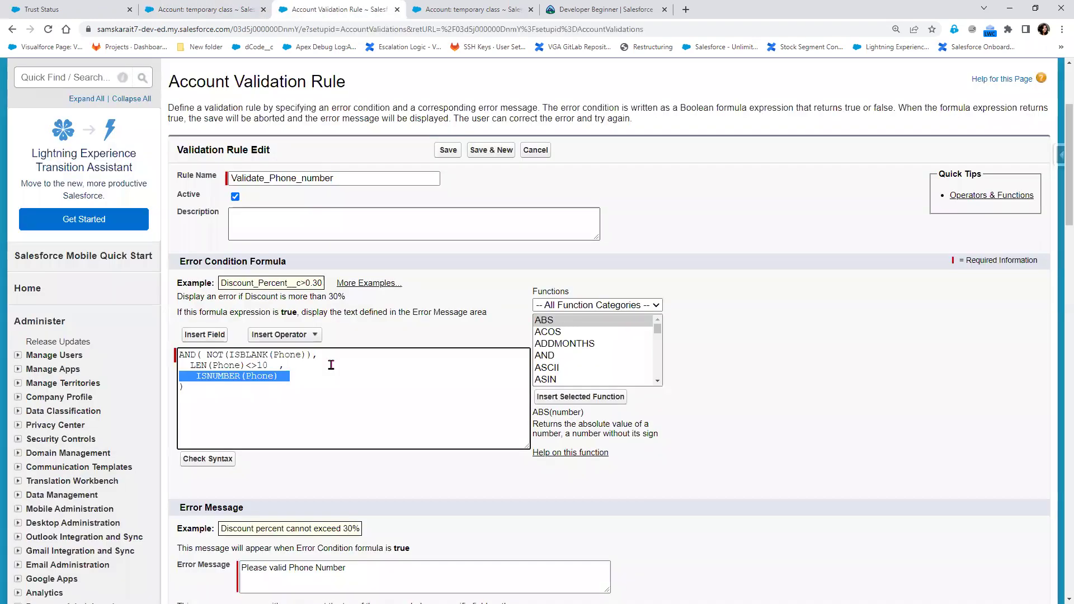
{"action": "left_click", "coordinate": [213, 11]}
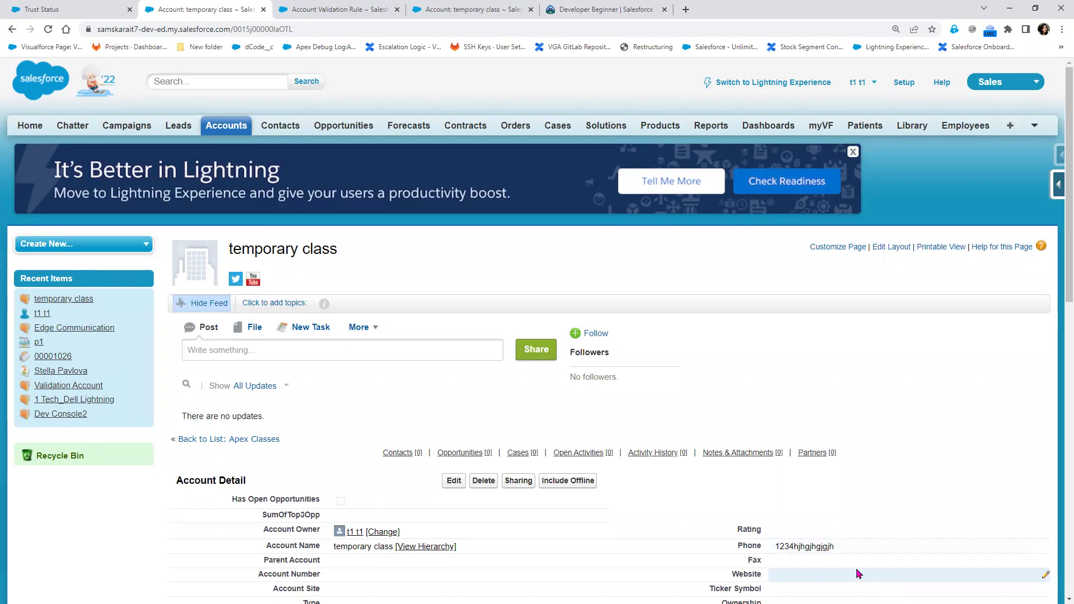
{"action": "left_click", "coordinate": [333, 11]}
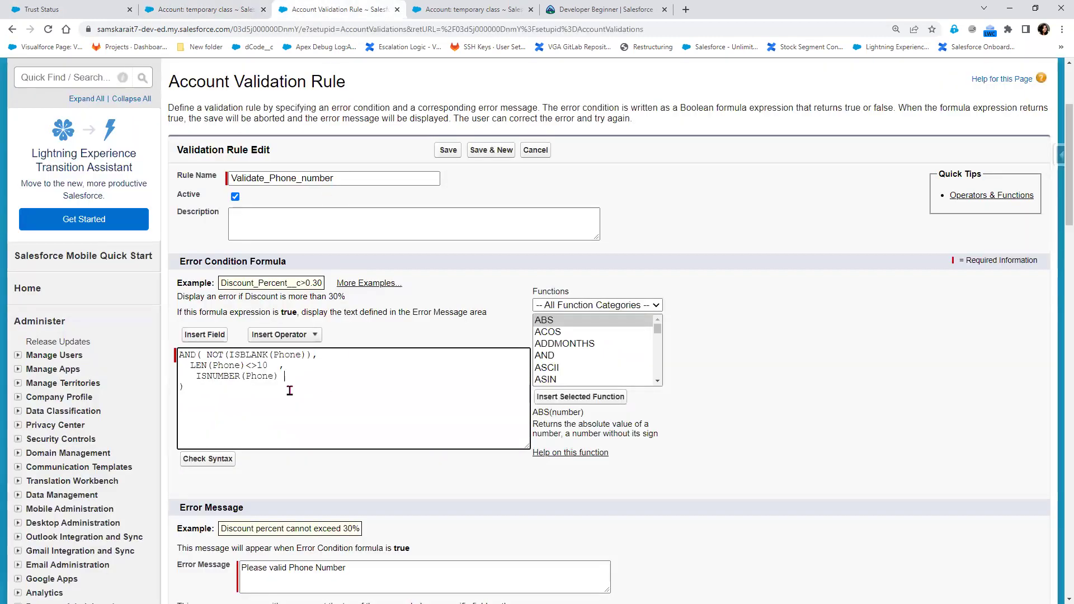
Select ISNUMBER in the formula and scroll down the Validation Rule Edit page
{"action": "left_click", "coordinate": [222, 375]}
{"action": "double_click", "coordinate": [222, 375]}
{"action": "scroll", "coordinate": [620, 374], "scroll_direction": "down", "scroll_amount": 2}
{"action": "scroll", "coordinate": [619, 373], "scroll_direction": "down", "scroll_amount": 4}
{"action": "scroll", "coordinate": [620, 373], "scroll_direction": "down", "scroll_amount": 3}
{"action": "scroll", "coordinate": [619, 373], "scroll_direction": "down", "scroll_amount": 2}
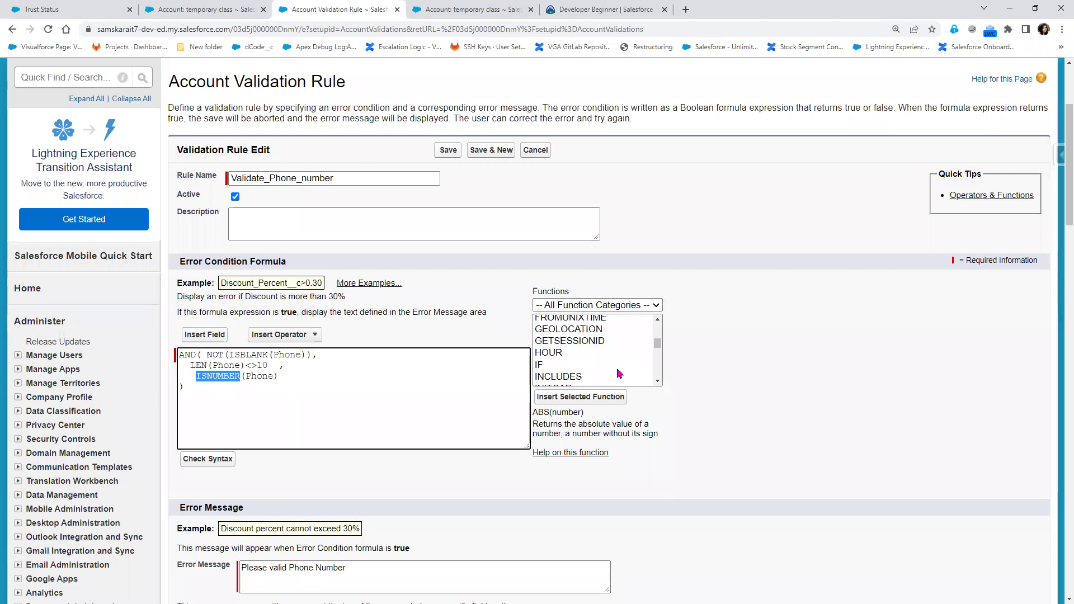
{"action": "scroll", "coordinate": [620, 373], "scroll_direction": "down", "scroll_amount": 2}
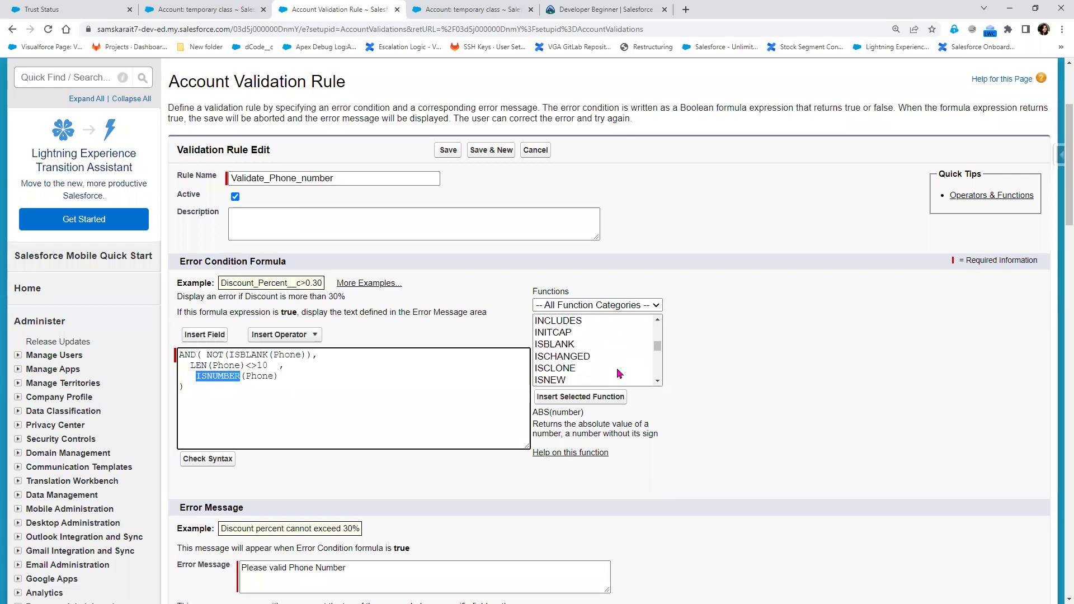
{"action": "scroll", "coordinate": [620, 373], "scroll_direction": "down", "scroll_amount": 3}
{"action": "scroll", "coordinate": [620, 373], "scroll_direction": "down", "scroll_amount": 3}
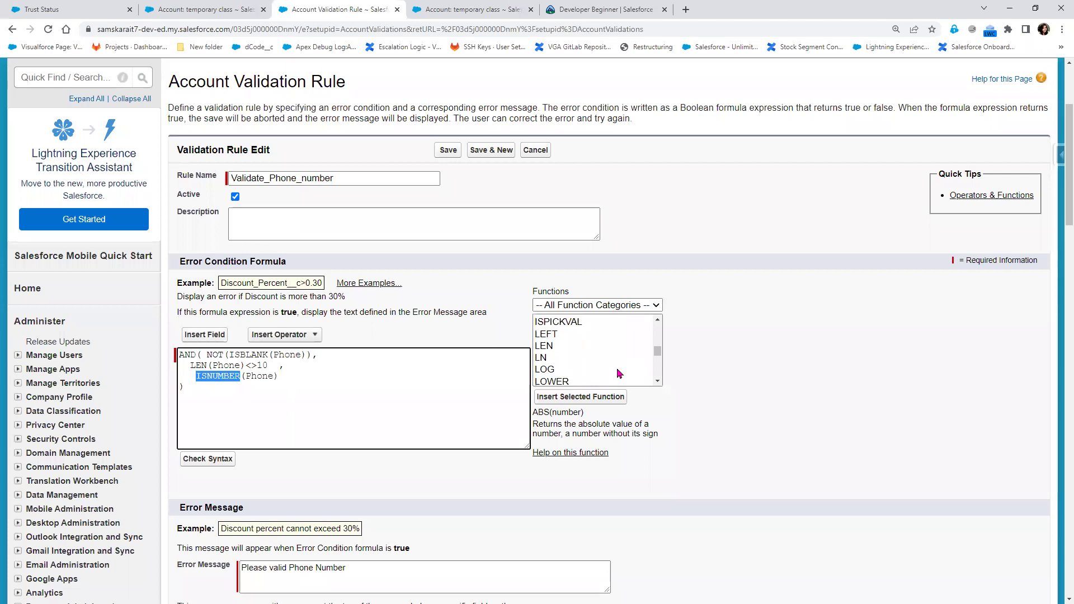
{"action": "left_click", "coordinate": [658, 357]}
{"action": "left_click", "coordinate": [659, 325]}
{"action": "left_click", "coordinate": [659, 326]}
{"action": "left_click", "coordinate": [658, 325]}
{"action": "left_click", "coordinate": [658, 326]}
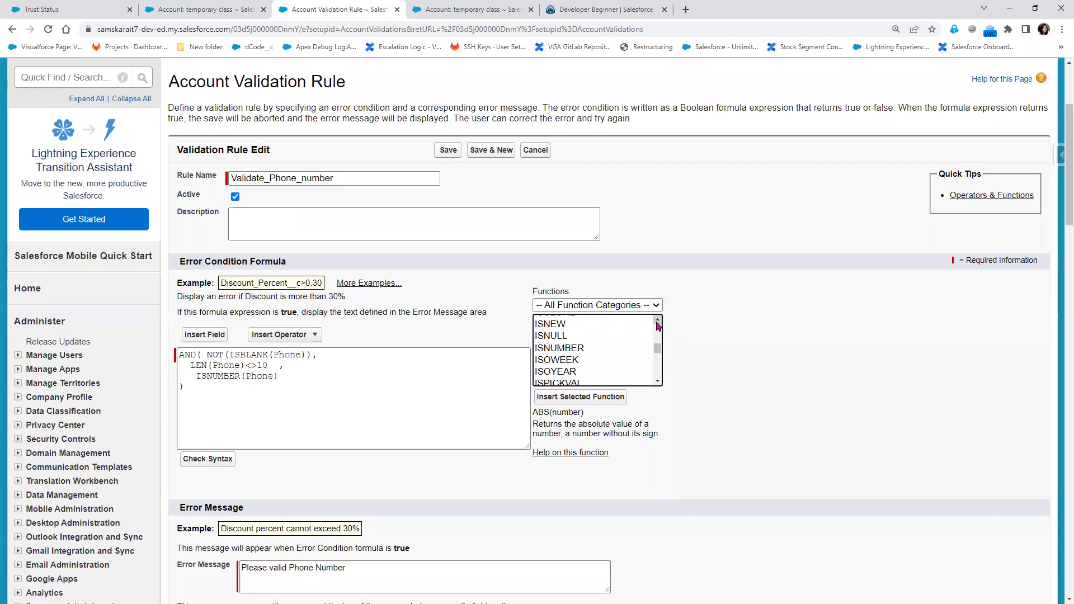
Point out Phone and the ISNUMBER function in ISNUMBER(Phone)
{"action": "left_click", "coordinate": [198, 376]}
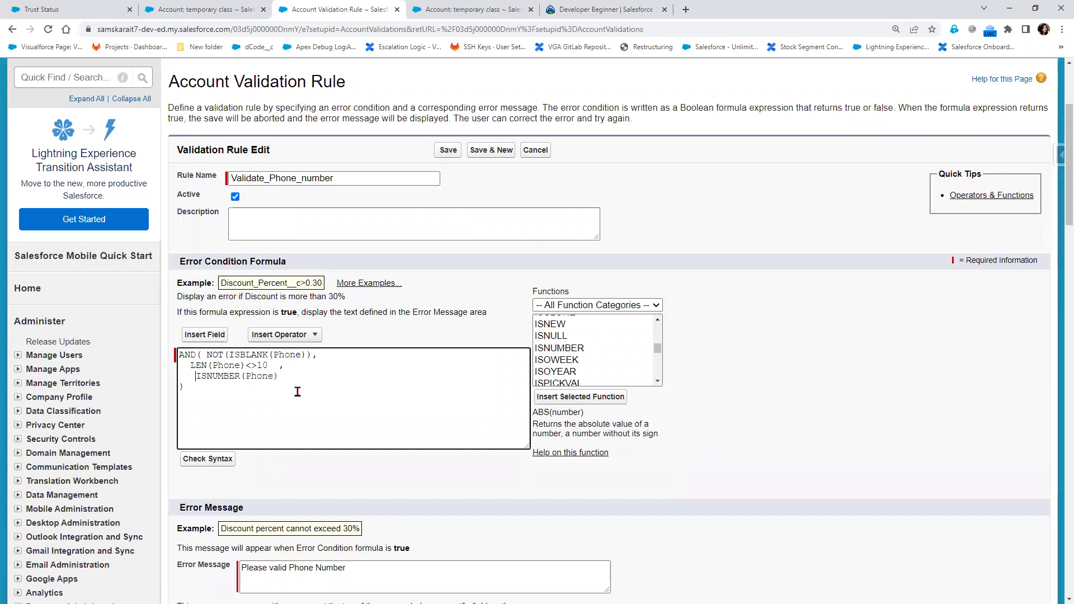
{"action": "double_click", "coordinate": [257, 377]}
{"action": "left_click", "coordinate": [197, 375]}
{"action": "double_click", "coordinate": [219, 376]}
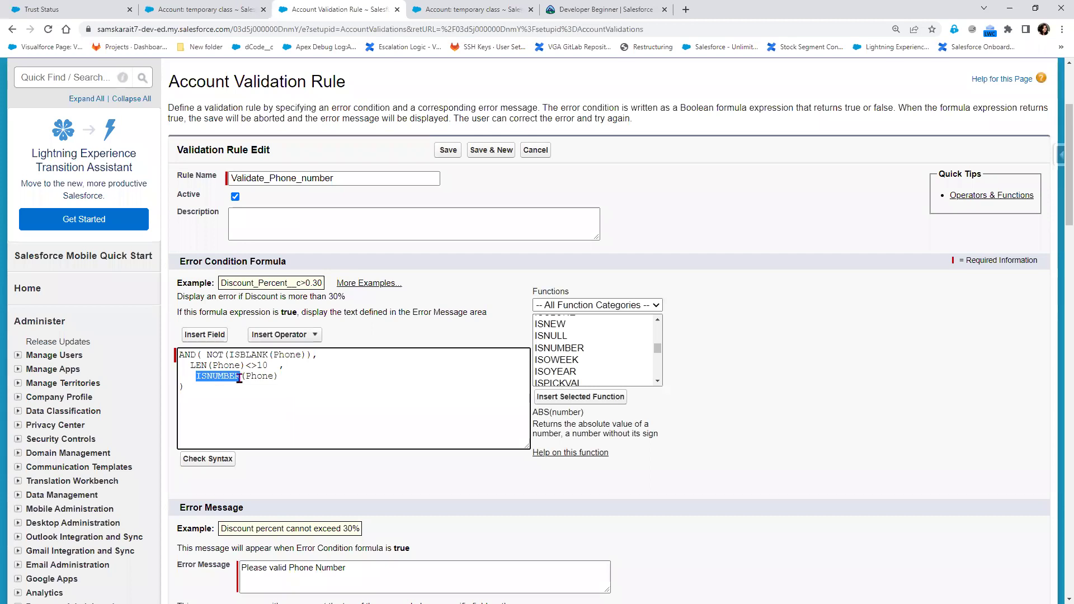
{"action": "left_click", "coordinate": [240, 379]}
{"action": "double_click", "coordinate": [223, 378]}
{"action": "key", "text": "alt+Tab"}
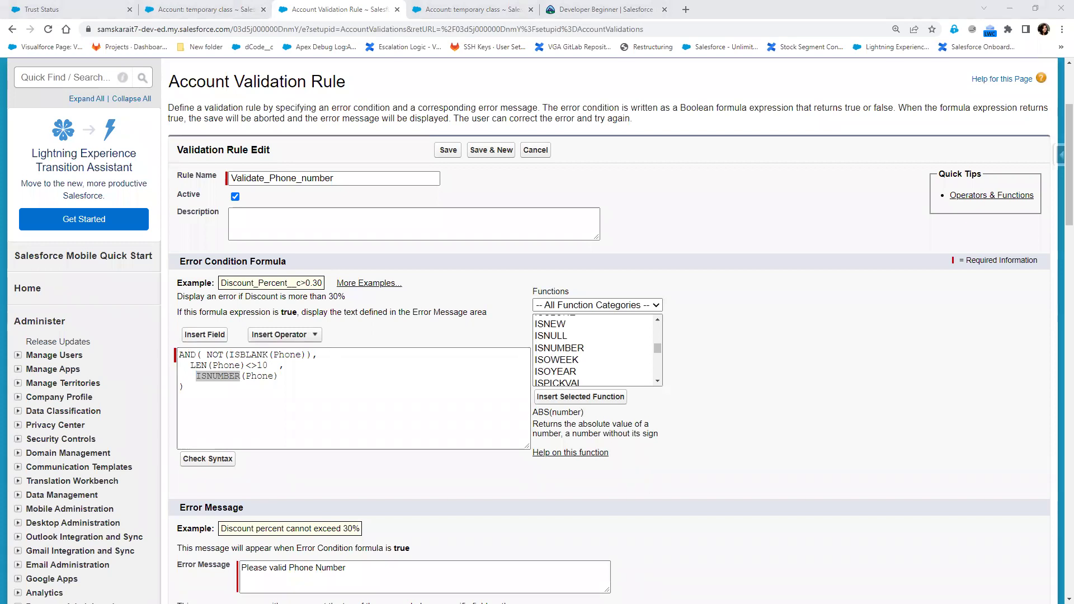
Highlight NOT, ISBLANK and ISBLANK(Phone) in the first condition
{"action": "double_click", "coordinate": [215, 355]}
{"action": "double_click", "coordinate": [252, 355]}
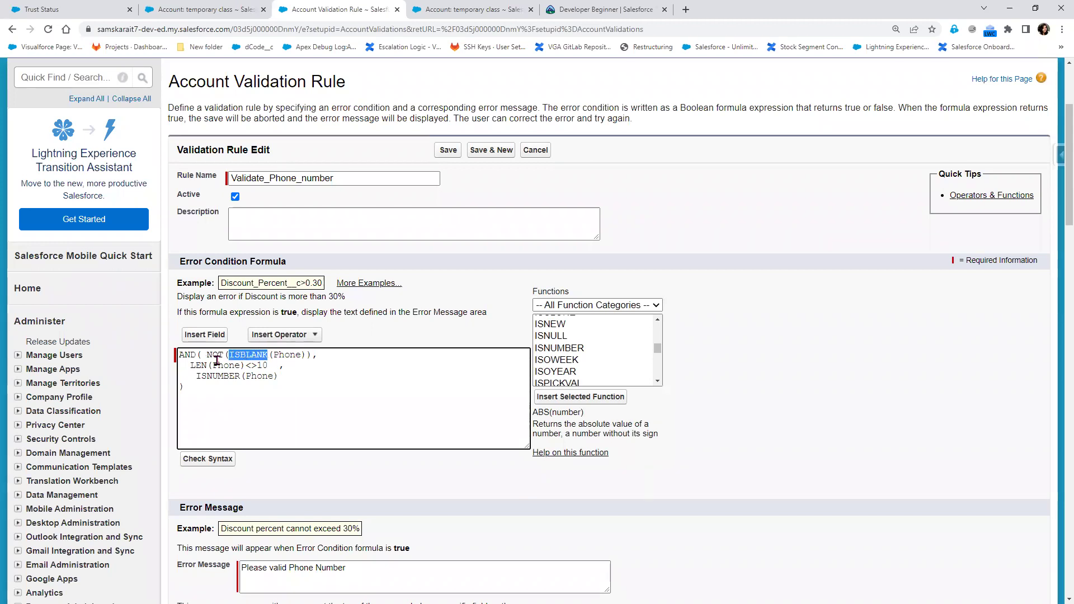
{"action": "left_click", "coordinate": [252, 355]}
{"action": "double_click", "coordinate": [252, 354]}
{"action": "left_click", "coordinate": [302, 355]}
{"action": "left_click_drag", "start_coordinate": [302, 355], "coordinate": [230, 354]}
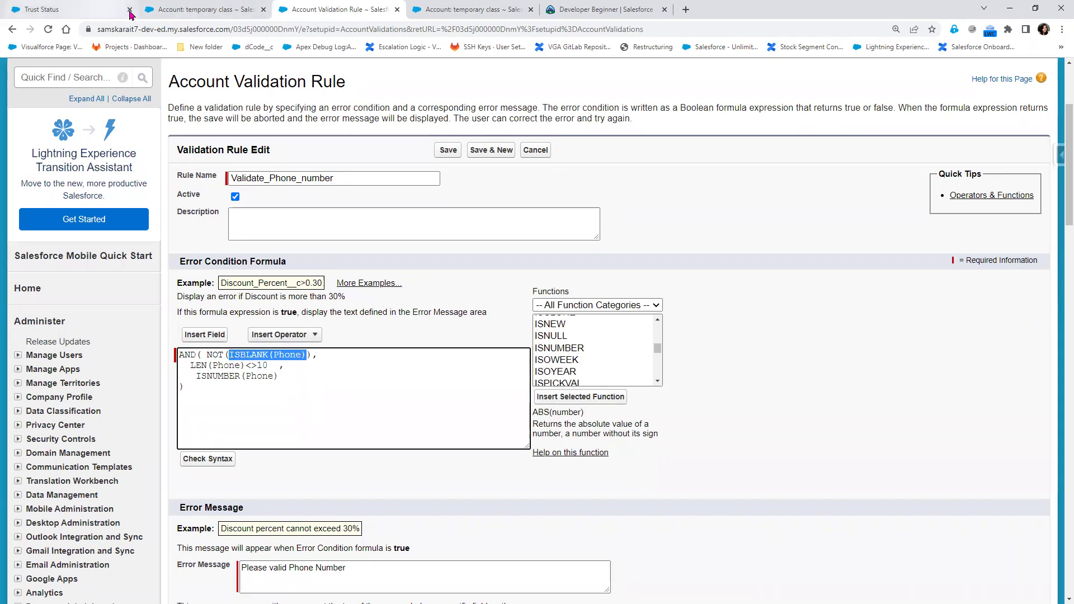
Open the account's Phone value 1234hjhgjhgjgjh for inline editing to check it
{"action": "left_click", "coordinate": [207, 17]}
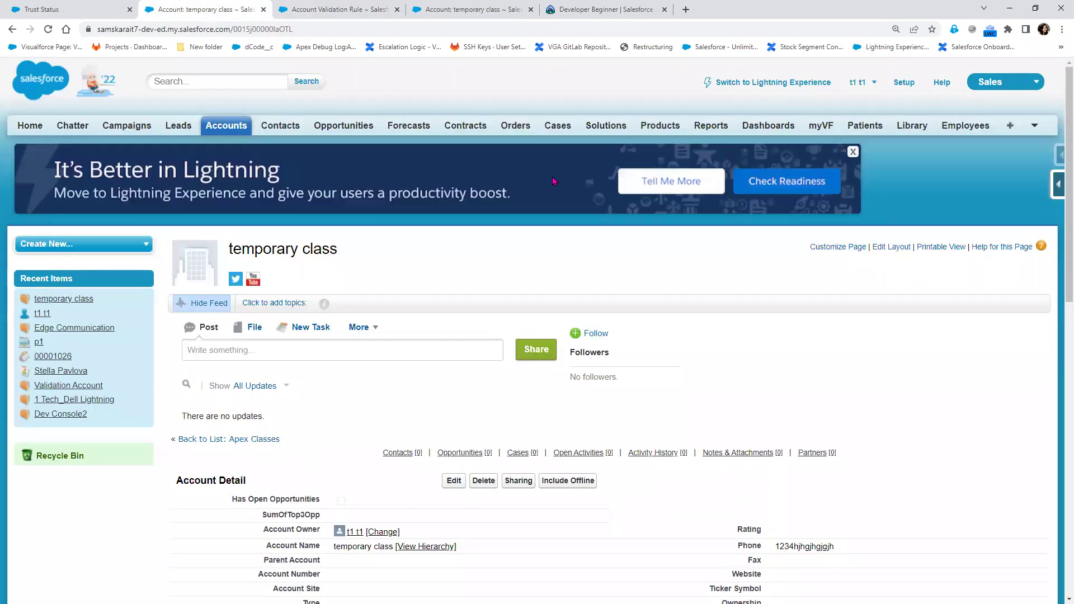
{"action": "double_click", "coordinate": [832, 548]}
{"action": "left_click", "coordinate": [846, 548]}
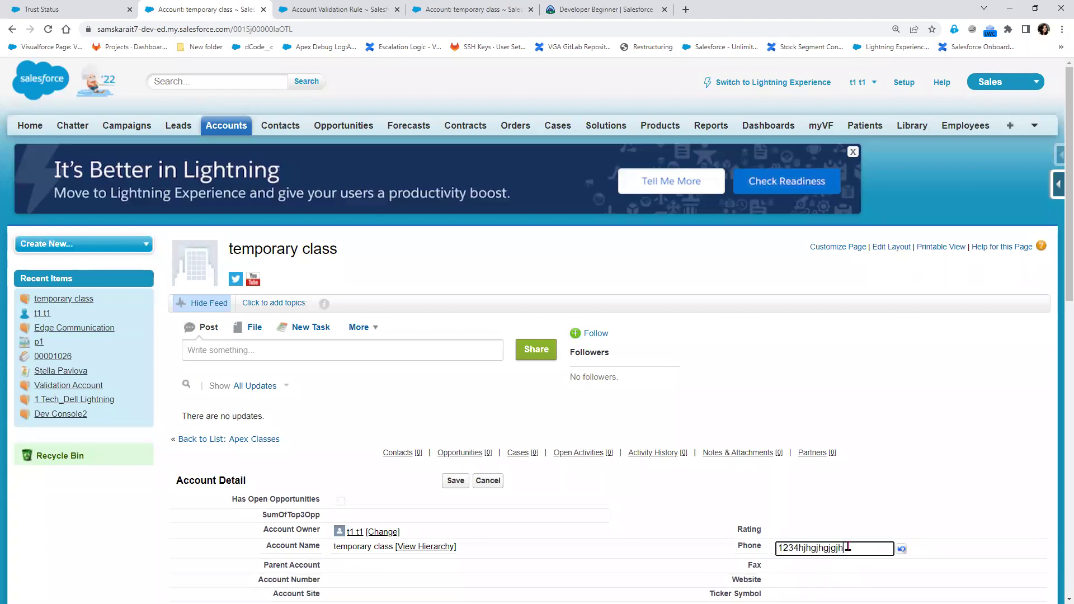
{"action": "left_click", "coordinate": [770, 551]}
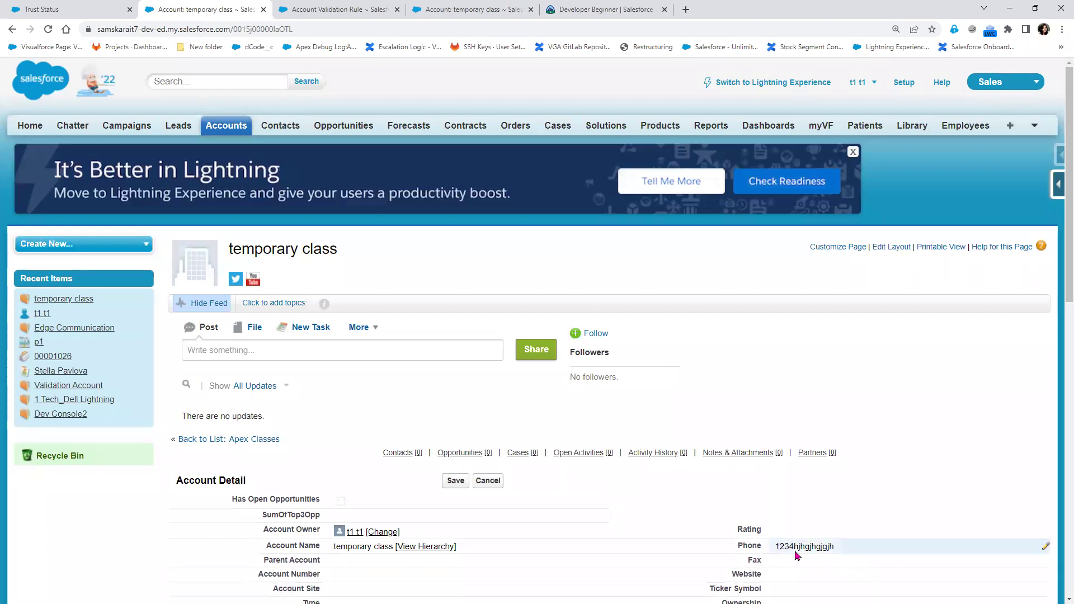
{"action": "double_click", "coordinate": [842, 550]}
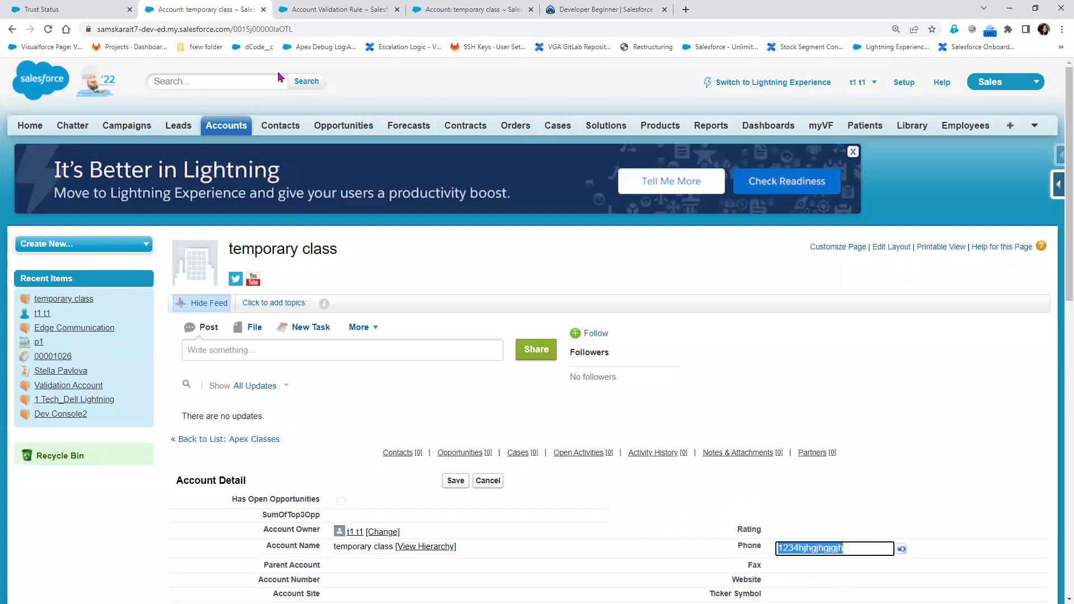
Delete the NOT wrapper so the first condition reads ISBLANK(Phone)
{"action": "left_click", "coordinate": [340, 8]}
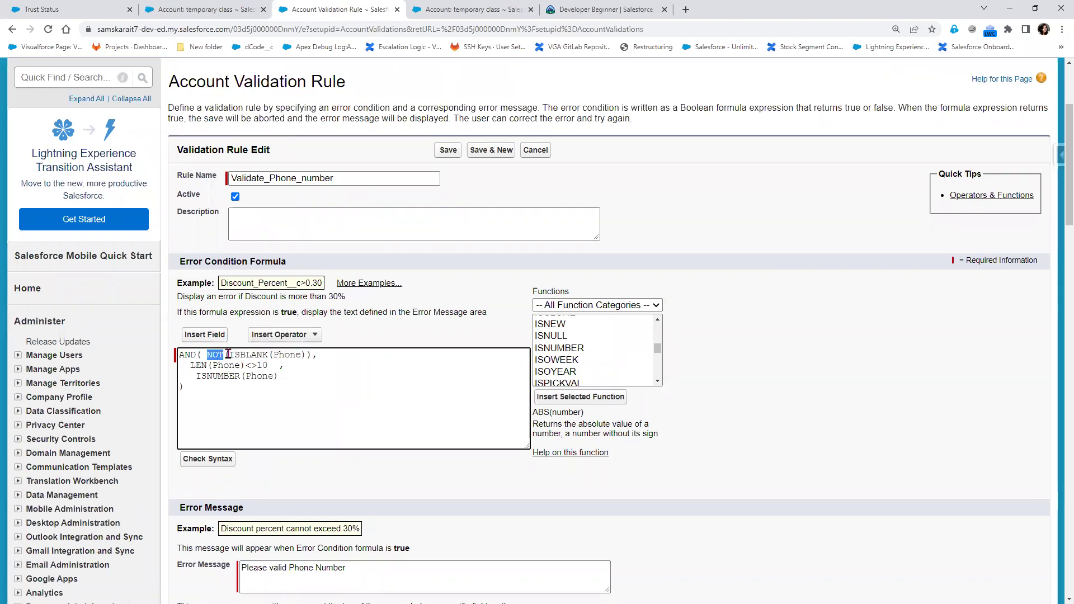
{"action": "left_click_drag", "start_coordinate": [230, 354], "coordinate": [201, 355]}
{"action": "key", "text": "BackSpace"}
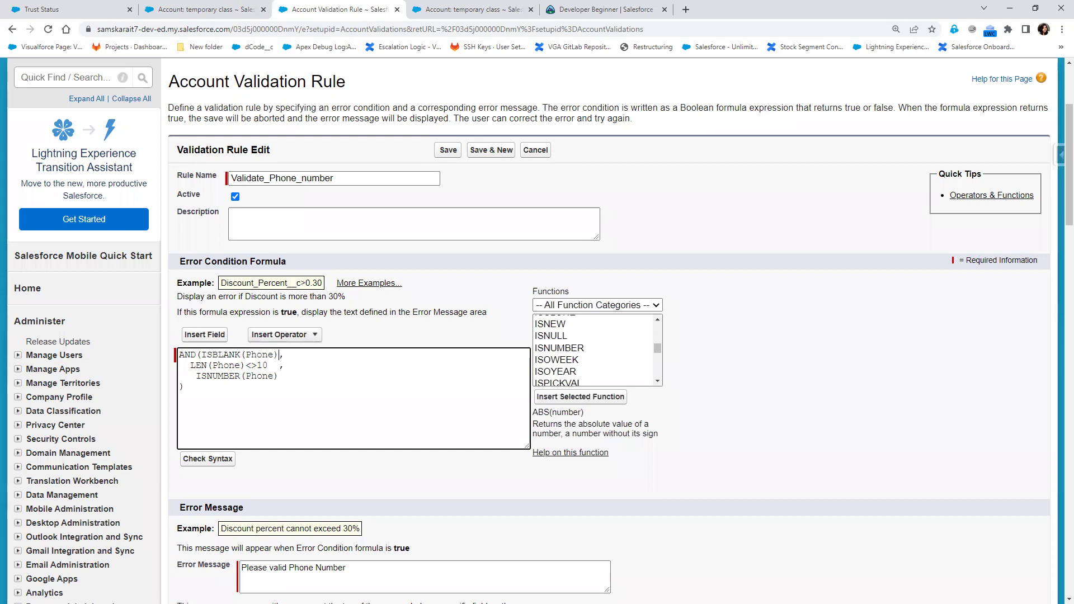
{"action": "left_click", "coordinate": [185, 15]}
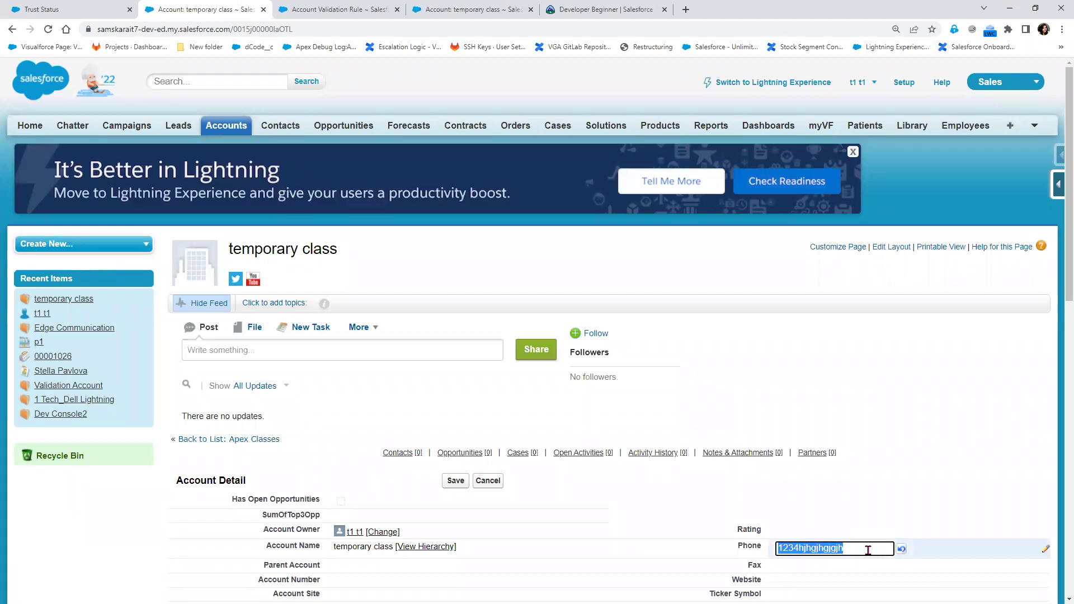
{"action": "key", "text": "BackSpace"}
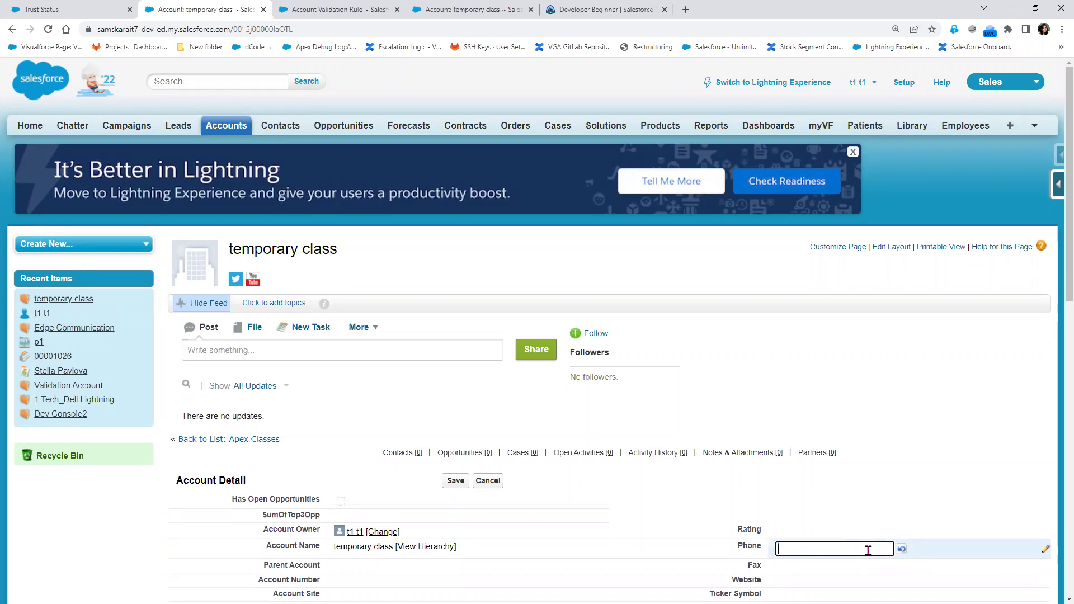
{"action": "left_click", "coordinate": [450, 485]}
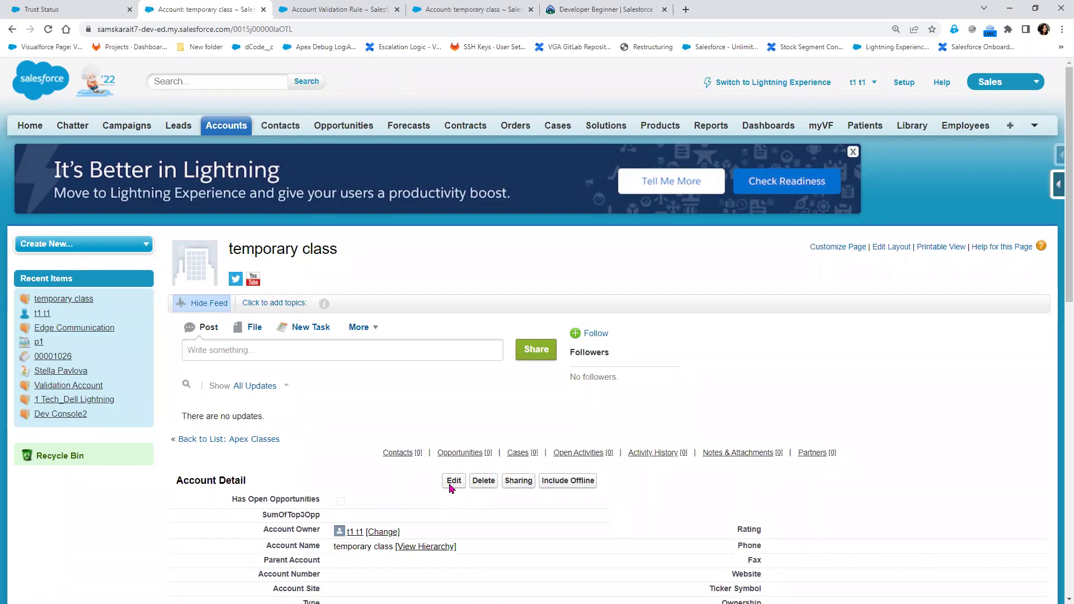
{"action": "left_click", "coordinate": [452, 483]}
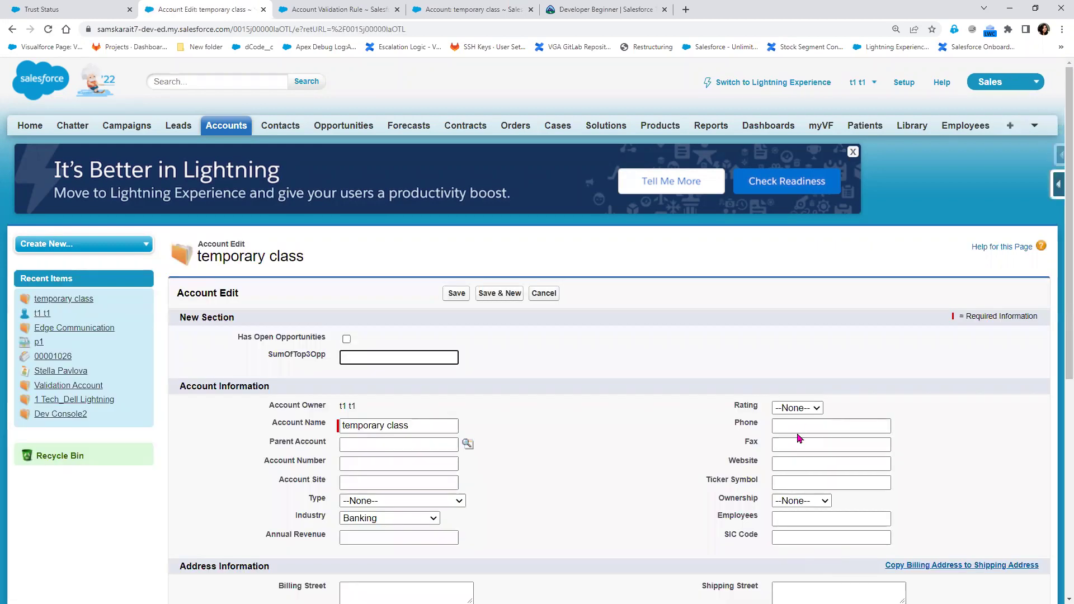
{"action": "left_click", "coordinate": [802, 426]}
{"action": "left_click", "coordinate": [856, 447]}
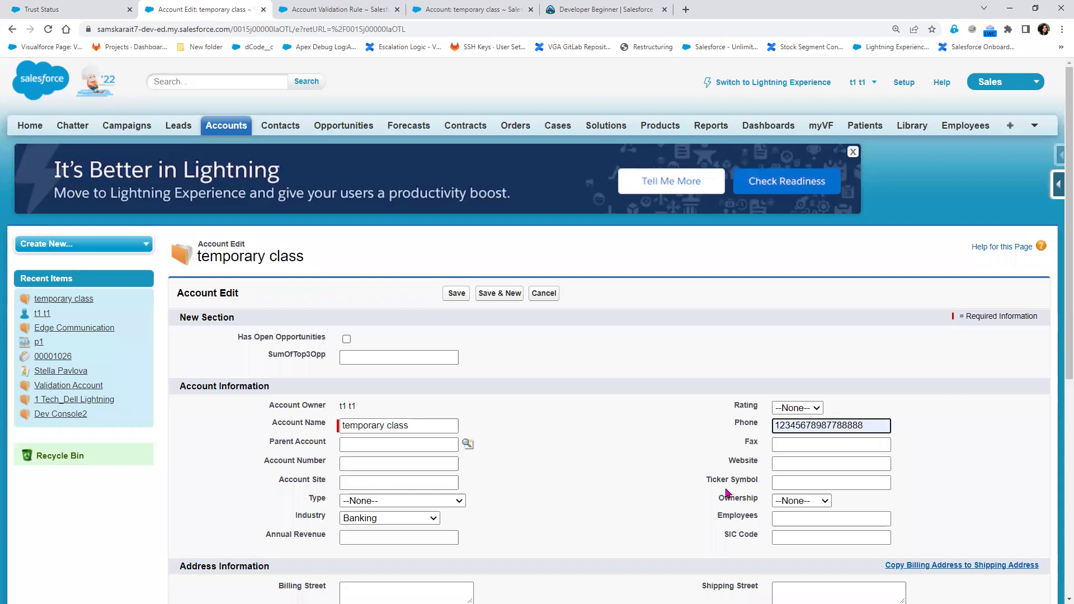
{"action": "left_click", "coordinate": [346, 9]}
Cancel the formula edits and highlight NOT, LEN(Phone)>10 and ISNUMBER(Phone) in the saved formula
{"action": "left_click", "coordinate": [202, 355]}
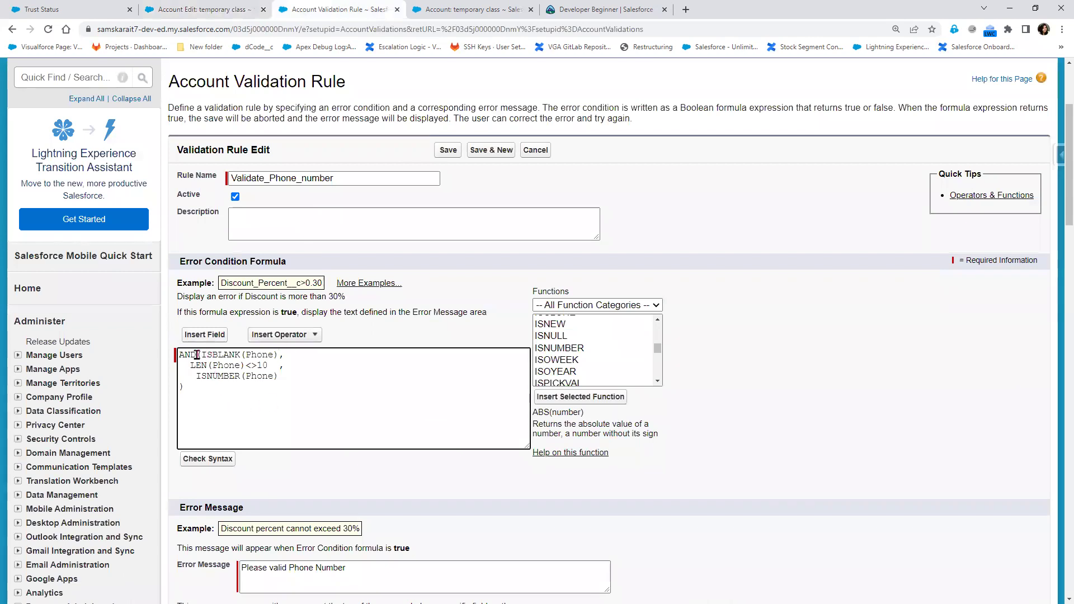
{"action": "left_click", "coordinate": [536, 150]}
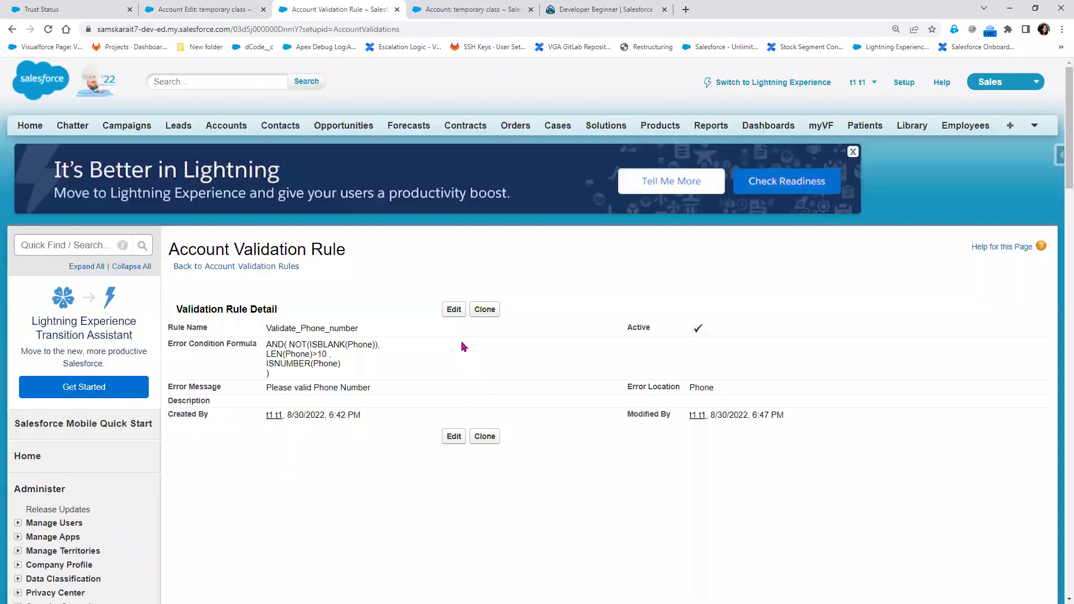
{"action": "left_click_drag", "start_coordinate": [286, 345], "coordinate": [267, 355]}
{"action": "left_click", "coordinate": [379, 344]}
{"action": "left_click", "coordinate": [309, 374]}
{"action": "left_click_drag", "start_coordinate": [362, 366], "coordinate": [262, 364]}
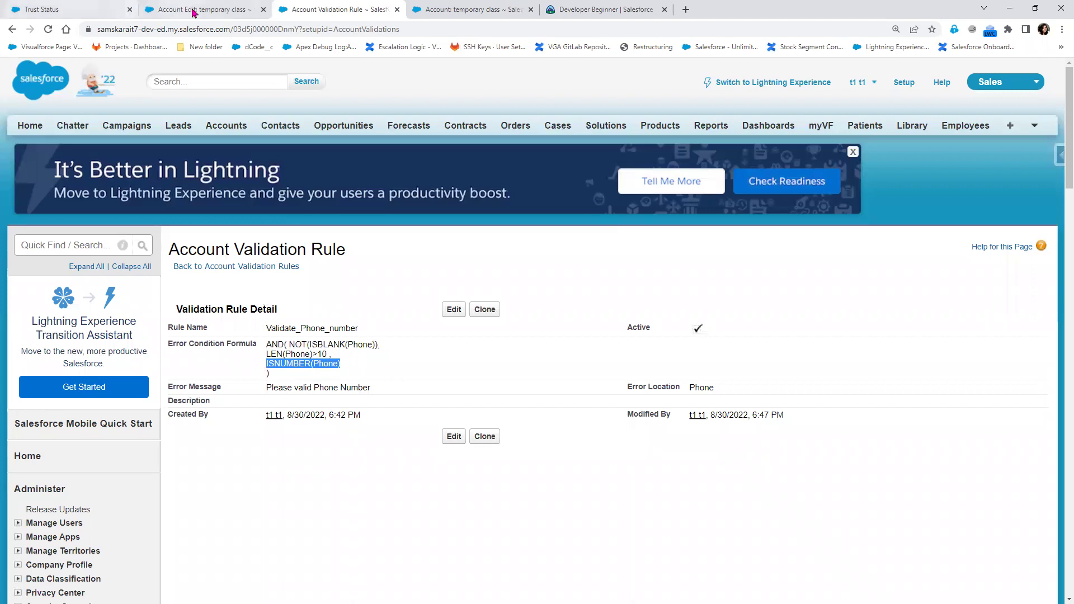
Replace the Phone's trailing digits with 5bbbbbbb, making it 12345bbbbbbb, and save
{"action": "left_click", "coordinate": [168, 9]}
{"action": "left_click_drag", "start_coordinate": [865, 426], "coordinate": [796, 422]}
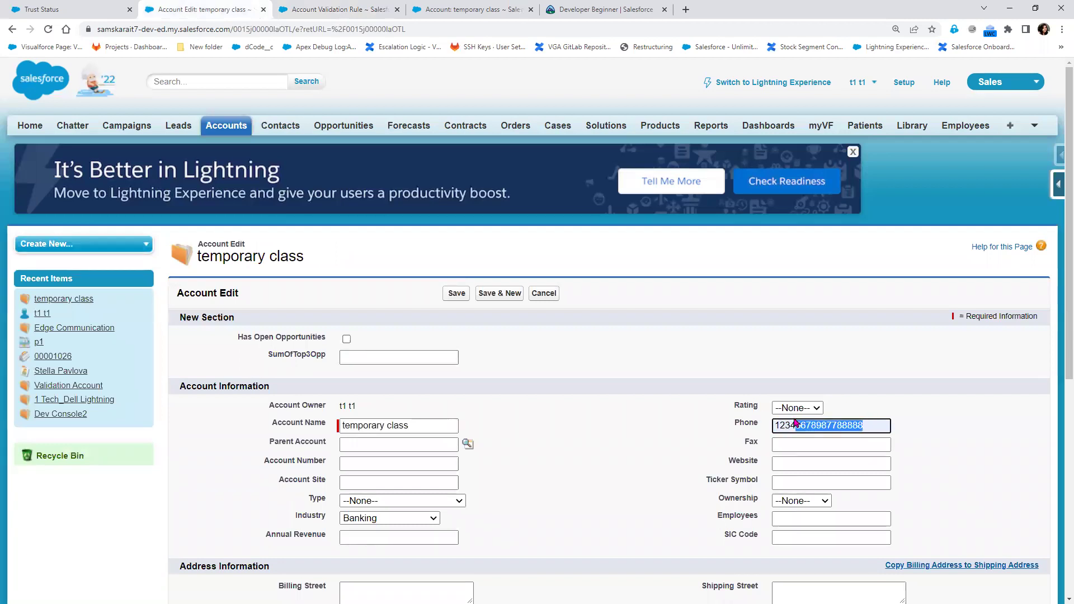
{"action": "type", "text": "5"}
{"action": "type", "text": "bbbbbbb"}
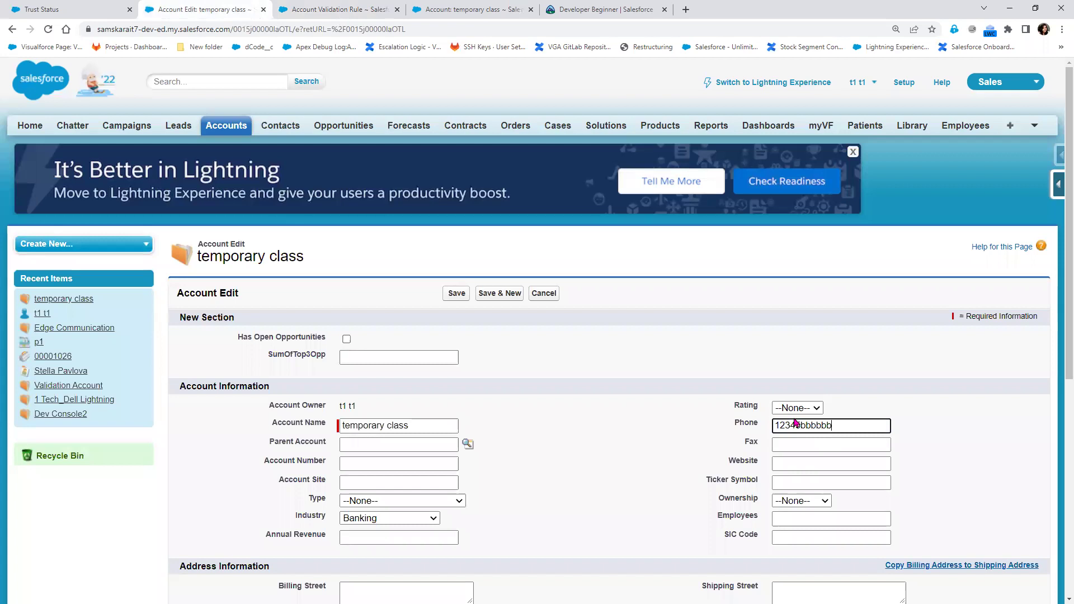
{"action": "left_click", "coordinate": [449, 295]}
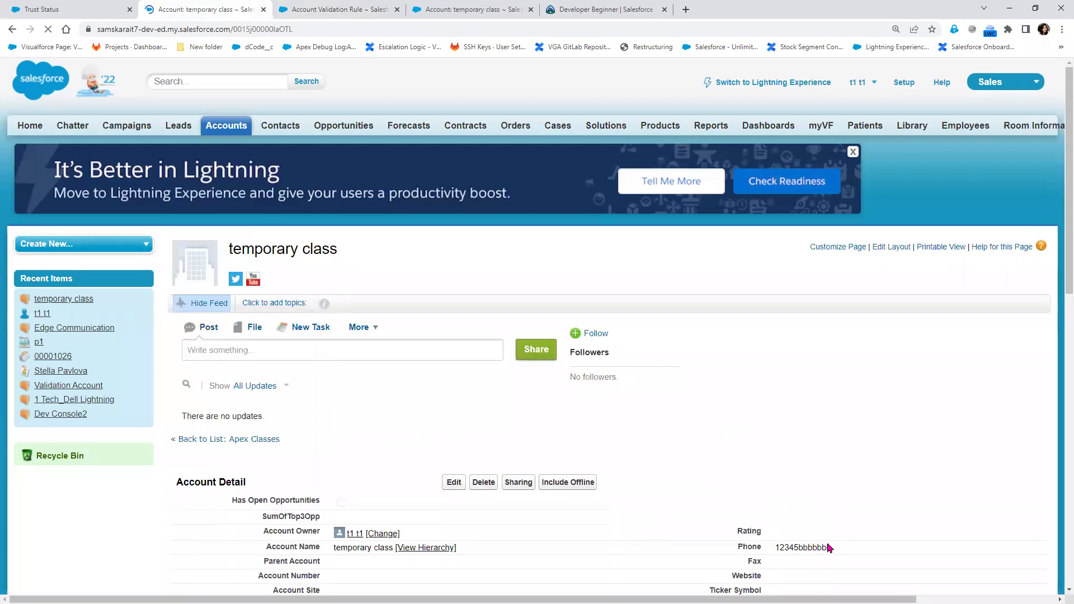
{"action": "left_click", "coordinate": [318, 8]}
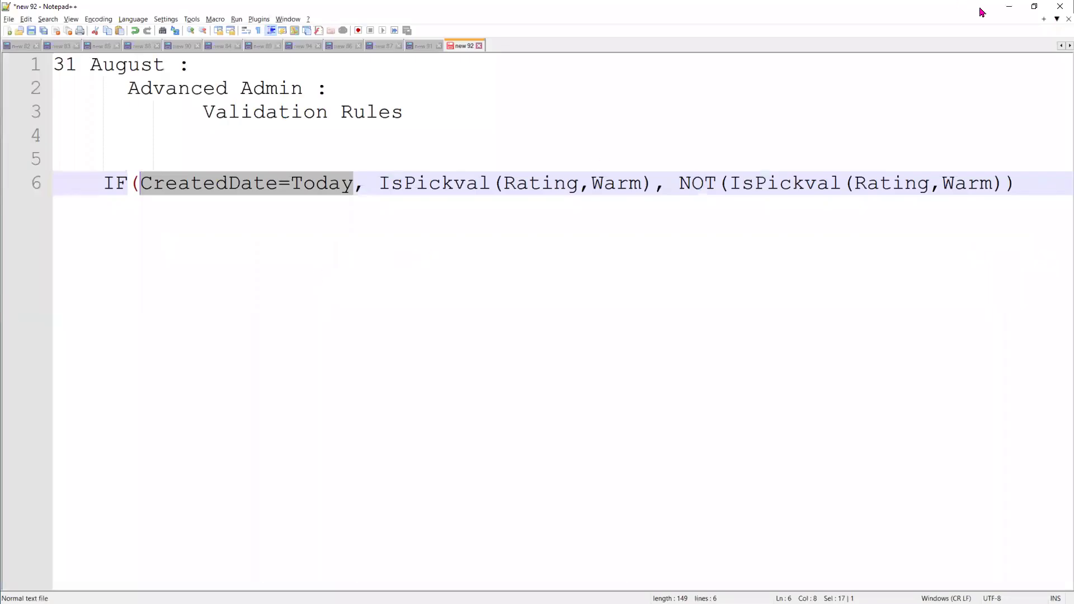
In Validate_Phone_number, change the third condition to NOT(ISNUMBER(Phone)) and save the rule
{"action": "left_click", "coordinate": [1009, 6]}
{"action": "left_click", "coordinate": [455, 310]}
{"action": "scroll", "coordinate": [364, 499], "scroll_direction": "down", "scroll_amount": 3}
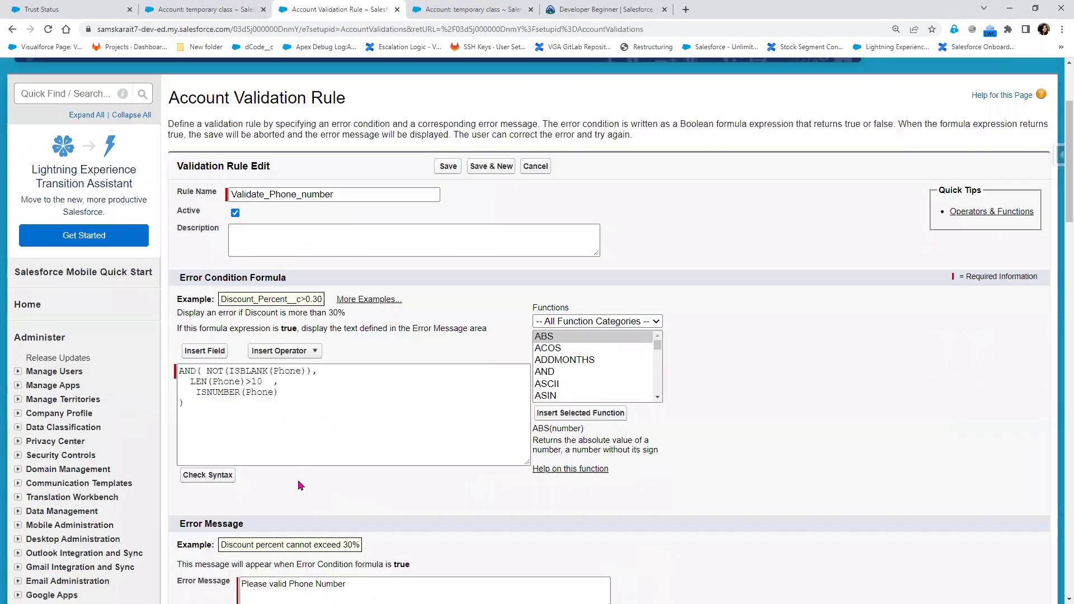
{"action": "left_click", "coordinate": [195, 376]}
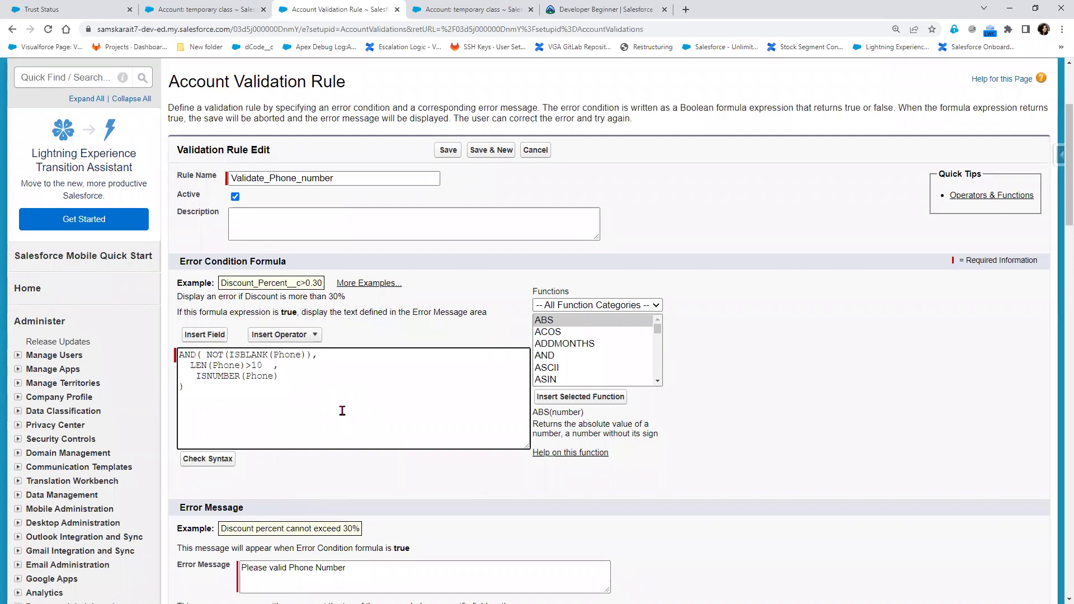
{"action": "type", "text": "NOT("}
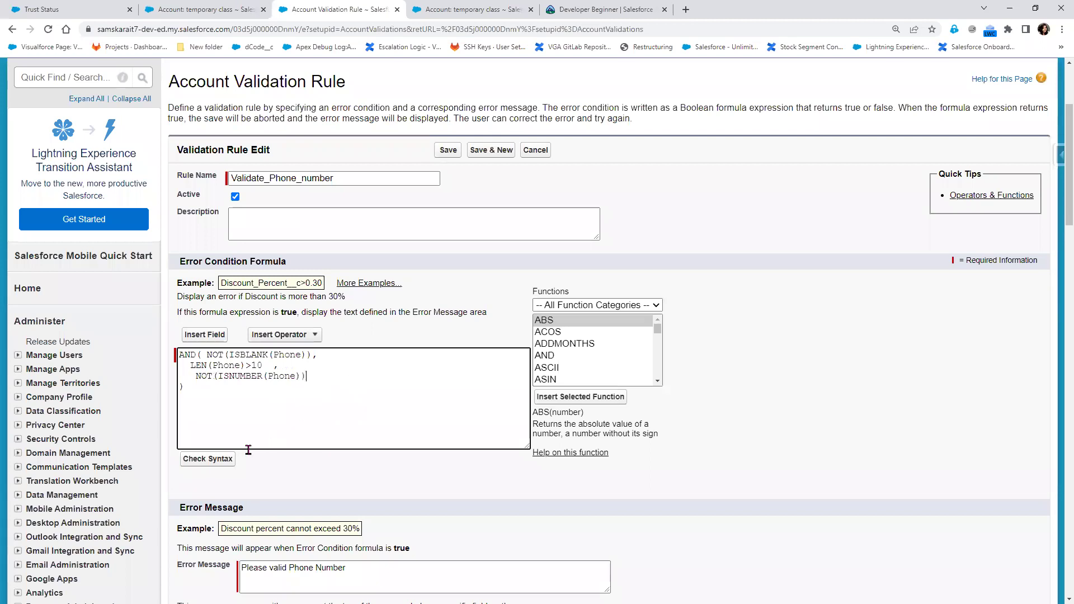
{"action": "scroll", "coordinate": [213, 464], "scroll_direction": "down", "scroll_amount": 3}
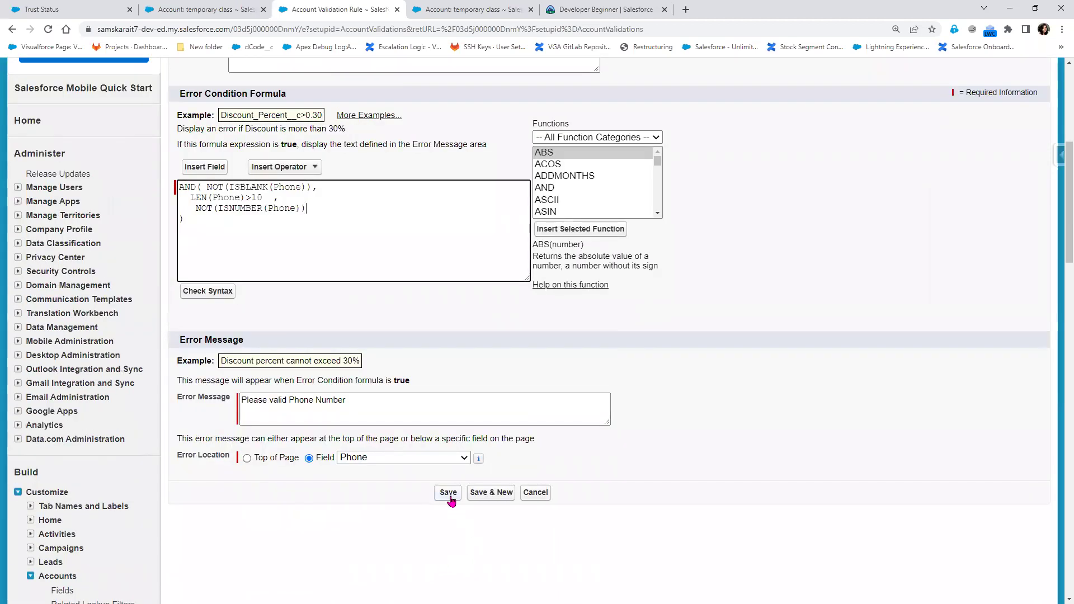
{"action": "left_click", "coordinate": [448, 494]}
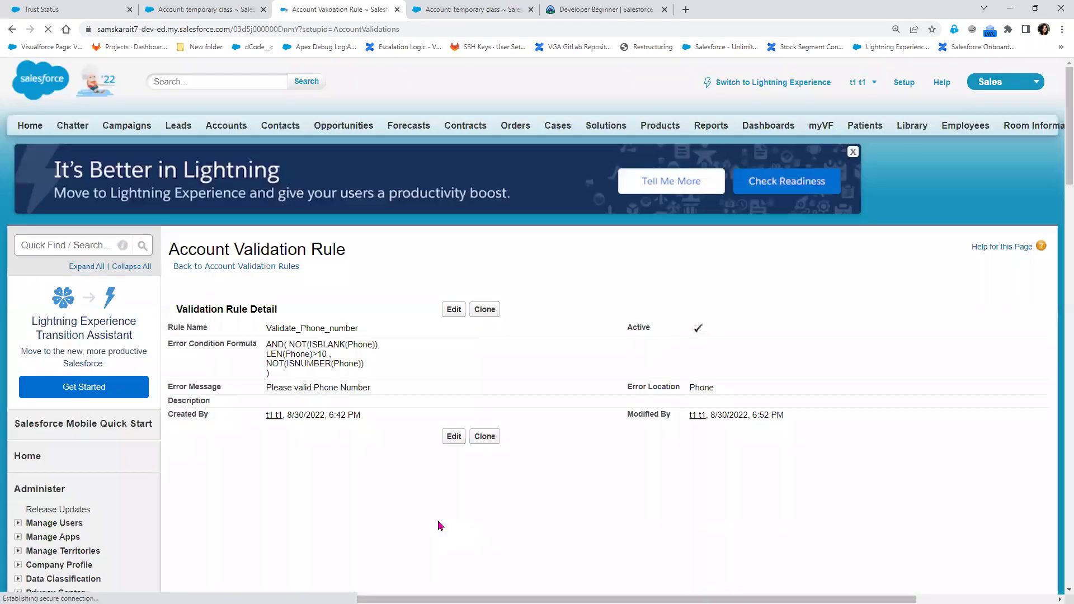
Re-save the temporary class account to test it against the updated phone rule
{"action": "left_click", "coordinate": [191, 9]}
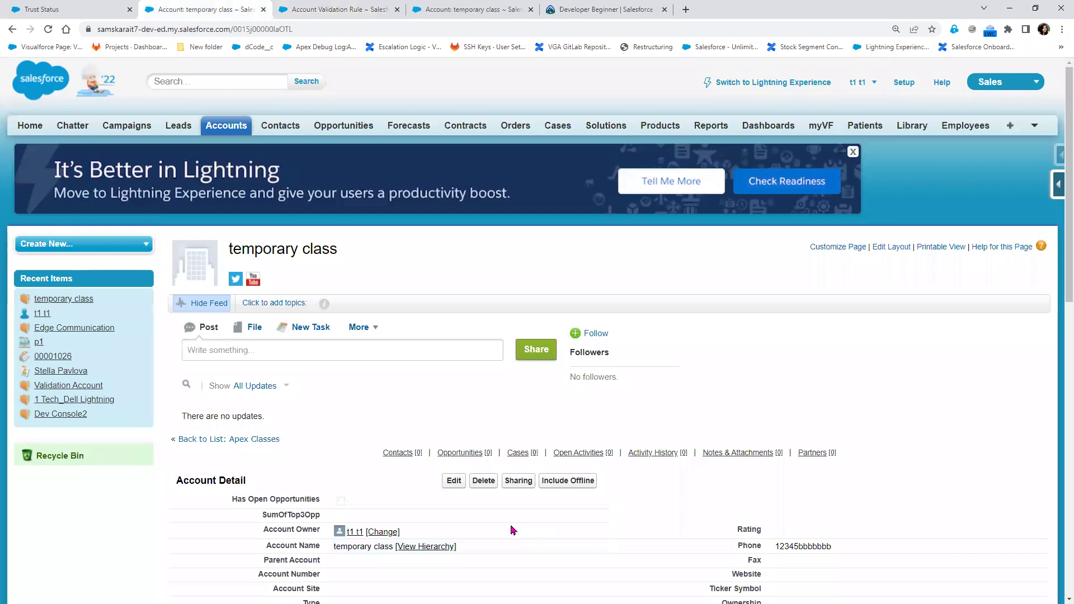
{"action": "left_click", "coordinate": [454, 482]}
{"action": "left_click", "coordinate": [450, 294]}
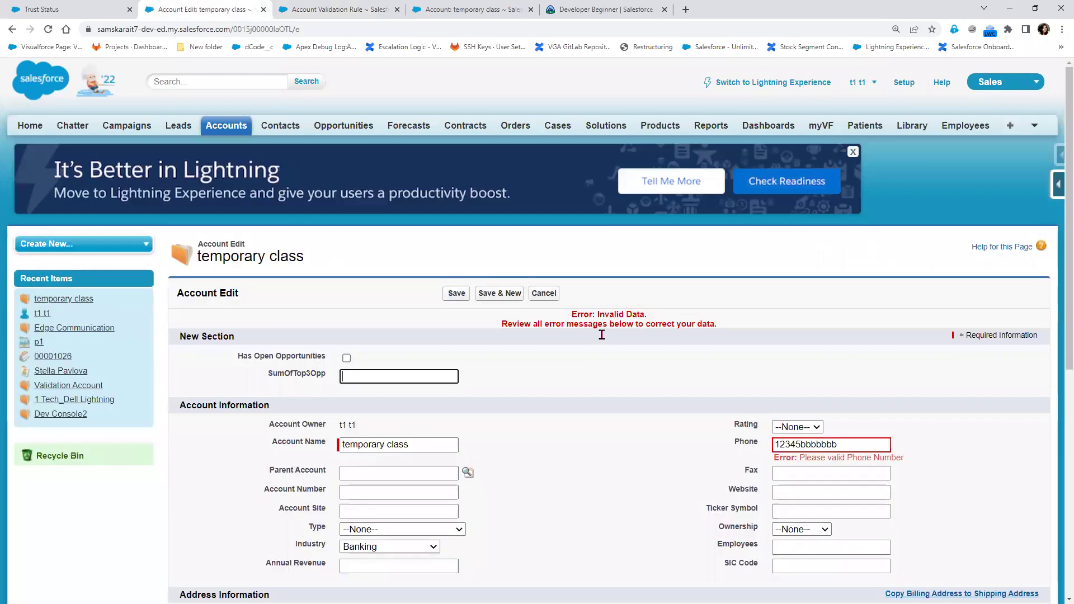
{"action": "left_click_drag", "start_coordinate": [805, 445], "coordinate": [838, 445]}
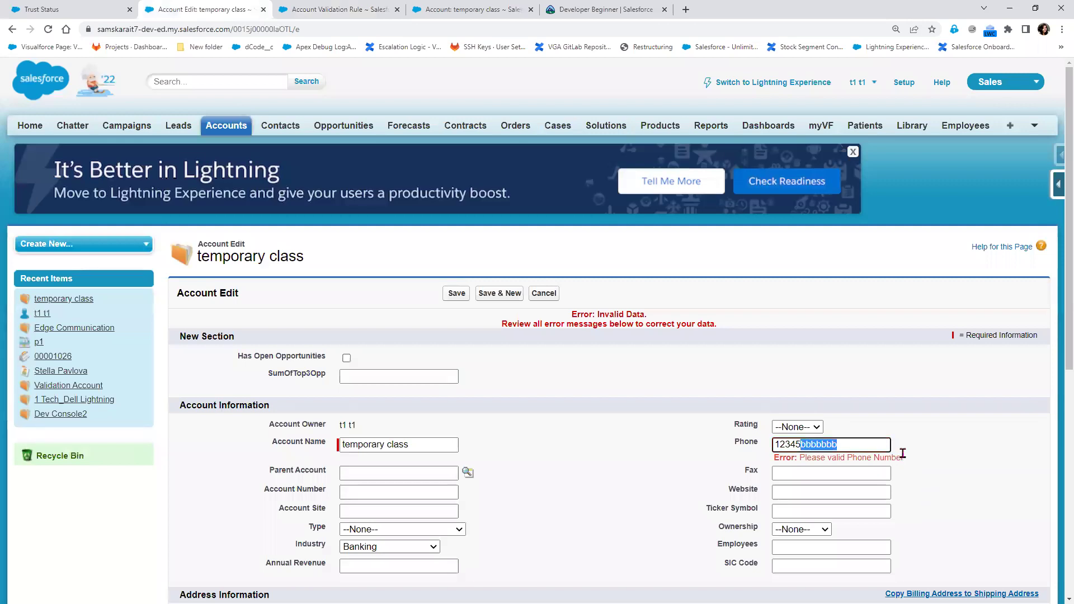
{"action": "key", "text": "BackSpace"}
{"action": "left_click", "coordinate": [851, 471]}
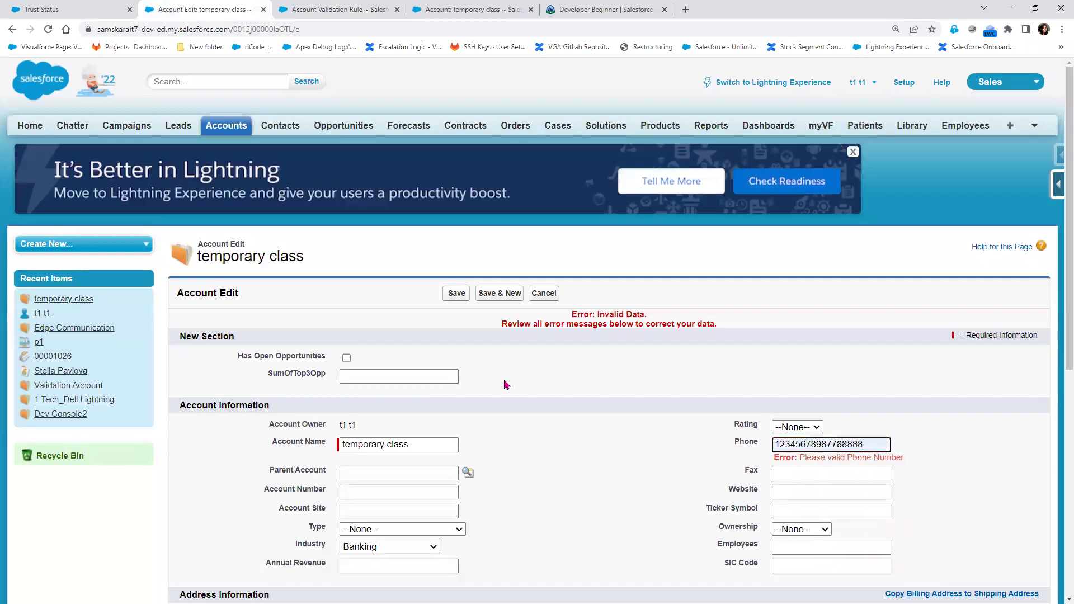
{"action": "left_click", "coordinate": [457, 293]}
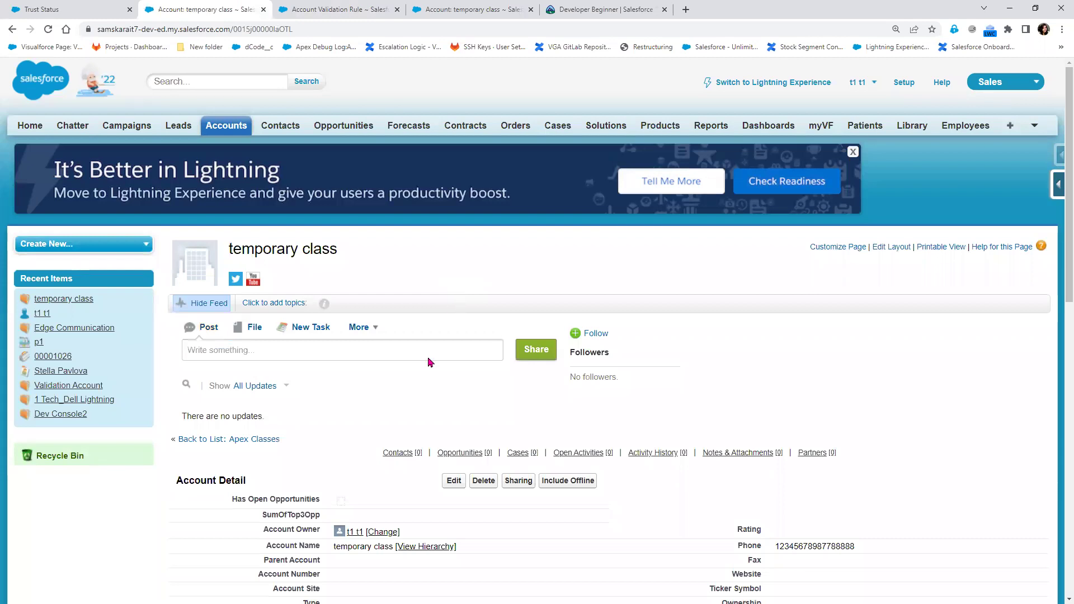
{"action": "left_click", "coordinate": [372, 9]}
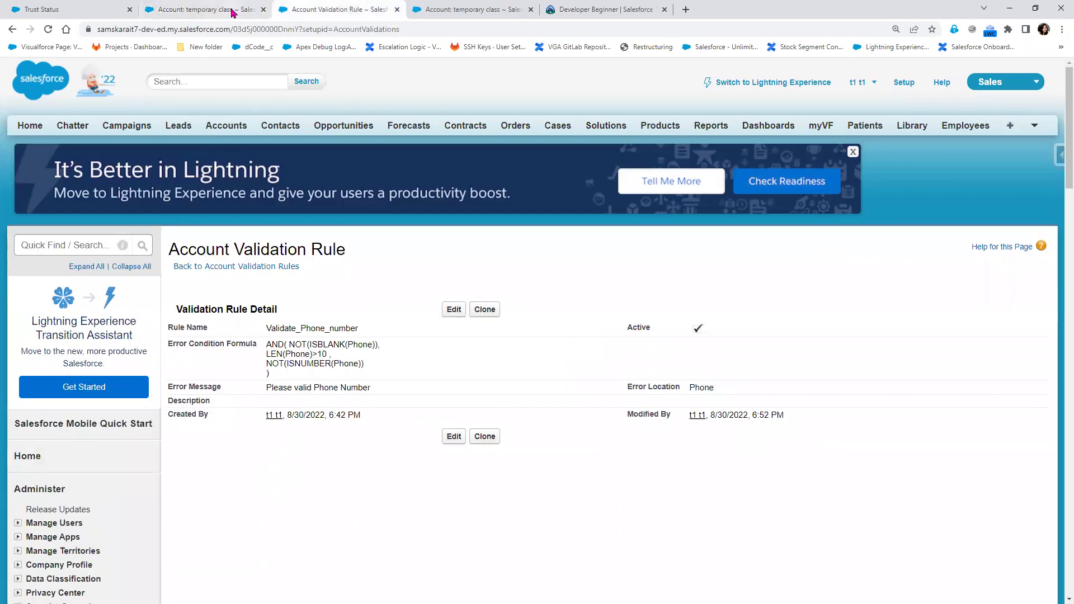
Check the account's saved Phone value, then reopen Validate_Phone_number in the rule editor
{"action": "left_click", "coordinate": [231, 10]}
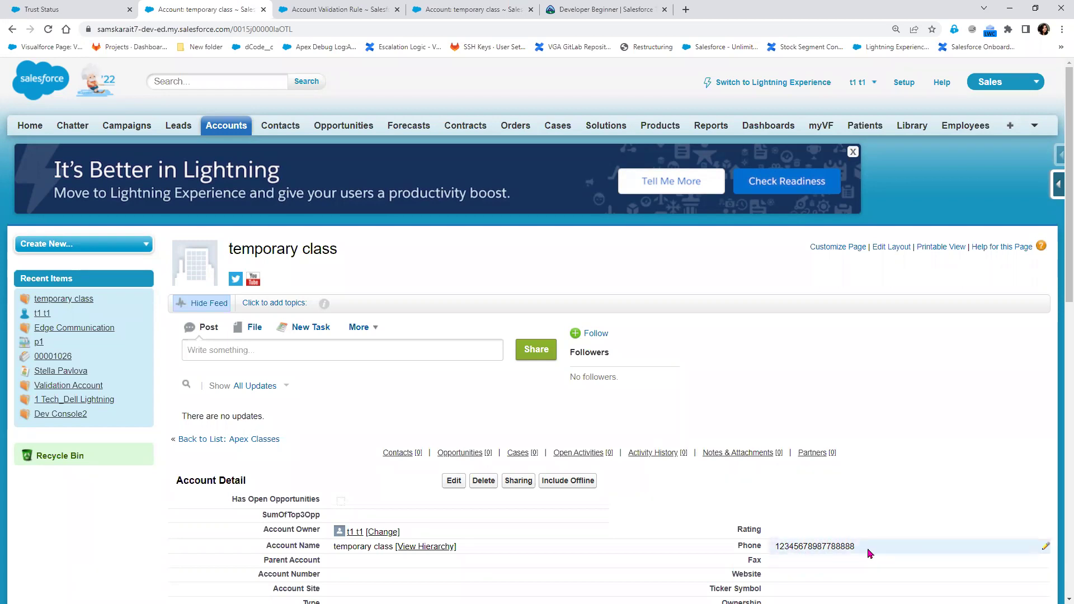
{"action": "key", "text": "ctrl+Tab"}
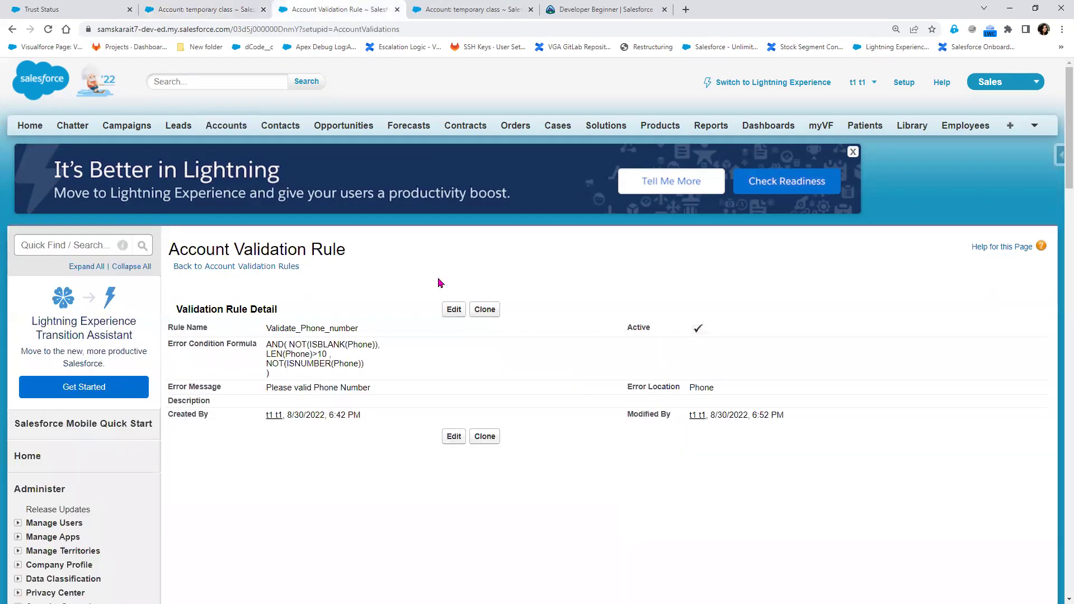
{"action": "left_click", "coordinate": [452, 311]}
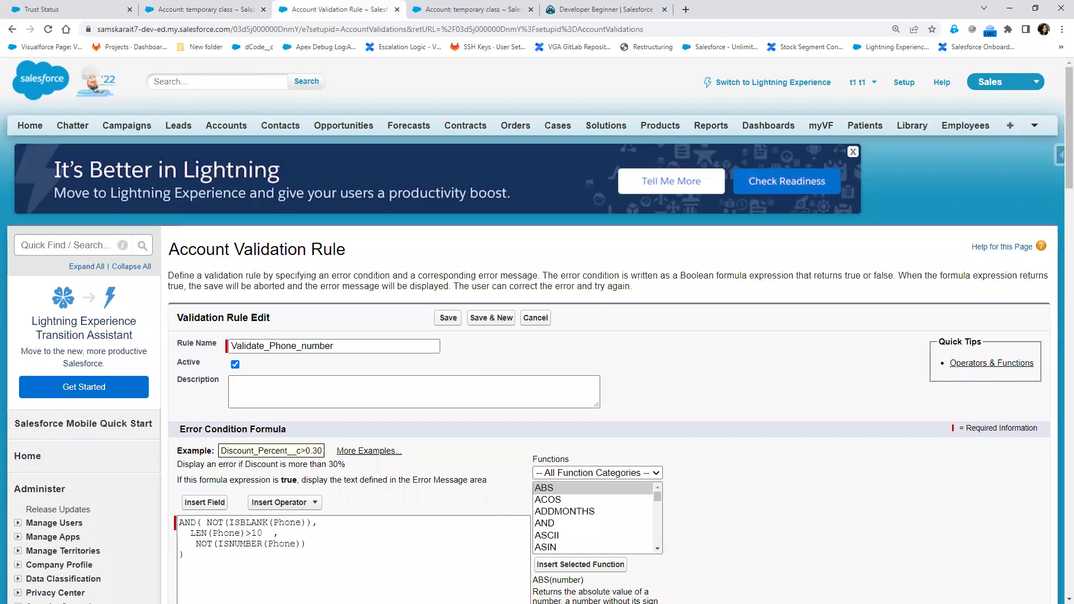
Under the IF formula line, write REGEX(<FieldName>,'RegularExpression'), followed by two blank lines
{"action": "key", "text": "alt+Tab"}
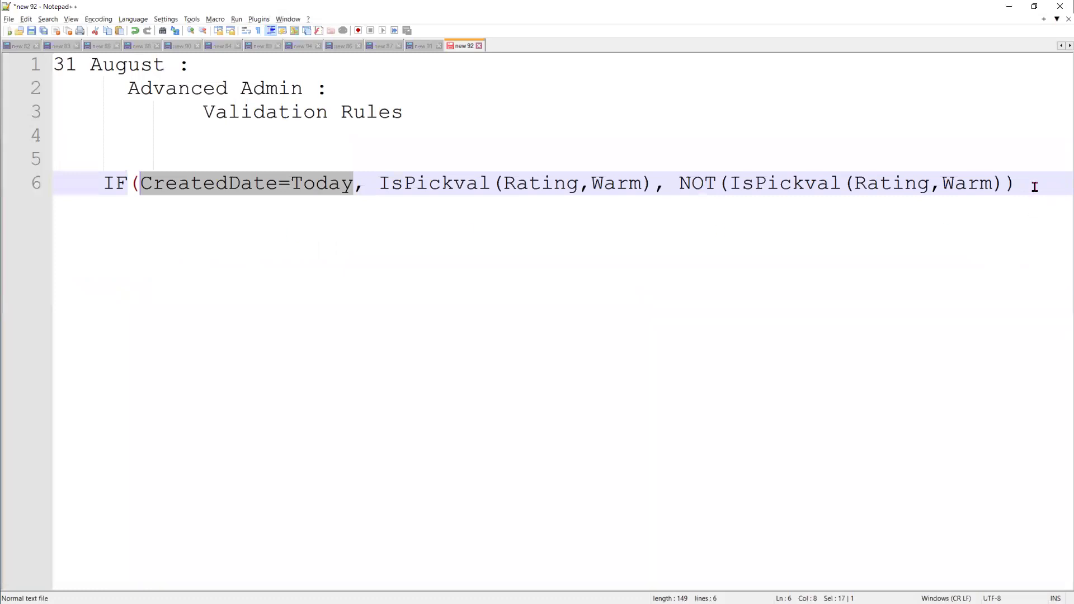
{"action": "left_click", "coordinate": [1035, 187]}
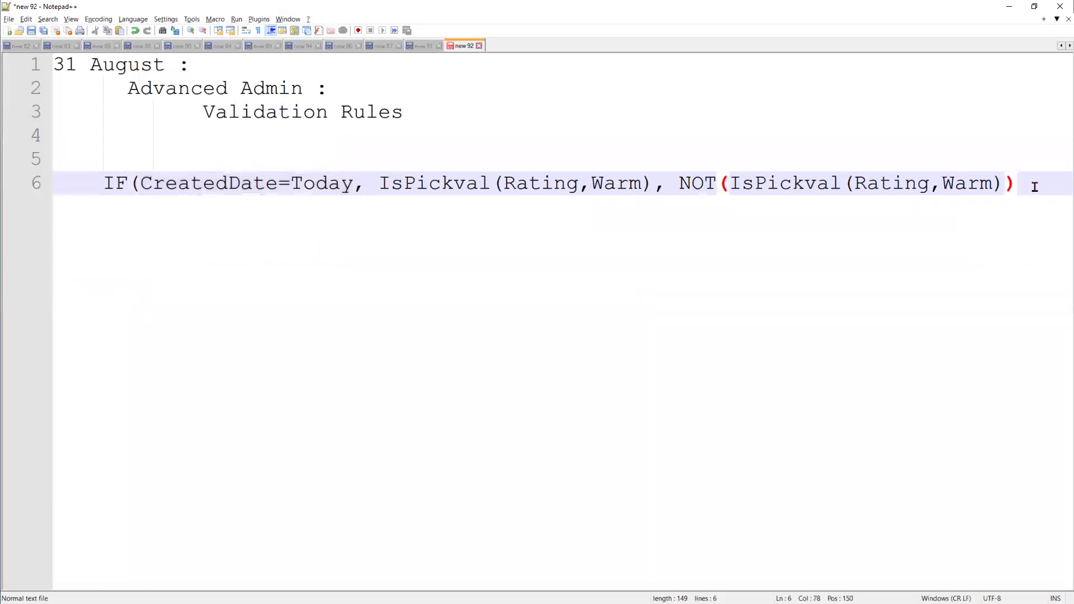
{"action": "key", "text": "Return"}
{"action": "key", "text": "Return"}
{"action": "type", "text": "REG"}
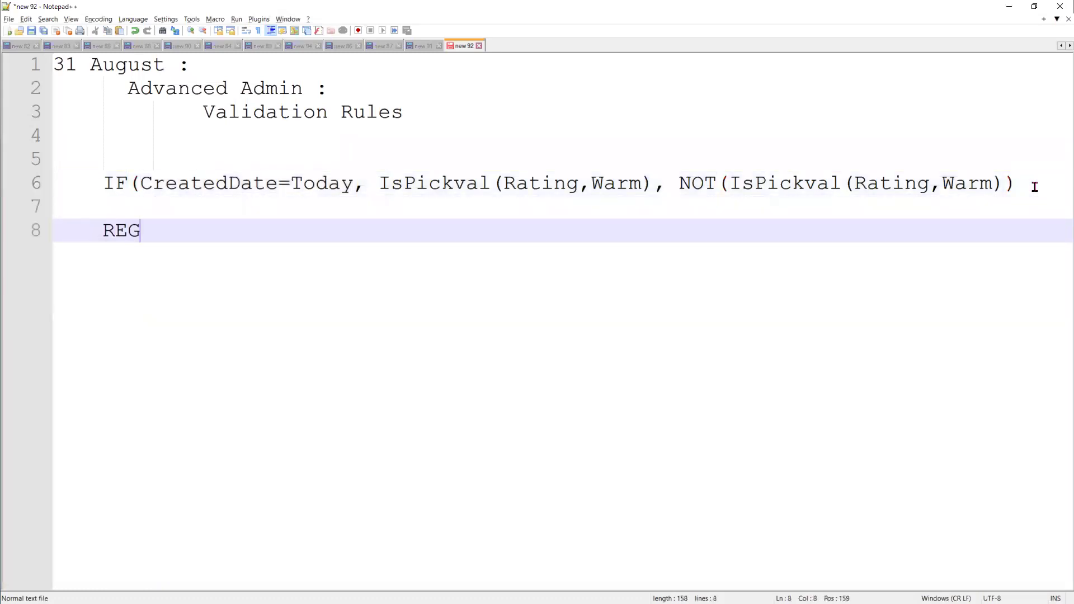
{"action": "type", "text": "EX()"}
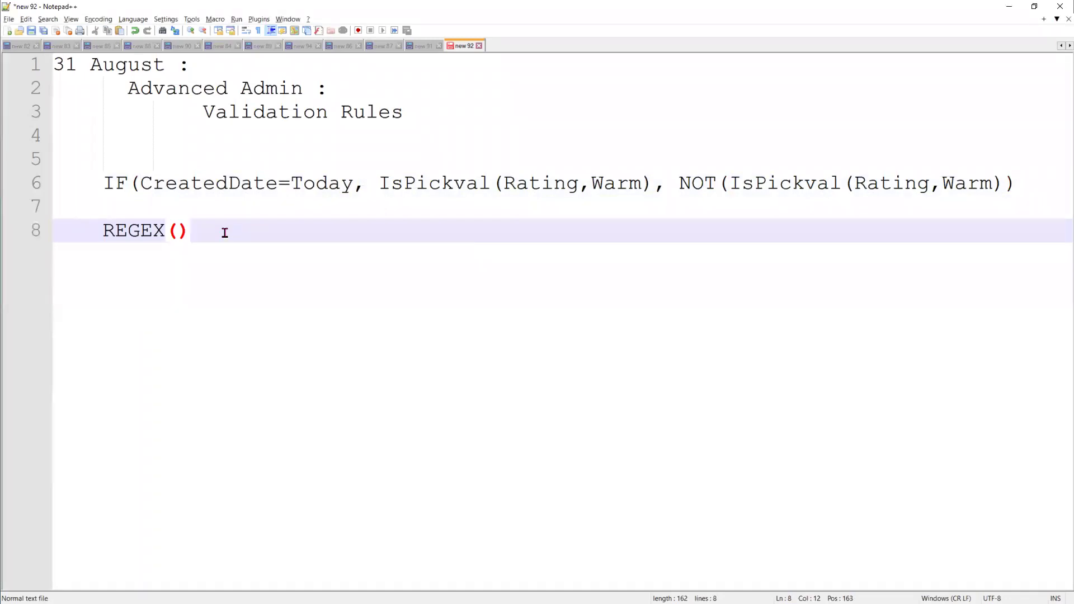
{"action": "type", "text": "<>"}
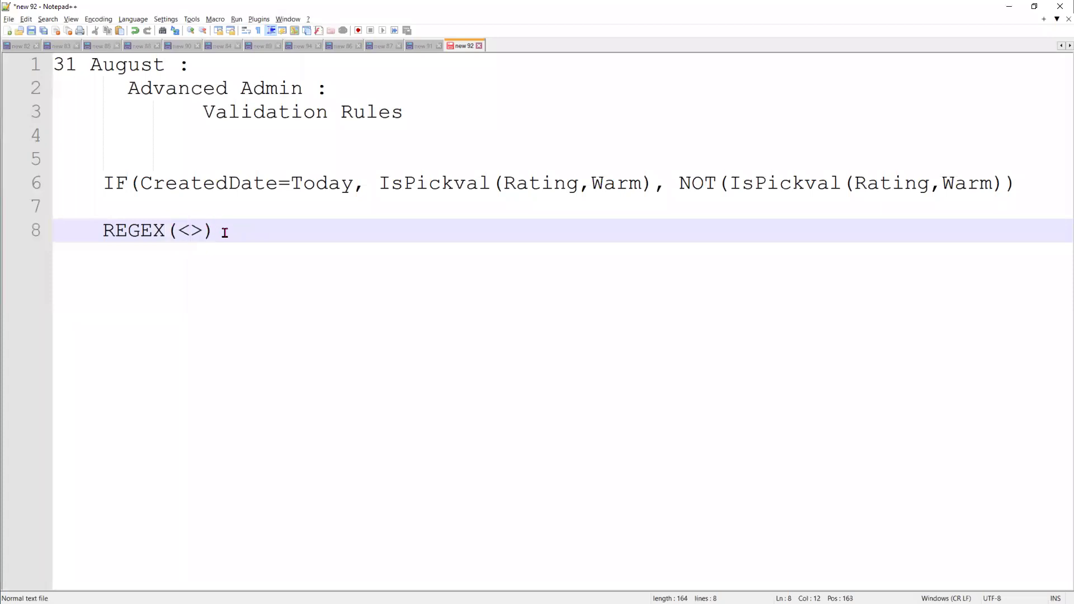
{"action": "type", "text": "FieldName"}
{"action": "key", "text": "Right"}
{"action": "type", "text": ","}
{"action": "type", "text": "'Re'"}
{"action": "key", "text": "Left"}
{"action": "type", "text": "Regular"}
{"action": "key", "text": "BackSpace"}
{"action": "type", "text": "Express"}
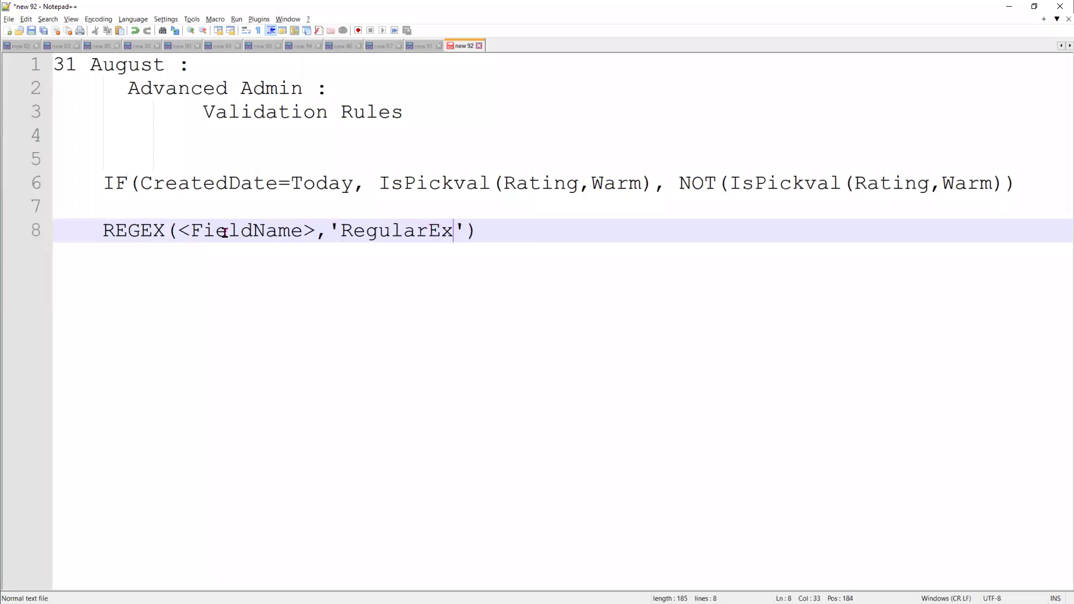
{"action": "type", "text": "ion"}
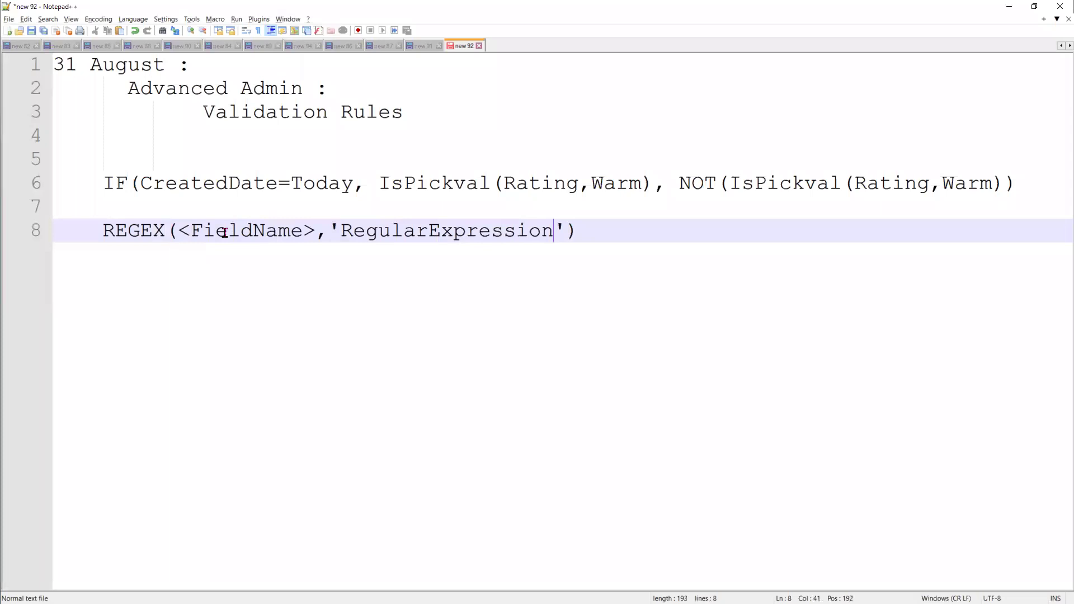
{"action": "key", "text": "End"}
{"action": "key", "text": "Return"}
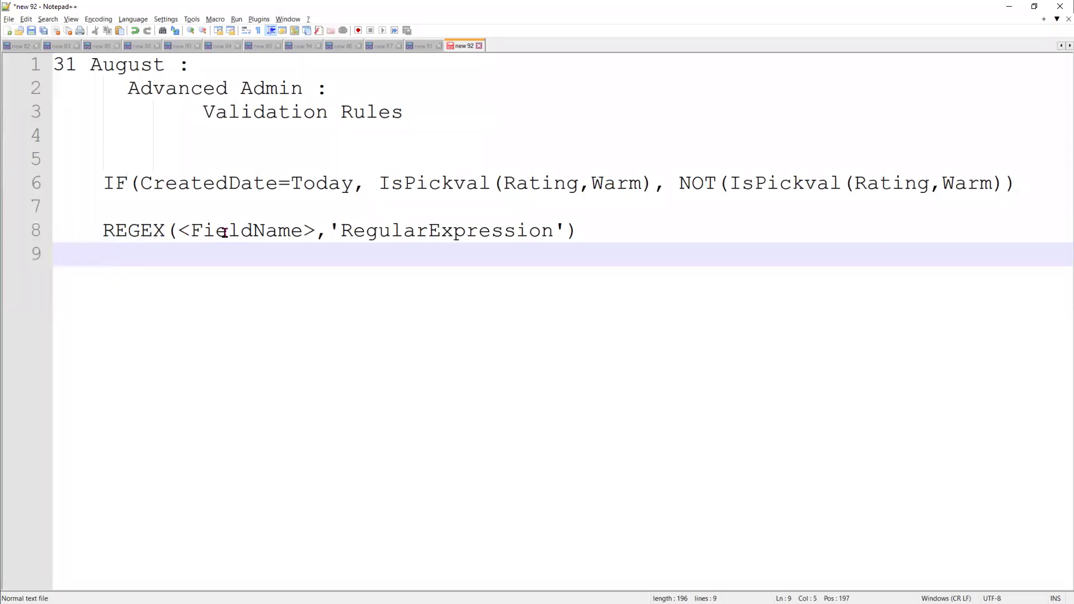
{"action": "key", "text": "Return"}
Add the heading 'Wild chard characters :' with blank lines beneath it
{"action": "type", "text": "Wild chard chara"}
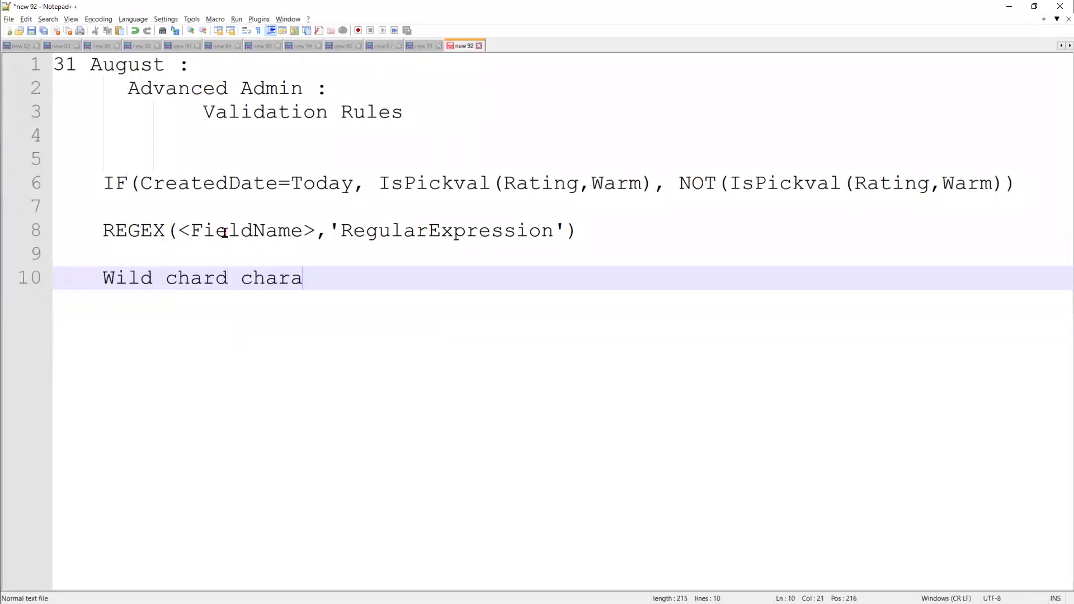
{"action": "type", "text": "cters :"}
{"action": "key", "text": "Return"}
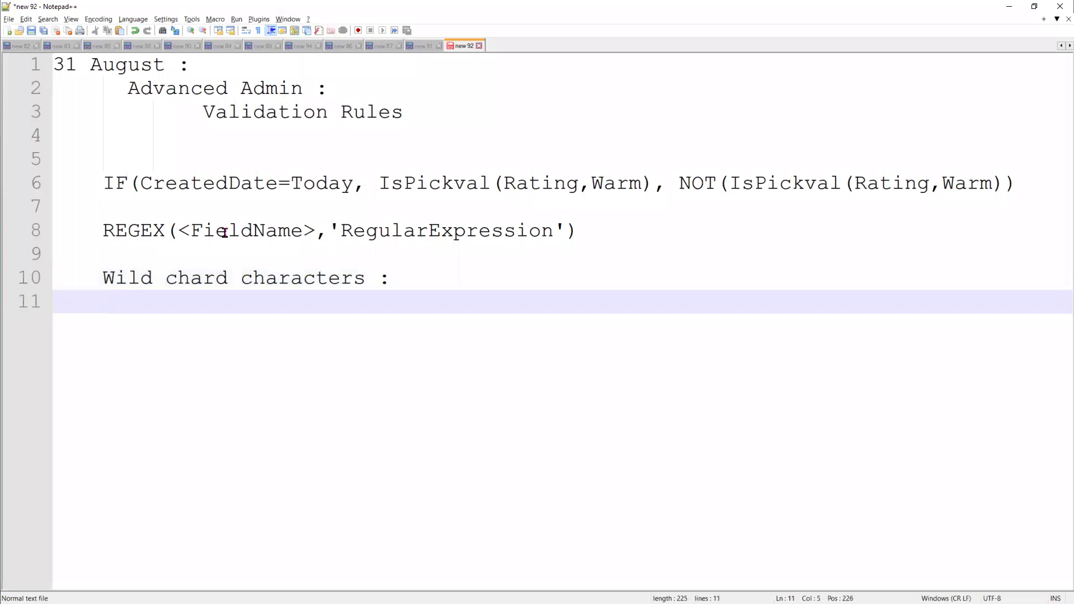
{"action": "key", "text": "Return"}
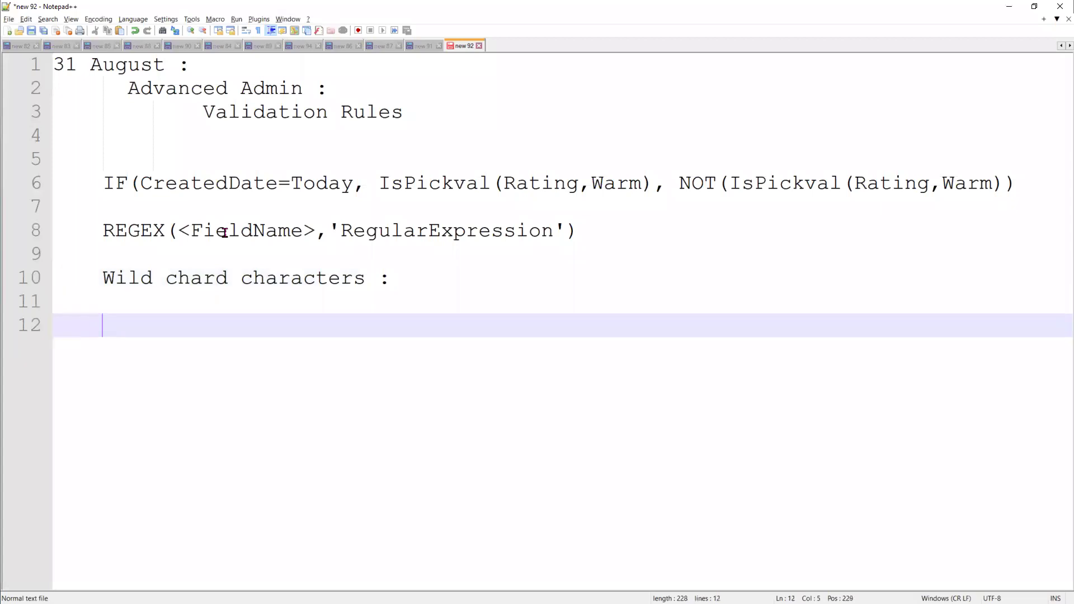
{"action": "key", "text": "Return"}
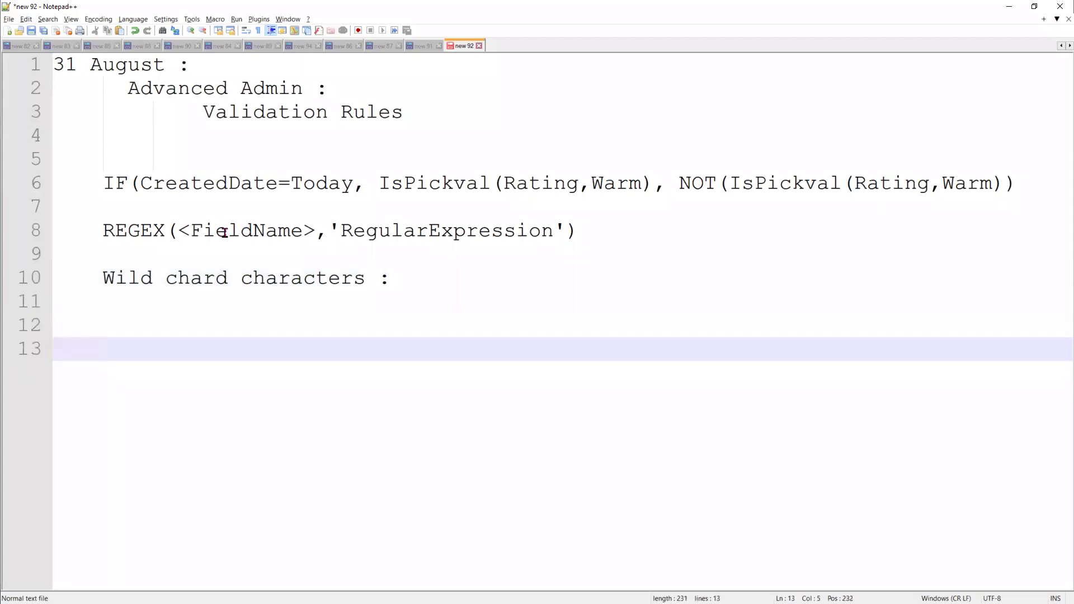
Add [0-9] --> it represents the numbers, prepared by using the Digists between 0-9
{"action": "key", "text": "Up"}
{"action": "key", "text": "Up"}
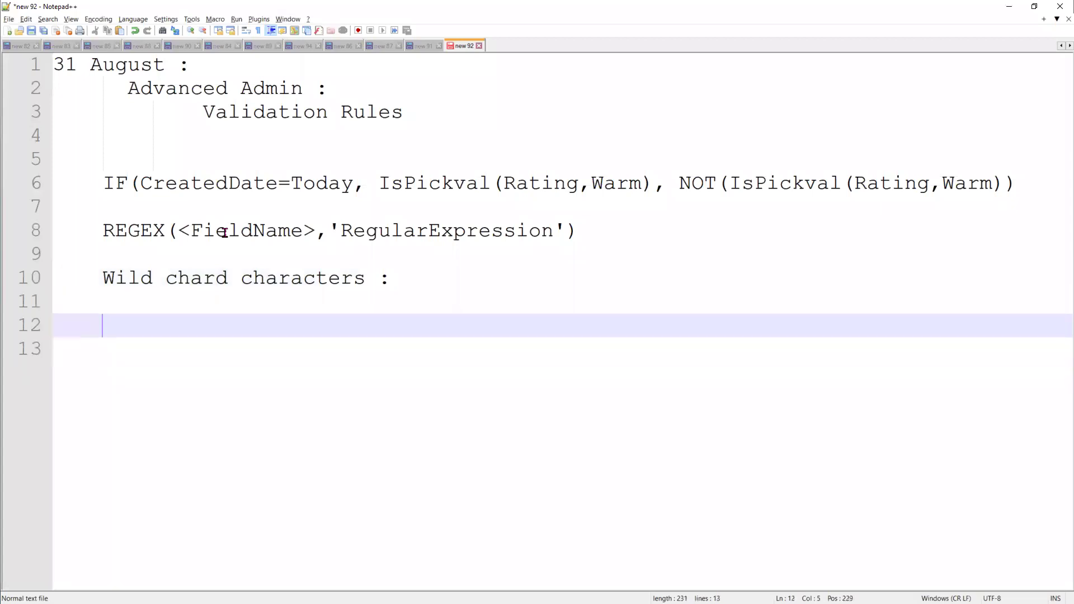
{"action": "type", "text": "[]"}
{"action": "key", "text": "Left"}
{"action": "type", "text": "0"}
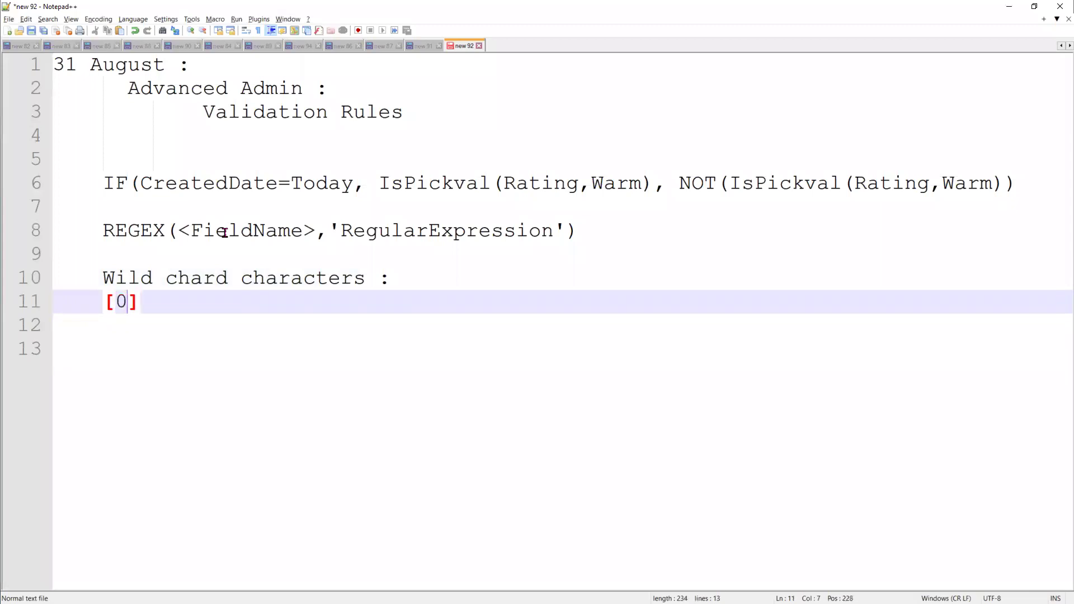
{"action": "type", "text": "-9"}
{"action": "key", "text": "Right"}
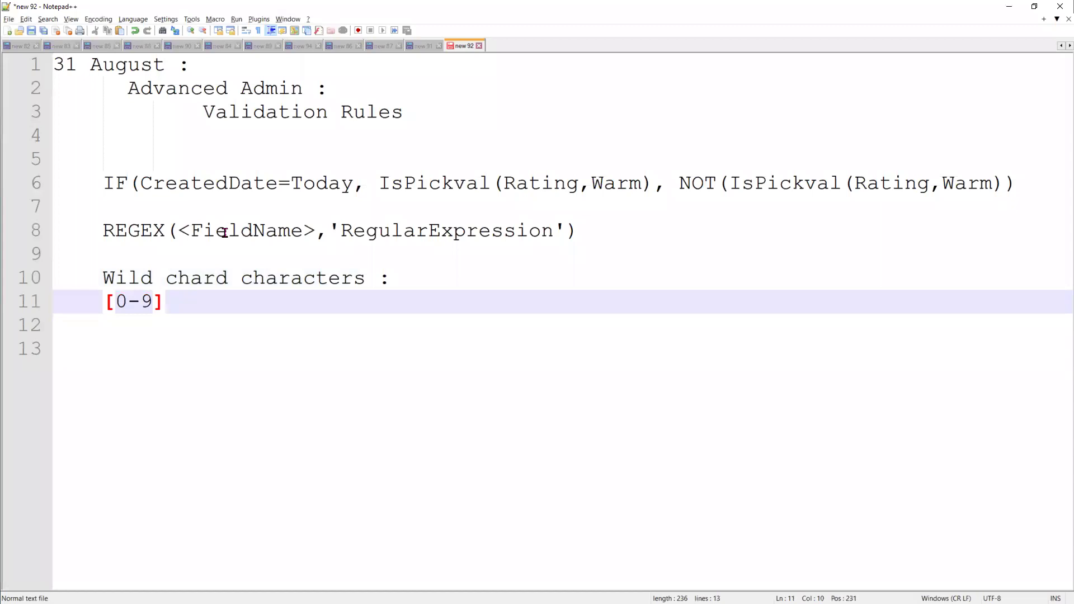
{"action": "type", "text": "--"}
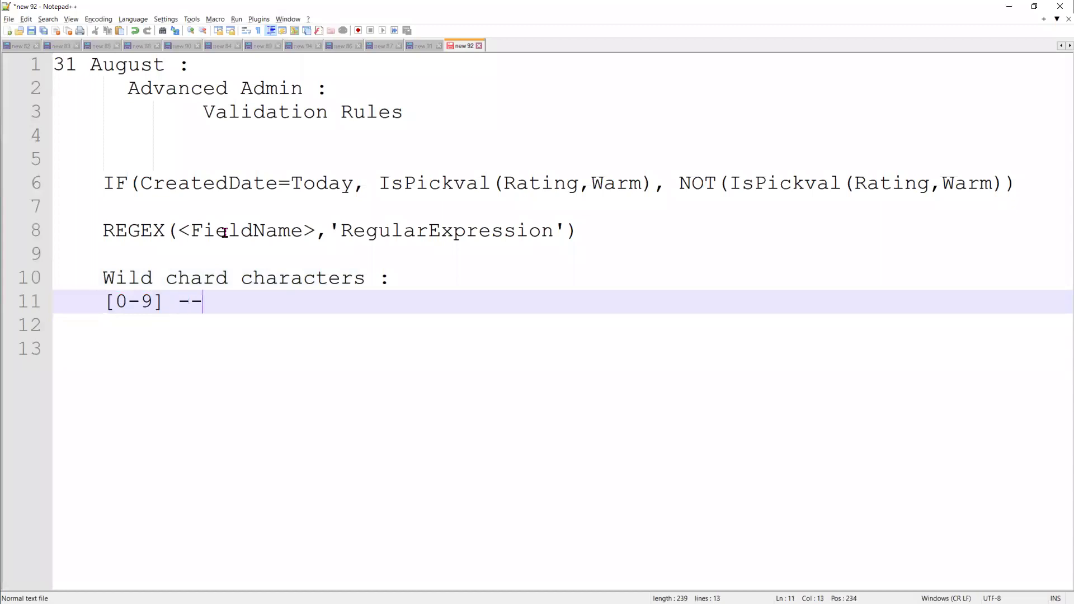
{"action": "type", "text": "> it represents "}
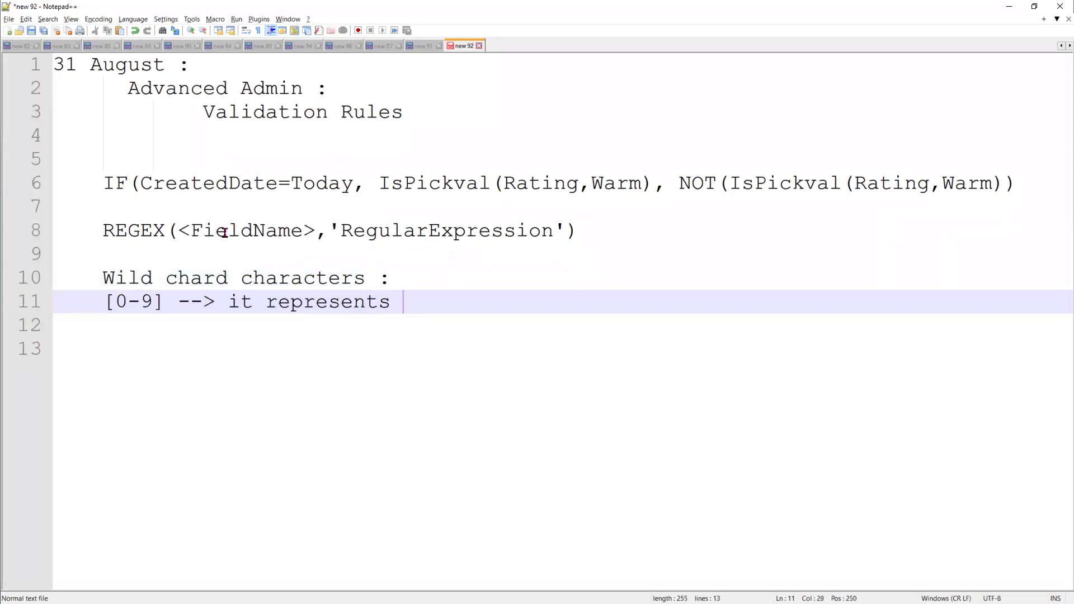
{"action": "type", "text": "the number"}
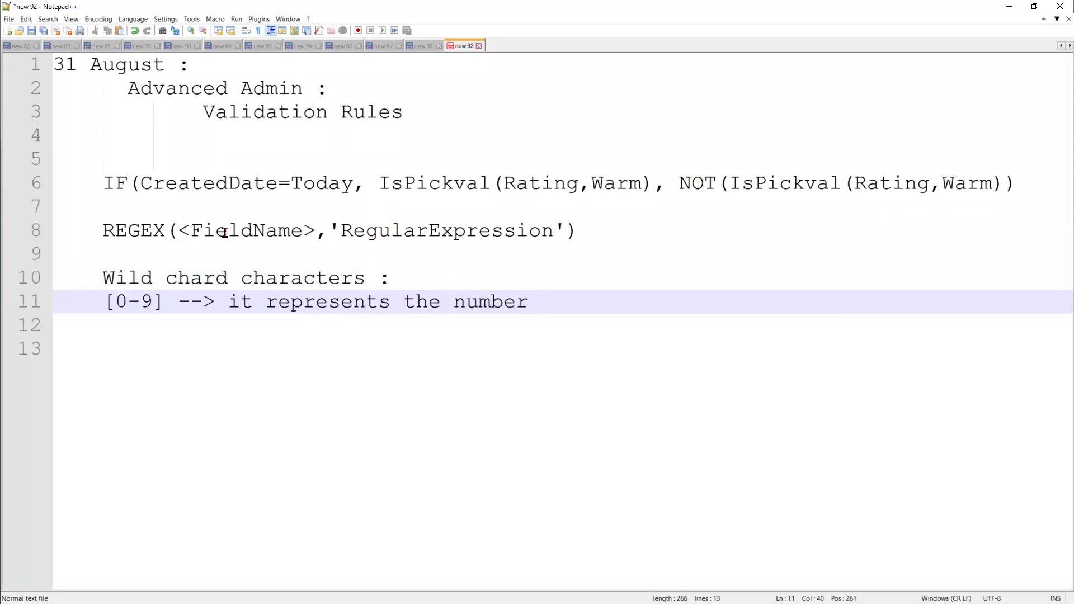
{"action": "type", "text": "s, which has "}
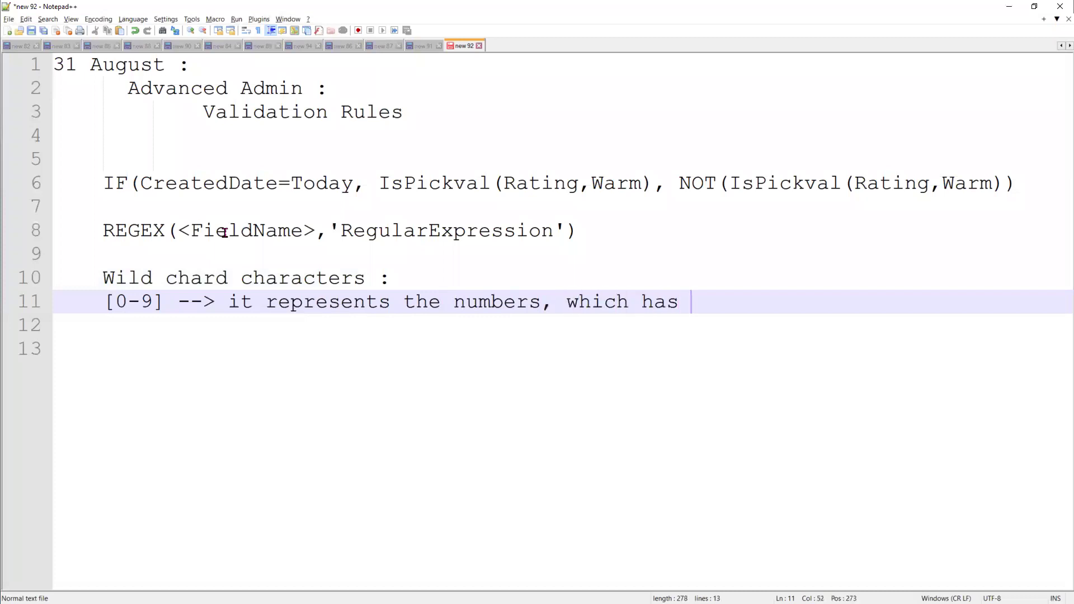
{"action": "type", "text": "been prepared by use"}
{"action": "key", "text": "BackSpace"}
{"action": "type", "text": "ing the"}
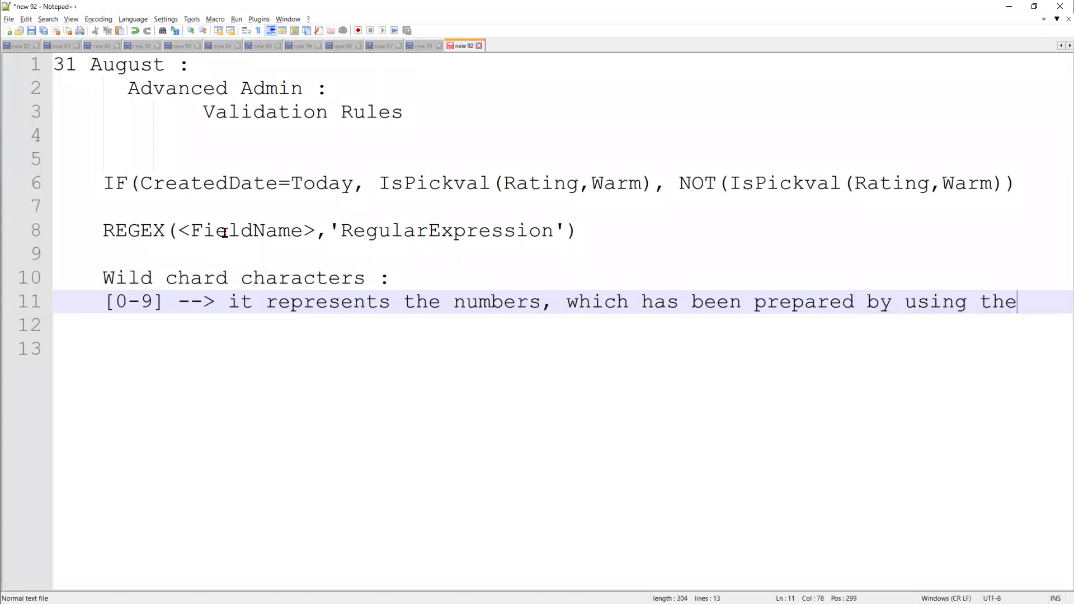
{"action": "key", "text": "Return"}
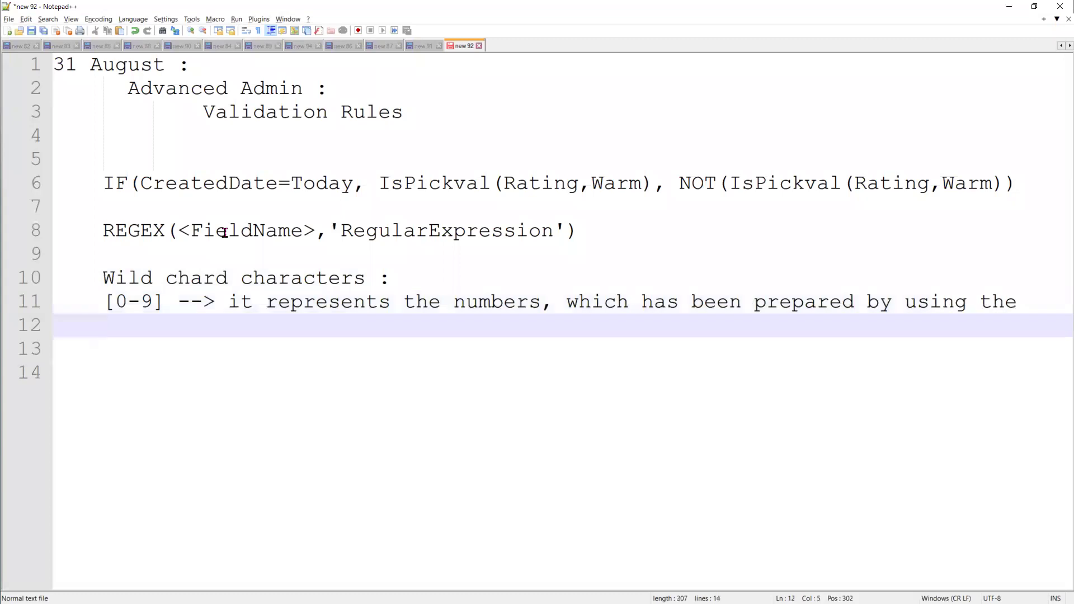
{"action": "type", "text": "Digist"}
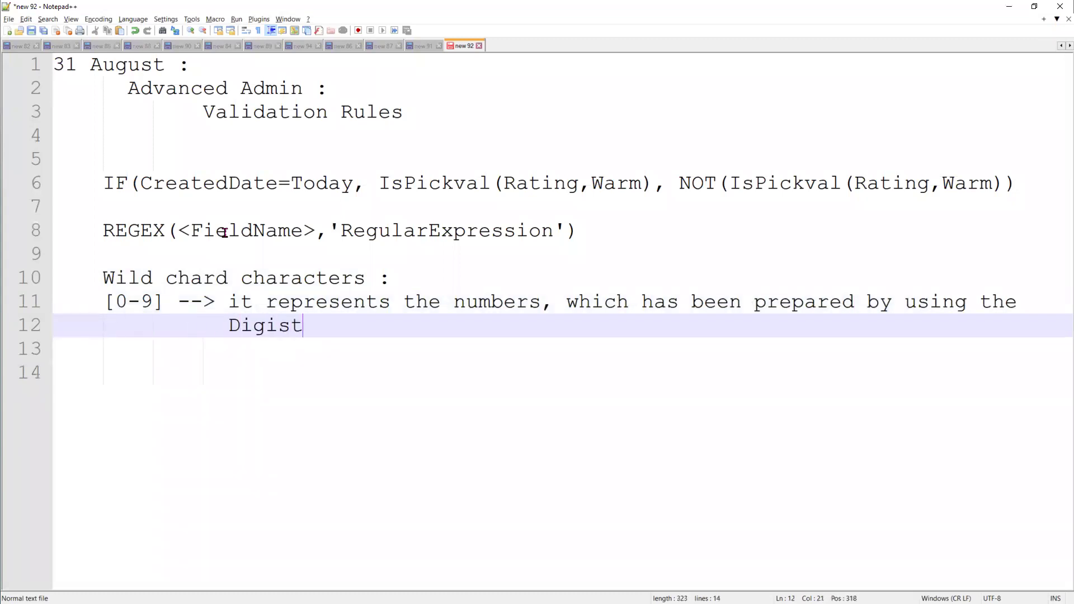
{"action": "type", "text": "s b"}
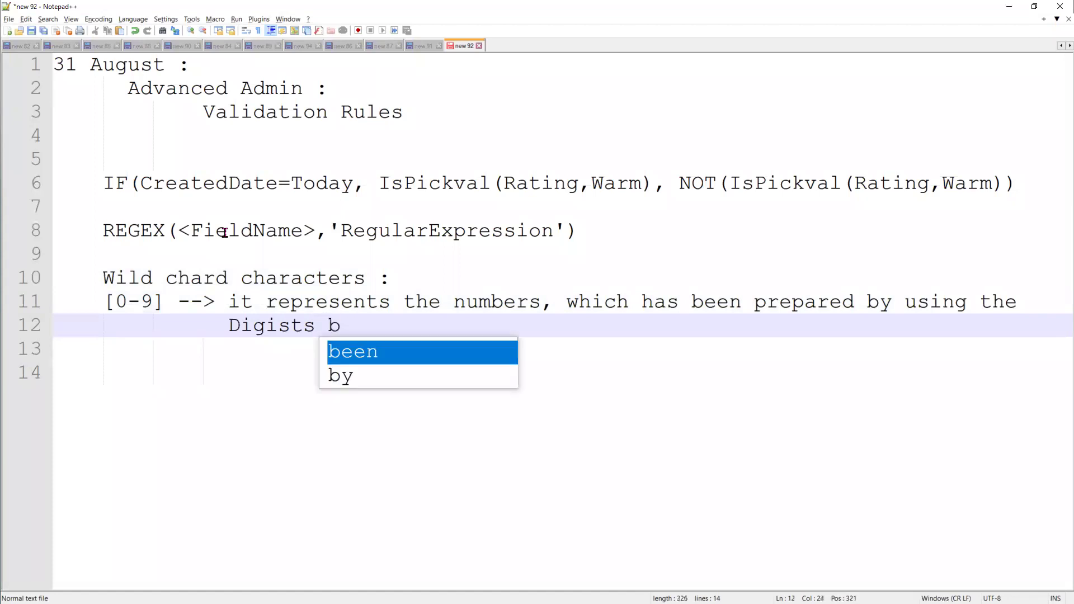
{"action": "type", "text": "etween 0-9"}
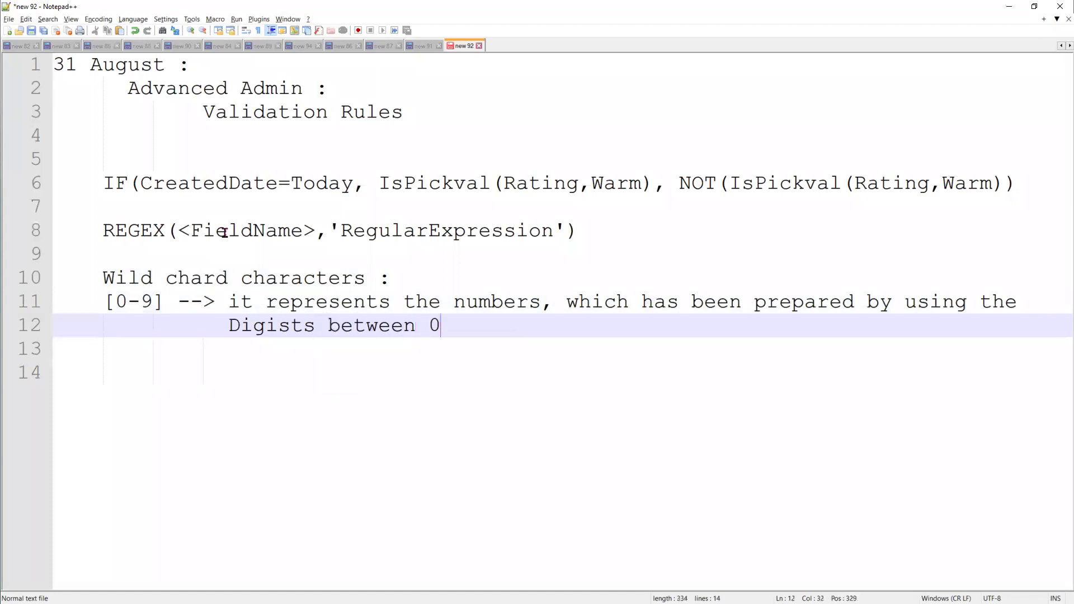
{"action": "key", "text": "Return"}
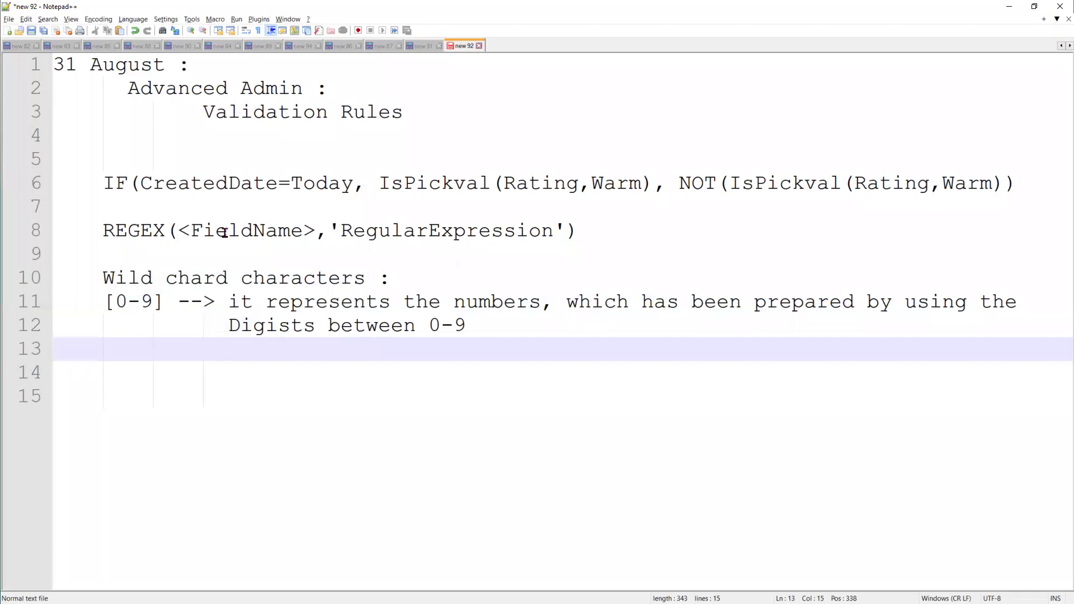
{"action": "key", "text": "Return"}
{"action": "key", "text": "Return"}
{"action": "key", "text": "Return"}
Type [A-R] and remove the blank lines so it sits directly under the [0-9] note
{"action": "key", "text": "BackSpace"}
{"action": "key", "text": "BackSpace"}
{"action": "key", "text": "BackSpace"}
{"action": "key", "text": "BackSpace"}
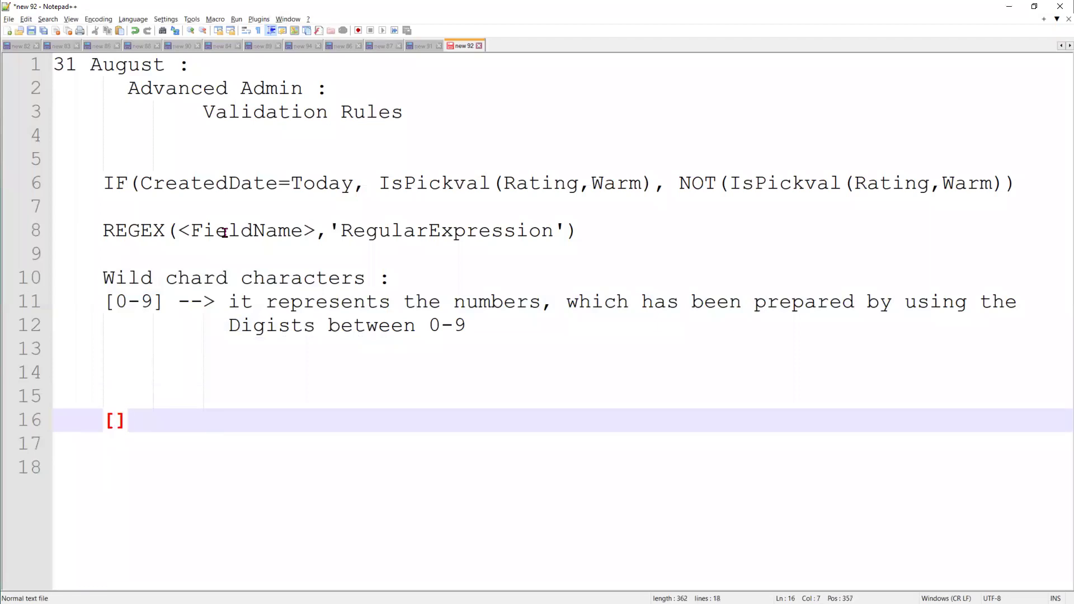
{"action": "type", "text": "A-"}
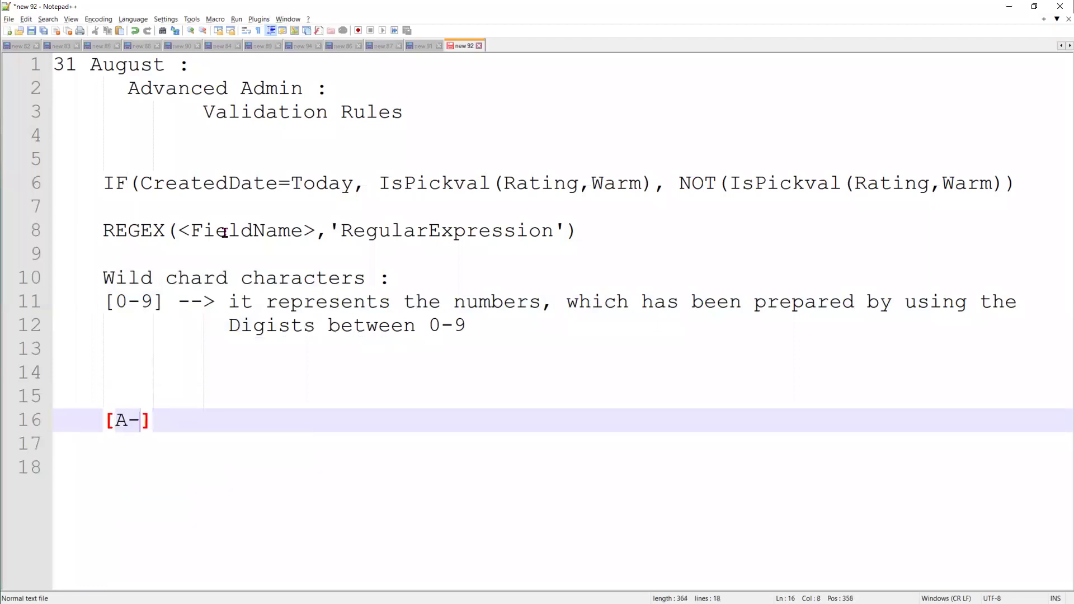
{"action": "type", "text": "R"}
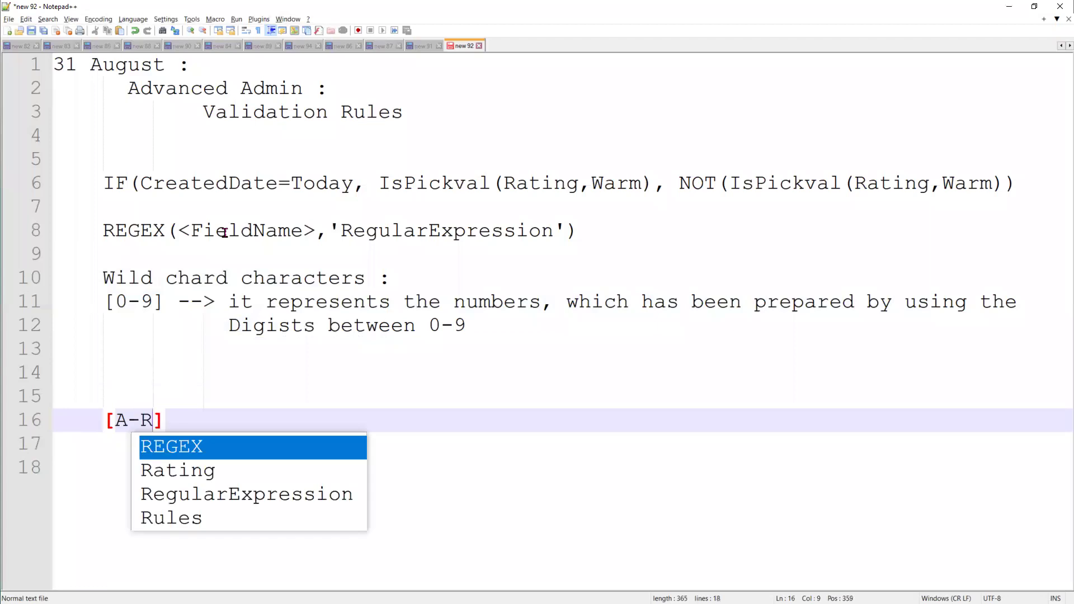
{"action": "key", "text": "Right"}
{"action": "key", "text": "Home"}
{"action": "key", "text": "Up"}
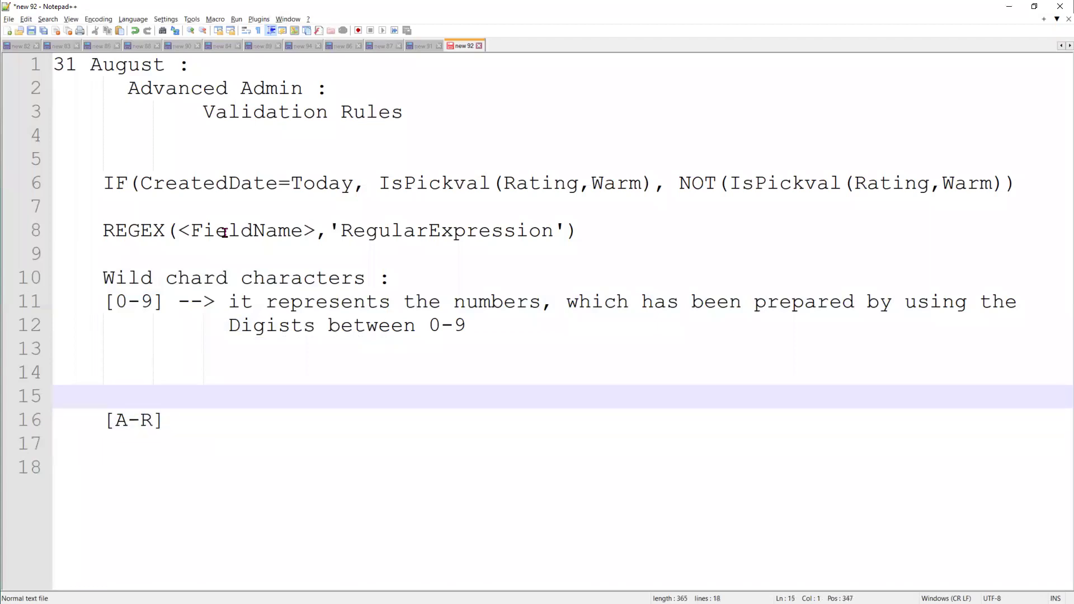
{"action": "key", "text": "Up"}
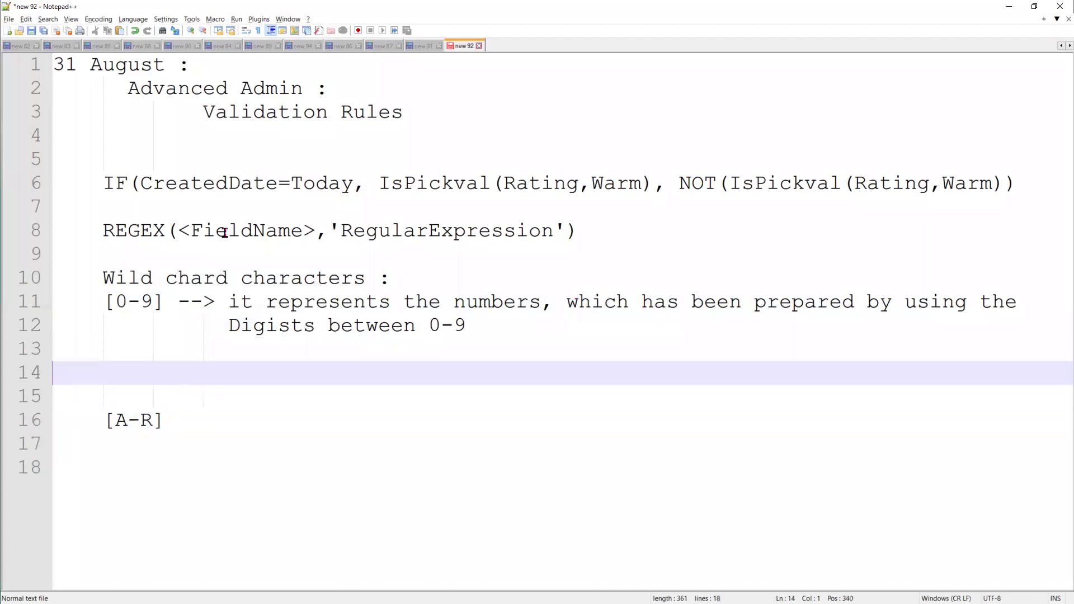
{"action": "key", "text": "shift+Down"}
{"action": "key", "text": "Delete"}
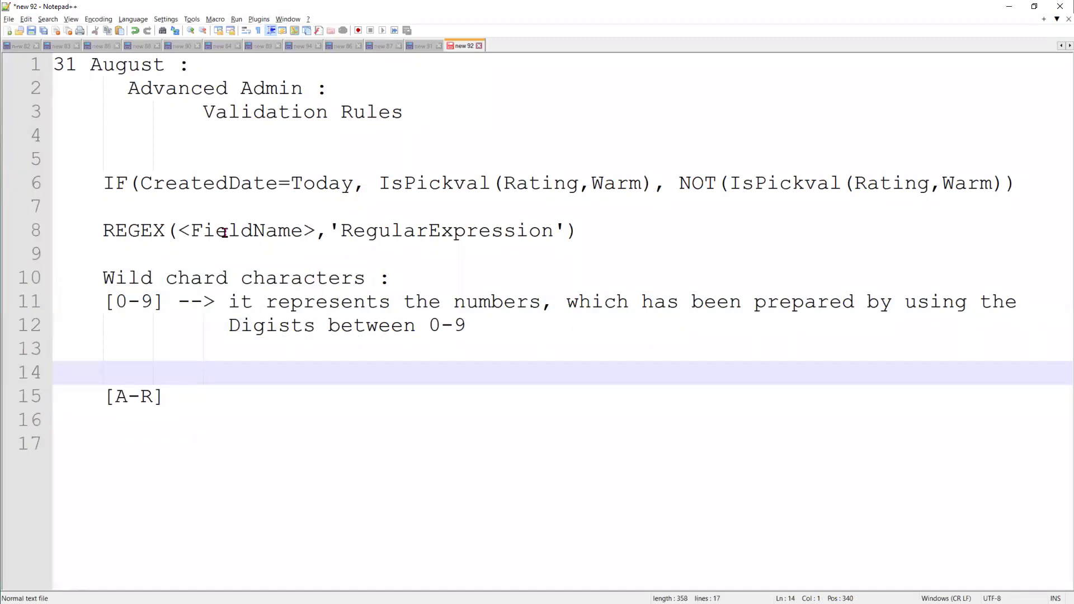
{"action": "key", "text": "shift+Down"}
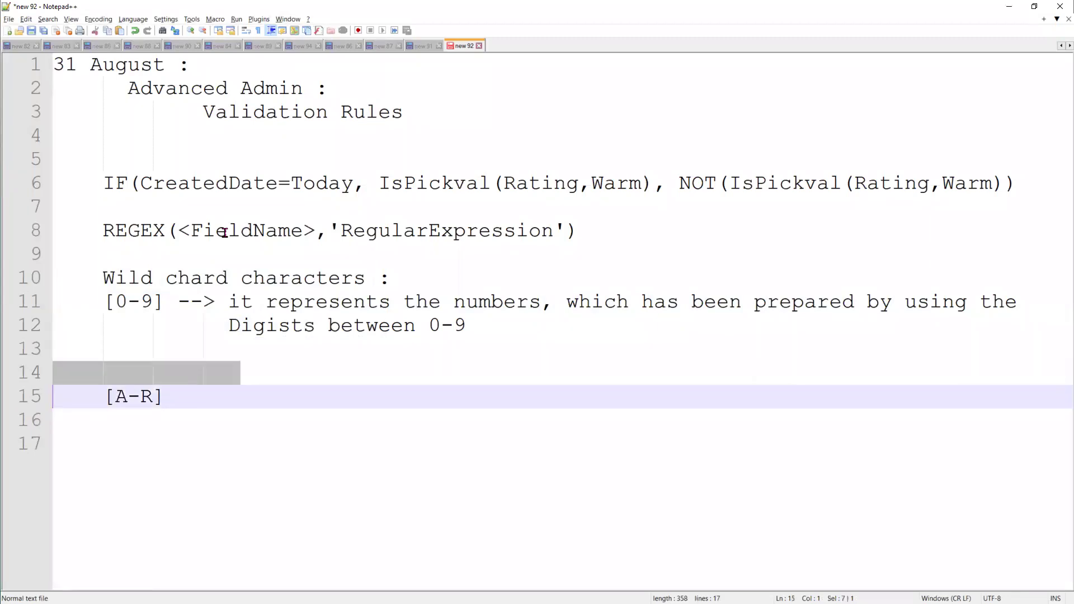
{"action": "key", "text": "BackSpace"}
{"action": "key", "text": "BackSpace"}
{"action": "key", "text": "BackSpace"}
{"action": "key", "text": "BackSpace"}
{"action": "key", "text": "BackSpace"}
{"action": "key", "text": "BackSpace"}
{"action": "key", "text": "BackSpace"}
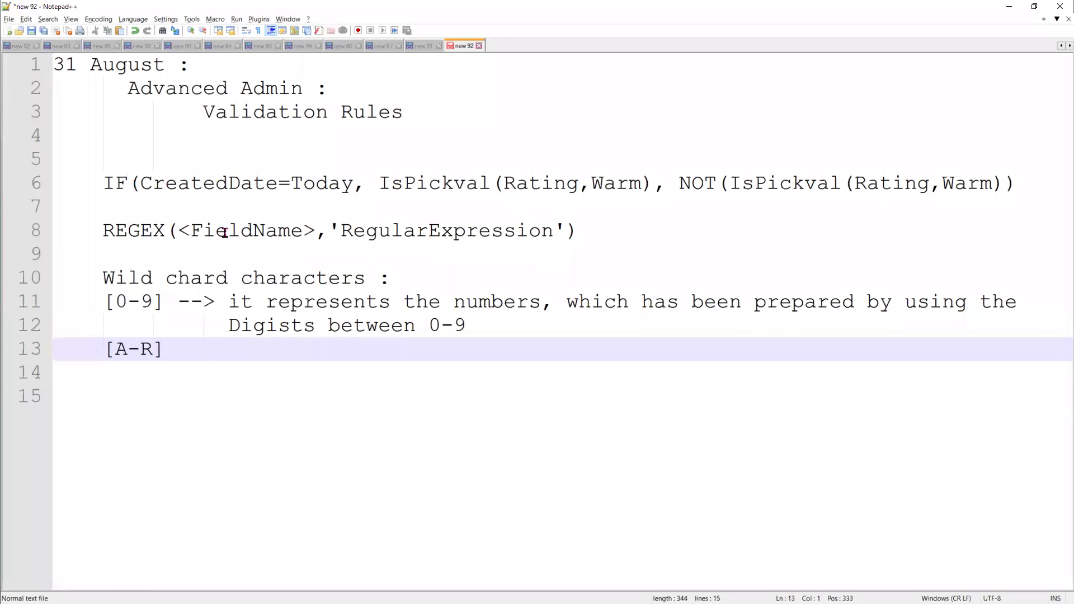
Explain [A-R] as words prepared by using the characters that exist between A-R
{"action": "left_click", "coordinate": [202, 345]}
{"action": "type", "text": "--> it repres"}
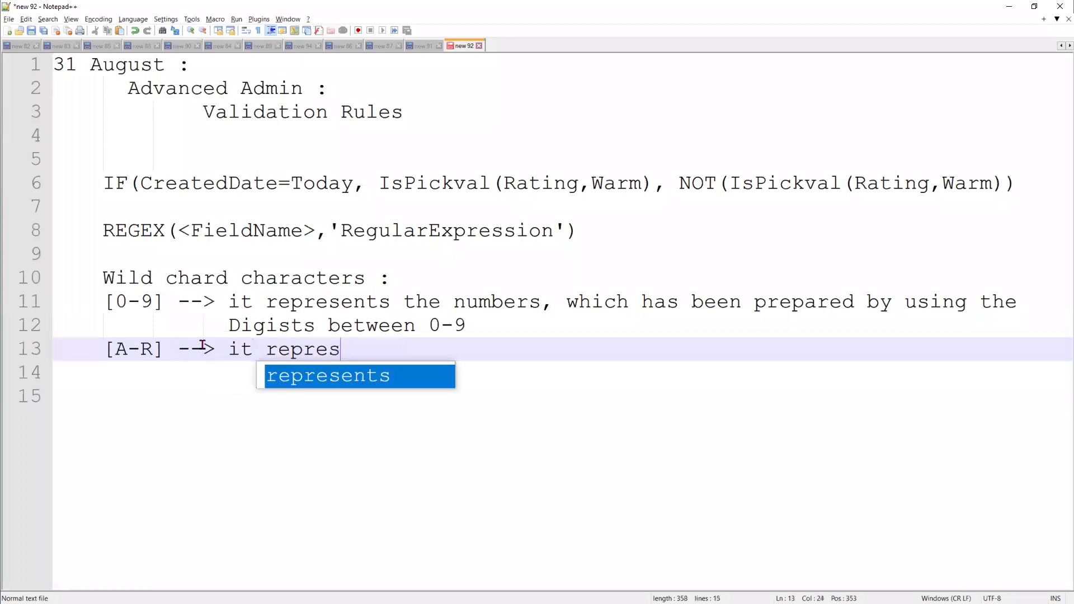
{"action": "key", "text": "Return"}
{"action": "type", "text": "th"}
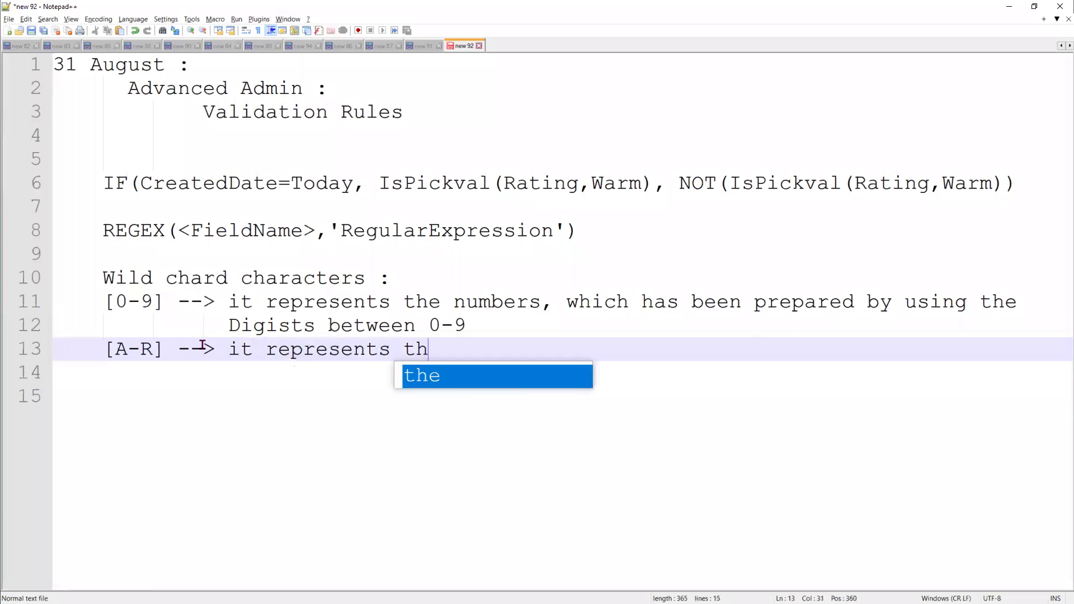
{"action": "type", "text": "e words, which hav"}
{"action": "key", "text": "BackSpace"}
{"action": "type", "text": "s been "}
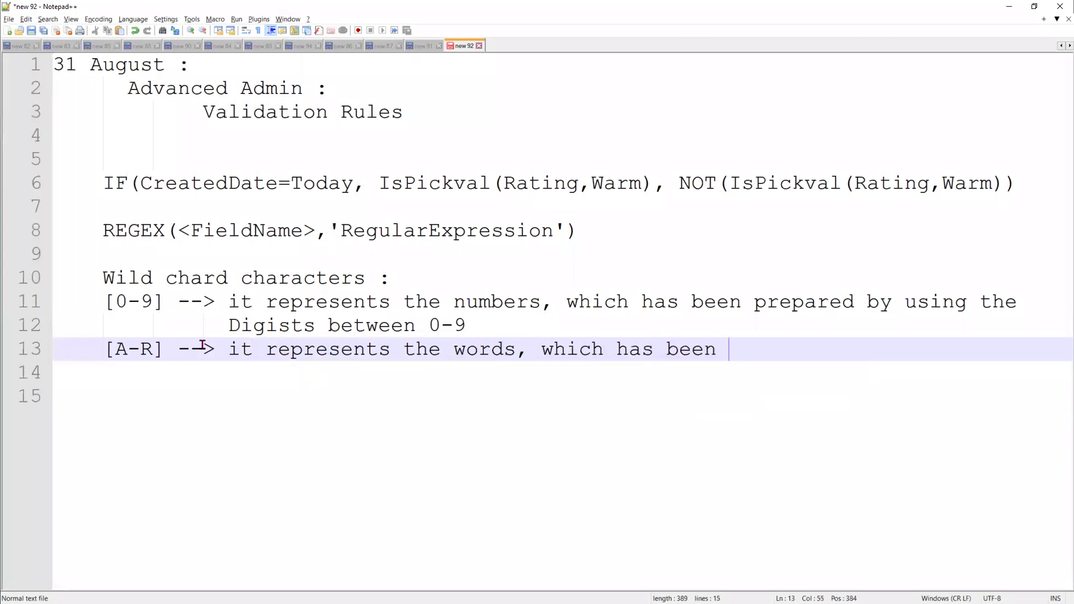
{"action": "type", "text": "prepared b"}
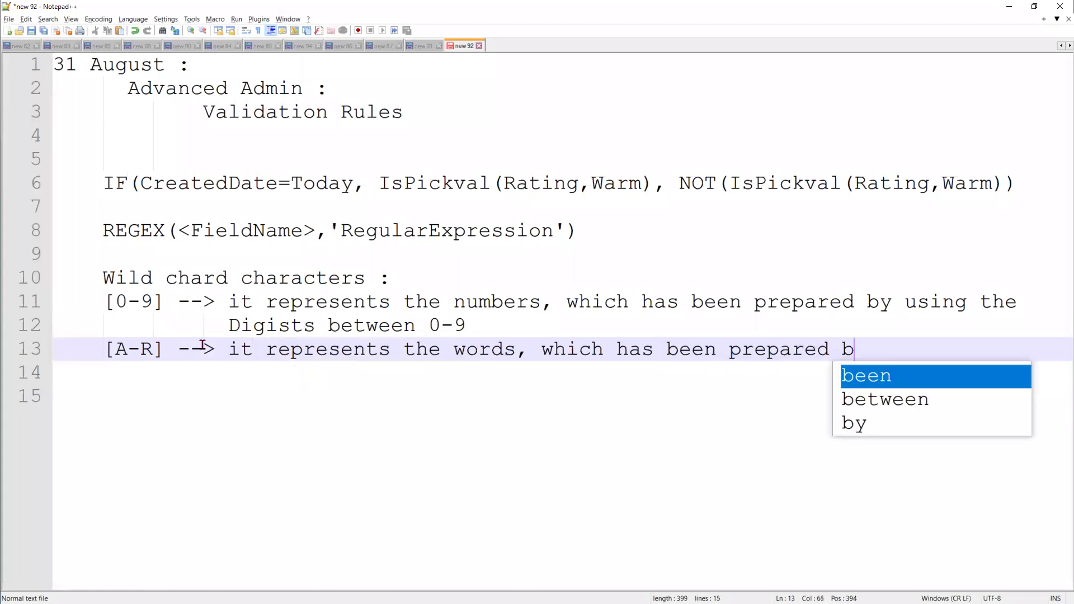
{"action": "type", "text": "y using the"}
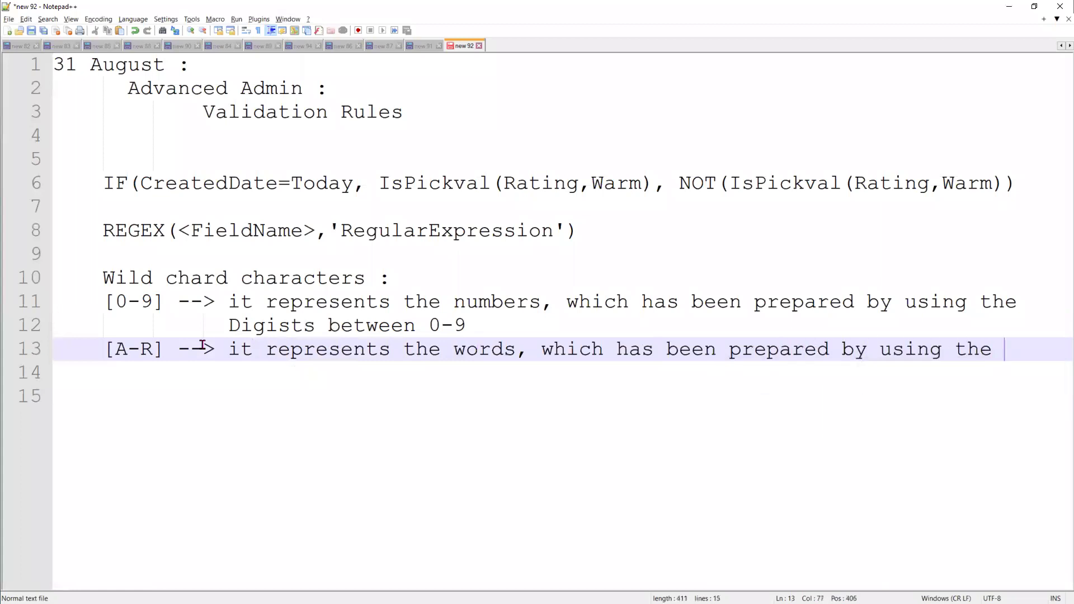
{"action": "key", "text": "Return"}
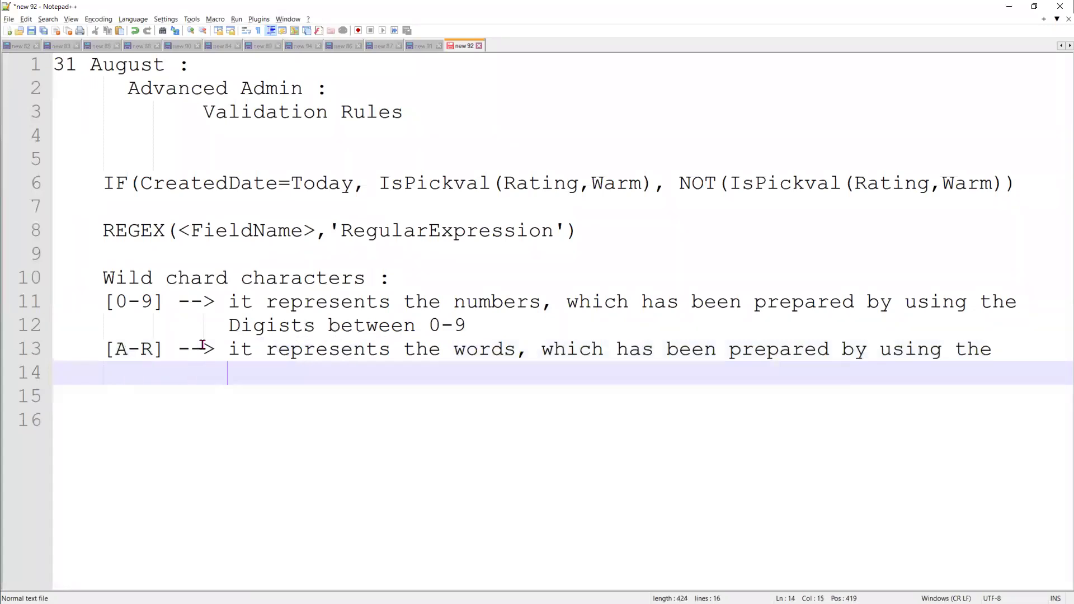
{"action": "type", "text": "characters"}
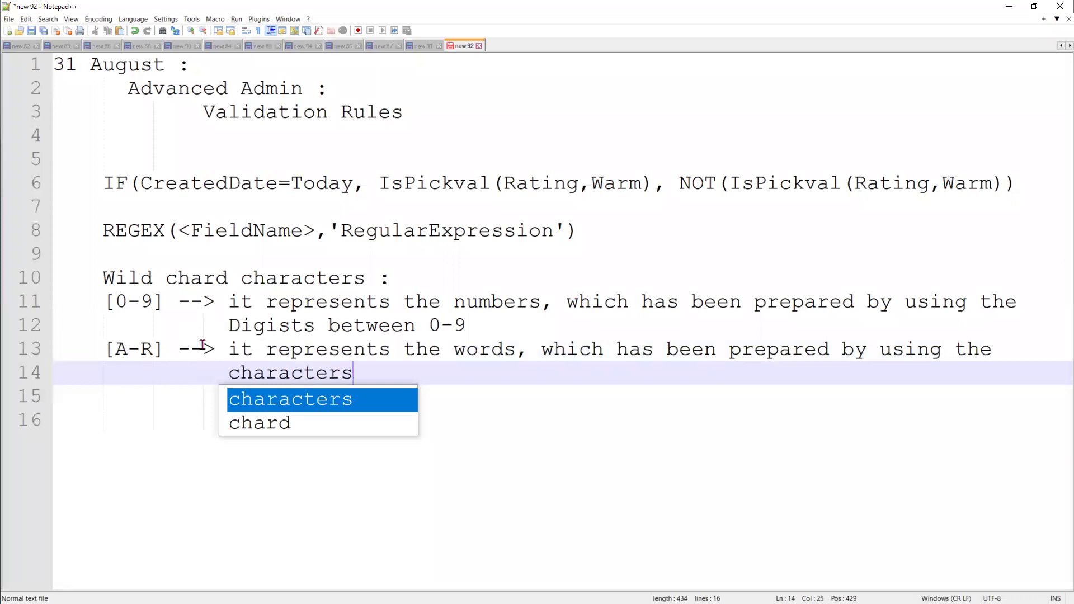
{"action": "type", "text": " exist in b"}
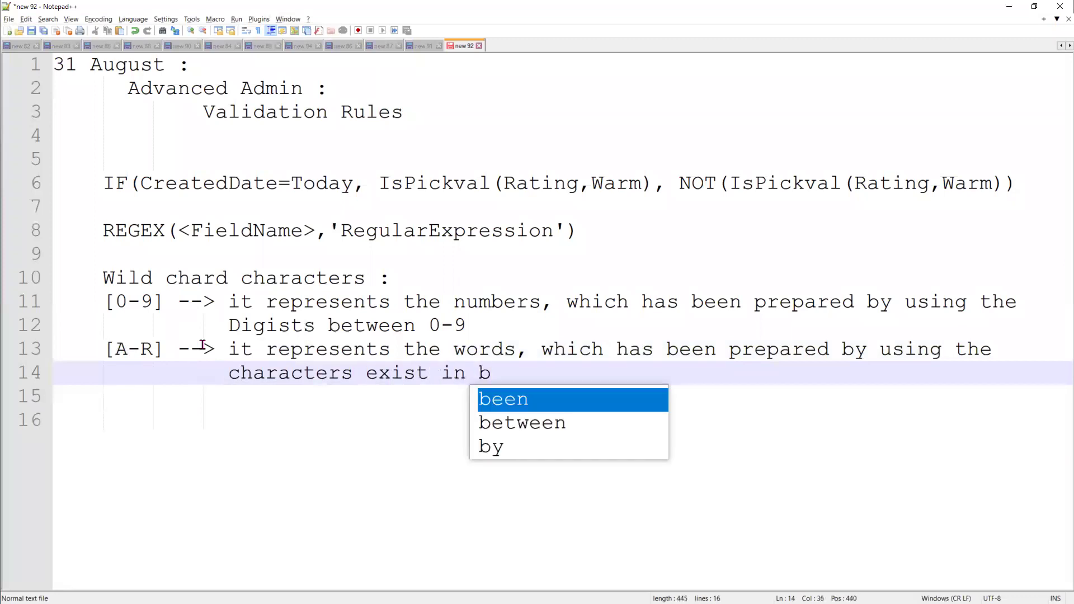
{"action": "type", "text": "etween a"}
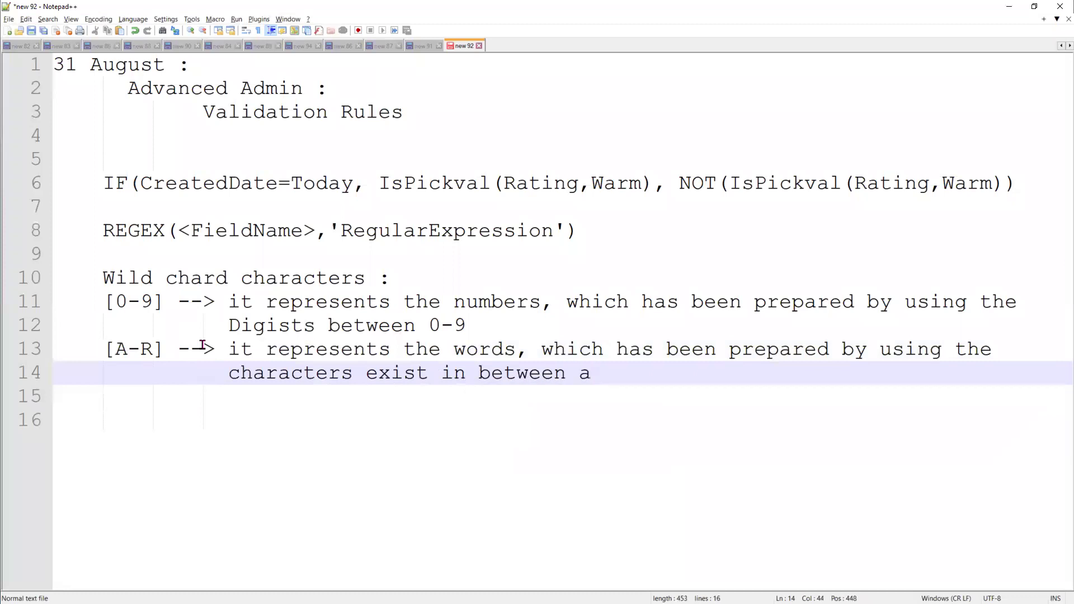
{"action": "key", "text": "BackSpace"}
{"action": "type", "text": "A"}
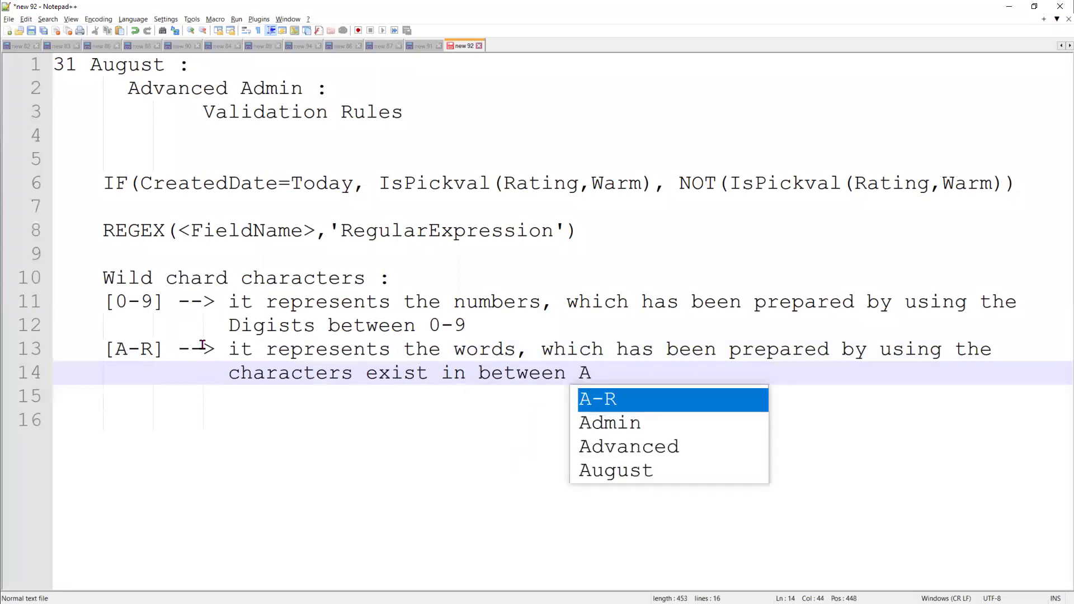
{"action": "type", "text": "-R"}
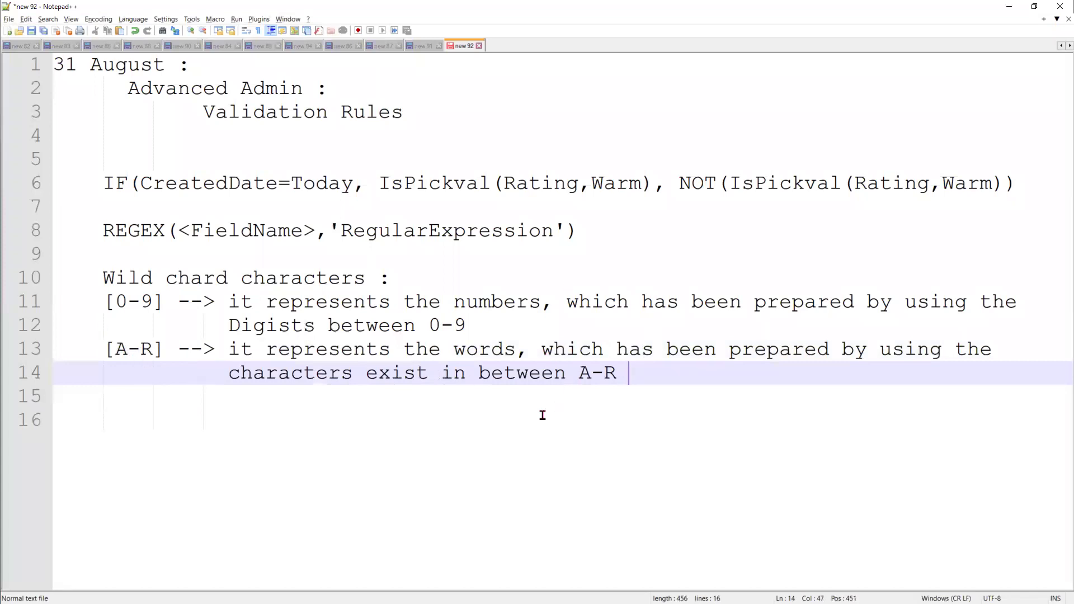
{"action": "key", "text": "Return"}
{"action": "key", "text": "Return"}
{"action": "key", "text": "BackSpace"}
{"action": "key", "text": "BackSpace"}
{"action": "key", "text": "BackSpace"}
{"action": "key", "text": "BackSpace"}
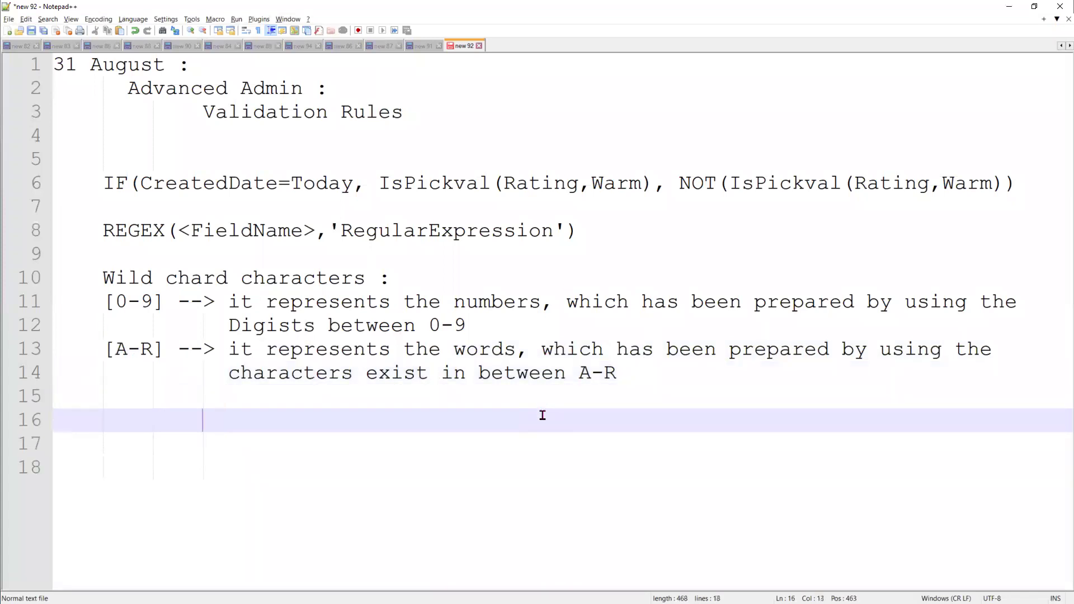
Add [a-p], reusing the [A-R] explanation with its range changed to a-p
{"action": "type", "text": "["}
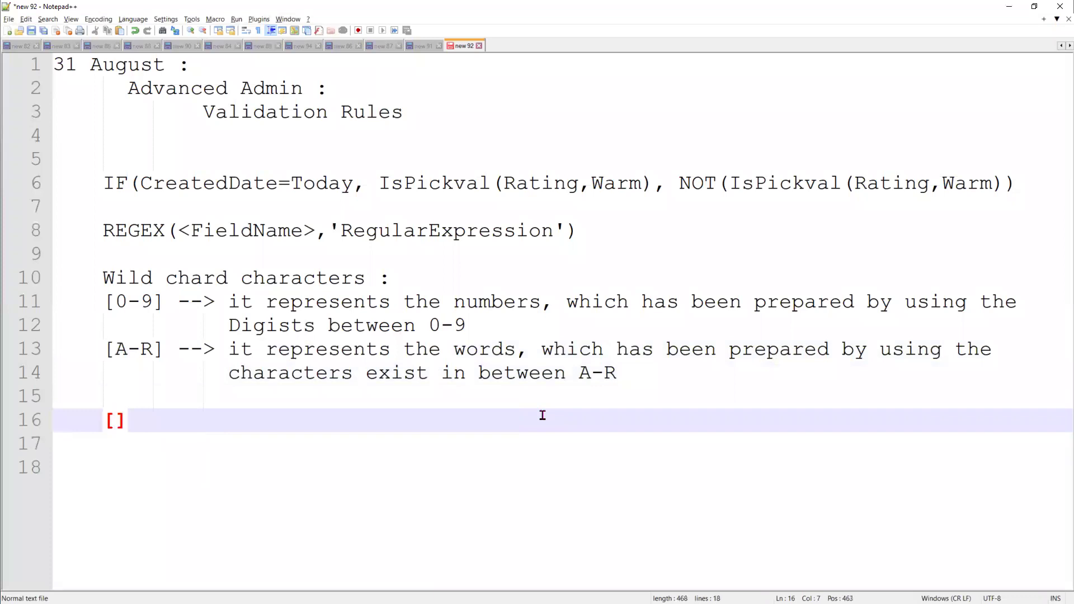
{"action": "type", "text": "a-"}
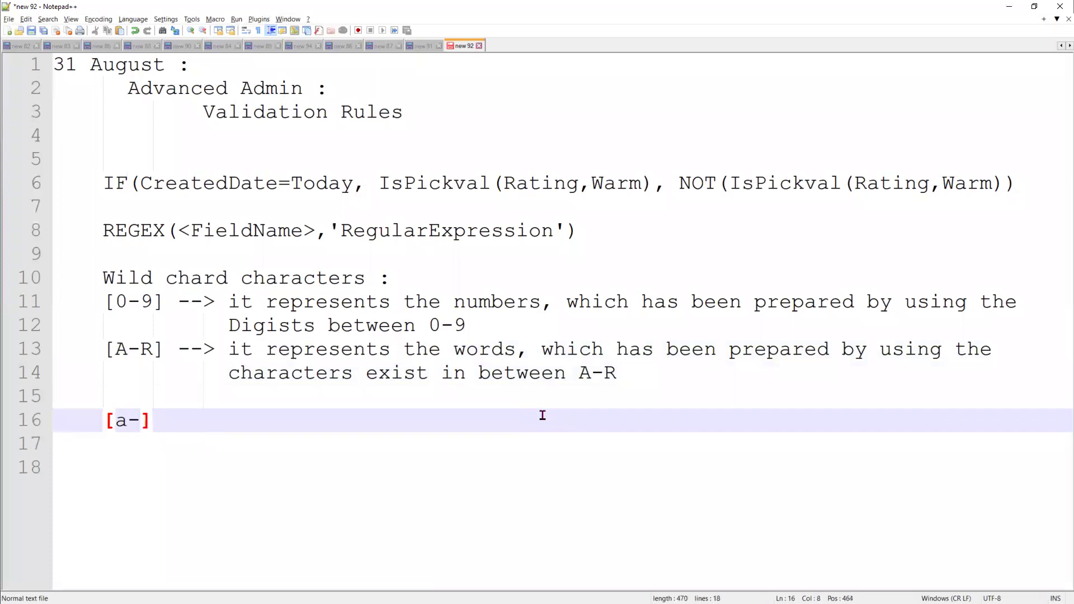
{"action": "type", "text": "p]"}
{"action": "left_click_drag", "start_coordinate": [174, 351], "coordinate": [630, 372]}
{"action": "key", "text": "ctrl+c"}
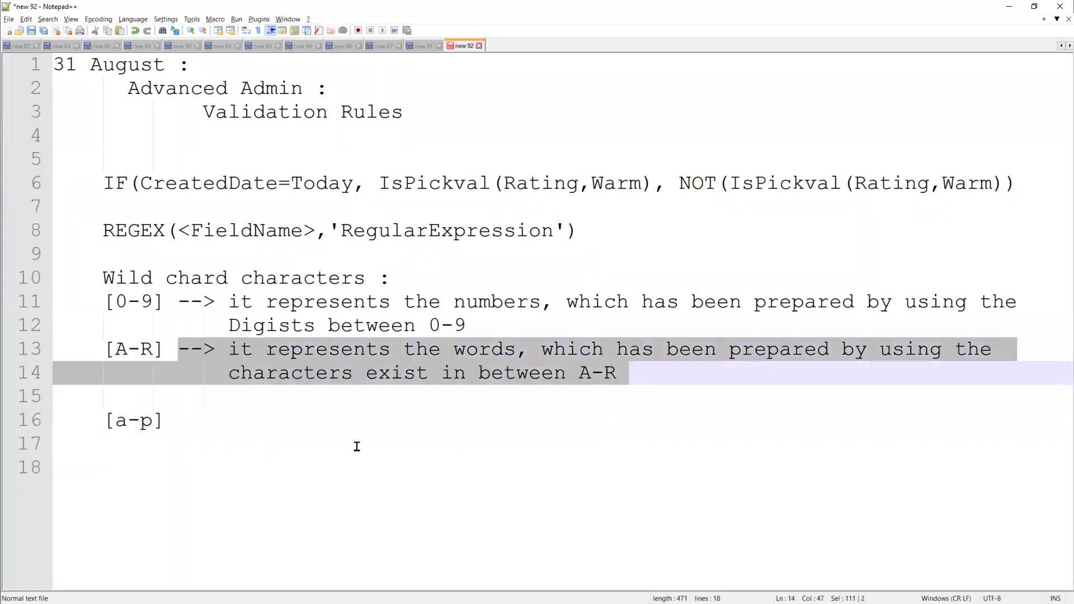
{"action": "left_click", "coordinate": [228, 416]}
{"action": "key", "text": "ctrl+v"}
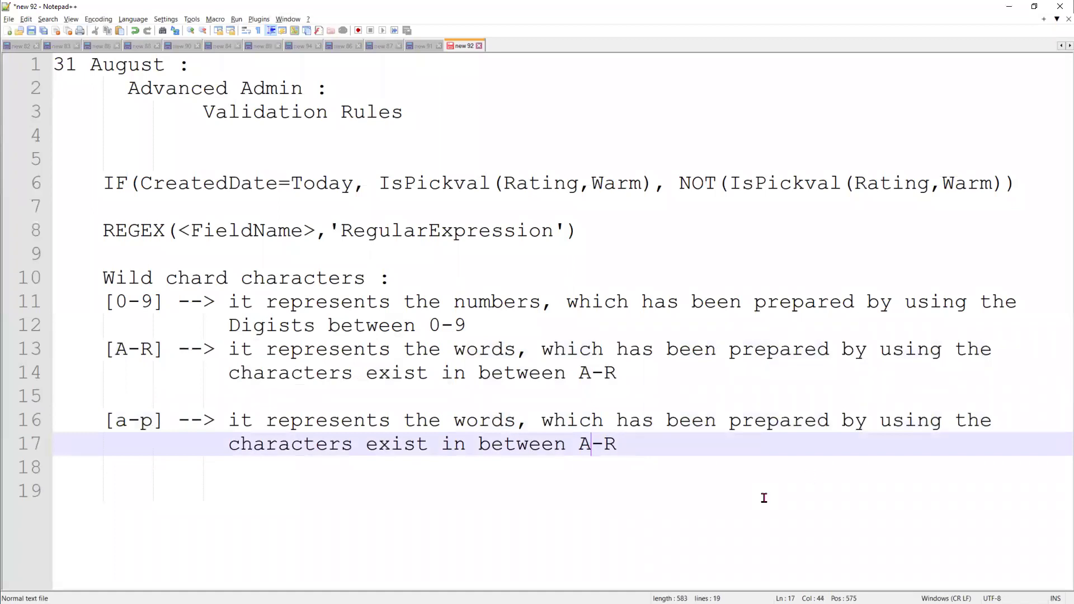
{"action": "key", "text": "BackSpace"}
{"action": "key", "text": "BackSpace"}
{"action": "type", "text": "a"}
{"action": "key", "text": "Return"}
{"action": "key", "text": "Delete"}
Leave a gap after [a-p], then type spr and pan on consecutive lines
{"action": "key", "text": "Return"}
{"action": "key", "text": "Return"}
{"action": "key", "text": "Return"}
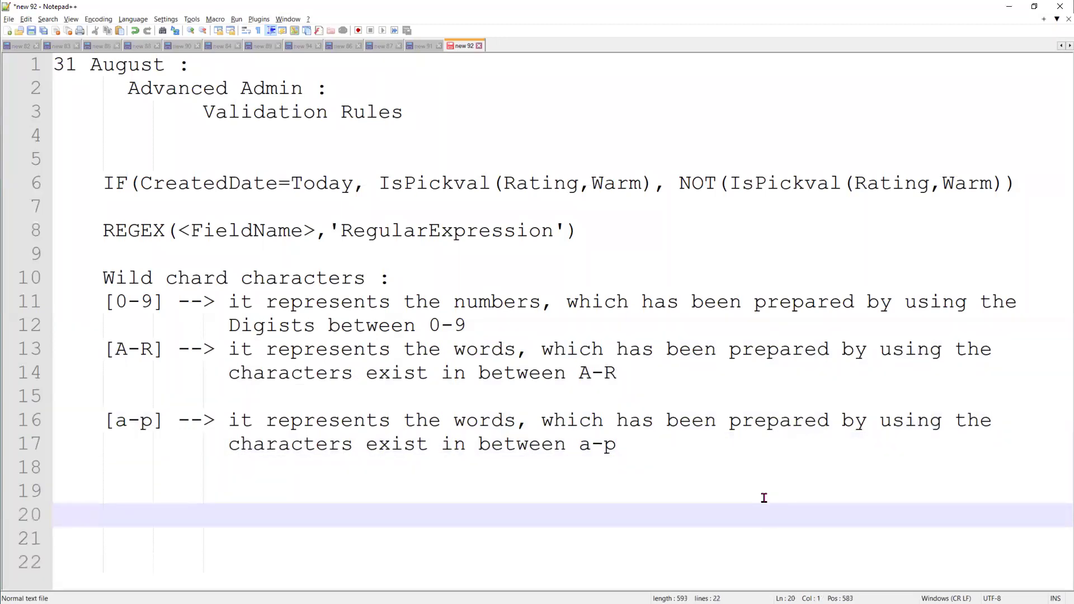
{"action": "key", "text": "Right"}
{"action": "key", "text": "Right"}
{"action": "key", "text": "Right"}
{"action": "key", "text": "Right"}
{"action": "key", "text": "Right"}
{"action": "key", "text": "BackSpace"}
{"action": "key", "text": "BackSpace"}
{"action": "key", "text": "BackSpace"}
{"action": "key", "text": "BackSpace"}
{"action": "type", "text": "spr"}
{"action": "key", "text": "Return"}
{"action": "type", "text": "pan"}
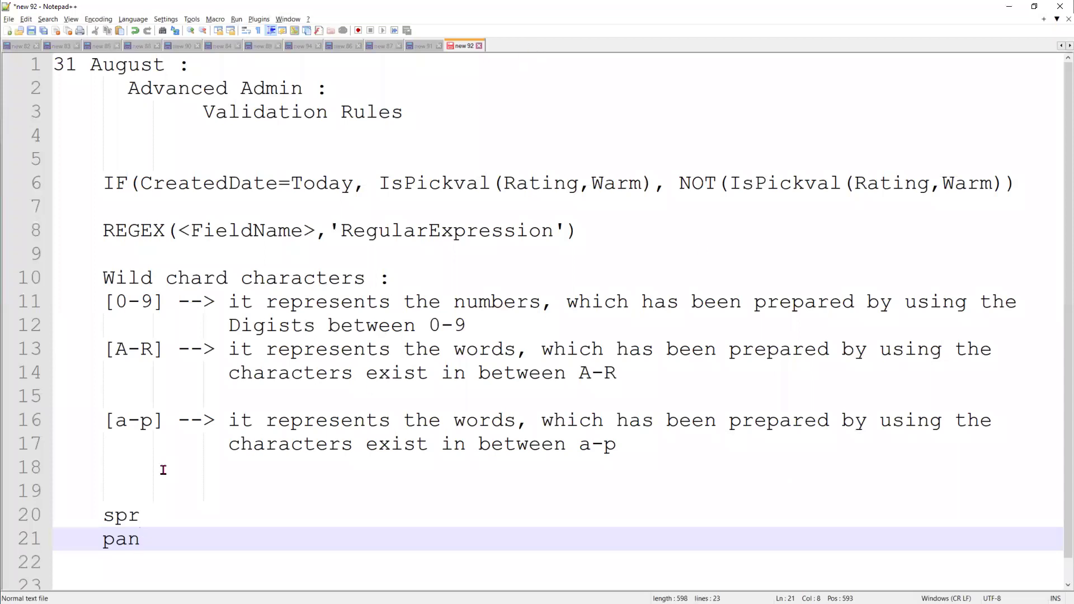
Delete the leftover blank, spr and pan lines from line 18 down
{"action": "left_click_drag", "start_coordinate": [158, 532], "coordinate": [9, 493]}
{"action": "key", "text": "shift+Up"}
{"action": "key", "text": "shift+Up"}
{"action": "key", "text": "shift+Up"}
{"action": "key", "text": "shift+Up"}
{"action": "key", "text": "shift+Up"}
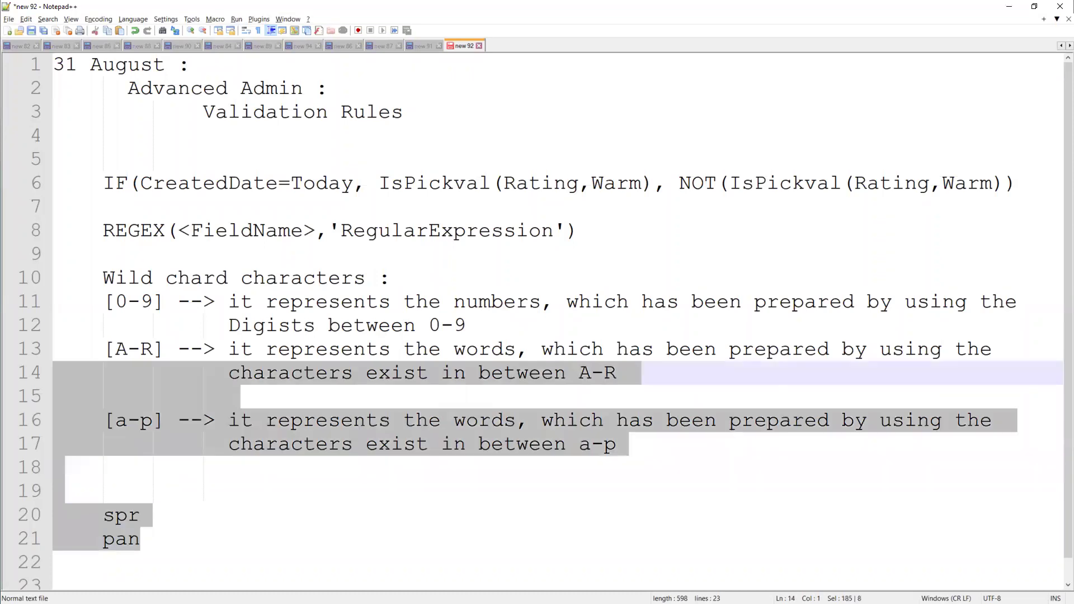
{"action": "key", "text": "shift+Down"}
{"action": "key", "text": "shift+Down"}
{"action": "key", "text": "shift+Down"}
{"action": "key", "text": "shift+Down"}
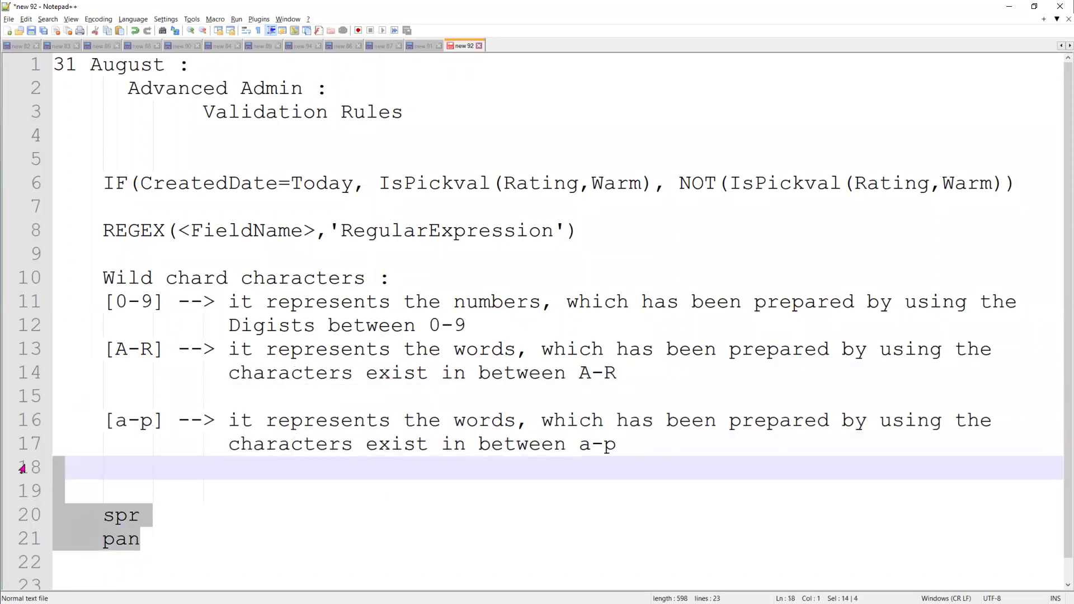
{"action": "key", "text": "Delete"}
Type the wildcard entry [s p r] on line 18
{"action": "type", "text": "[]"}
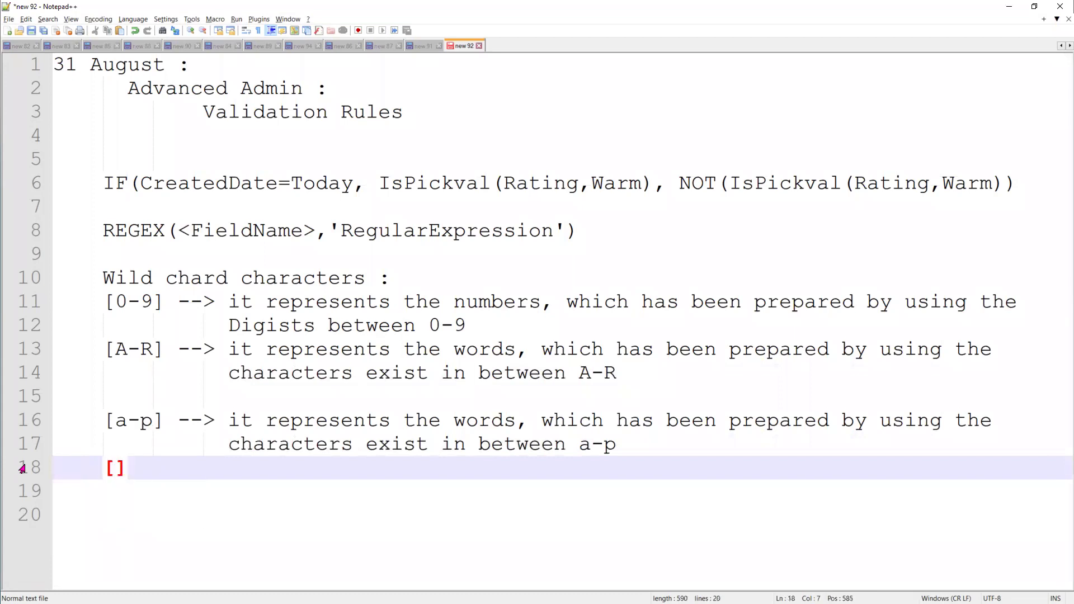
{"action": "type", "text": "SP"}
{"action": "key", "text": "BackSpace"}
{"action": "key", "text": "BackSpace"}
{"action": "type", "text": "spr"}
{"action": "key", "text": "Left"}
{"action": "key", "text": "Left"}
{"action": "key", "text": "Left"}
{"action": "key", "text": "Right"}
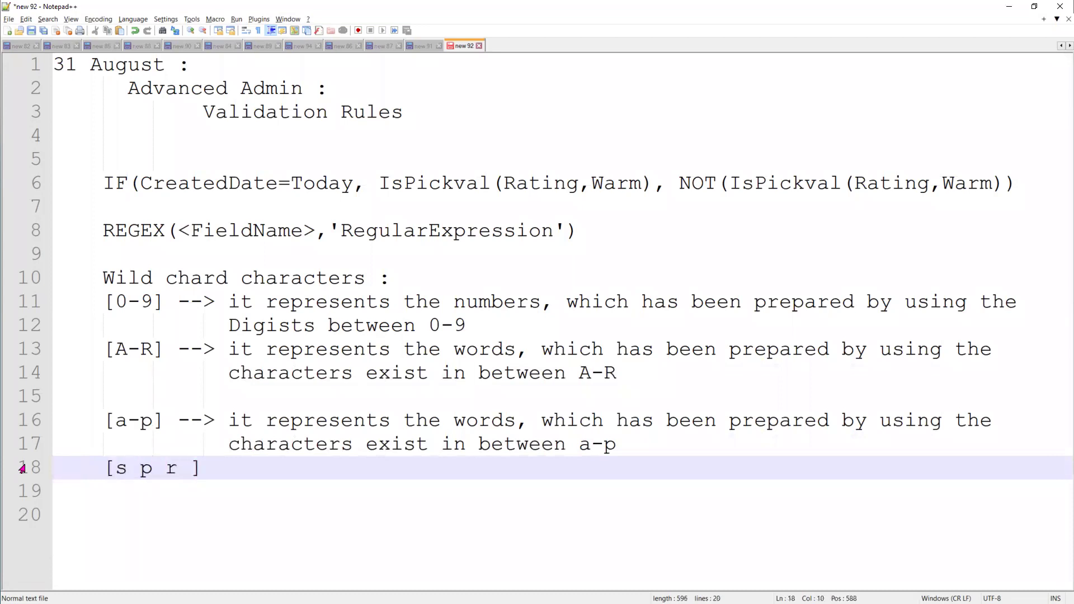
{"action": "left_click", "coordinate": [189, 469]}
{"action": "key", "text": "BackSpace"}
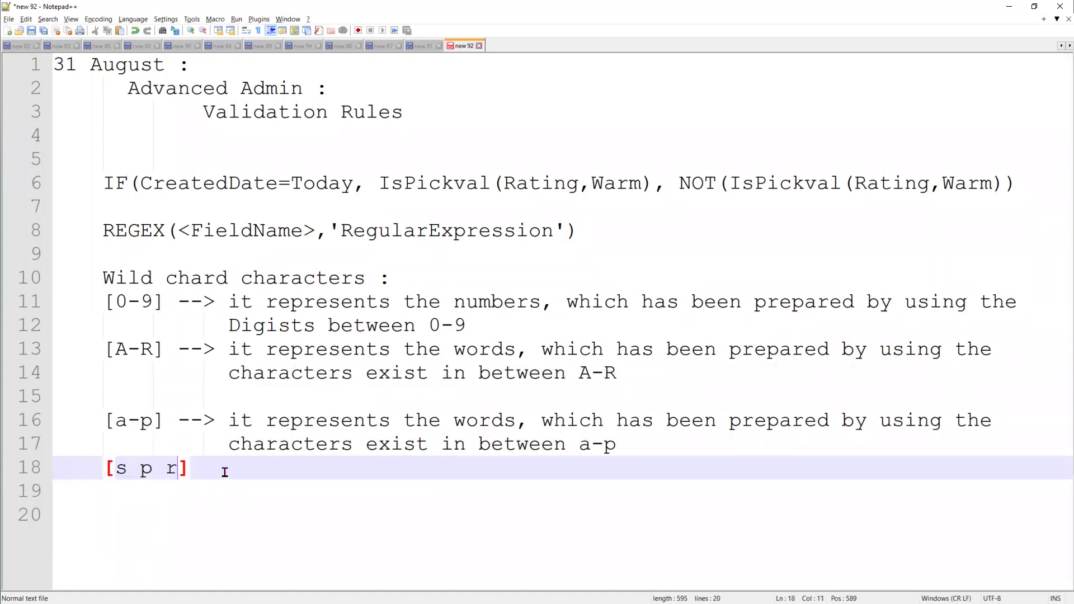
Paste the --> explanation after [s p r] and change it to 'these specific characters'
{"action": "left_click_drag", "start_coordinate": [179, 420], "coordinate": [345, 448]}
{"action": "key", "text": "ctrl+c"}
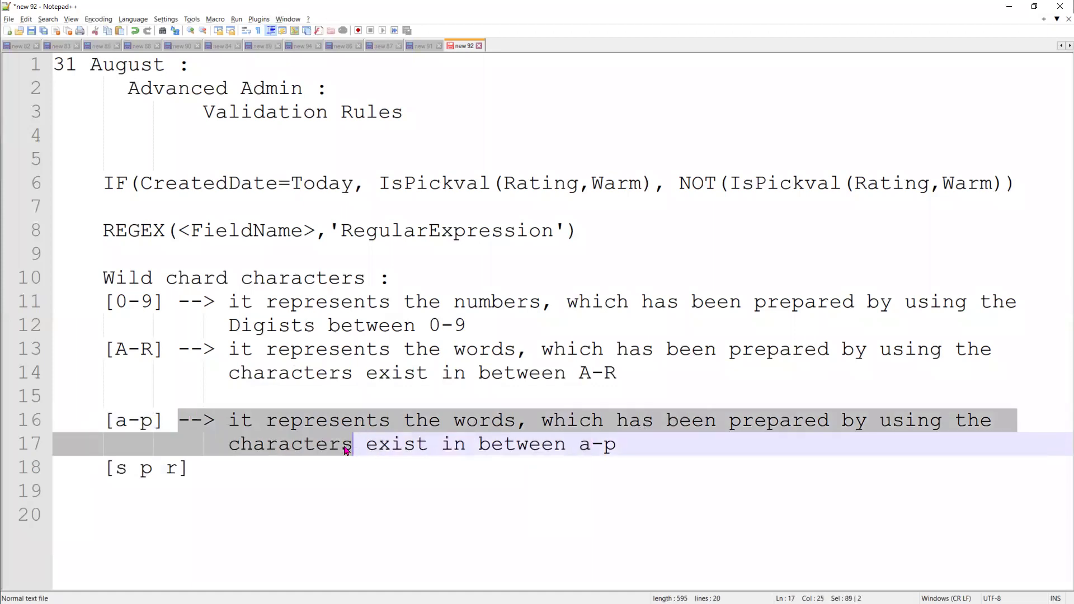
{"action": "left_click", "coordinate": [261, 462]}
{"action": "key", "text": "ctrl+v"}
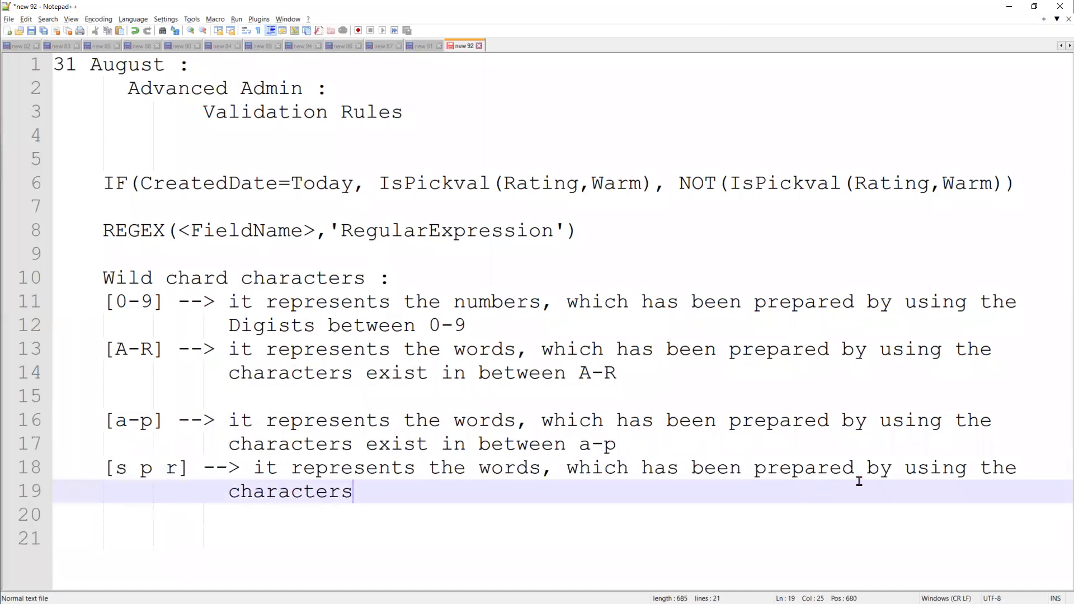
{"action": "left_click", "coordinate": [1034, 471]}
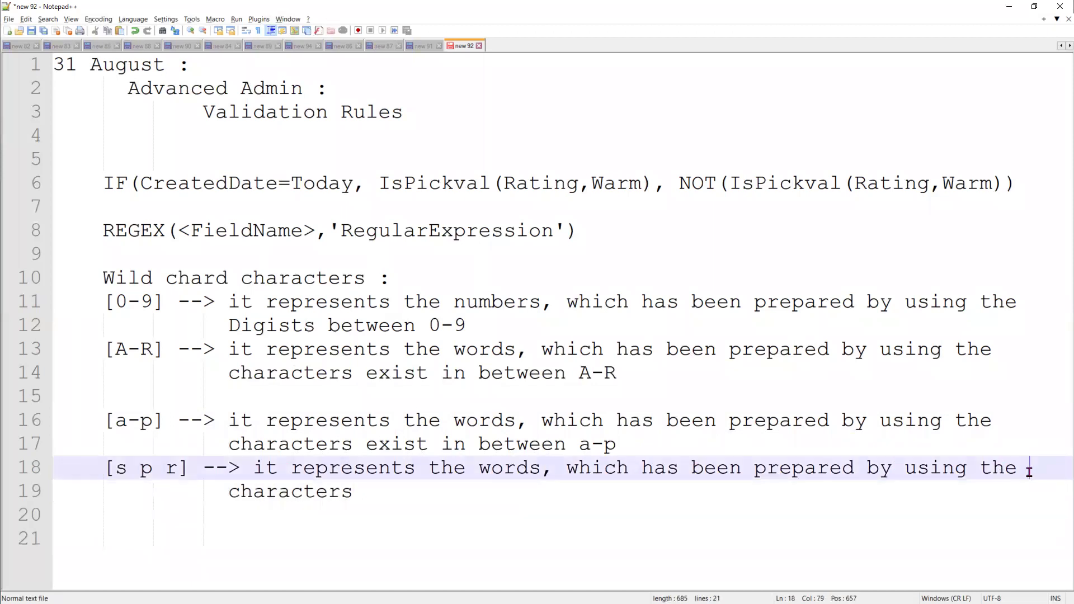
{"action": "type", "text": "se"}
{"action": "left_click", "coordinate": [234, 492]}
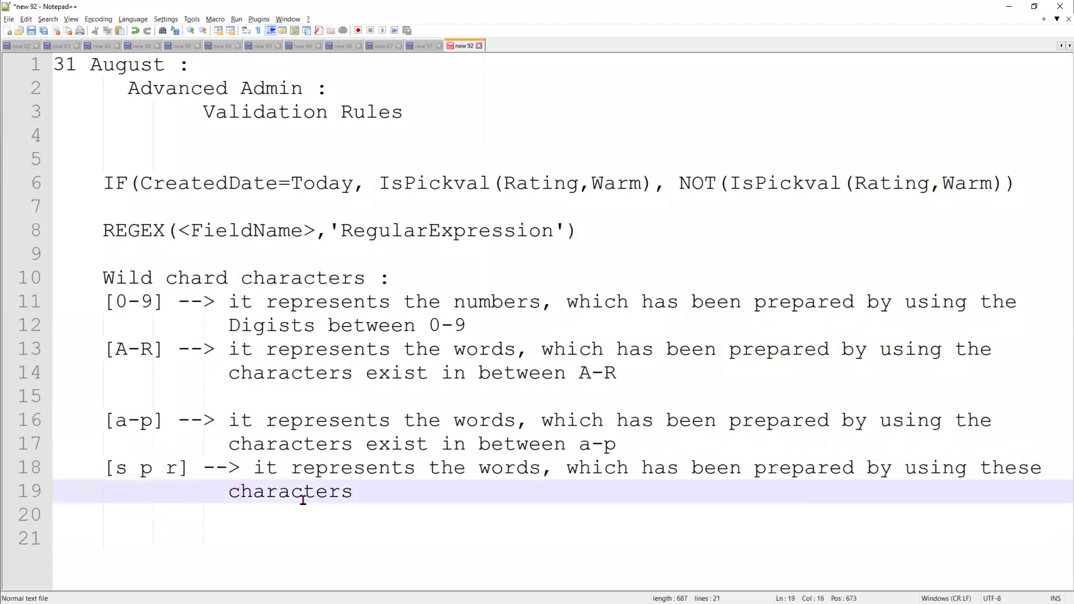
{"action": "key", "text": "Left"}
{"action": "type", "text": "specific"}
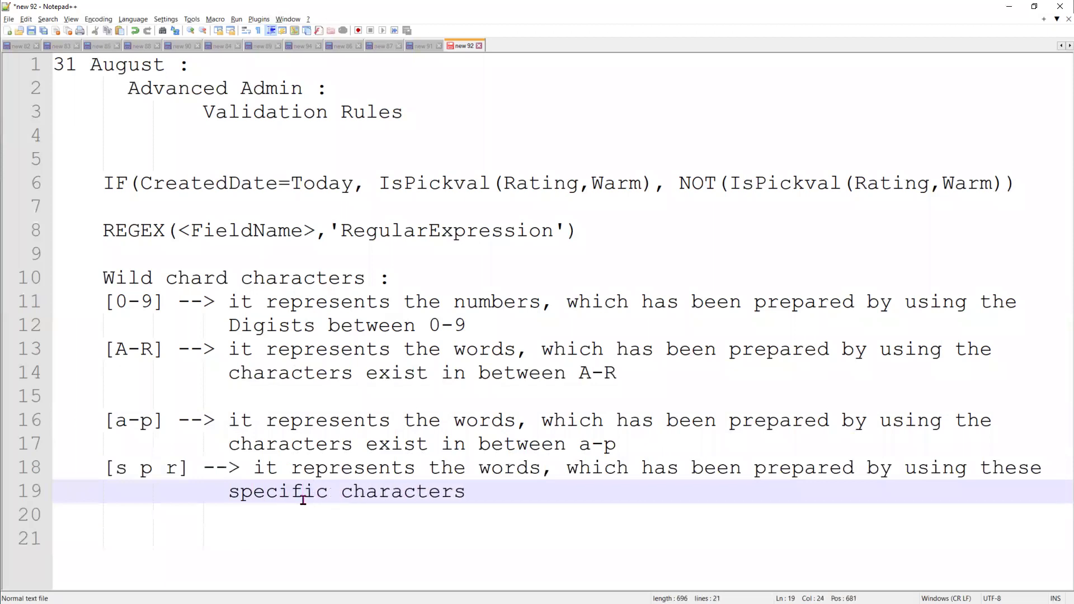
Add '[] --> represents a croup of characters' under the Wild chard characters heading
{"action": "left_click", "coordinate": [407, 279]}
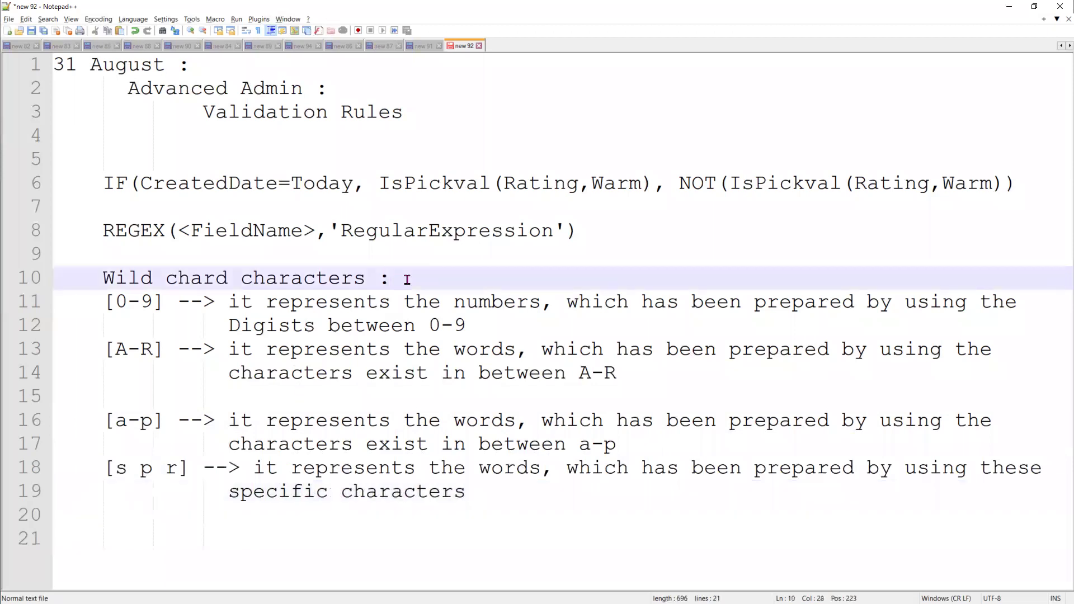
{"action": "key", "text": "Return"}
{"action": "type", "text": "[]"}
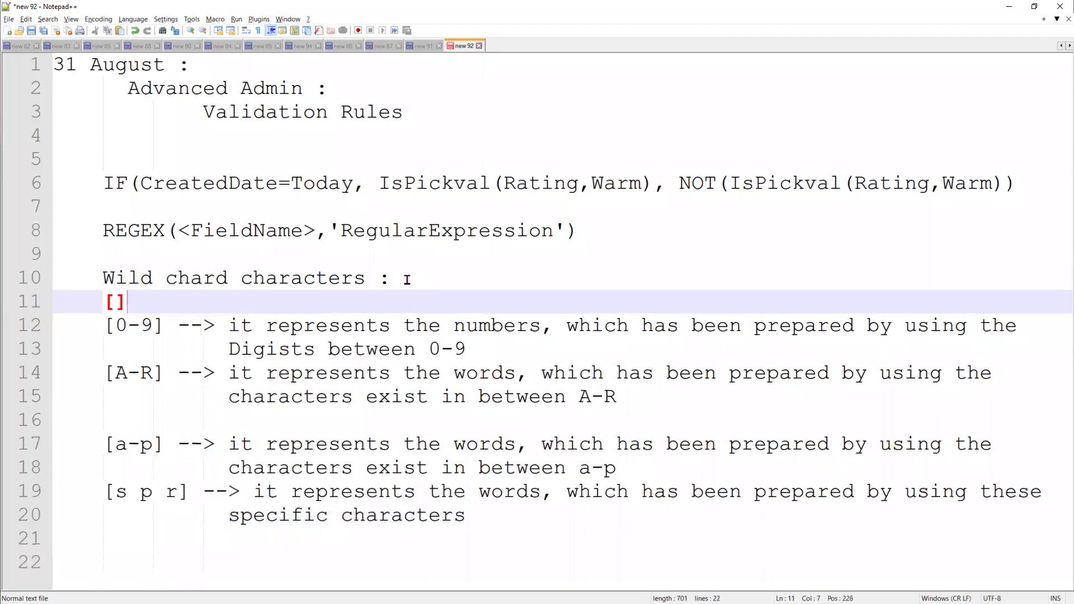
{"action": "type", "text": "  --> rep"}
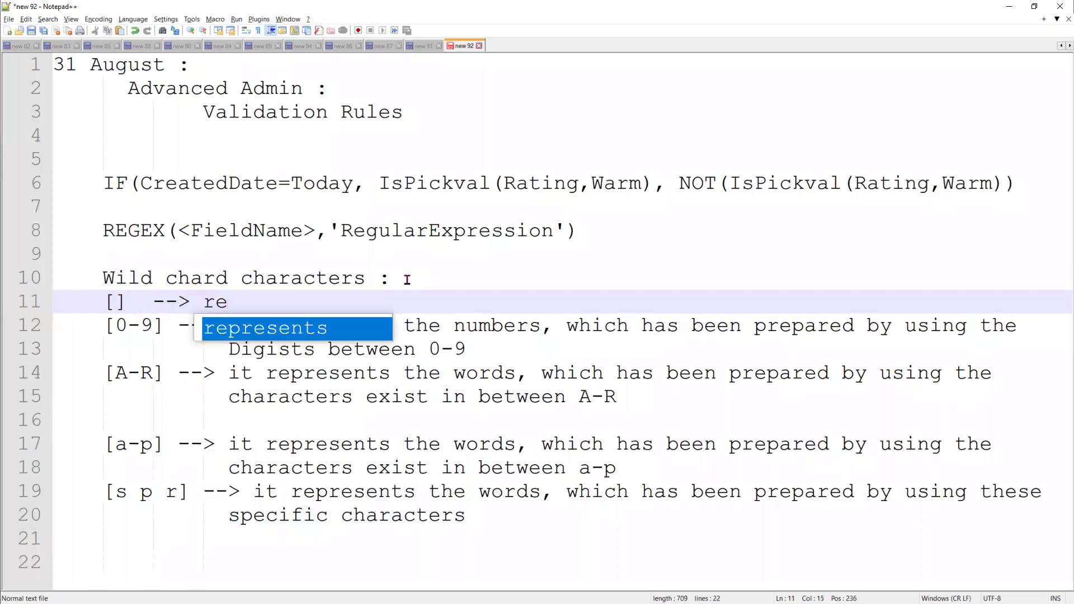
{"action": "type", "text": "t"}
{"action": "key", "text": "BackSpace"}
{"action": "type", "text": "a c"}
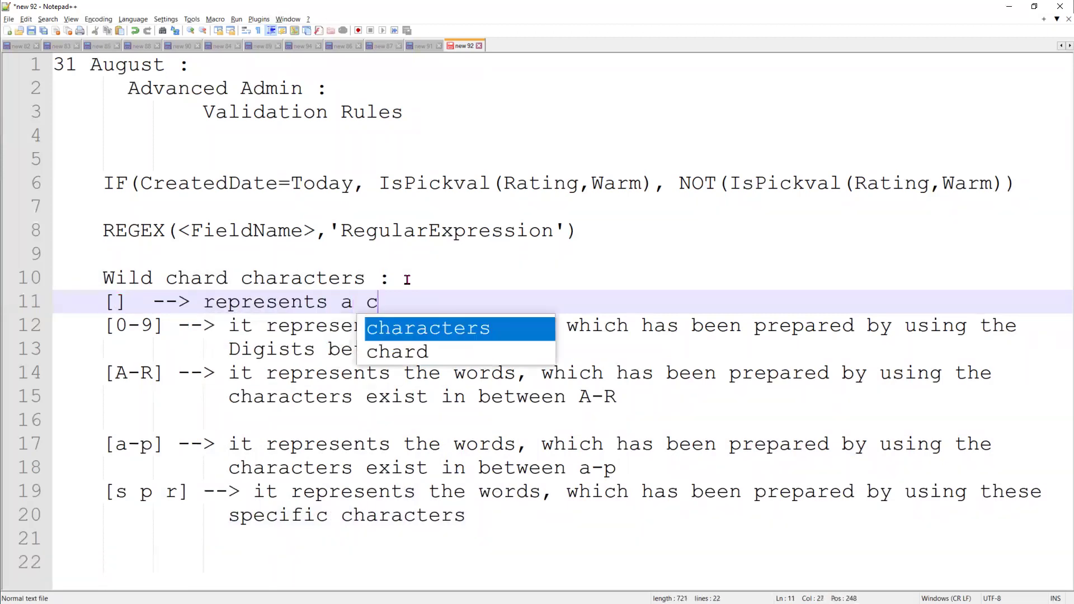
{"action": "type", "text": "roup of"}
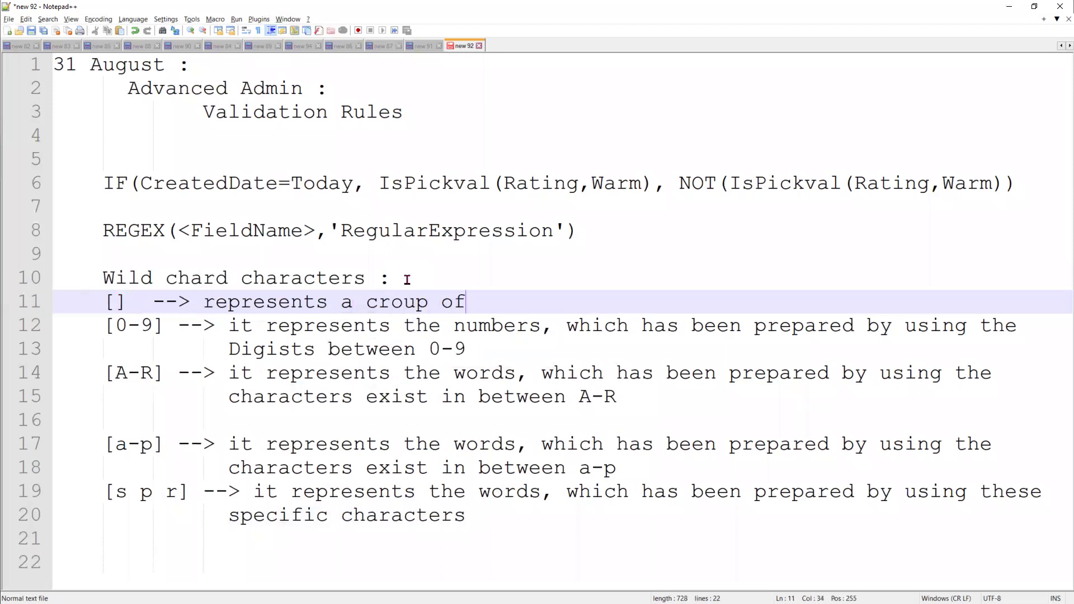
{"action": "type", "text": " characters"}
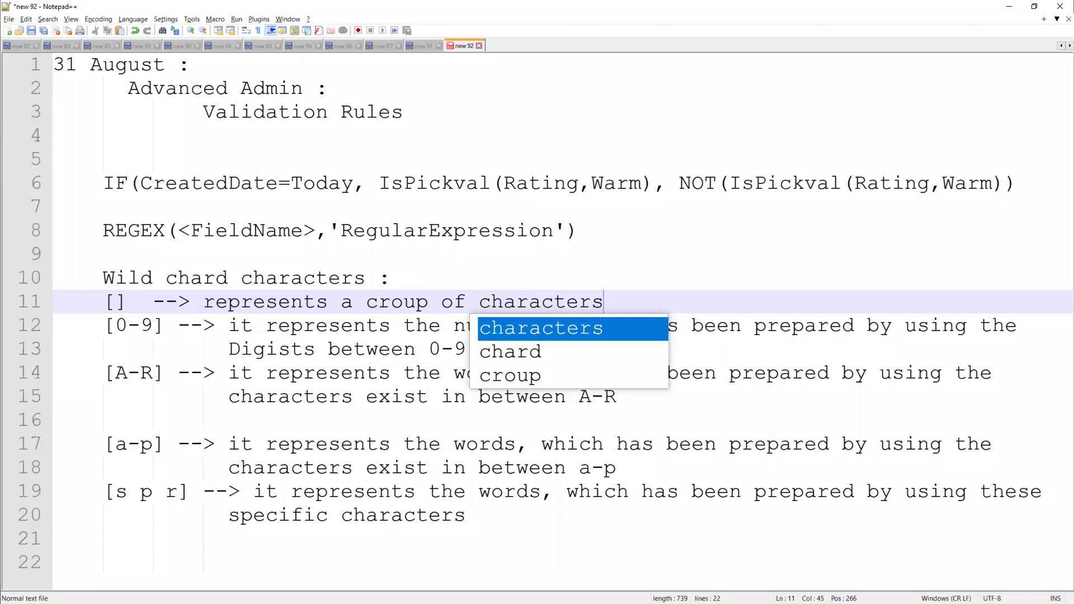
{"action": "key", "text": "Escape"}
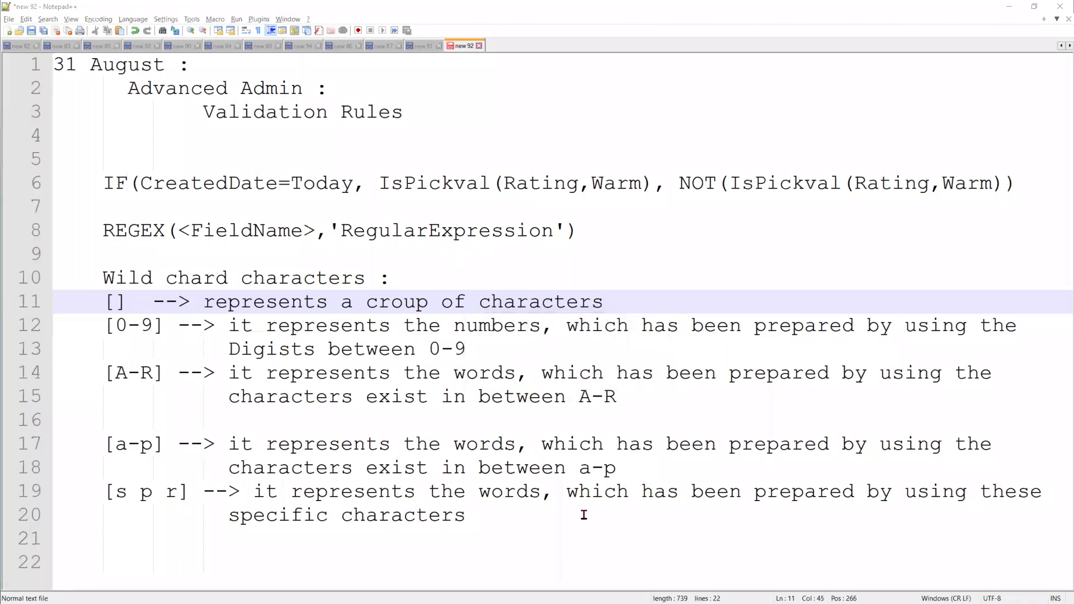
Start a fresh unindented line below the [s p r] entry
{"action": "left_click", "coordinate": [496, 515]}
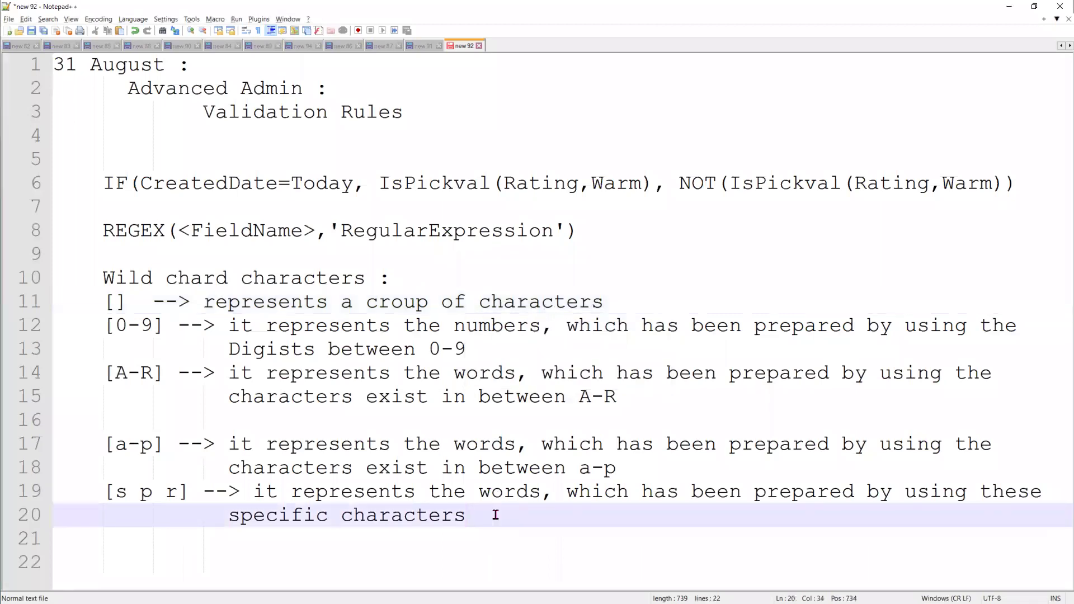
{"action": "key", "text": "Return"}
{"action": "key", "text": "Return"}
{"action": "key", "text": "BackSpace"}
{"action": "key", "text": "BackSpace"}
{"action": "type", "text": "PAN Nu"}
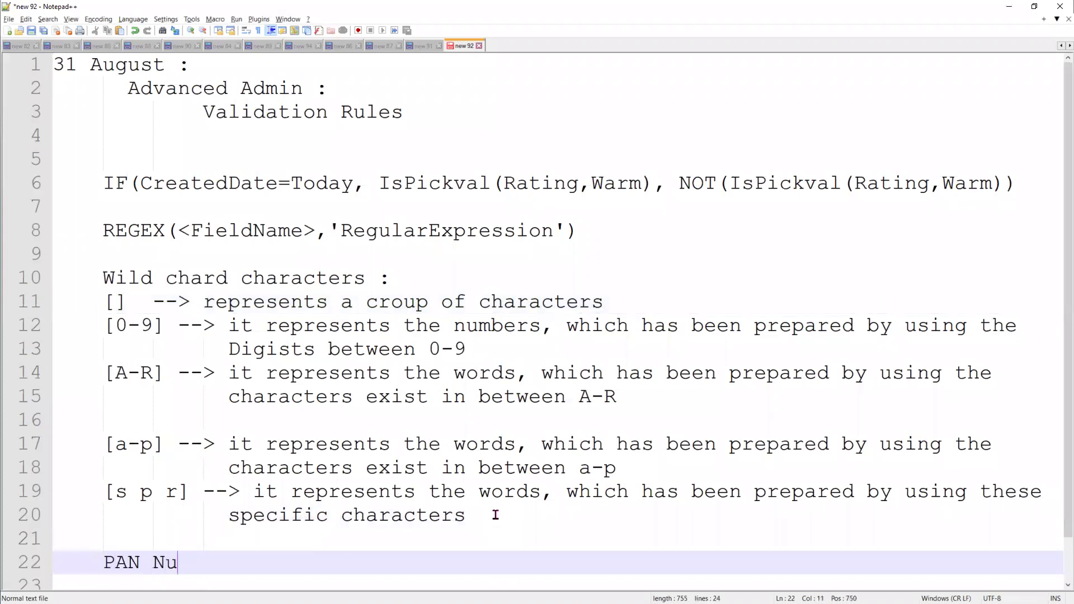
{"action": "type", "text": "mber :"}
{"action": "key", "text": "Return"}
{"action": "key", "text": "Return"}
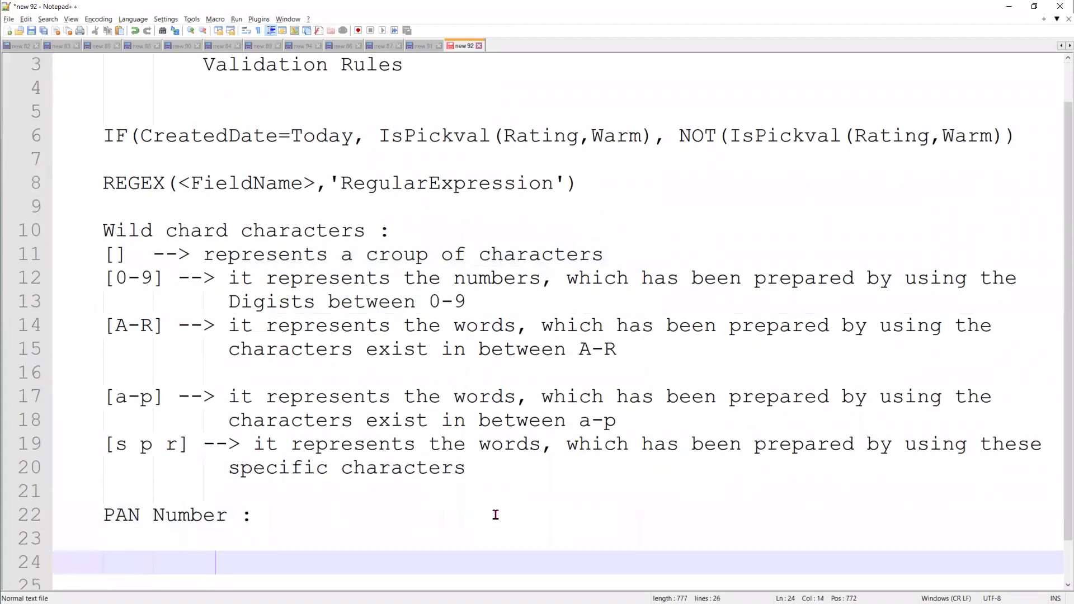
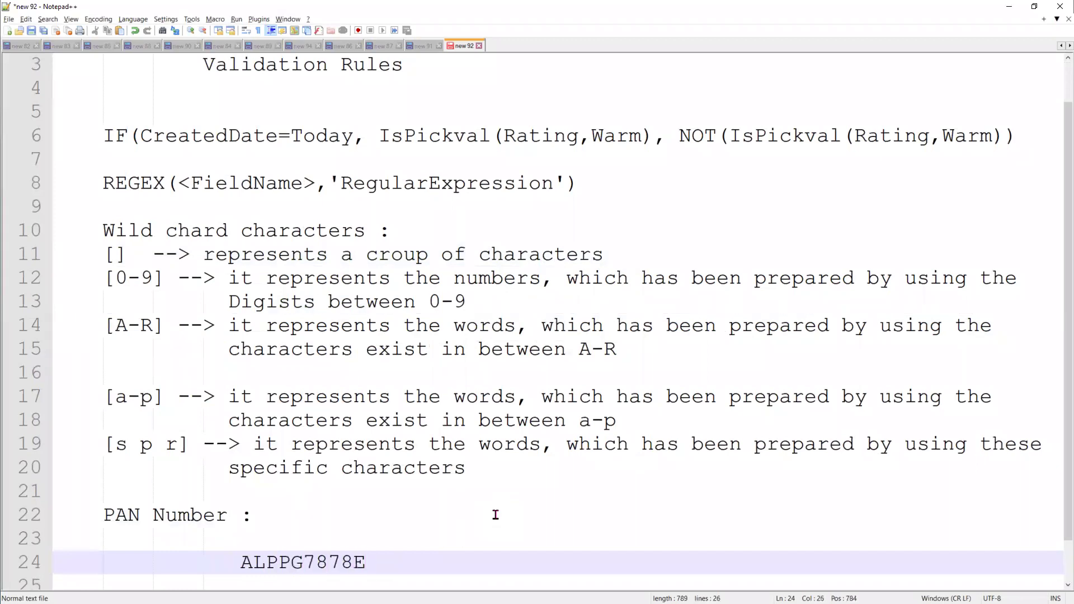
{"action": "scroll", "coordinate": [425, 553], "scroll_direction": "down", "scroll_amount": 1}
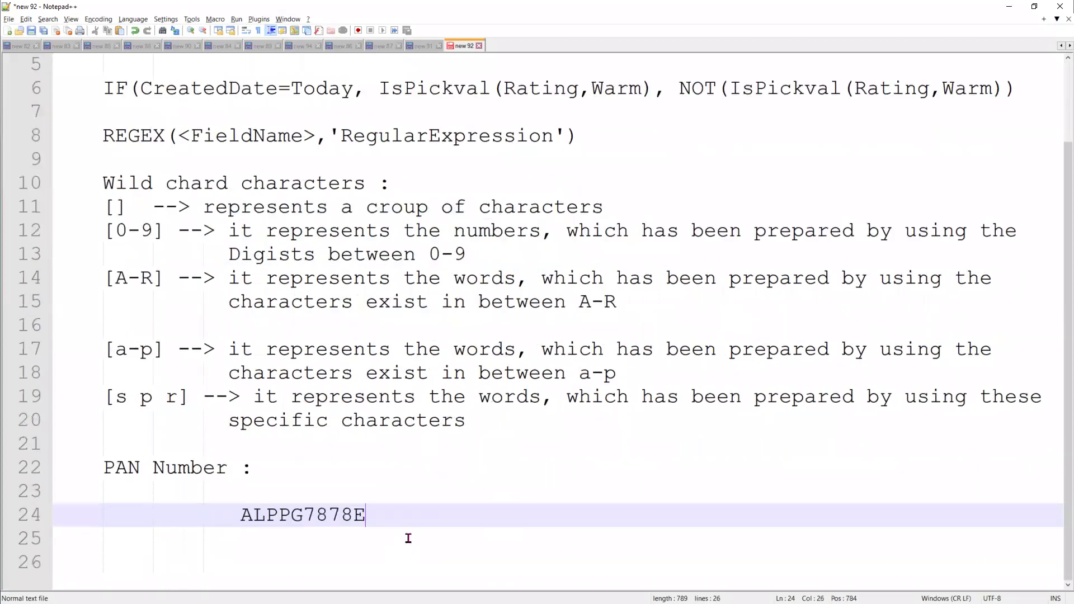
{"action": "left_click_drag", "start_coordinate": [384, 516], "coordinate": [234, 513]}
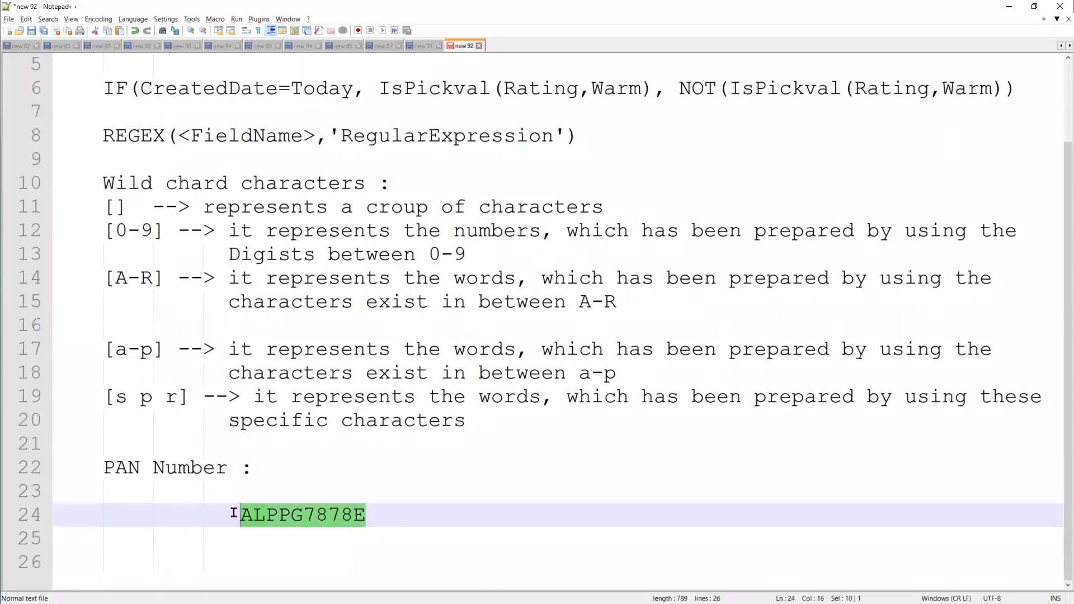
{"action": "left_click", "coordinate": [304, 531]}
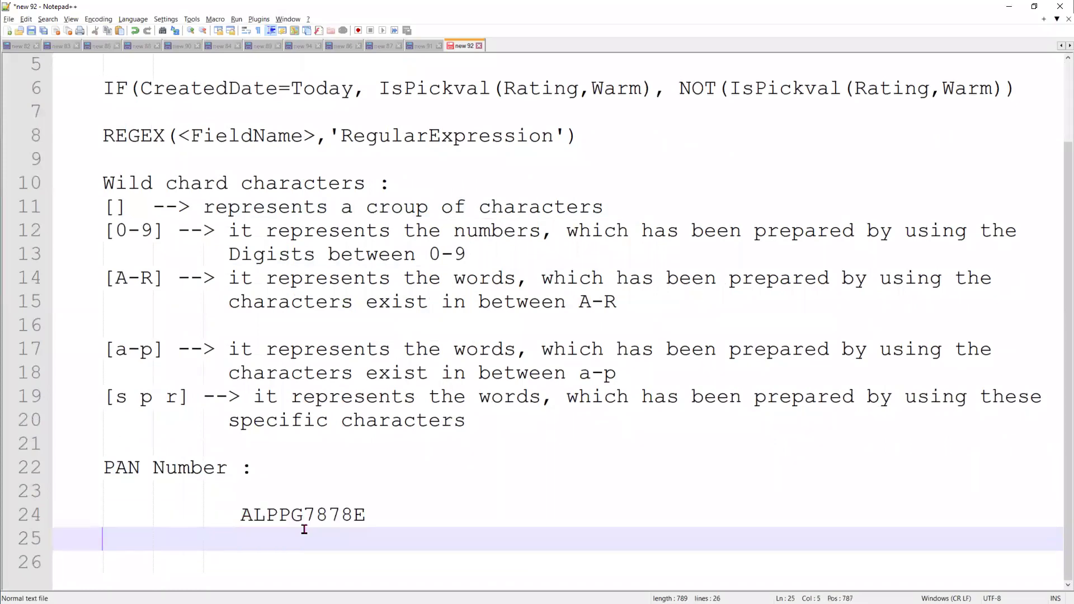
{"action": "left_click_drag", "start_coordinate": [303, 513], "coordinate": [246, 516]}
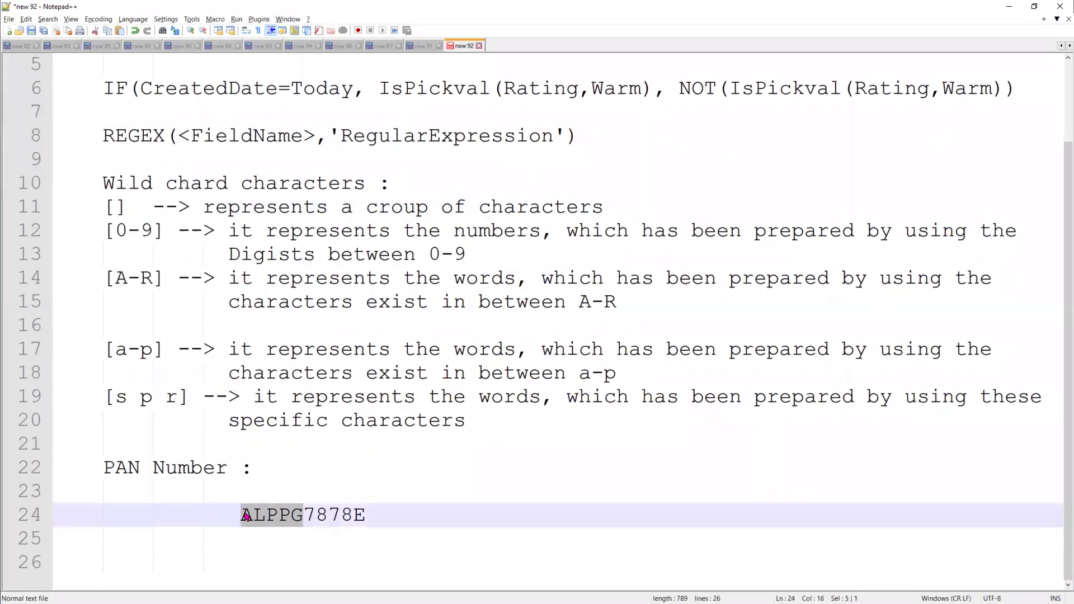
{"action": "left_click", "coordinate": [333, 515]}
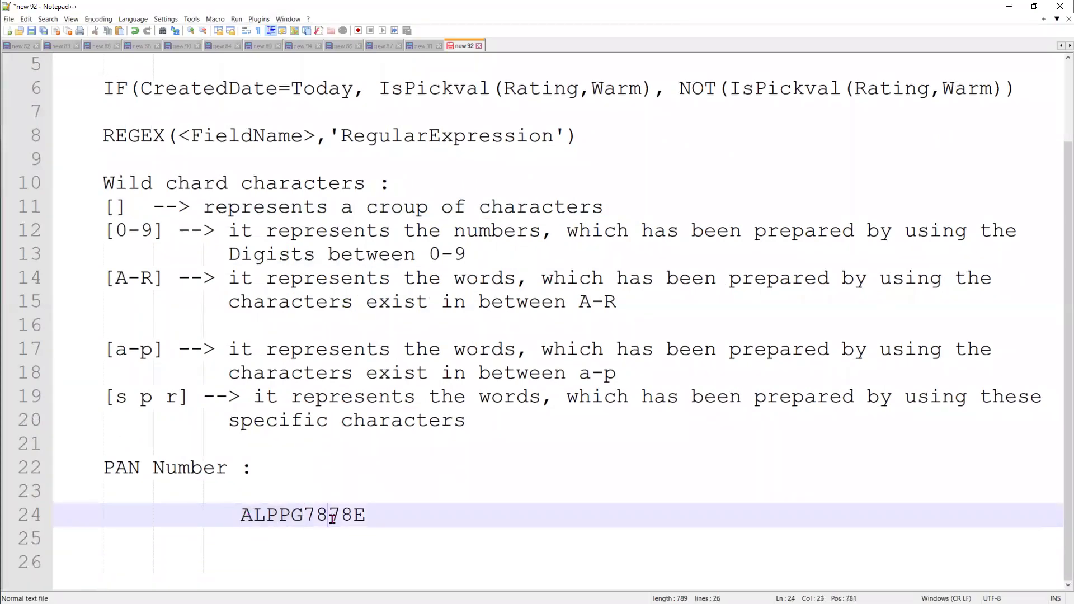
{"action": "left_click", "coordinate": [305, 515]}
{"action": "left_click", "coordinate": [352, 514], "text": "shift"}
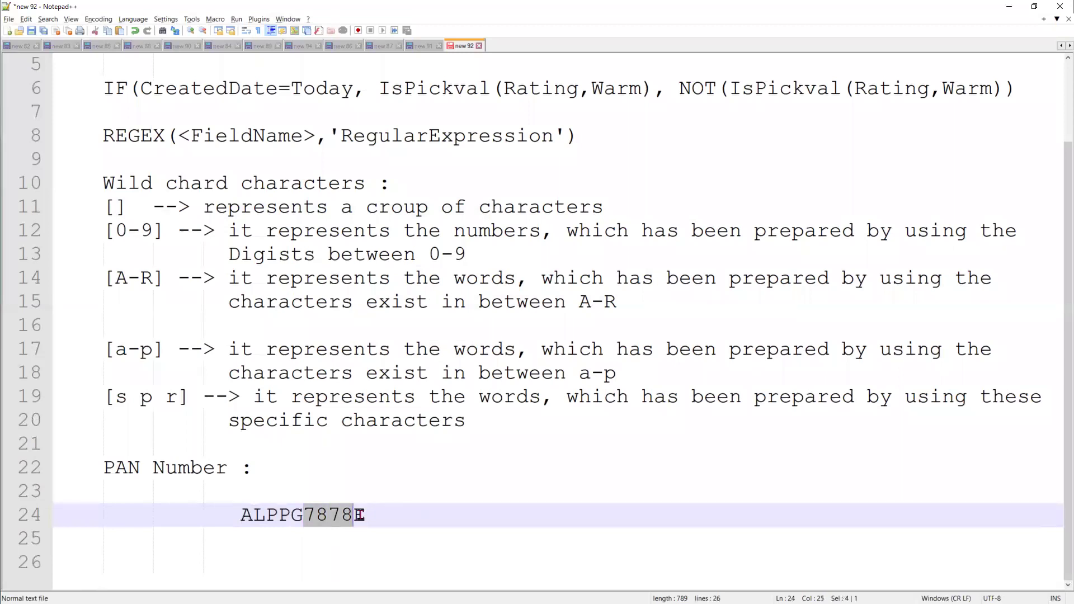
{"action": "double_click", "coordinate": [359, 516]}
{"action": "left_click_drag", "start_coordinate": [359, 517], "coordinate": [365, 515]}
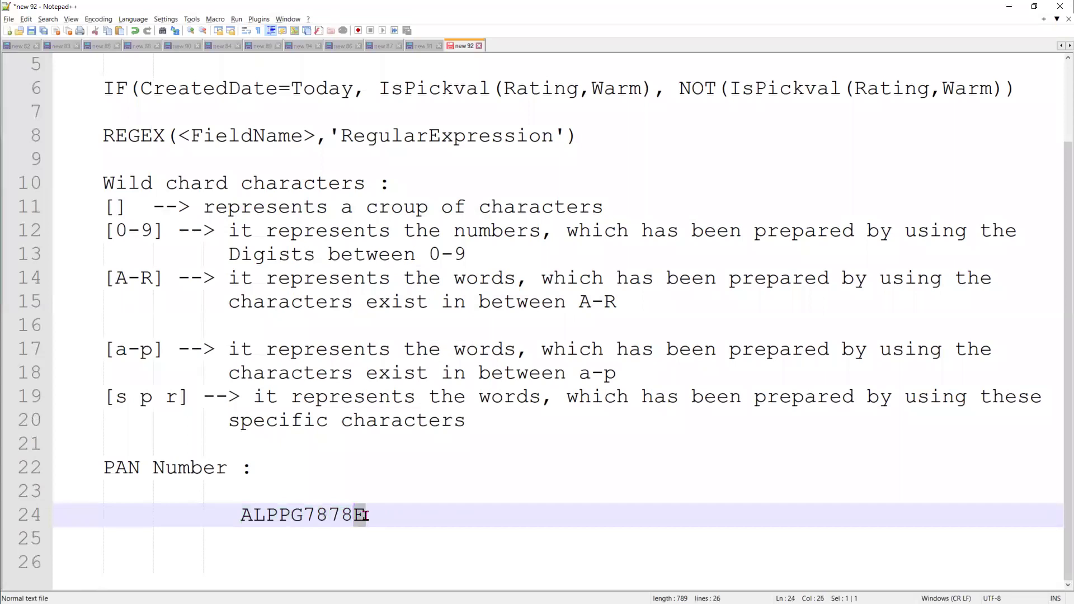
Underline the sample with dashes and annotate its groups as 5, 4, 1
{"action": "left_click", "coordinate": [333, 530]}
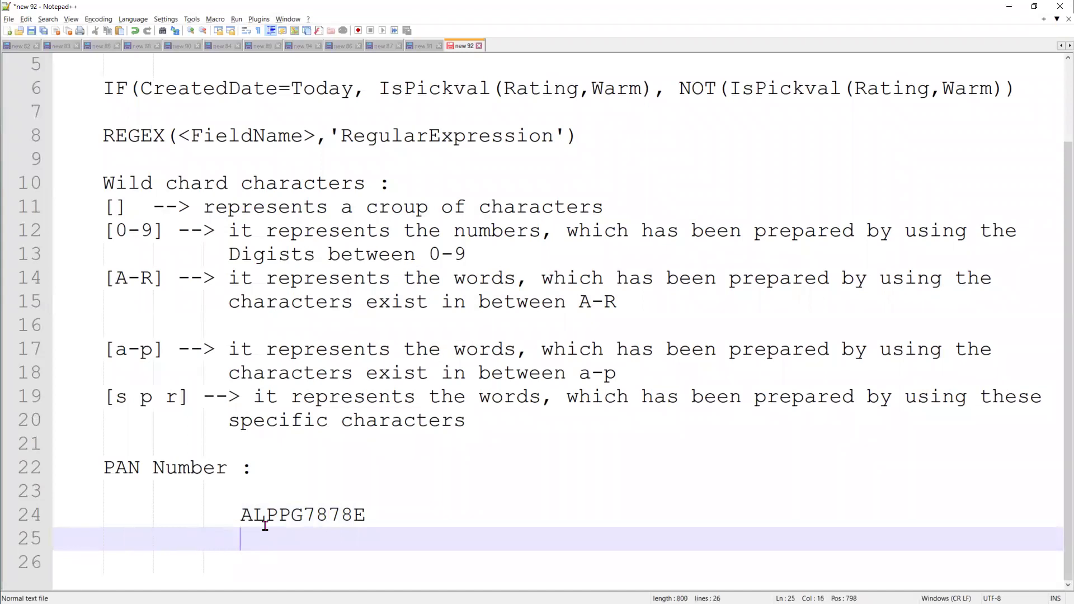
{"action": "type", "text": "----------"}
{"action": "left_click", "coordinate": [252, 556]}
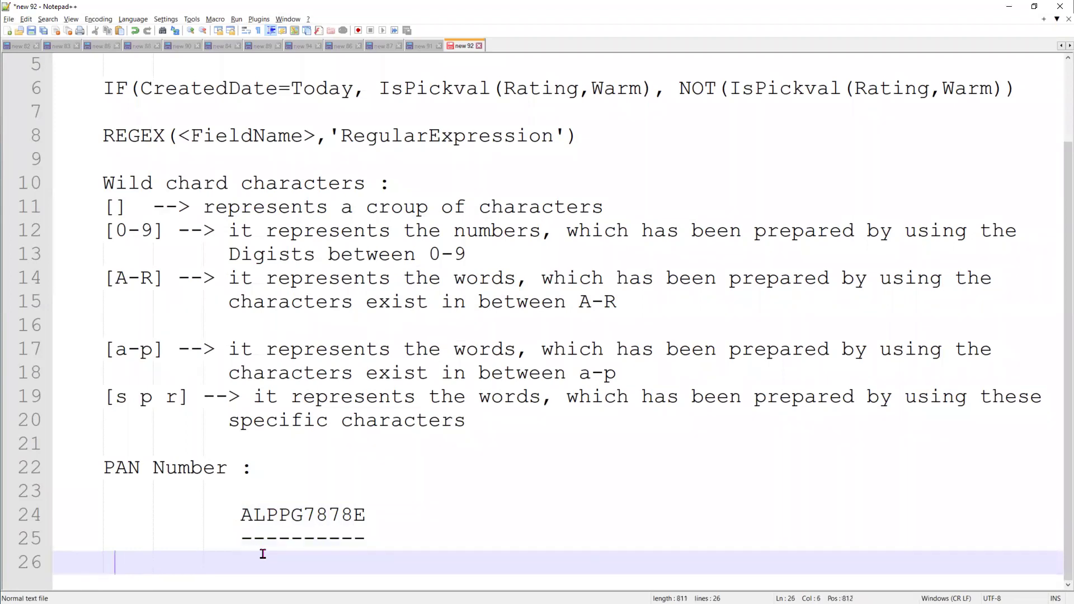
{"action": "type", "text": "5     4  1"}
{"action": "key", "text": "Return"}
{"action": "key", "text": "Return"}
{"action": "key", "text": "Return"}
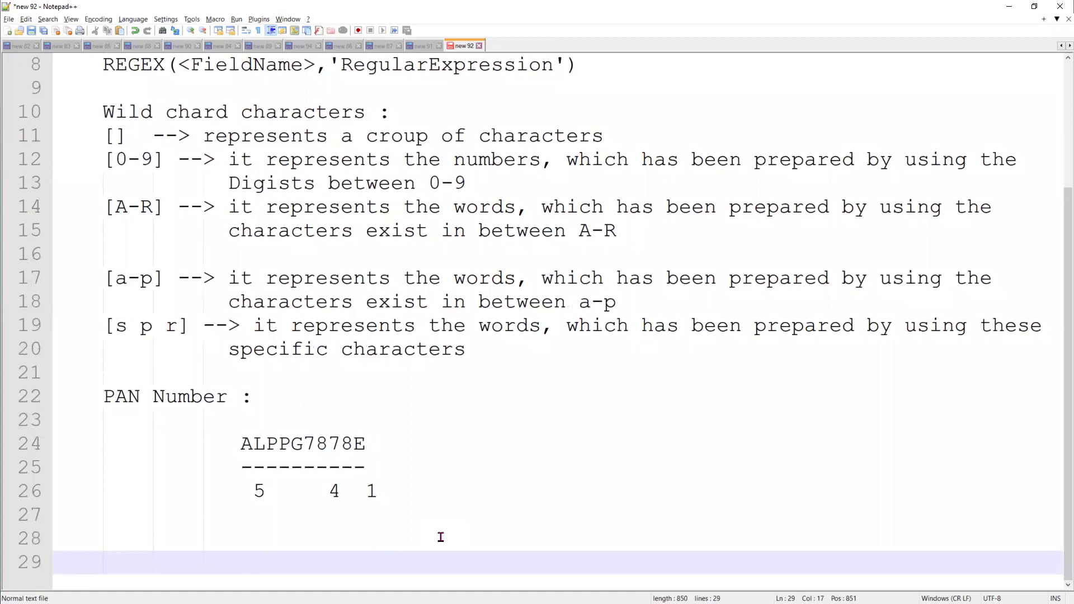
Start the PAN pattern with [A-Z, a-z]{5}, matching it to the letters ALPPG
{"action": "type", "text": "[]"}
{"action": "key", "text": "Left"}
{"action": "type", "text": "A"}
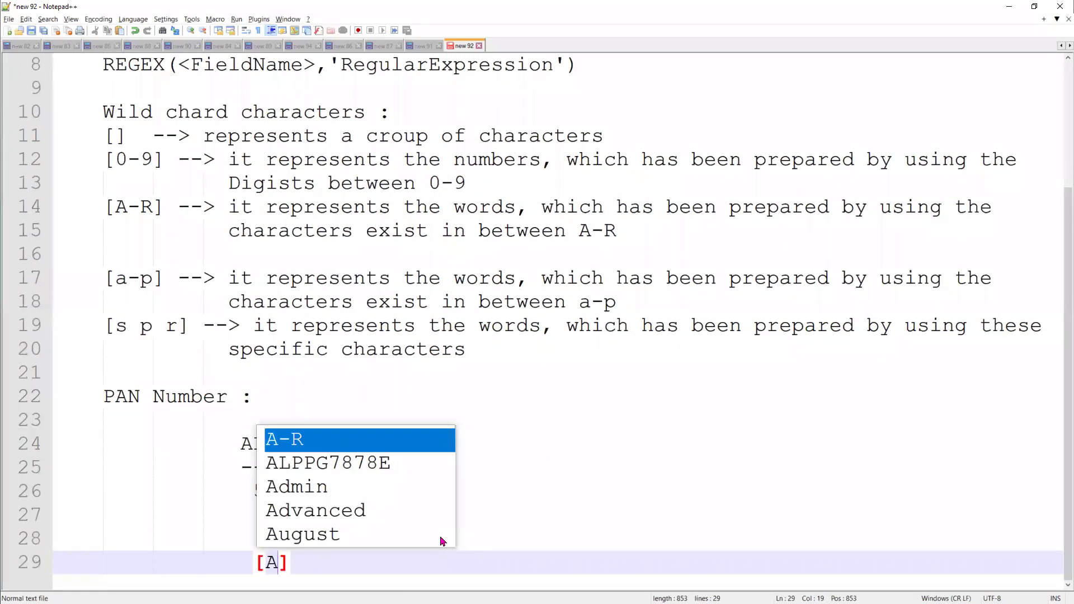
{"action": "type", "text": "-Z"}
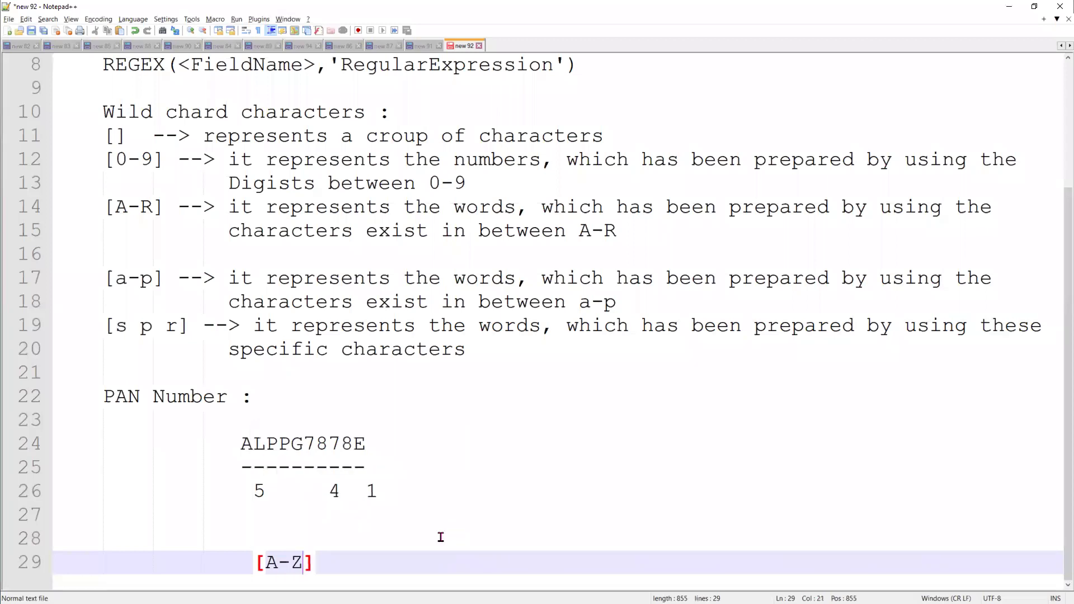
{"action": "type", "text": ", a-z"}
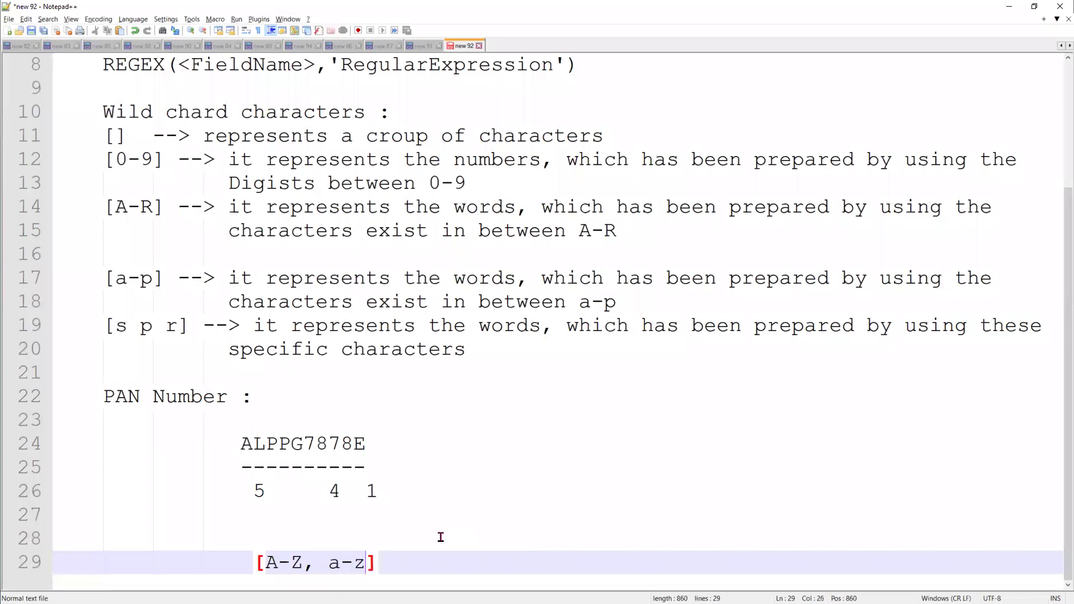
{"action": "key", "text": "Right"}
{"action": "type", "text": "{"}
{"action": "key", "text": "Right"}
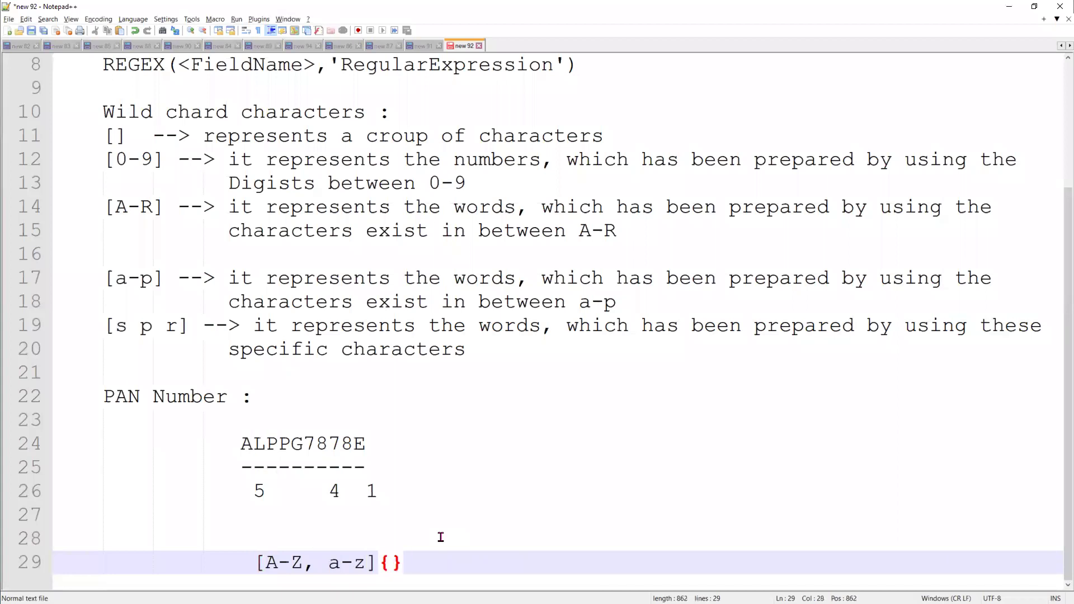
{"action": "type", "text": "5"}
{"action": "left_click_drag", "start_coordinate": [302, 444], "coordinate": [243, 447]}
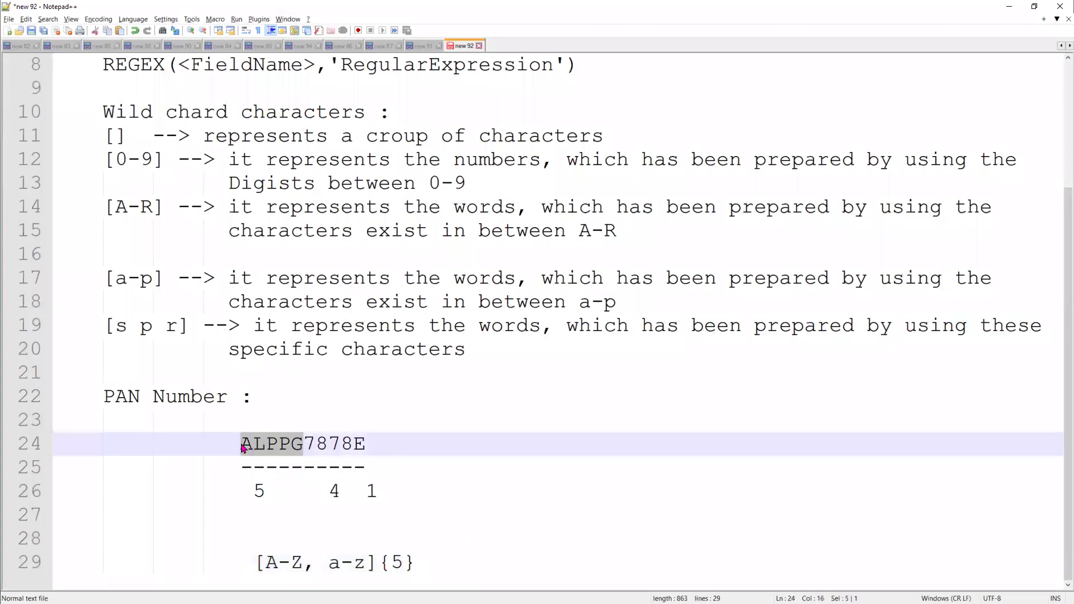
{"action": "left_click_drag", "start_coordinate": [302, 562], "coordinate": [265, 563]}
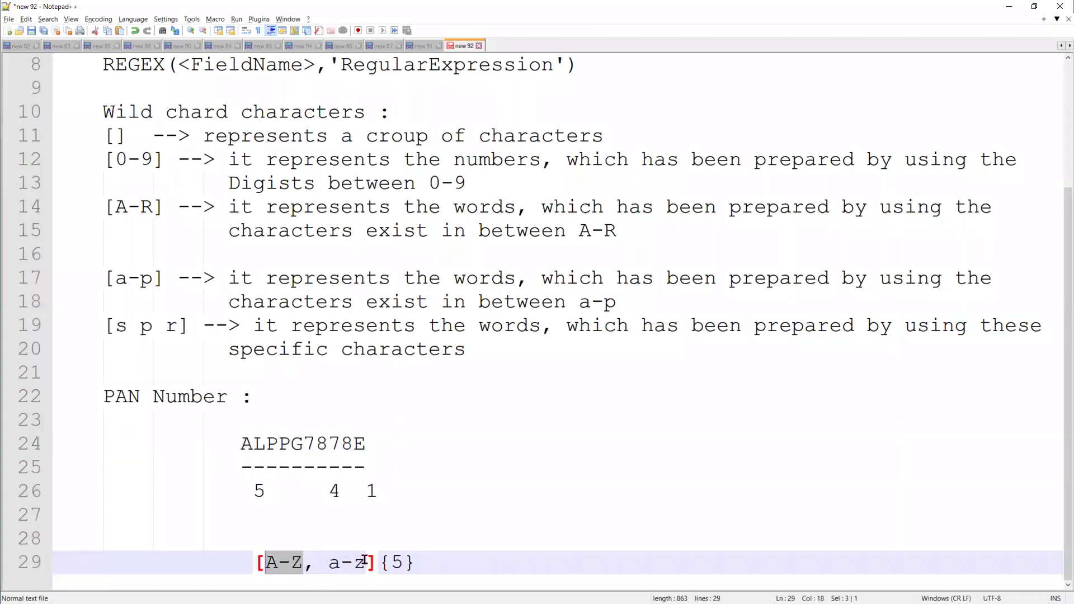
{"action": "left_click_drag", "start_coordinate": [303, 443], "coordinate": [245, 444]}
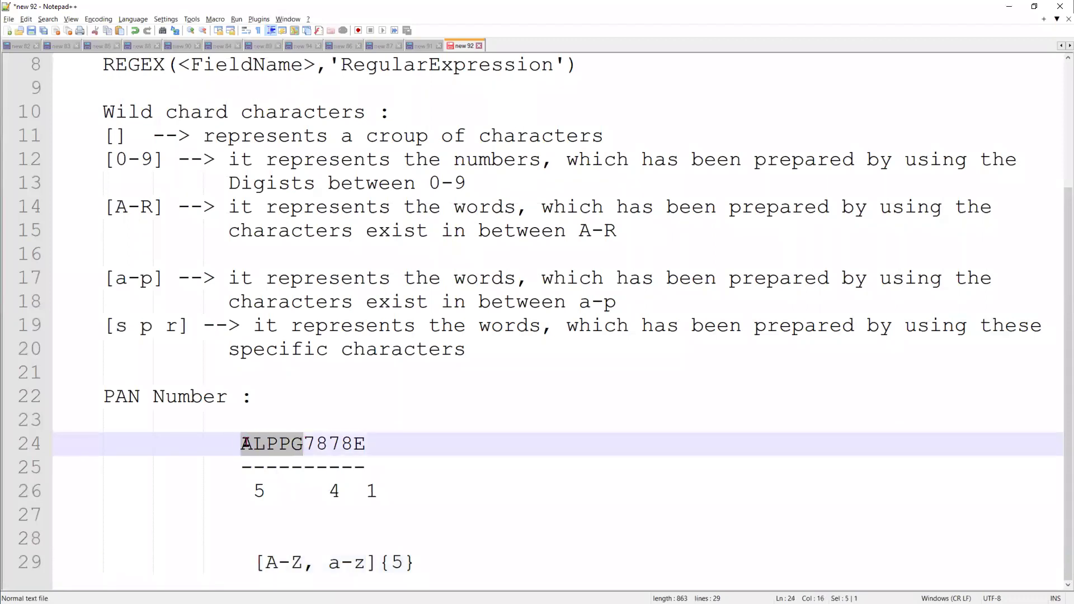
{"action": "left_click", "coordinate": [459, 559]}
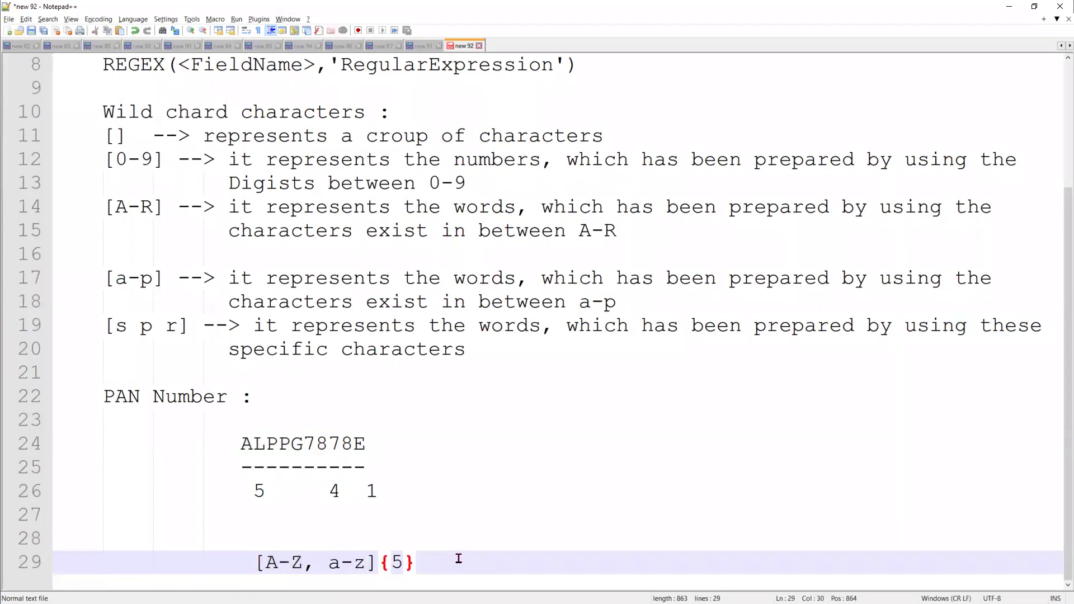
Append [0-9]{4} and the final count {1} to the pattern
{"action": "type", "text": "[]"}
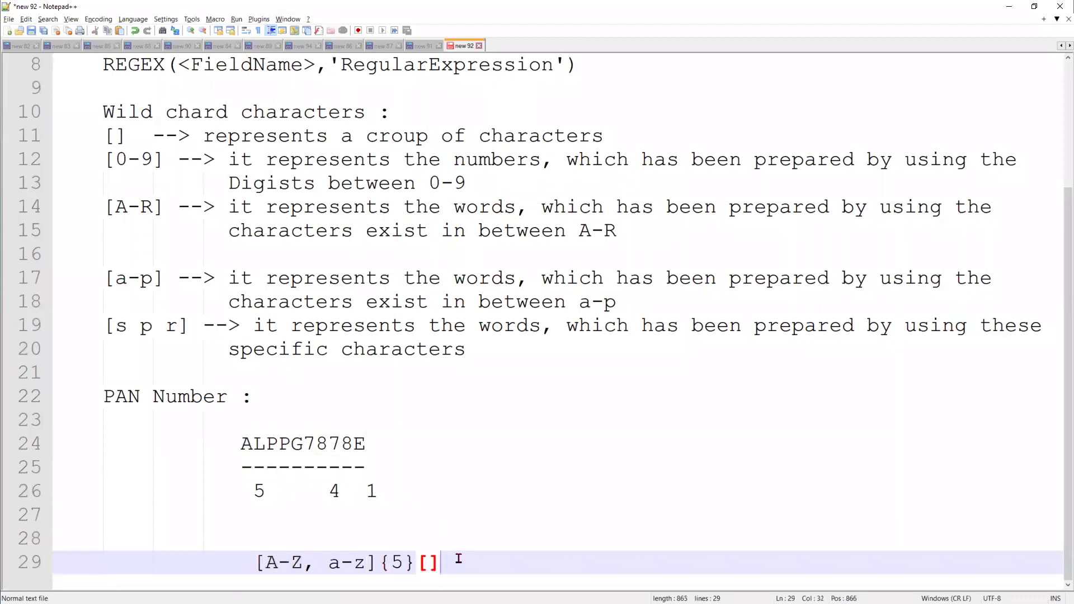
{"action": "type", "text": "{4"}
{"action": "key", "text": "Left"}
{"action": "key", "text": "Left"}
{"action": "key", "text": "Left"}
{"action": "type", "text": "0-9"}
{"action": "left_click", "coordinate": [572, 562]}
{"action": "type", "text": "{}"}
{"action": "key", "text": "Left"}
{"action": "type", "text": "1"}
Insert [A-Z, a-z] before {1} to complete the final-letter group
{"action": "key", "text": "Left"}
{"action": "key", "text": "Left"}
{"action": "type", "text": "[]"}
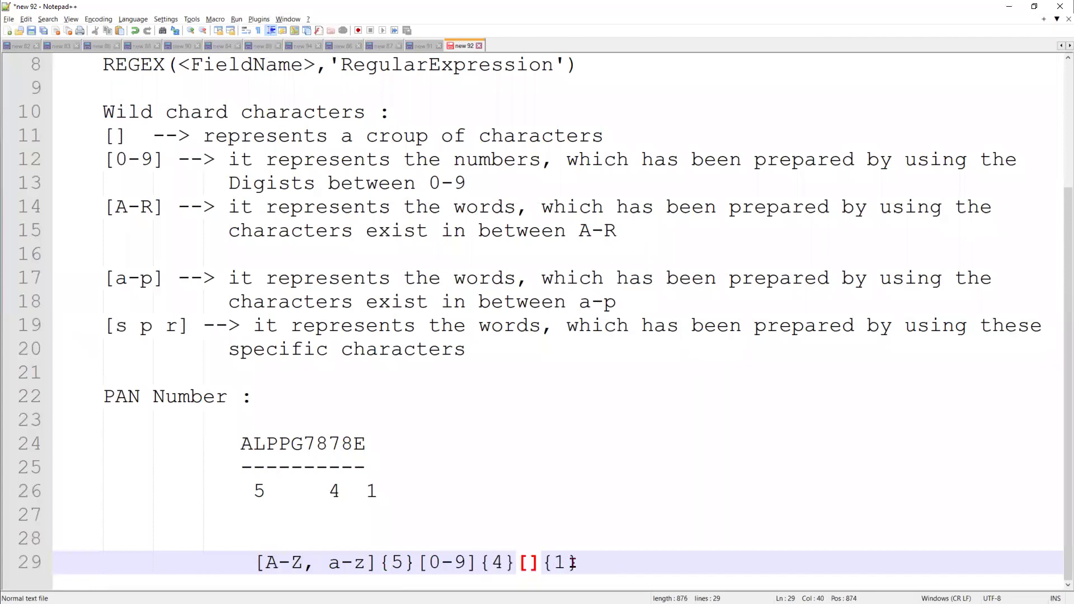
{"action": "key", "text": "Left"}
{"action": "type", "text": "A-"}
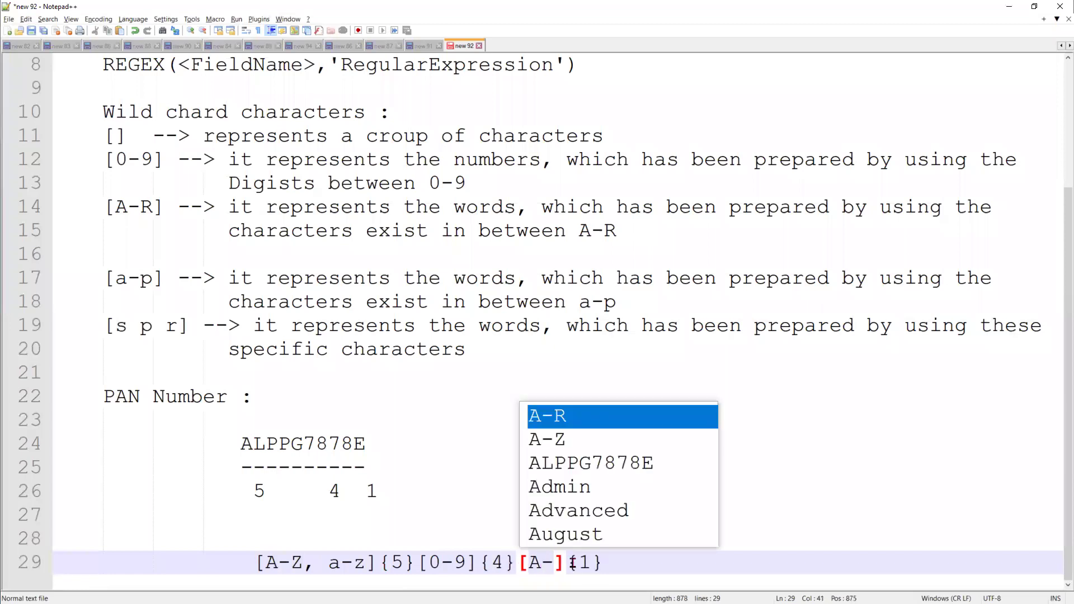
{"action": "key", "text": "Down"}
{"action": "key", "text": "Return"}
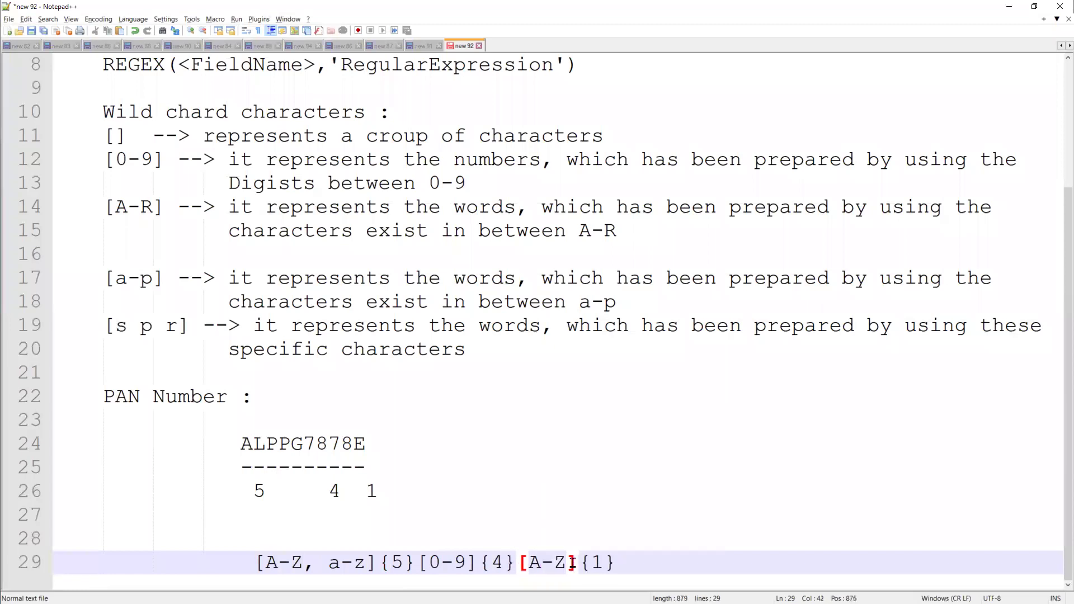
{"action": "type", "text": ", a-z"}
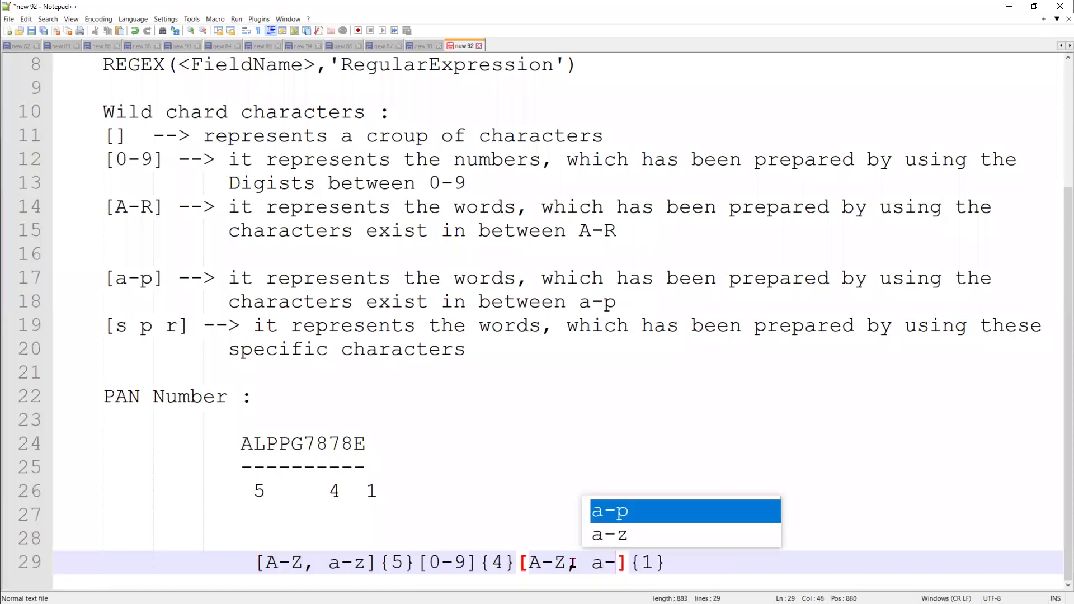
{"action": "left_click", "coordinate": [554, 537]}
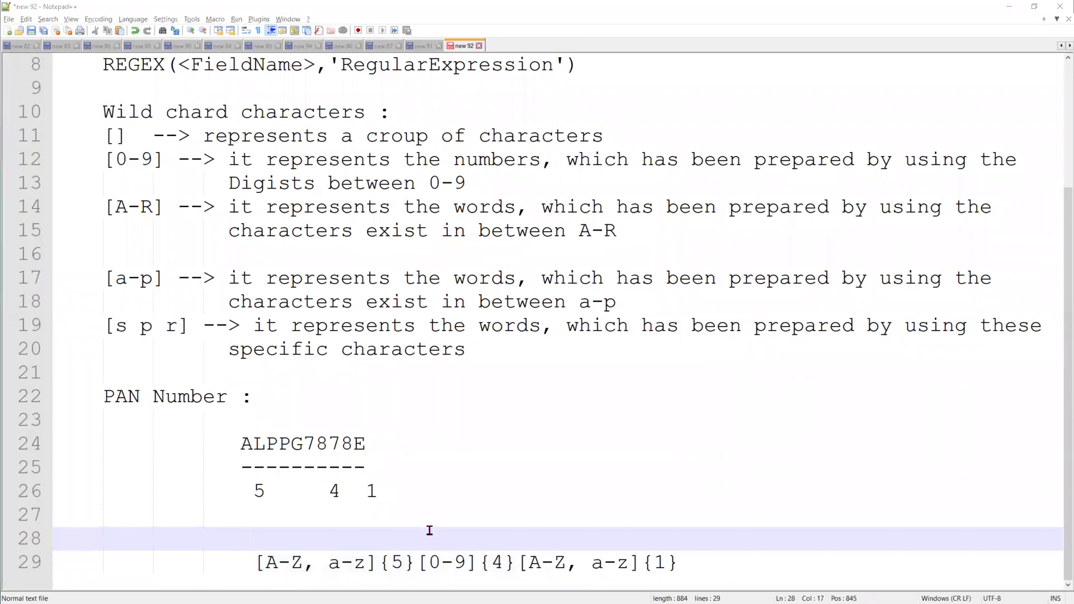
Add a 'Phone Number :' heading with notes on the all-numeric and length checks
{"action": "left_click", "coordinate": [721, 564]}
{"action": "key", "text": "Return"}
{"action": "key", "text": "Return"}
{"action": "key", "text": "Return"}
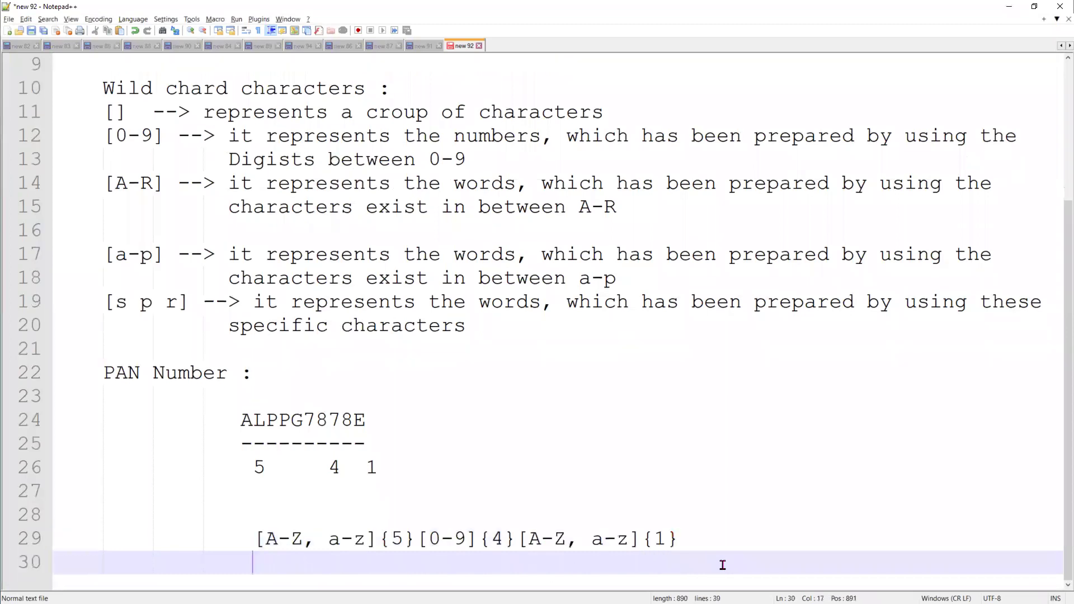
{"action": "key", "text": "BackSpace"}
{"action": "key", "text": "BackSpace"}
{"action": "key", "text": "BackSpace"}
{"action": "type", "text": "Phone Number :"}
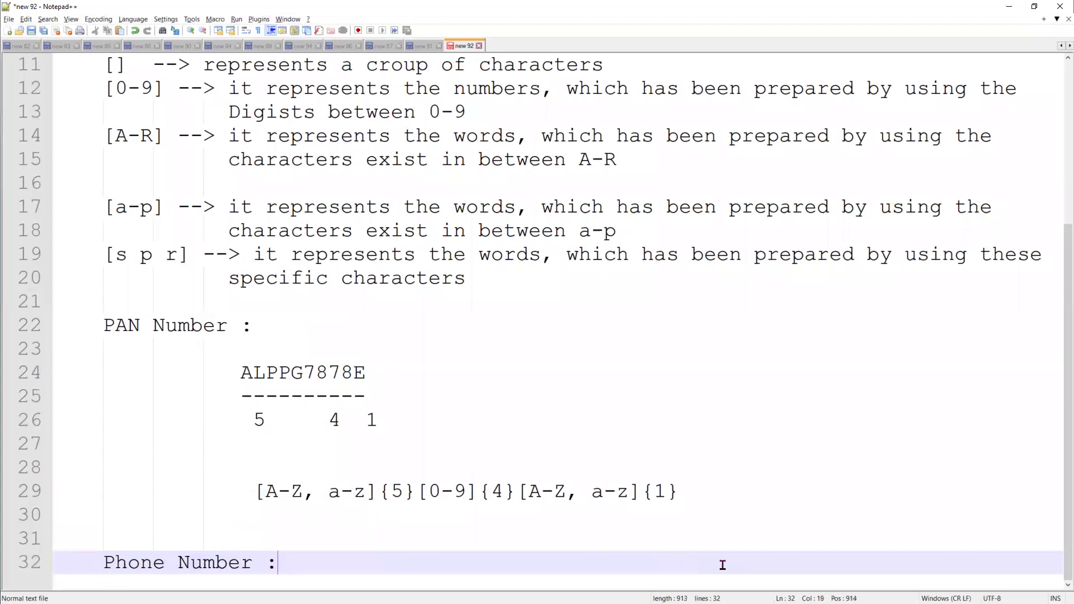
{"action": "key", "text": "Return"}
{"action": "key", "text": "Return"}
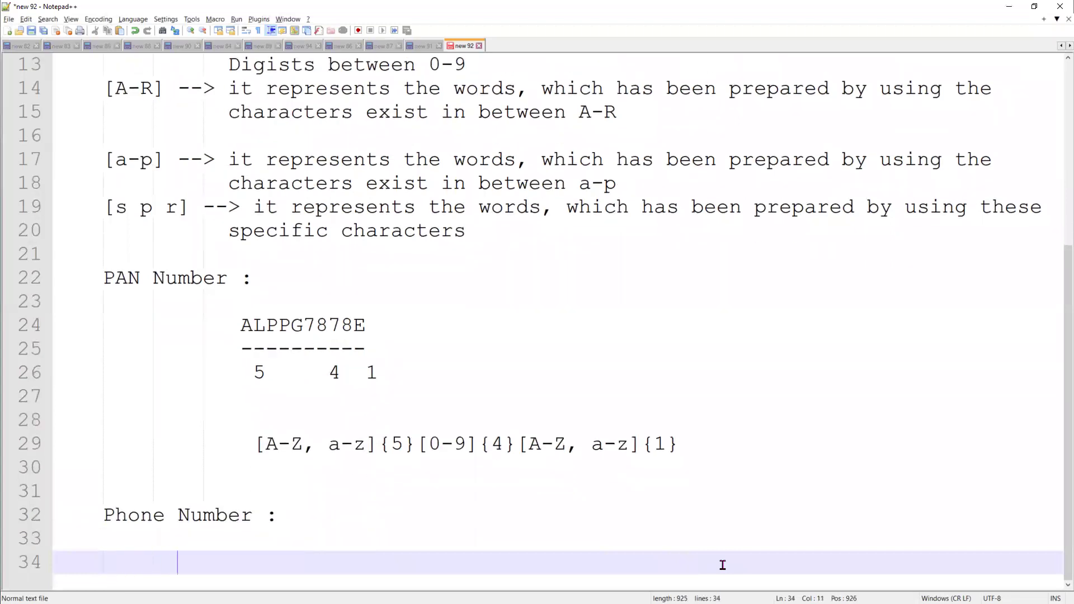
{"action": "type", "text": "is Ph"}
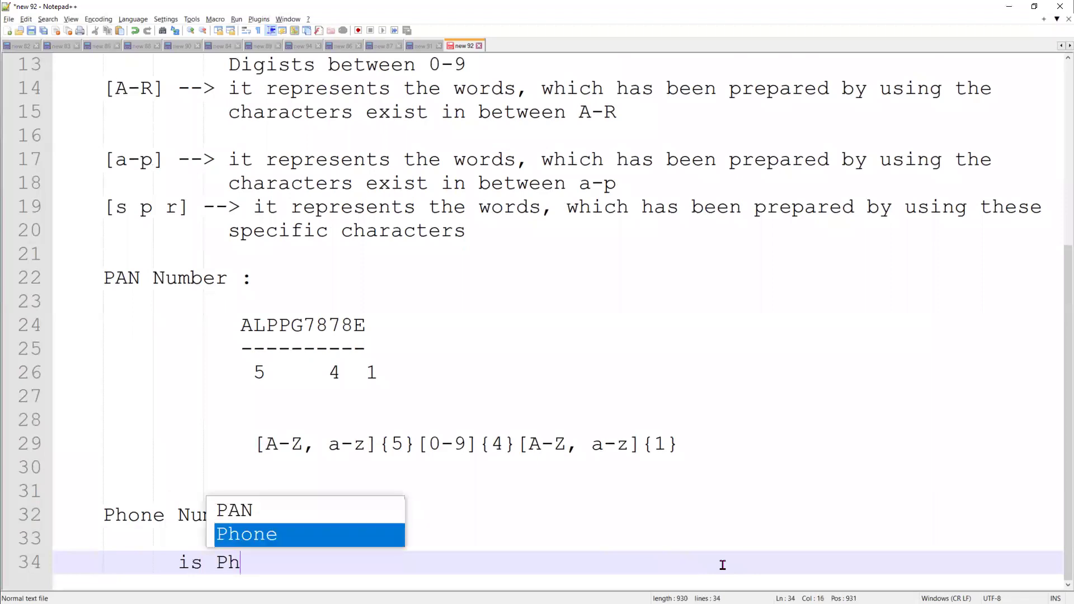
{"action": "type", "text": "one number"}
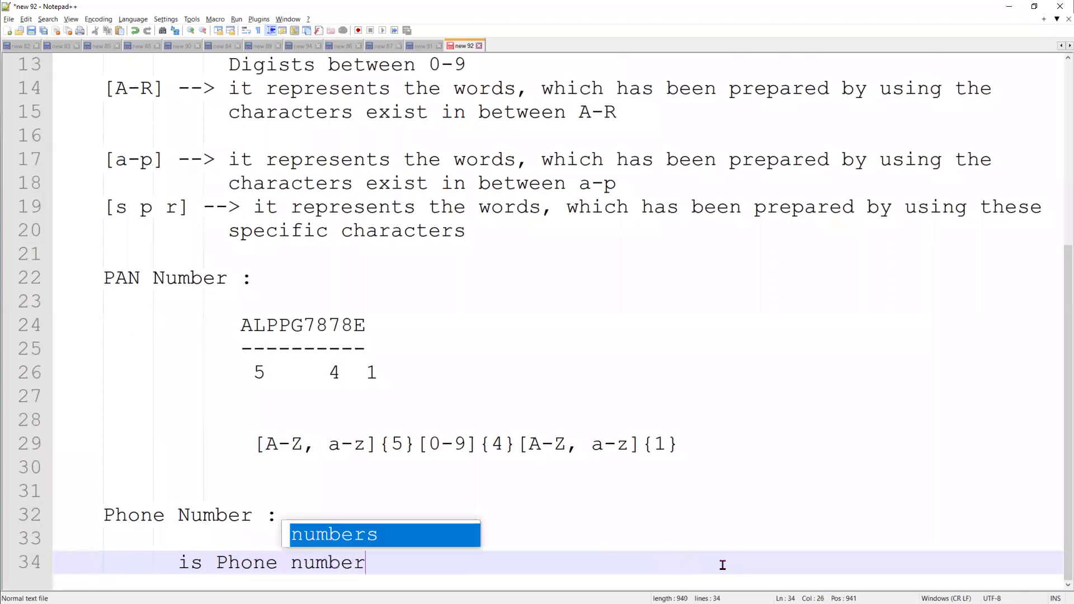
{"action": "type", "text": " : is all num"}
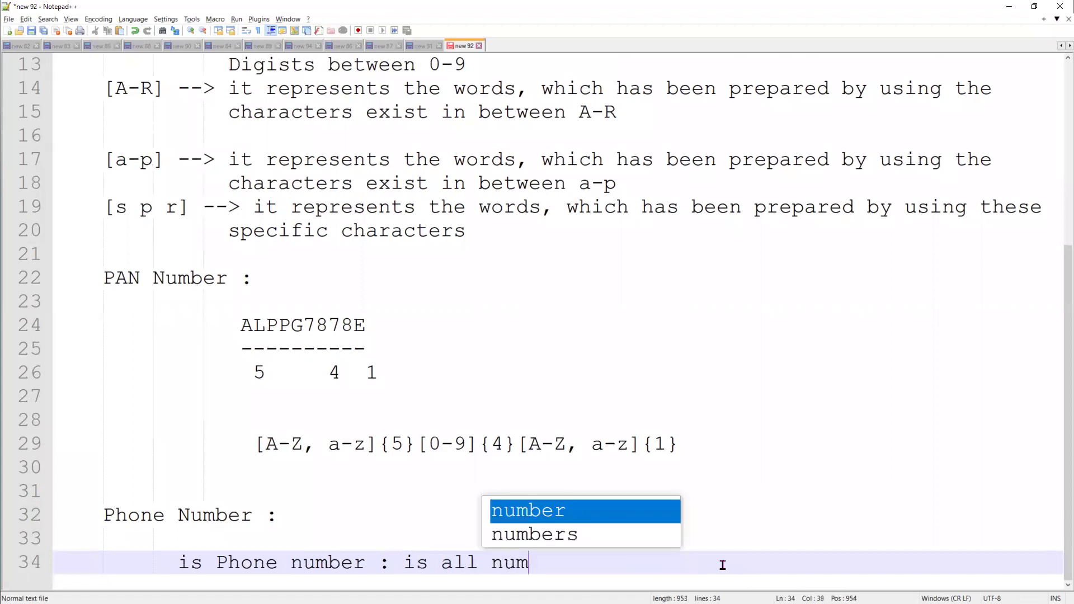
{"action": "type", "text": "er"}
{"action": "type", "text": "ic"}
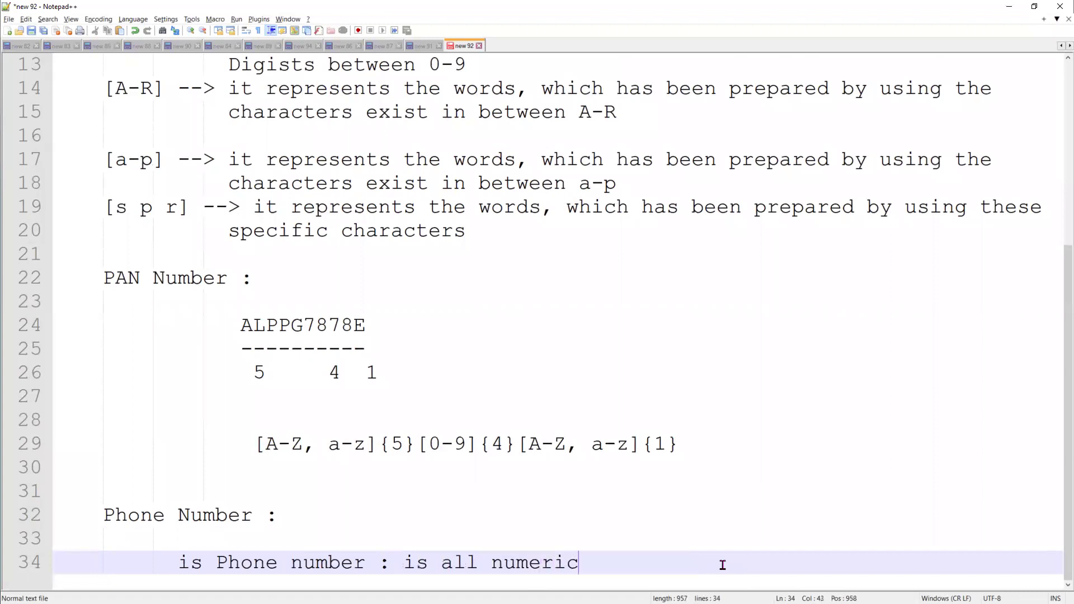
{"action": "type", "text": "e or not ?"}
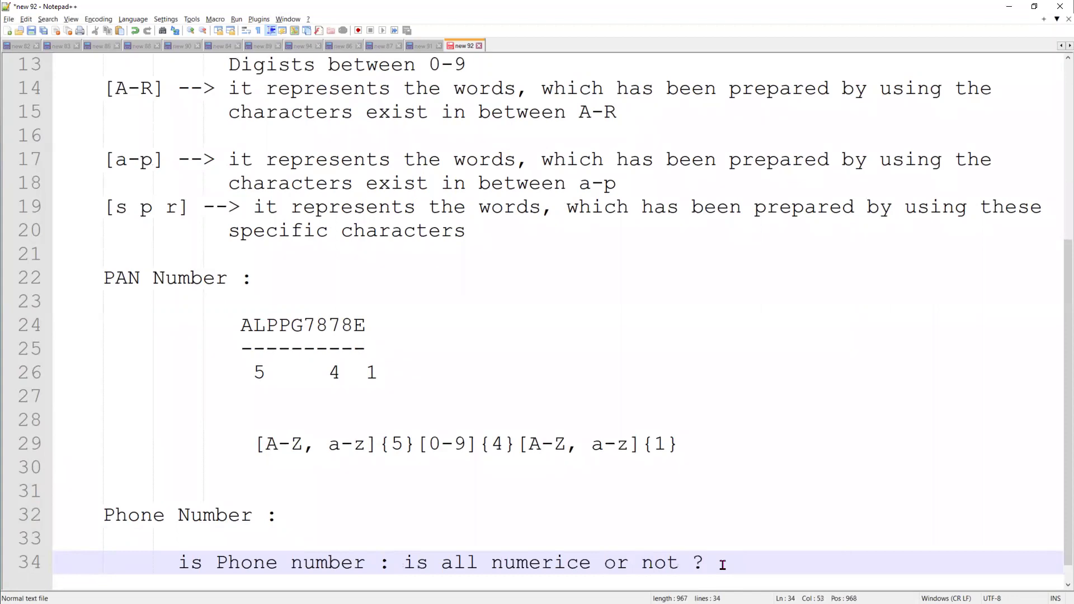
{"action": "key", "text": "Return"}
{"action": "type", "text": "1"}
{"action": "type", "text": "en"}
{"action": "type", "text": "gh"}
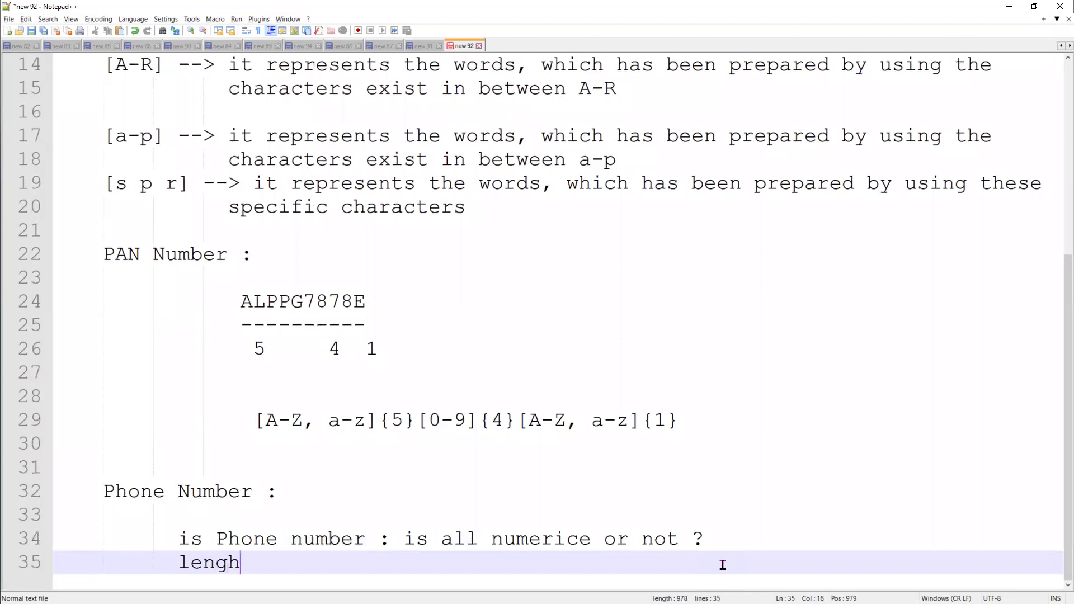
{"action": "key", "text": "Return"}
{"action": "key", "text": "Return"}
Write the phone pattern [0-9]{10} and highlight its 10
{"action": "key", "text": "BackSpace"}
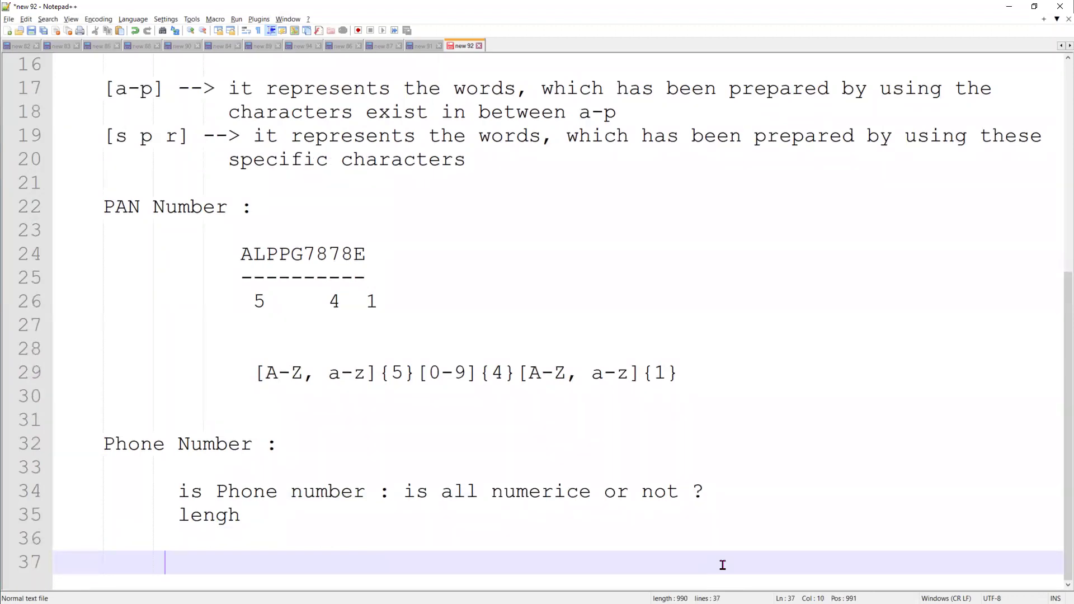
{"action": "type", "text": "[]{}"}
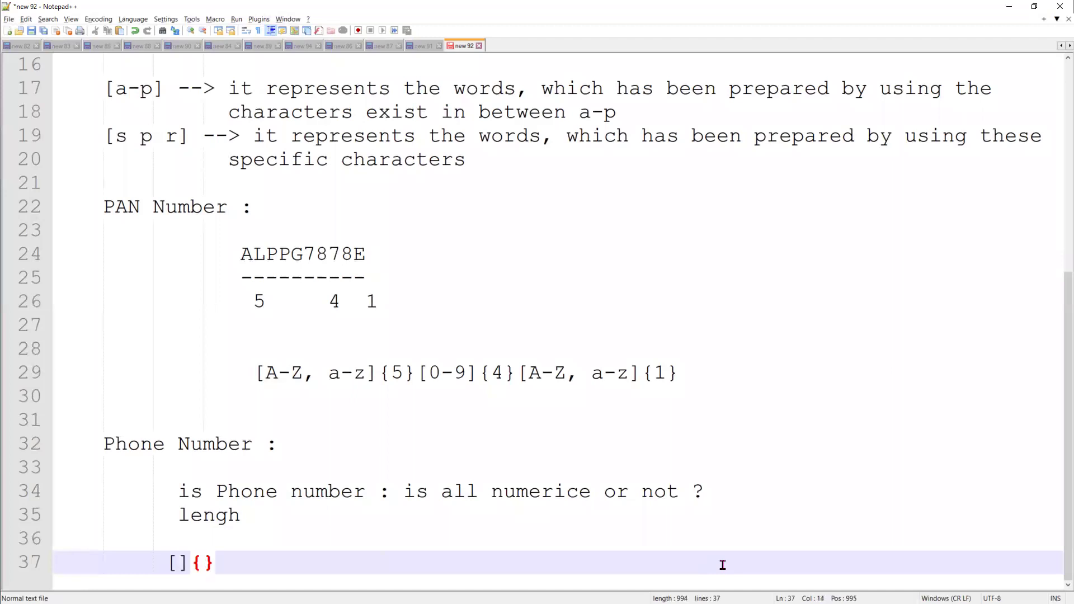
{"action": "type", "text": "10"}
{"action": "key", "text": "Left"}
{"action": "key", "text": "Left"}
{"action": "key", "text": "Left"}
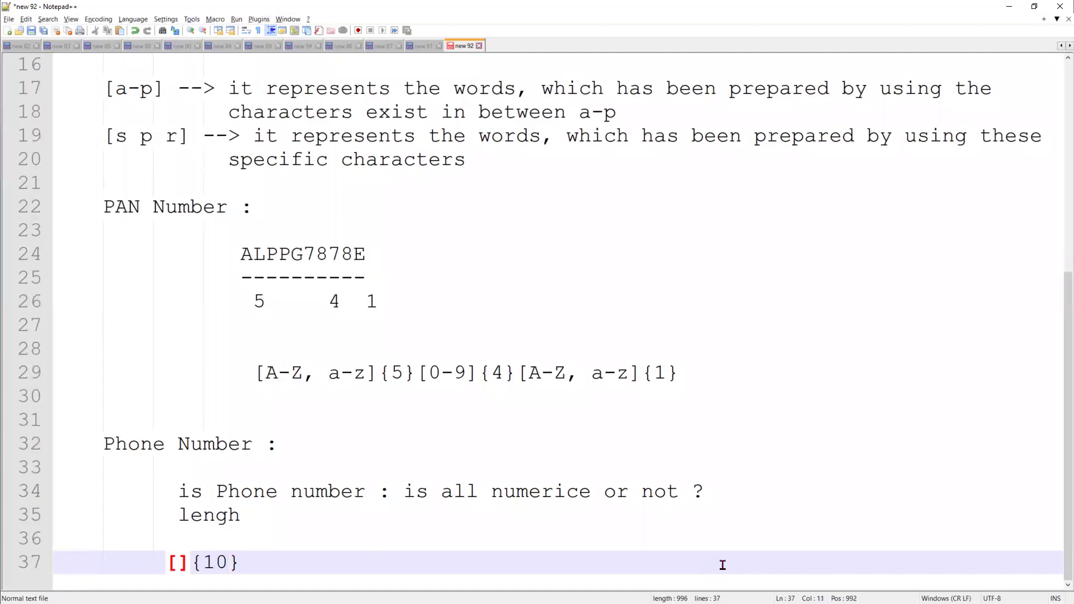
{"action": "type", "text": "0-"}
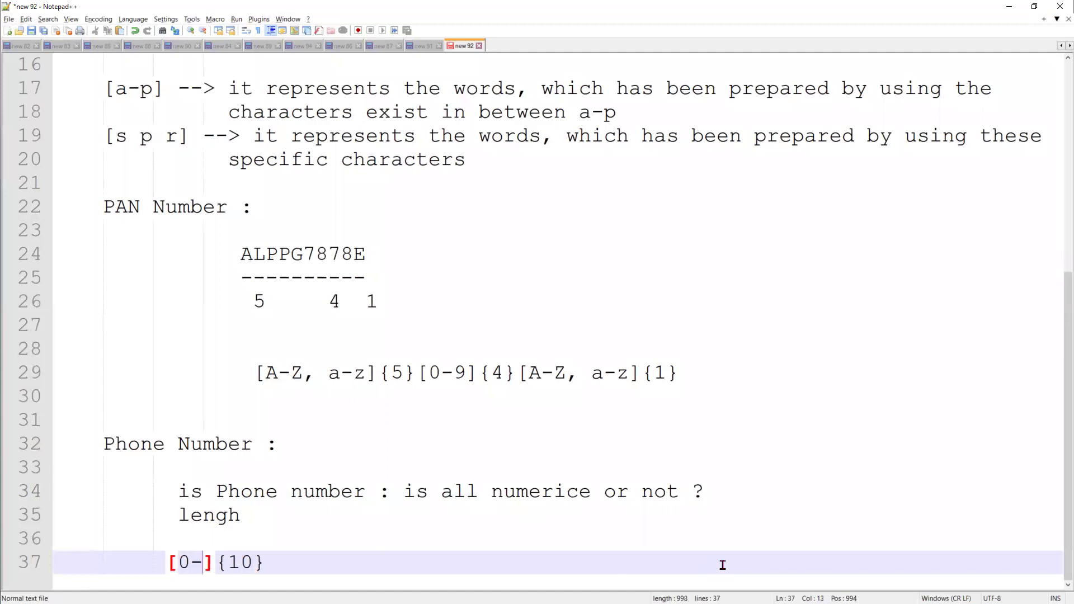
{"action": "type", "text": "9"}
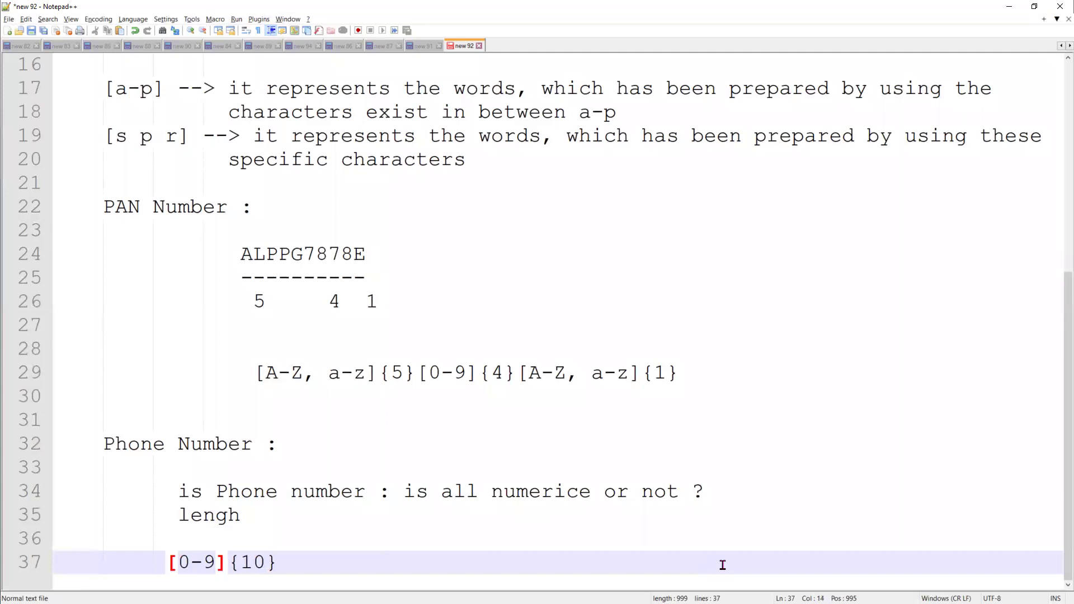
{"action": "double_click", "coordinate": [258, 564]}
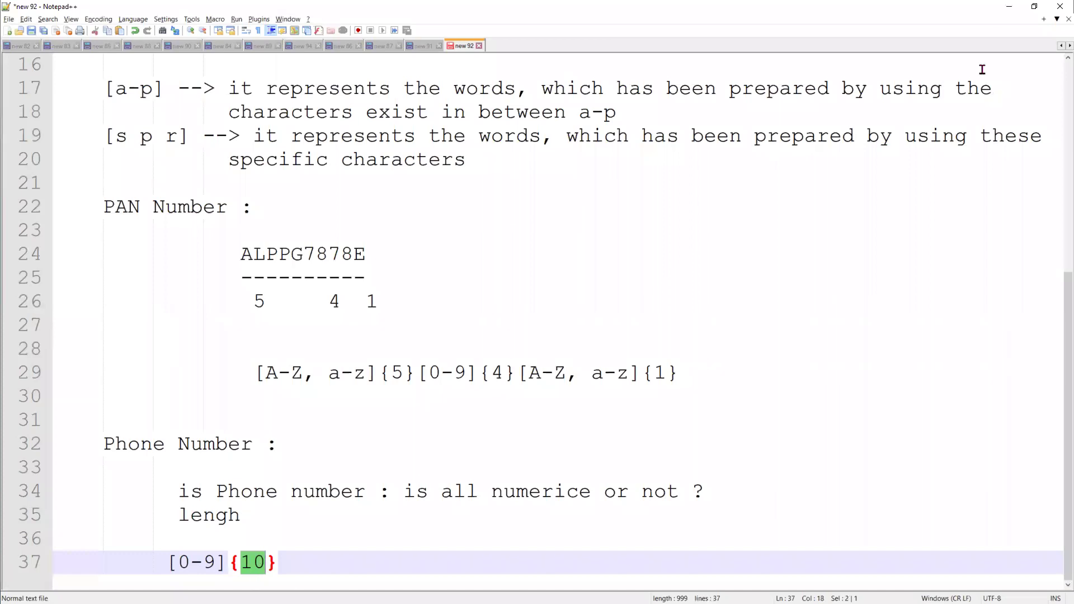
Clear the old phone formula and insert the REGEX function template
{"action": "left_click", "coordinate": [1009, 7]}
{"action": "scroll", "coordinate": [309, 509], "scroll_direction": "down", "scroll_amount": 4}
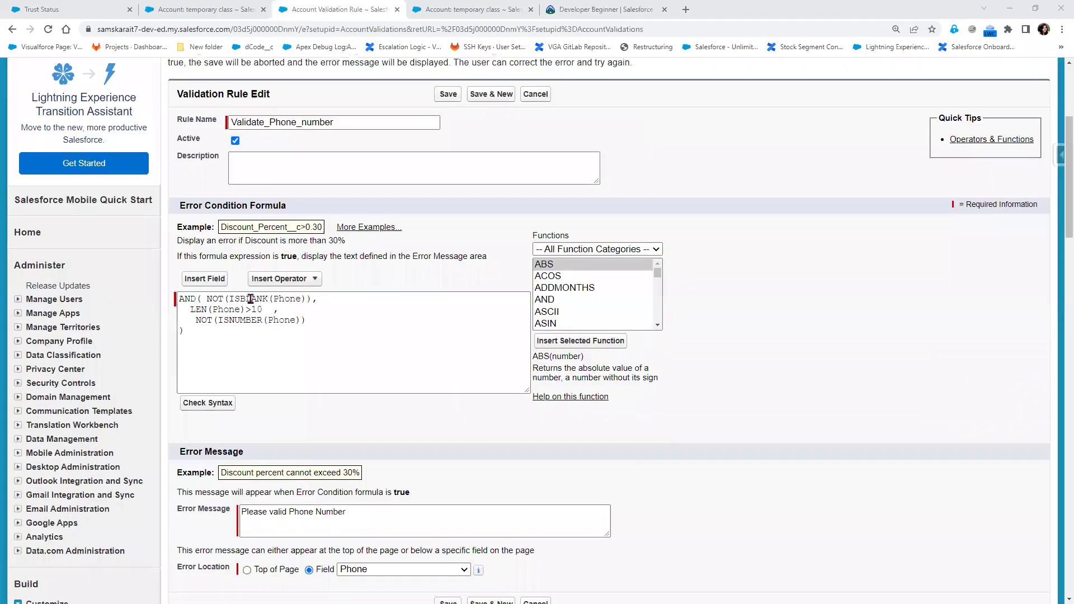
{"action": "left_click_drag", "start_coordinate": [218, 336], "coordinate": [160, 297]}
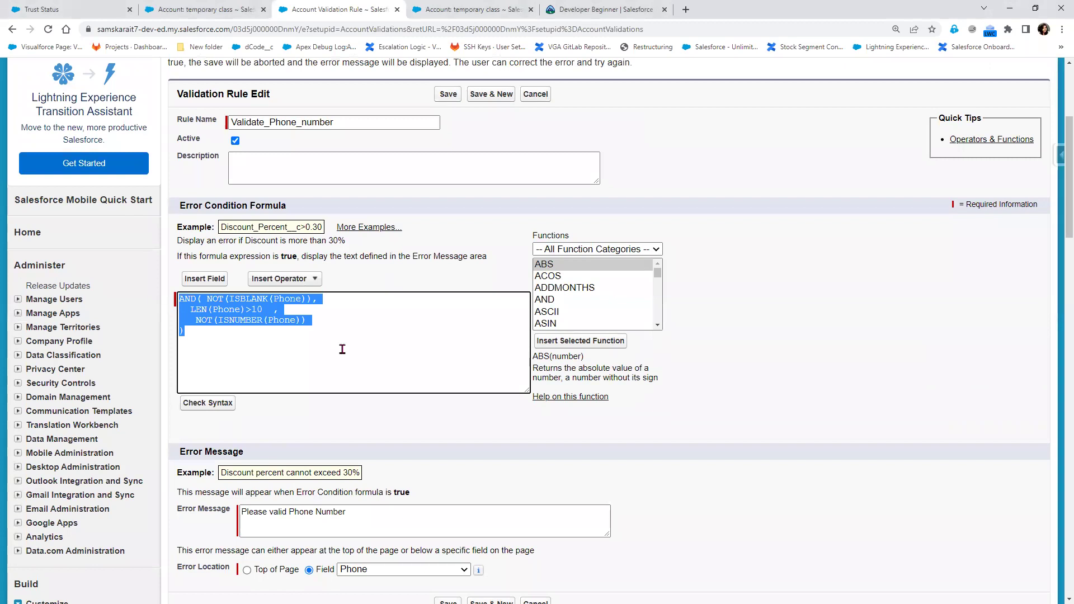
{"action": "key", "text": "BackSpace"}
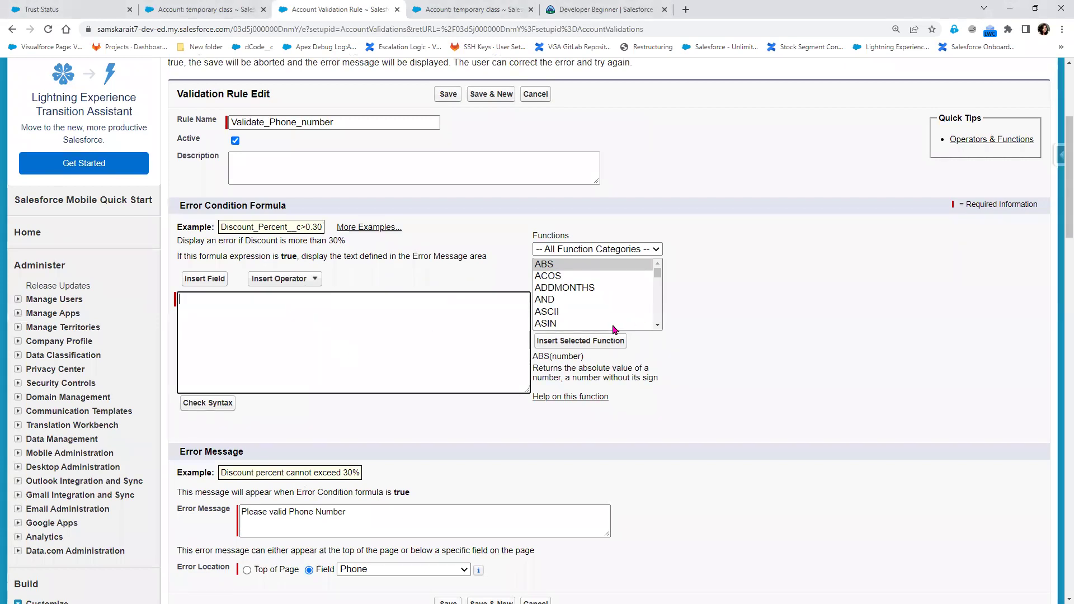
{"action": "scroll", "coordinate": [613, 319], "scroll_direction": "down", "scroll_amount": 9}
{"action": "scroll", "coordinate": [607, 316], "scroll_direction": "down", "scroll_amount": 10}
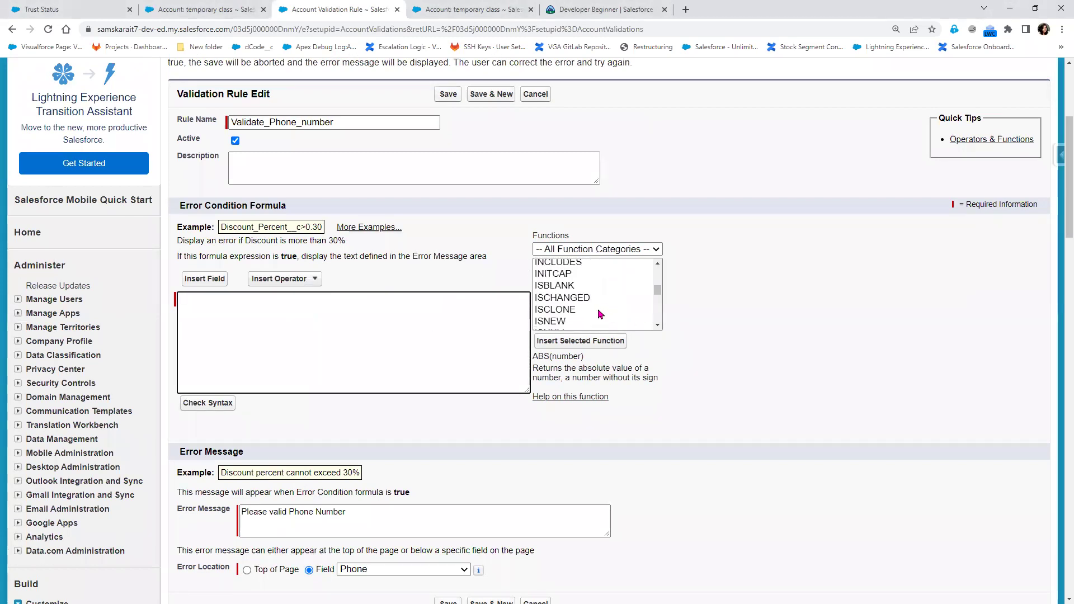
{"action": "scroll", "coordinate": [600, 314], "scroll_direction": "down", "scroll_amount": 5}
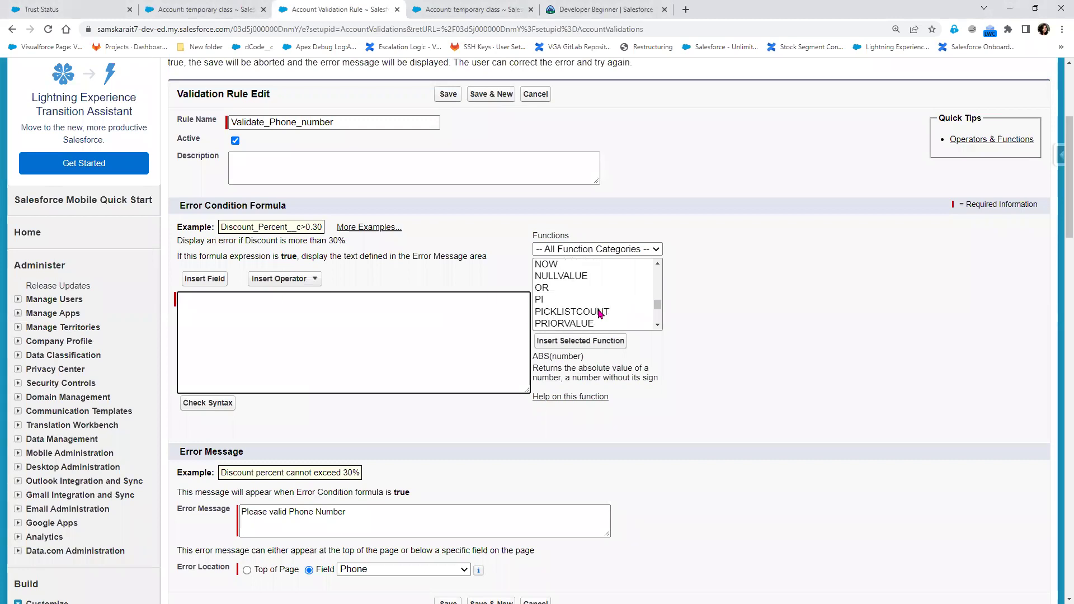
{"action": "left_click", "coordinate": [560, 266]}
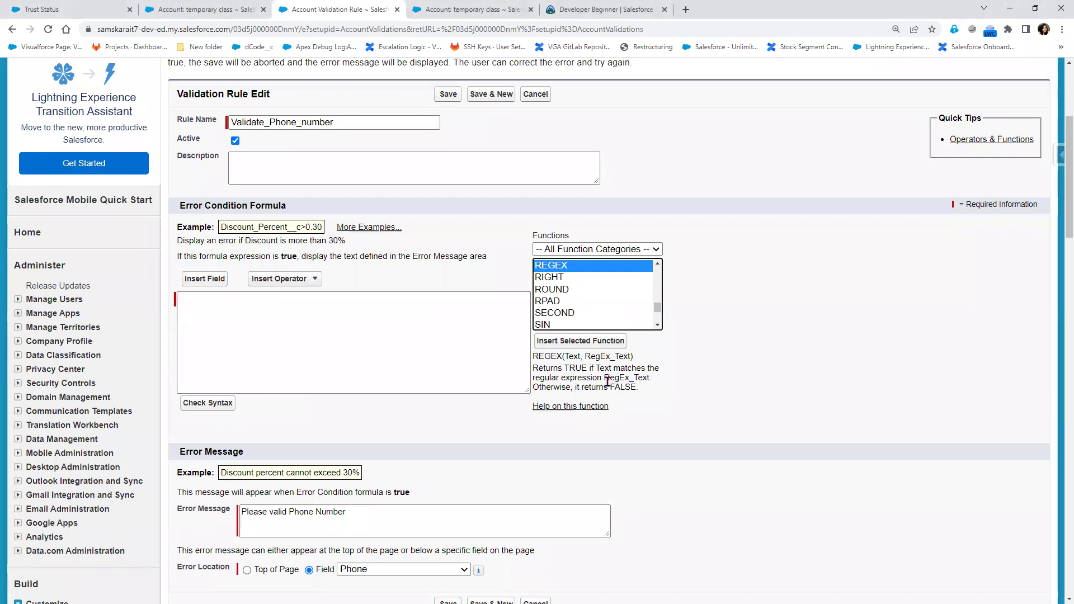
{"action": "left_click", "coordinate": [600, 347]}
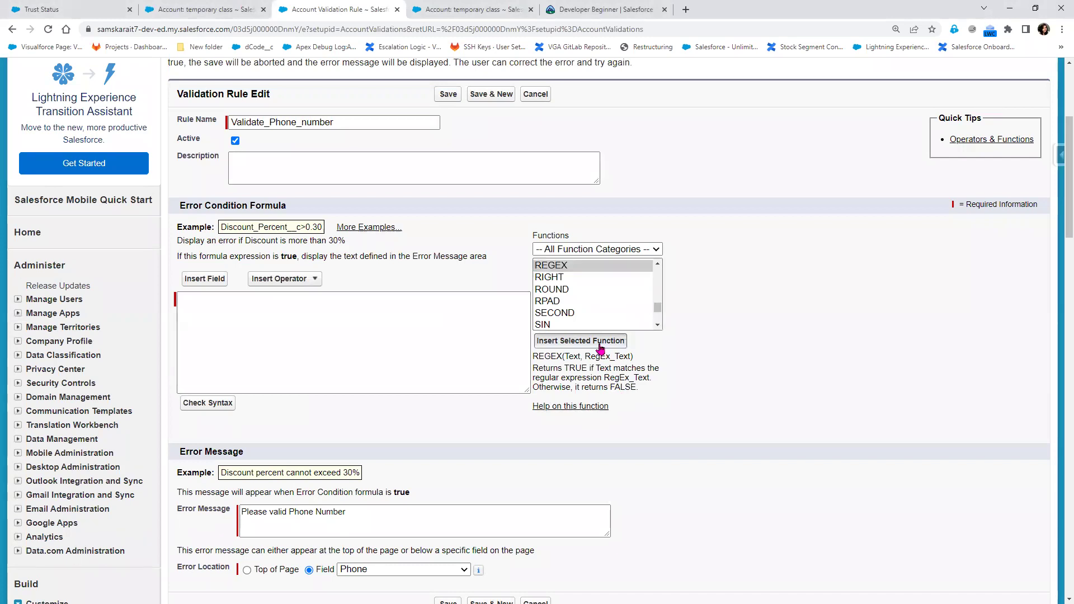
Fill REGEX with Phone and '[0-9]{10}', then check the syntax
{"action": "double_click", "coordinate": [230, 299]}
{"action": "type", "text": "Phone"}
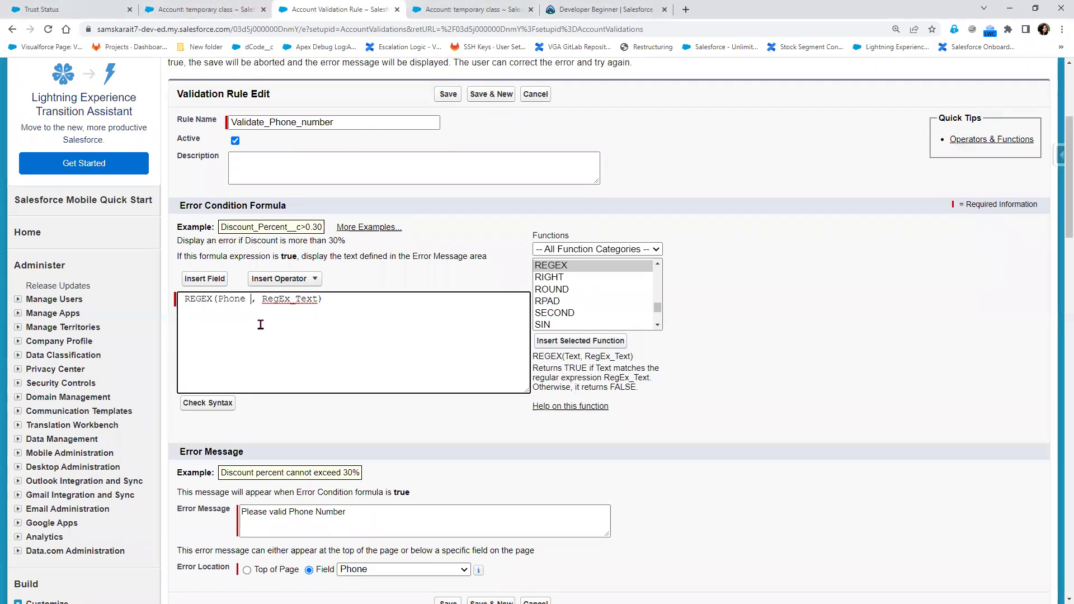
{"action": "key", "text": "Right"}
{"action": "key", "text": "shift+Right"}
{"action": "key", "text": "shift+Right"}
{"action": "key", "text": "shift+Right"}
{"action": "key", "text": "shift+Right"}
{"action": "key", "text": "shift+Right"}
{"action": "key", "text": "shift+Right"}
{"action": "key", "text": "BackSpace"}
{"action": "type", "text": "[]"}
{"action": "type", "text": "0-9"}
{"action": "key", "text": "Right"}
{"action": "type", "text": "'"}
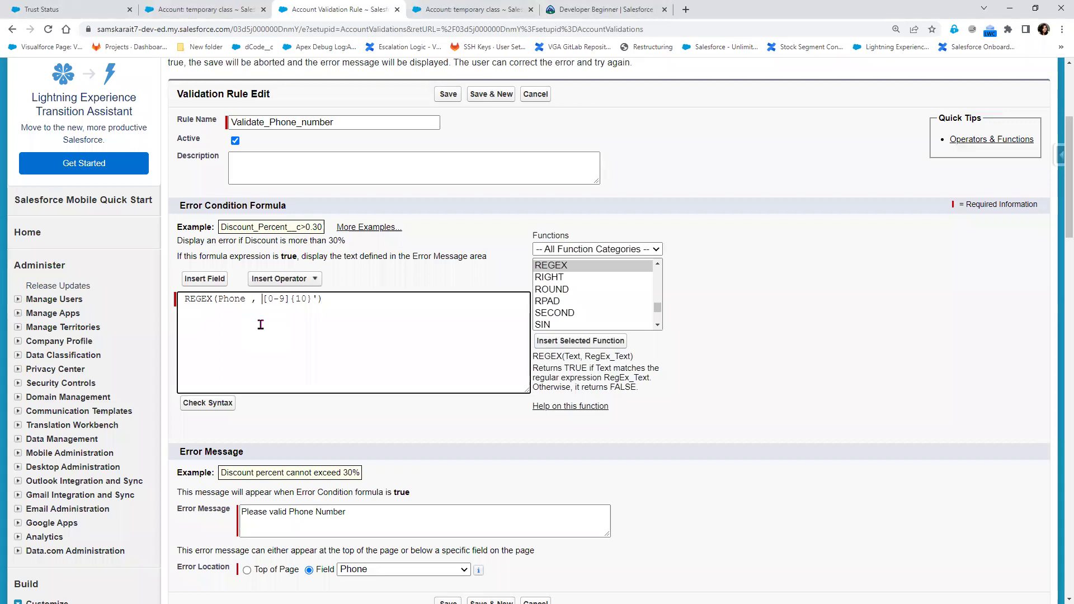
{"action": "type", "text": "'"}
{"action": "left_click", "coordinate": [203, 403]}
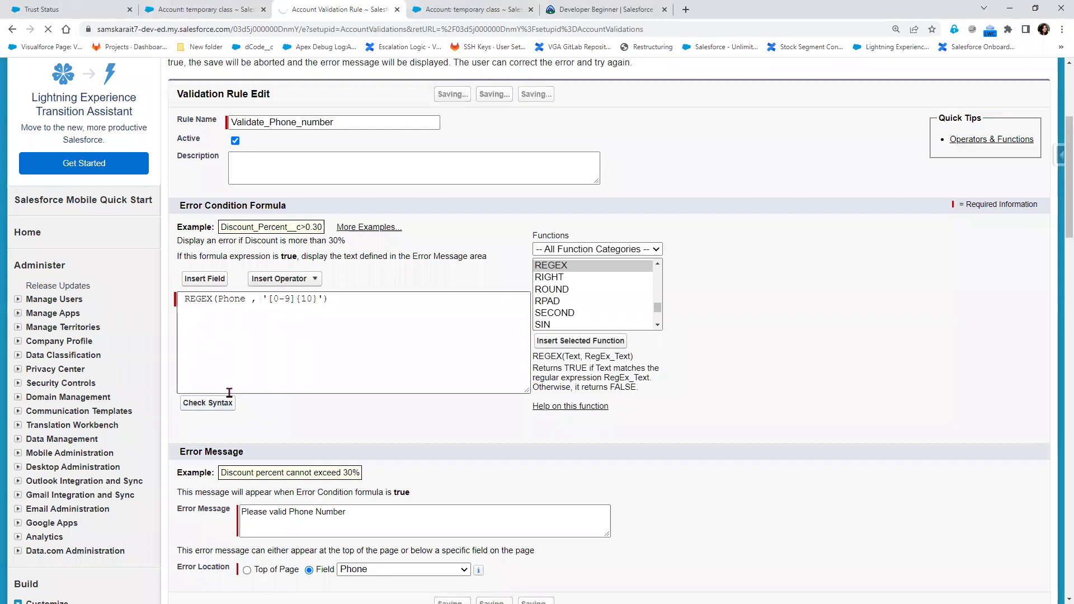
Save the validation rule and test it by saving the temporary class account
{"action": "scroll", "coordinate": [416, 415], "scroll_direction": "down", "scroll_amount": 7}
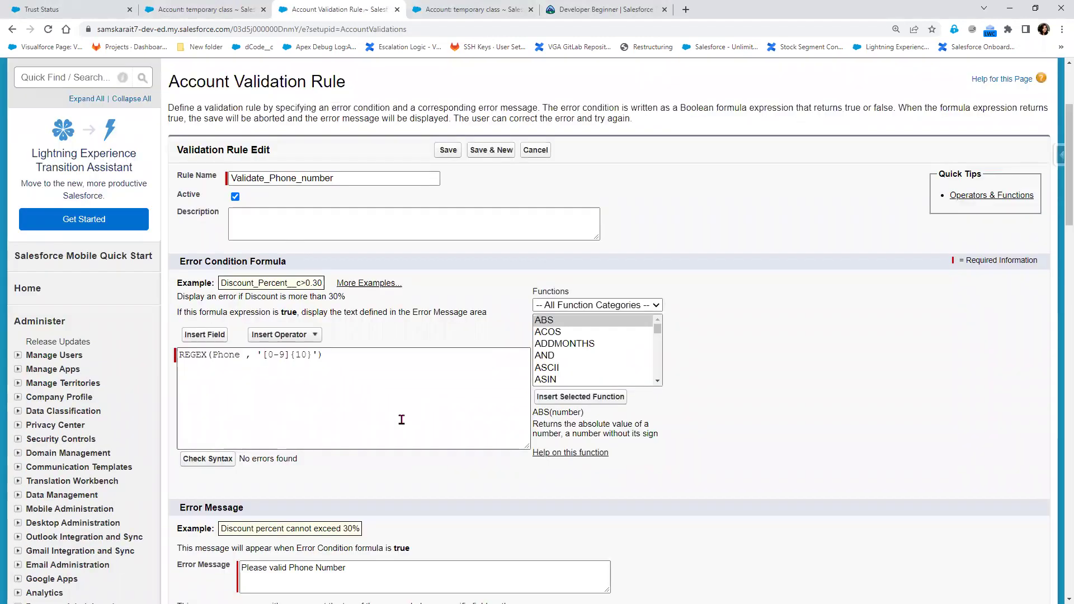
{"action": "left_click", "coordinate": [448, 437]}
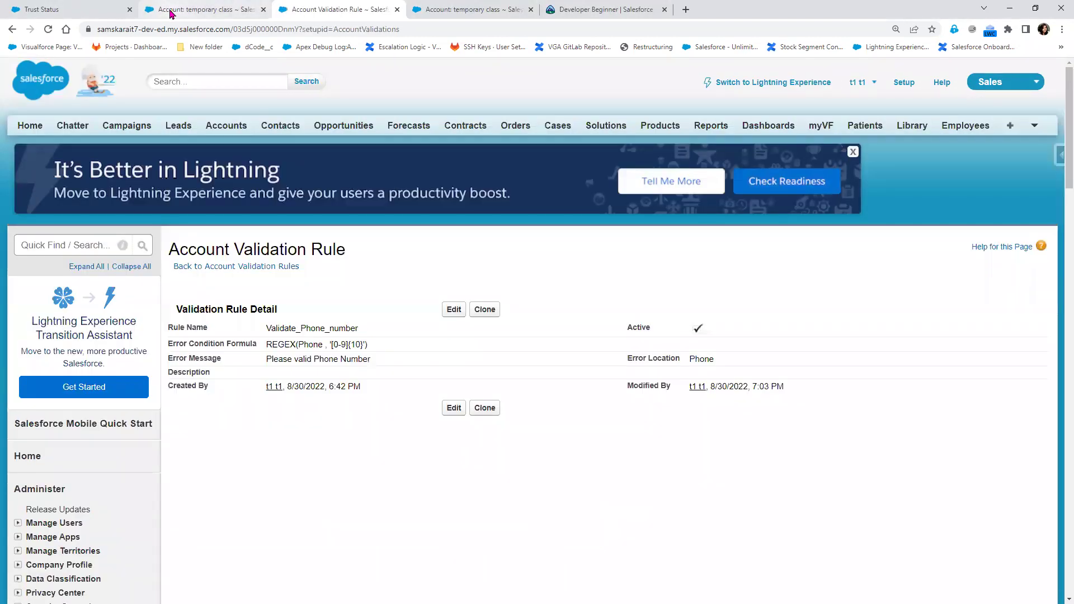
{"action": "left_click", "coordinate": [195, 9]}
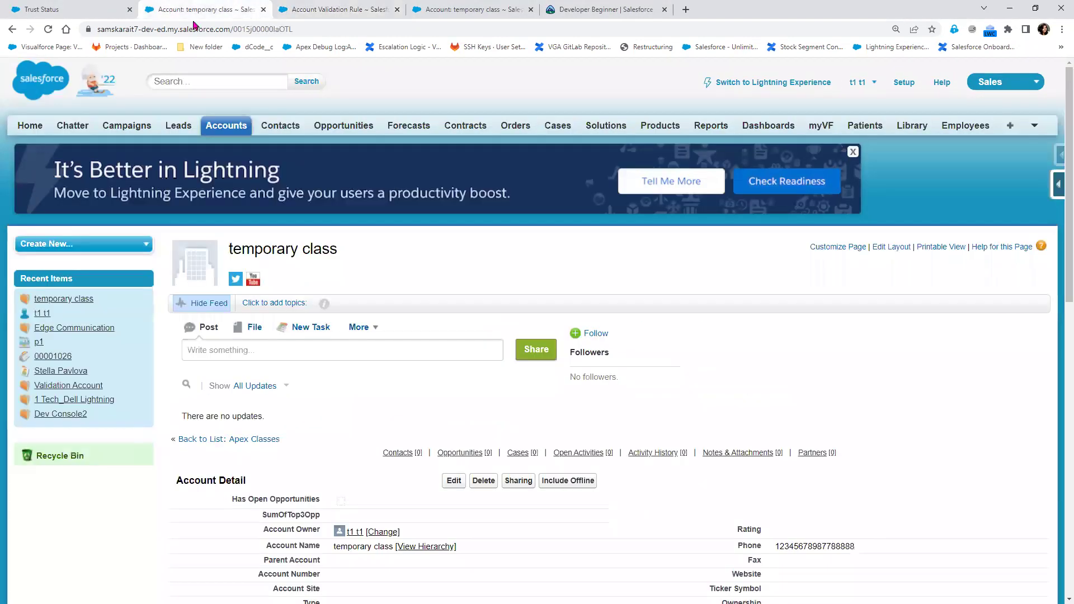
{"action": "left_click", "coordinate": [454, 480]}
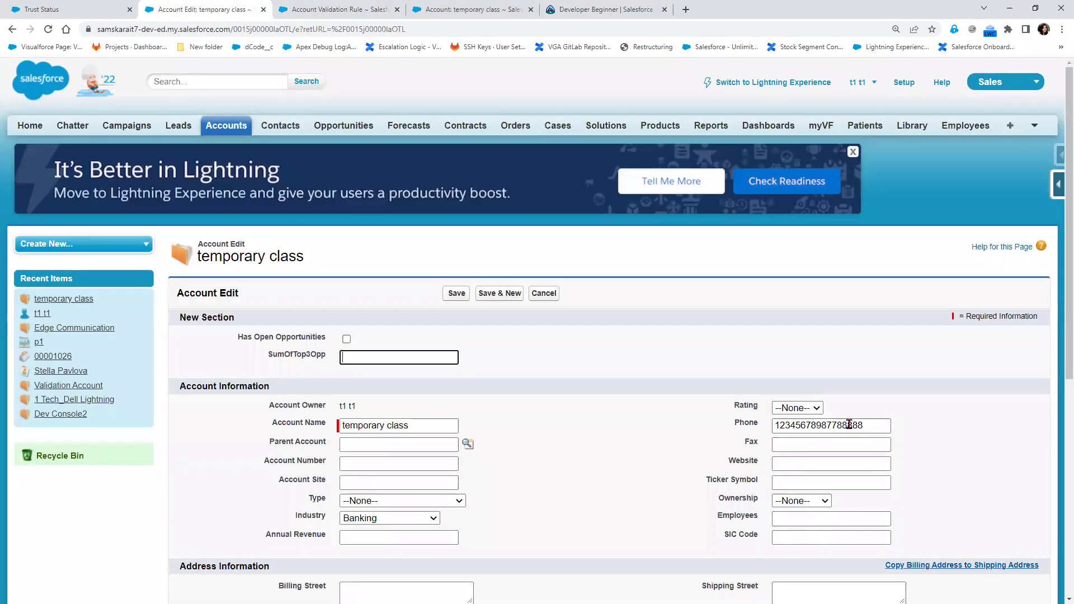
{"action": "left_click", "coordinate": [458, 297]}
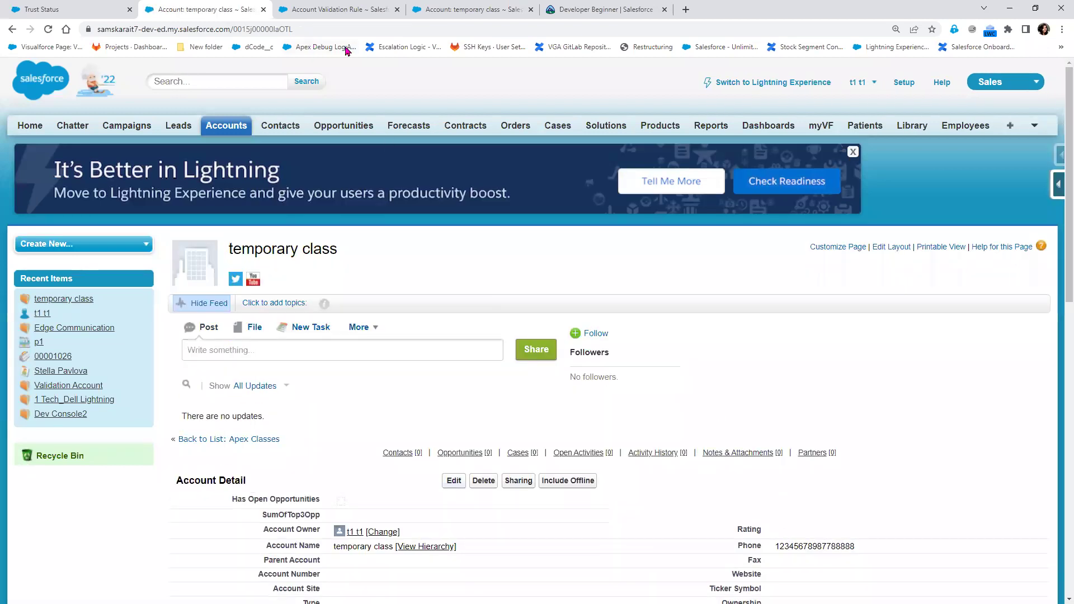
Trim the account's phone number to ten digits and save the account
{"action": "left_click", "coordinate": [340, 6]}
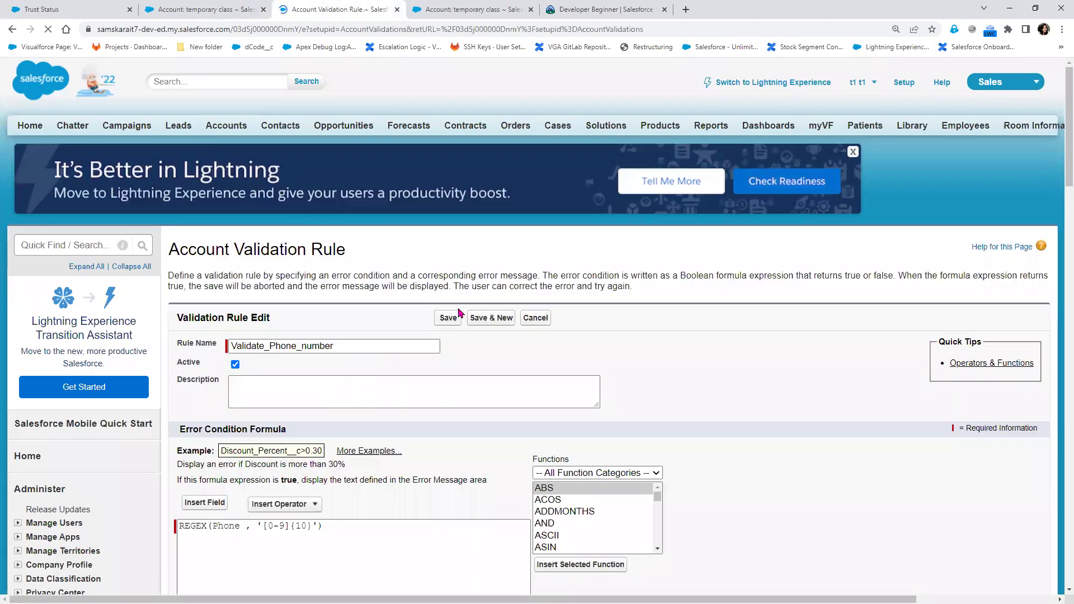
{"action": "scroll", "coordinate": [218, 390], "scroll_direction": "down", "scroll_amount": 3}
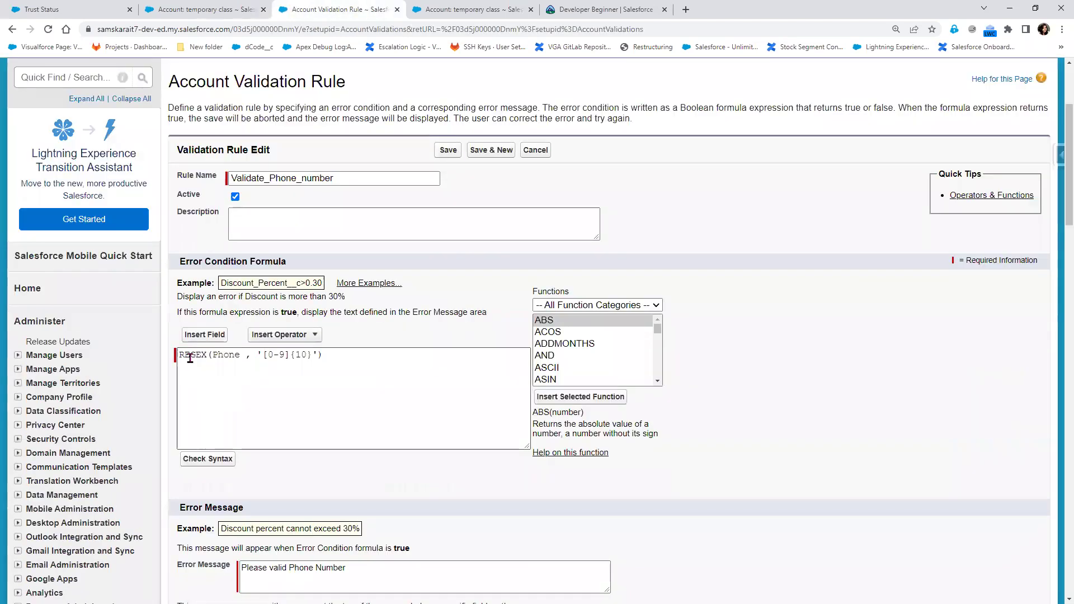
{"action": "left_click", "coordinate": [227, 13]}
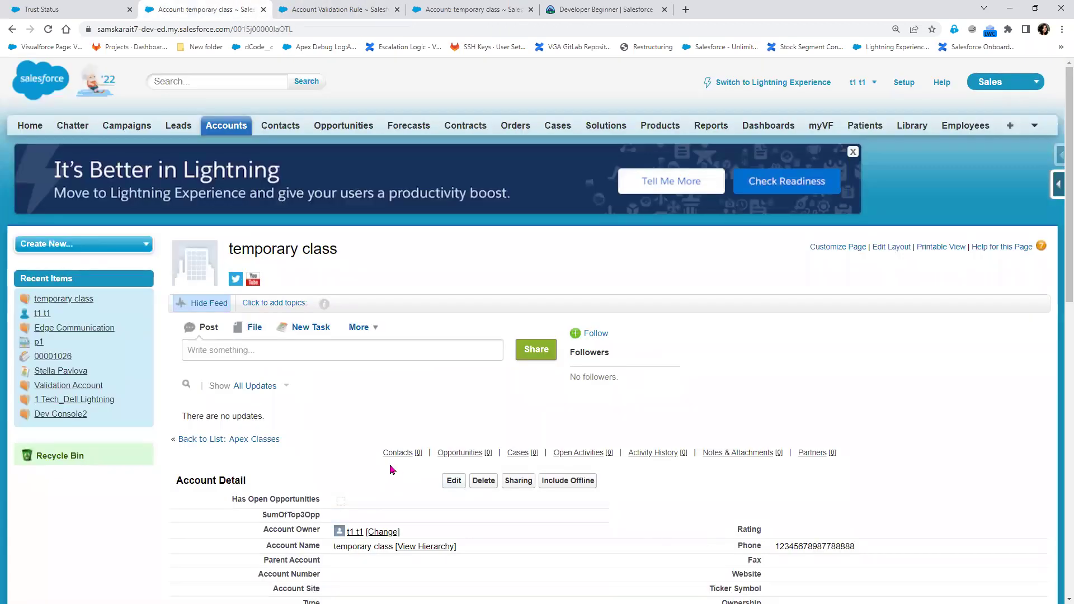
{"action": "left_click", "coordinate": [454, 480]}
{"action": "scroll", "coordinate": [740, 513], "scroll_direction": "down", "scroll_amount": 2}
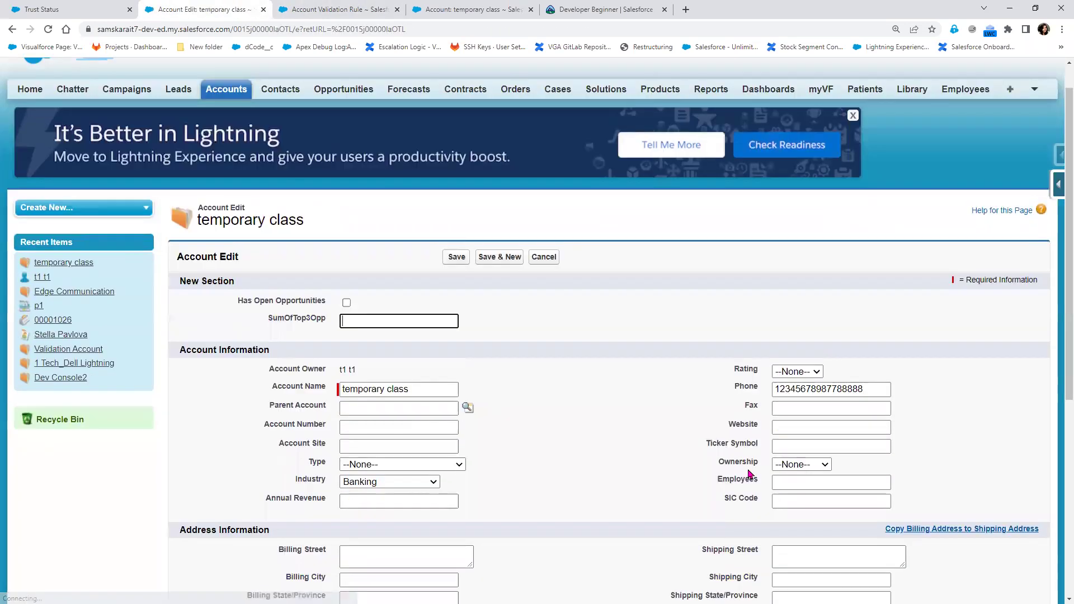
{"action": "left_click_drag", "start_coordinate": [826, 312], "coordinate": [918, 333]}
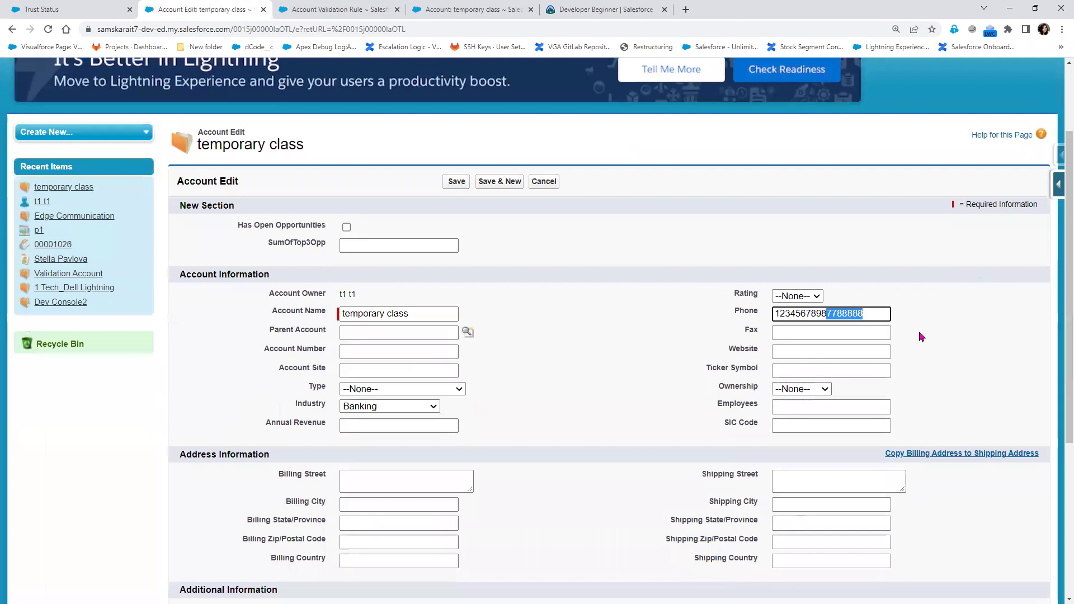
{"action": "key", "text": "BackSpace"}
{"action": "left_click", "coordinate": [458, 184]}
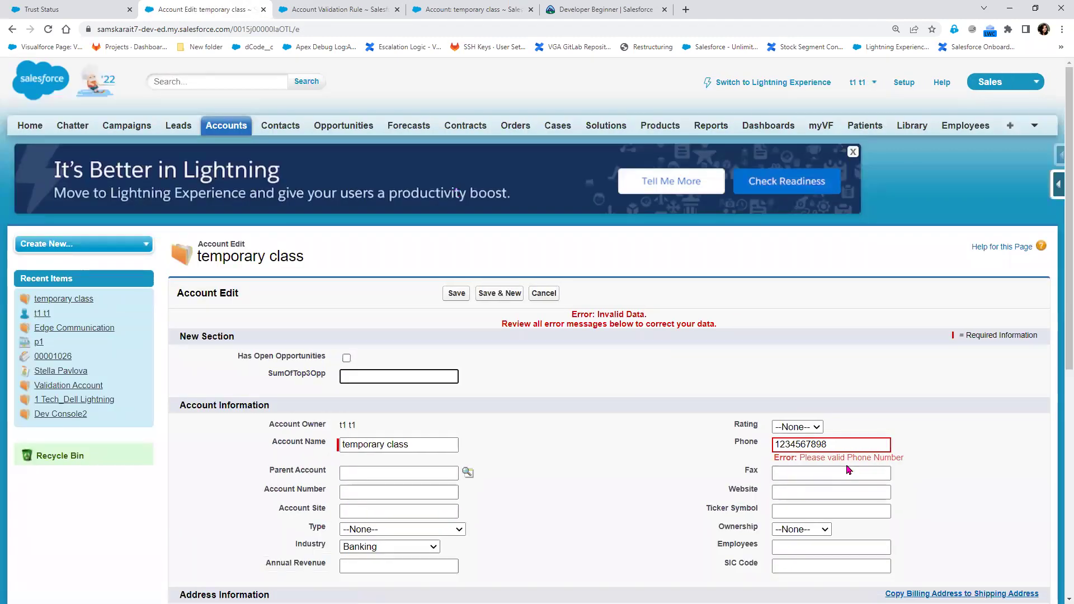
Wrap the formula as NOT(REGEX(Phone, '[0-9]{10}')) and save the rule
{"action": "left_click", "coordinate": [339, 9]}
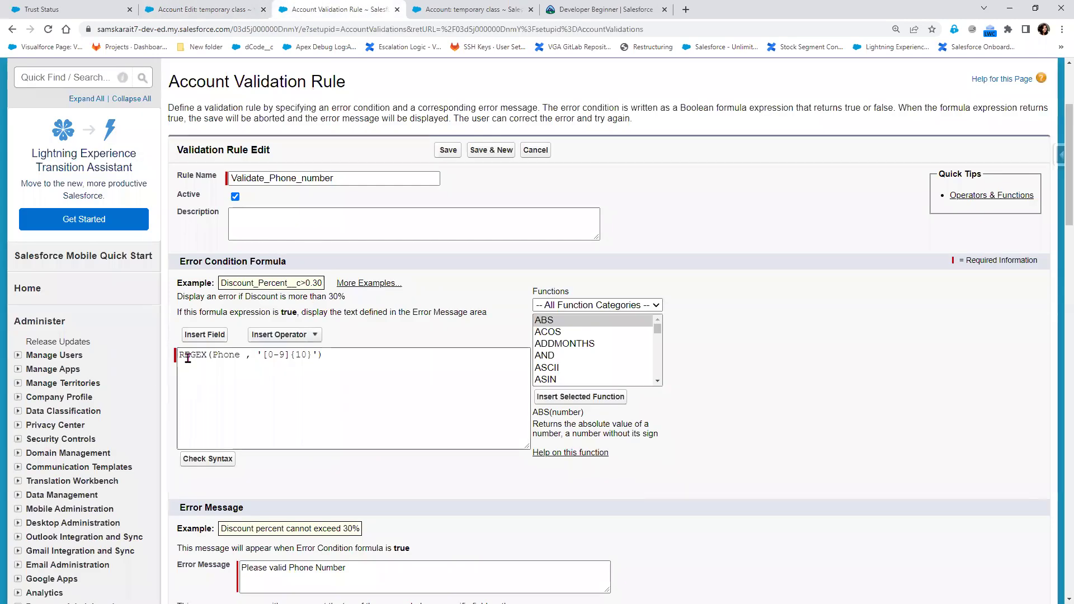
{"action": "left_click", "coordinate": [180, 356]}
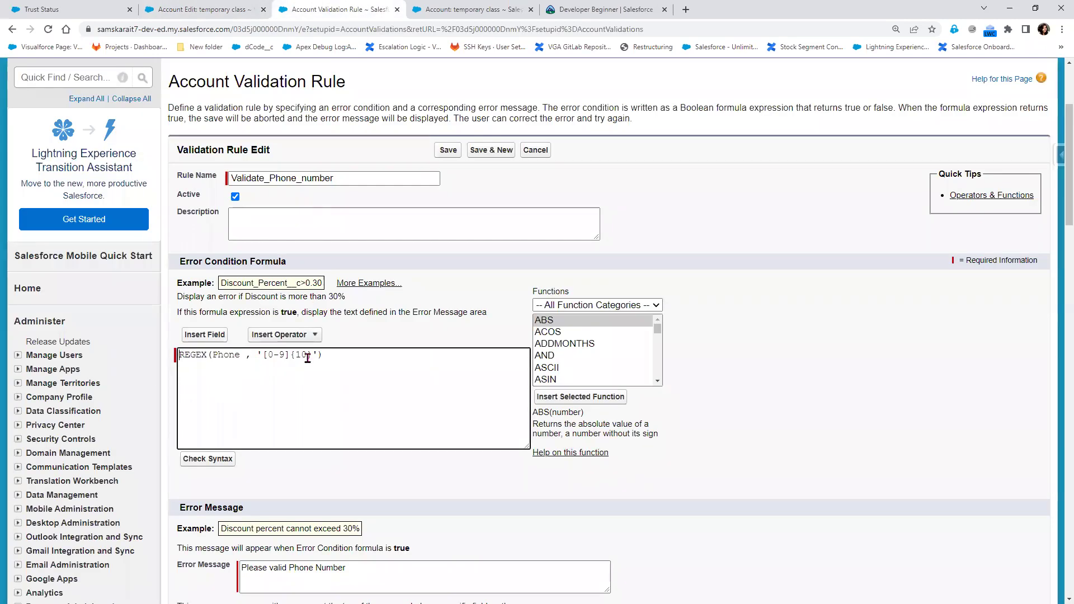
{"action": "type", "text": "NOT("}
{"action": "left_click", "coordinate": [218, 463]}
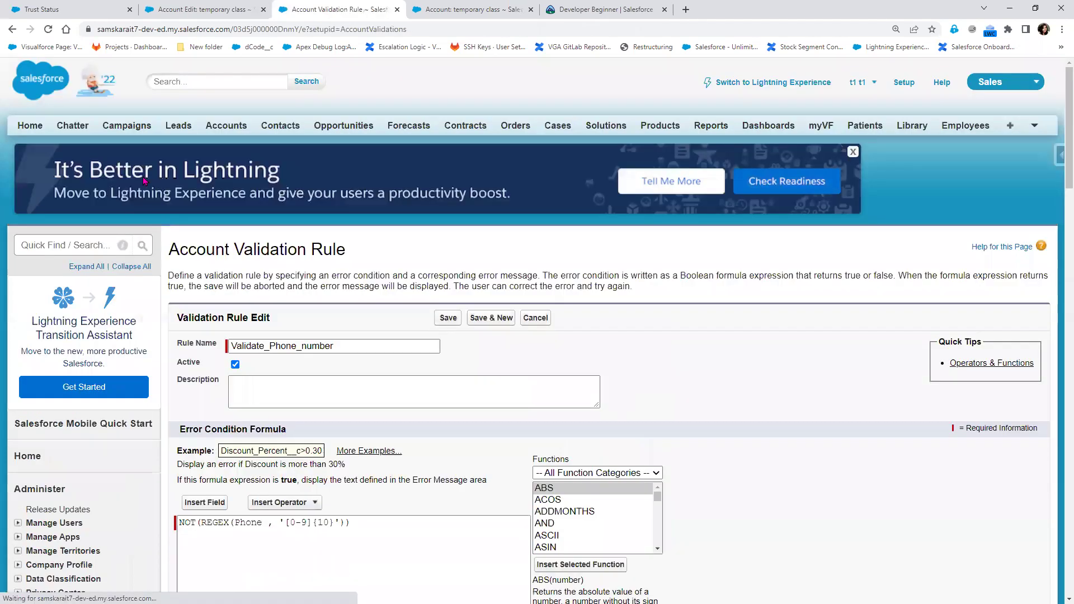
Retest by saving the account, then again with the phone cut to nine digits
{"action": "left_click", "coordinate": [212, 10]}
{"action": "left_click", "coordinate": [453, 294]}
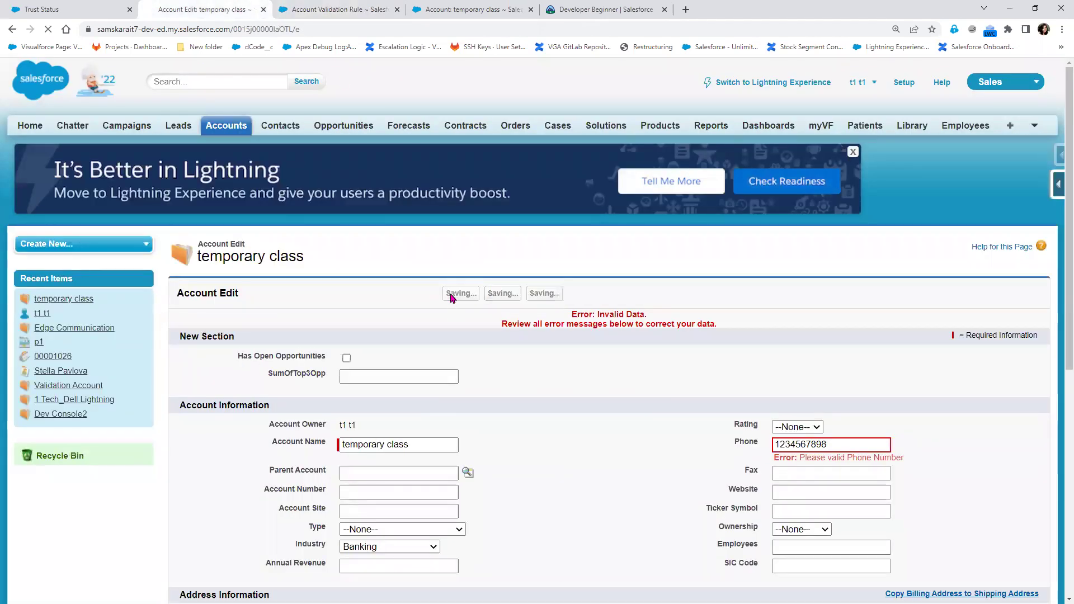
{"action": "left_click", "coordinate": [458, 296]}
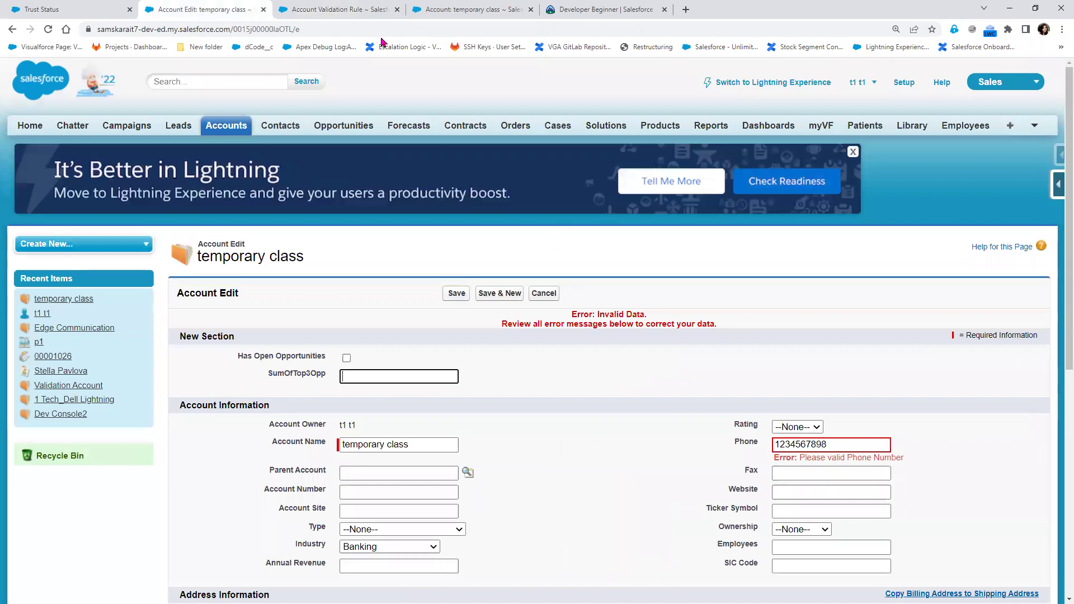
{"action": "left_click", "coordinate": [364, 10]}
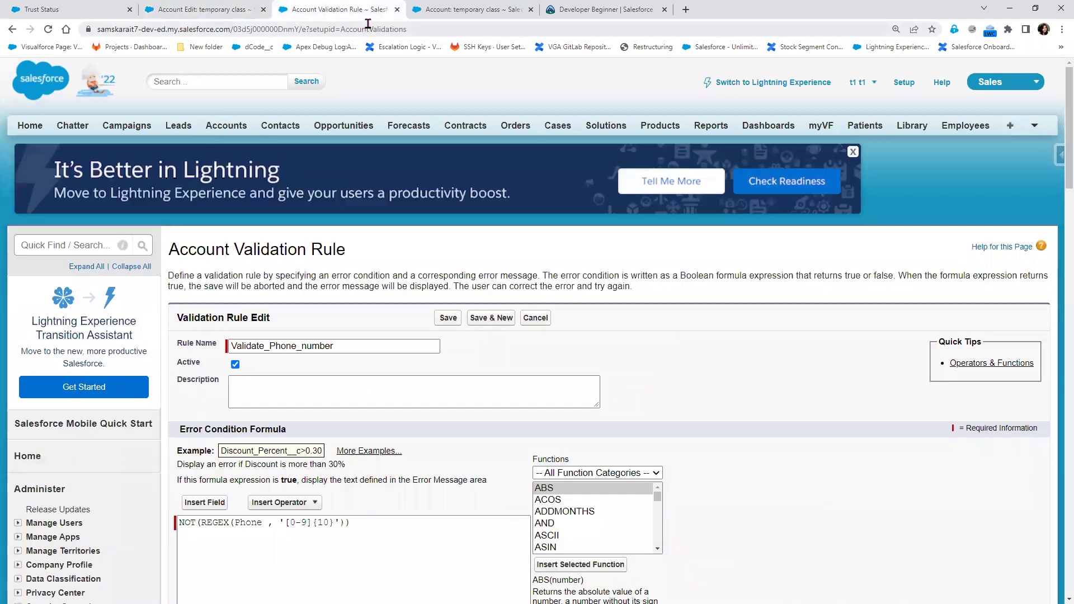
{"action": "left_click", "coordinate": [186, 10]}
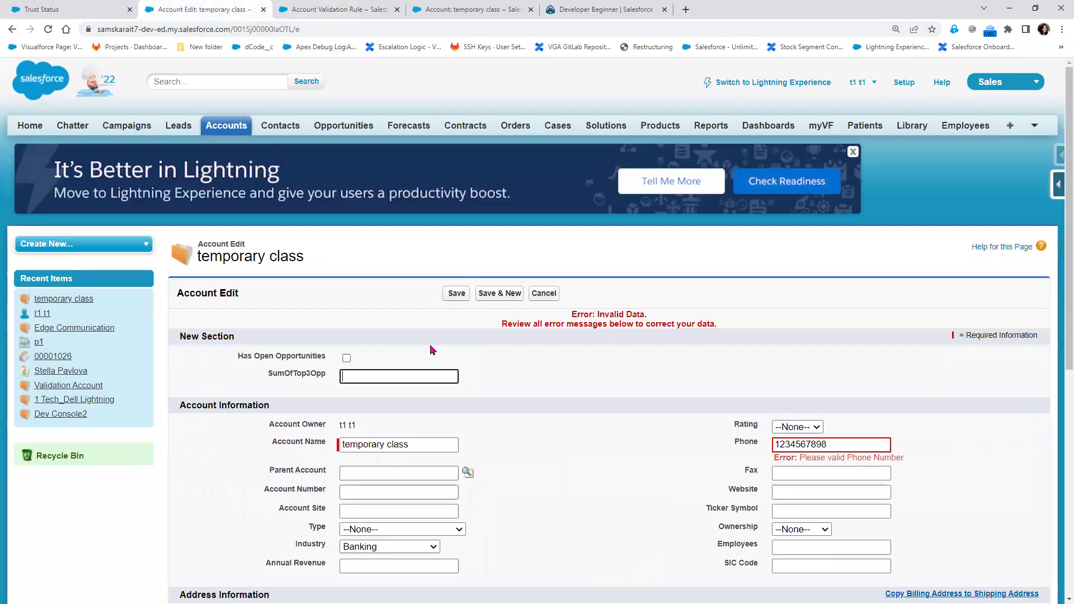
{"action": "left_click", "coordinate": [822, 445]}
{"action": "key", "text": "BackSpace"}
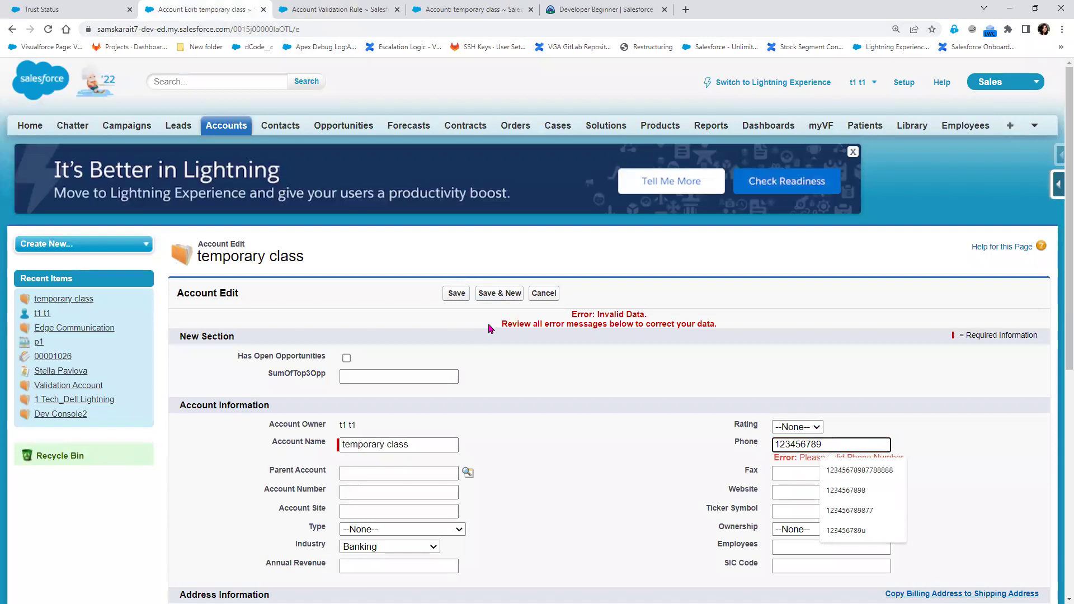
{"action": "left_click", "coordinate": [455, 297]}
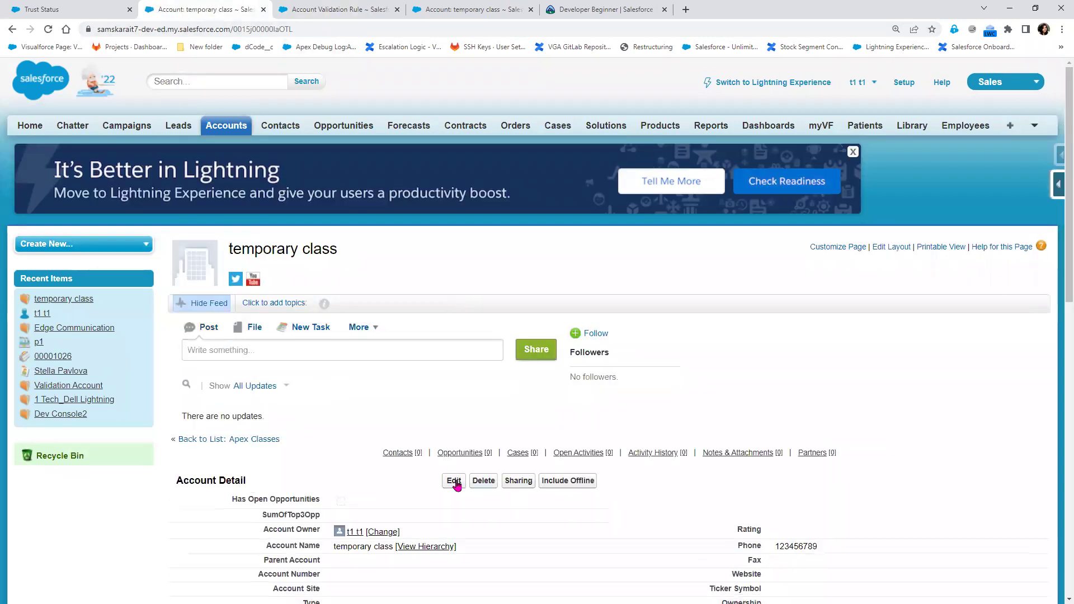
{"action": "left_click", "coordinate": [446, 482]}
{"action": "left_click", "coordinate": [820, 426]}
{"action": "type", "text": "87788888"}
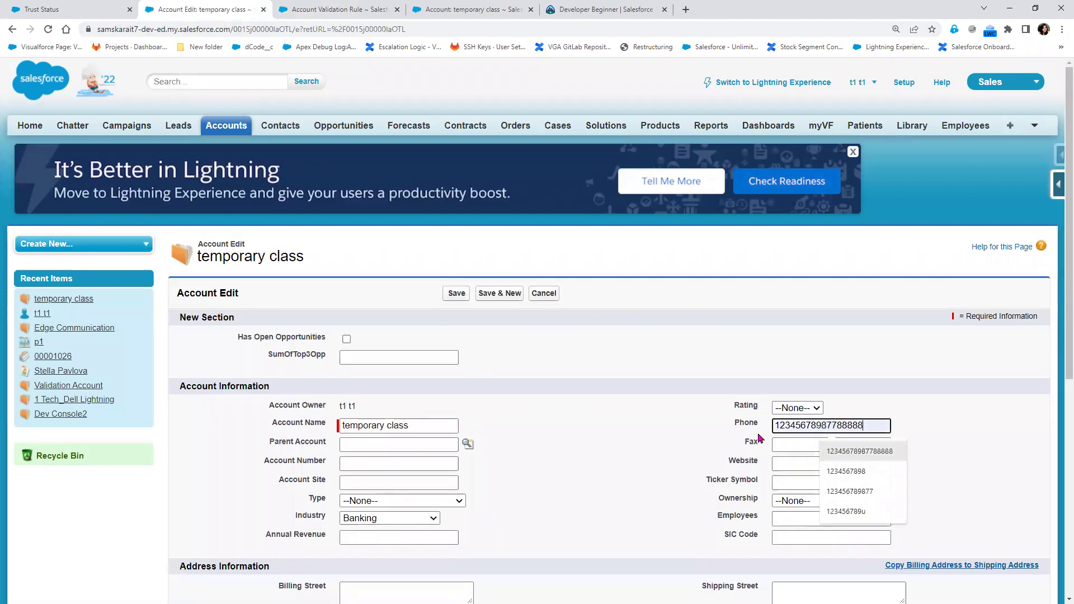
{"action": "left_click", "coordinate": [457, 294]}
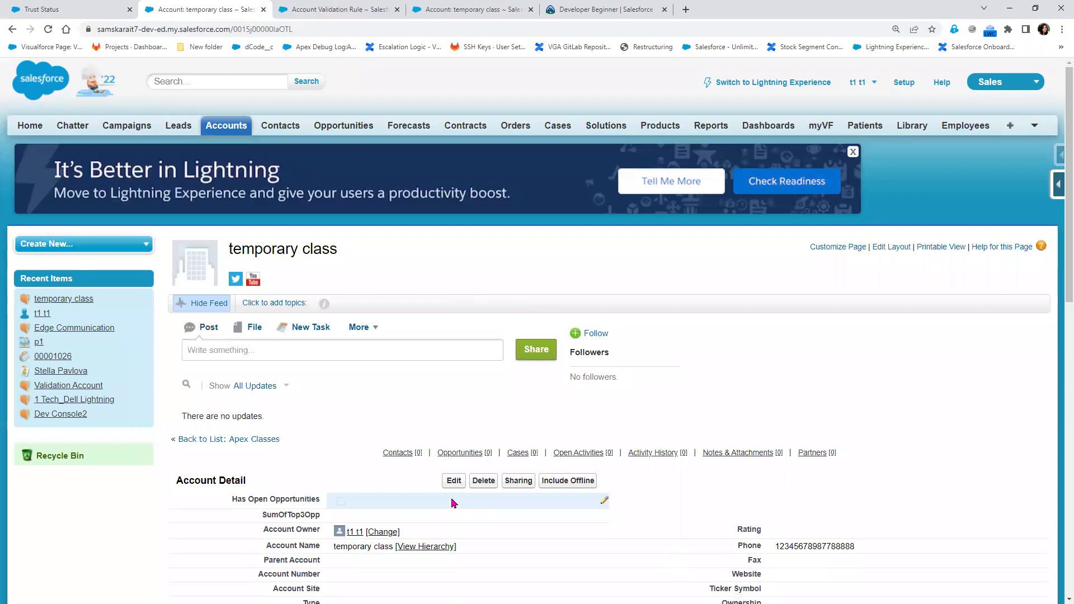
{"action": "left_click", "coordinate": [332, 6]}
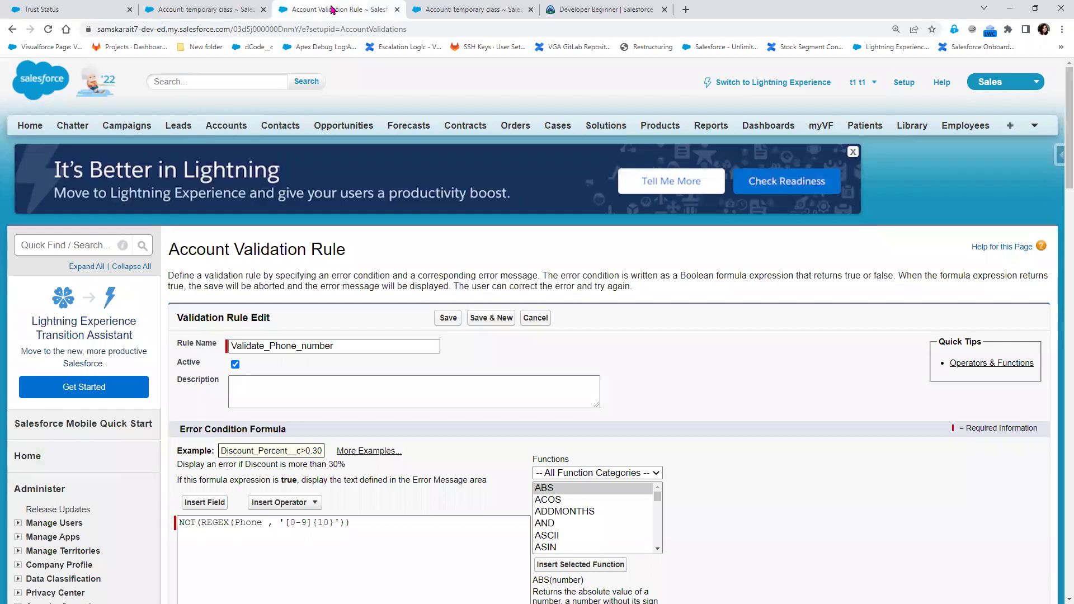
Replace the error condition with NOT(REGEX(Phone, '[0-9]{10}')) and save the validation rule
{"action": "key", "text": "ctrl+shift+Tab"}
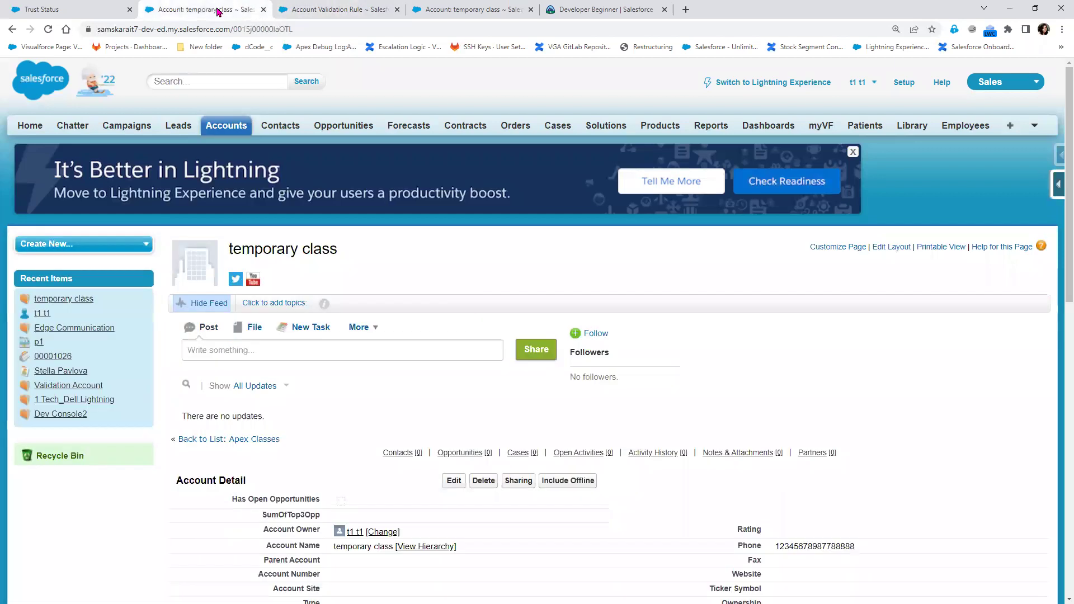
{"action": "left_click", "coordinate": [351, 7]}
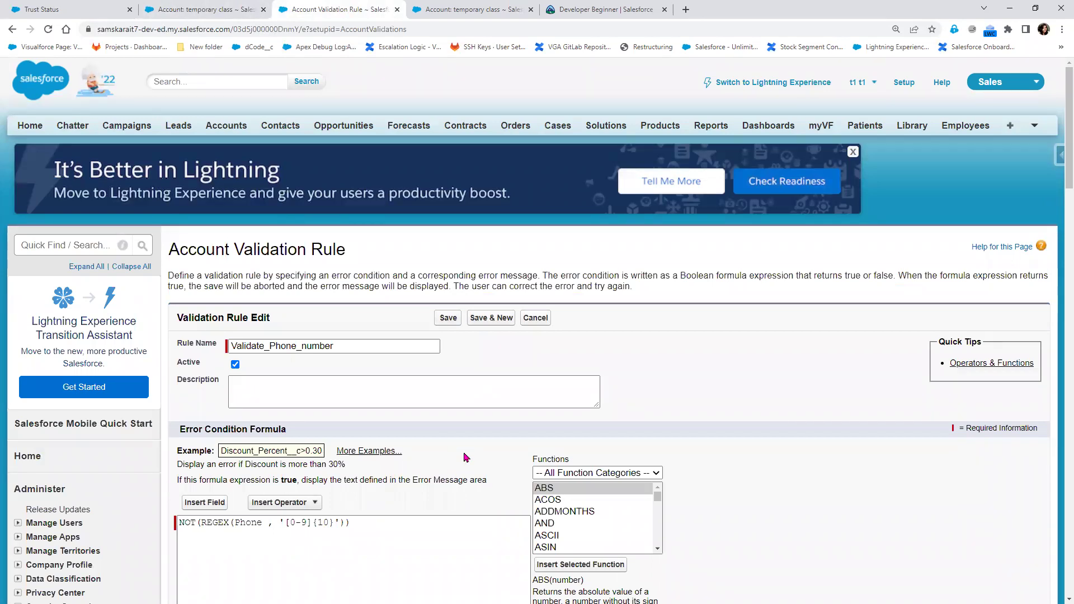
{"action": "scroll", "coordinate": [463, 458], "scroll_direction": "down", "scroll_amount": 3}
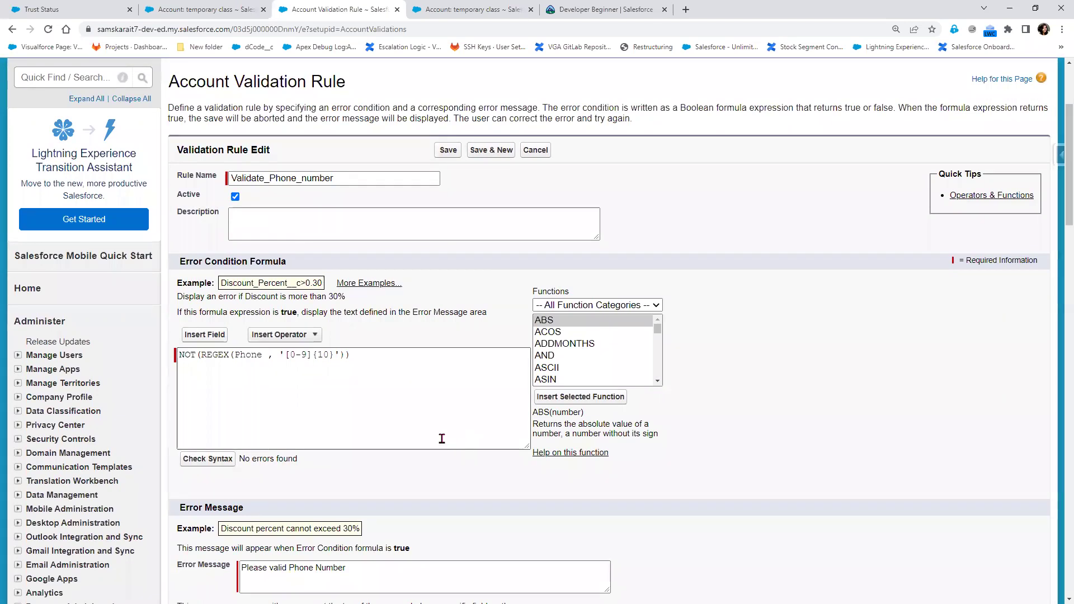
{"action": "left_click", "coordinate": [296, 356]}
{"action": "key", "text": "BackSpace"}
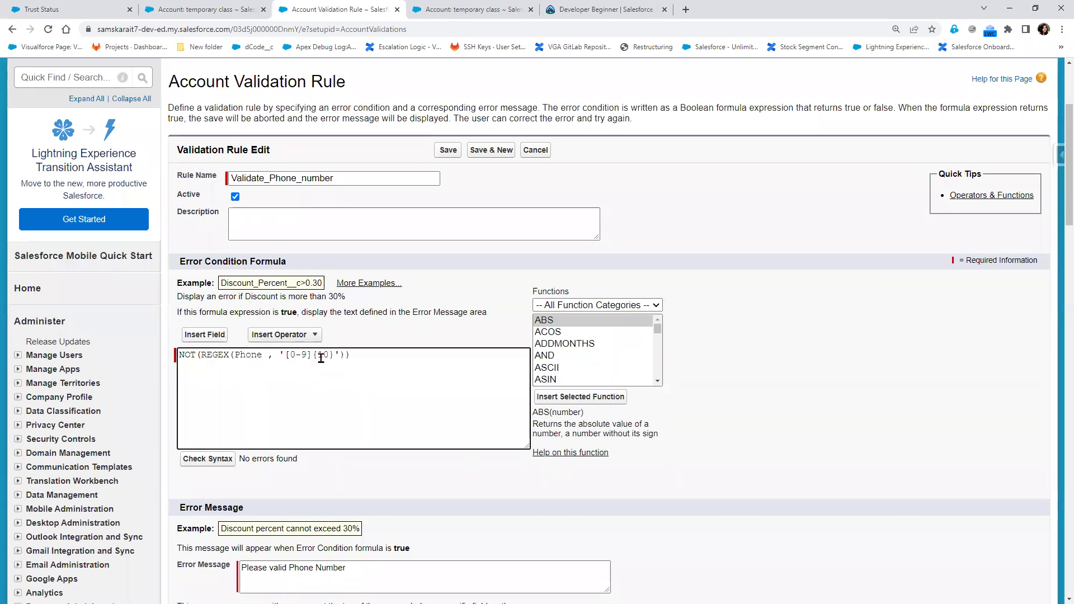
{"action": "type", "text": "0"}
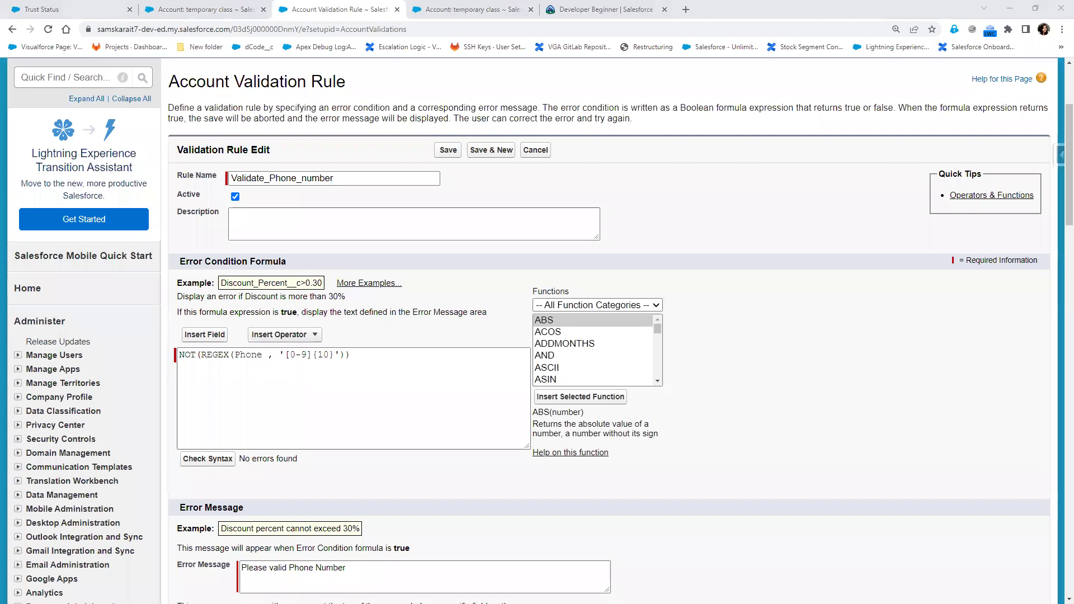
{"action": "left_click", "coordinate": [260, 352]}
{"action": "key", "text": "ctrl+a"}
{"action": "type", "text": "NOT(REGEX(Phone, '[0-9]{10}'))"}
{"action": "left_click", "coordinate": [445, 151]}
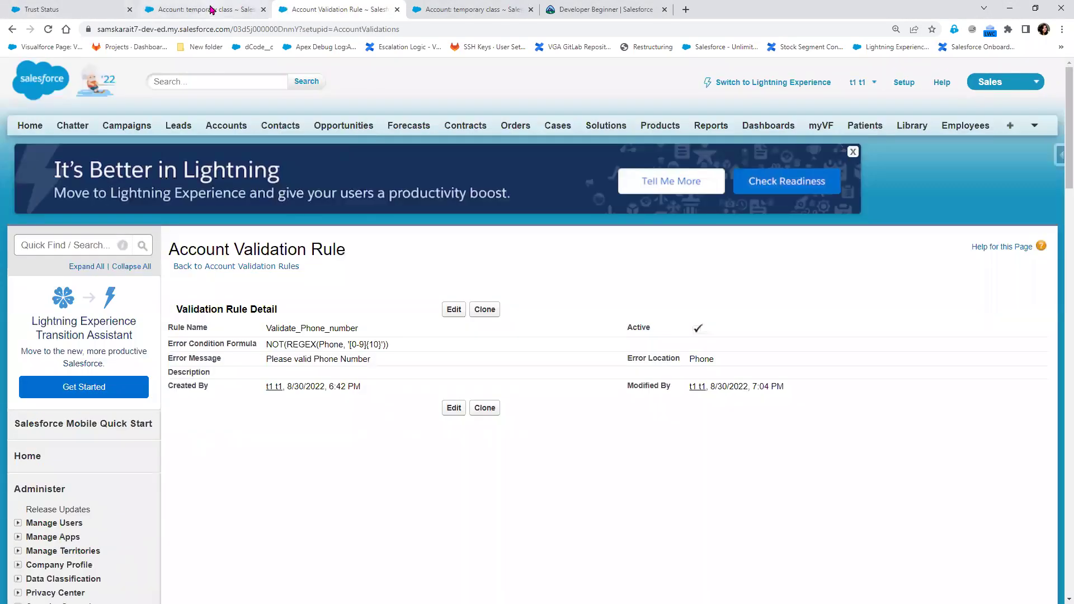
Edit the temporary class account and try saving a Phone ending in fghfghfghfgh
{"action": "left_click", "coordinate": [213, 10]}
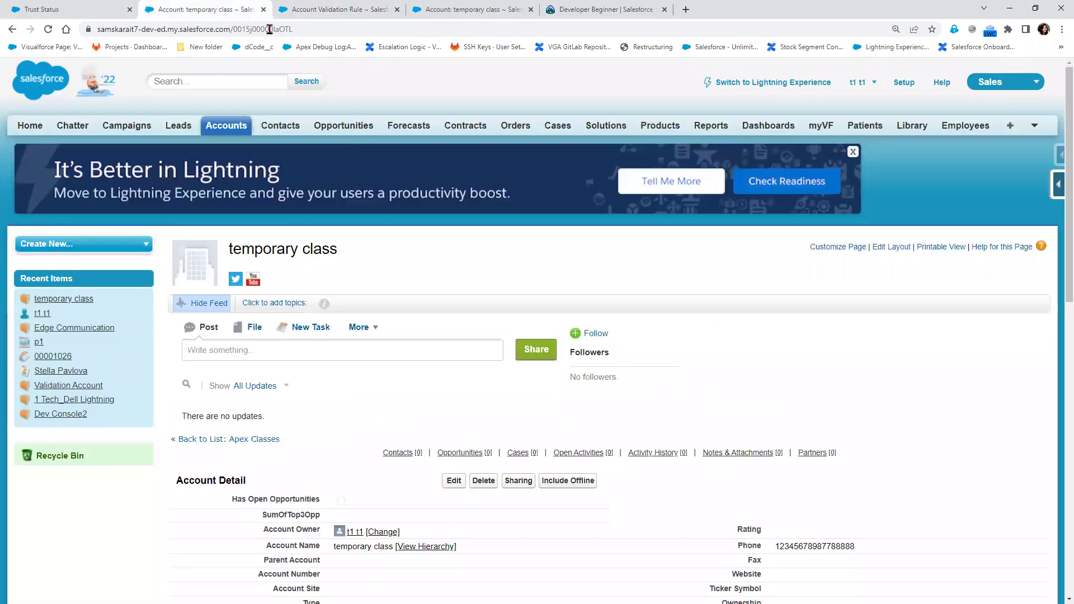
{"action": "left_click", "coordinate": [452, 481]}
{"action": "left_click", "coordinate": [462, 295]}
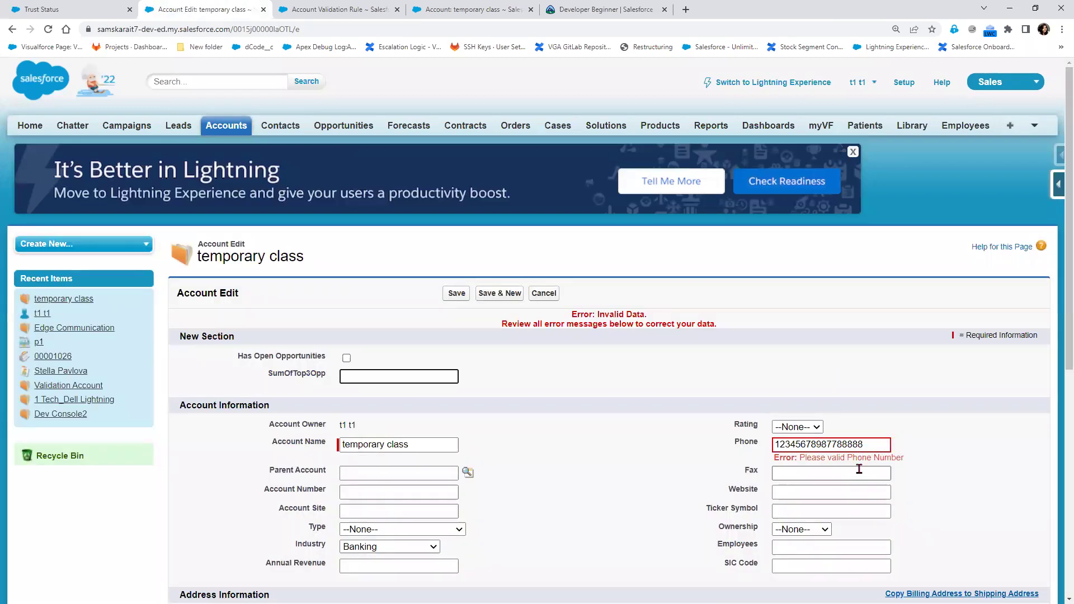
{"action": "left_click", "coordinate": [806, 445]}
{"action": "left_click", "coordinate": [876, 445], "text": "shift"}
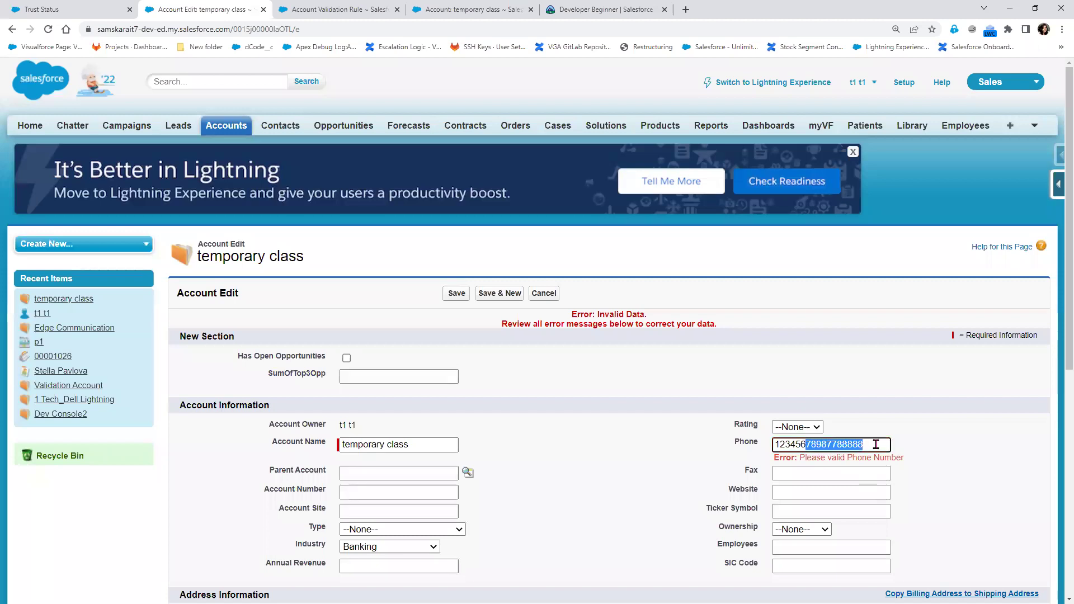
{"action": "type", "text": "fghfghfghfgh"}
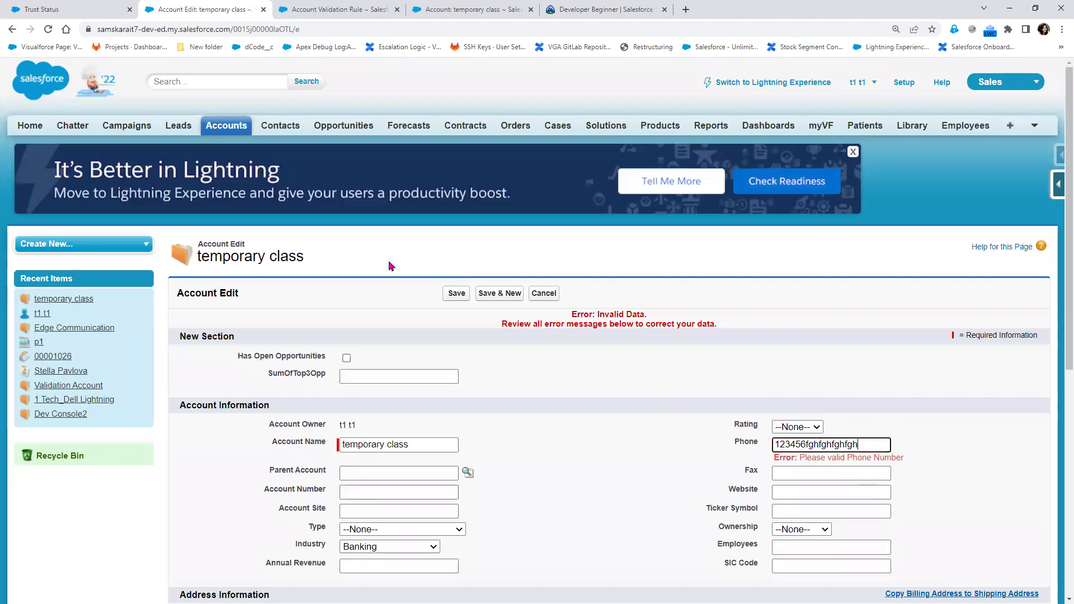
{"action": "left_click", "coordinate": [449, 300]}
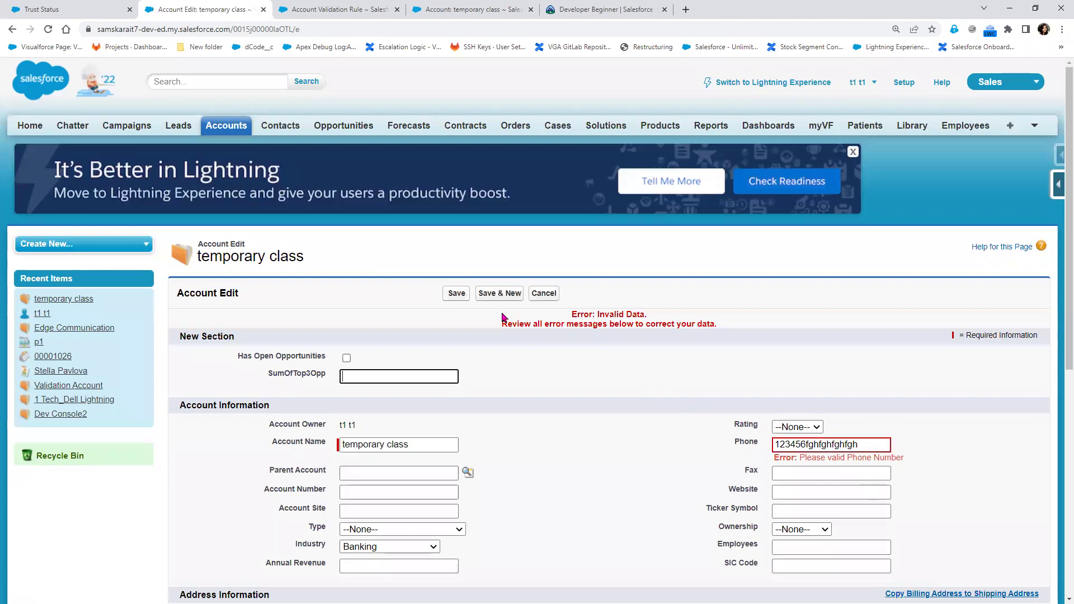
Try saving the account with Phone shortened to 1234, then with the earlier long number
{"action": "left_click_drag", "start_coordinate": [795, 445], "coordinate": [885, 459]}
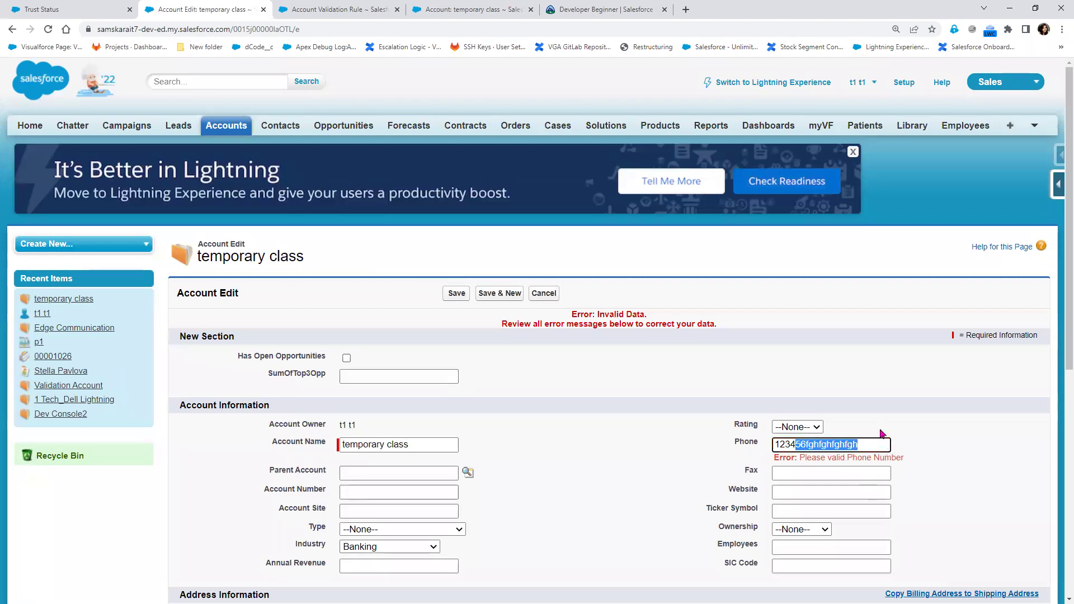
{"action": "key", "text": "BackSpace"}
{"action": "left_click", "coordinate": [450, 297]}
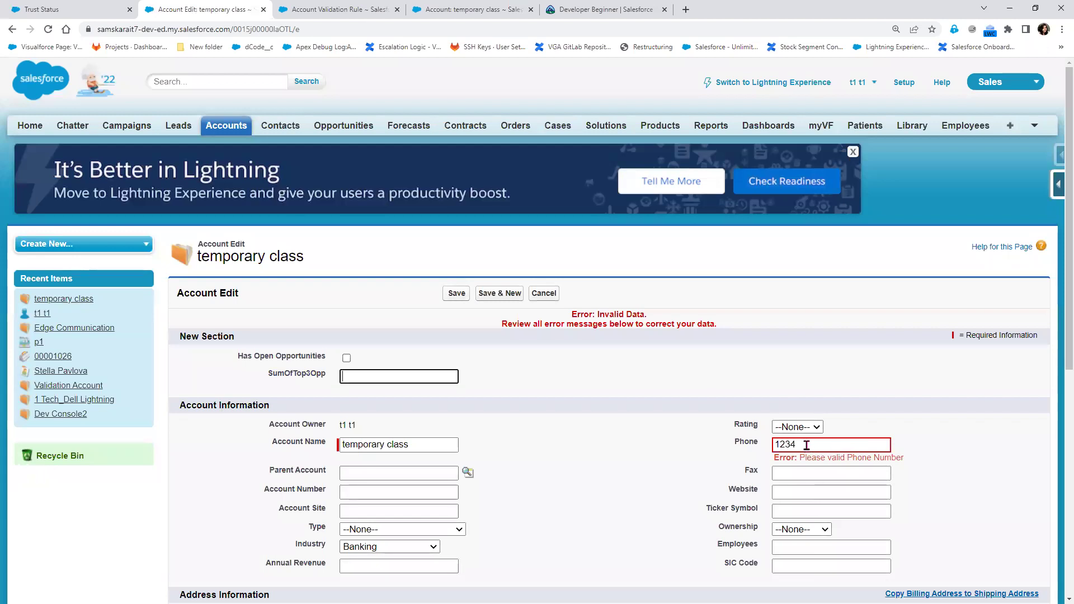
{"action": "left_click", "coordinate": [807, 445]}
{"action": "left_click", "coordinate": [828, 470]}
{"action": "left_click", "coordinate": [456, 296]}
{"action": "mouse_move", "coordinate": [800, 445]}
{"action": "left_mouse_down"}
{"action": "mouse_move", "coordinate": [789, 446]}
{"action": "mouse_move", "coordinate": [800, 445]}
{"action": "left_mouse_up"}
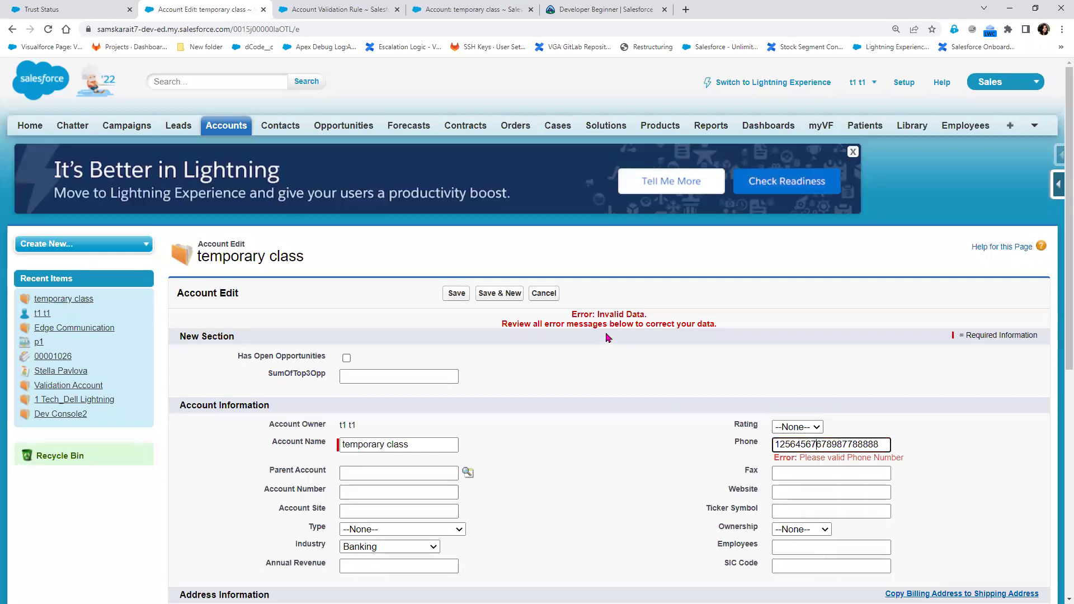
{"action": "type", "text": "fg"}
{"action": "left_click", "coordinate": [455, 296]}
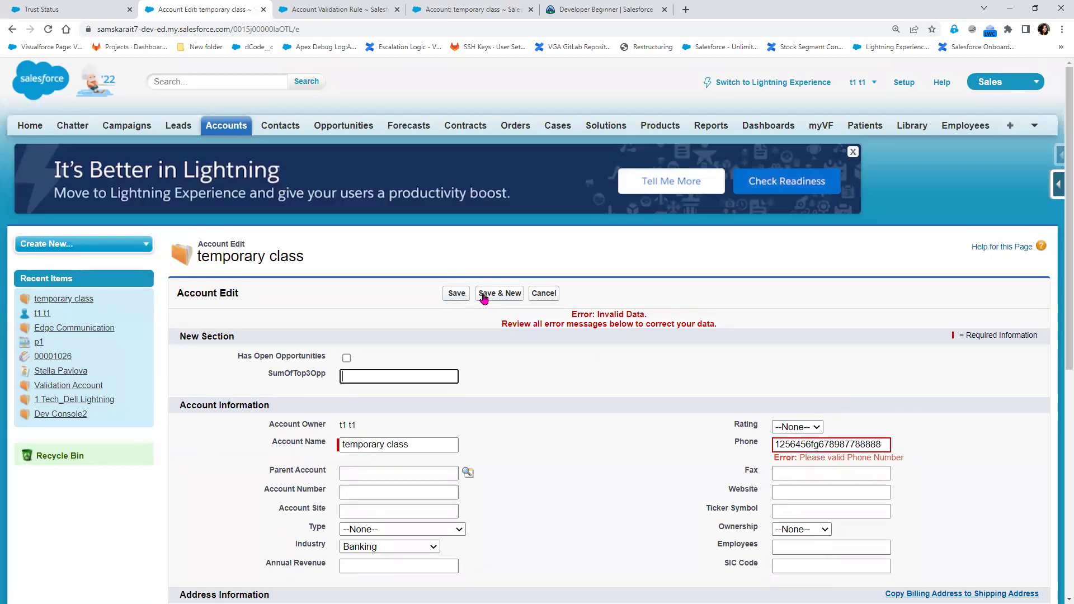
{"action": "left_click", "coordinate": [545, 295]}
{"action": "left_click", "coordinate": [300, 5]}
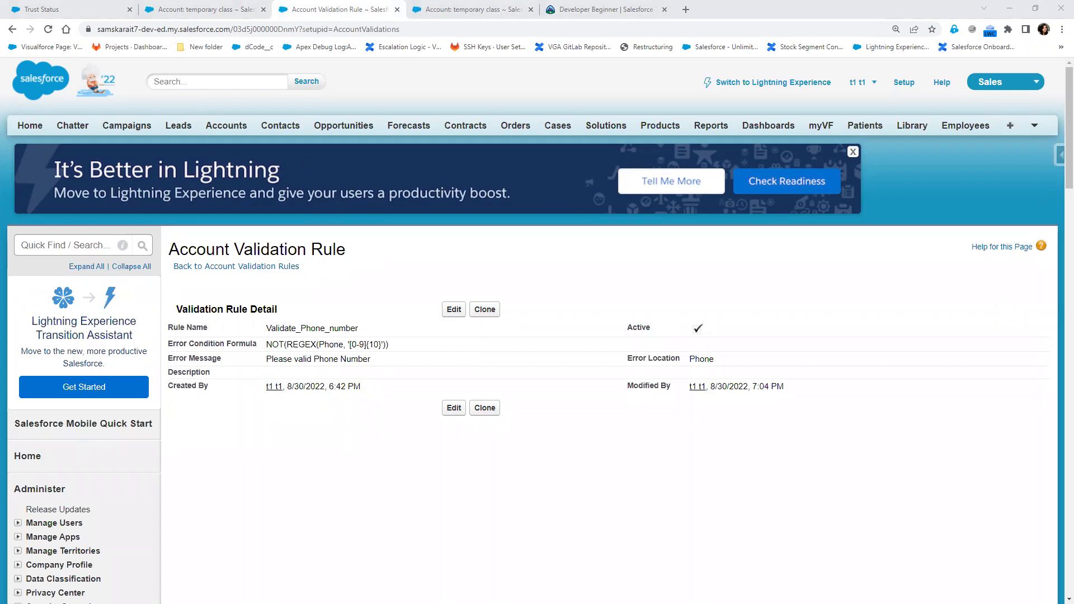
{"action": "key", "text": "alt+Tab"}
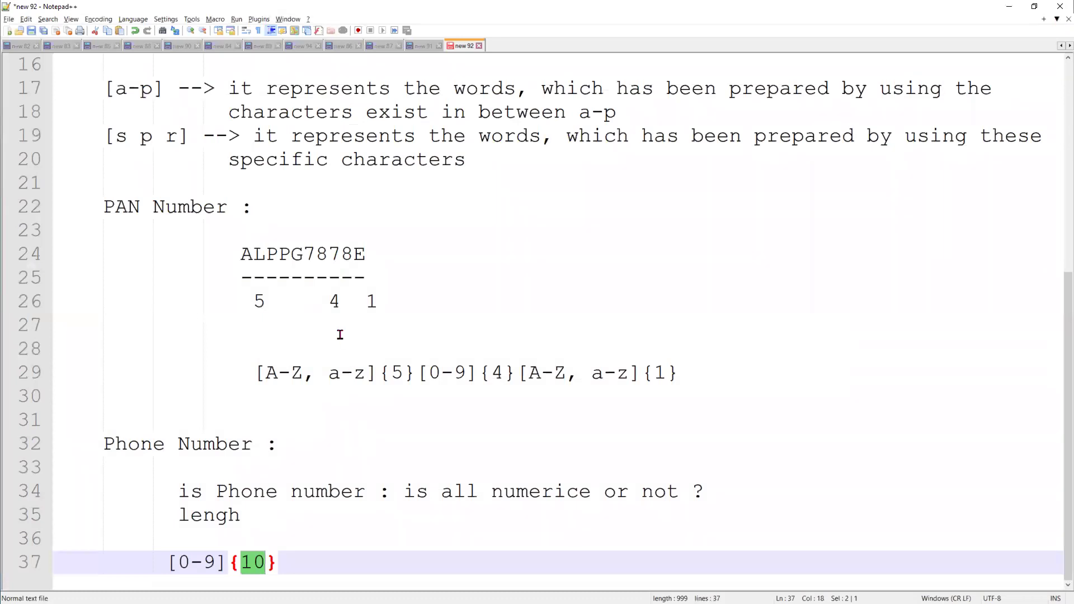
{"action": "left_click", "coordinate": [307, 260]}
{"action": "left_click_drag", "start_coordinate": [266, 373], "coordinate": [424, 374]}
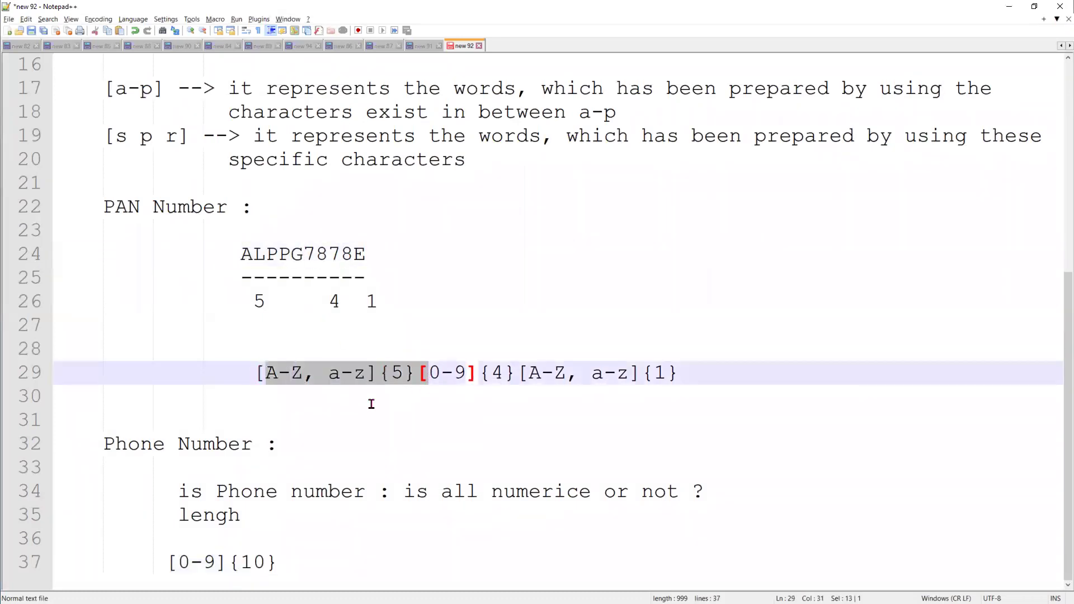
{"action": "scroll", "coordinate": [259, 363], "scroll_direction": "up", "scroll_amount": 5}
{"action": "double_click", "coordinate": [140, 230]}
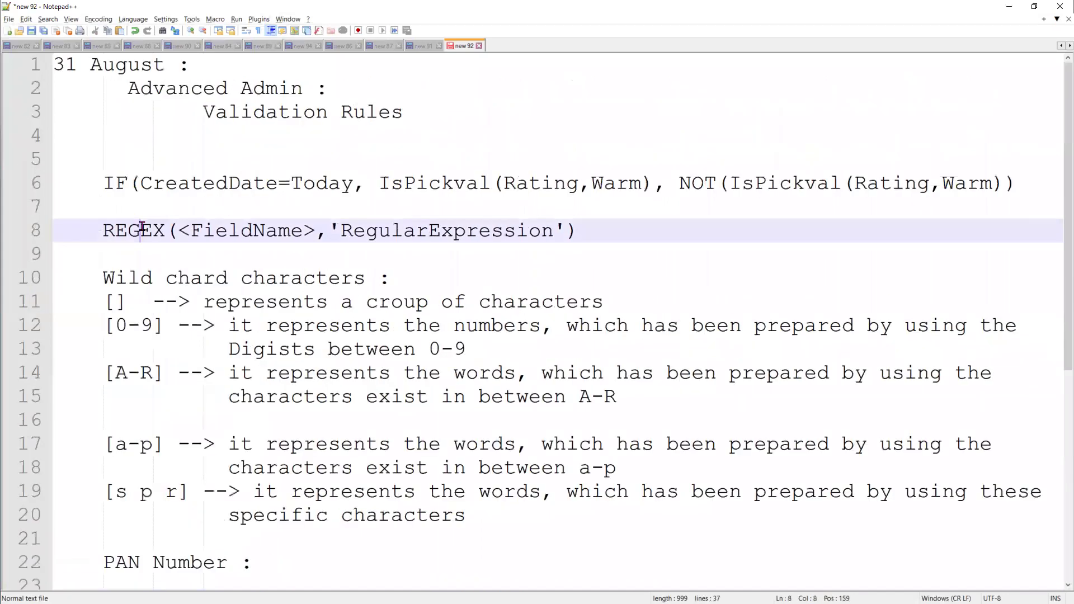
{"action": "scroll", "coordinate": [311, 486], "scroll_direction": "down", "scroll_amount": 5}
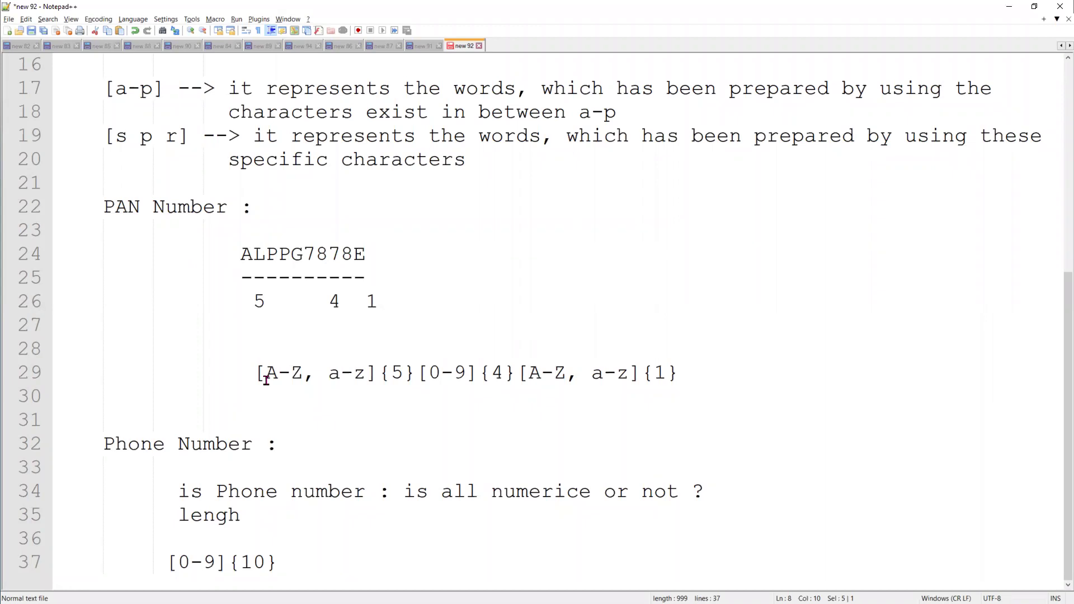
{"action": "left_click", "coordinate": [1009, 6]}
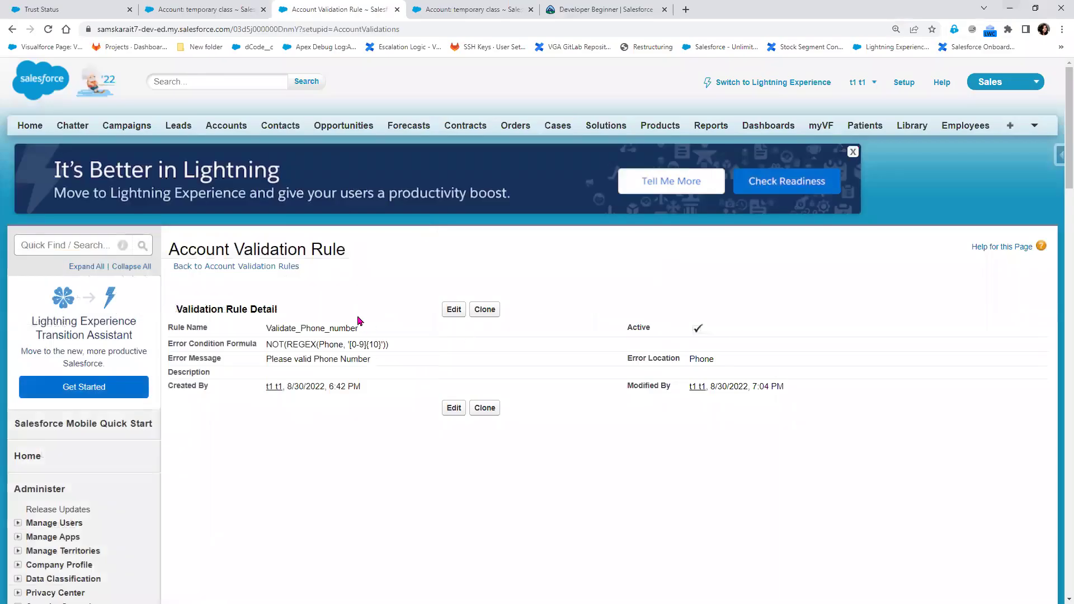
Glance at the temporary class account, then add new lines below the [0-9]{10} pattern in the notes
{"action": "left_click", "coordinate": [254, 11]}
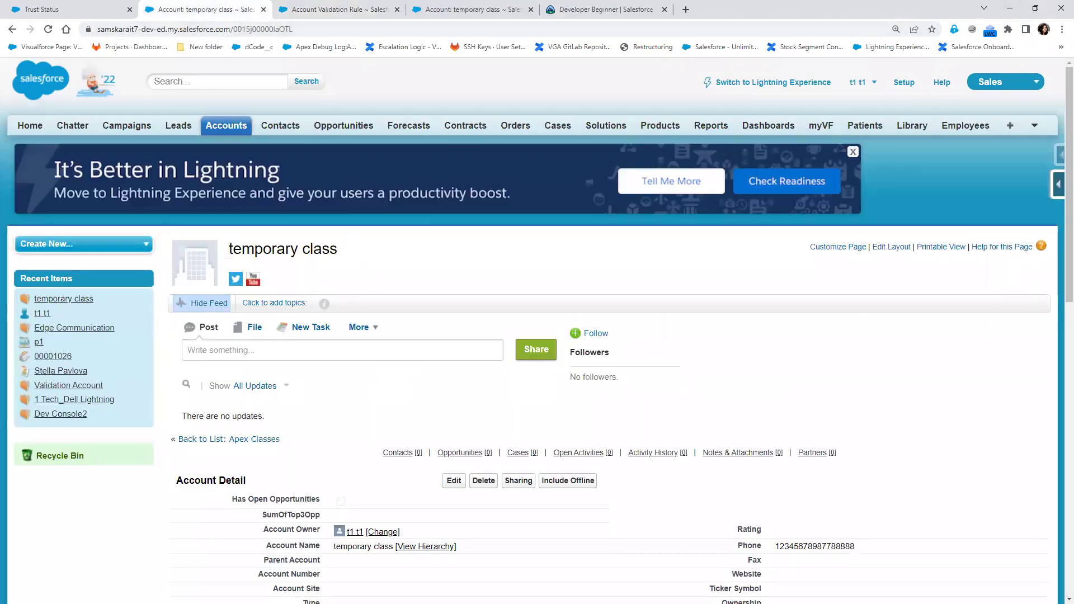
{"action": "key", "text": "alt+Tab"}
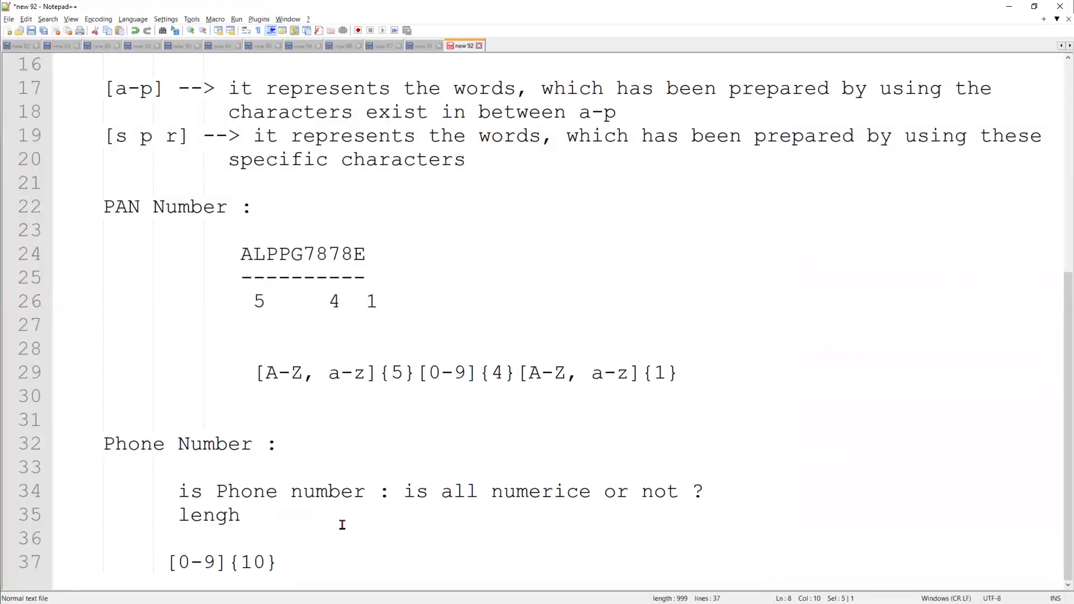
{"action": "left_click", "coordinate": [294, 564]}
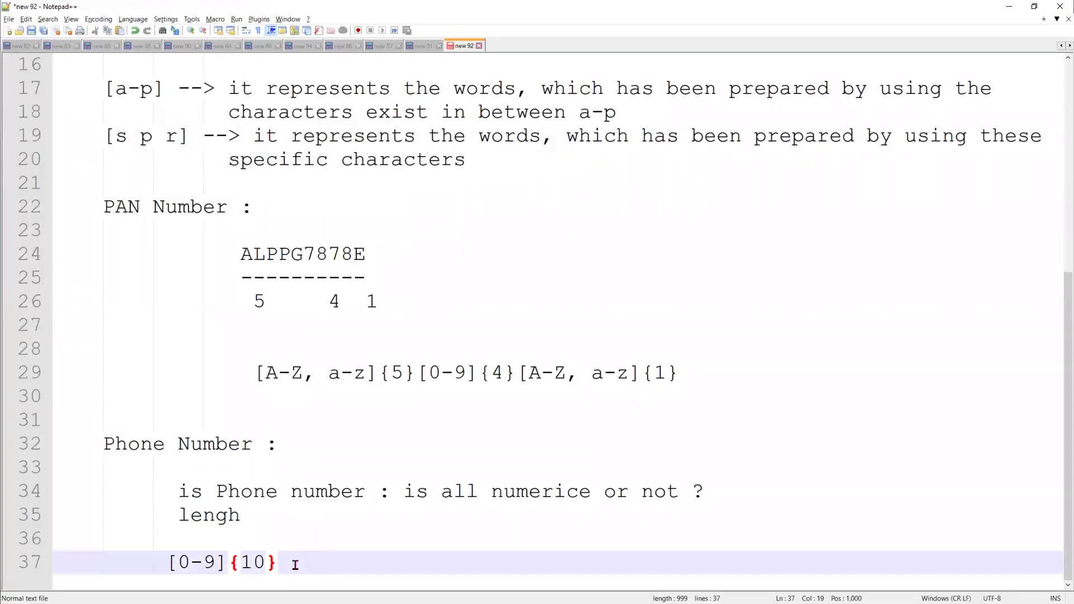
{"action": "key", "text": "Return"}
{"action": "key", "text": "Return"}
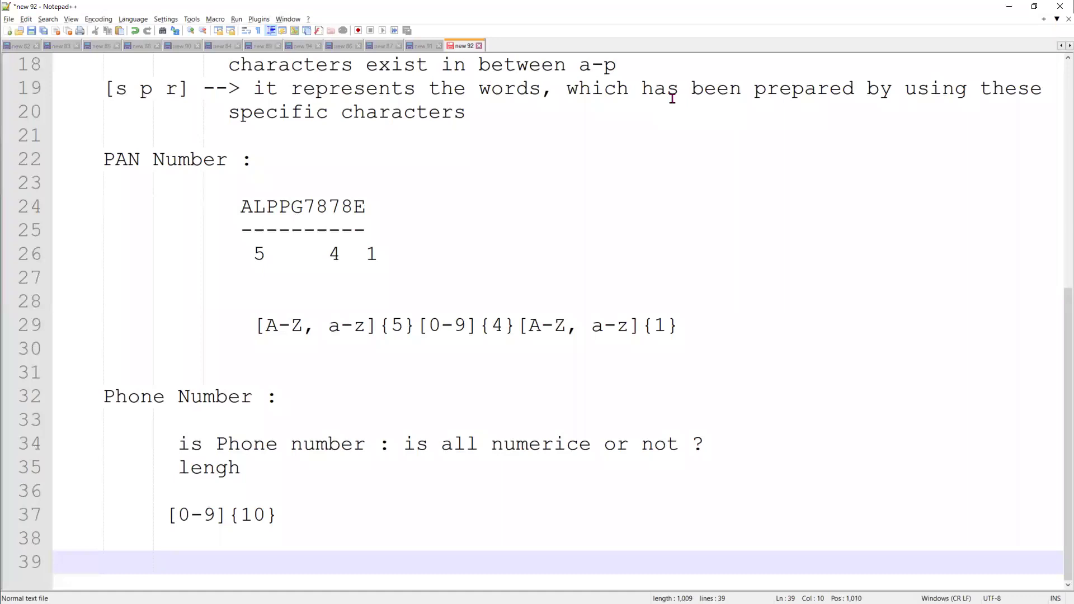
Browse the Account fields and validation rules lists, then open Validate_Phone_number for editing
{"action": "left_click", "coordinate": [1010, 6]}
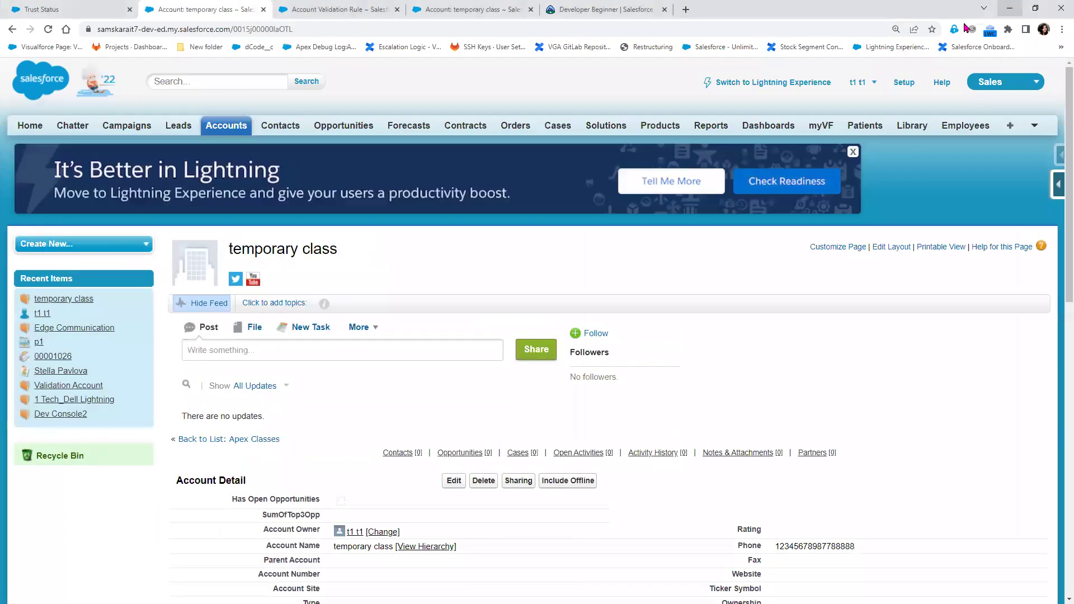
{"action": "left_click", "coordinate": [1058, 184]}
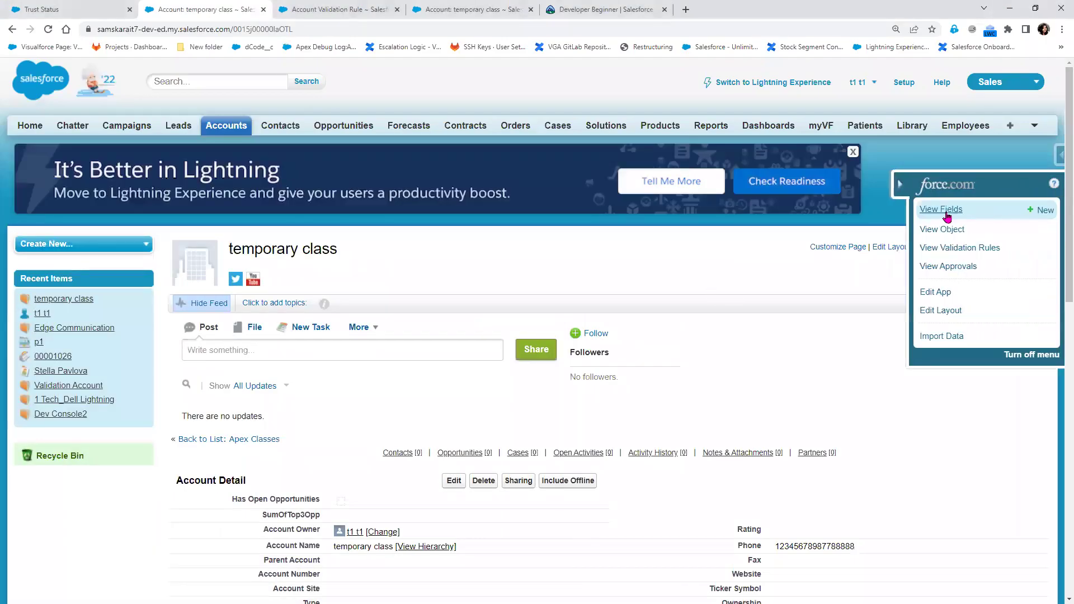
{"action": "left_click", "coordinate": [946, 213]}
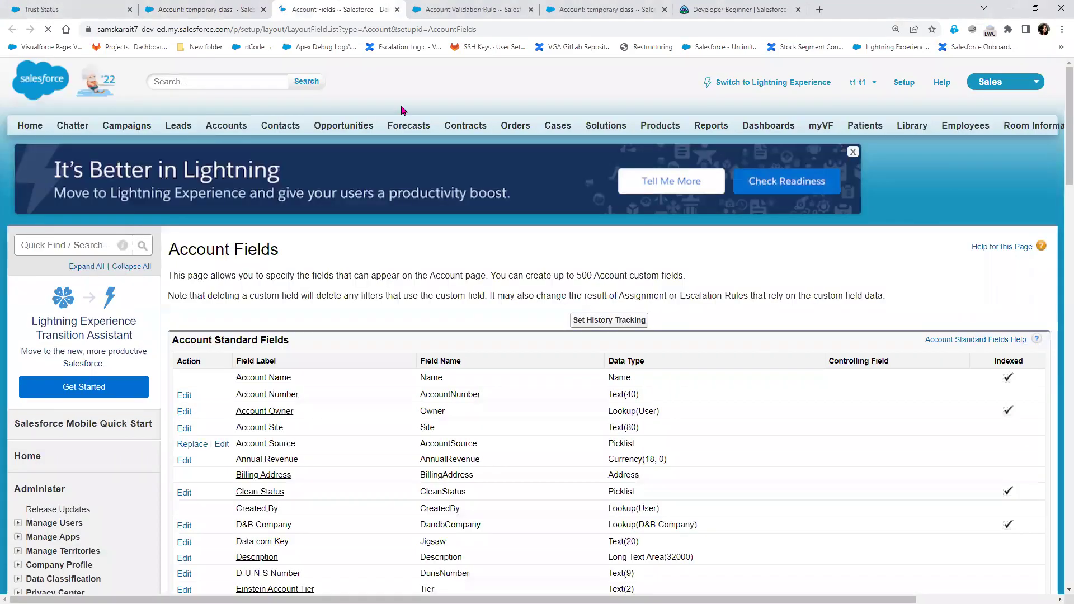
{"action": "left_click", "coordinate": [184, 11]}
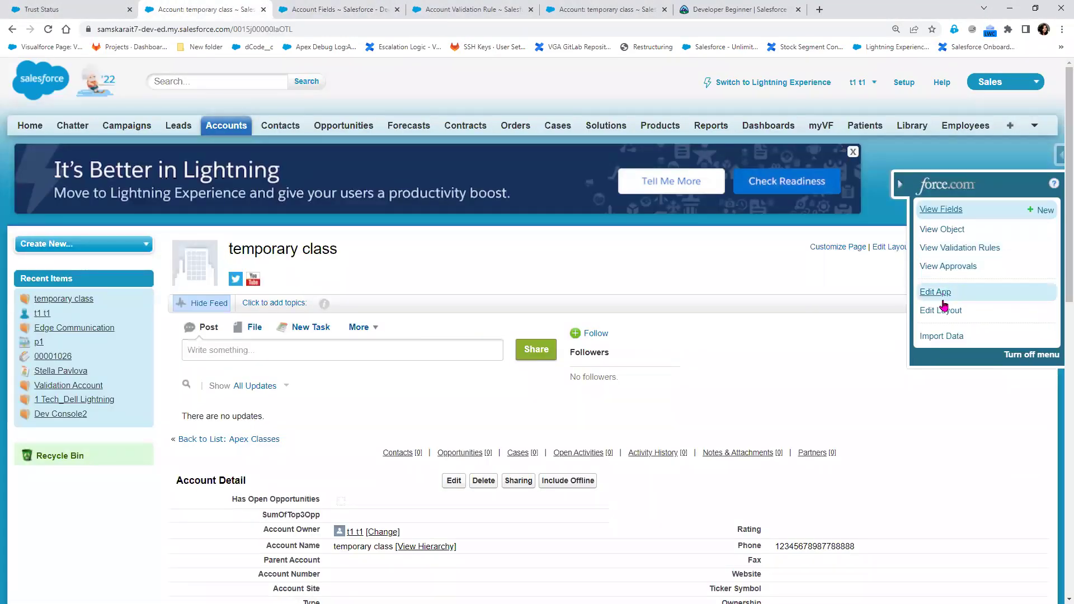
{"action": "left_click", "coordinate": [959, 247]}
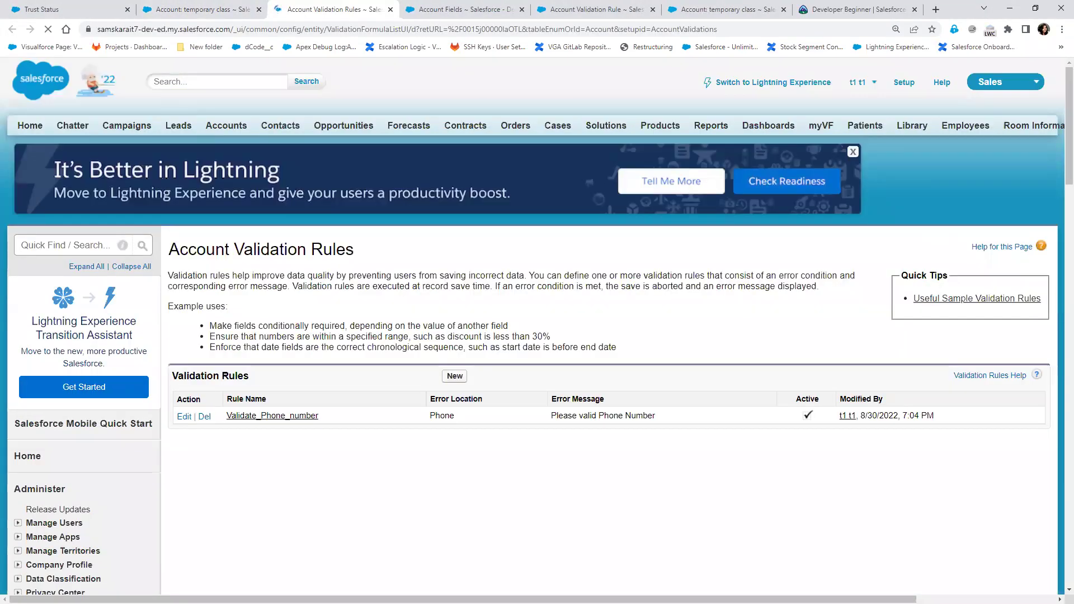
{"action": "key", "text": "alt+Tab"}
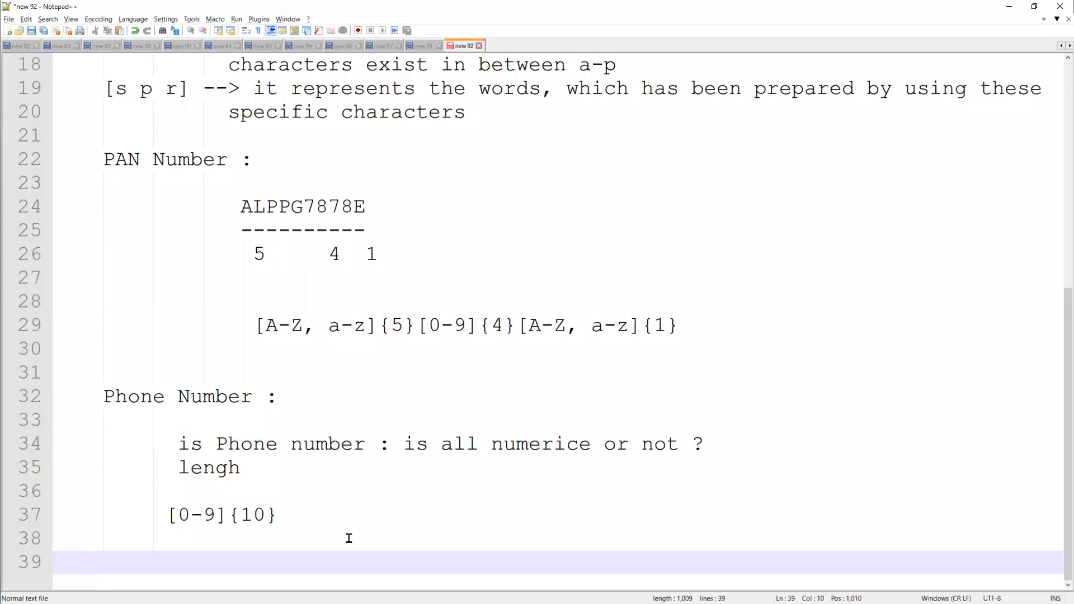
{"action": "left_click", "coordinate": [1009, 6]}
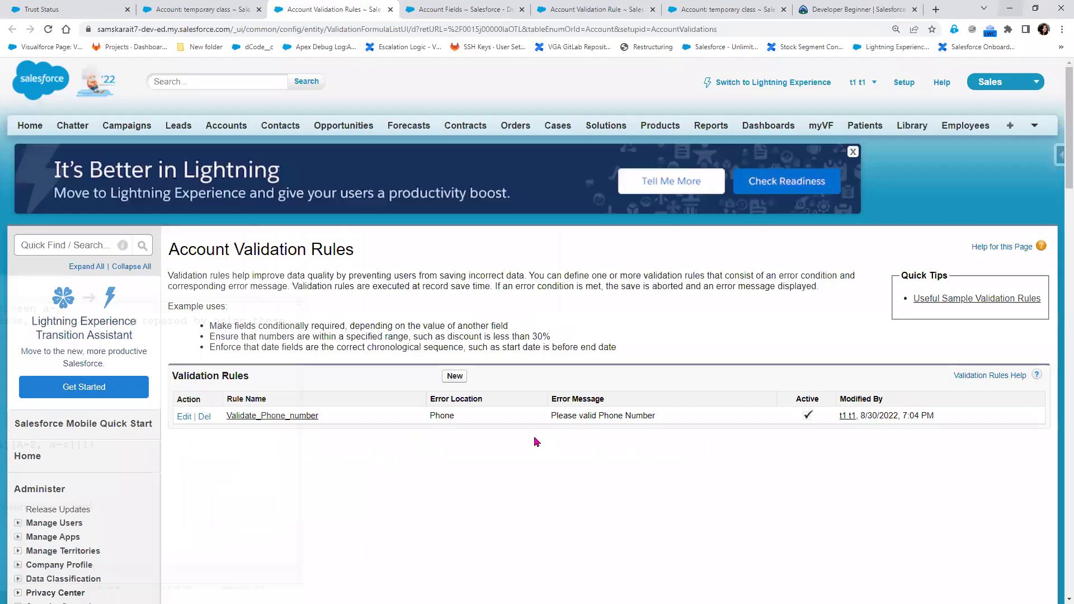
{"action": "left_click", "coordinate": [183, 417]}
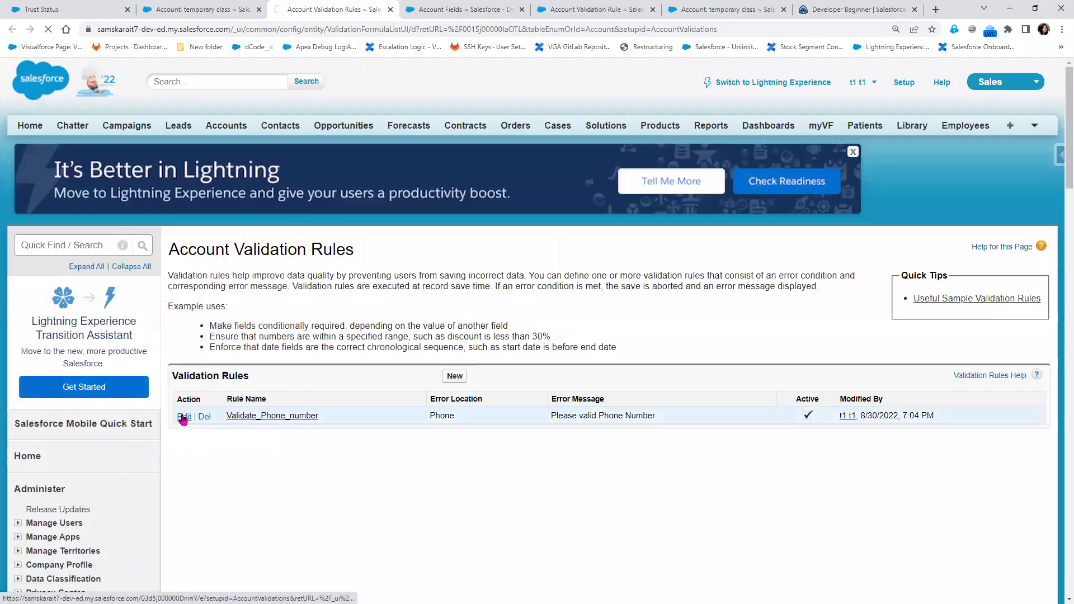
Replace the REGEX formula with AND(ISBLANK(Phone), ISNUMBER(Phone))
{"action": "scroll", "coordinate": [316, 493], "scroll_direction": "down", "scroll_amount": 1}
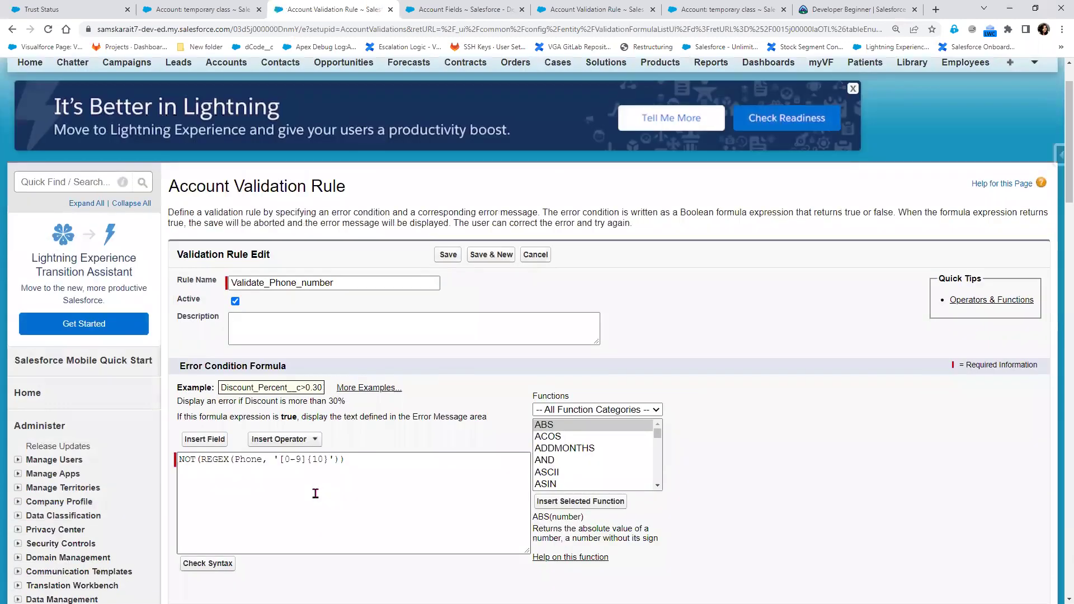
{"action": "scroll", "coordinate": [315, 493], "scroll_direction": "down", "scroll_amount": 1}
{"action": "left_click_drag", "start_coordinate": [364, 413], "coordinate": [50, 420]}
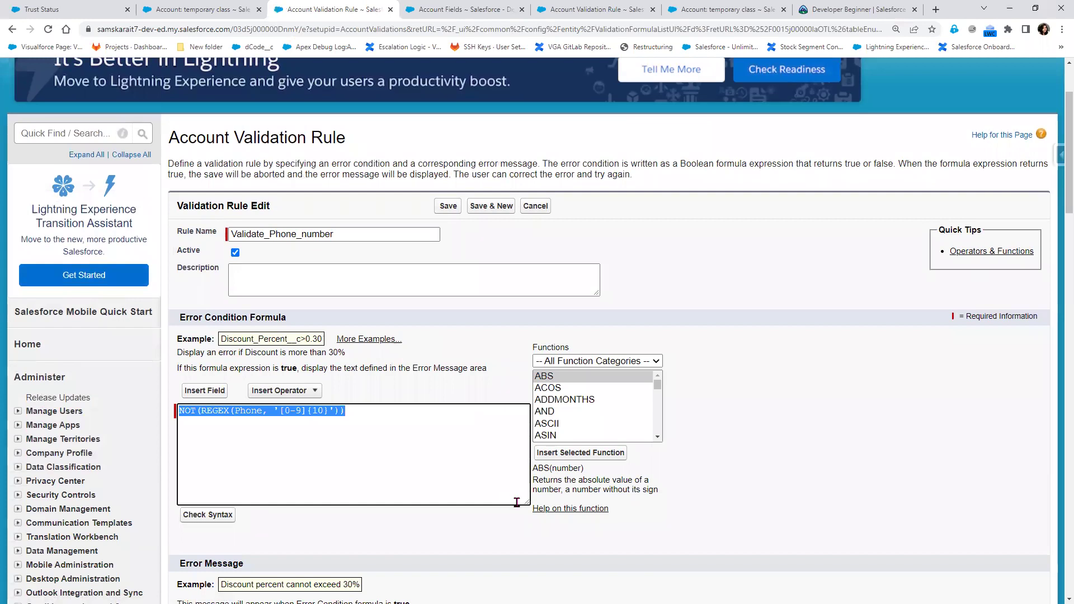
{"action": "key", "text": "Delete"}
{"action": "type", "text": "I"}
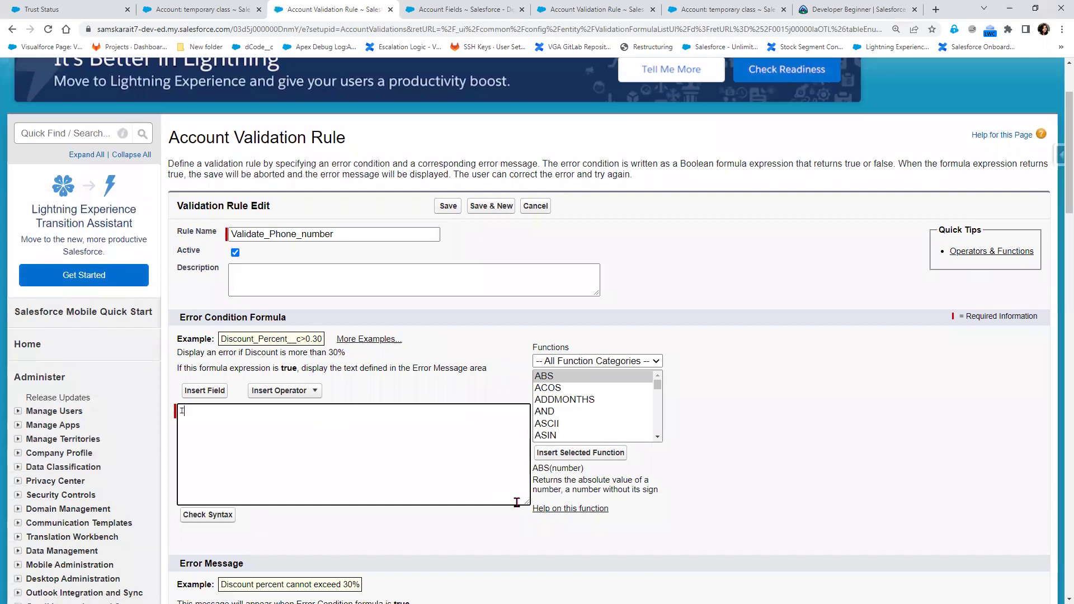
{"action": "type", "text": "SBLNK"}
{"action": "type", "text": "(Phone"}
{"action": "type", "text": ")"}
{"action": "type", "text": "A"}
{"action": "key", "text": "Return"}
{"action": "type", "text": "ISNUM"}
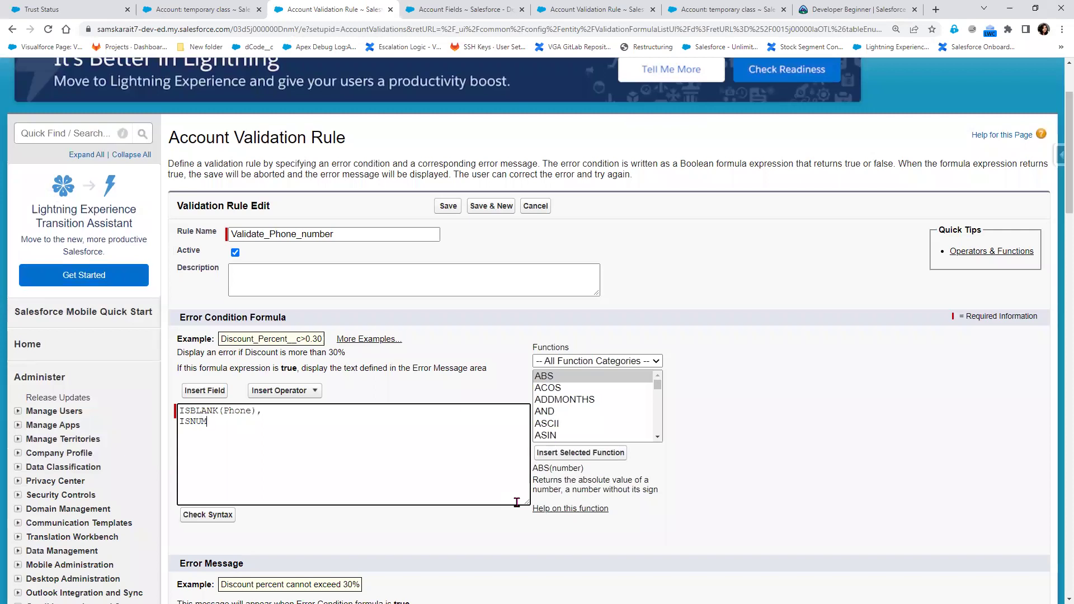
{"action": "type", "text": "BER(PHone)"}
{"action": "key", "text": "BackSpace"}
{"action": "type", "text": "hA"}
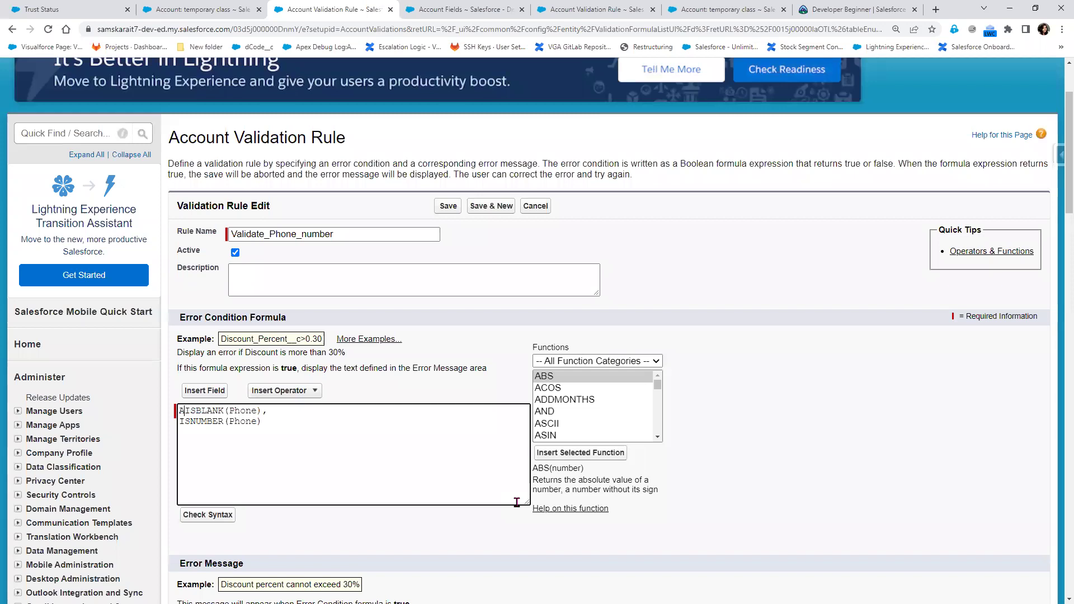
{"action": "type", "text": "ND("}
Run Check Syntax on the new formula and select the formula text
{"action": "left_click", "coordinate": [207, 516]}
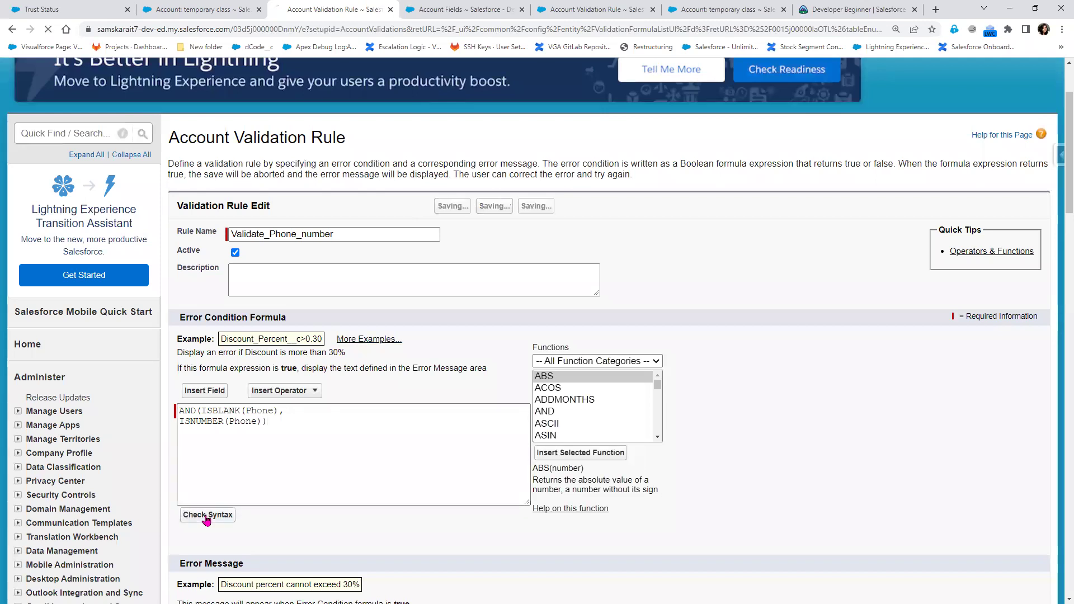
{"action": "scroll", "coordinate": [397, 518], "scroll_direction": "down", "scroll_amount": 3}
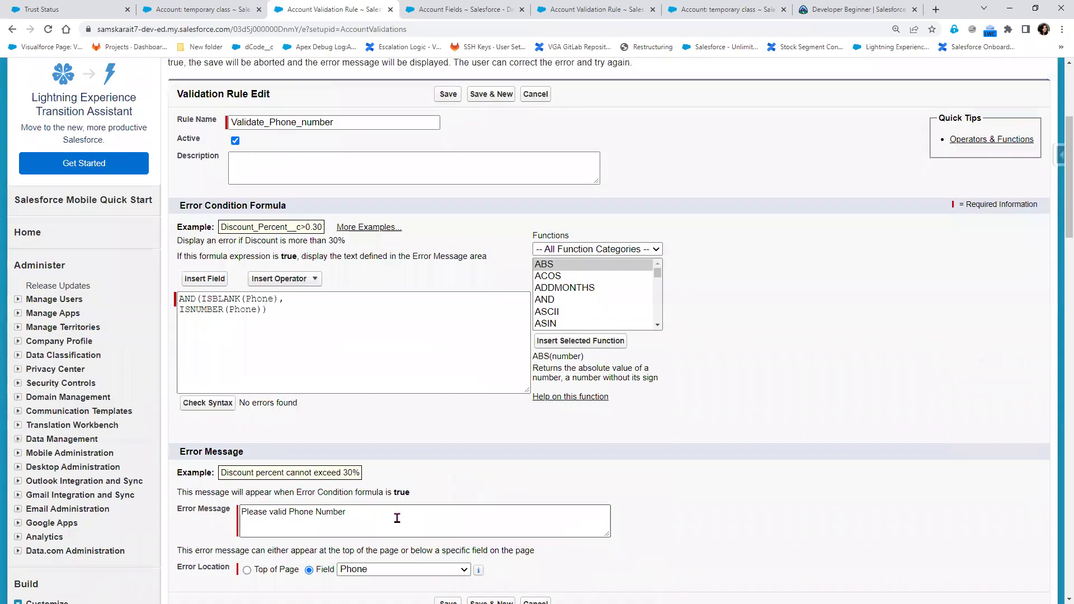
{"action": "left_click_drag", "start_coordinate": [278, 314], "coordinate": [166, 298]}
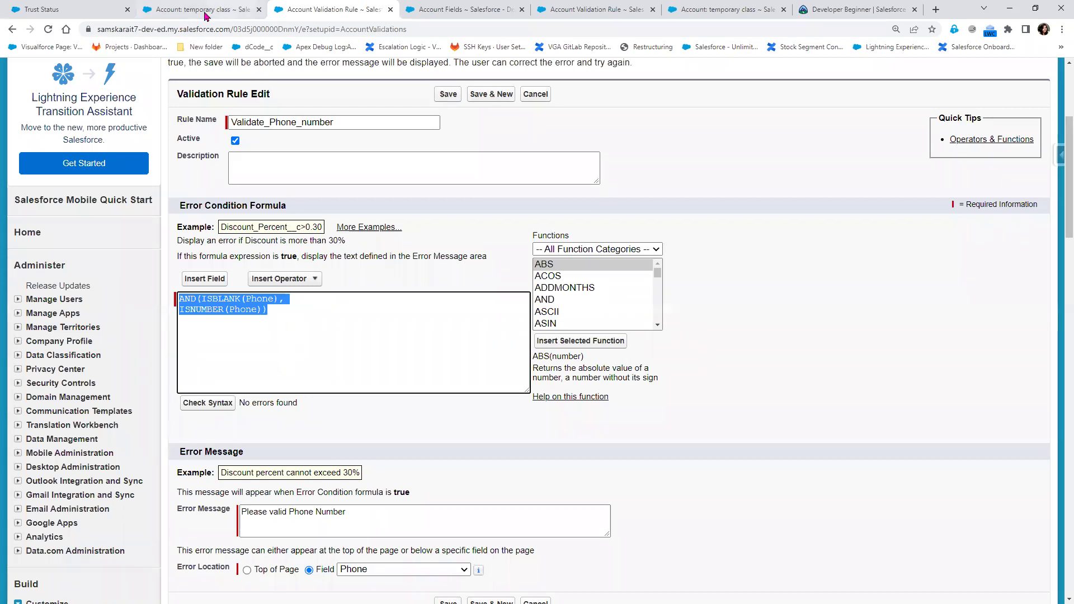
{"action": "key", "text": "ctrl+shift+Tab"}
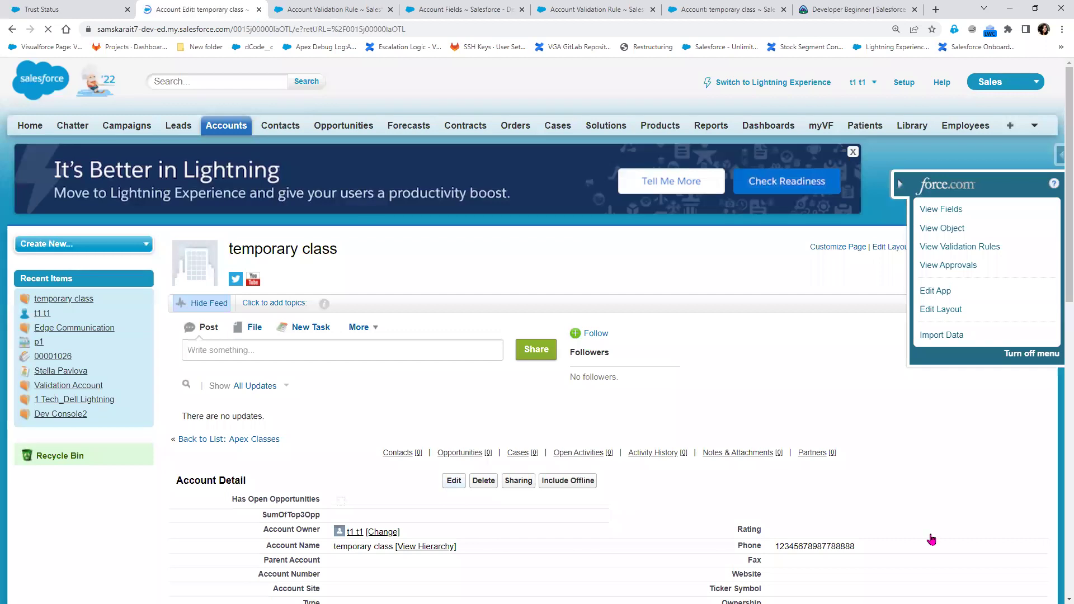
{"action": "left_click_drag", "start_coordinate": [868, 427], "coordinate": [650, 434]}
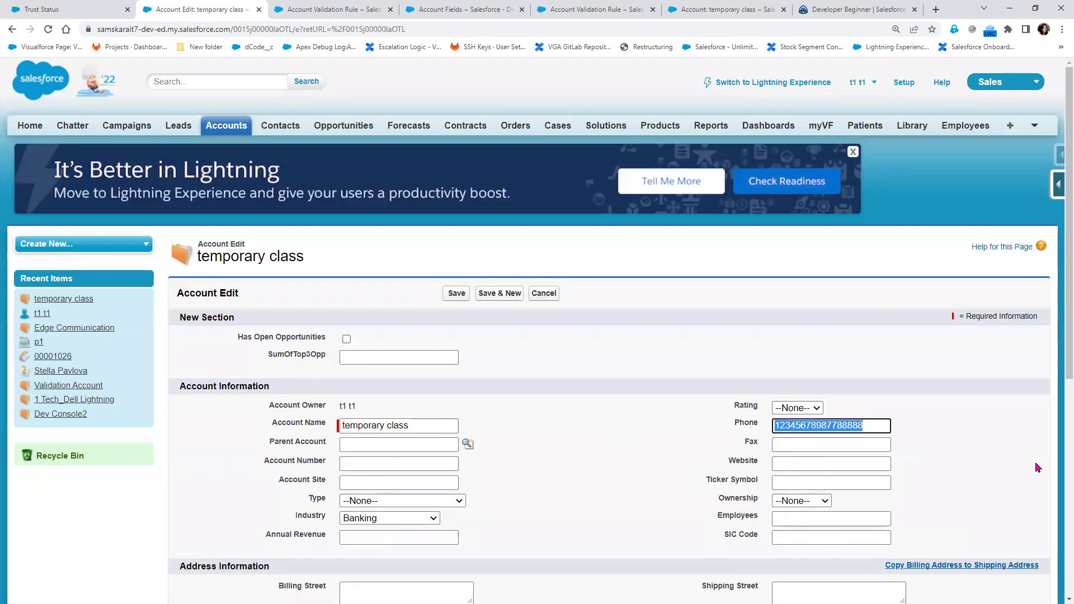
{"action": "key", "text": "BackSpace"}
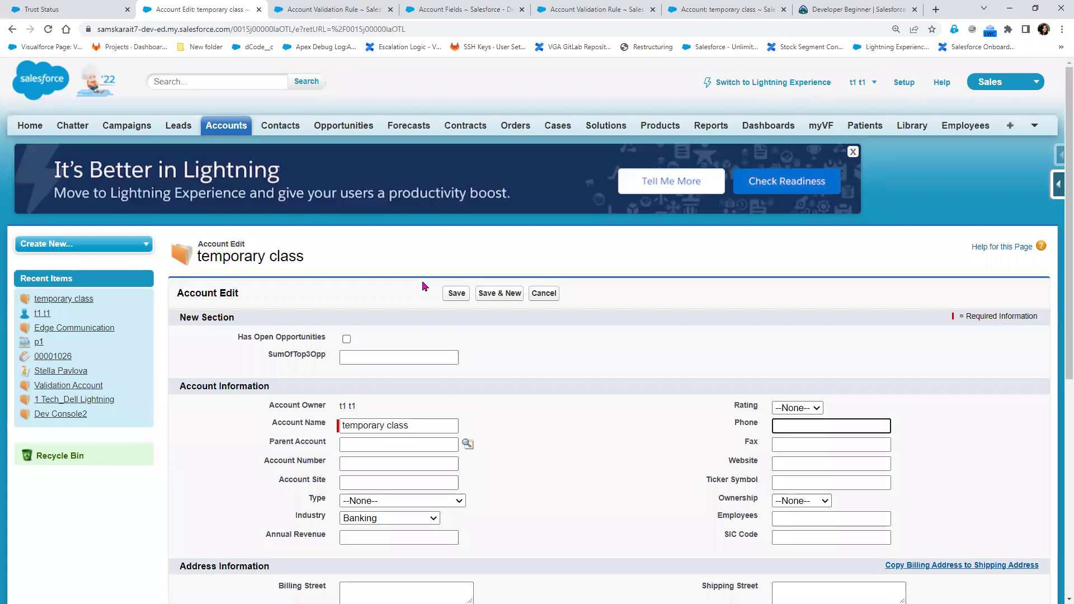
{"action": "type", "text": "dfgdfgdfg"}
{"action": "left_click", "coordinate": [447, 294]}
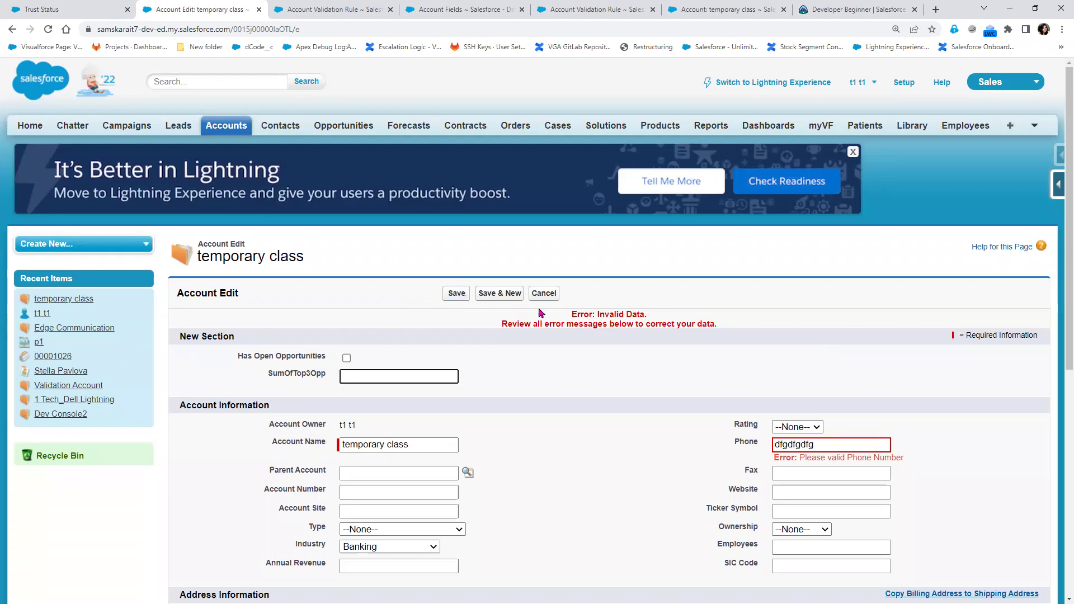
{"action": "left_click_drag", "start_coordinate": [834, 443], "coordinate": [733, 443]}
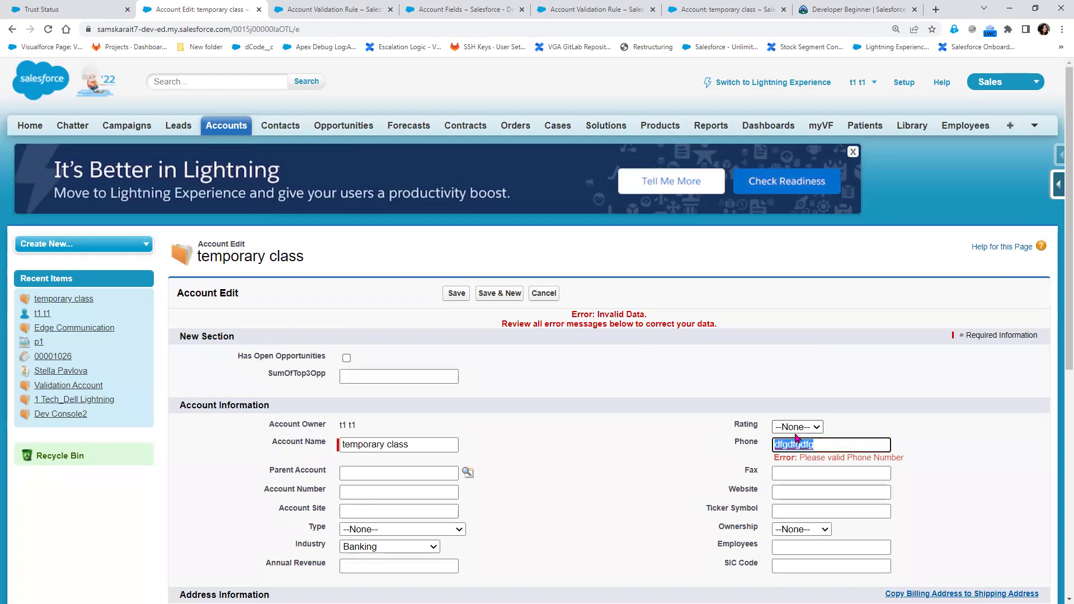
{"action": "type", "text": "3453453453453"}
{"action": "left_click", "coordinate": [457, 294]}
{"action": "left_click", "coordinate": [821, 445]}
{"action": "left_click_drag", "start_coordinate": [845, 444], "coordinate": [728, 445]}
{"action": "type", "text": "12345678"}
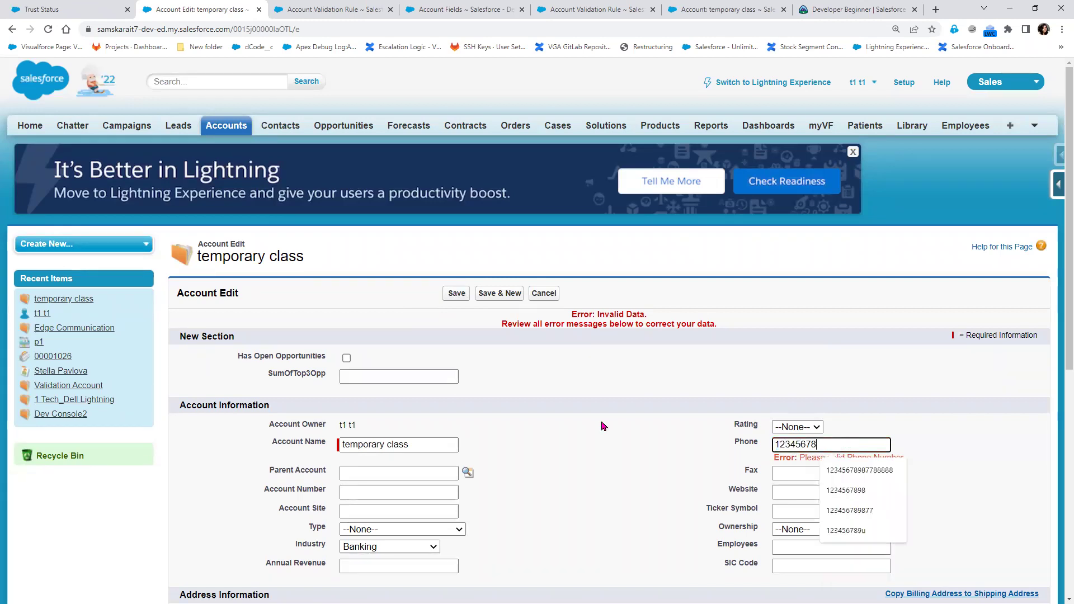
{"action": "left_click", "coordinate": [450, 298]}
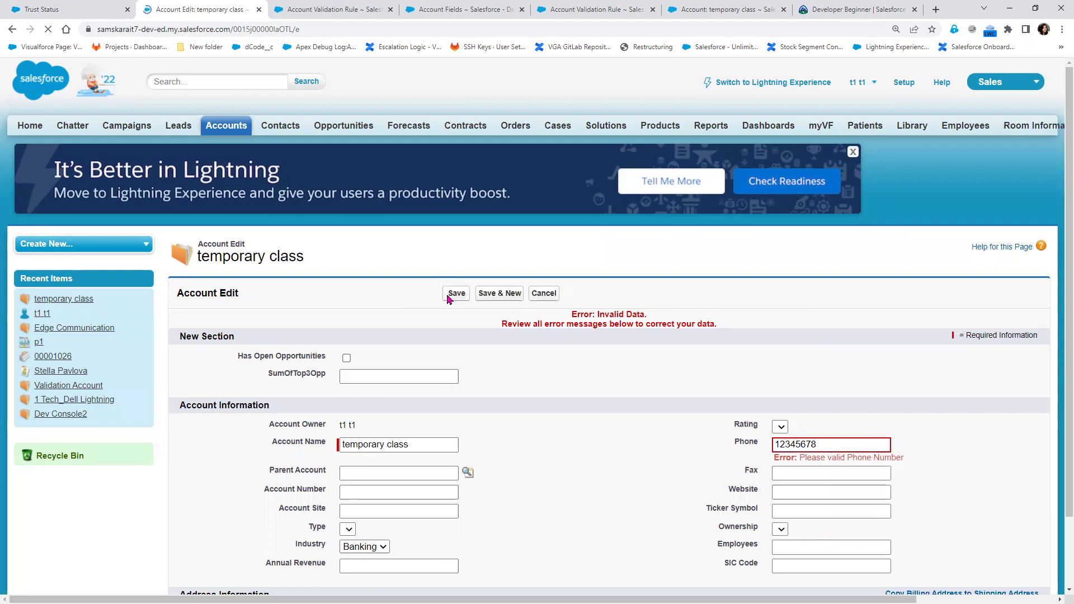
Save the revised Validate_Phone_number rule
{"action": "left_click", "coordinate": [330, 9]}
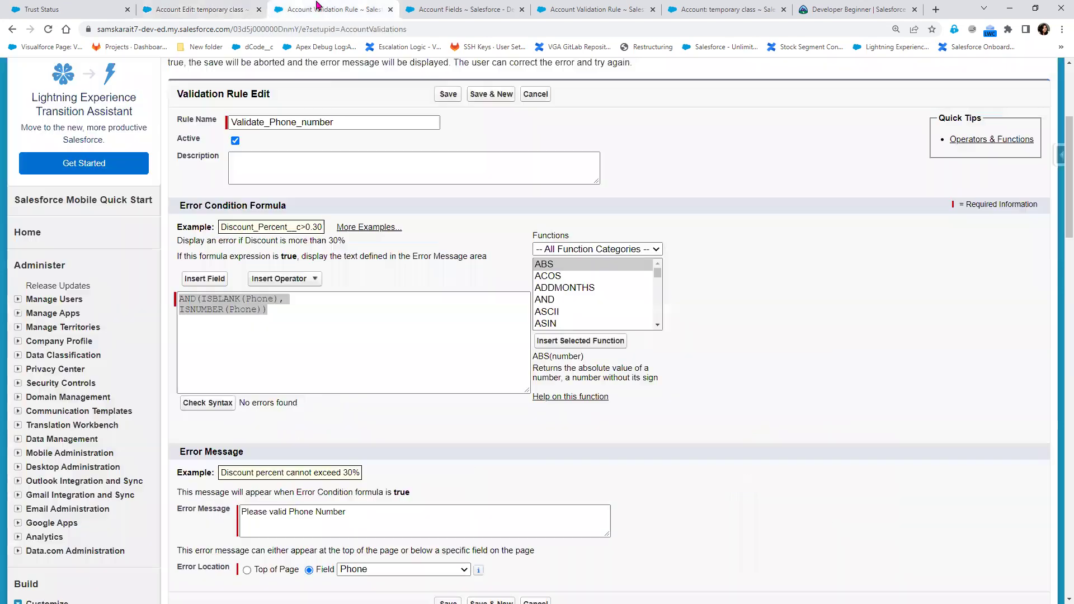
{"action": "scroll", "coordinate": [442, 447], "scroll_direction": "down", "scroll_amount": 3}
{"action": "left_click", "coordinate": [446, 436]}
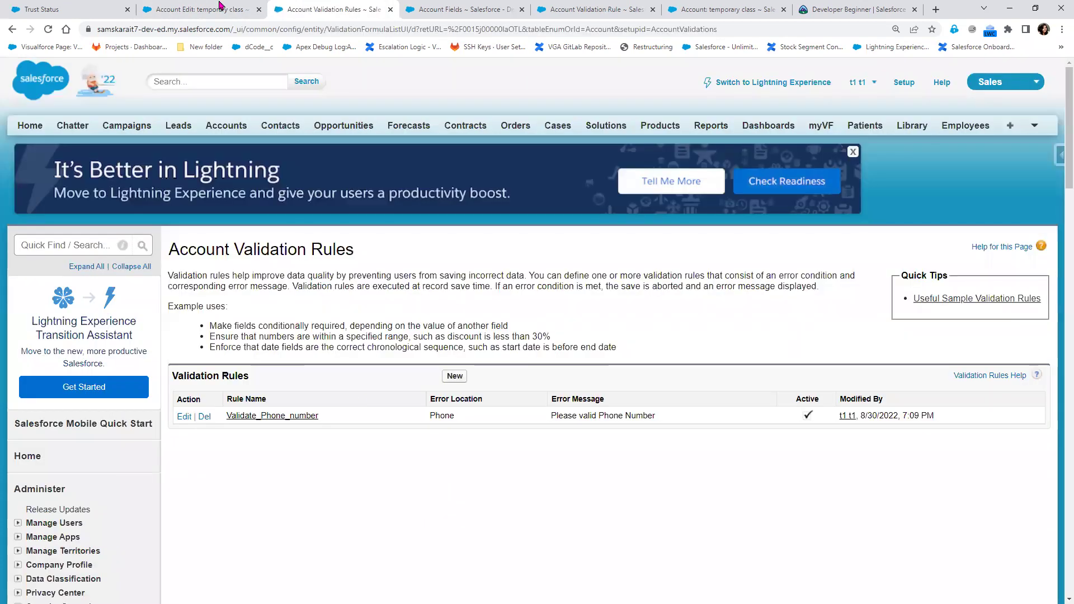
Set the account's Phone to sfsdfsfsdf and save it, which the rule now accepts
{"action": "left_click", "coordinate": [198, 9]}
{"action": "double_click", "coordinate": [830, 443]}
{"action": "type", "text": "sfsdfsfsdf"}
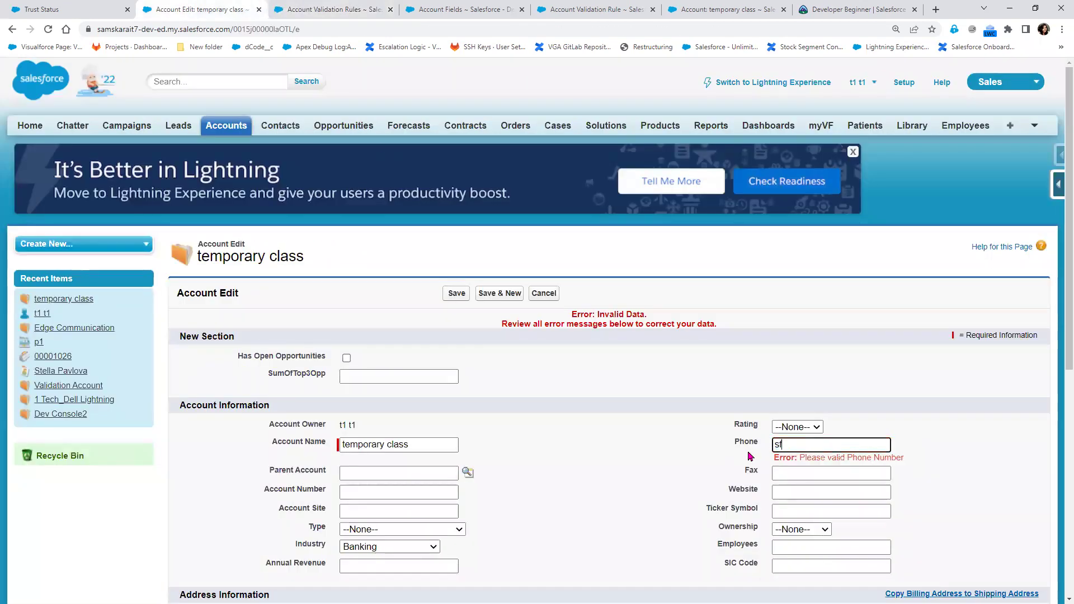
{"action": "left_click", "coordinate": [459, 295]}
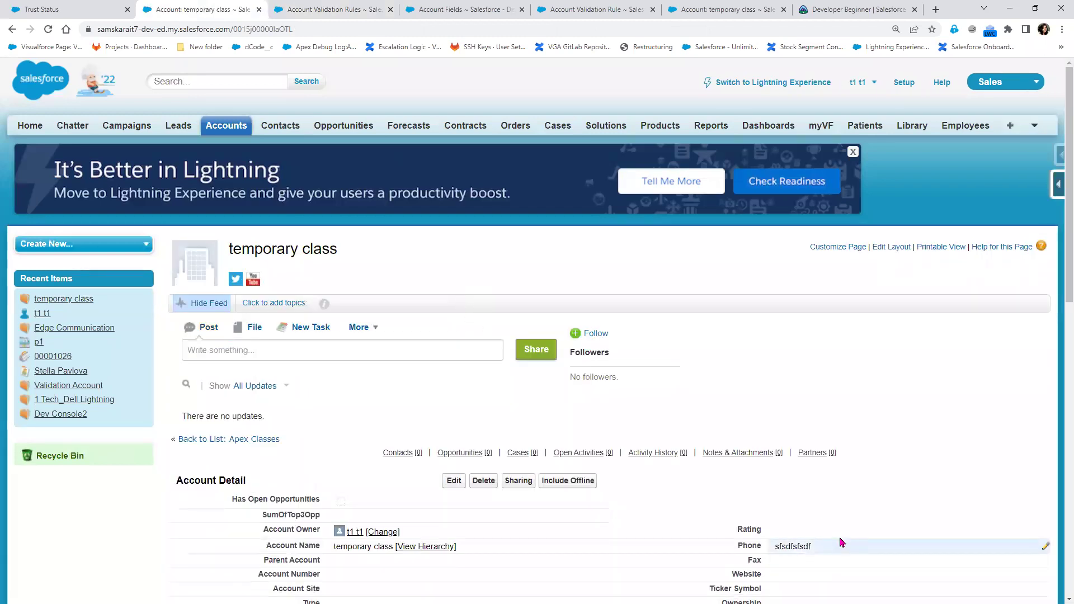
{"action": "double_click", "coordinate": [837, 546]}
{"action": "scroll", "coordinate": [818, 485], "scroll_direction": "down", "scroll_amount": 3}
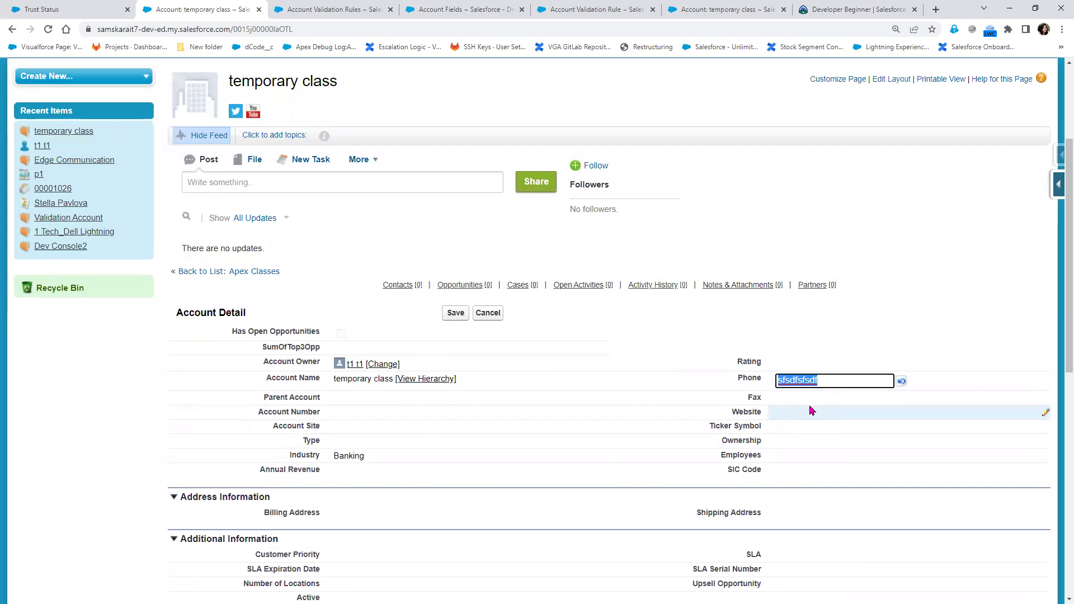
Reopen Validate_Phone_number for editing and select the ISNUMBER(Phone) condition
{"action": "left_click", "coordinate": [336, 11]}
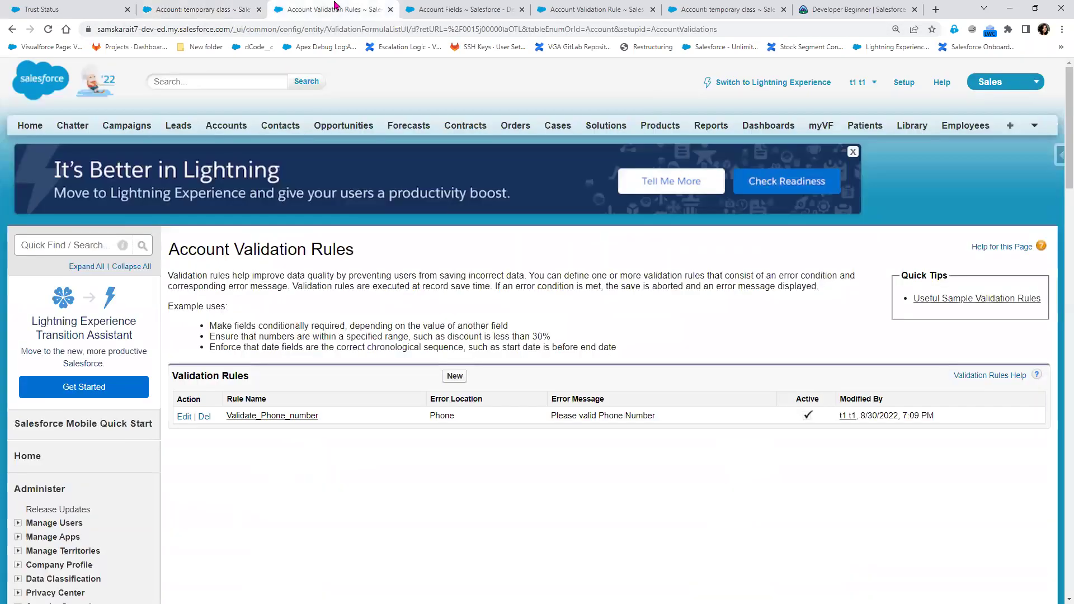
{"action": "left_click", "coordinate": [185, 417]}
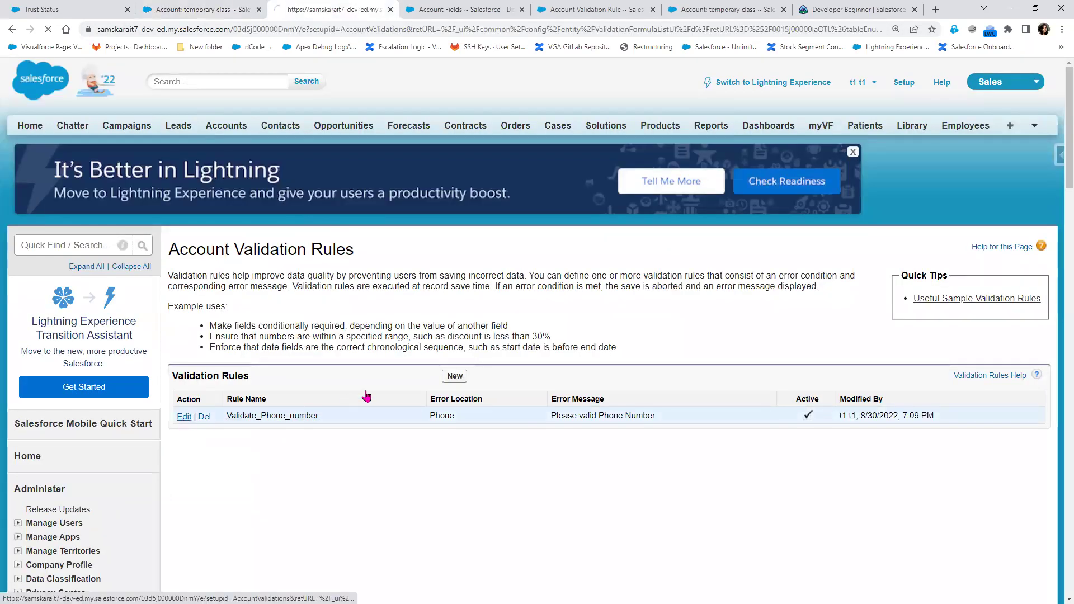
{"action": "scroll", "coordinate": [343, 437], "scroll_direction": "down", "scroll_amount": 3}
{"action": "left_click_drag", "start_coordinate": [286, 356], "coordinate": [204, 350]}
{"action": "left_click_drag", "start_coordinate": [264, 367], "coordinate": [178, 371]}
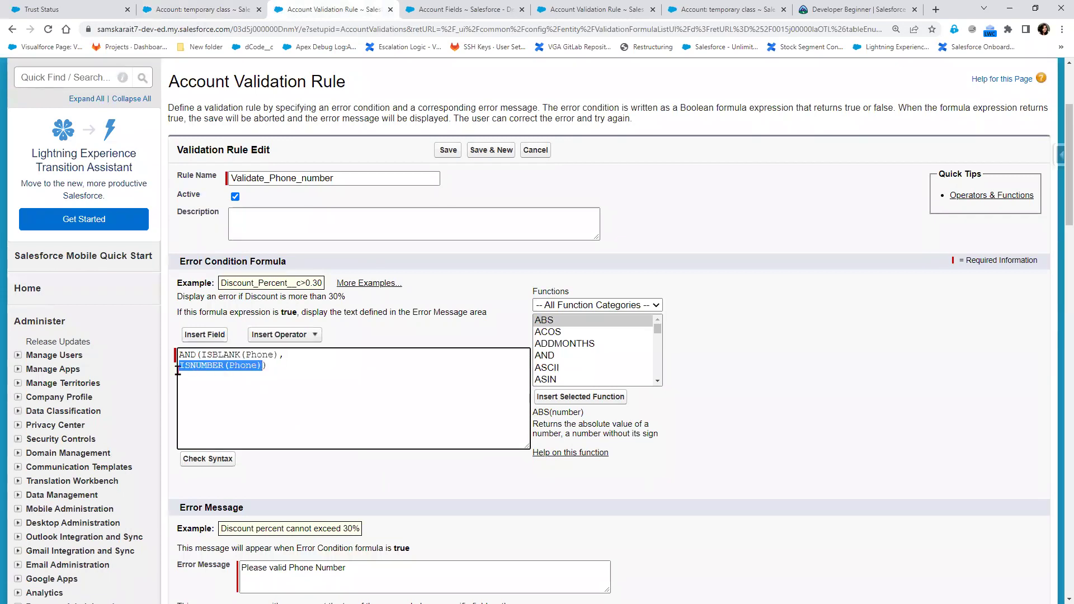
Detach the validation rule tab into its own browser window
{"action": "left_click", "coordinate": [228, 10]}
{"action": "left_click", "coordinate": [340, 7]}
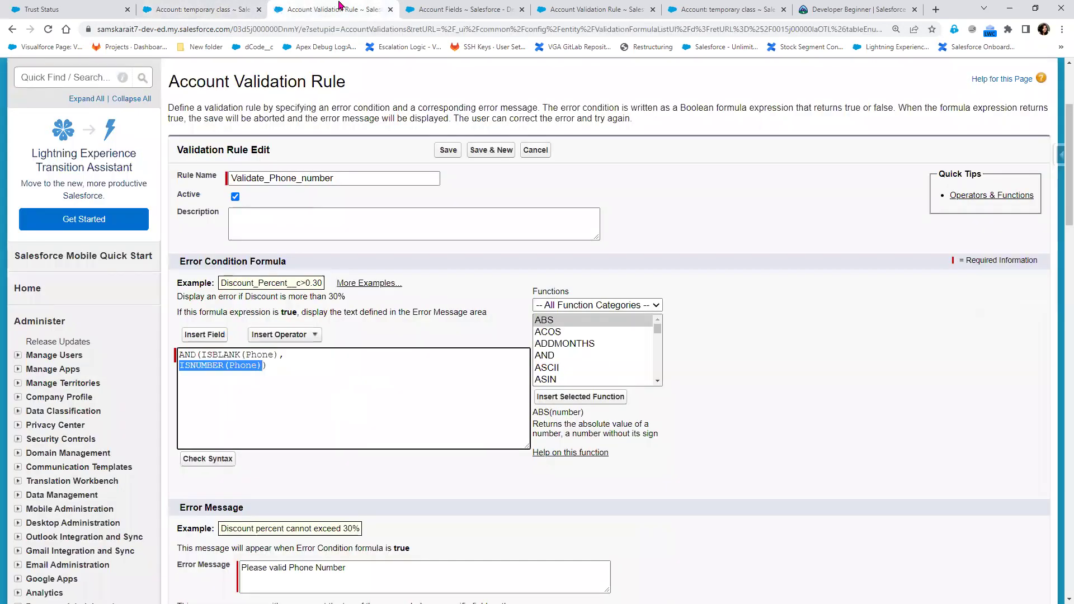
{"action": "left_click_drag", "start_coordinate": [339, 6], "coordinate": [352, 8]}
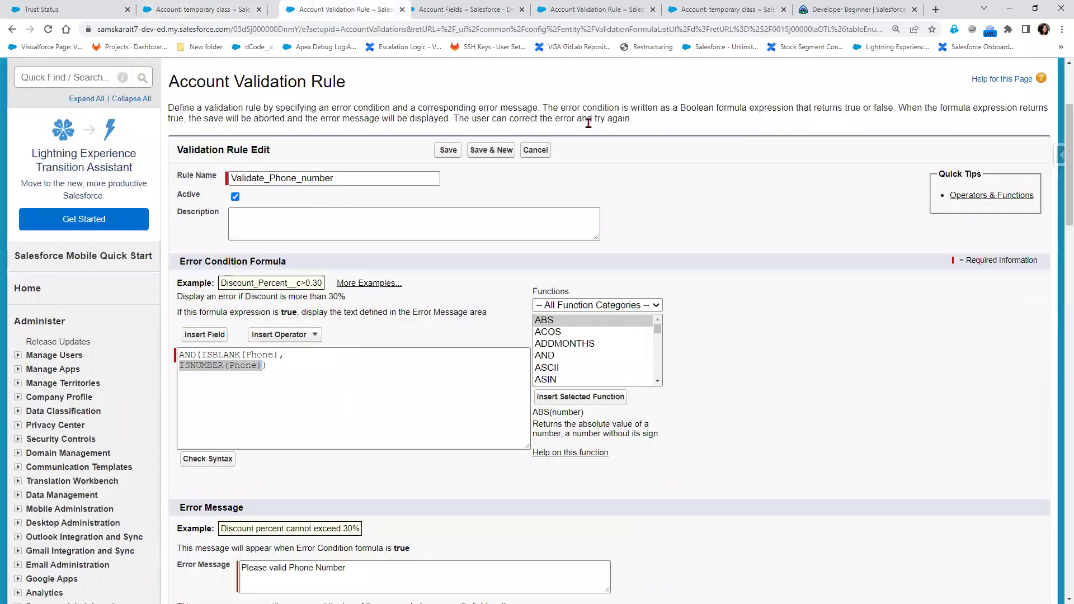
{"action": "scroll", "coordinate": [358, 277], "scroll_direction": "down", "scroll_amount": 3}
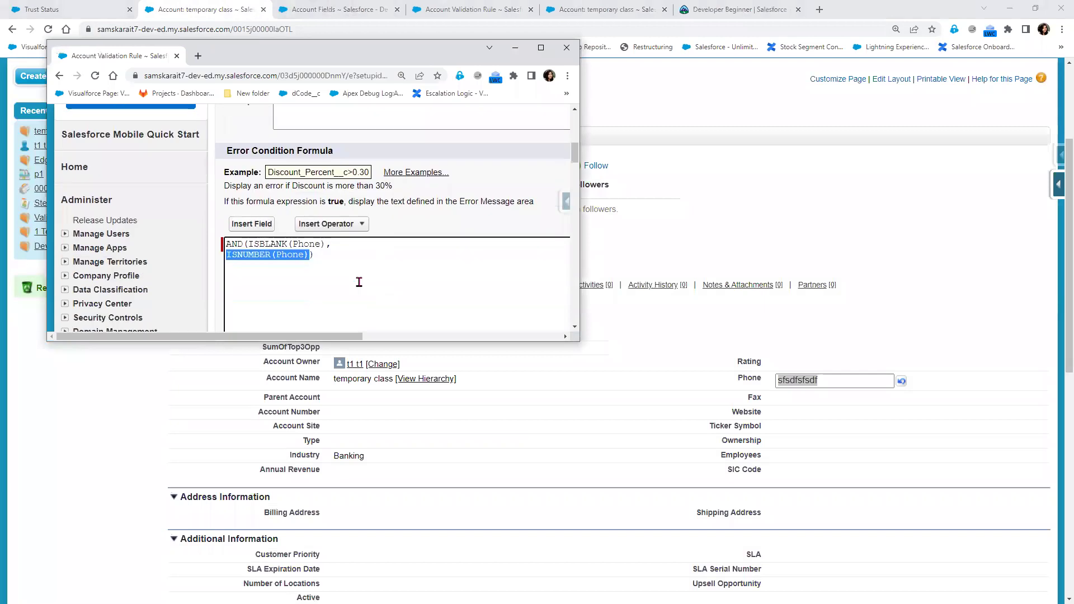
Shrink and resize the account and rule windows so Phone and the Error Condition Formula show together
{"action": "left_click", "coordinate": [1036, 8]}
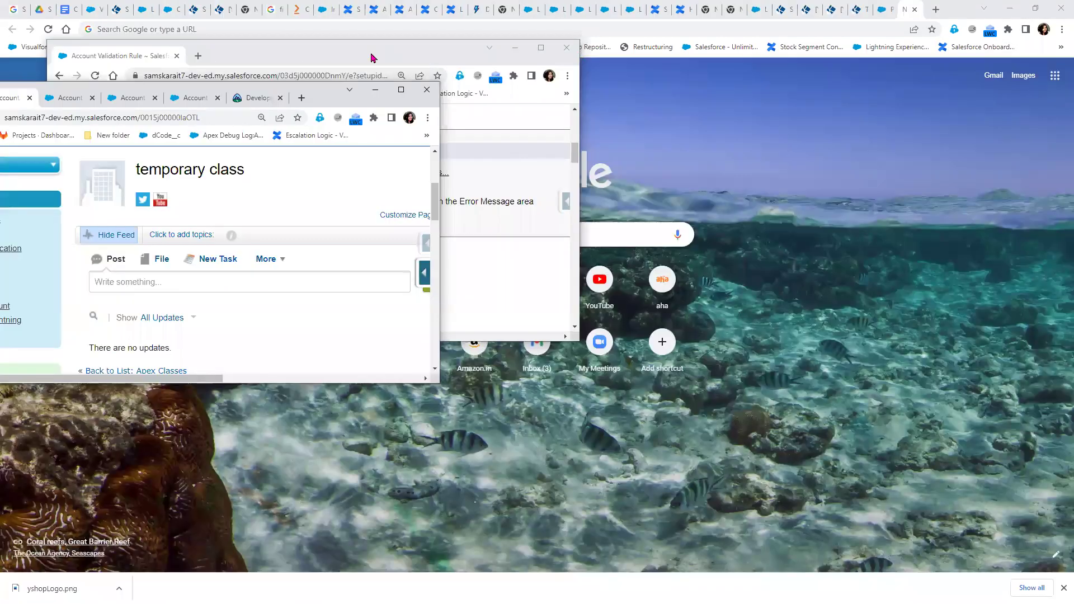
{"action": "left_click_drag", "start_coordinate": [351, 52], "coordinate": [777, 95]}
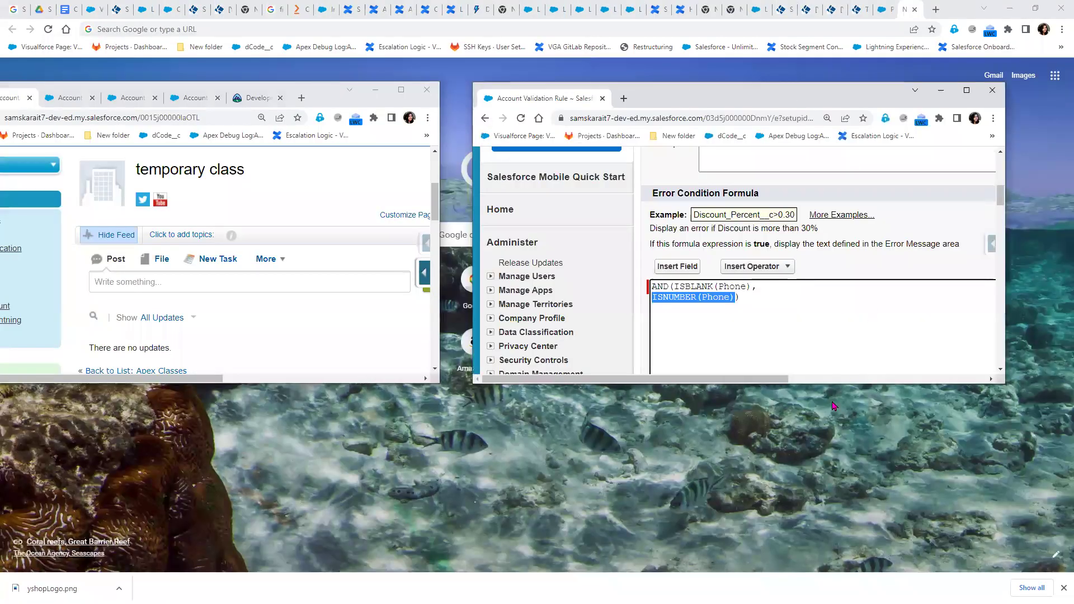
{"action": "left_click_drag", "start_coordinate": [833, 384], "coordinate": [840, 496]}
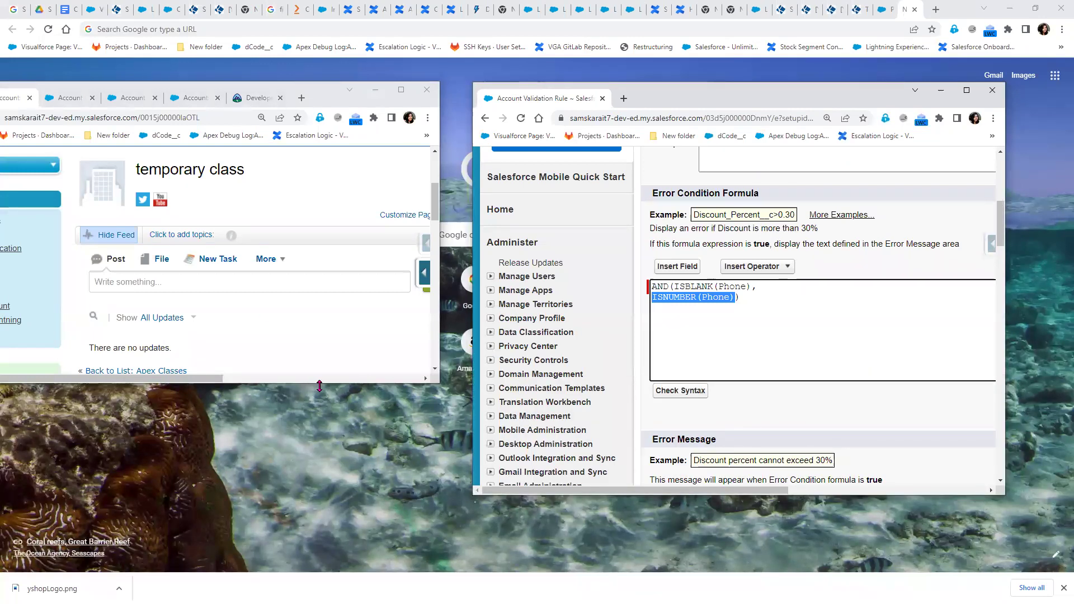
{"action": "left_click_drag", "start_coordinate": [320, 384], "coordinate": [329, 551]}
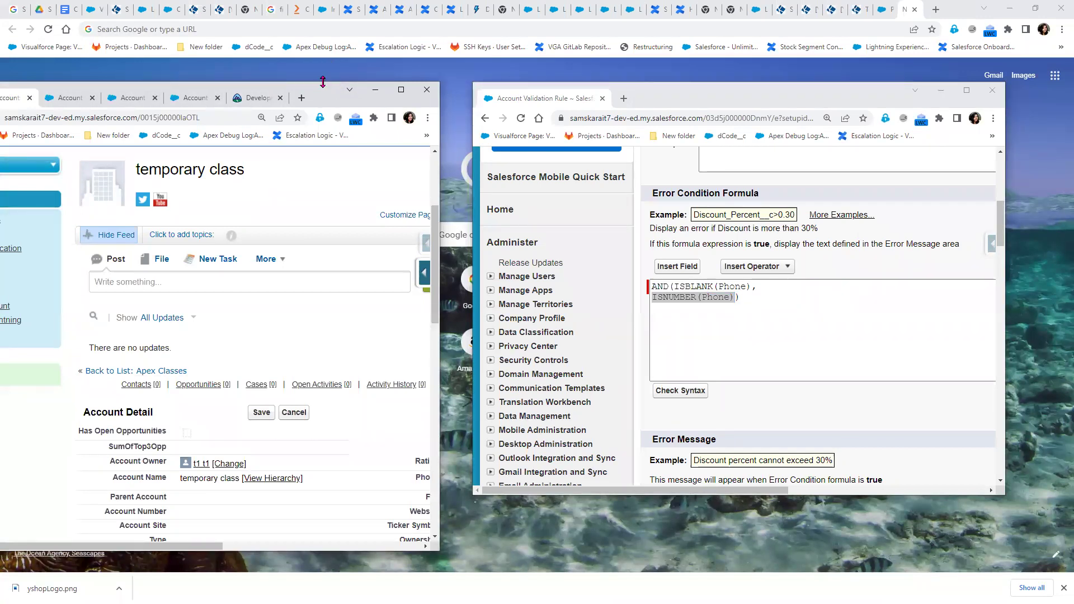
{"action": "left_click_drag", "start_coordinate": [323, 82], "coordinate": [323, 11]}
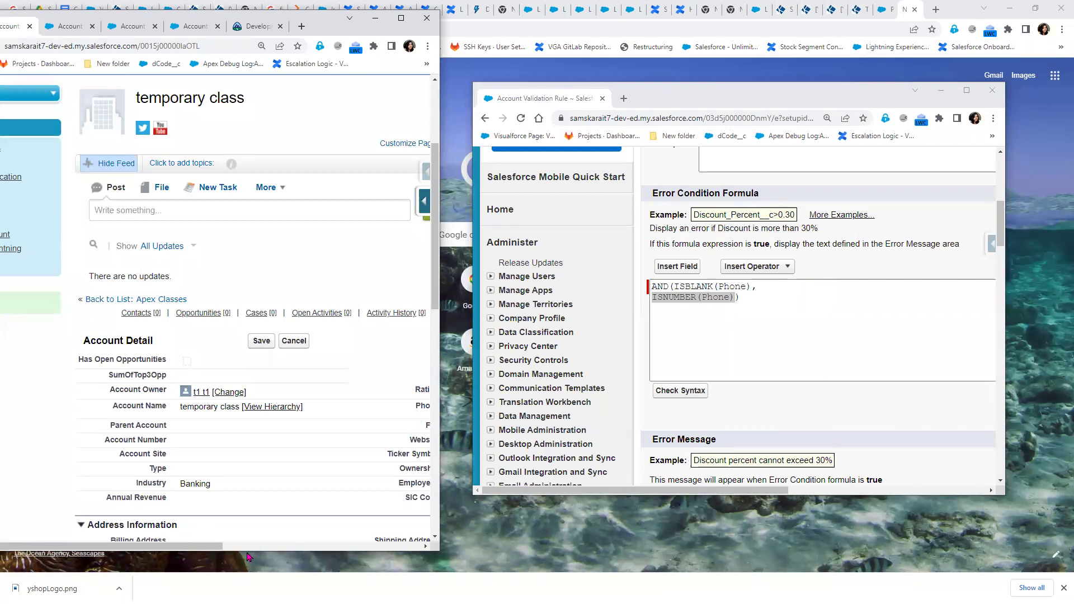
{"action": "left_click_drag", "start_coordinate": [192, 554], "coordinate": [275, 554]}
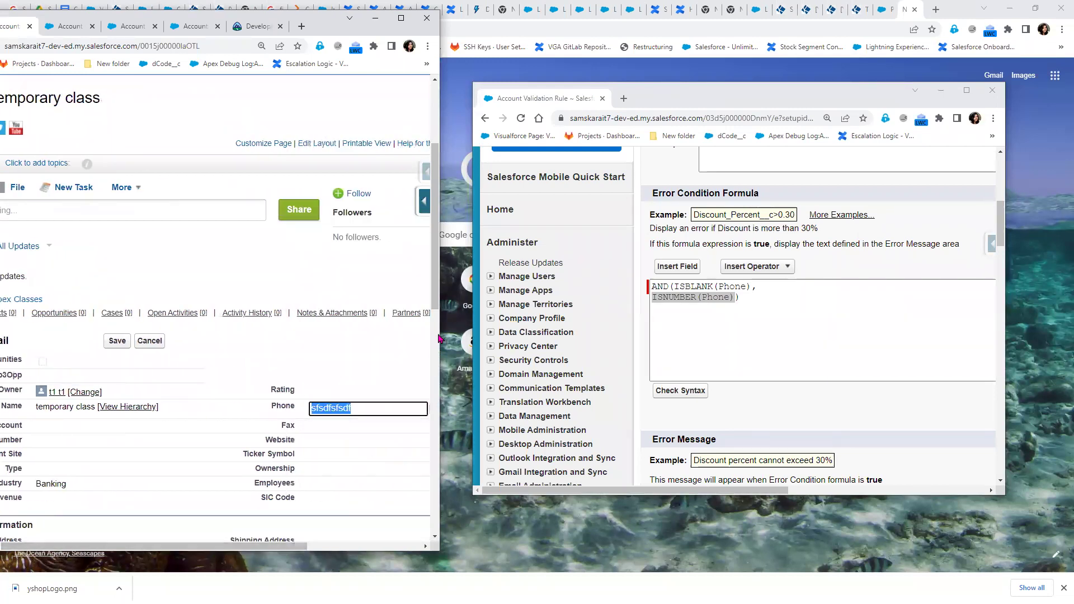
{"action": "left_click_drag", "start_coordinate": [440, 335], "coordinate": [493, 335]}
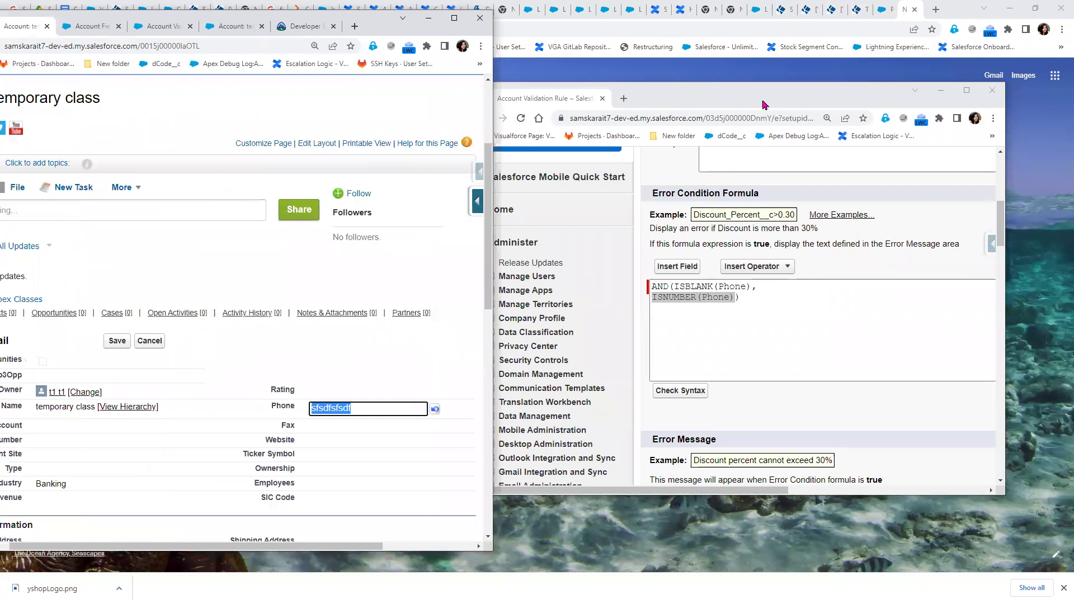
{"action": "left_click_drag", "start_coordinate": [763, 96], "coordinate": [816, 80]}
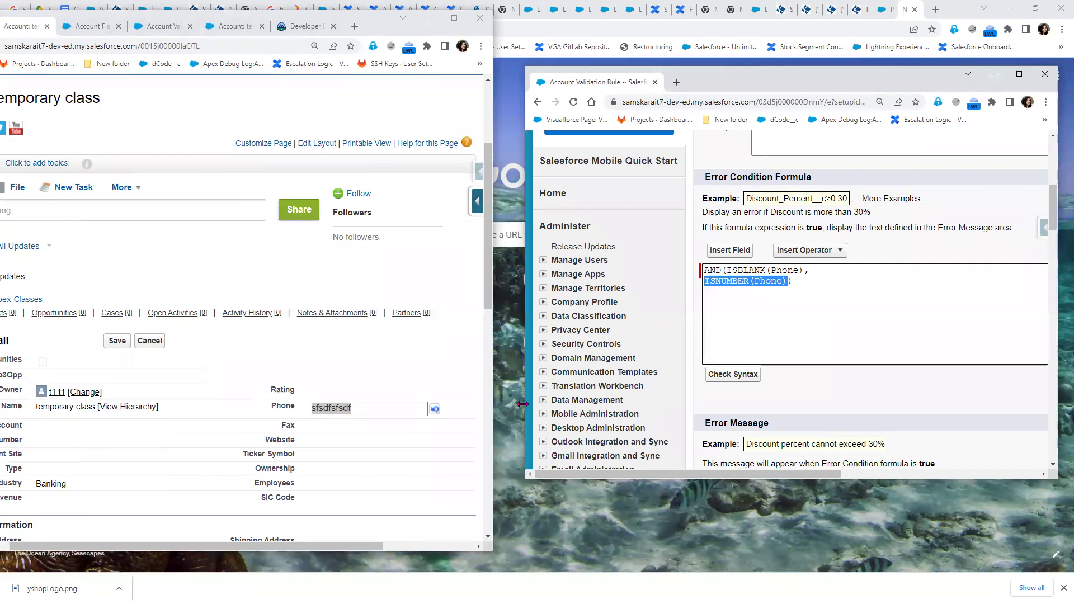
{"action": "left_click_drag", "start_coordinate": [522, 404], "coordinate": [618, 404]}
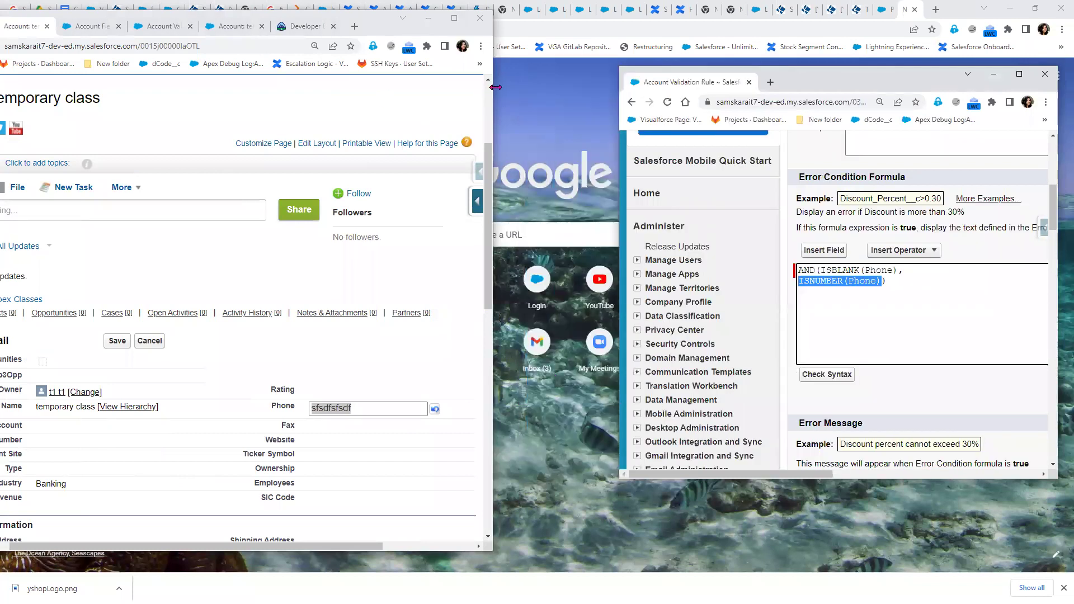
{"action": "left_click_drag", "start_coordinate": [497, 86], "coordinate": [618, 86]}
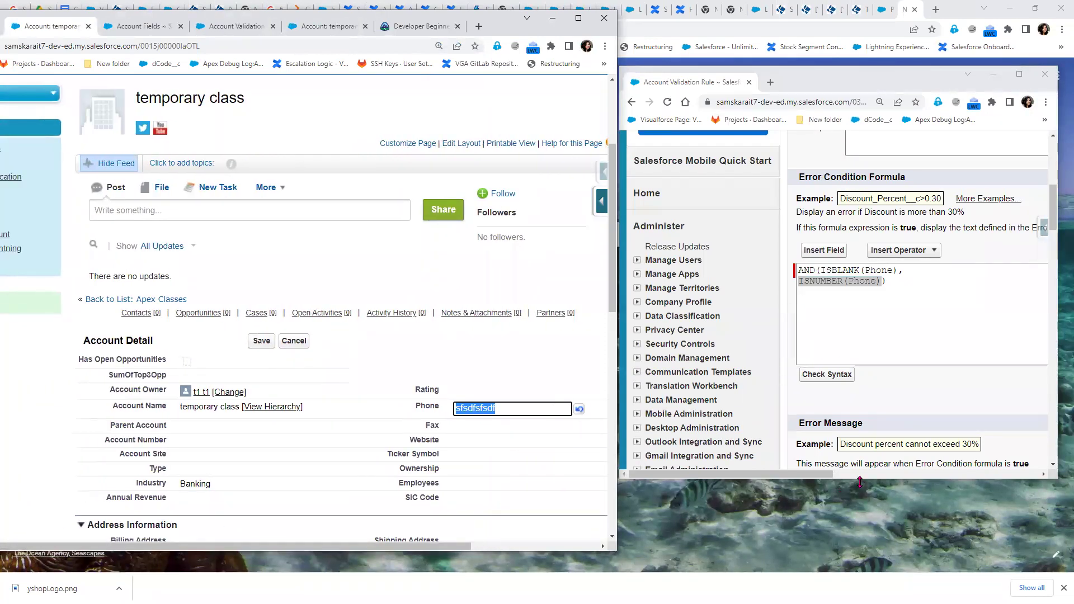
{"action": "left_click_drag", "start_coordinate": [860, 482], "coordinate": [860, 554]}
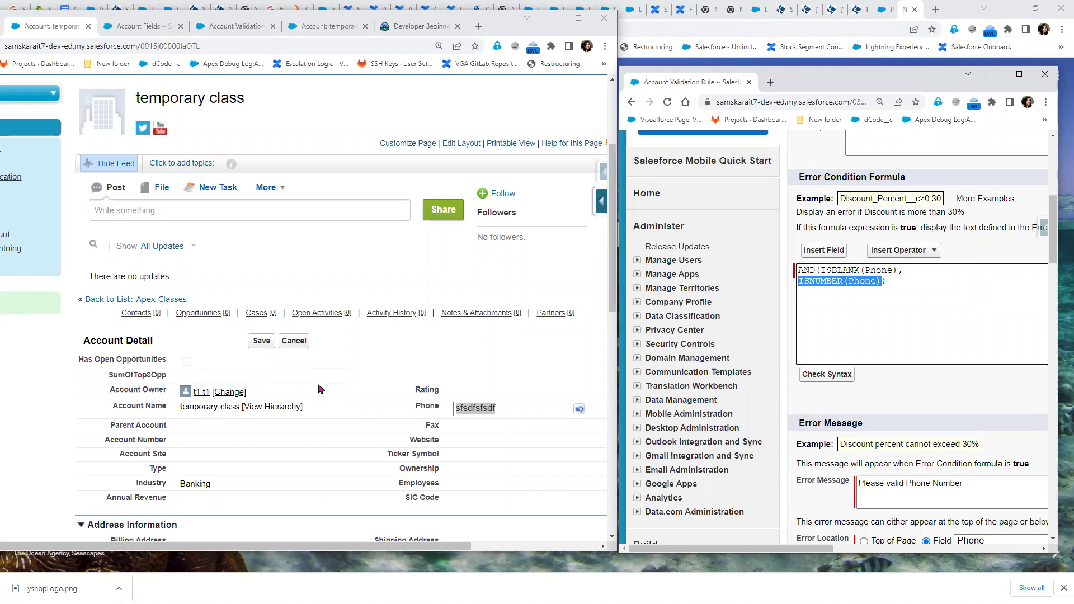
Save the account with Phone sfsdfsfsdf, then change Phone to 123456789 and save again
{"action": "left_click", "coordinate": [265, 343]}
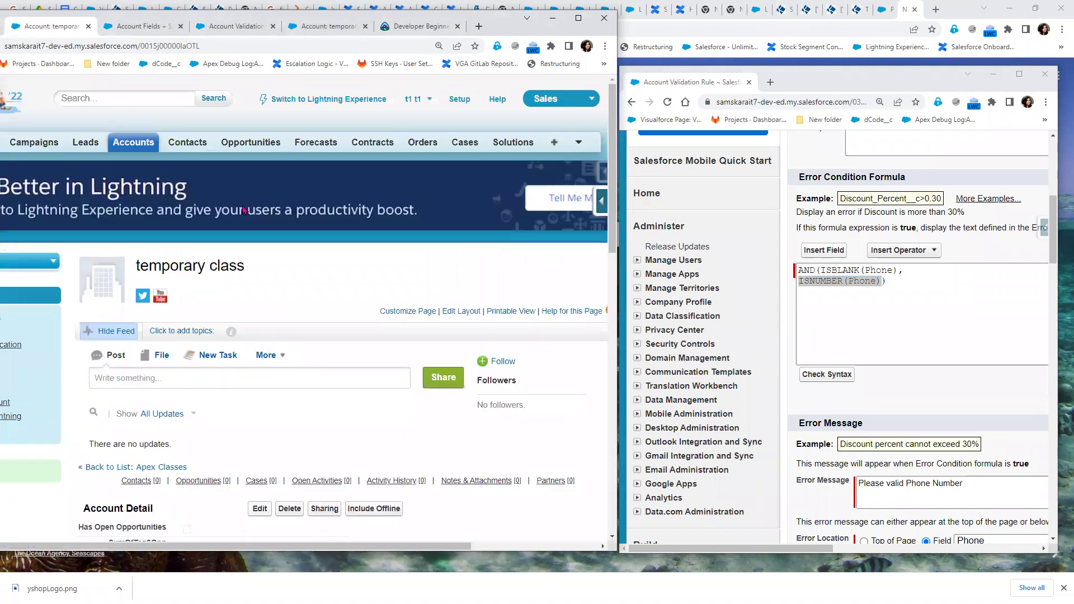
{"action": "scroll", "coordinate": [313, 276], "scroll_direction": "down", "scroll_amount": 5}
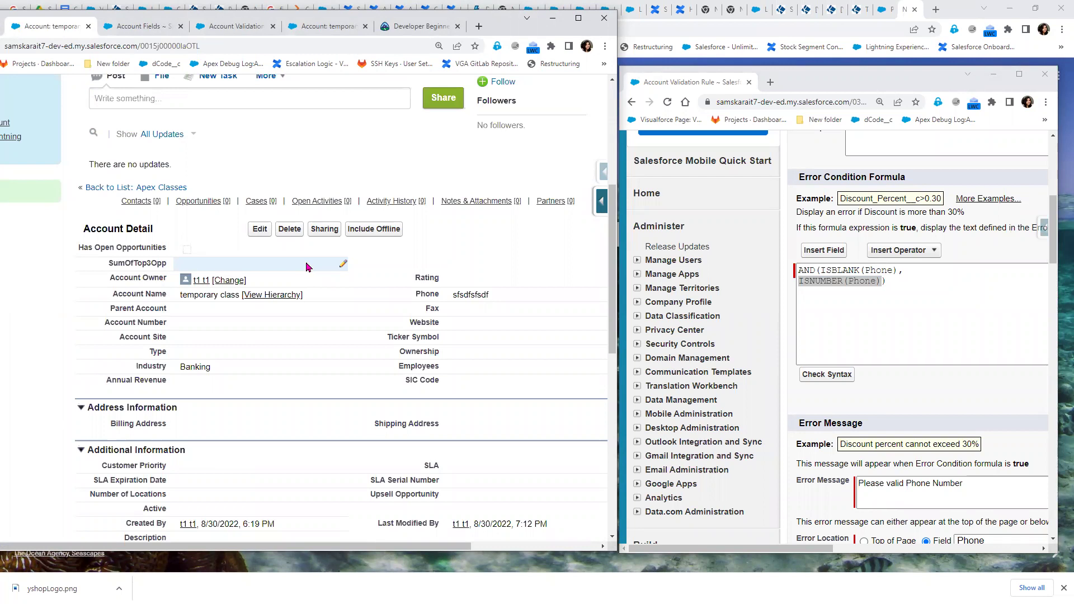
{"action": "double_click", "coordinate": [533, 294]}
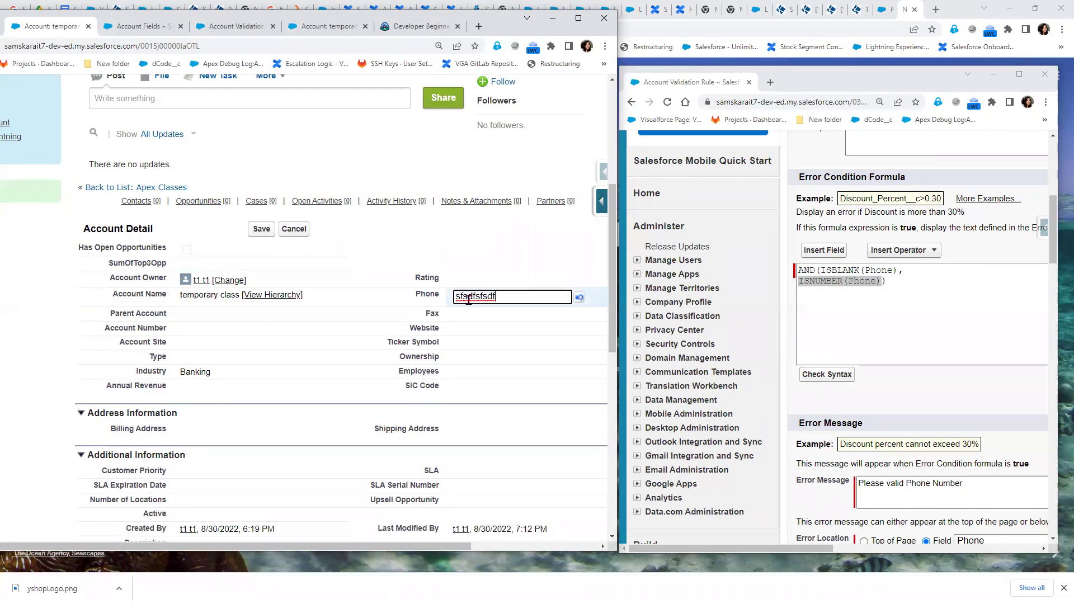
{"action": "left_click", "coordinate": [361, 304]}
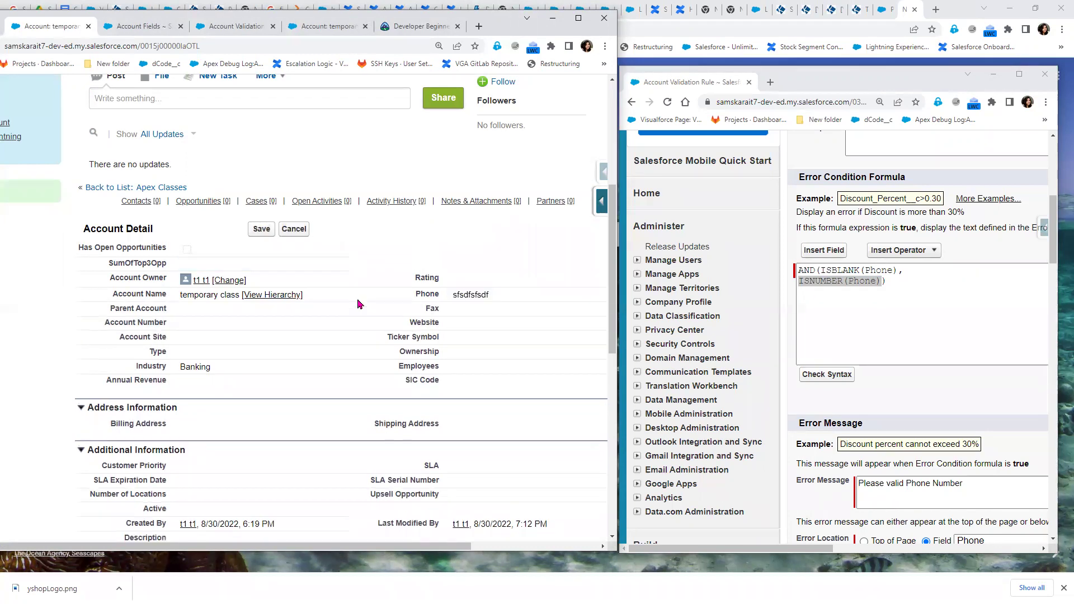
{"action": "double_click", "coordinate": [496, 294]}
{"action": "key", "text": "BackSpace"}
{"action": "type", "text": "12345678"}
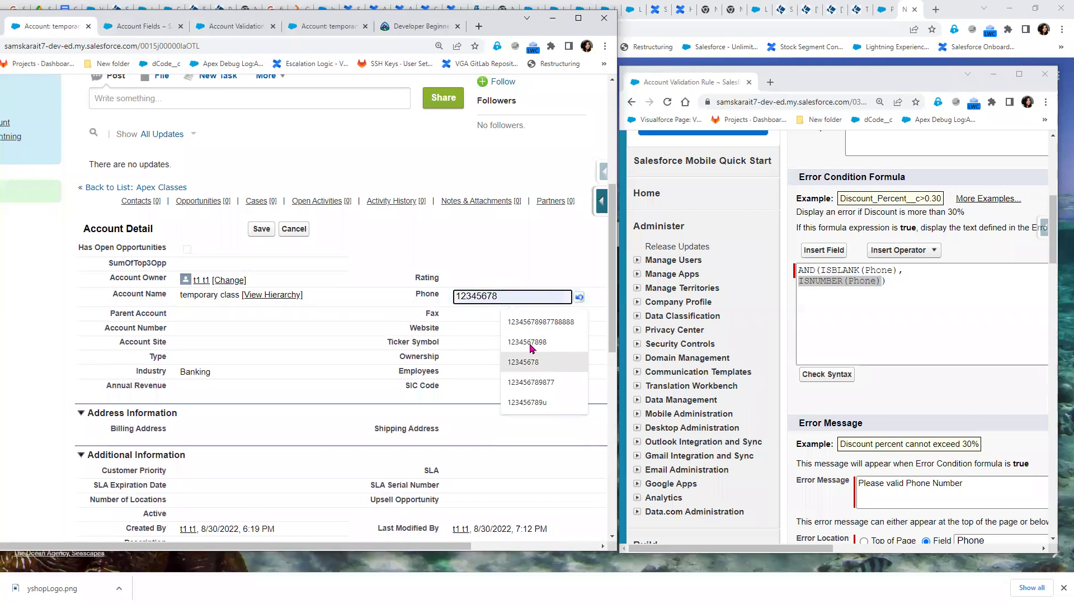
{"action": "type", "text": "9"}
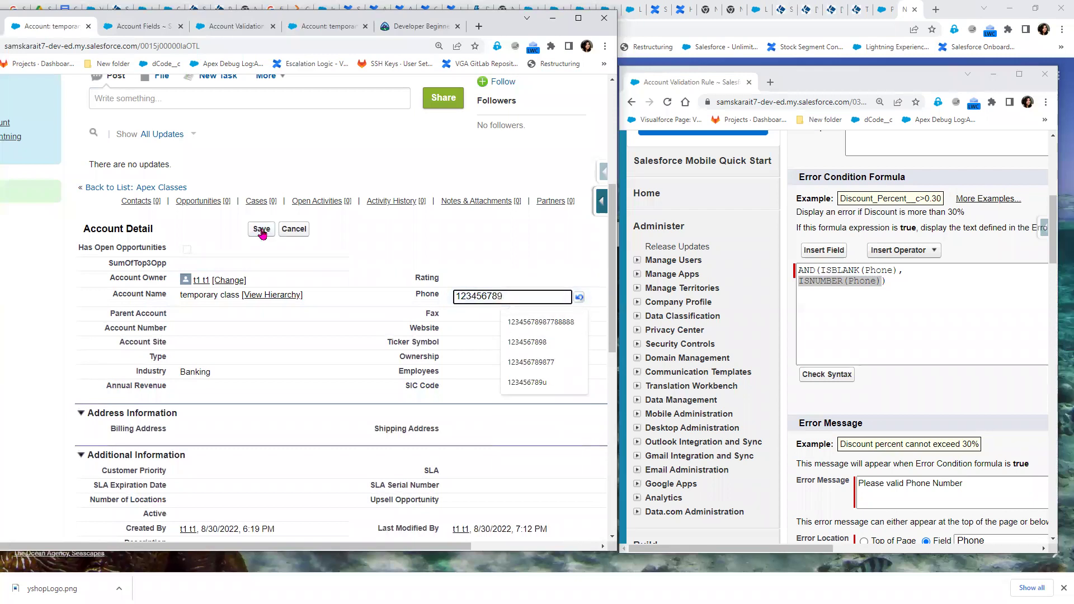
{"action": "left_click", "coordinate": [261, 230]}
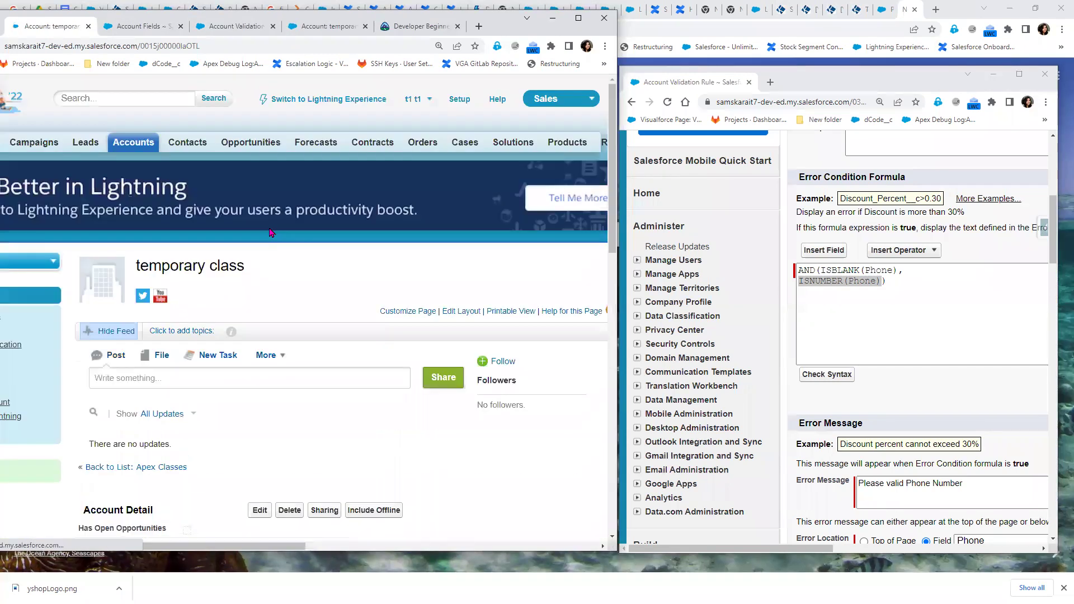
{"action": "scroll", "coordinate": [290, 272], "scroll_direction": "down", "scroll_amount": 4}
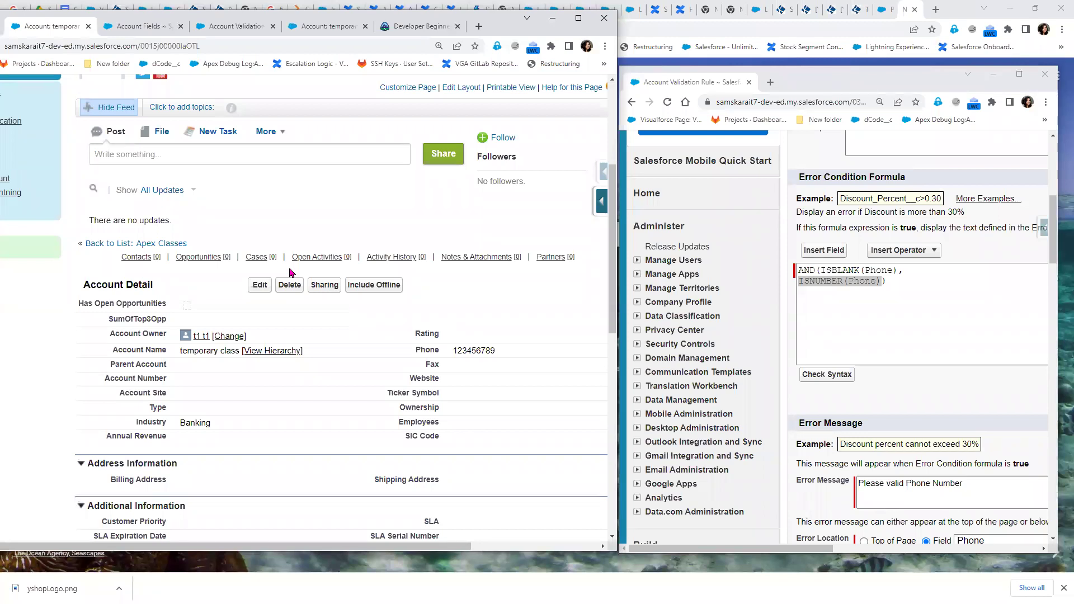
{"action": "left_click_drag", "start_coordinate": [923, 289], "coordinate": [744, 273]}
{"action": "key", "text": "ctrl+c"}
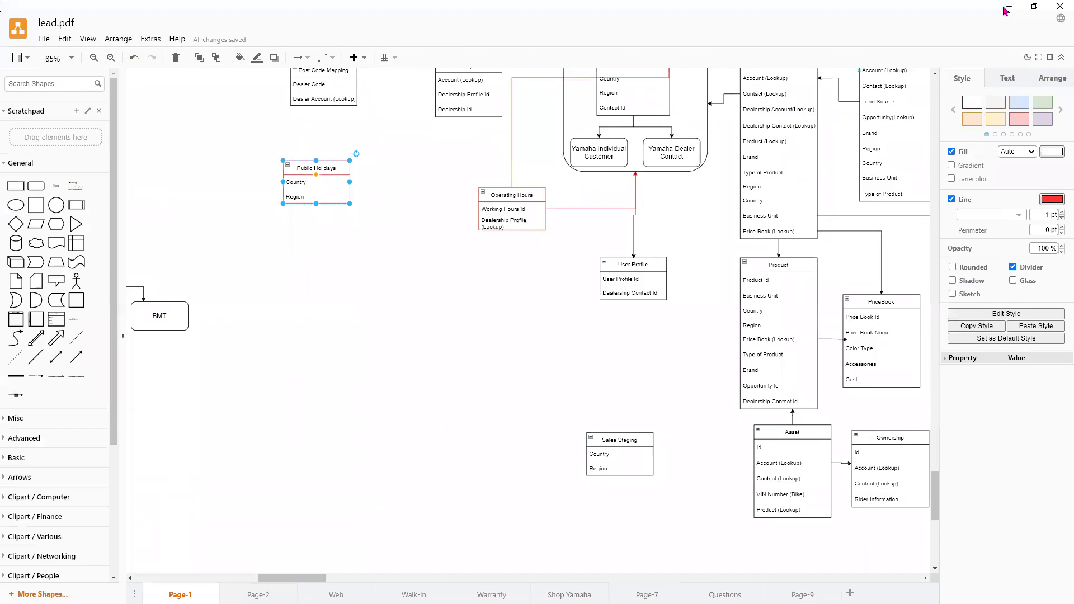
{"action": "left_click", "coordinate": [1009, 7]}
{"action": "key", "text": "alt+Tab"}
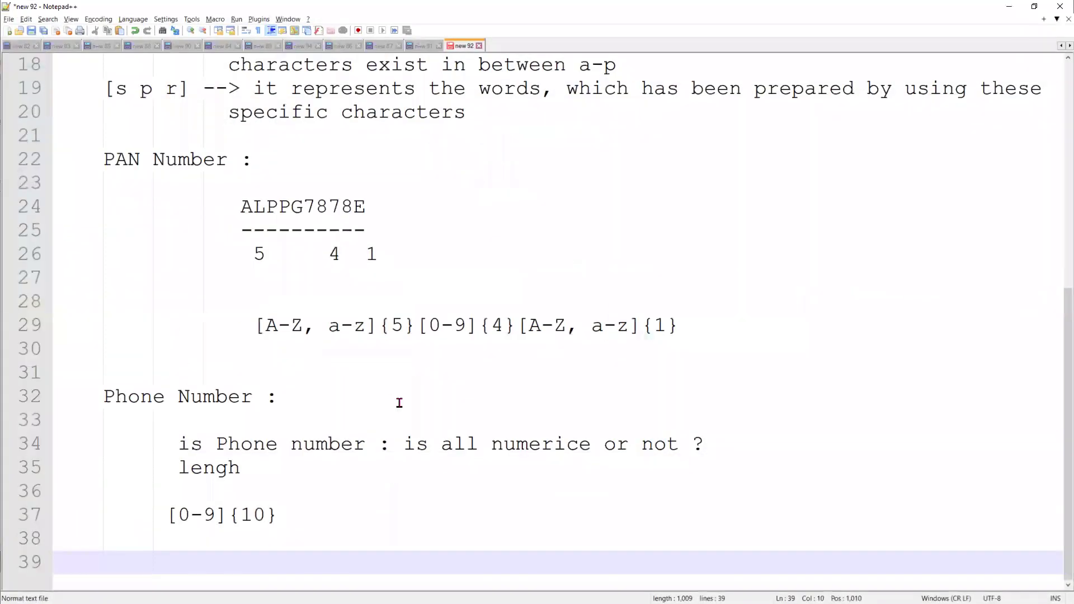
{"action": "key", "text": "Return"}
{"action": "key", "text": "Return"}
{"action": "key", "text": "Return"}
{"action": "key", "text": "Return"}
{"action": "key", "text": "Return"}
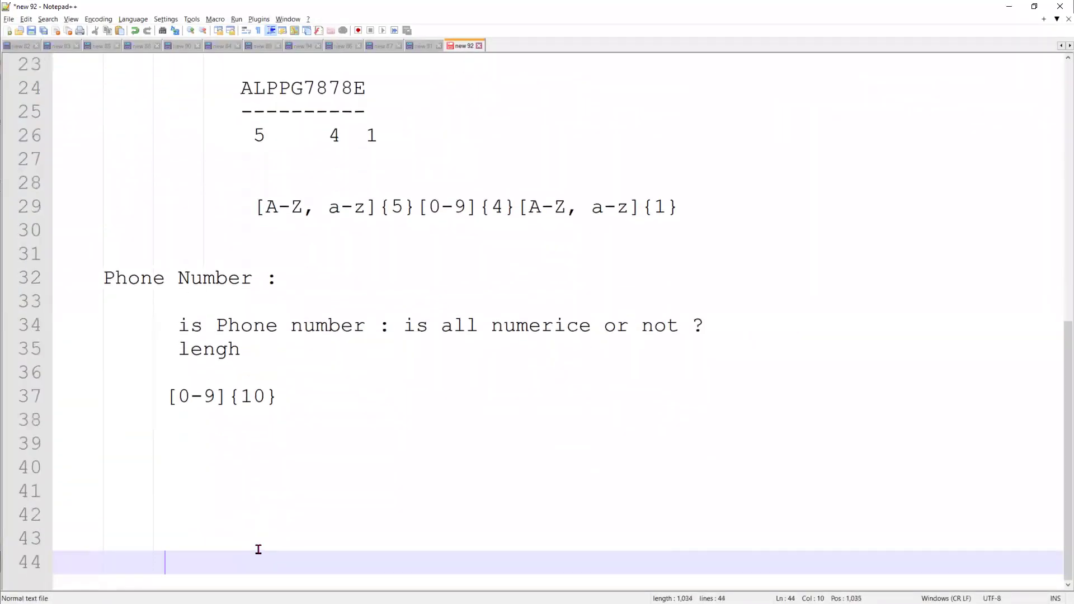
{"action": "key", "text": "ctrl+v"}
{"action": "left_click_drag", "start_coordinate": [168, 487], "coordinate": [1, 374]}
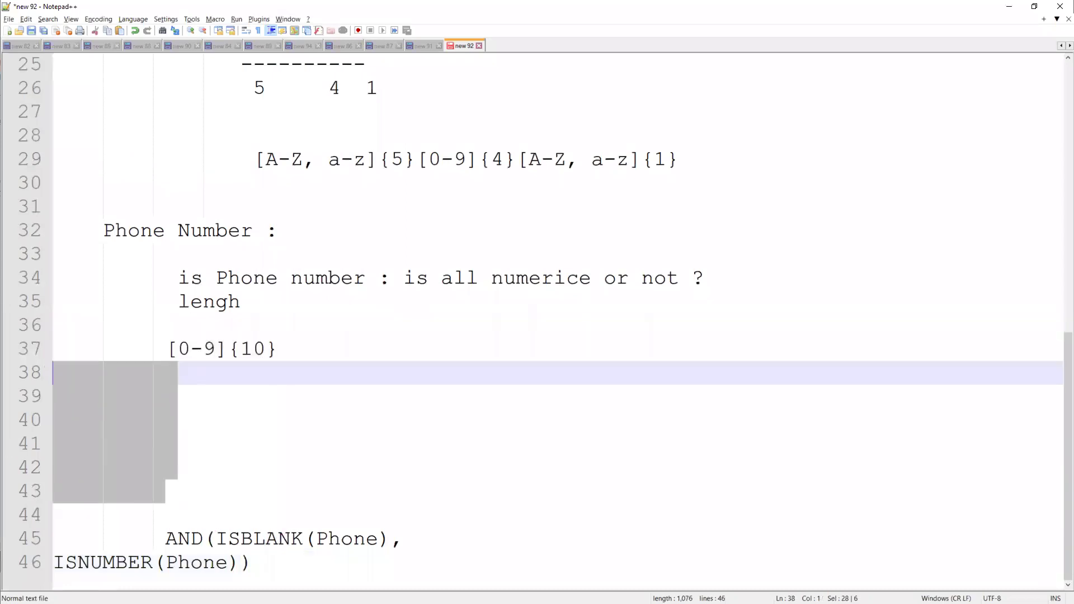
{"action": "key", "text": "Delete"}
{"action": "left_click", "coordinate": [275, 562]}
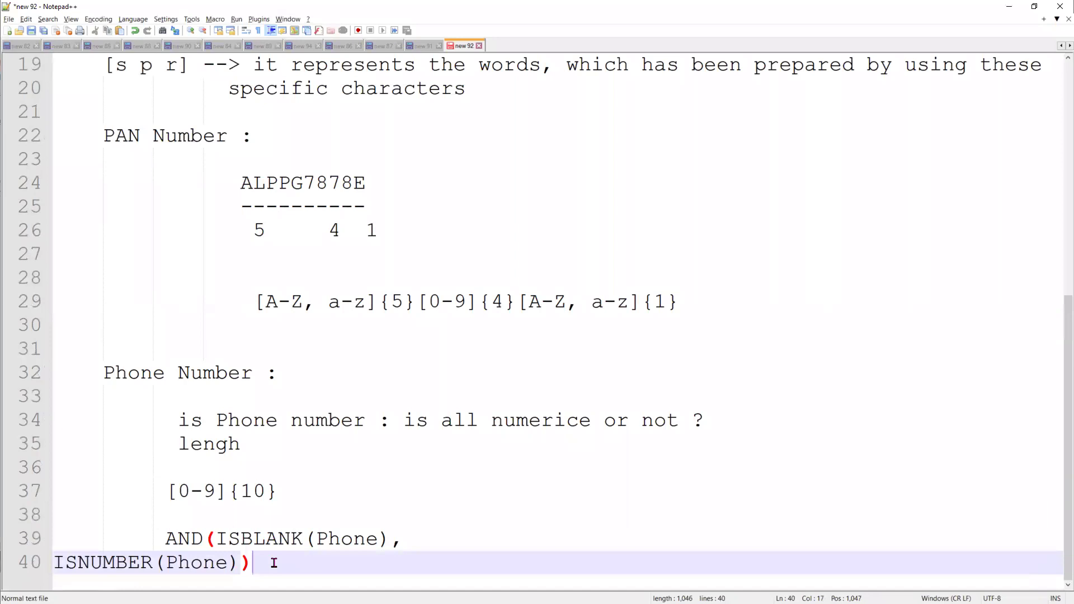
{"action": "key", "text": "Return"}
{"action": "key", "text": "Return"}
{"action": "key", "text": "Return"}
{"action": "key", "text": "Return"}
{"action": "type", "text": "Ph"}
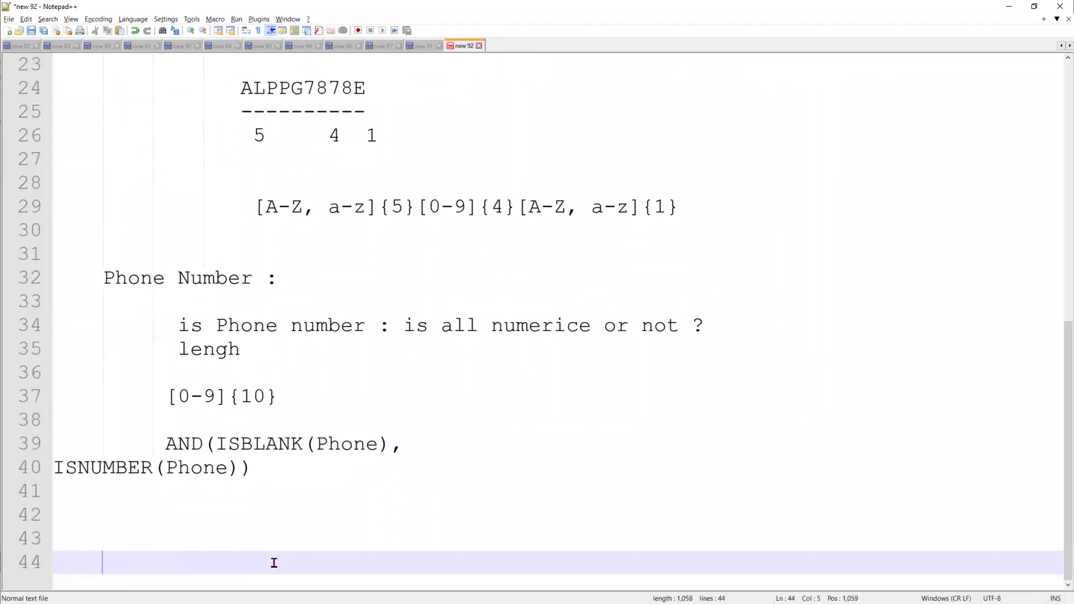
{"action": "type", "text": "one"}
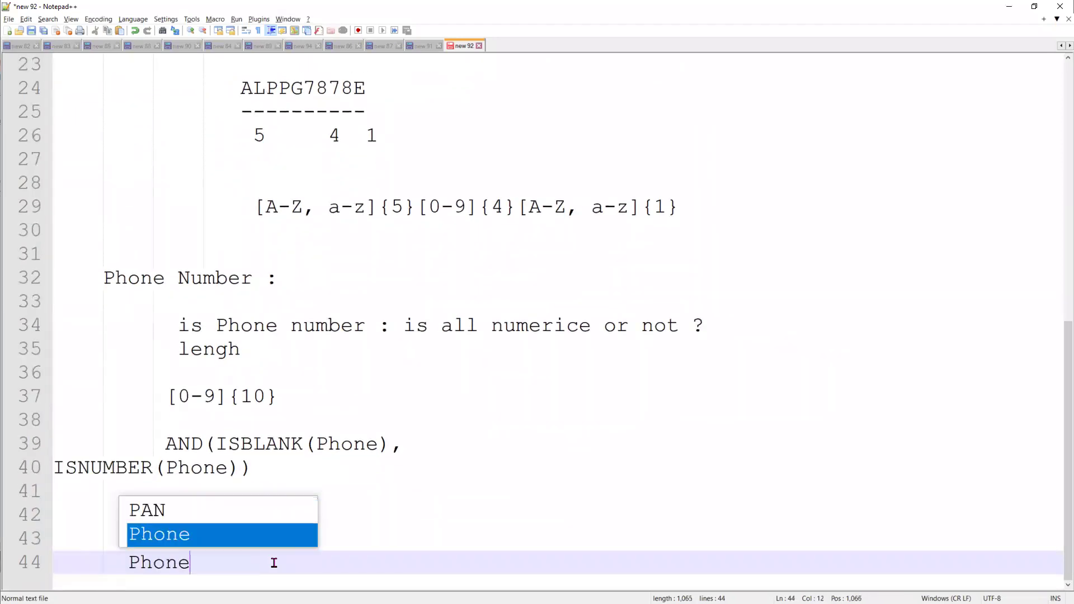
{"action": "type", "text": " : Shou"}
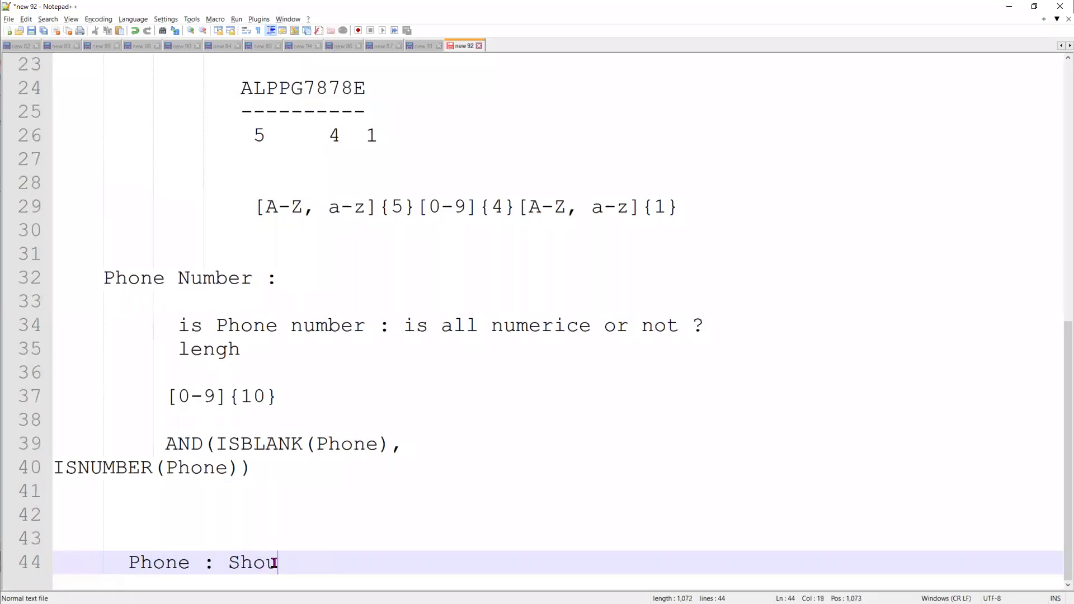
{"action": "type", "text": "ld Blank"}
{"action": "key", "text": "Return"}
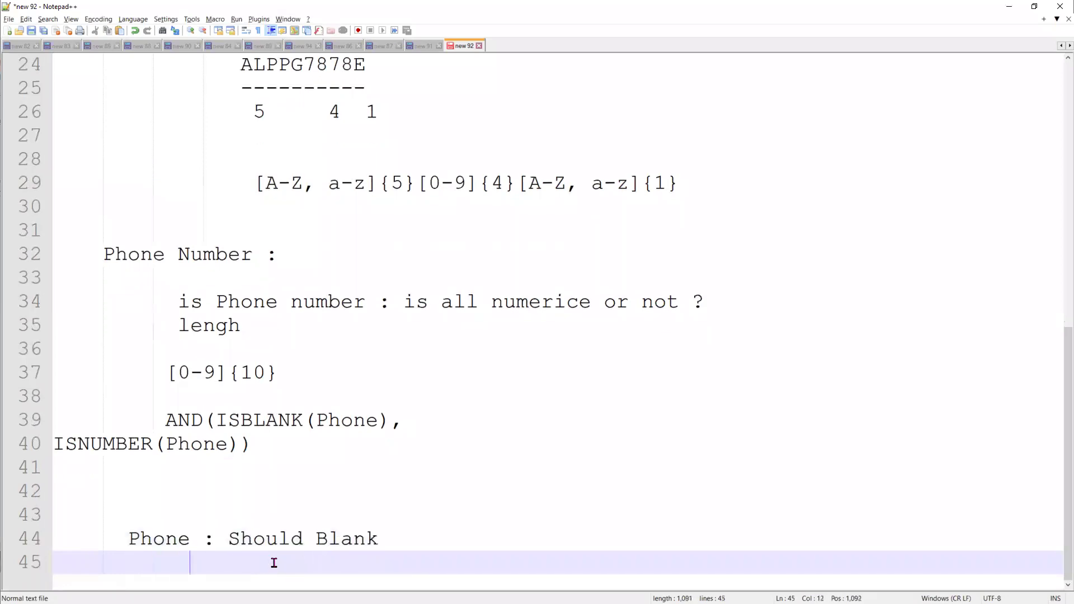
{"action": "type", "text": "al"}
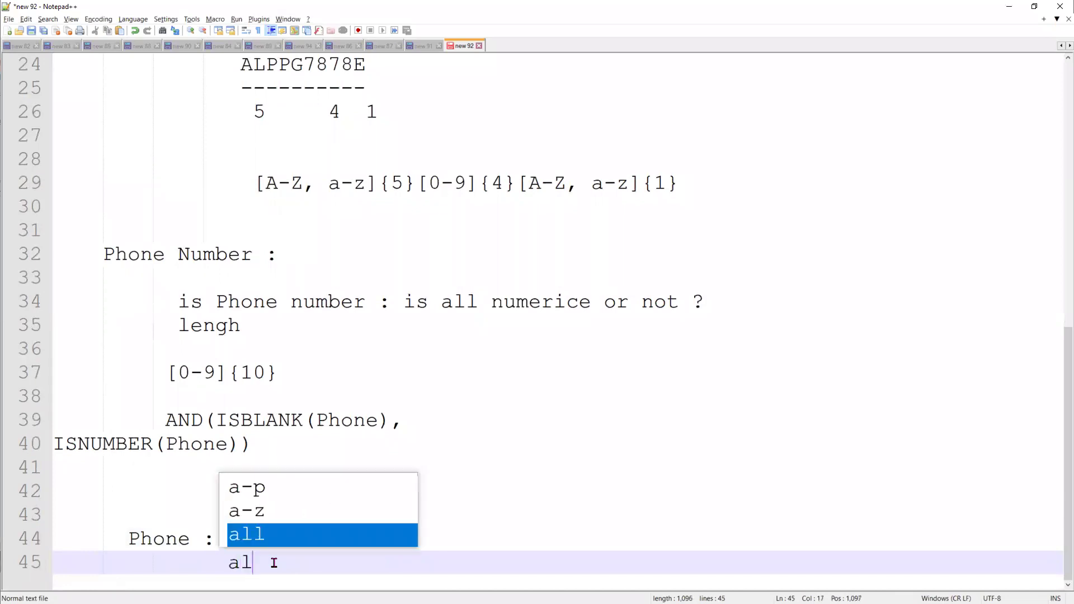
{"action": "type", "text": "l 10 "}
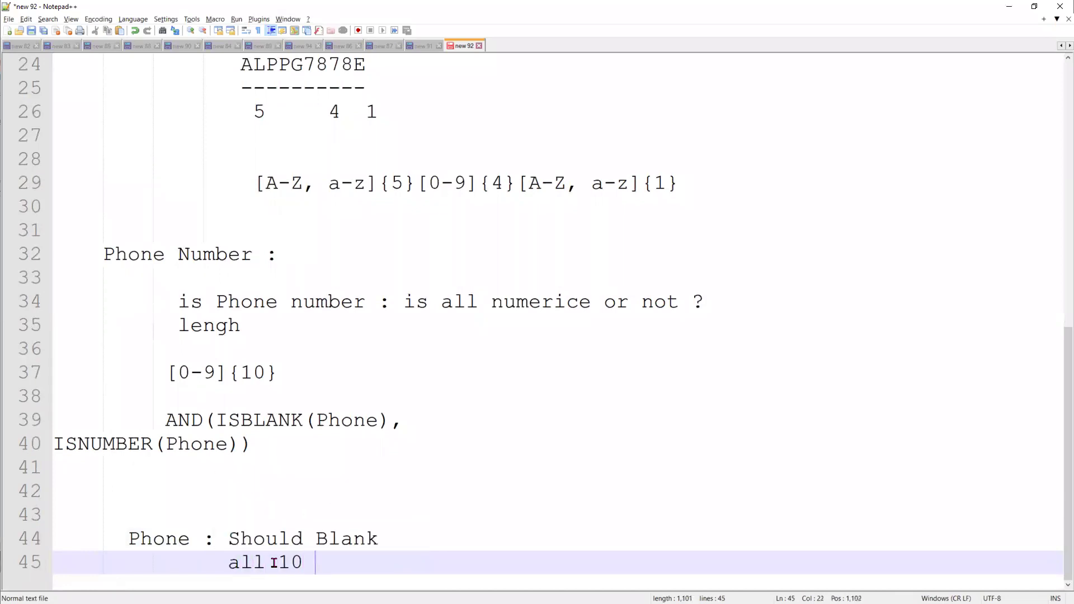
{"action": "type", "text": "digni"}
{"action": "key", "text": "BackSpace"}
{"action": "key", "text": "BackSpace"}
{"action": "type", "text": "it should number "}
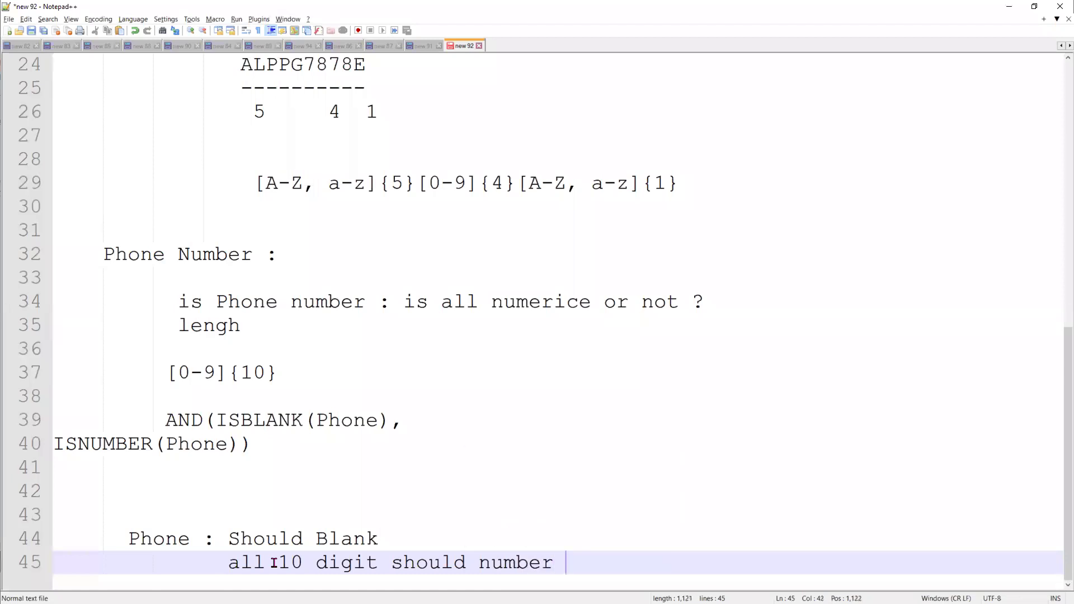
{"action": "type", "text": "?"}
{"action": "left_click", "coordinate": [279, 559]}
{"action": "left_click_drag", "start_coordinate": [581, 560], "coordinate": [229, 561]}
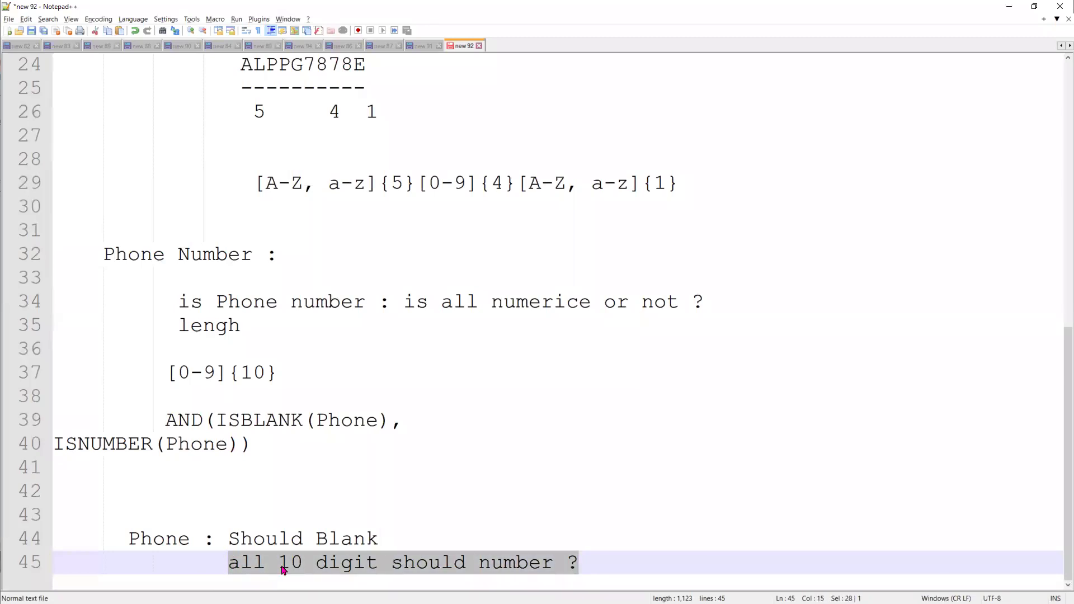
{"action": "double_click", "coordinate": [176, 541]}
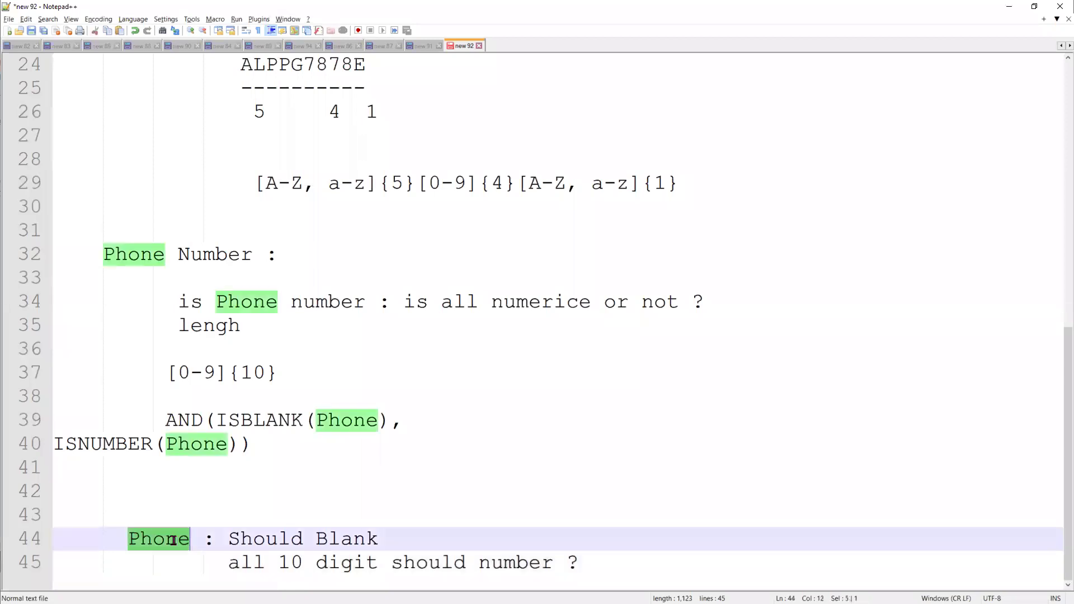
{"action": "left_click_drag", "start_coordinate": [234, 562], "coordinate": [556, 568]}
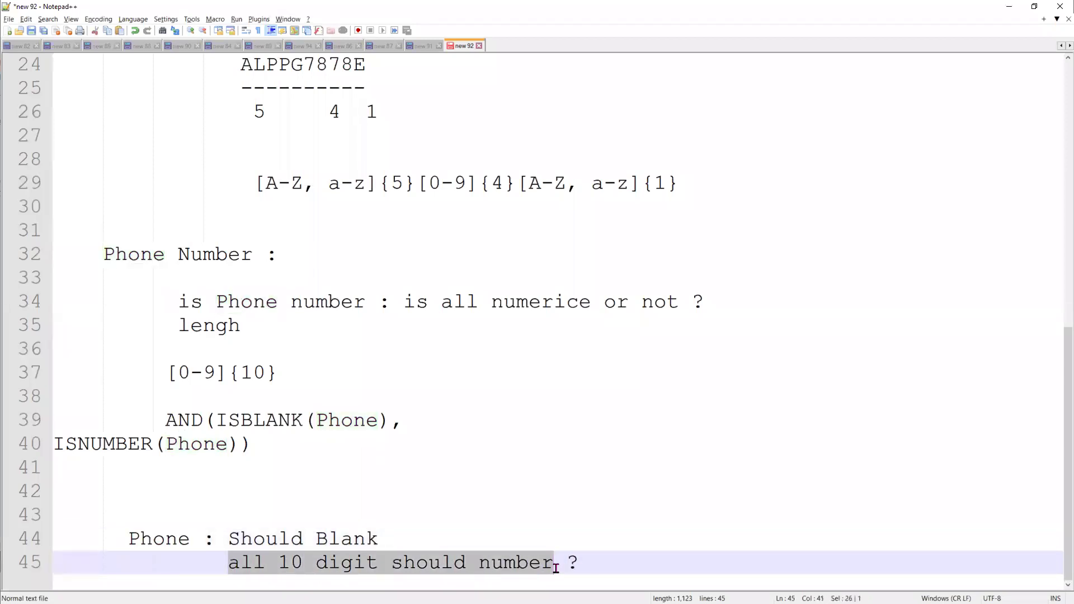
{"action": "left_click_drag", "start_coordinate": [380, 541], "coordinate": [229, 536]}
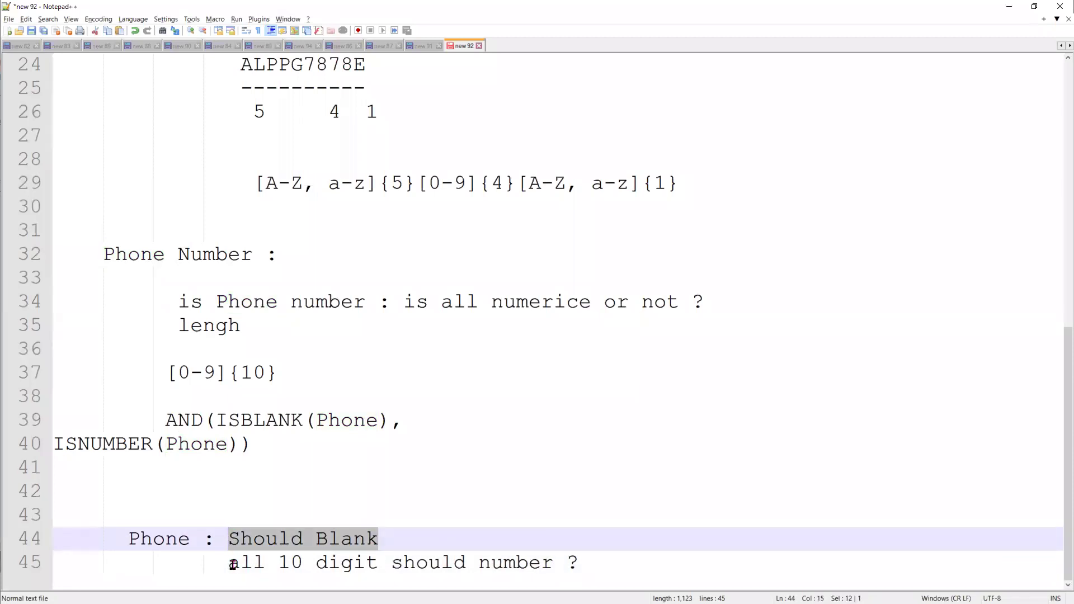
{"action": "left_click", "coordinate": [252, 541]}
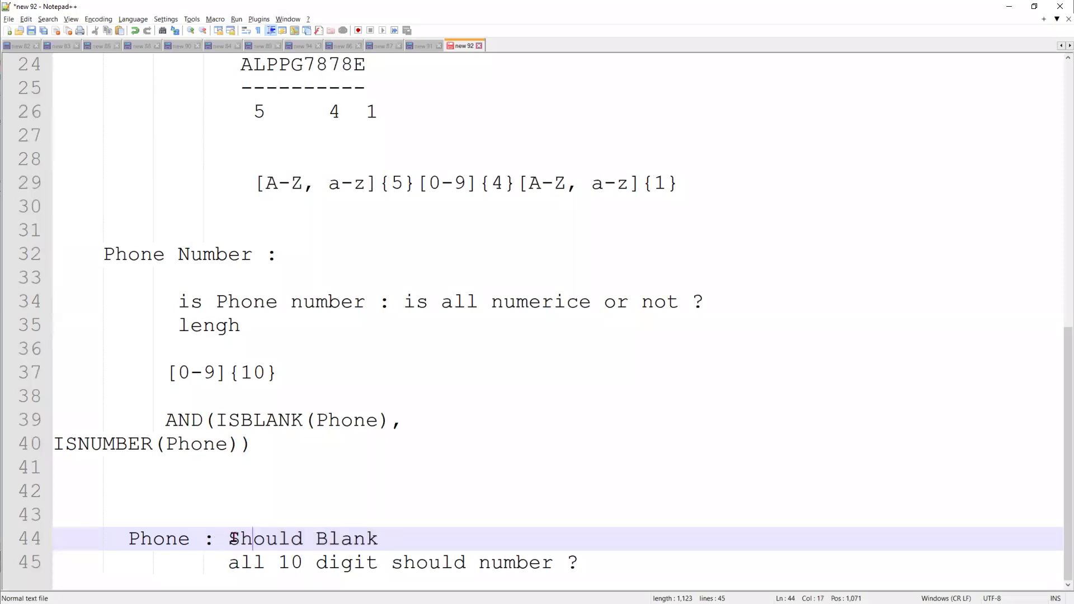
{"action": "left_click_drag", "start_coordinate": [263, 445], "coordinate": [59, 424]}
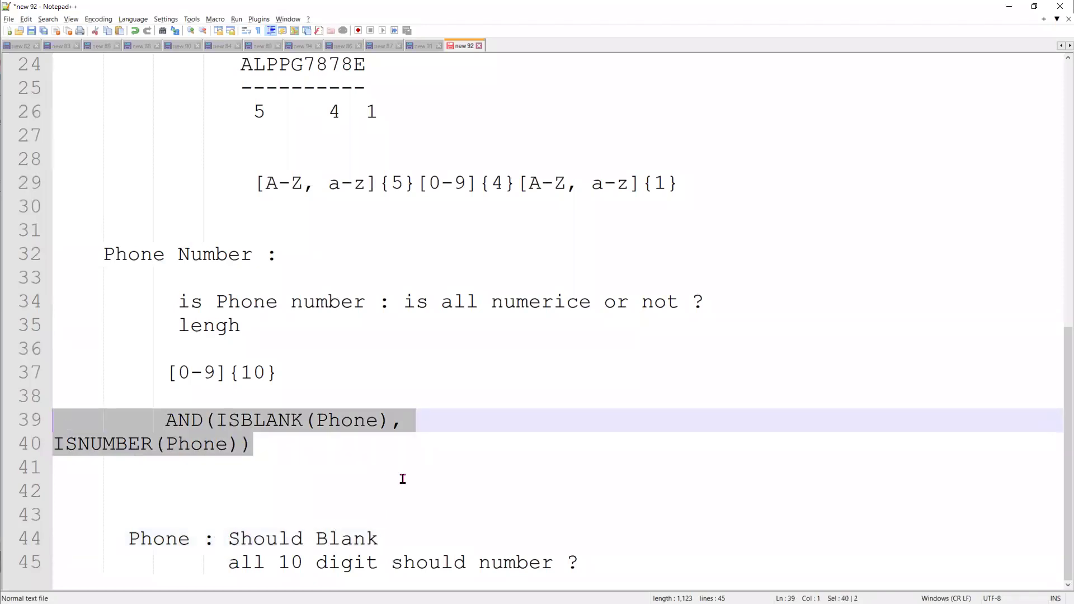
{"action": "left_click", "coordinate": [386, 493]}
{"action": "left_click_drag", "start_coordinate": [392, 540], "coordinate": [226, 536]}
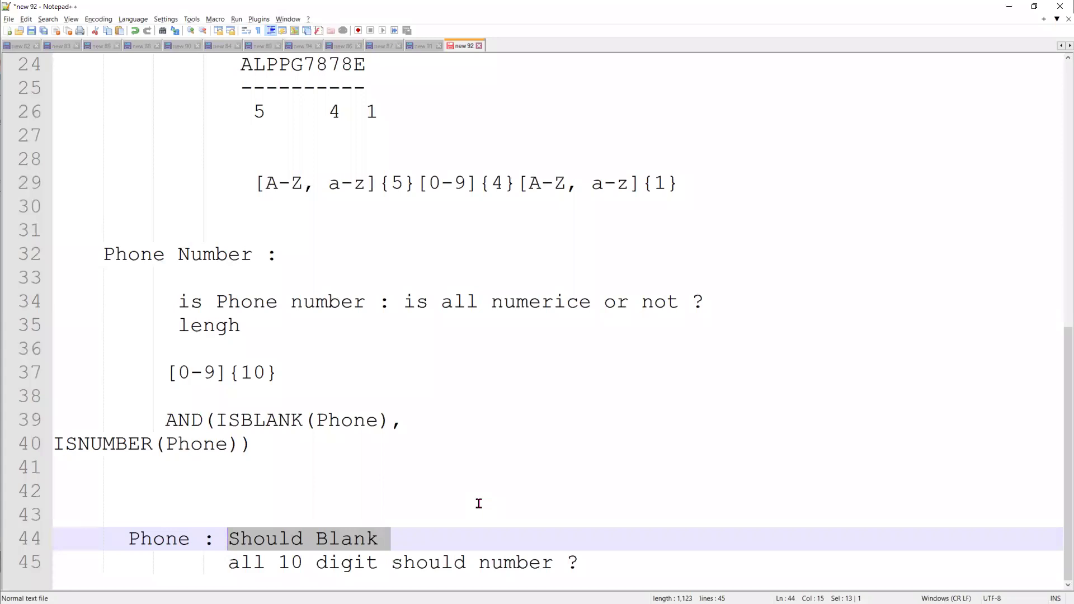
Wrap 'Should Blank' in NOT( ) on the phone notes line
{"action": "left_click", "coordinate": [226, 539]}
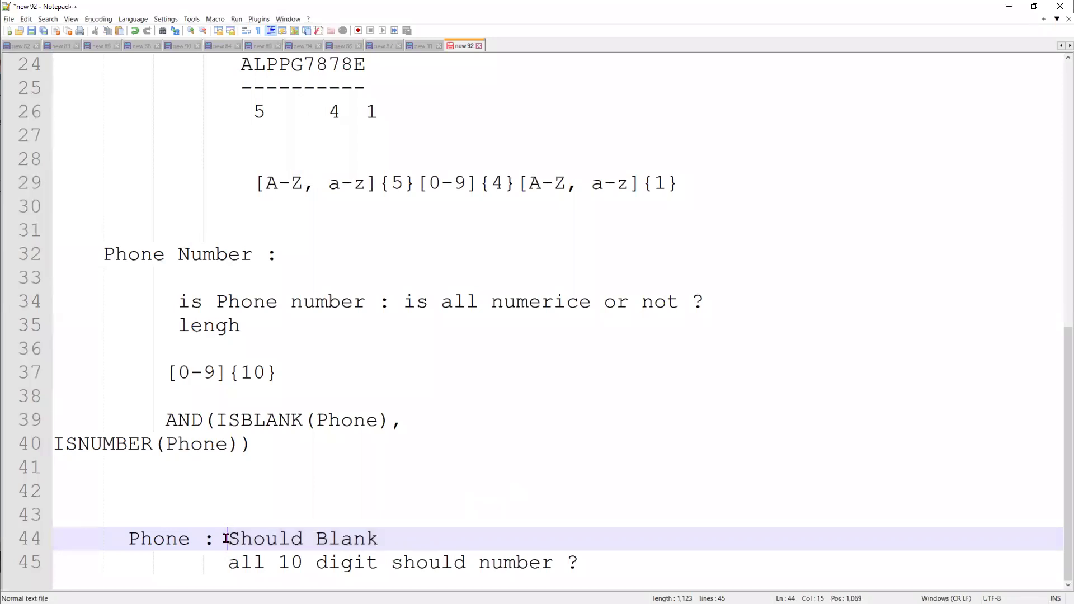
{"action": "type", "text": "NOT("}
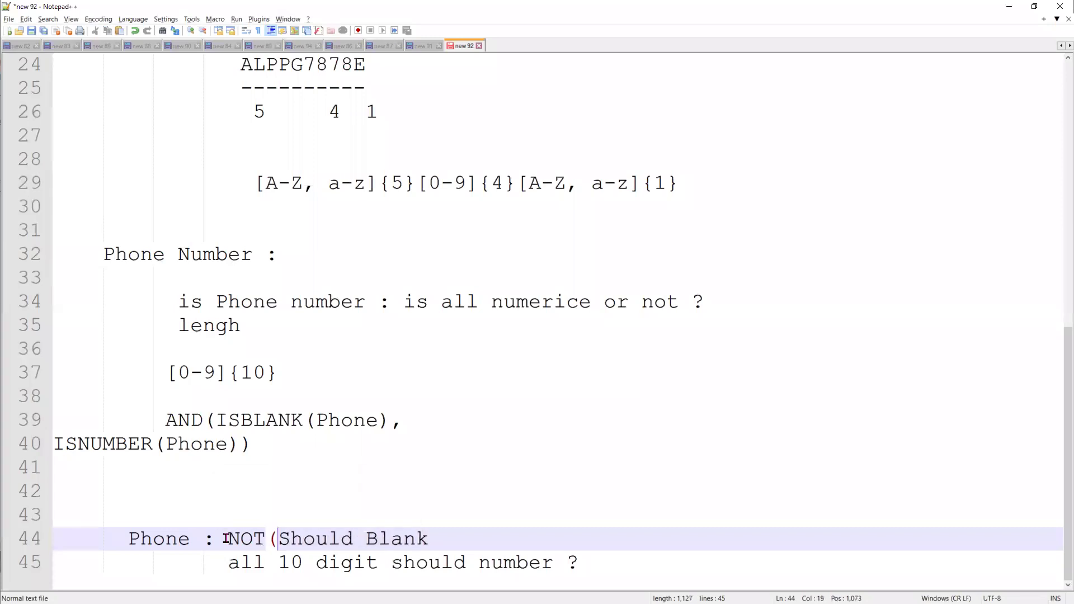
{"action": "key", "text": "Right"}
{"action": "key", "text": "Right"}
{"action": "key", "text": "Right"}
{"action": "key", "text": "Right"}
{"action": "key", "text": "Right"}
{"action": "key", "text": "Right"}
{"action": "key", "text": "Right"}
{"action": "key", "text": "Right"}
{"action": "key", "text": "Right"}
{"action": "key", "text": "Right"}
{"action": "key", "text": "Right"}
{"action": "key", "text": "Right"}
{"action": "type", "text": ")"}
Delete lines 39–45 holding the AND(ISBLANK(Phone), ISNUMBER(Phone)) formula and Phone notes
{"action": "double_click", "coordinate": [242, 540]}
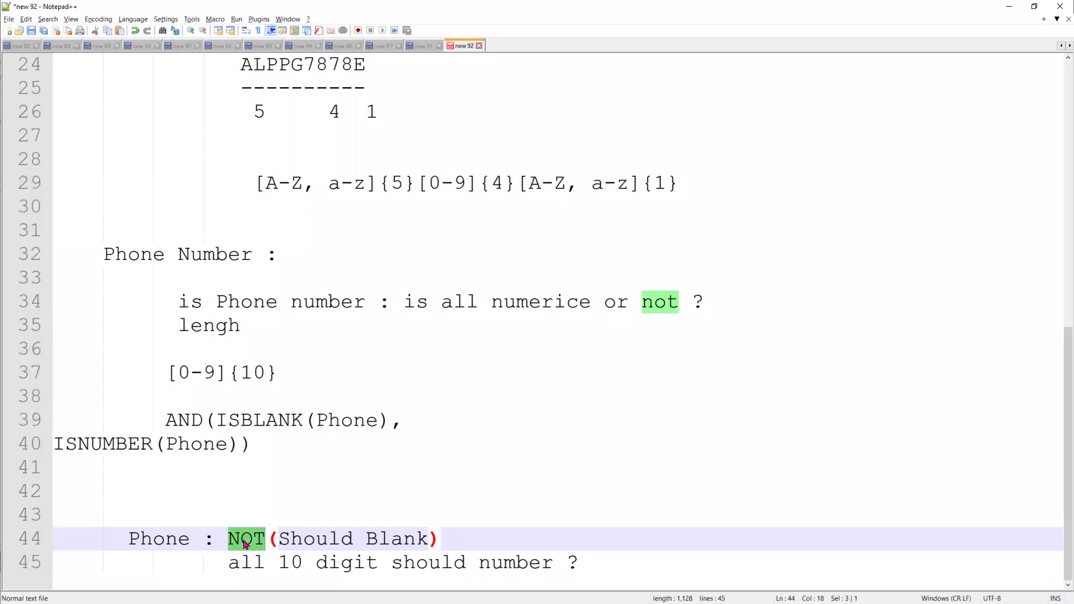
{"action": "left_click_drag", "start_coordinate": [623, 566], "coordinate": [44, 426]}
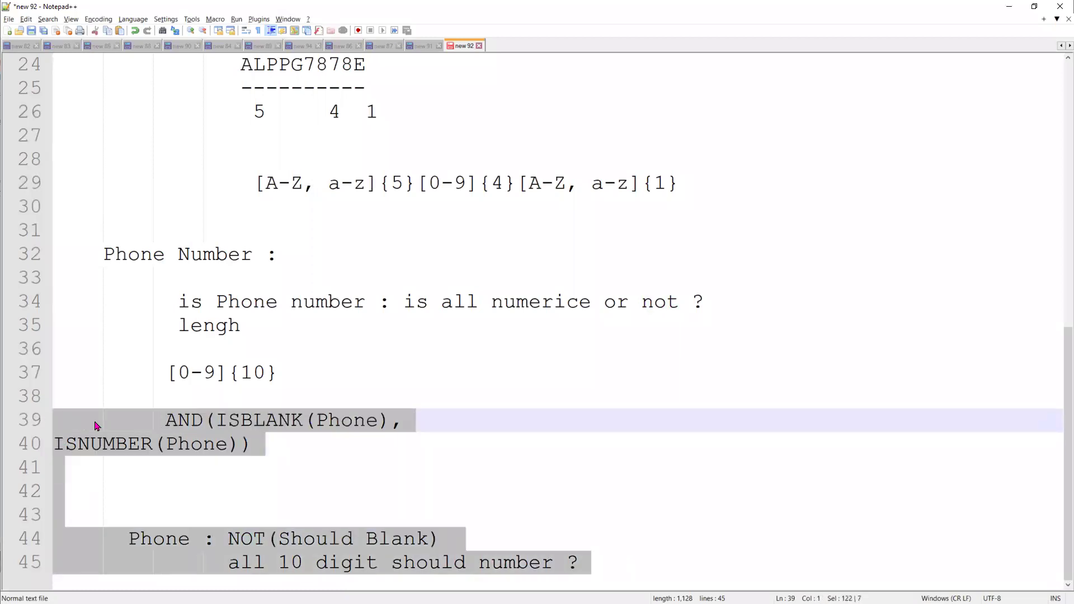
{"action": "key", "text": "Delete"}
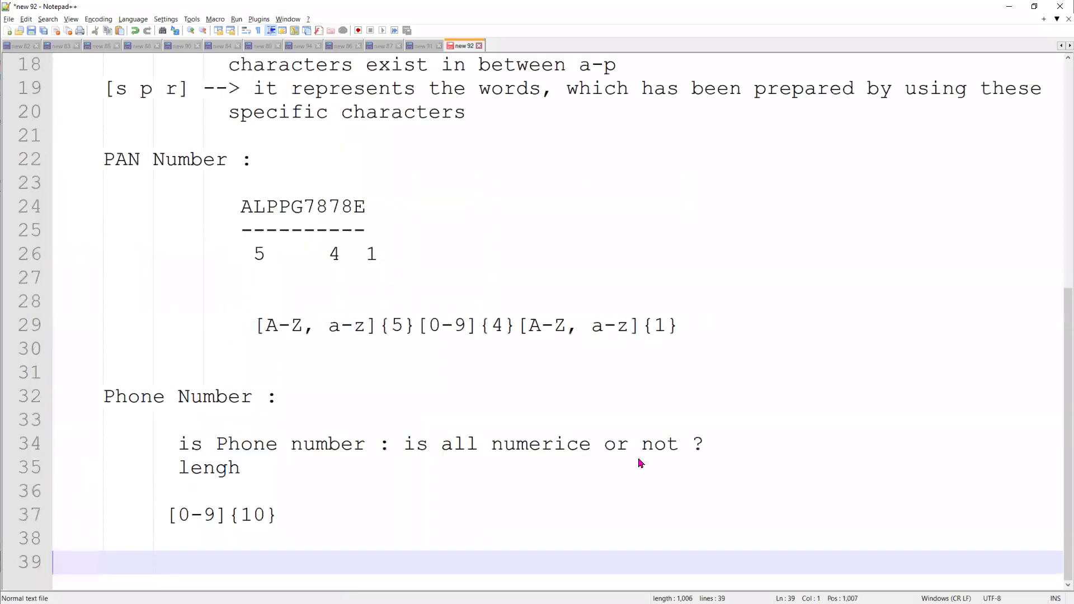
Add a 'Security Features' heading after line 38, then minimize Notepad++
{"action": "key", "text": "alt+Tab"}
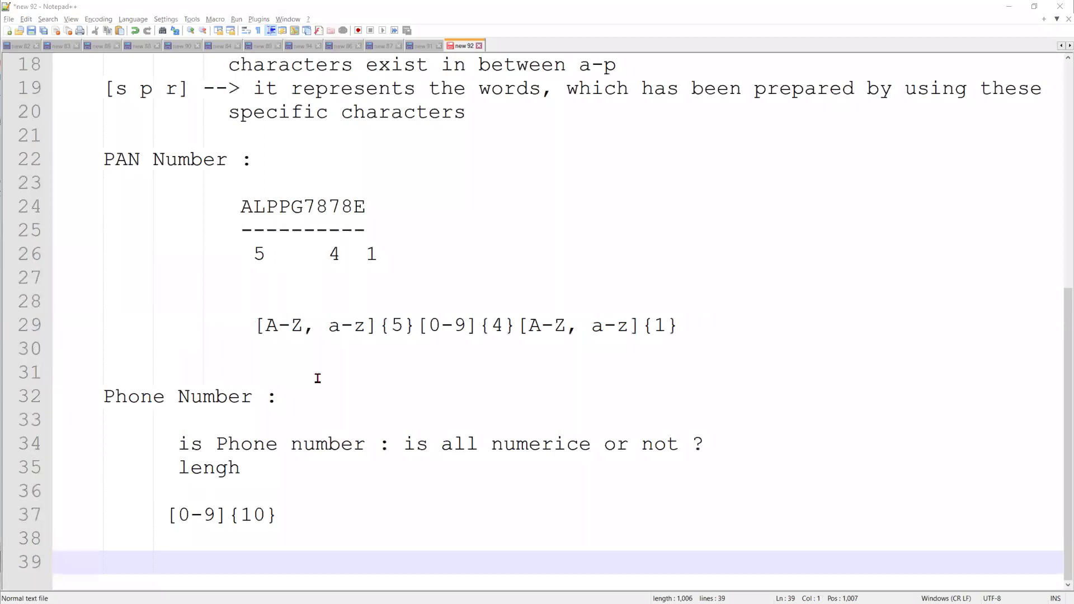
{"action": "left_click", "coordinate": [166, 548]}
{"action": "left_click", "coordinate": [84, 553]}
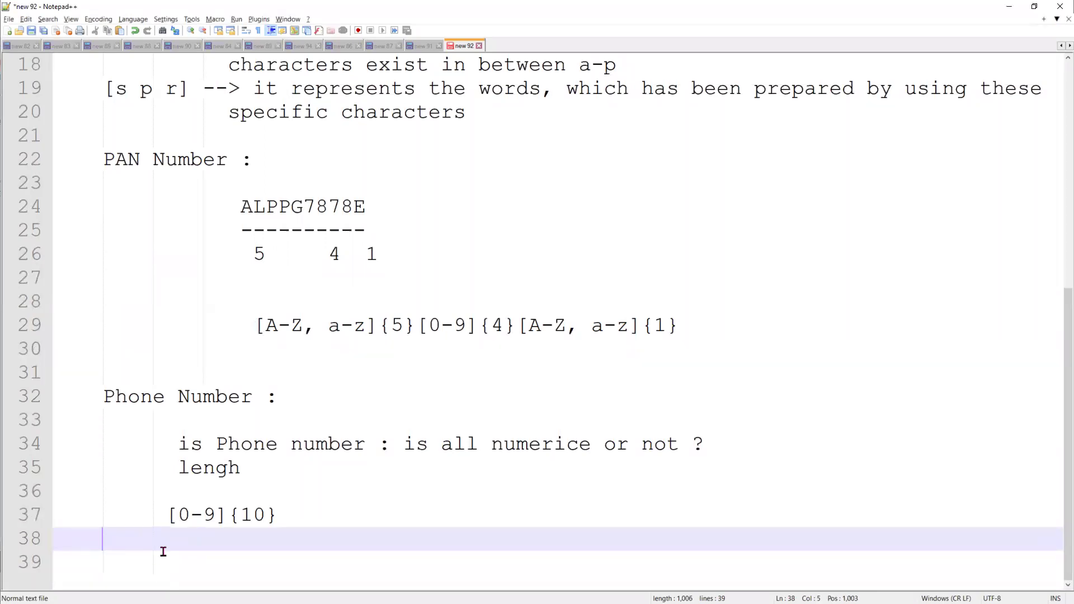
{"action": "key", "text": "Return"}
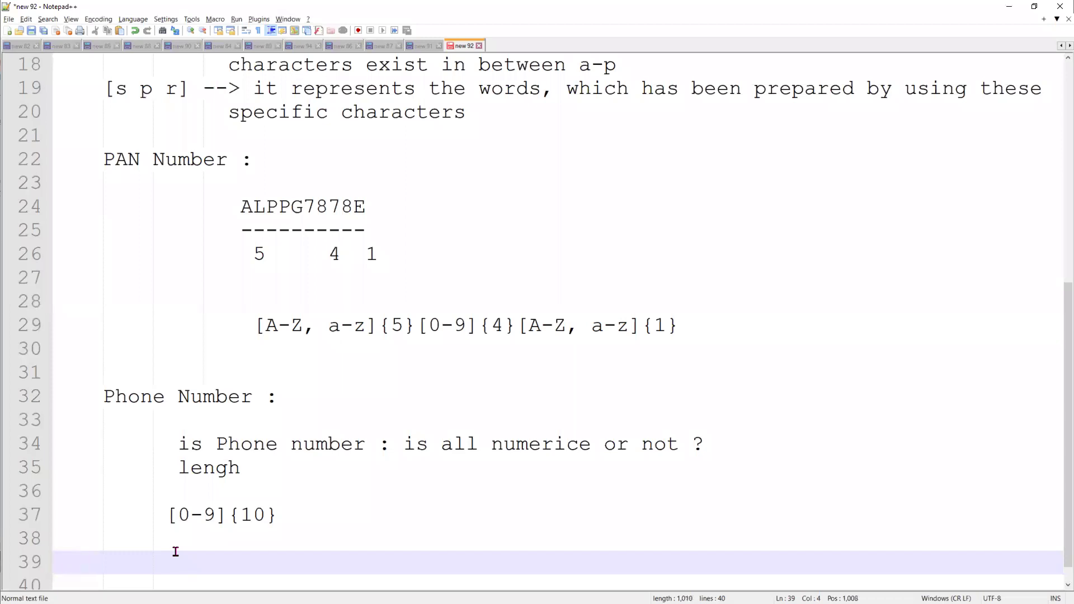
{"action": "type", "text": "Security D"}
{"action": "key", "text": "BackSpace"}
{"action": "type", "text": "F"}
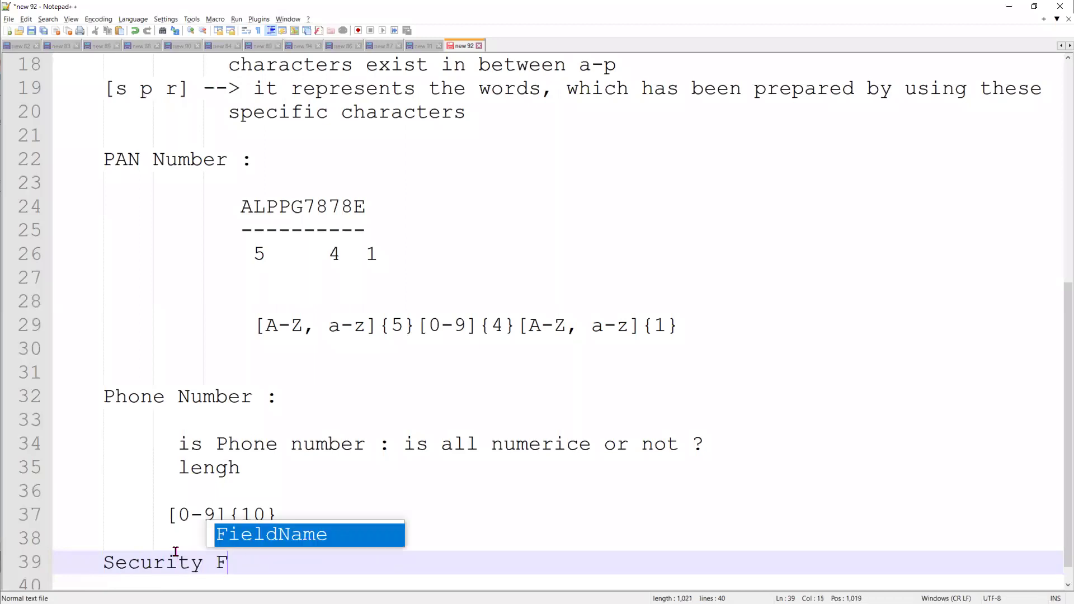
{"action": "type", "text": "eatures"}
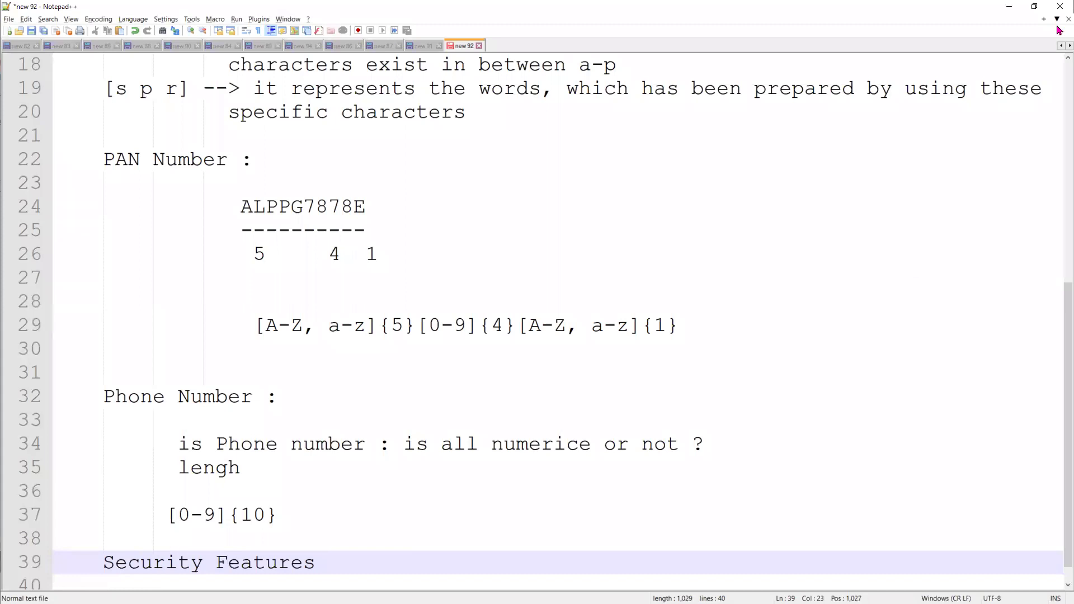
{"action": "left_click", "coordinate": [1009, 6]}
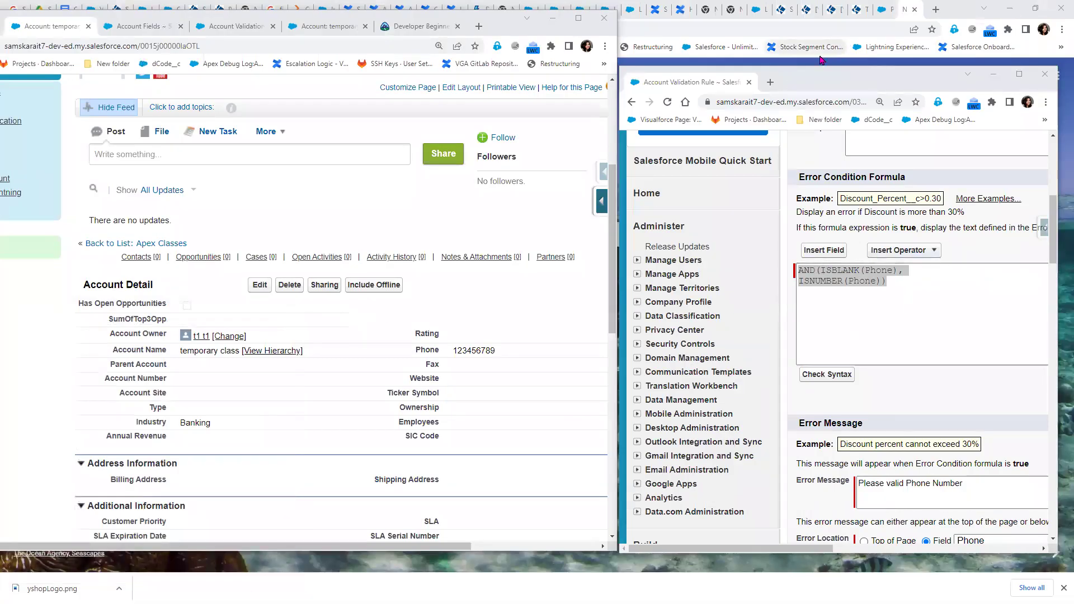
Insert the CASE function template into the Salesforce validation rule's error condition formula
{"action": "double_click", "coordinate": [833, 84]}
{"action": "scroll", "coordinate": [579, 212], "scroll_direction": "down", "scroll_amount": 3}
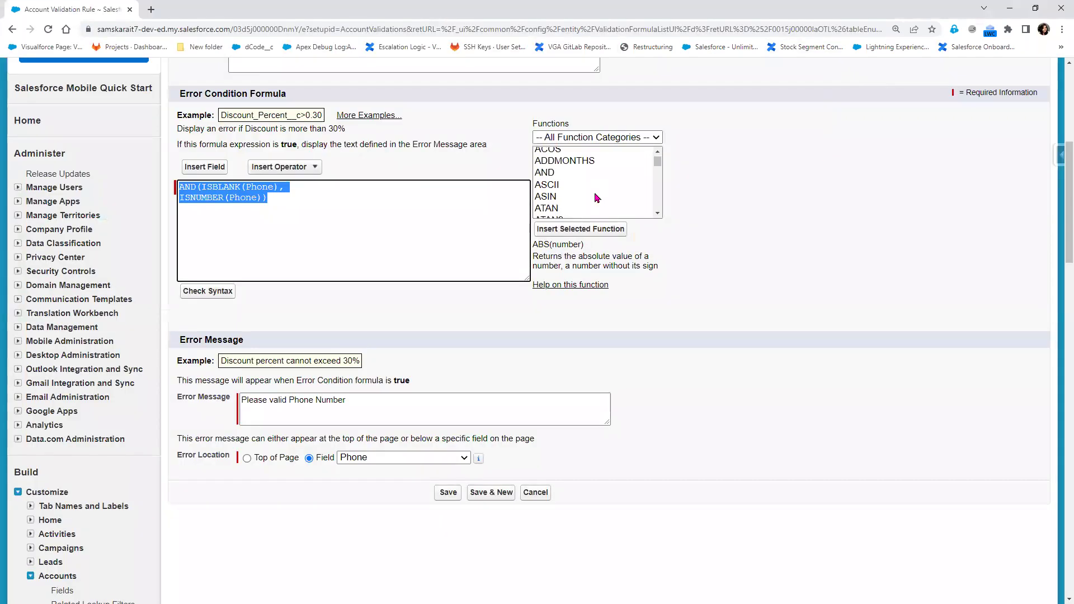
{"action": "left_click", "coordinate": [570, 172]}
{"action": "left_click", "coordinate": [575, 230]}
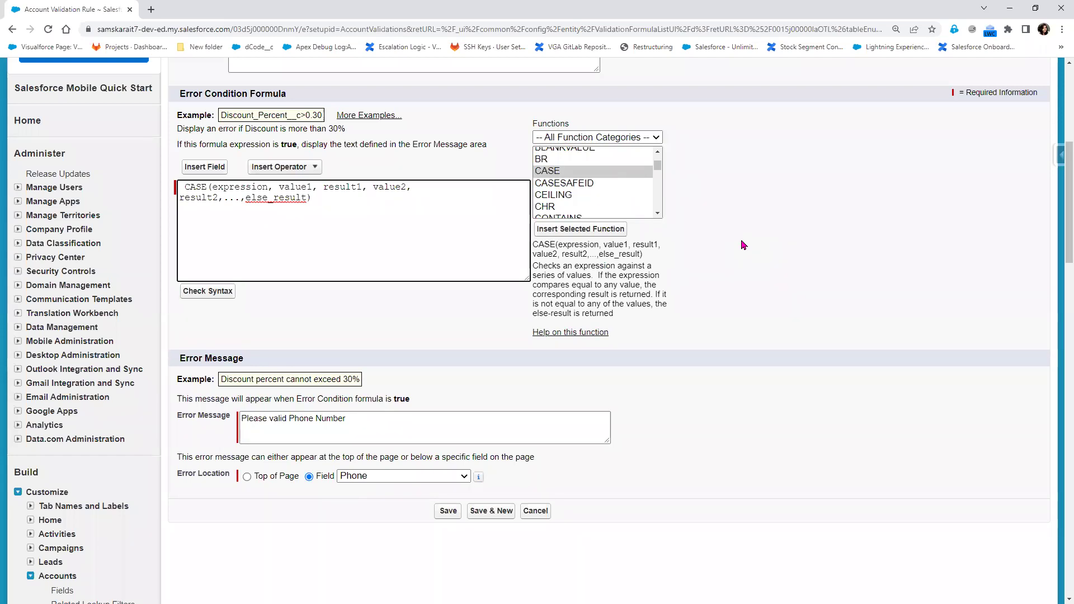
{"action": "double_click", "coordinate": [245, 186]}
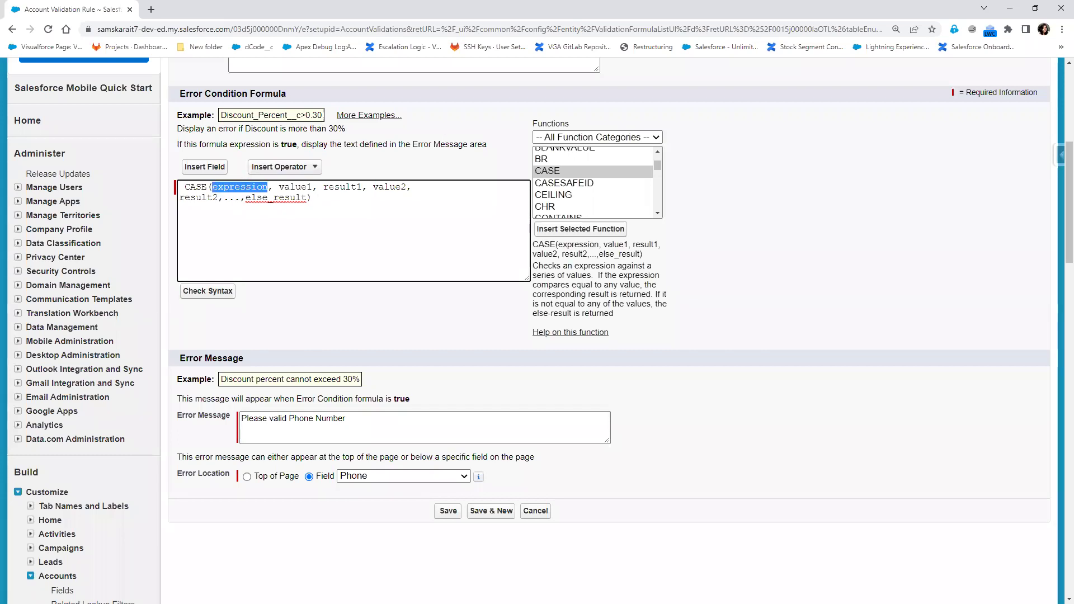
Jot 'Case()' on line 39 of the Notepad++ notes and return to Salesforce
{"action": "key", "text": "alt+Tab"}
{"action": "scroll", "coordinate": [200, 502], "scroll_direction": "down", "scroll_amount": 1}
{"action": "left_click", "coordinate": [334, 488]}
{"action": "key", "text": "Return"}
{"action": "key", "text": "Return"}
{"action": "key", "text": "Return"}
{"action": "key", "text": "Return"}
{"action": "key", "text": "Return"}
{"action": "key", "text": "Up"}
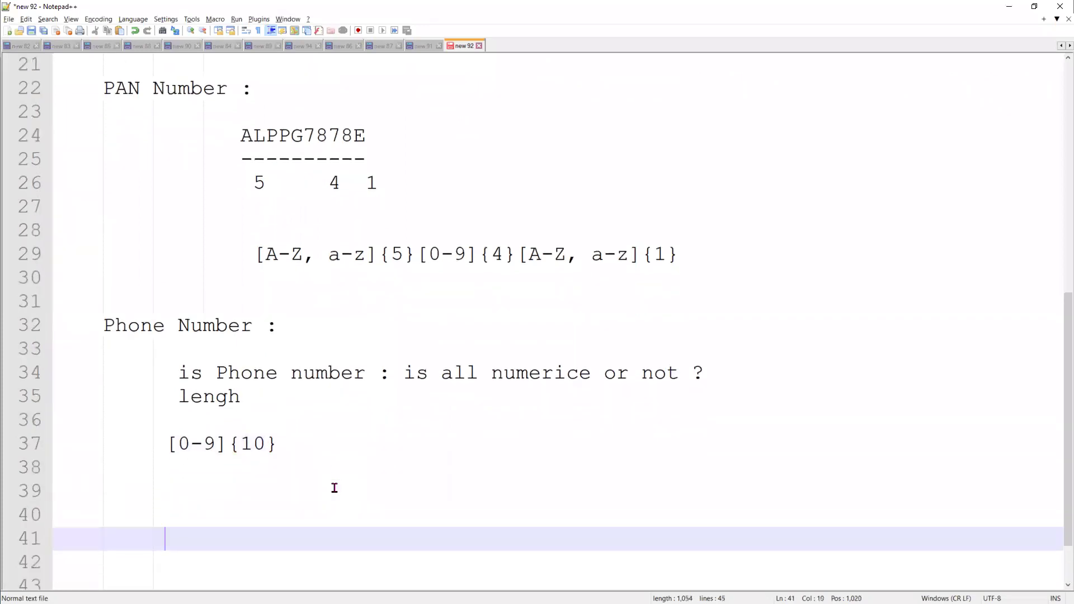
{"action": "left_click", "coordinate": [334, 489]}
{"action": "type", "text": "Case"}
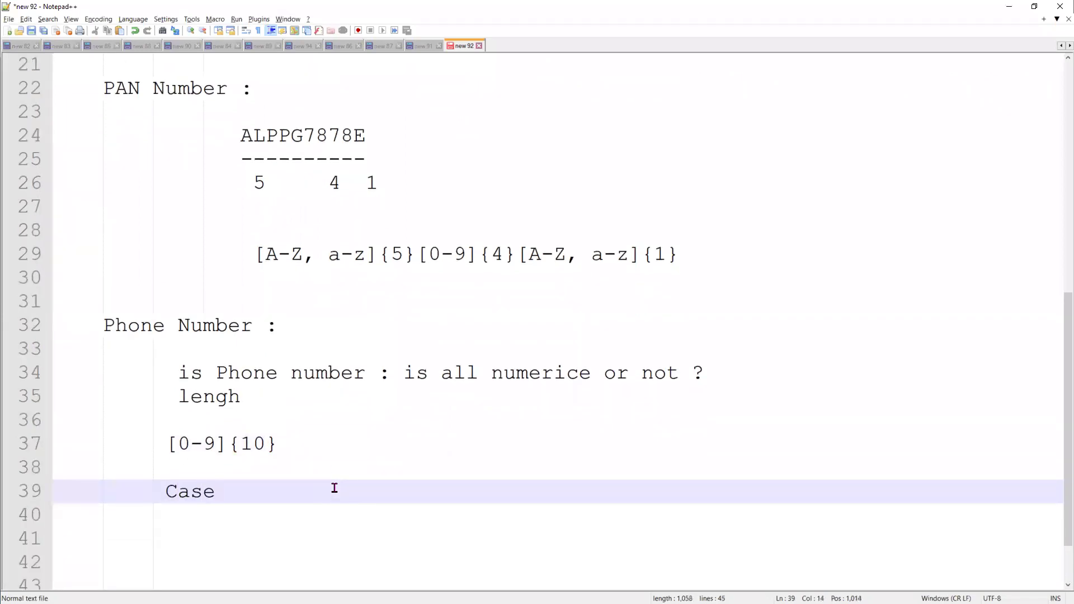
{"action": "type", "text": "()"}
{"action": "key", "text": "alt+Tab"}
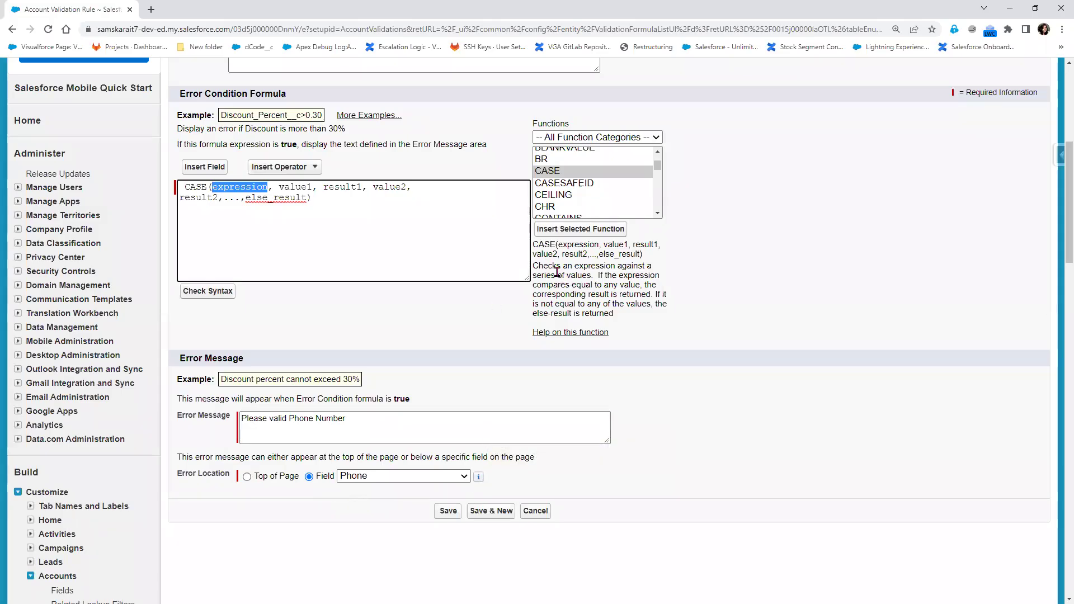
Read through the CASE description sentences, then return to empty line 38 in the notes
{"action": "left_click_drag", "start_coordinate": [548, 264], "coordinate": [619, 275]}
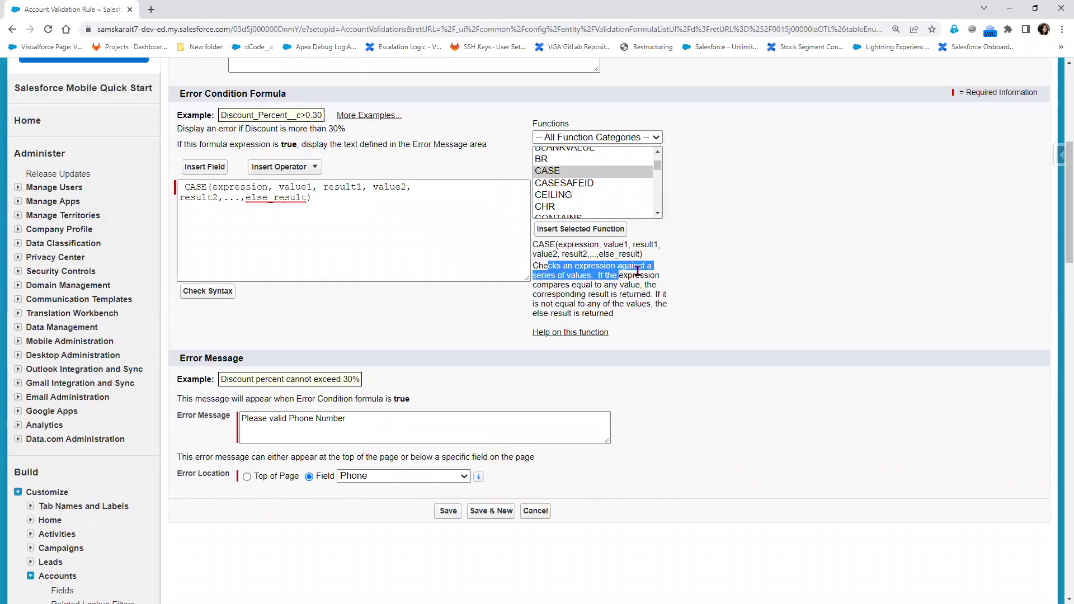
{"action": "left_click", "coordinate": [668, 287]}
{"action": "left_click_drag", "start_coordinate": [552, 278], "coordinate": [640, 286]}
{"action": "left_click_drag", "start_coordinate": [566, 296], "coordinate": [658, 315]}
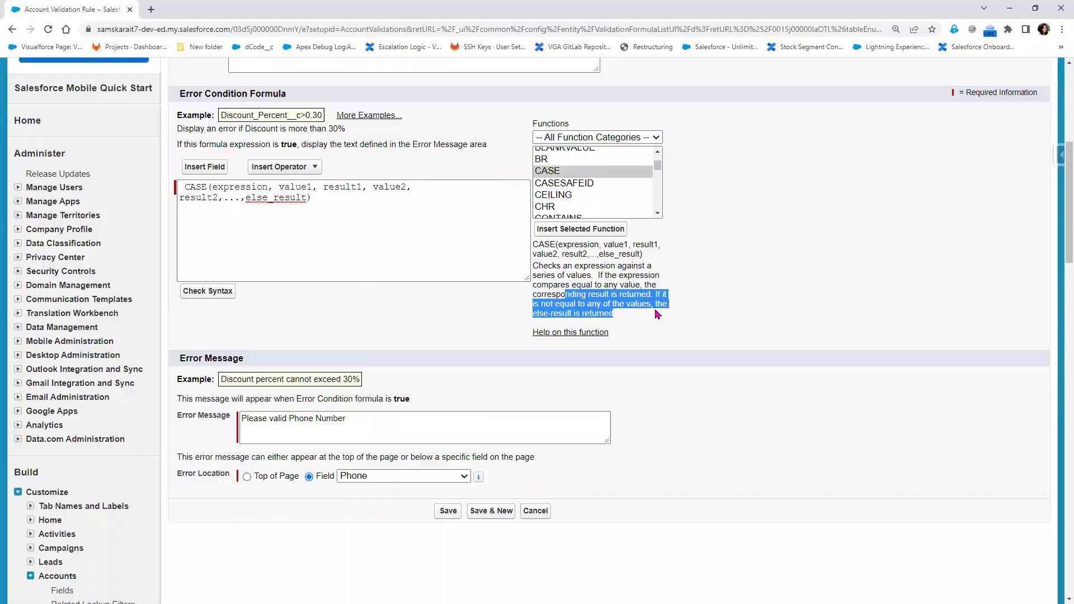
{"action": "key", "text": "alt+Tab"}
{"action": "left_click", "coordinate": [191, 476]}
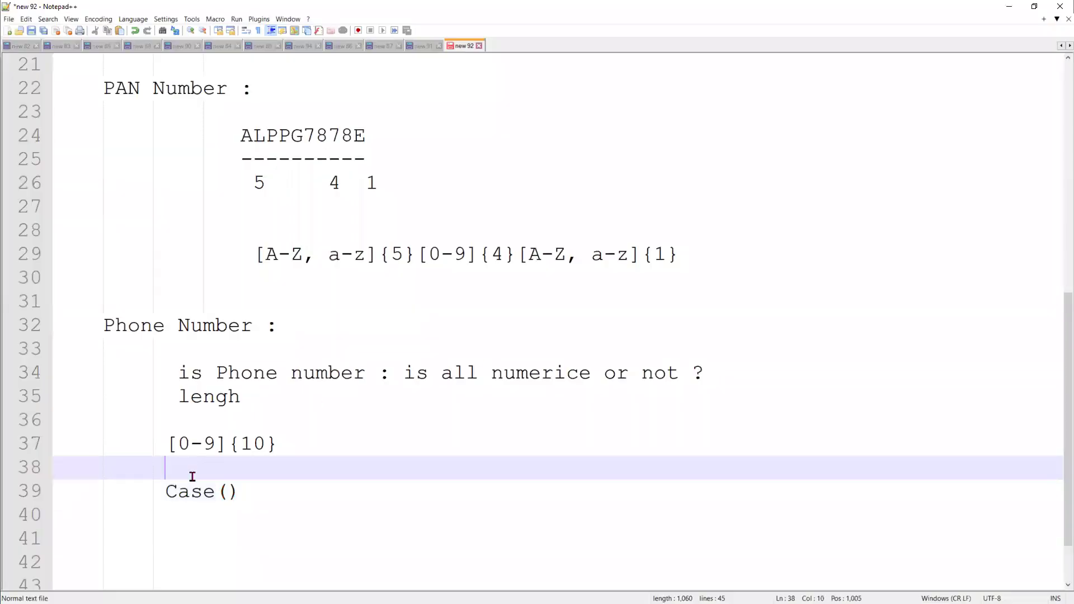
Add a 'Created Date(Date/Month/year)' line above Case()
{"action": "key", "text": "Return"}
{"action": "key", "text": "Return"}
{"action": "key", "text": "Return"}
{"action": "key", "text": "Up"}
{"action": "type", "text": "Date"}
{"action": "key", "text": "BackSpace"}
{"action": "type", "text": "("}
{"action": "type", "text": "Date"}
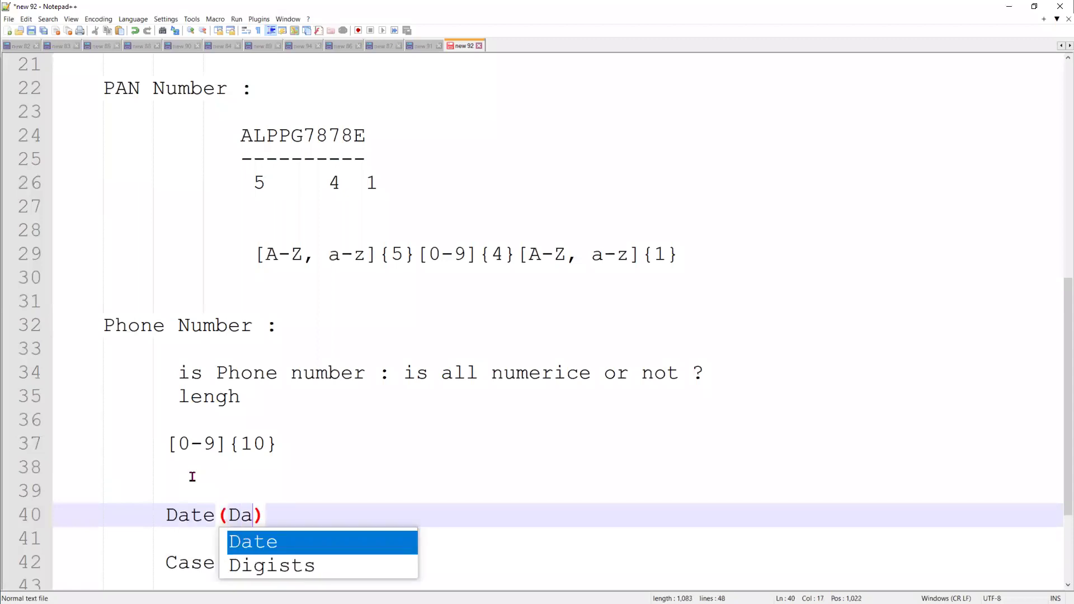
{"action": "type", "text": "/Month"}
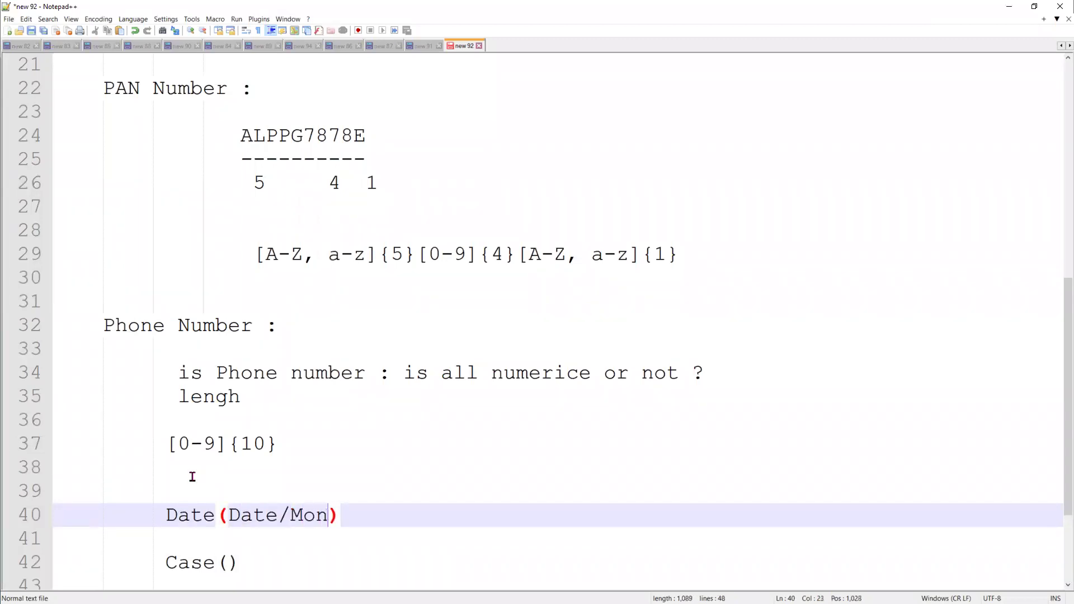
{"action": "type", "text": "/year"}
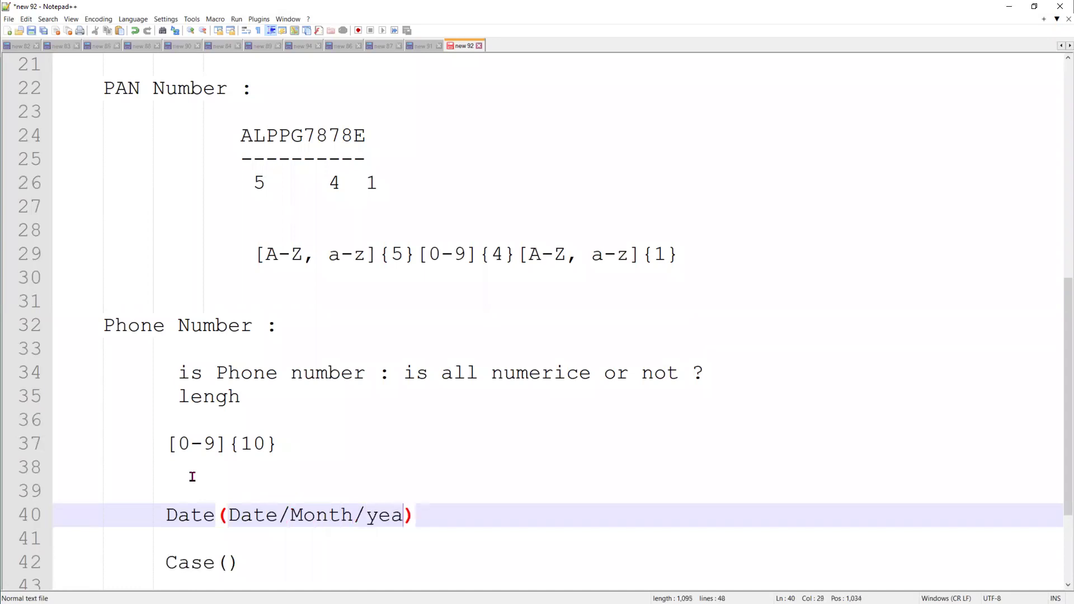
{"action": "key", "text": "BackSpace"}
{"action": "key", "text": "End"}
{"action": "key", "text": "Return"}
{"action": "key", "text": "Up"}
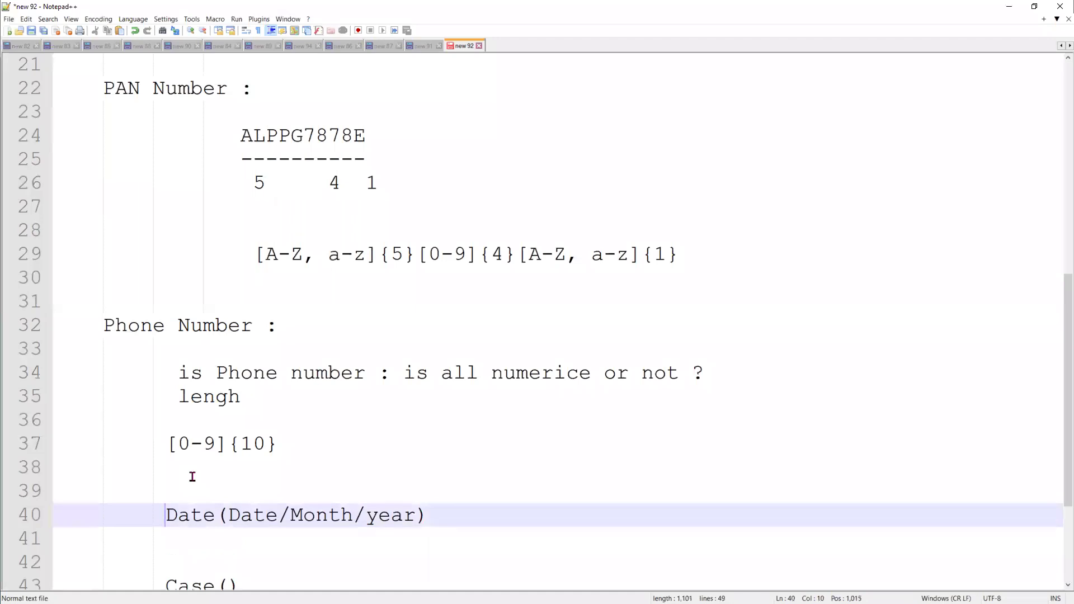
{"action": "type", "text": "Create"}
{"action": "key", "text": "BackSpace"}
{"action": "type", "text": "d"}
End the Created Date line with 'record is create , Jan to April'
{"action": "left_click", "coordinate": [550, 511]}
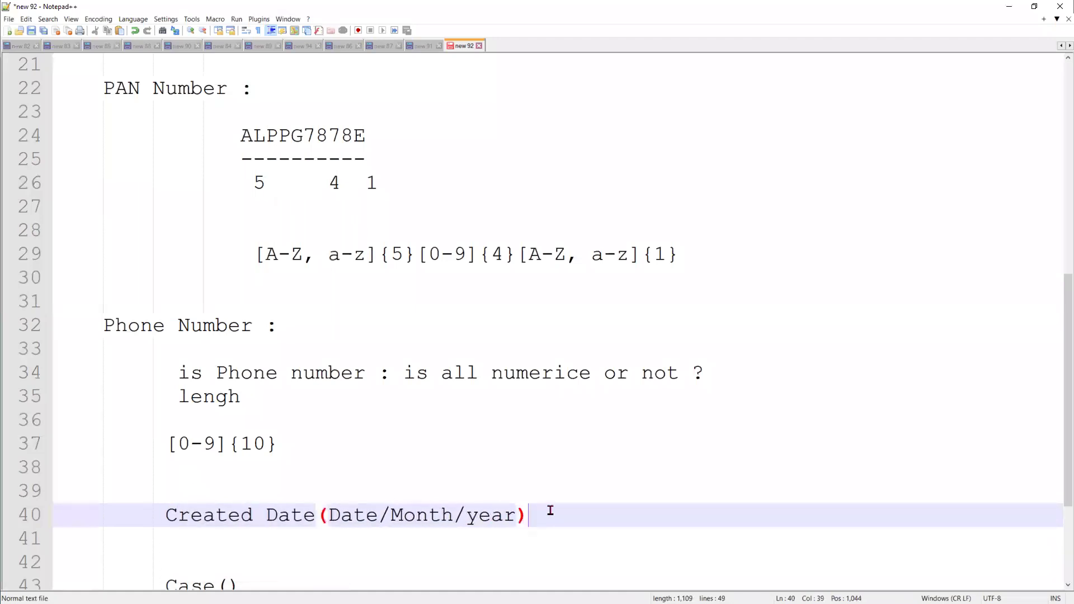
{"action": "type", "text": "# record is crea"}
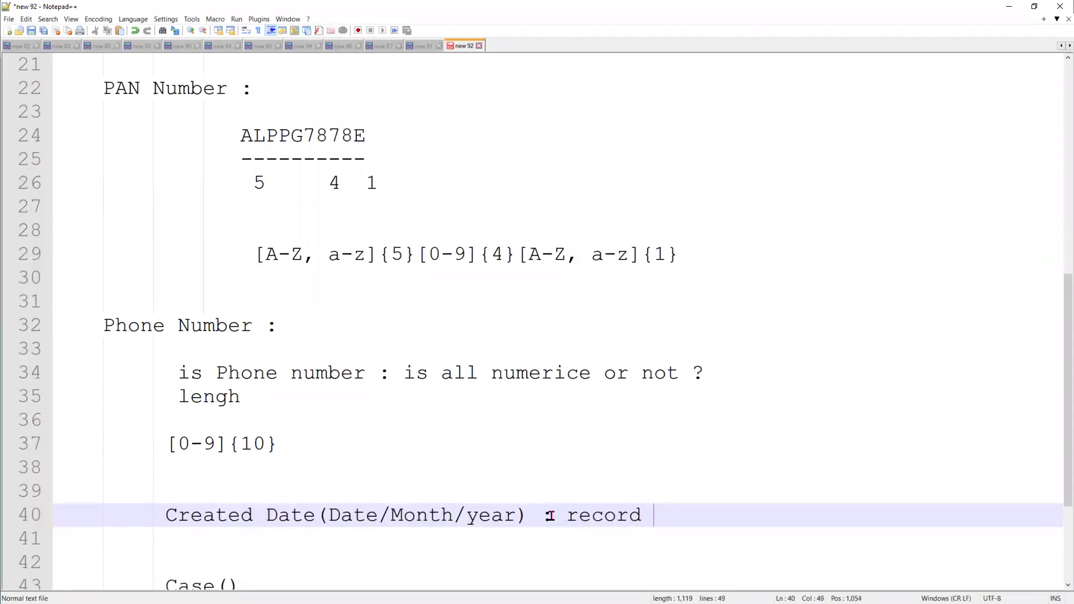
{"action": "type", "text": "te "}
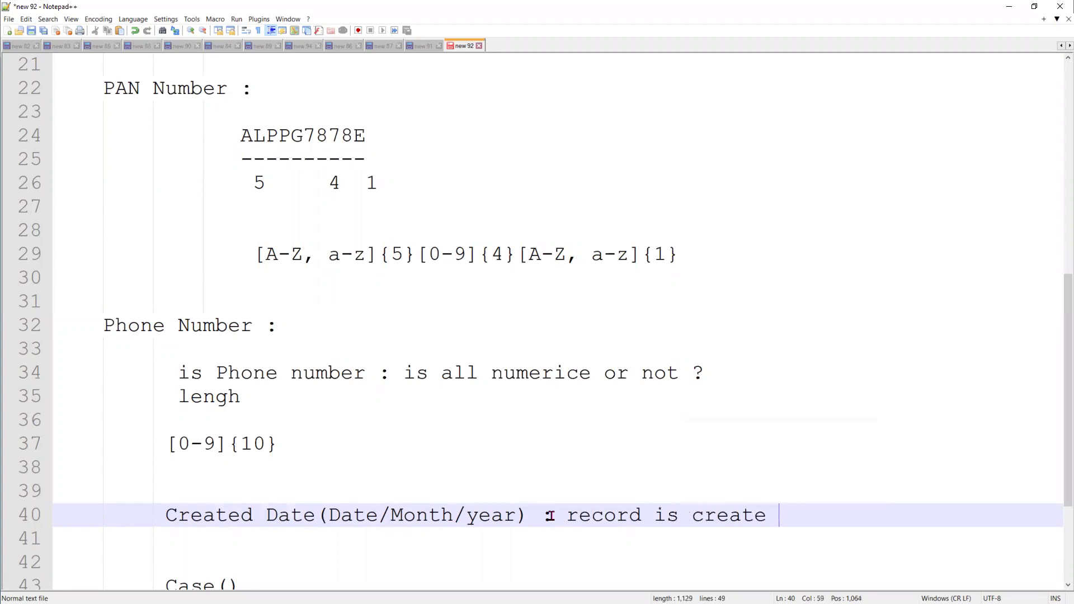
{"action": "type", "text": ", Jan to A"}
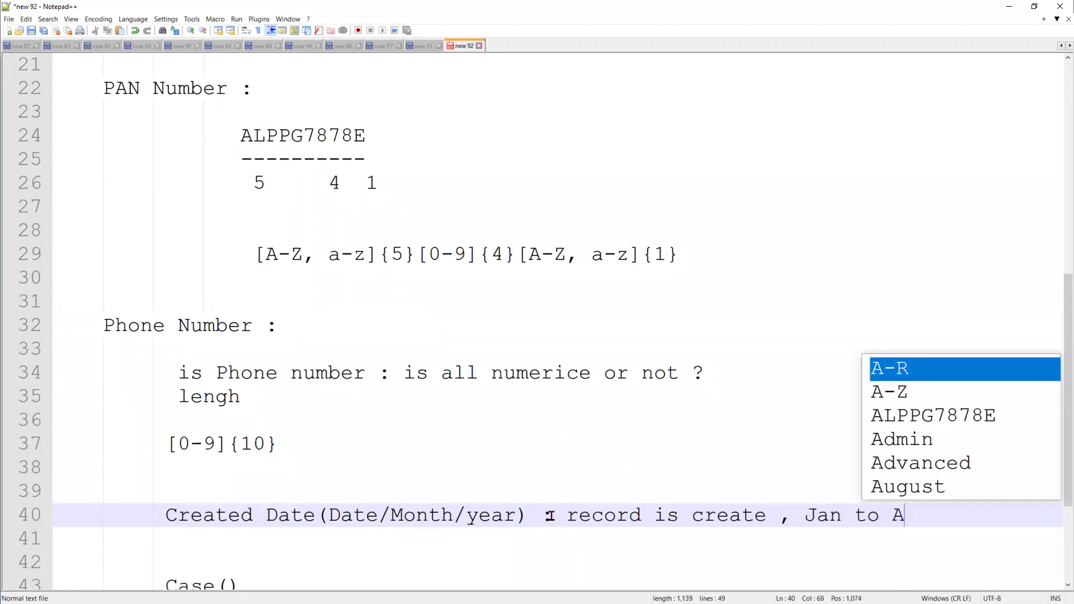
{"action": "type", "text": "pril then"}
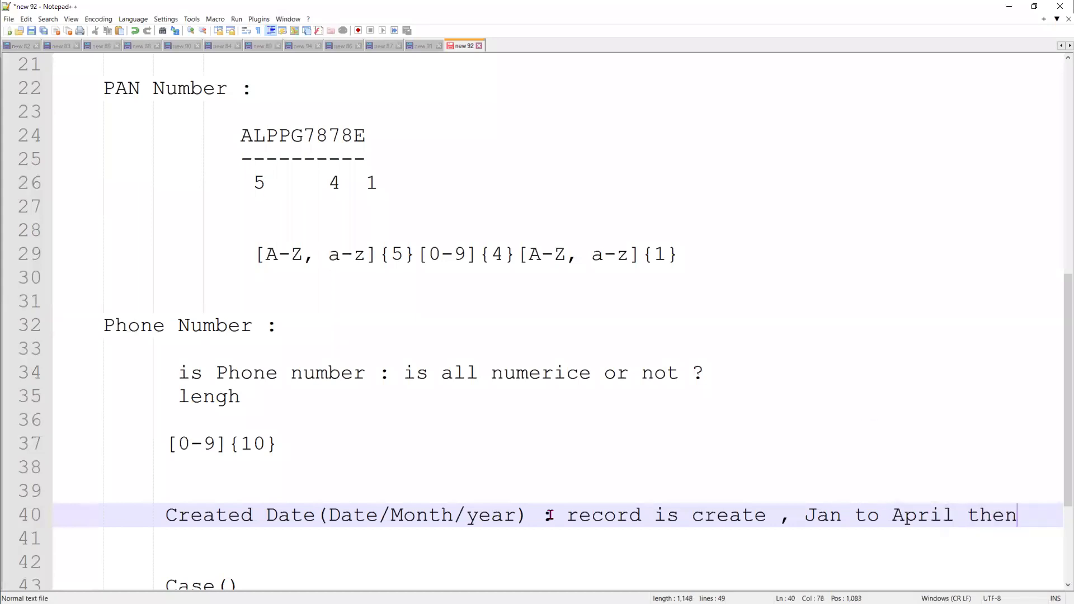
{"action": "key", "text": "BackSpace"}
{"action": "key", "text": "BackSpace"}
{"action": "key", "text": "BackSpace"}
{"action": "key", "text": "BackSpace"}
{"action": "key", "text": "BackSpace"}
{"action": "scroll", "coordinate": [550, 515], "scroll_direction": "down", "scroll_amount": 2}
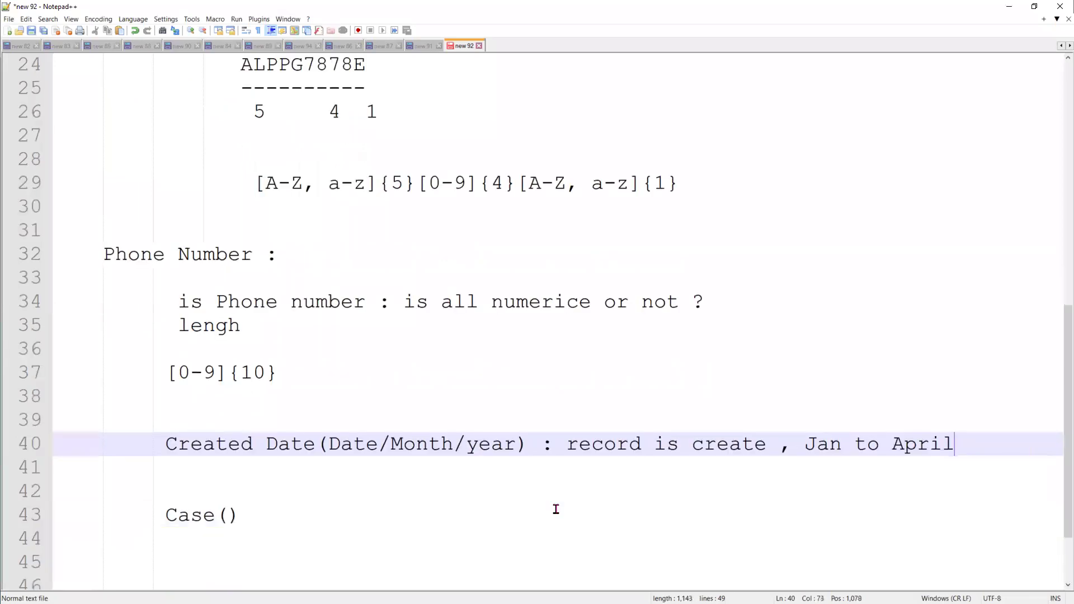
Add the note line 'case still open (status!=closed)..' below the Created Date note
{"action": "key", "text": "Return"}
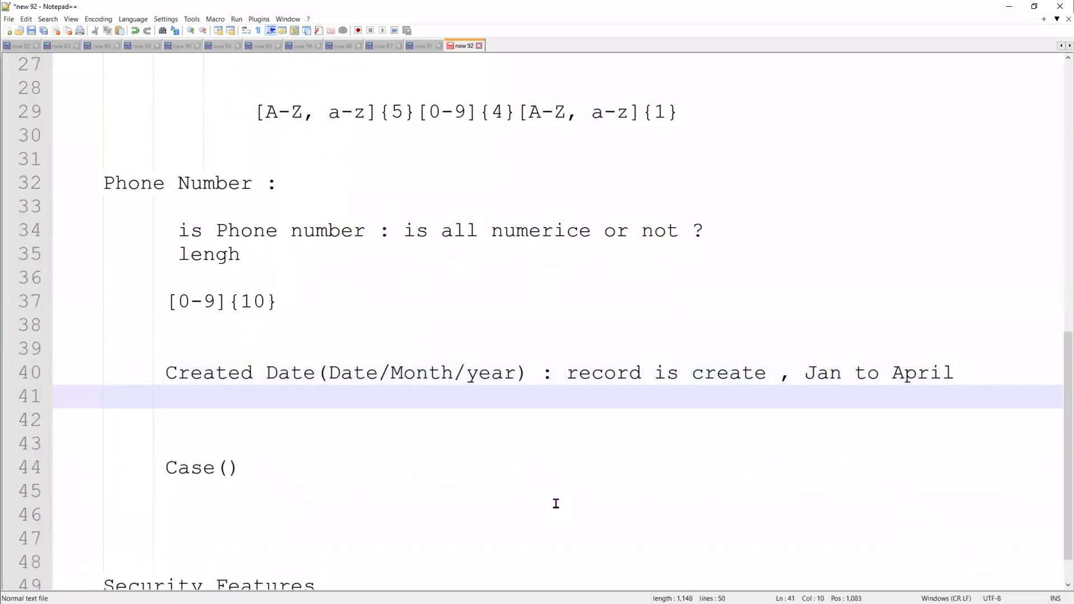
{"action": "type", "text": "case s"}
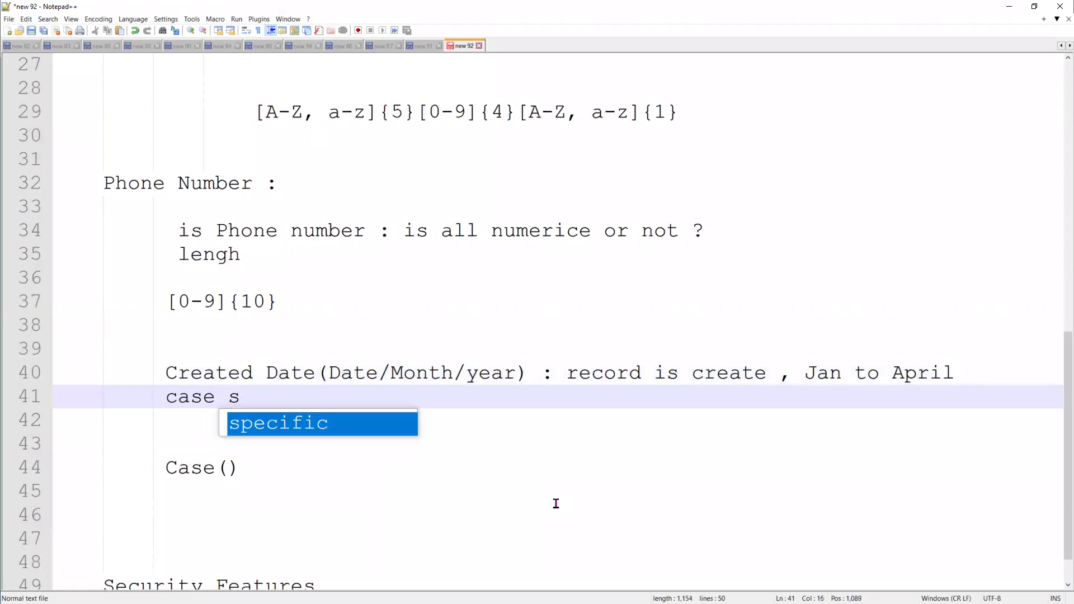
{"action": "type", "text": "till open "}
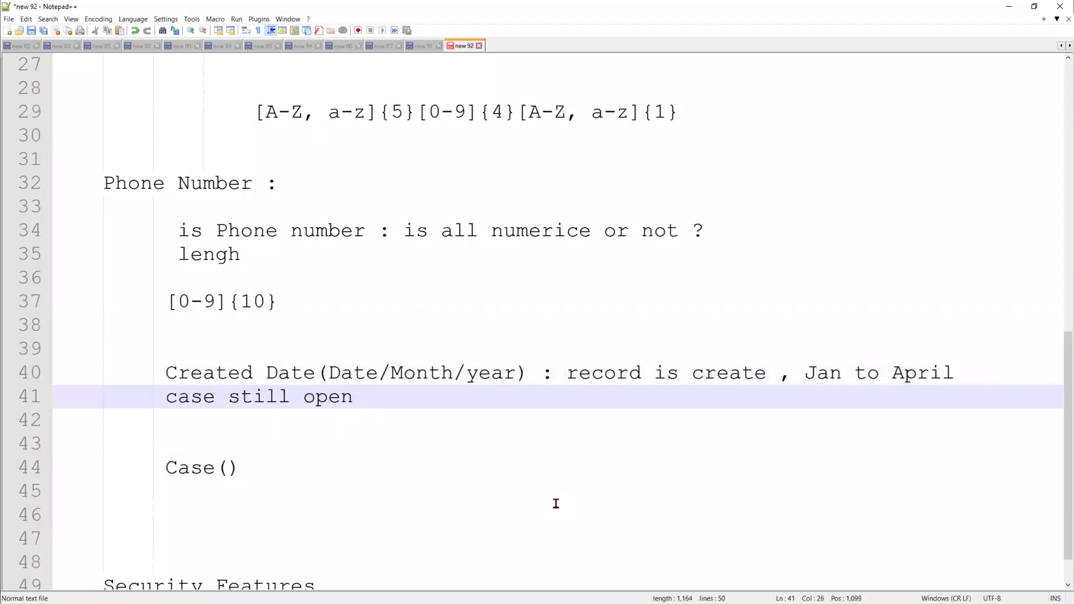
{"action": "type", "text": "(sa"}
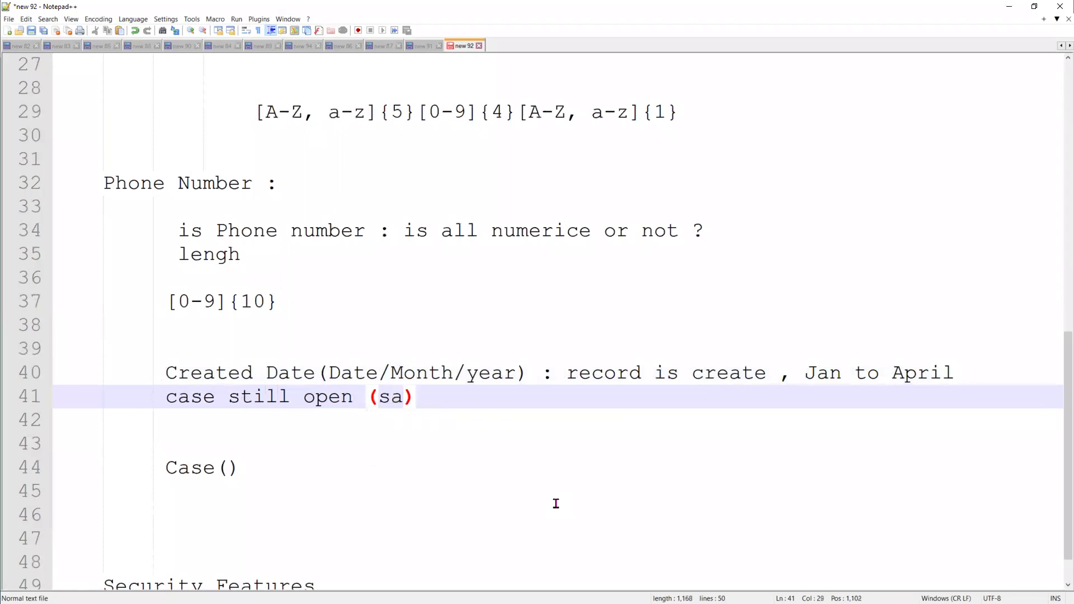
{"action": "key", "text": "BackSpace"}
{"action": "type", "text": "tatus"}
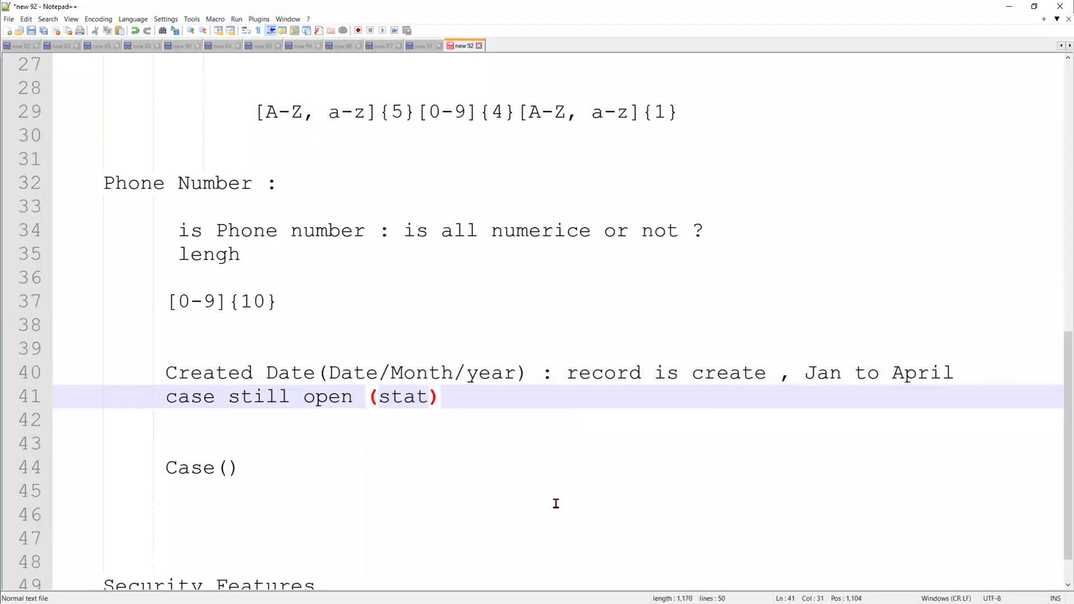
{"action": "type", "text": "!=clos"}
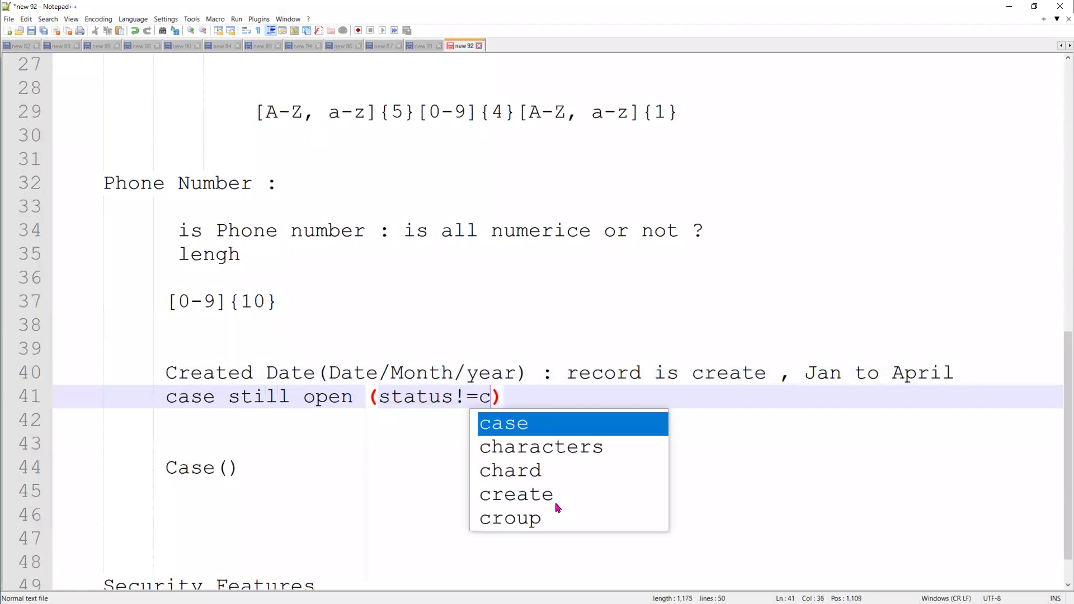
{"action": "type", "text": "ed"}
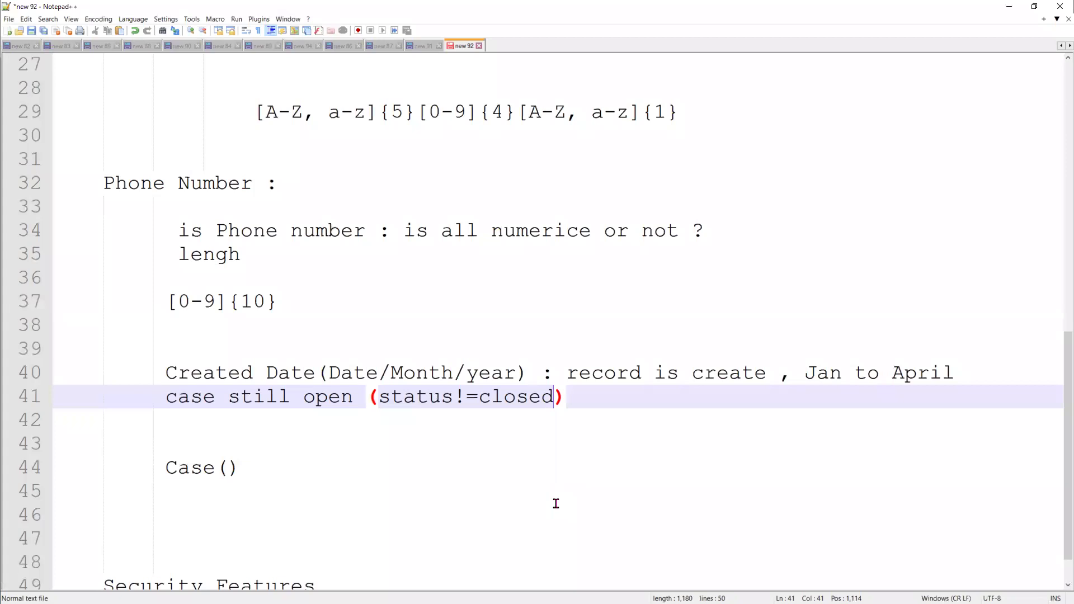
{"action": "key", "text": "Right"}
{"action": "type", "text": ".."}
Add the line 'these old cases .. please close the status .. reopen whenever it is need'
{"action": "key", "text": "Return"}
{"action": "type", "text": "these ol"}
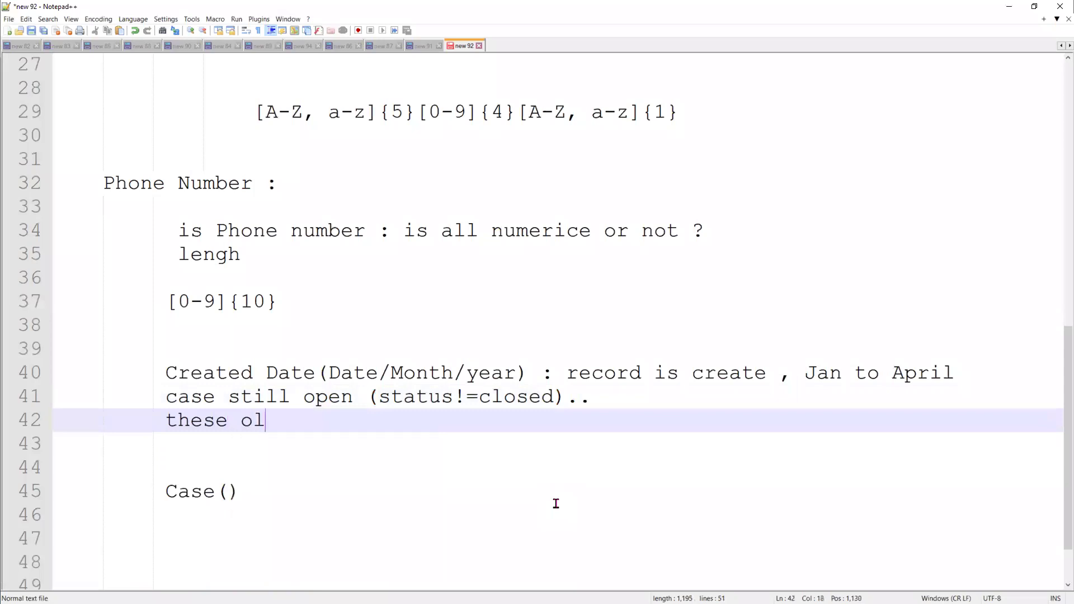
{"action": "type", "text": "d cases .. please "}
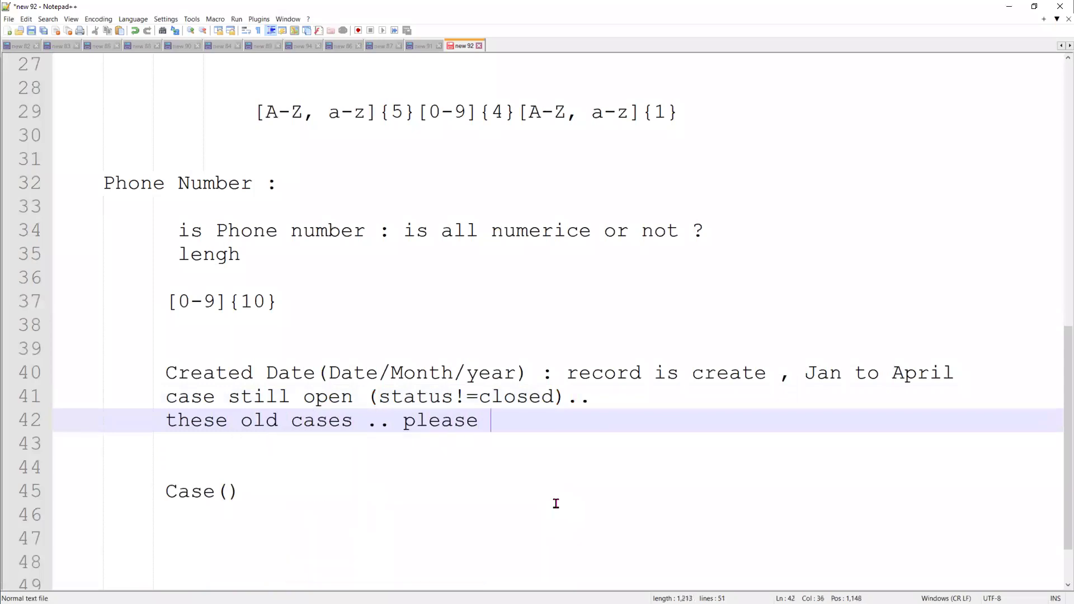
{"action": "type", "text": "close the status .. repo"}
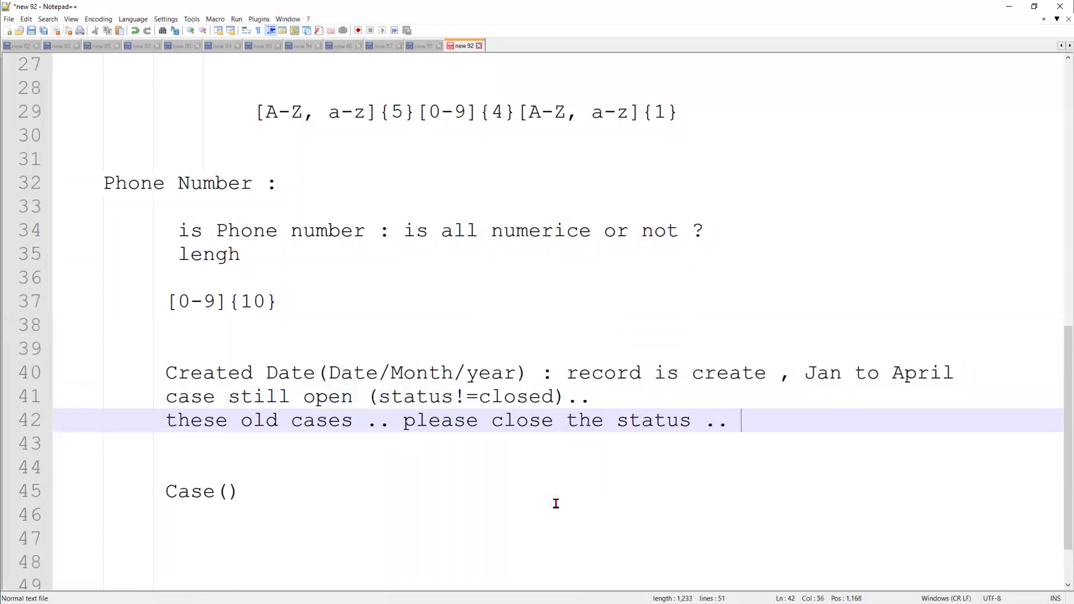
{"action": "key", "text": "BackSpace"}
{"action": "key", "text": "BackSpace"}
{"action": "type", "text": "open wh"}
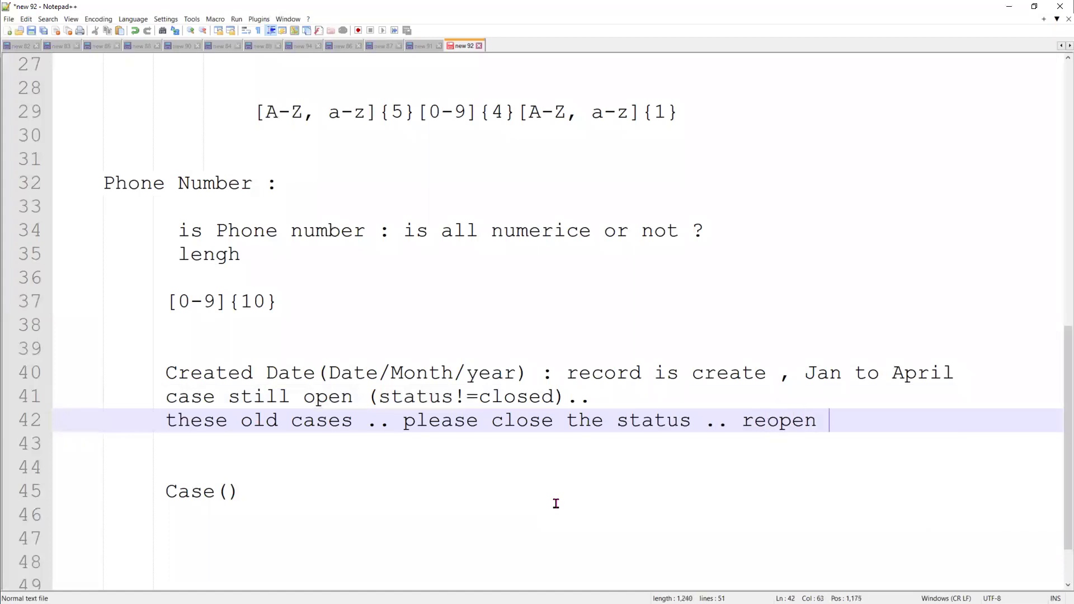
{"action": "type", "text": "enever is"}
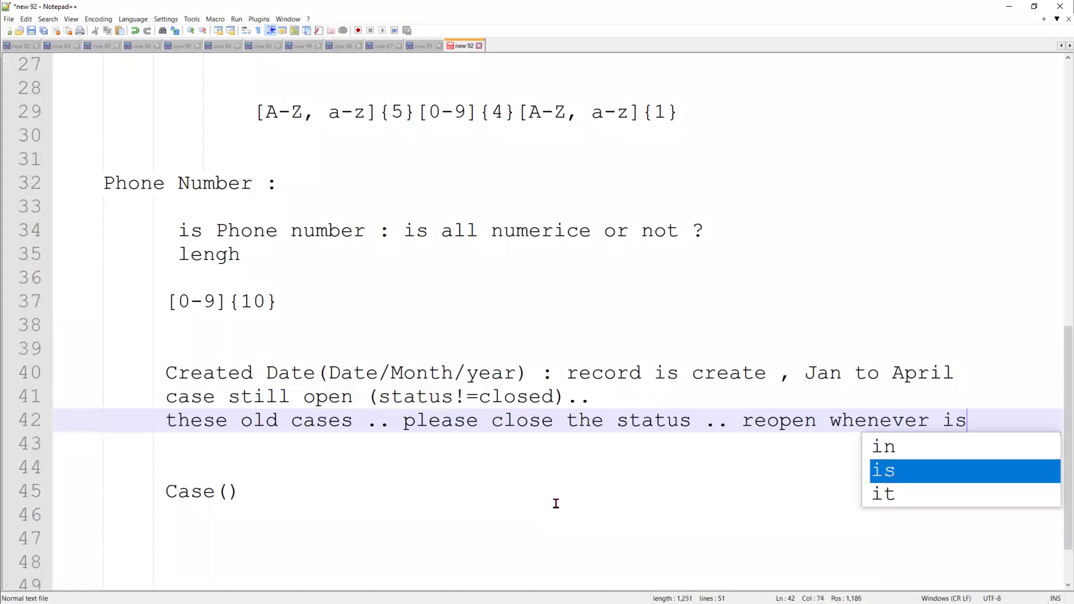
{"action": "key", "text": "BackSpace"}
{"action": "key", "text": "BackSpace"}
{"action": "type", "text": "t is need"}
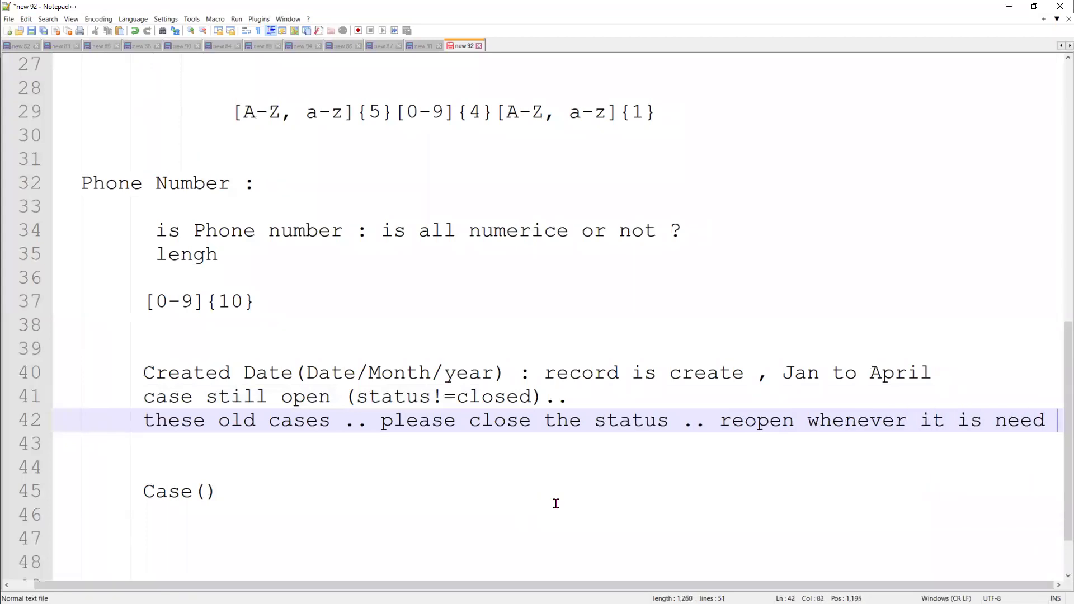
{"action": "key", "text": "Return"}
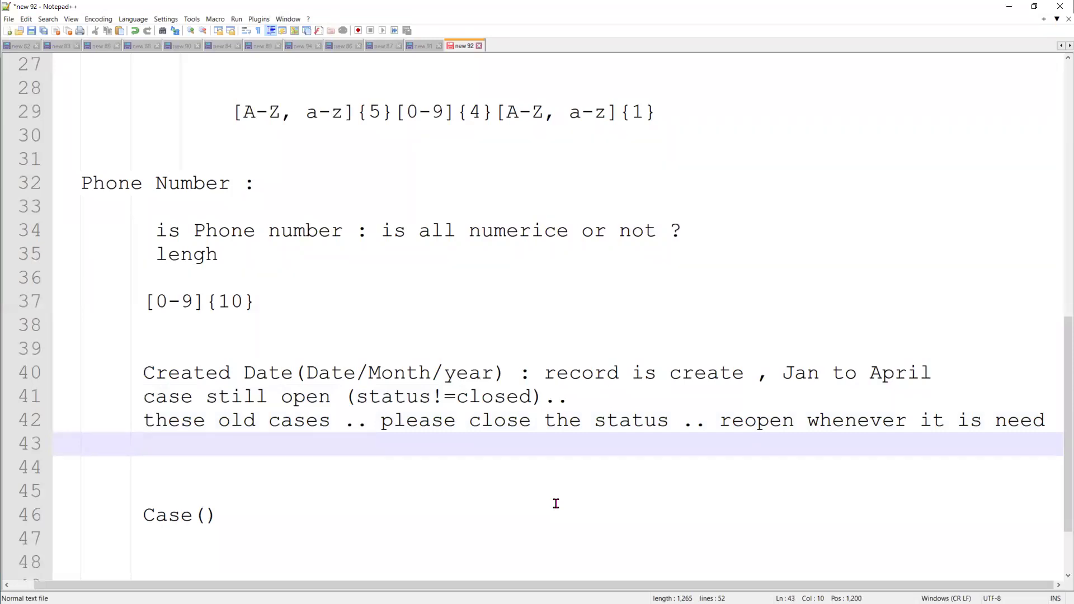
Fill in the Case() line as 'Case(Month , jan ,' and return to the Salesforce rule
{"action": "double_click", "coordinate": [208, 515]}
{"action": "left_click", "coordinate": [208, 515]}
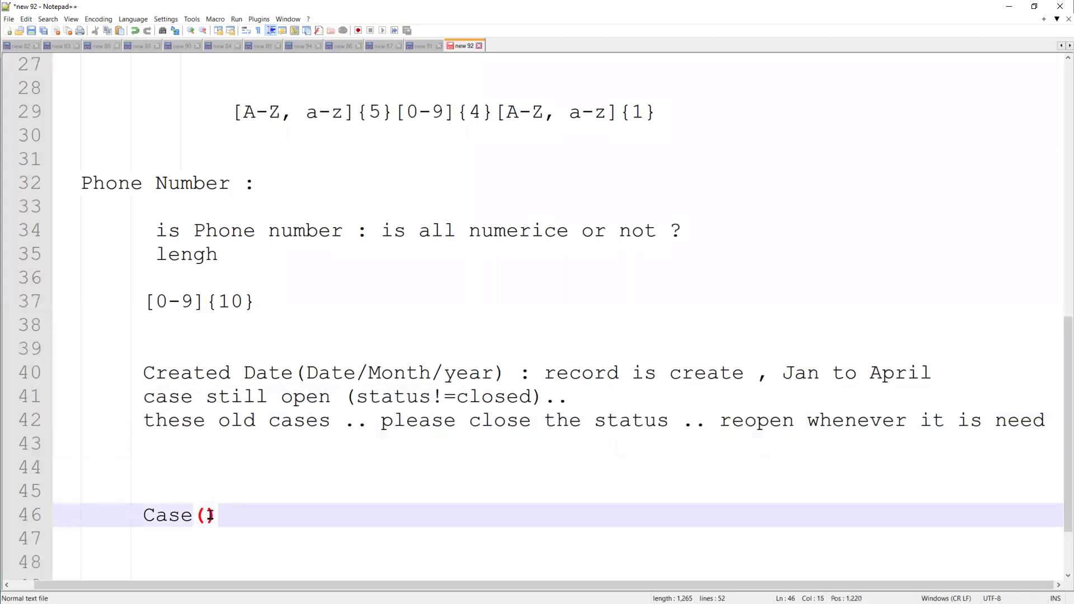
{"action": "type", "text": "Month "}
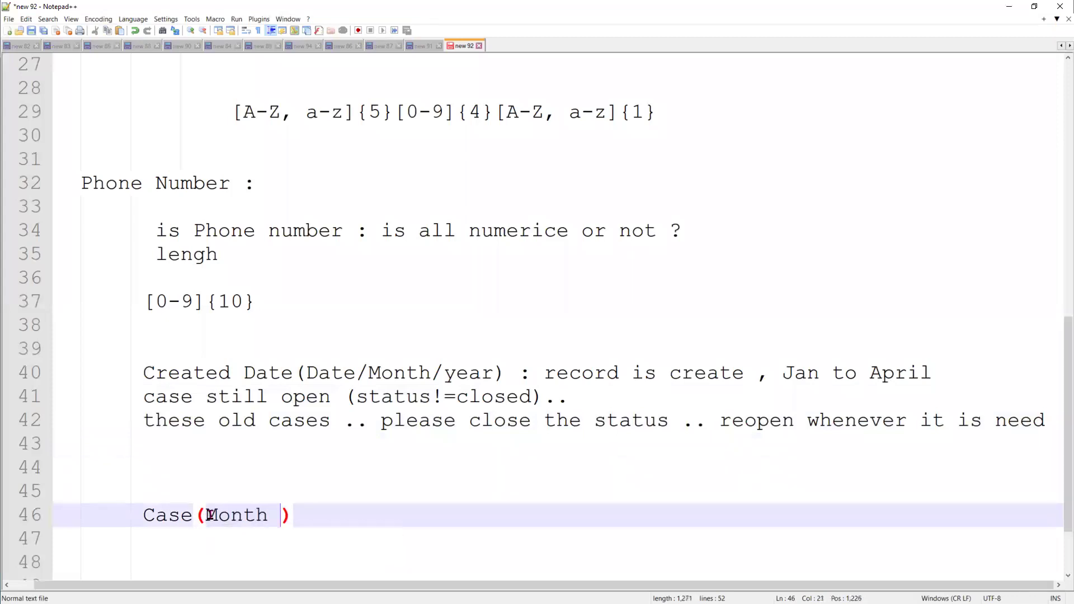
{"action": "type", "text": ", J"}
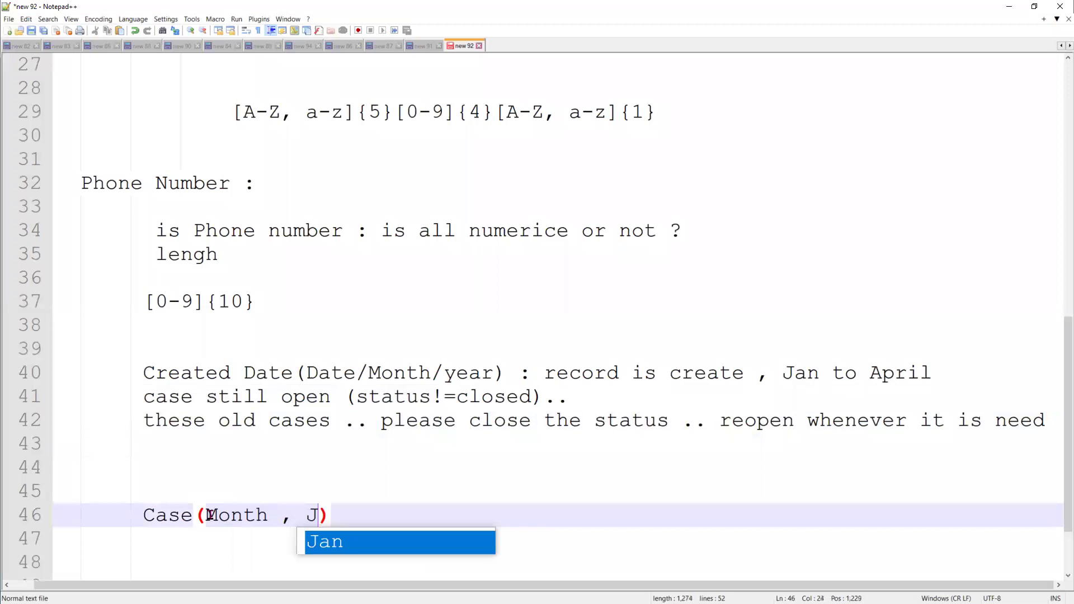
{"action": "key", "text": "BackSpace"}
{"action": "type", "text": "jan ,"}
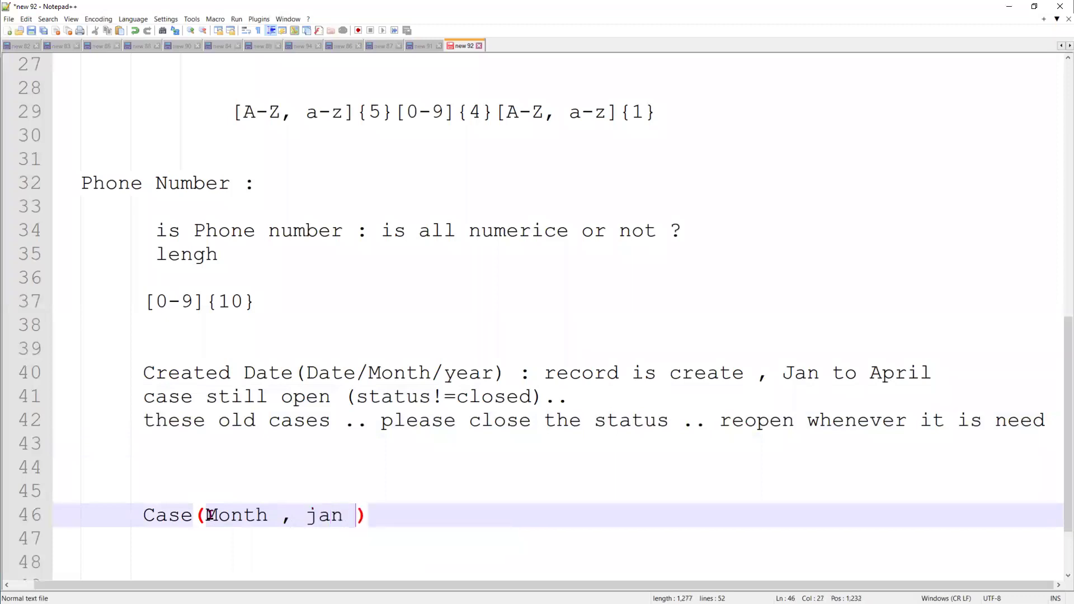
{"action": "key", "text": "alt+Tab"}
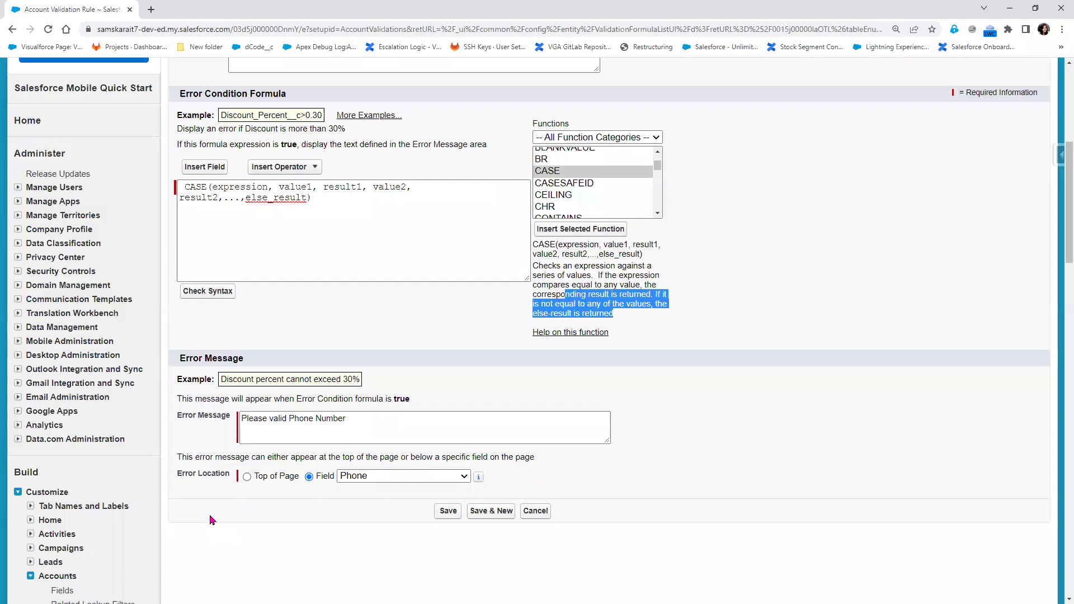
{"action": "double_click", "coordinate": [241, 187]}
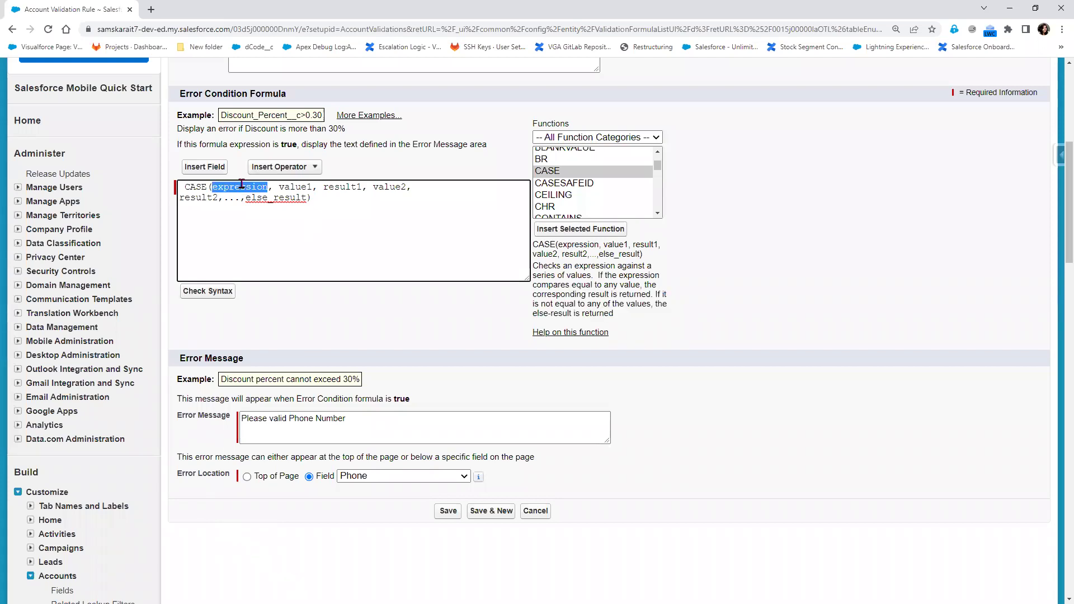
{"action": "double_click", "coordinate": [290, 186]}
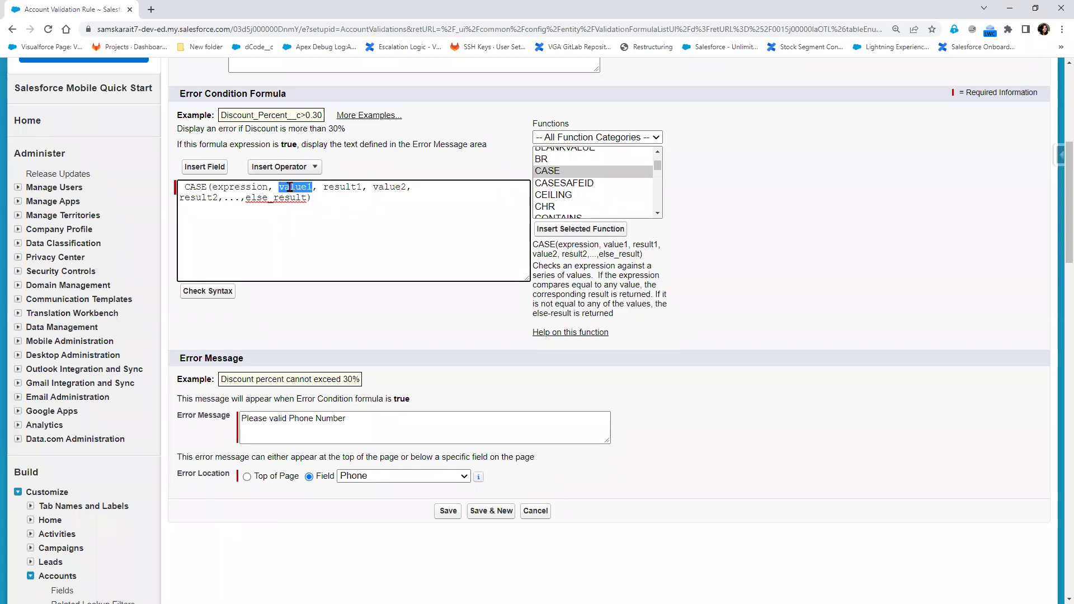
{"action": "double_click", "coordinate": [348, 186]}
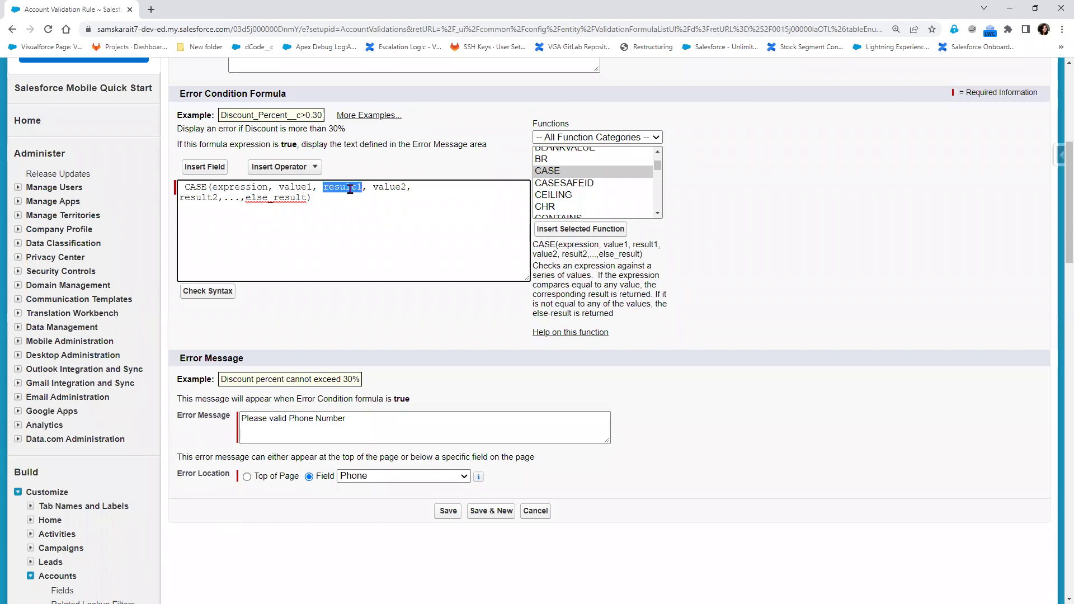
{"action": "double_click", "coordinate": [389, 187]}
{"action": "double_click", "coordinate": [193, 197]}
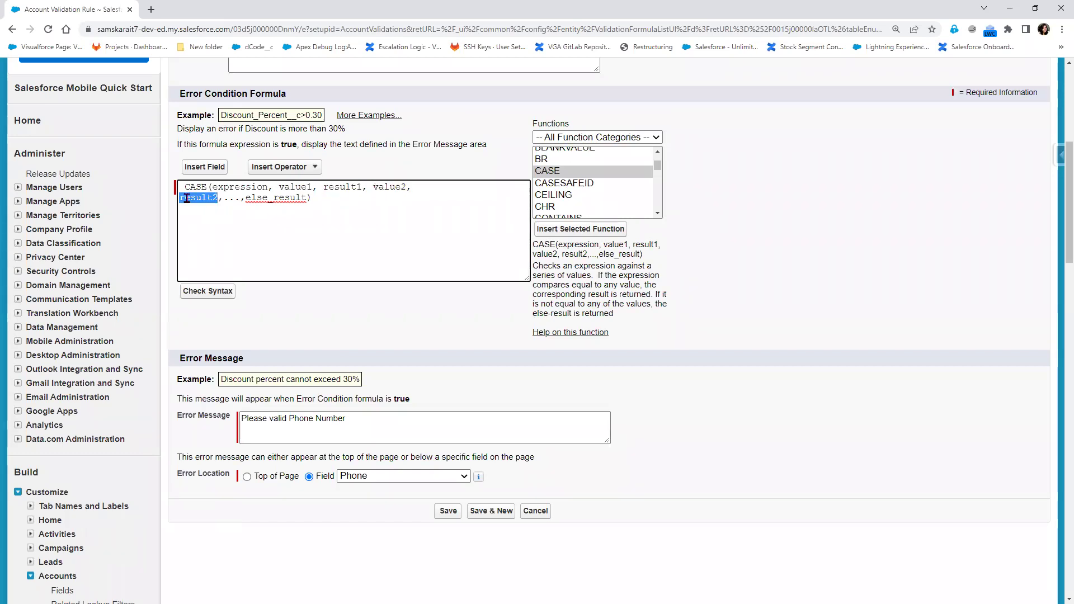
{"action": "double_click", "coordinate": [257, 198]}
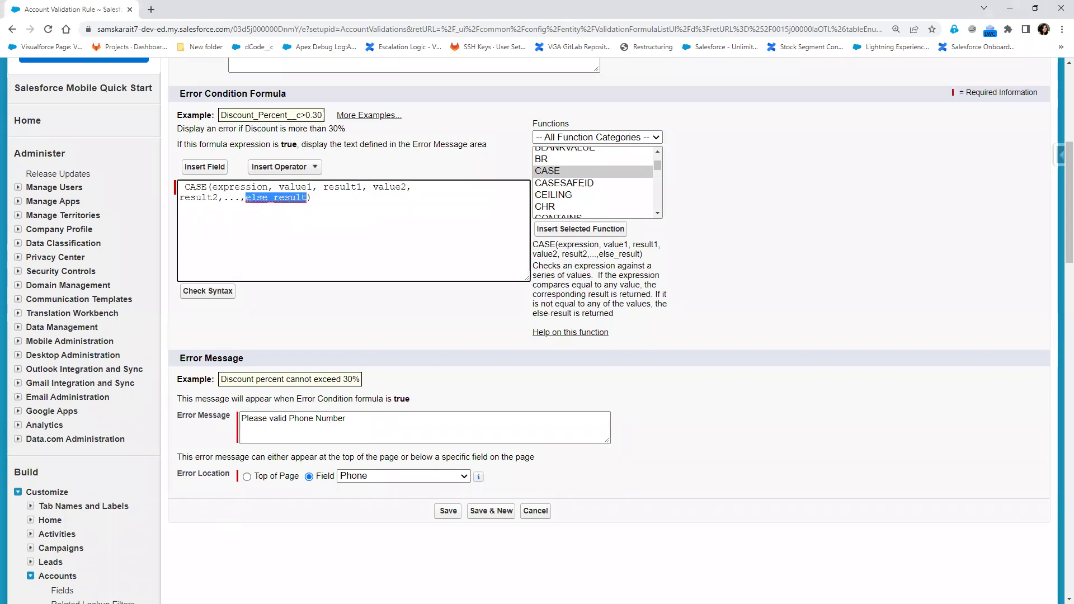
{"action": "key", "text": "alt+Tab"}
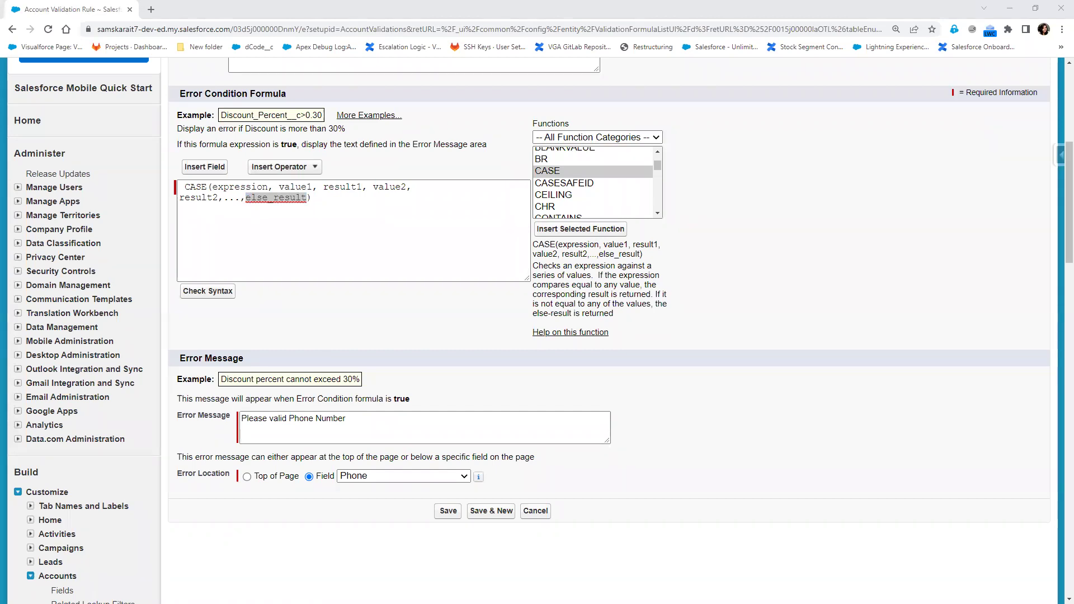
{"action": "key", "text": "alt+Tab"}
{"action": "key", "text": "alt+Tab"}
{"action": "key", "text": "alt+Tab"}
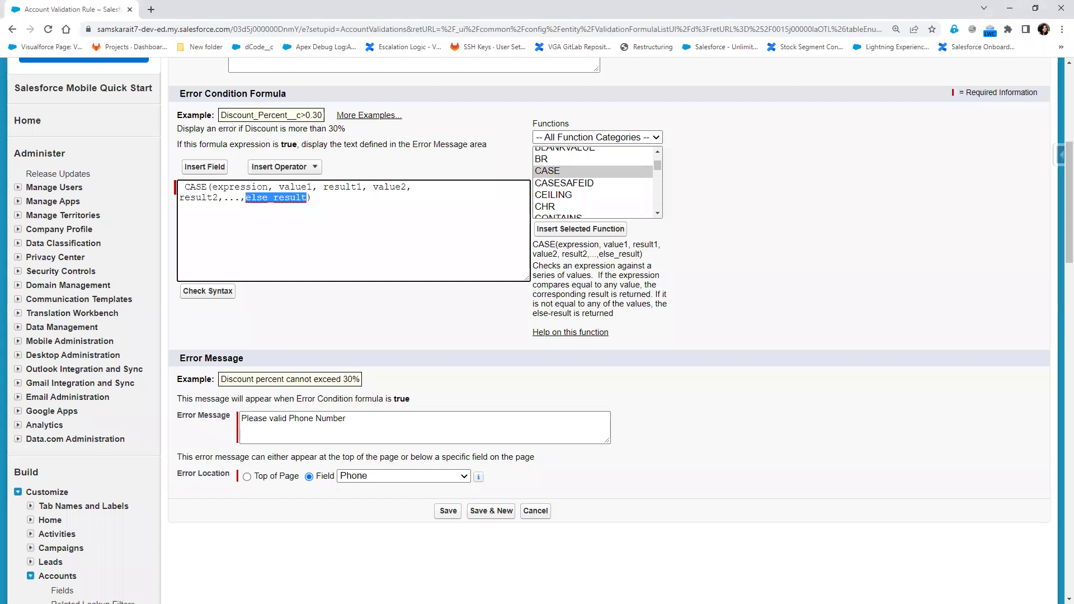
{"action": "key", "text": "alt+Tab"}
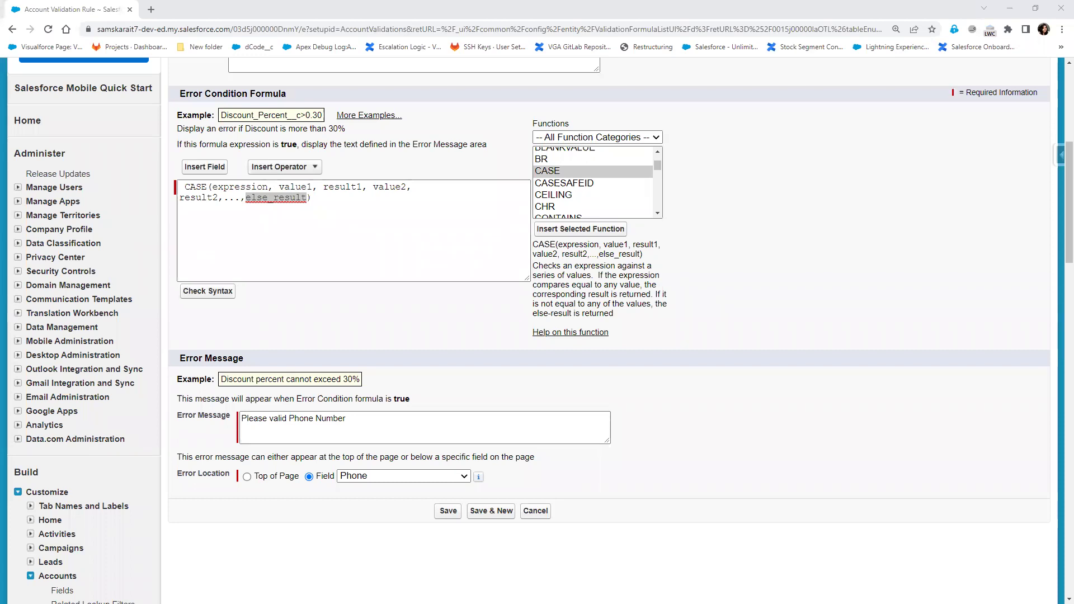
Switch to the Notepad++ notes that end with the draft Case(Month , jan , ) line
{"action": "key", "text": "alt+Tab"}
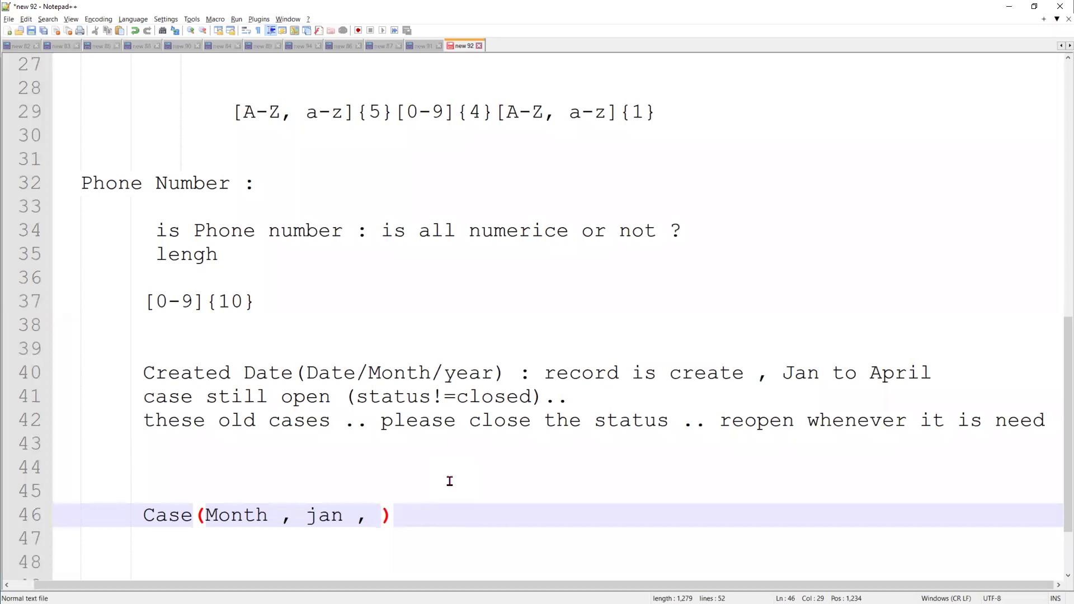
Replace the typed 'Probability' on line 46 with NOT(isPickval(status,'Closed'))
{"action": "type", "text": "Prob"}
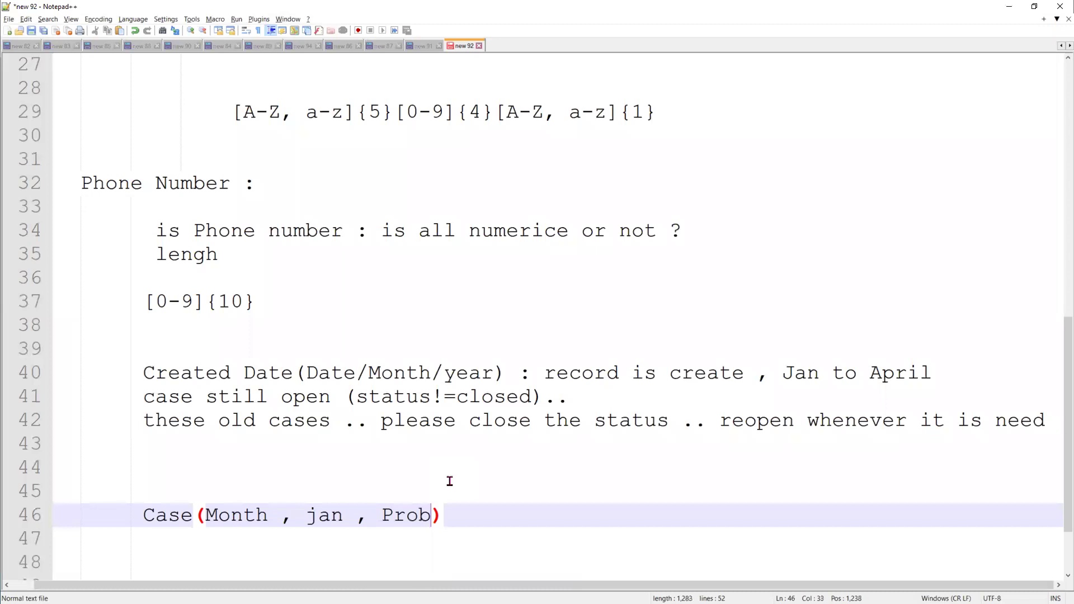
{"action": "type", "text": "ability"}
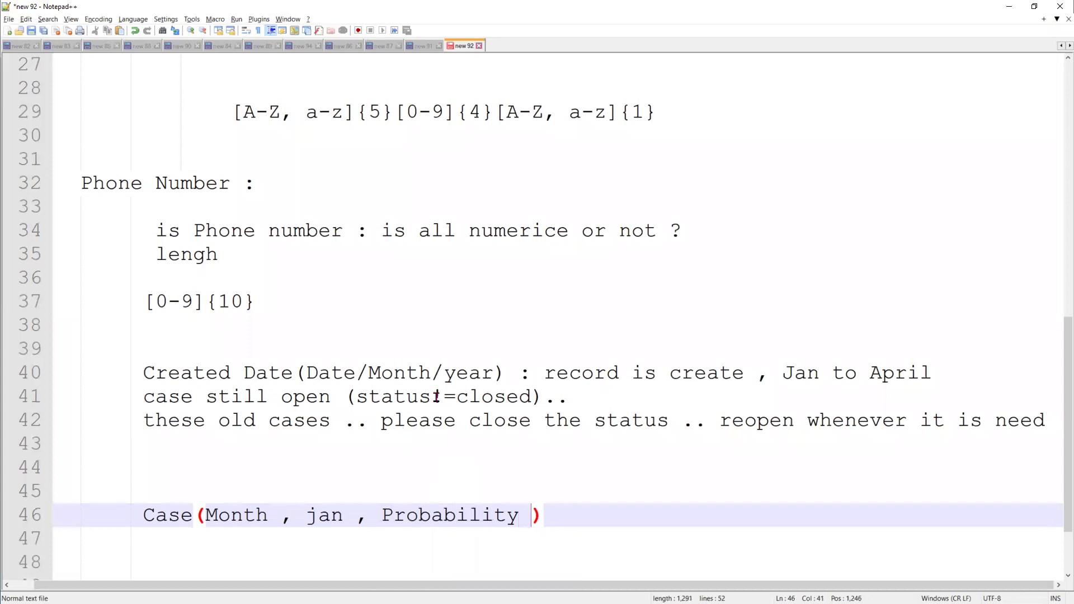
{"action": "left_click", "coordinate": [476, 514]}
{"action": "double_click", "coordinate": [476, 515]}
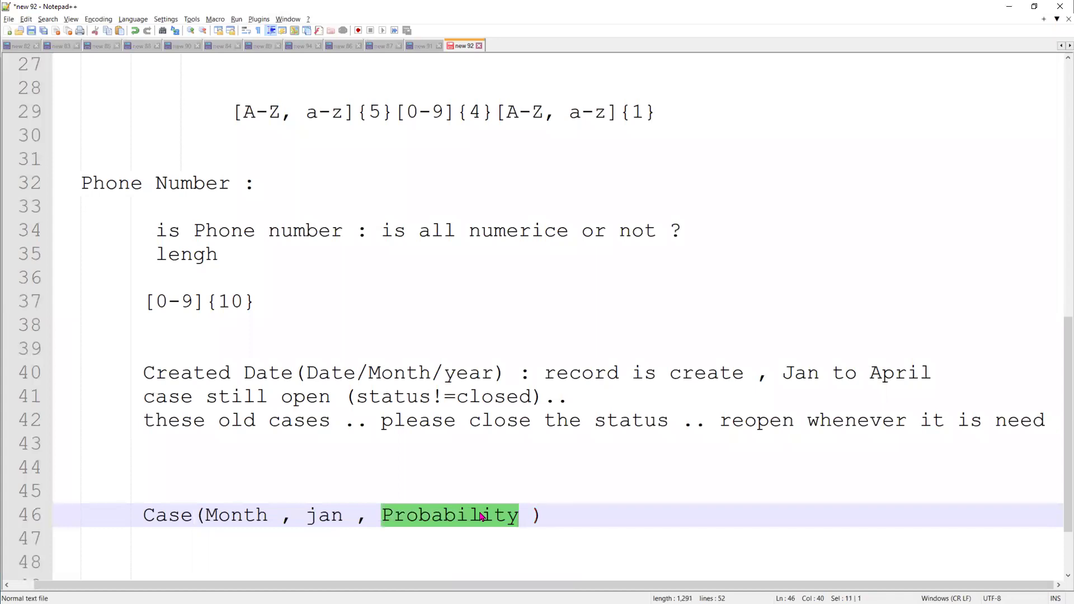
{"action": "key", "text": "Delete"}
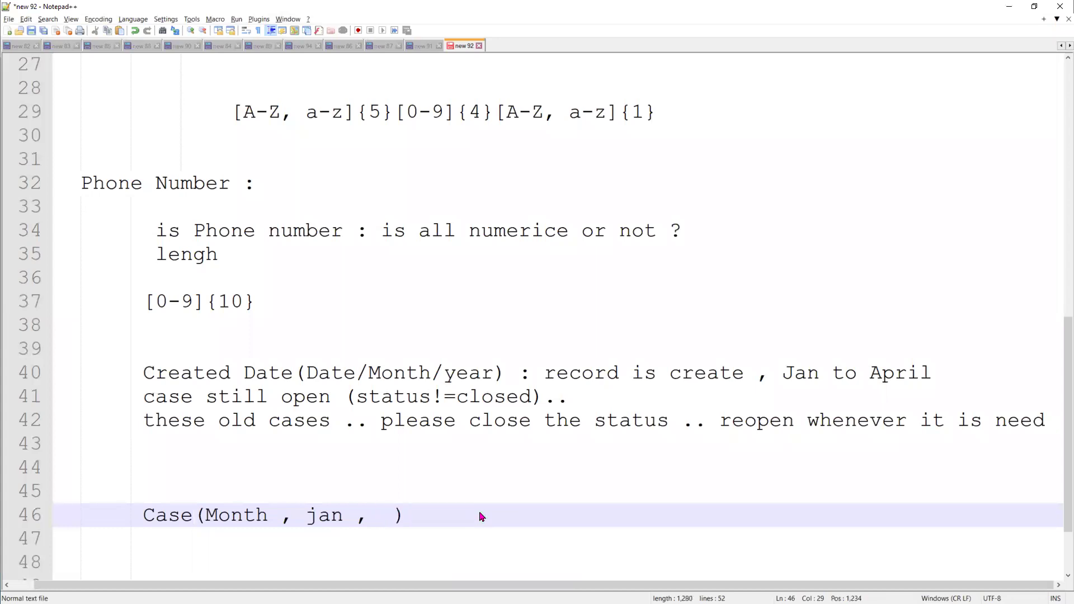
{"action": "type", "text": "isPic"}
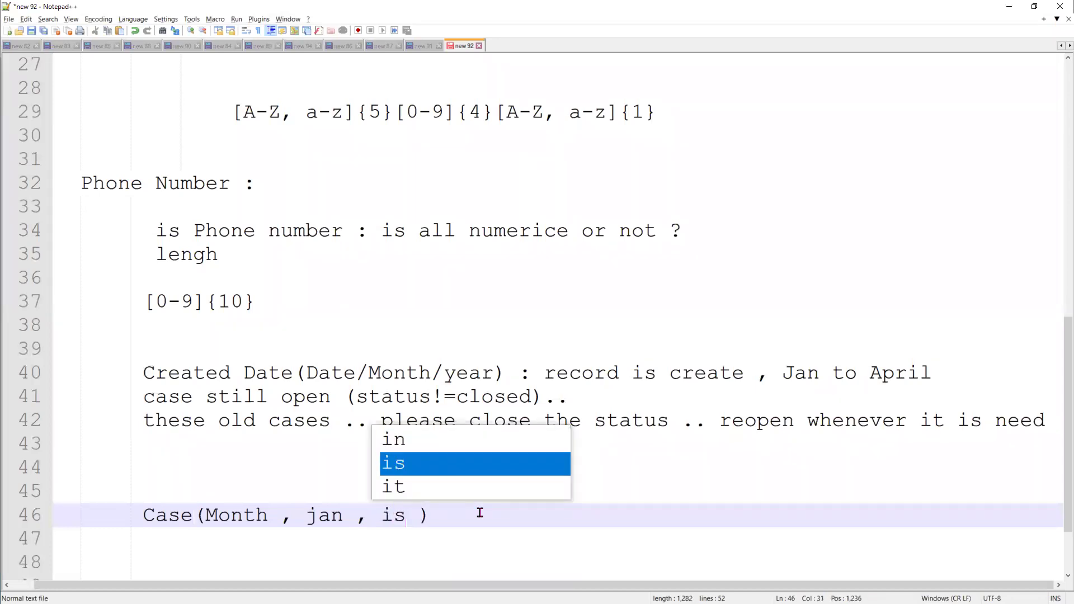
{"action": "type", "text": "k"}
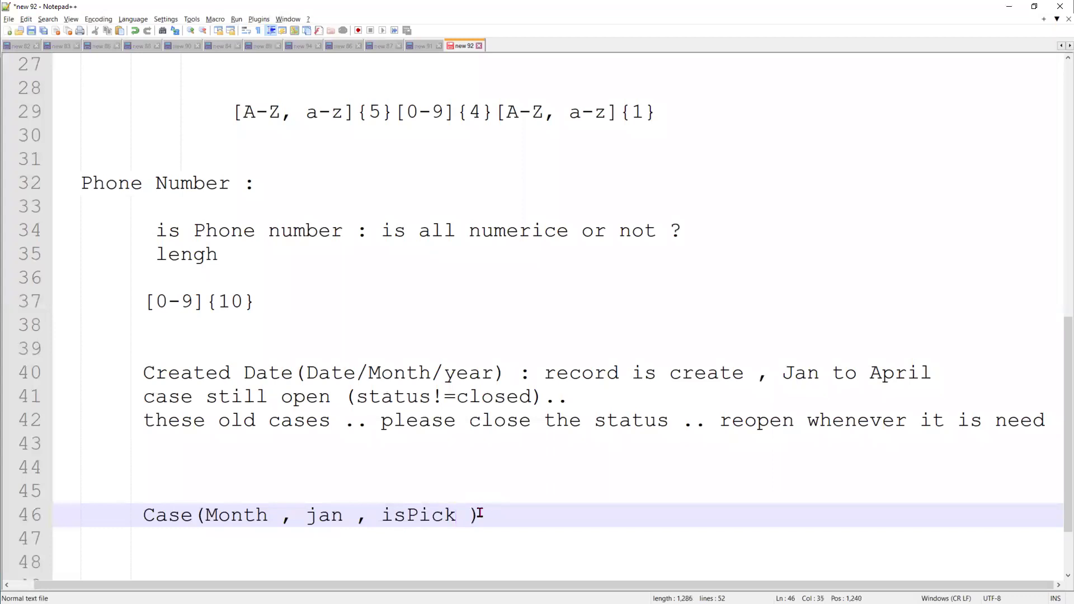
{"action": "type", "text": "val("}
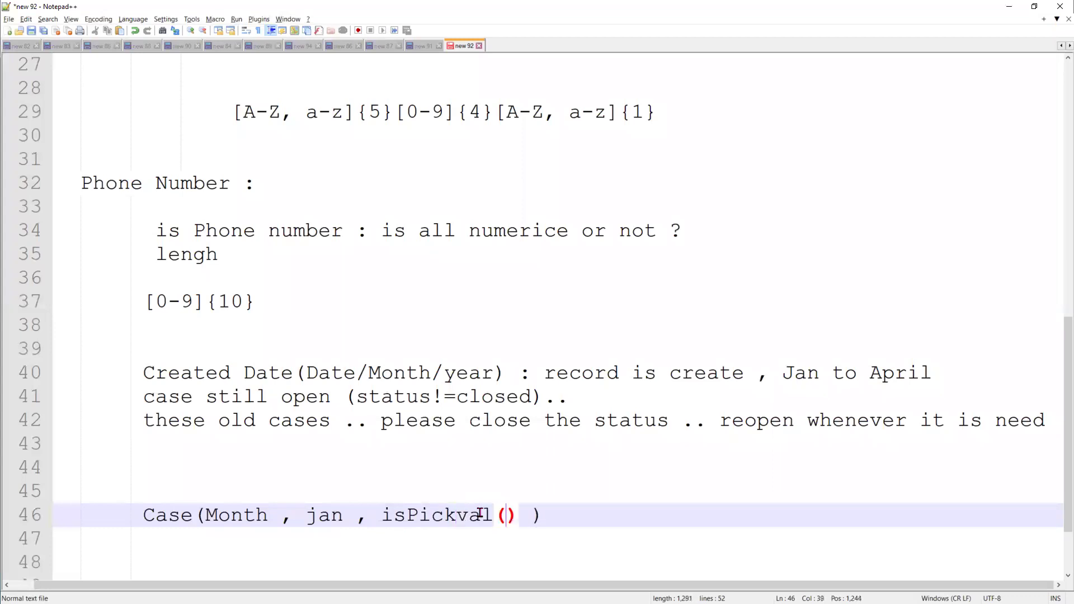
{"action": "type", "text": "status"}
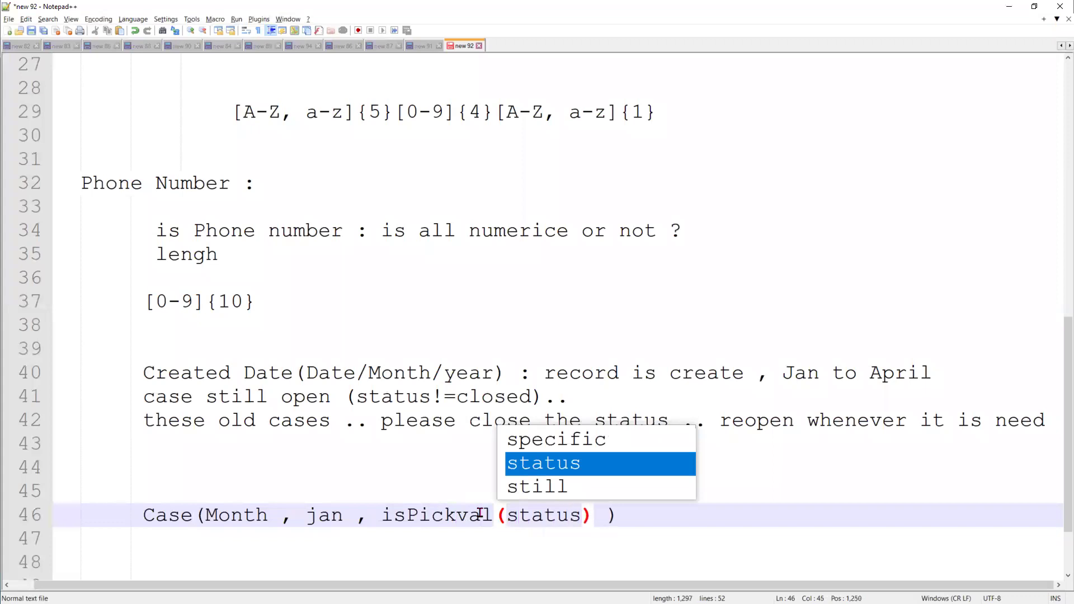
{"action": "type", "text": ",''"}
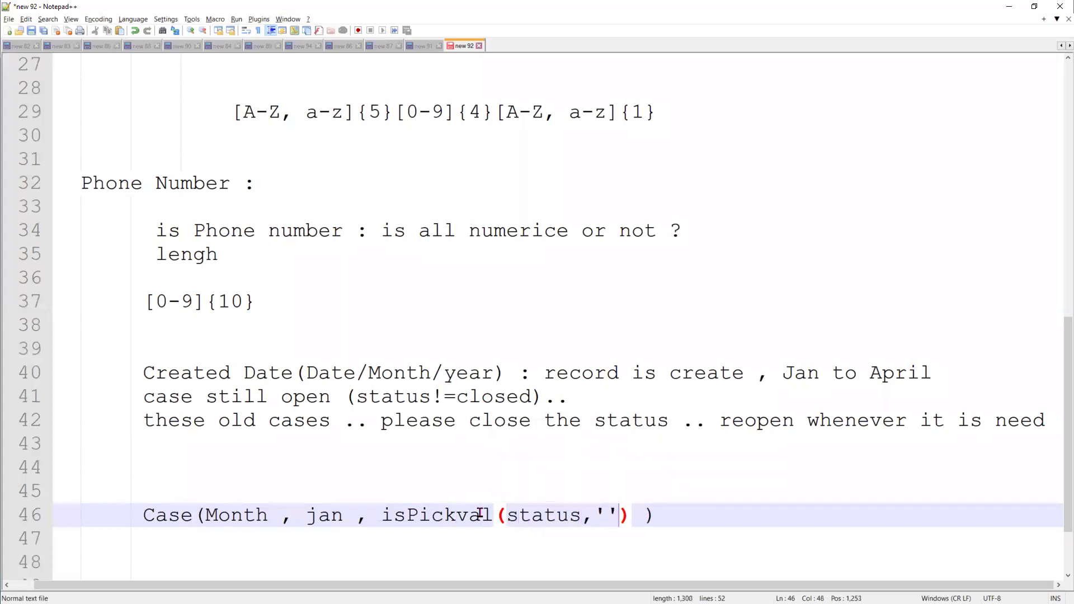
{"action": "key", "text": "Left"}
{"action": "type", "text": "Close"}
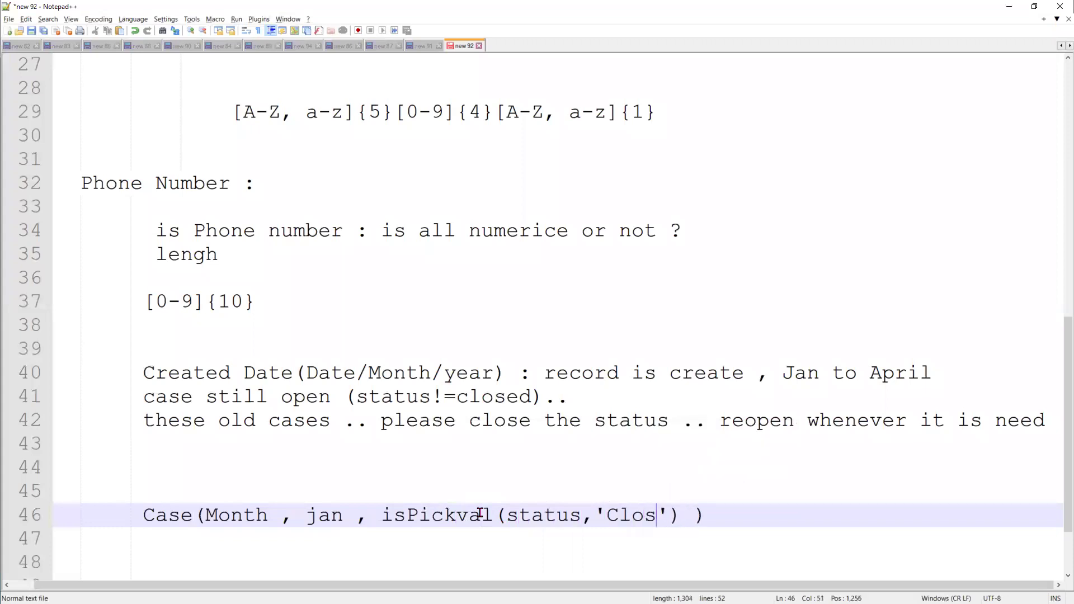
{"action": "type", "text": "d"}
{"action": "key", "text": "Right"}
{"action": "key", "text": "Right"}
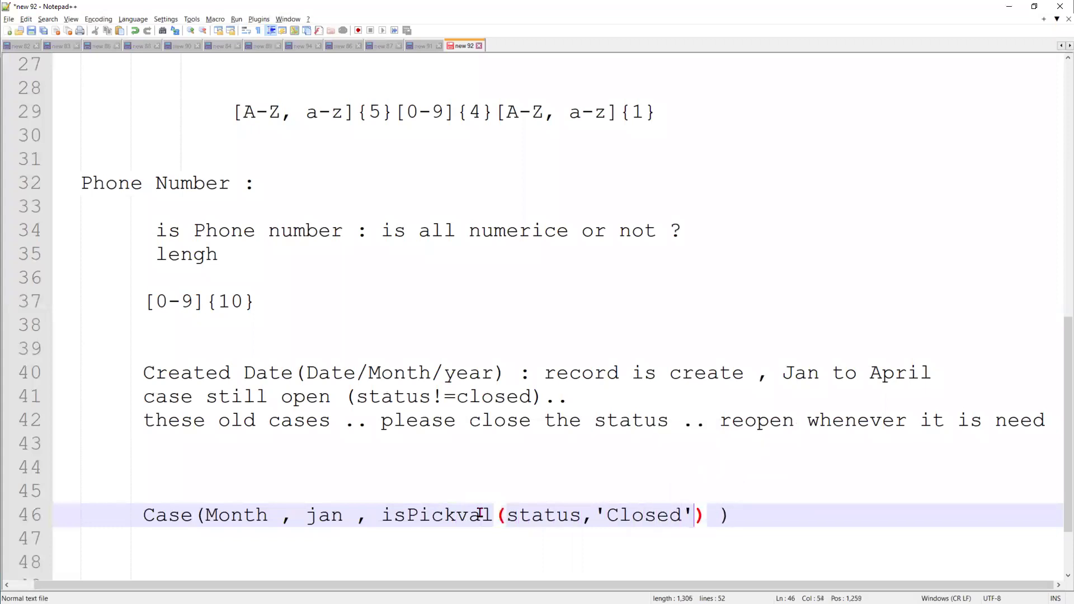
{"action": "key", "text": "Left"}
{"action": "key", "text": "Left"}
{"action": "key", "text": "Left"}
{"action": "key", "text": "Left"}
{"action": "key", "text": "Left"}
{"action": "key", "text": "Left"}
{"action": "key", "text": "Left"}
{"action": "key", "text": "Left"}
{"action": "key", "text": "Left"}
{"action": "key", "text": "Left"}
{"action": "key", "text": "Left"}
{"action": "key", "text": "Left"}
{"action": "key", "text": "Left"}
{"action": "key", "text": "Left"}
{"action": "key", "text": "Left"}
{"action": "key", "text": "Left"}
{"action": "key", "text": "Left"}
{"action": "key", "text": "Left"}
{"action": "key", "text": "Left"}
{"action": "key", "text": "Left"}
{"action": "type", "text": "NO"}
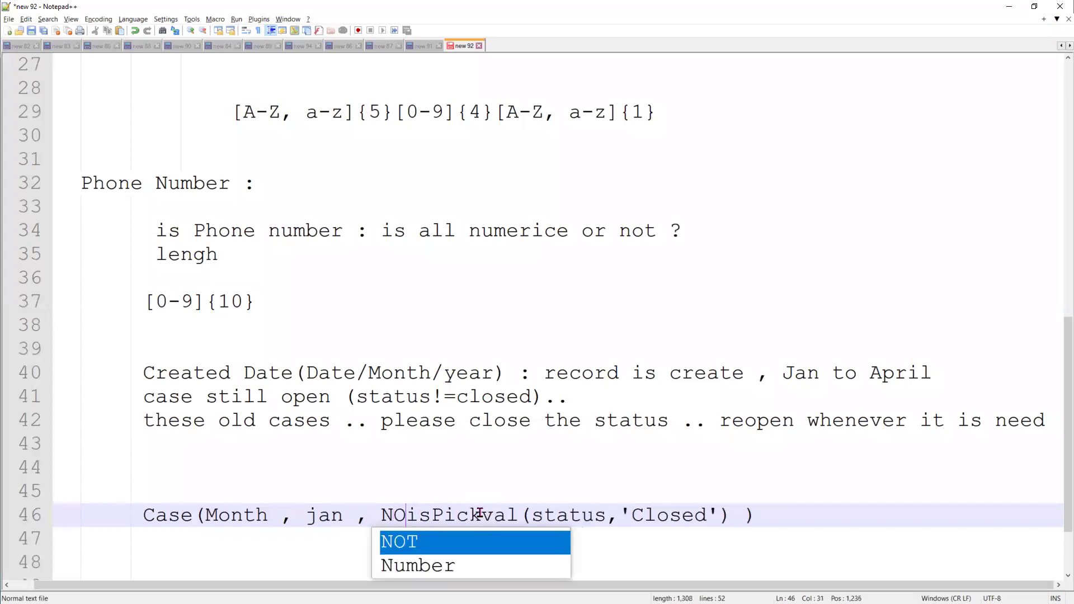
{"action": "type", "text": "T("}
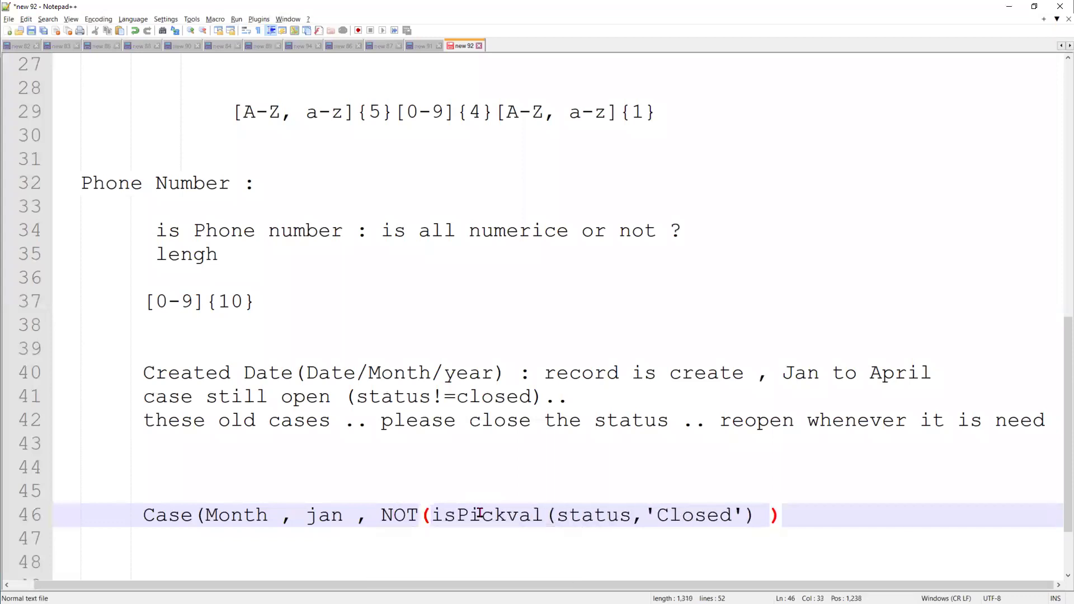
Add a closing ')' on its own line below, with blank lines above it
{"action": "left_click", "coordinate": [832, 520]}
{"action": "key", "text": "Return"}
{"action": "type", "text": "}"}
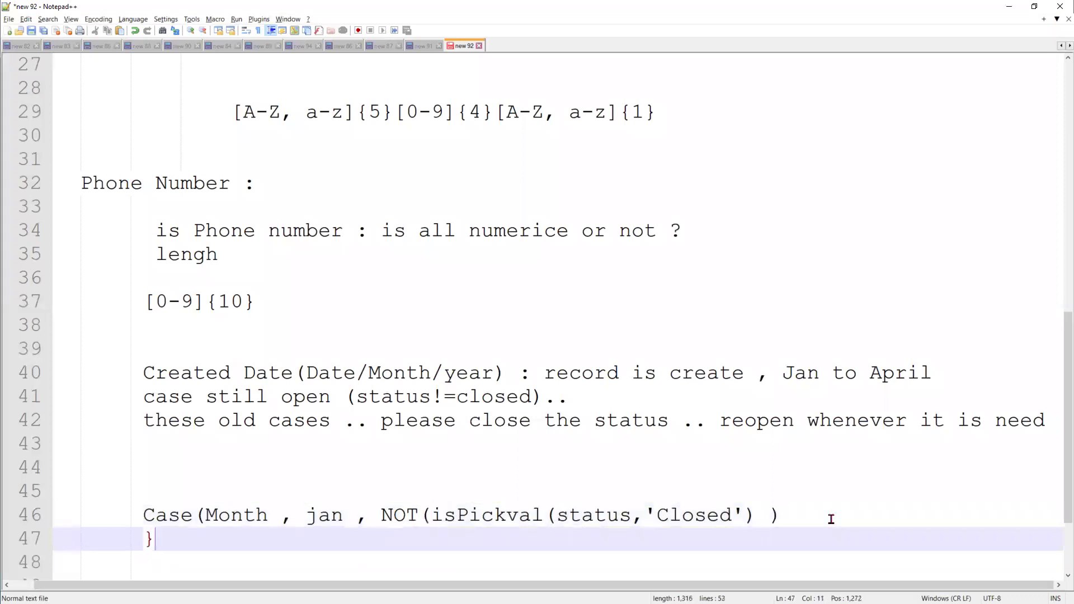
{"action": "key", "text": "BackSpace"}
{"action": "type", "text": ")"}
{"action": "left_click", "coordinate": [832, 519]}
{"action": "key", "text": "Return"}
{"action": "key", "text": "Return"}
{"action": "key", "text": "Return"}
{"action": "key", "text": "Return"}
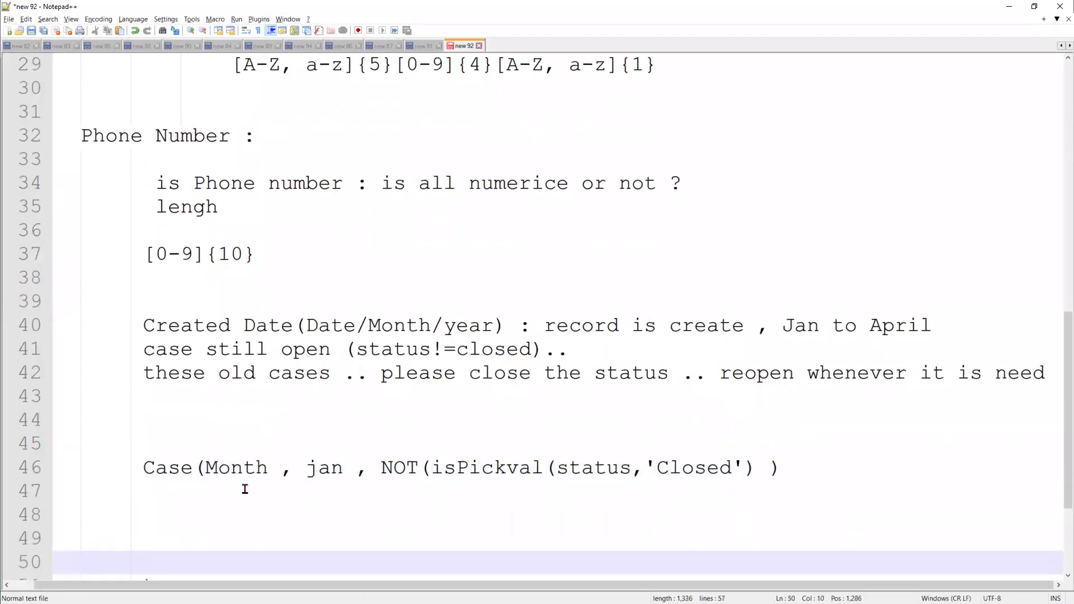
{"action": "left_click", "coordinate": [255, 490]}
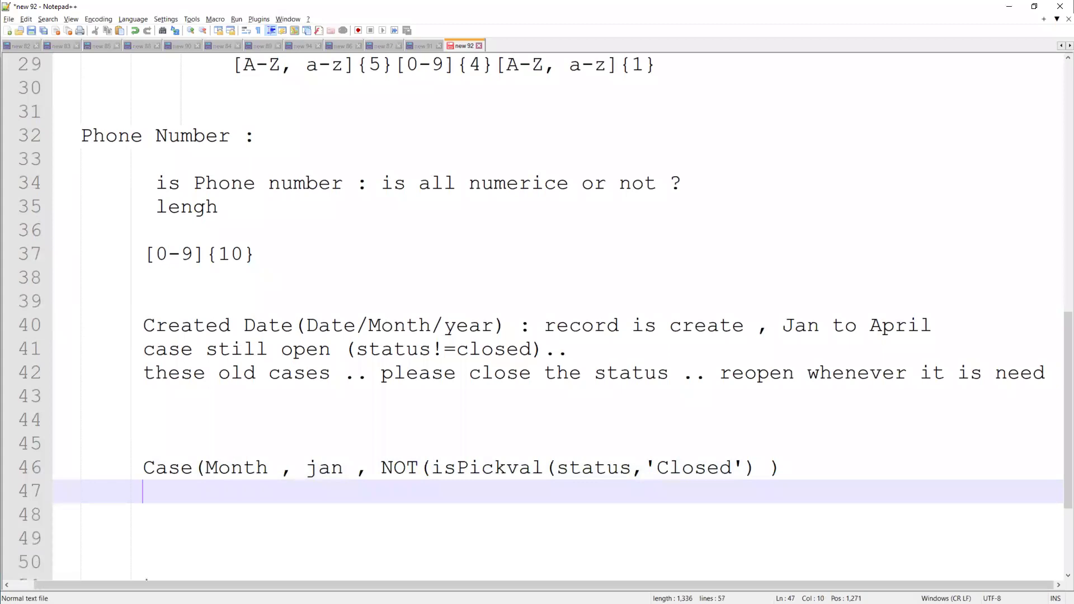
Open the Opportunities home page in a new browser tab, then return to the rule page and the notes
{"action": "left_click", "coordinate": [1010, 6]}
{"action": "scroll", "coordinate": [291, 296], "scroll_direction": "up", "scroll_amount": 6}
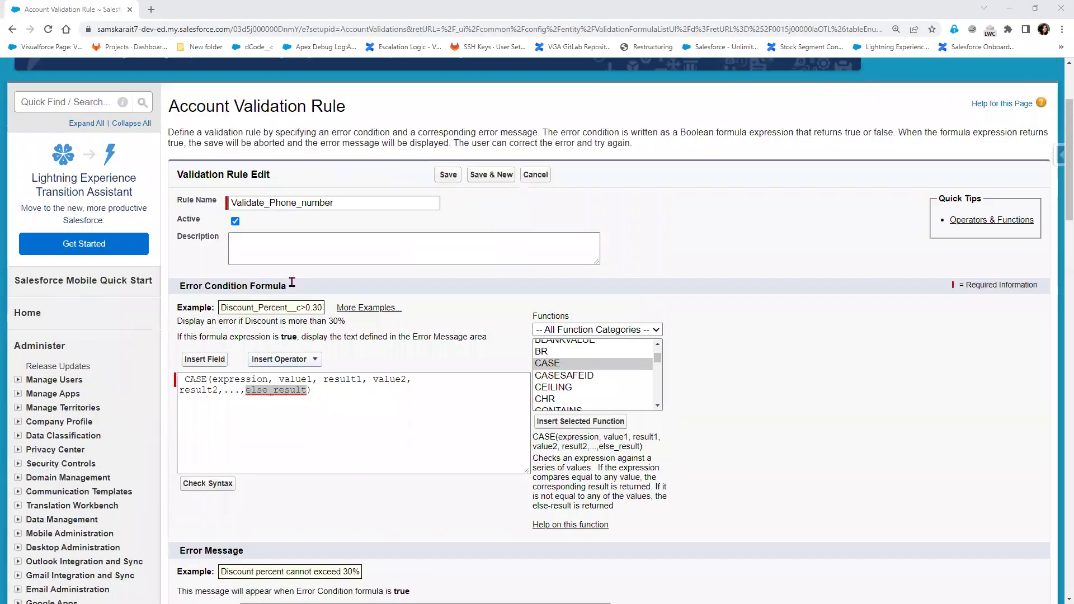
{"action": "right_click", "coordinate": [356, 126]}
{"action": "left_click", "coordinate": [392, 131]}
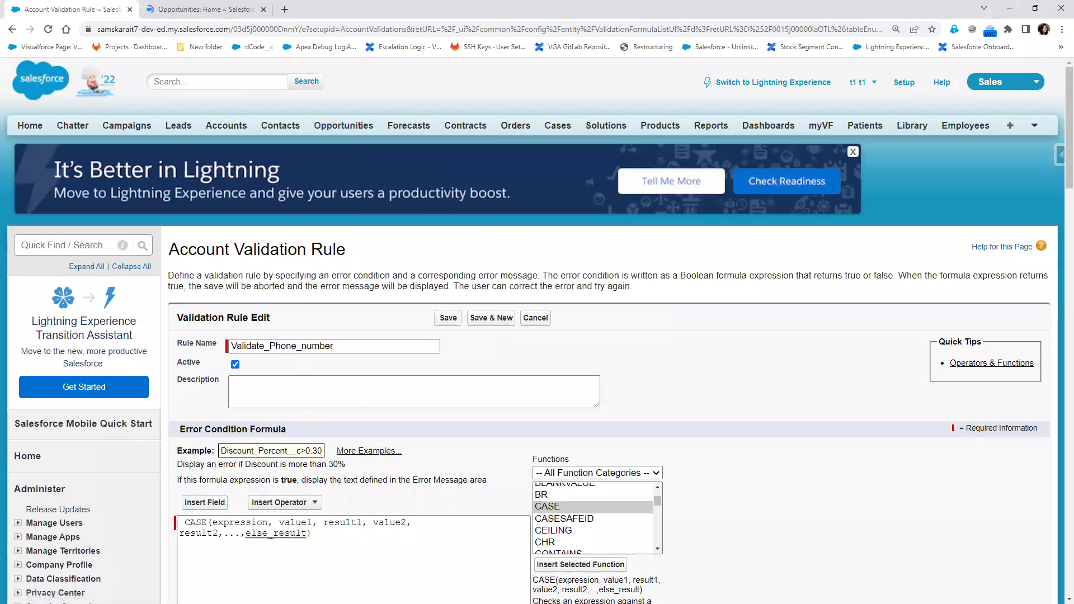
{"action": "left_click", "coordinate": [173, 10]}
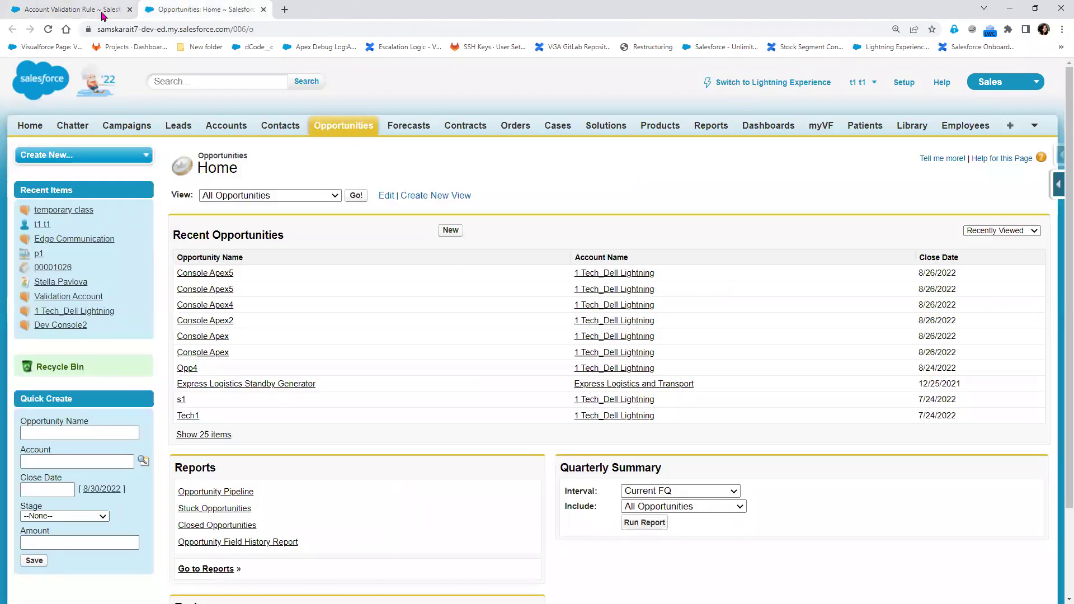
{"action": "left_click", "coordinate": [87, 10]}
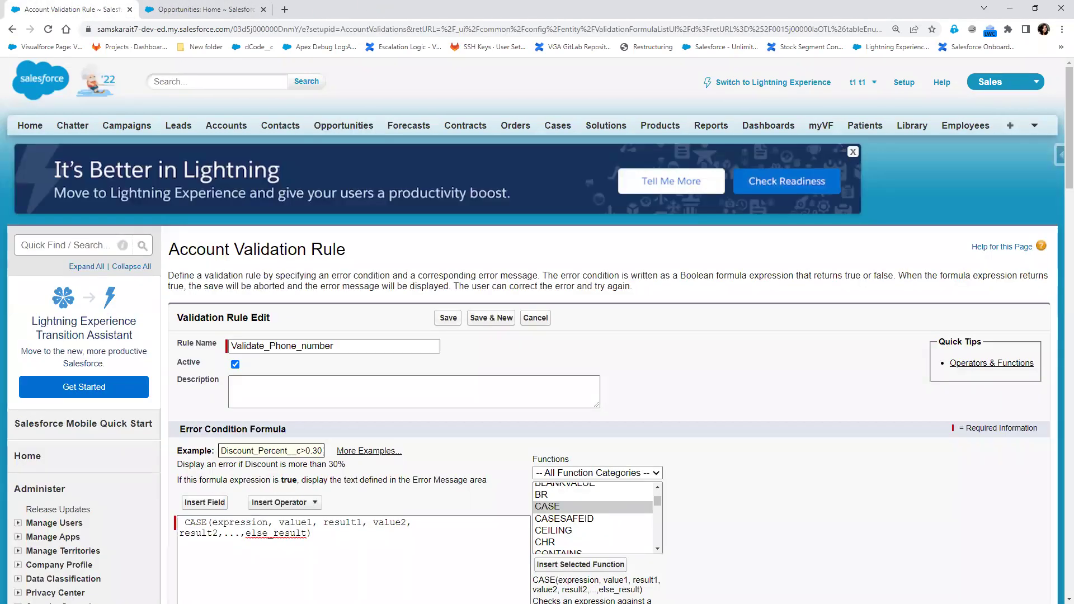
{"action": "key", "text": "alt+Tab"}
Check the words jan, Closed and status in the drafted Case line, then minimize the notes
{"action": "double_click", "coordinate": [324, 468]}
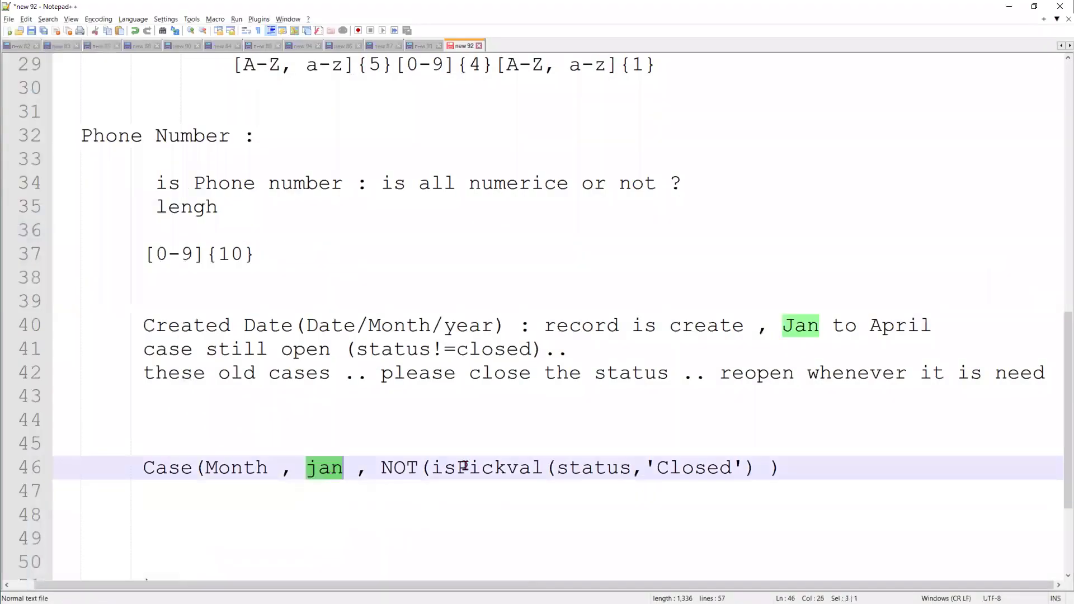
{"action": "double_click", "coordinate": [663, 469]}
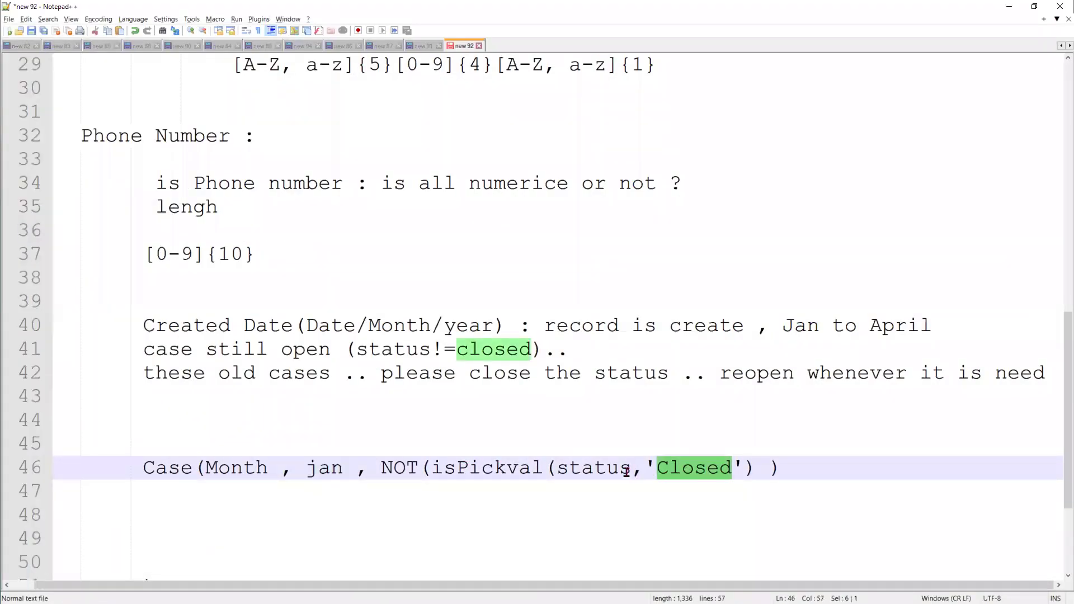
{"action": "double_click", "coordinate": [356, 486]}
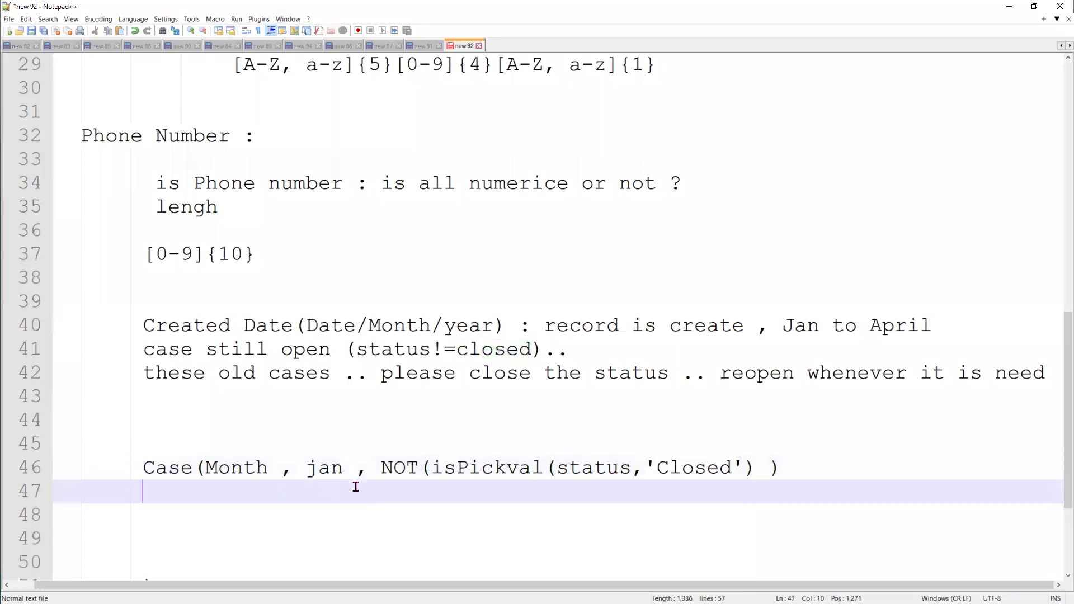
{"action": "double_click", "coordinate": [595, 468]}
{"action": "scroll", "coordinate": [193, 507], "scroll_direction": "down", "scroll_amount": 3}
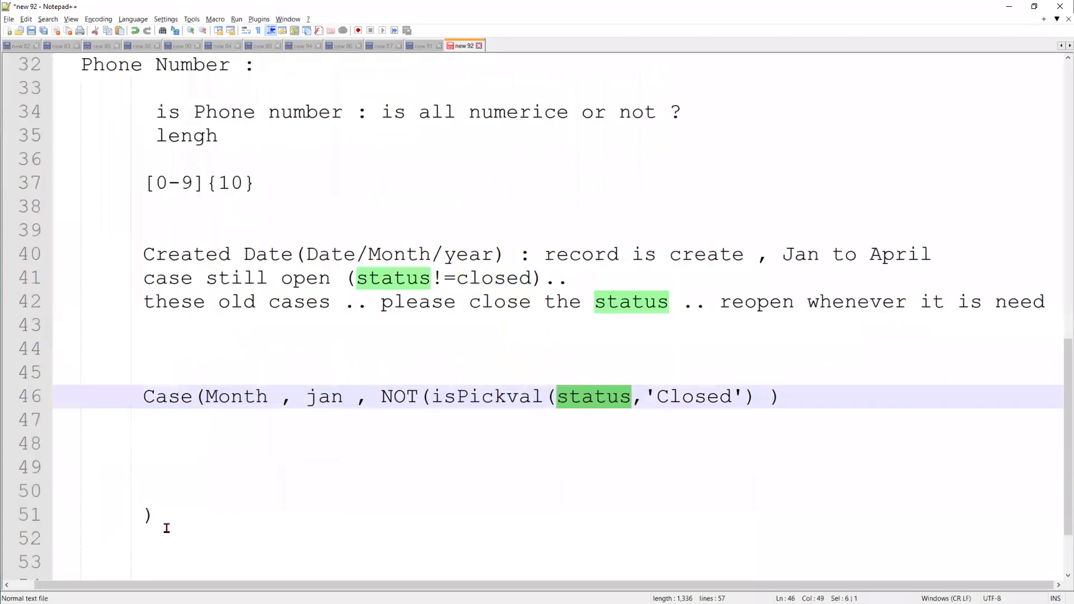
{"action": "left_click", "coordinate": [188, 396]}
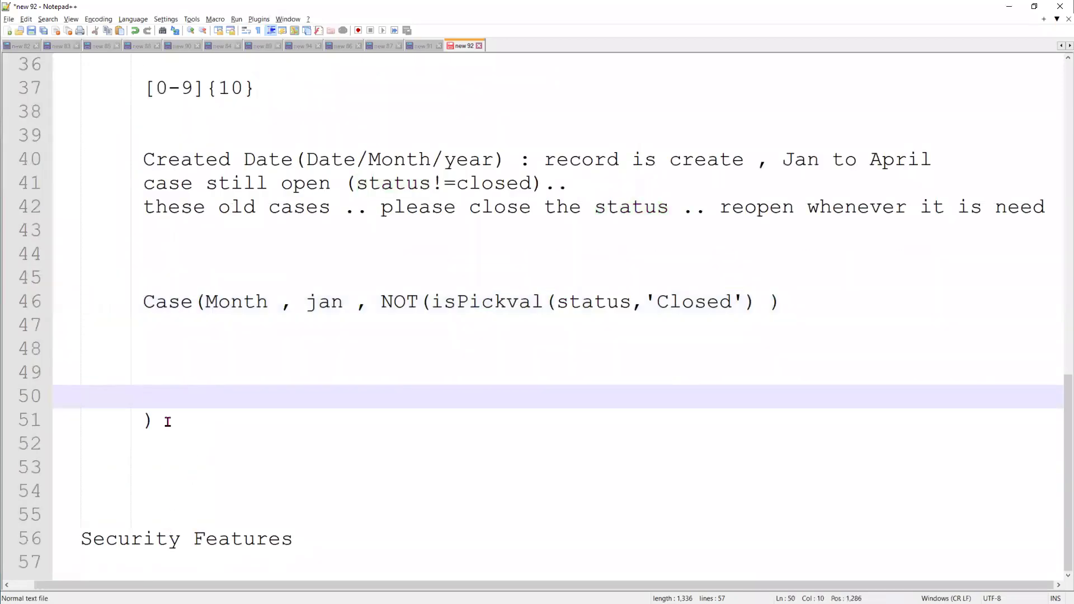
{"action": "left_click", "coordinate": [1009, 7]}
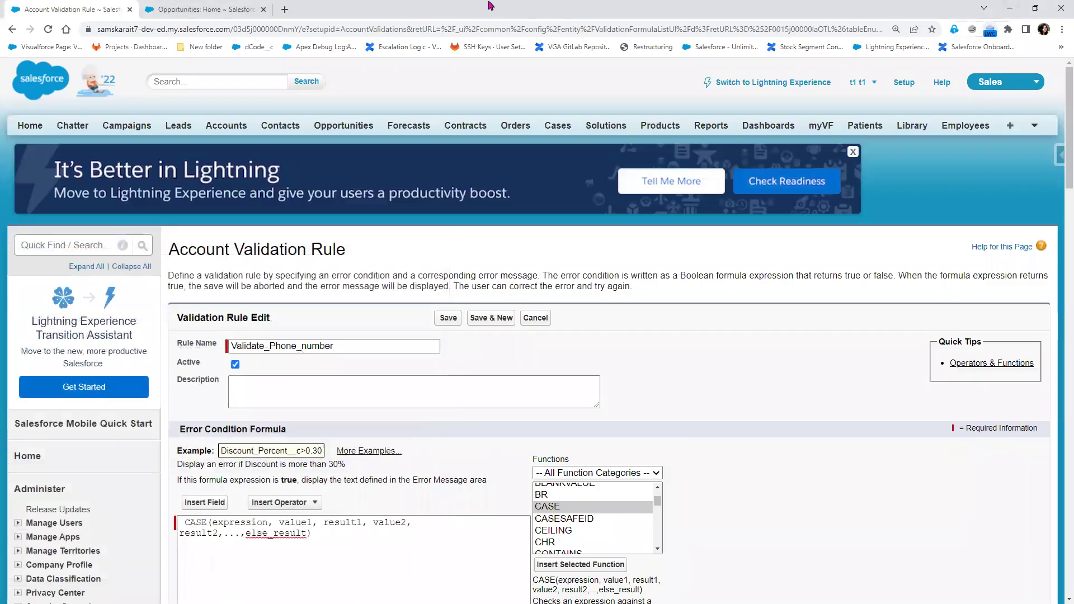
Open the Console Apex5 opportunity and save its stage as Qualification
{"action": "left_click", "coordinate": [196, 18]}
{"action": "left_click", "coordinate": [203, 276]}
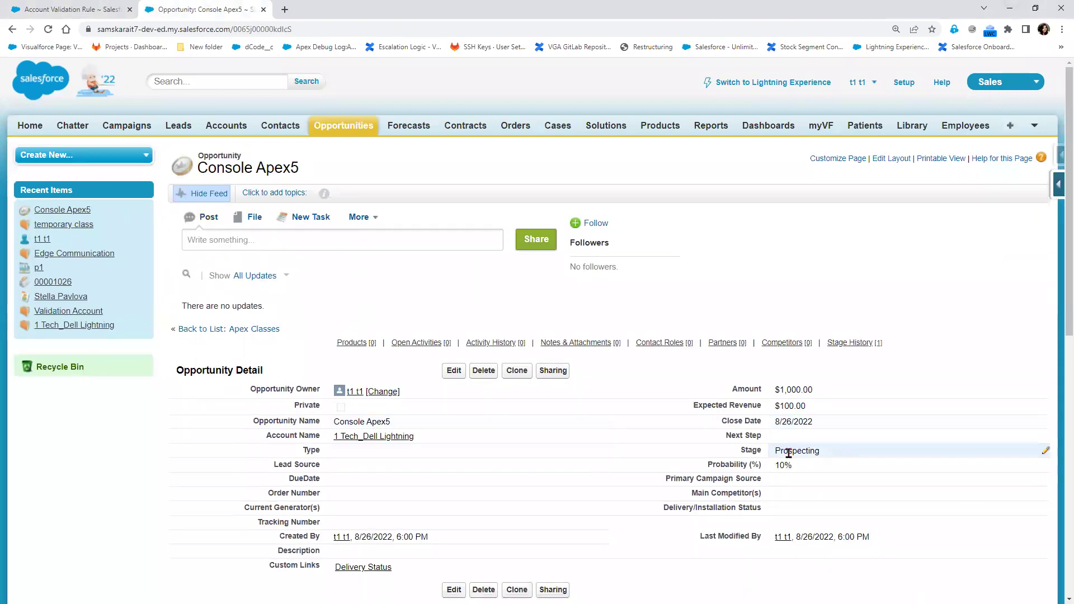
{"action": "double_click", "coordinate": [808, 450]}
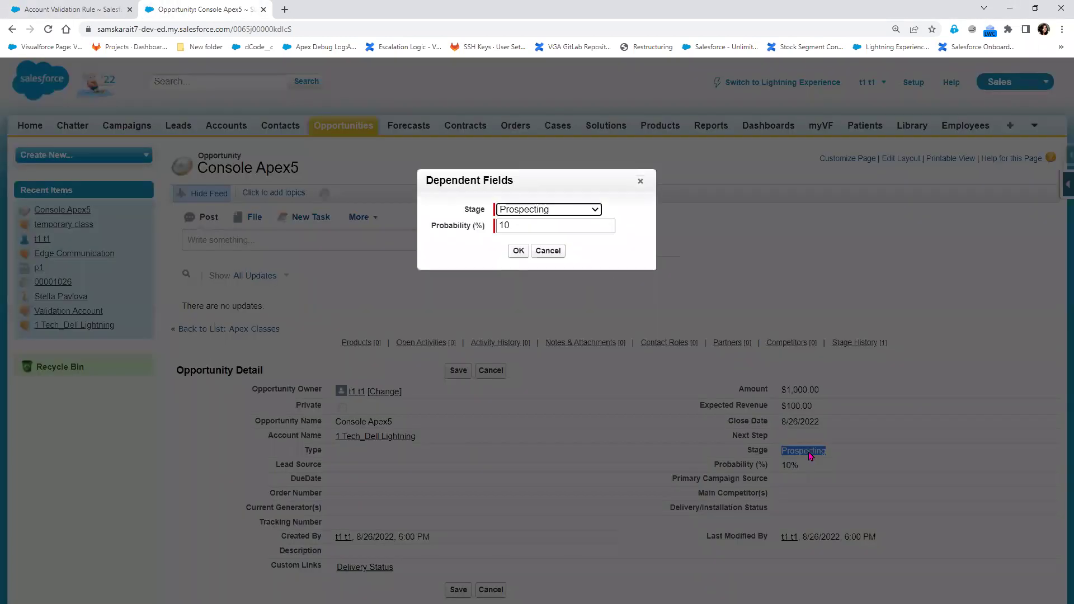
{"action": "left_click", "coordinate": [564, 209]}
{"action": "left_click", "coordinate": [566, 233]}
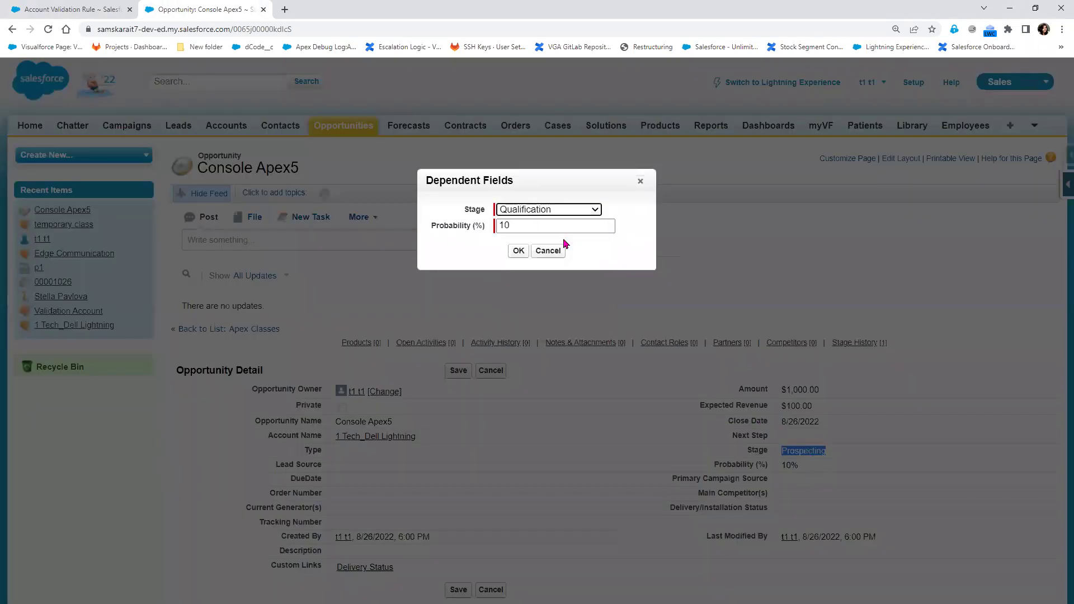
{"action": "left_click", "coordinate": [515, 252]}
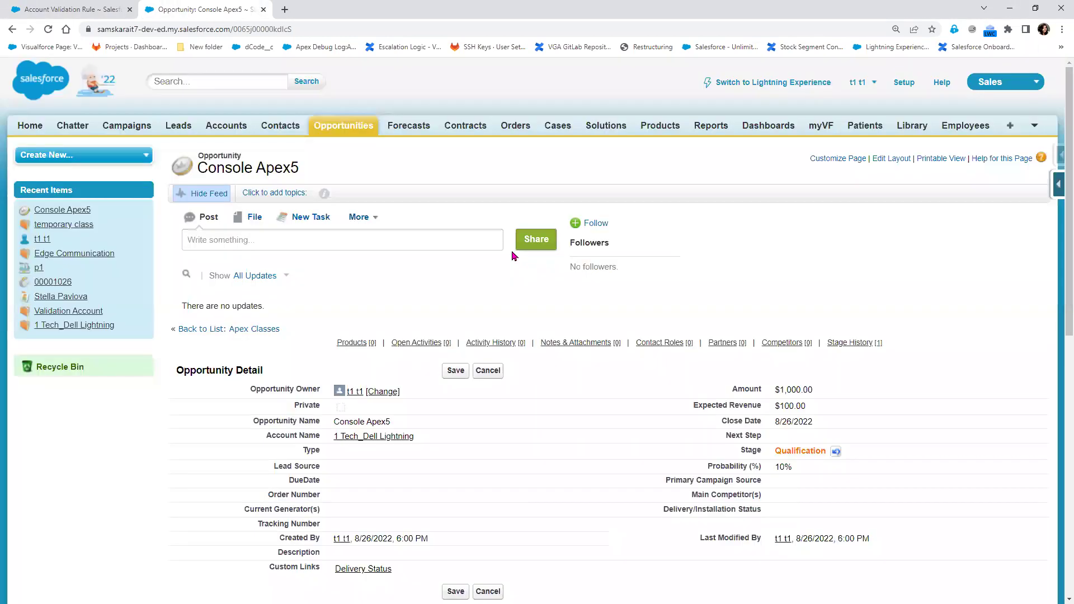
{"action": "left_click", "coordinate": [452, 372]}
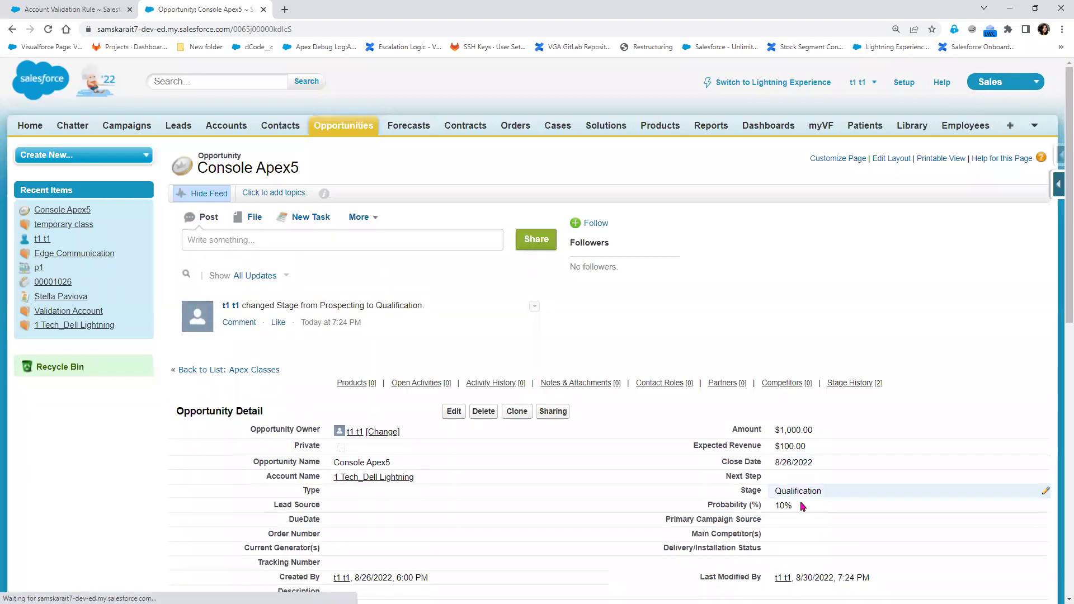
Change the opportunity's probability from 10 to 50% and save
{"action": "double_click", "coordinate": [803, 505]}
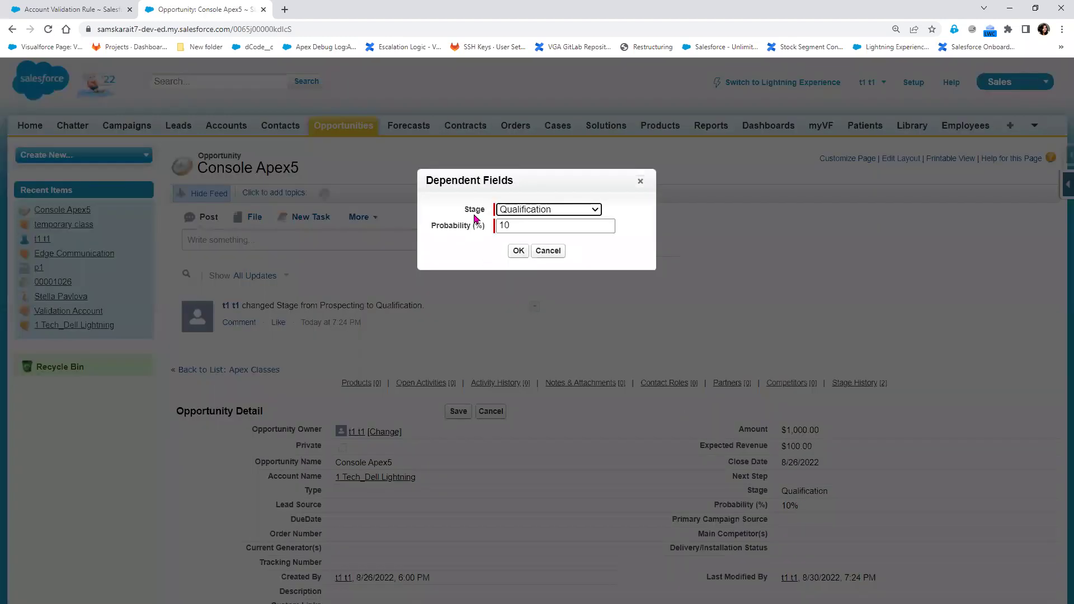
{"action": "left_click", "coordinate": [508, 226]}
{"action": "left_click_drag", "start_coordinate": [508, 225], "coordinate": [498, 225]}
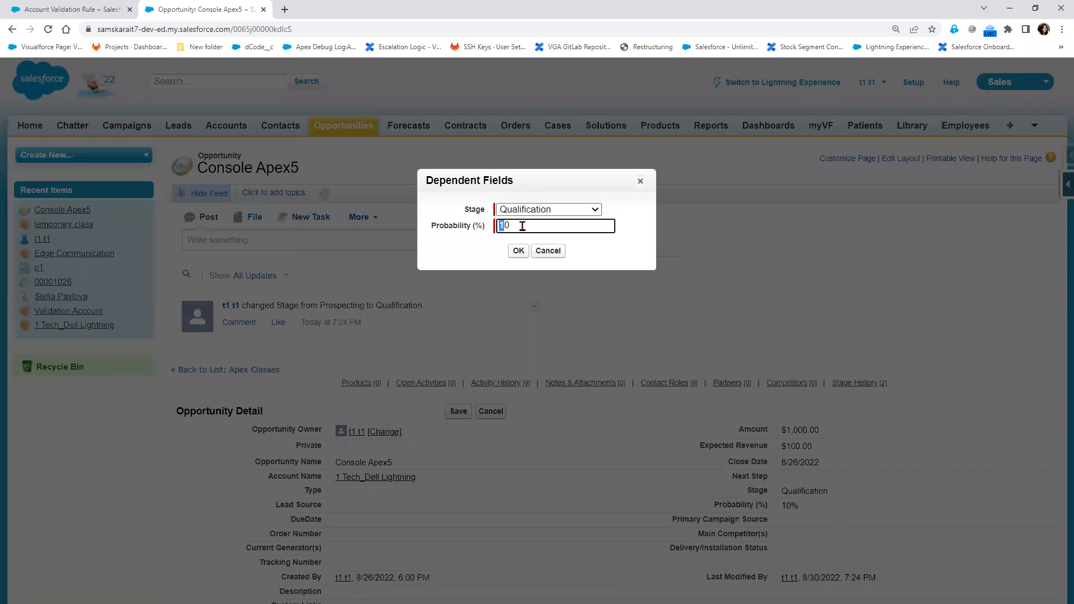
{"action": "type", "text": "5"}
{"action": "left_click", "coordinate": [518, 251]}
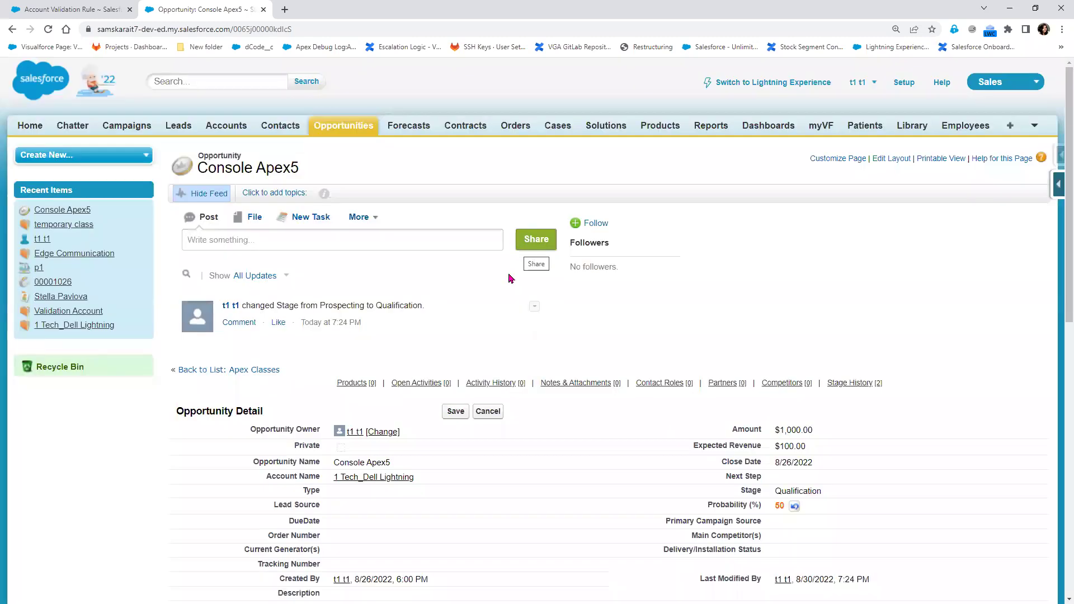
{"action": "left_click", "coordinate": [456, 412]}
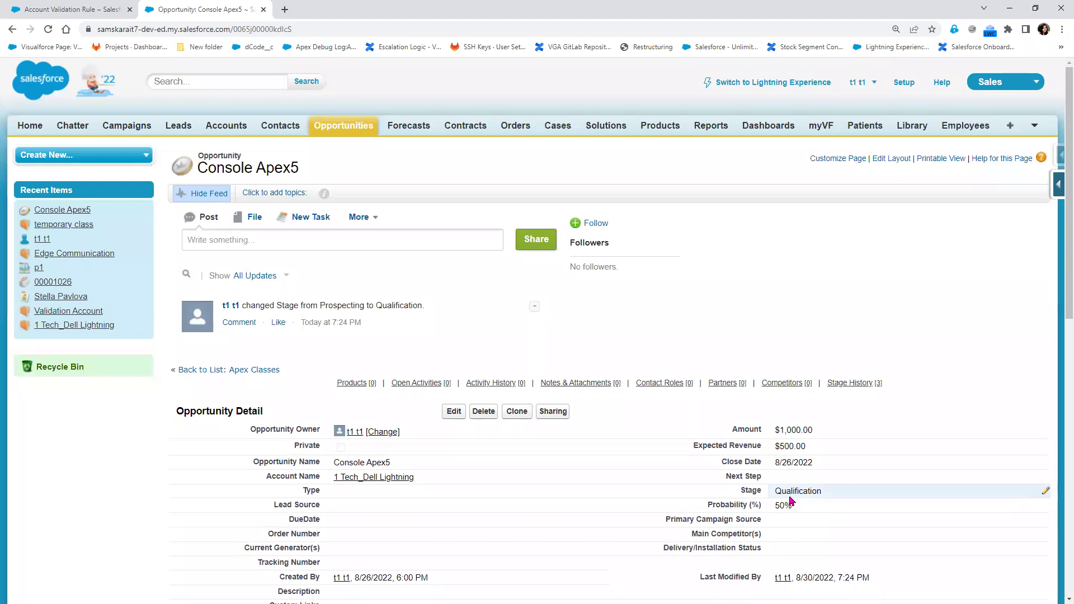
Try the Prospecting stage, then close the stage editor without applying it
{"action": "double_click", "coordinate": [836, 497]}
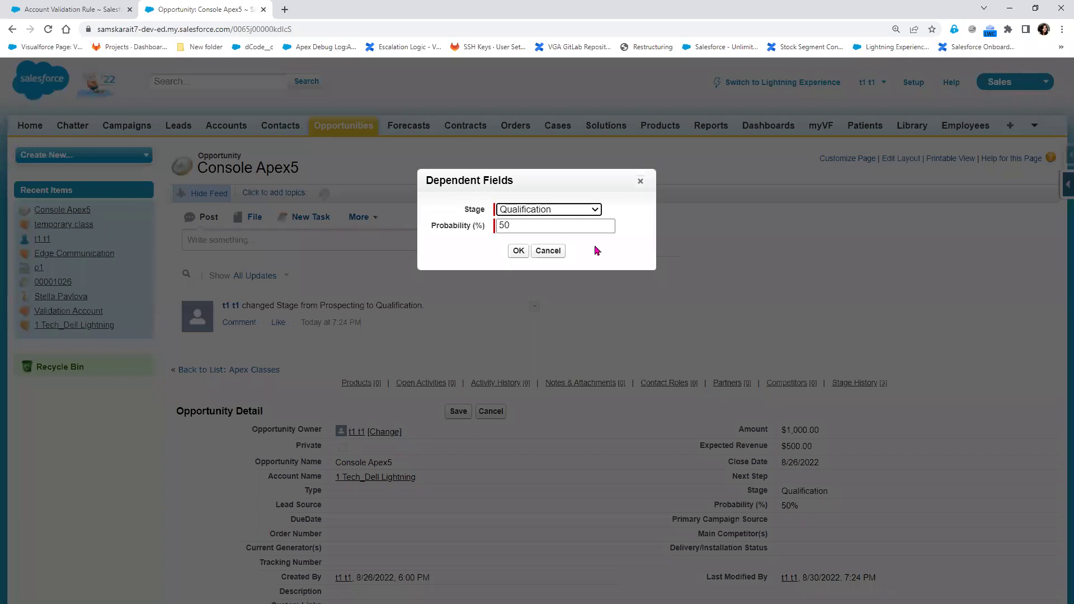
{"action": "left_click", "coordinate": [588, 210]}
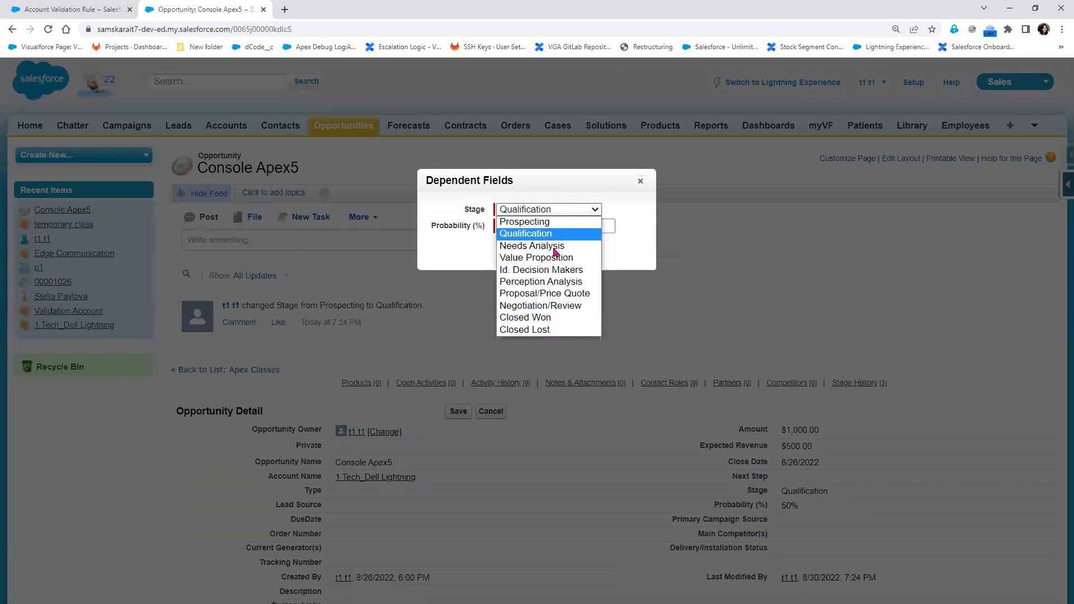
{"action": "left_click", "coordinate": [542, 224]}
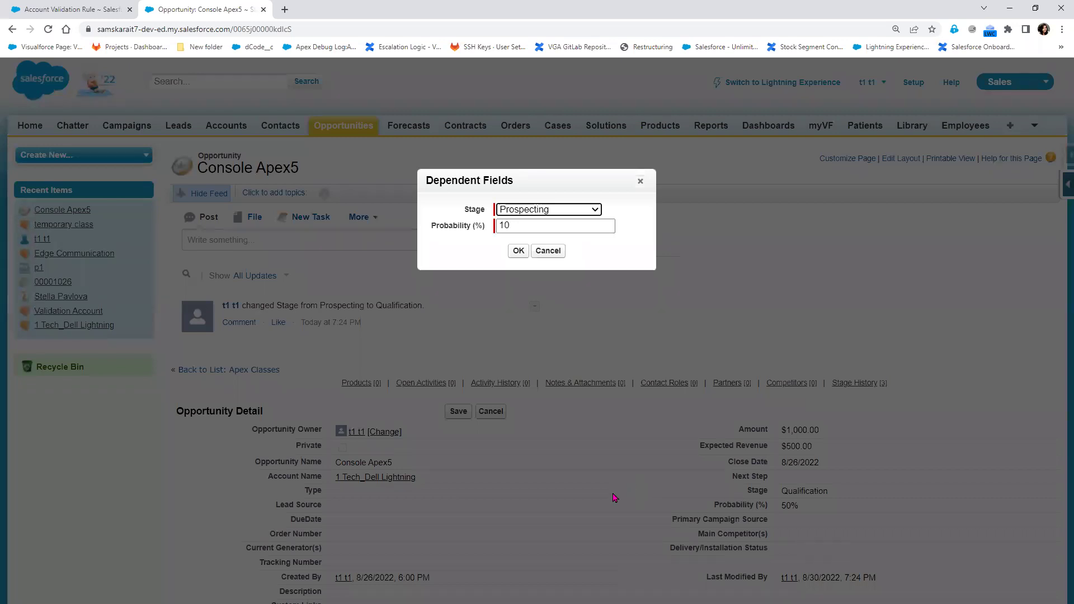
{"action": "left_click", "coordinate": [640, 183]}
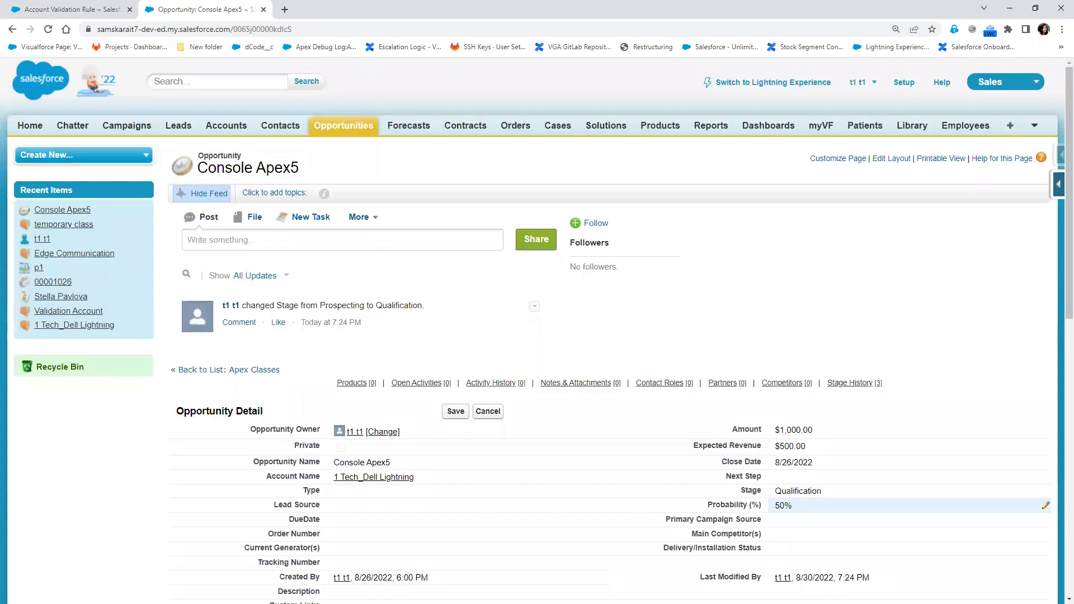
{"action": "key", "text": "alt+Tab"}
Replace the old Case lines with if(isPickval(stageName , "Prospecting")), Probability!=00,
{"action": "left_click_drag", "start_coordinate": [224, 426], "coordinate": [84, 308]}
{"action": "key", "text": "Delete"}
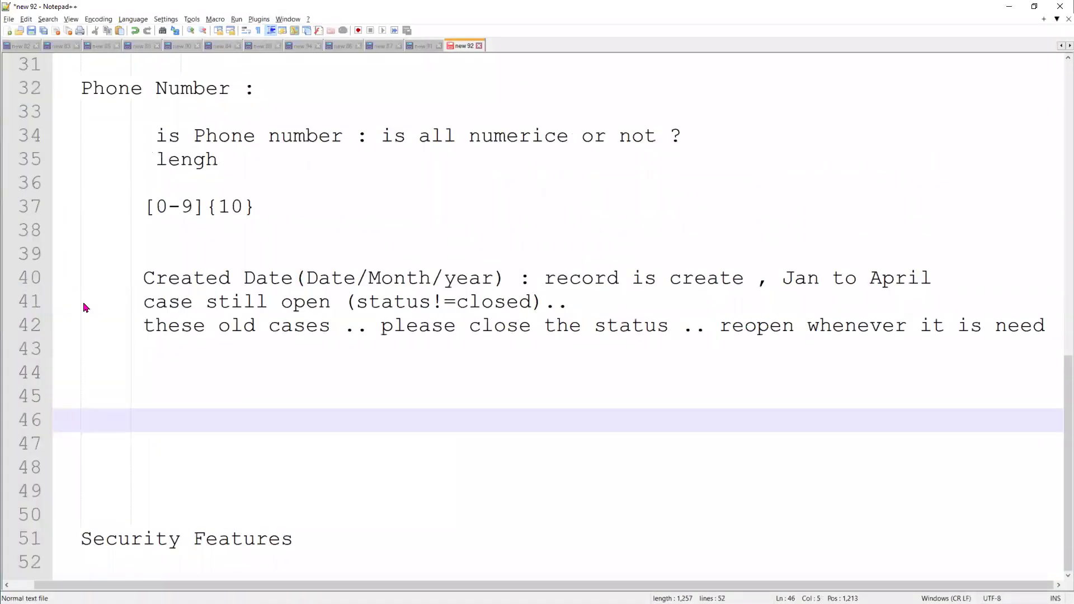
{"action": "key", "text": "Tab"}
{"action": "key", "text": "Tab"}
{"action": "type", "text": "if "}
{"action": "type", "text": "*"}
{"action": "type", "text": "("}
{"action": "type", "text": "isPick"}
{"action": "type", "text": "val"}
{"action": "type", "text": "(stageNa"}
{"action": "type", "text": "me , "}
{"action": "type", "text": "\""}
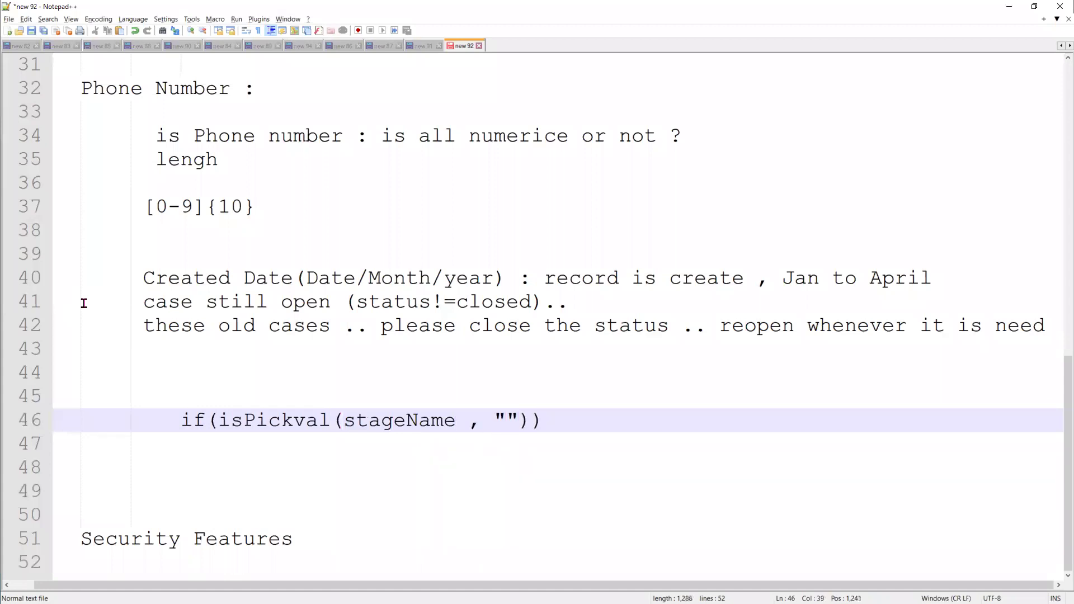
{"action": "type", "text": "Prospec"}
{"action": "type", "text": "tin"}
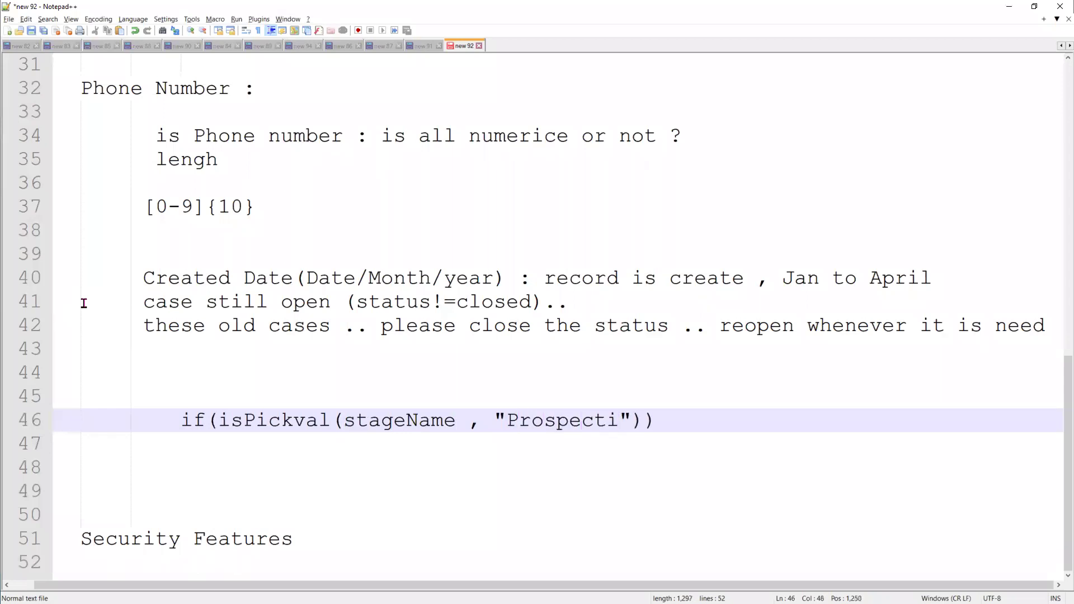
{"action": "type", "text": "g"}
{"action": "key", "text": "Right"}
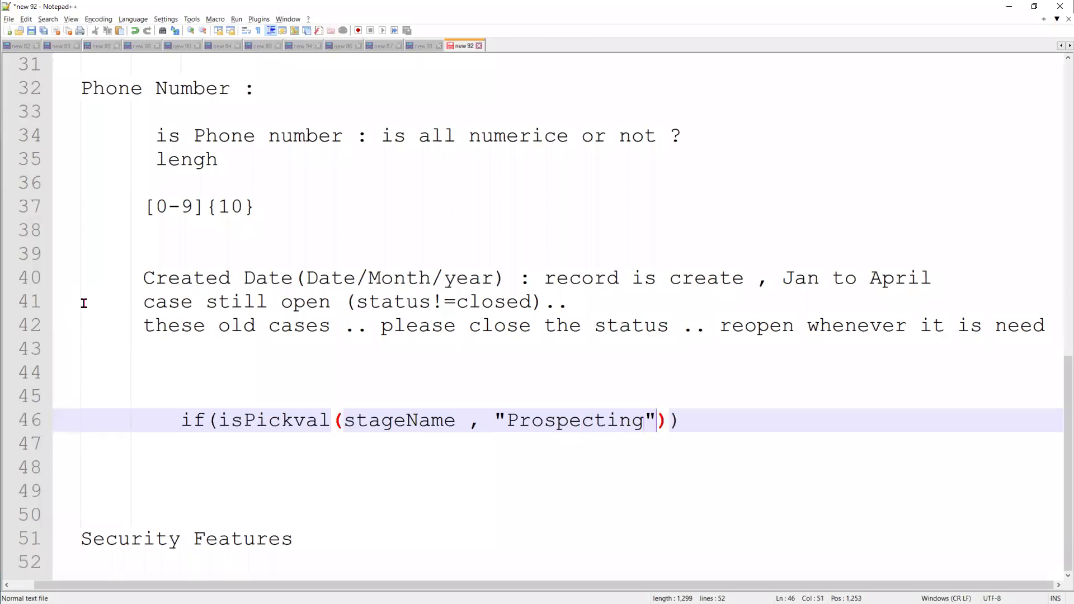
{"action": "key", "text": "Right"}
{"action": "key", "text": "Right"}
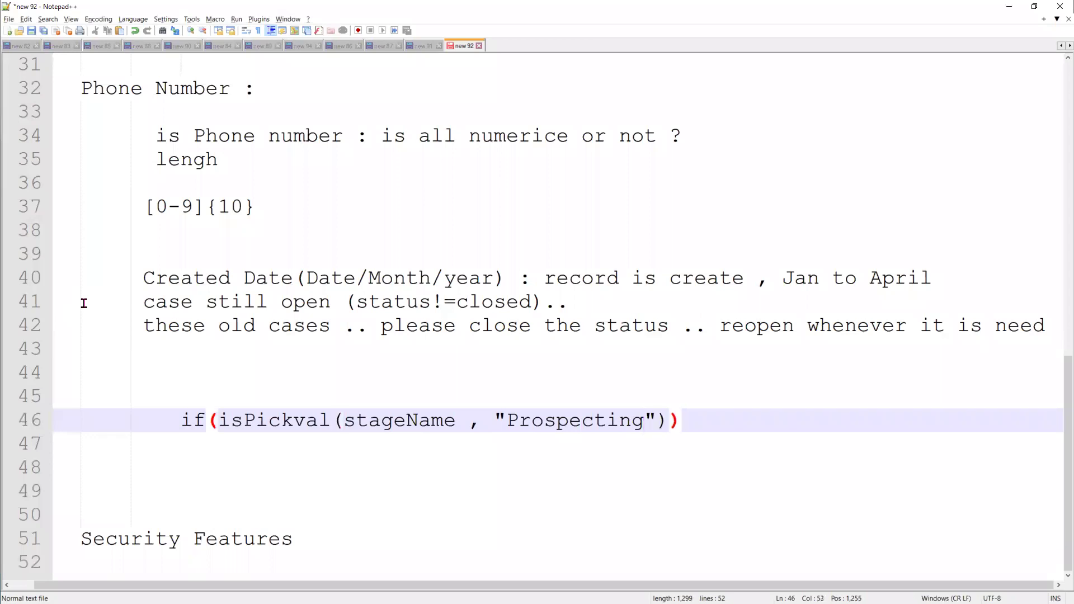
{"action": "type", "text": ","}
{"action": "key", "text": "BackSpace"}
{"action": "key", "text": "BackSpace"}
{"action": "key", "text": "BackSpace"}
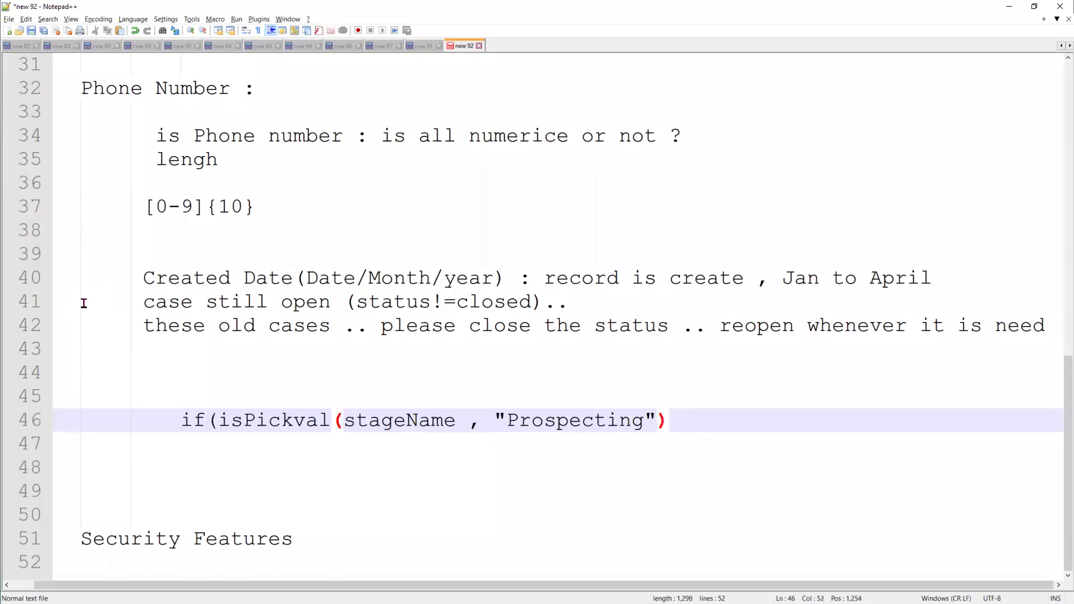
{"action": "type", "text": ", Pr"}
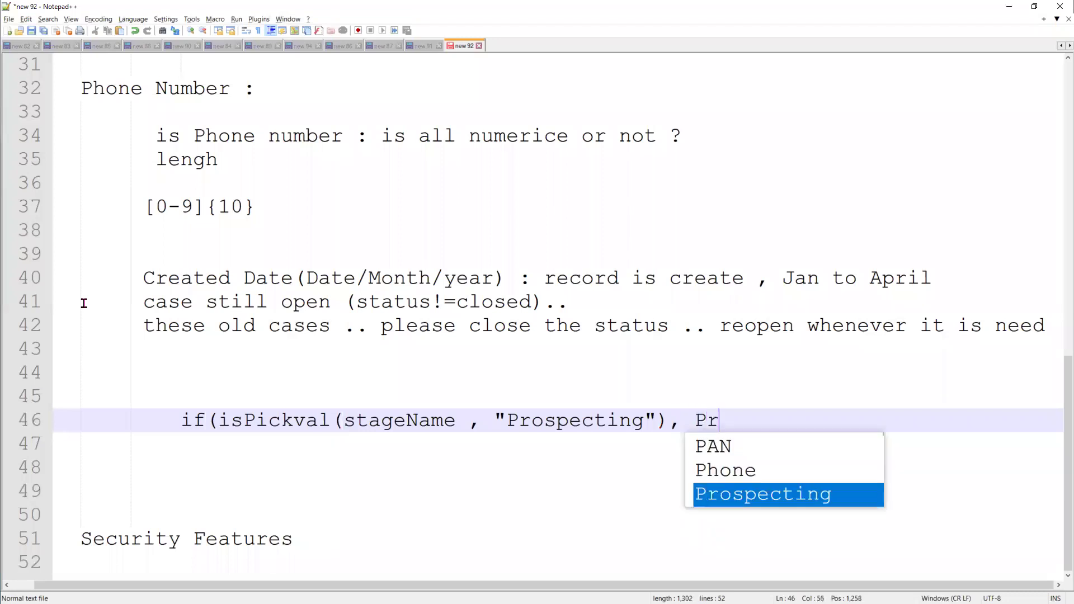
{"action": "type", "text": "obab"}
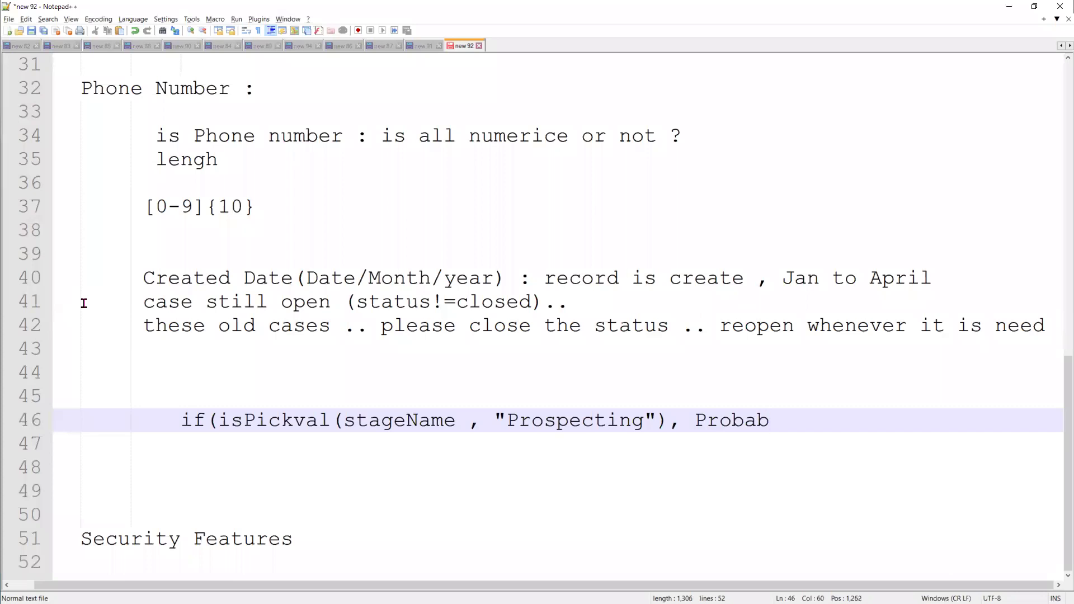
{"action": "type", "text": "ility!=00"}
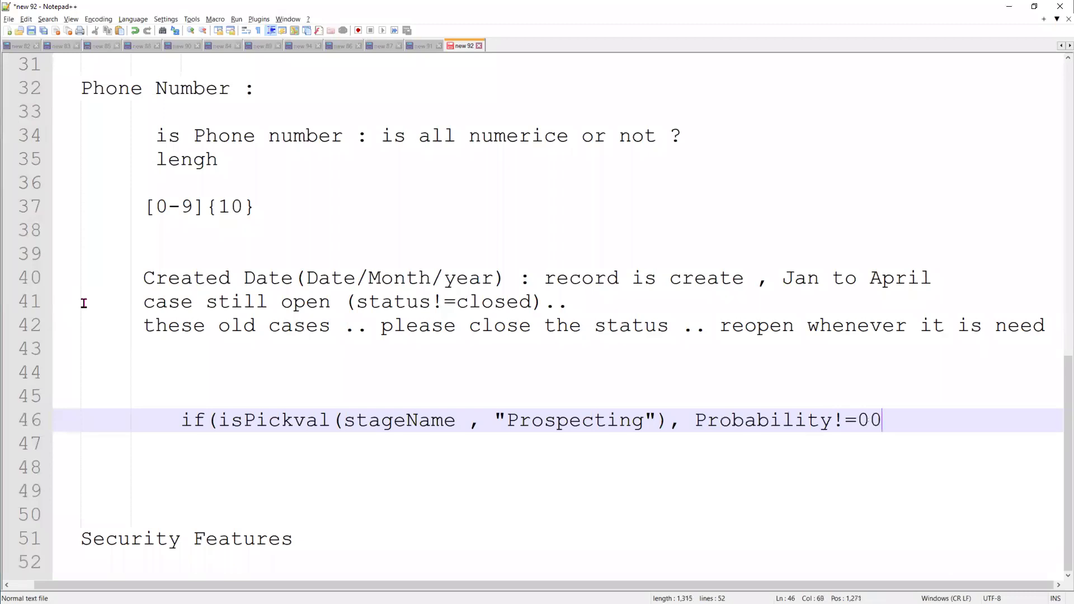
{"action": "type", "text": ","}
Start an else if () line below and copy the Prospecting condition
{"action": "key", "text": "Return"}
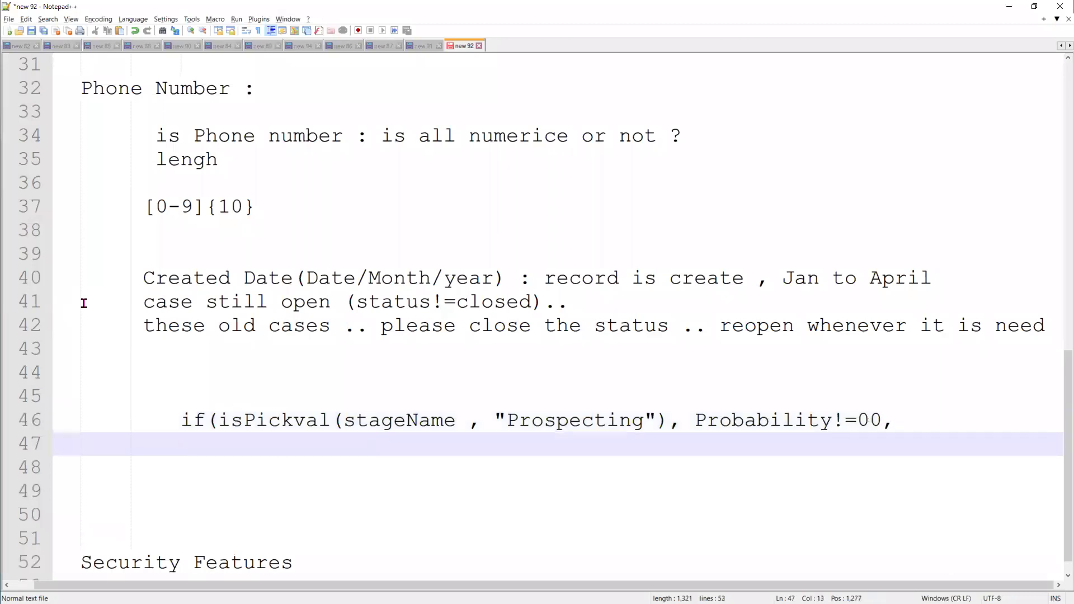
{"action": "type", "text": "se if ("}
{"action": "left_click_drag", "start_coordinate": [911, 414], "coordinate": [221, 421]}
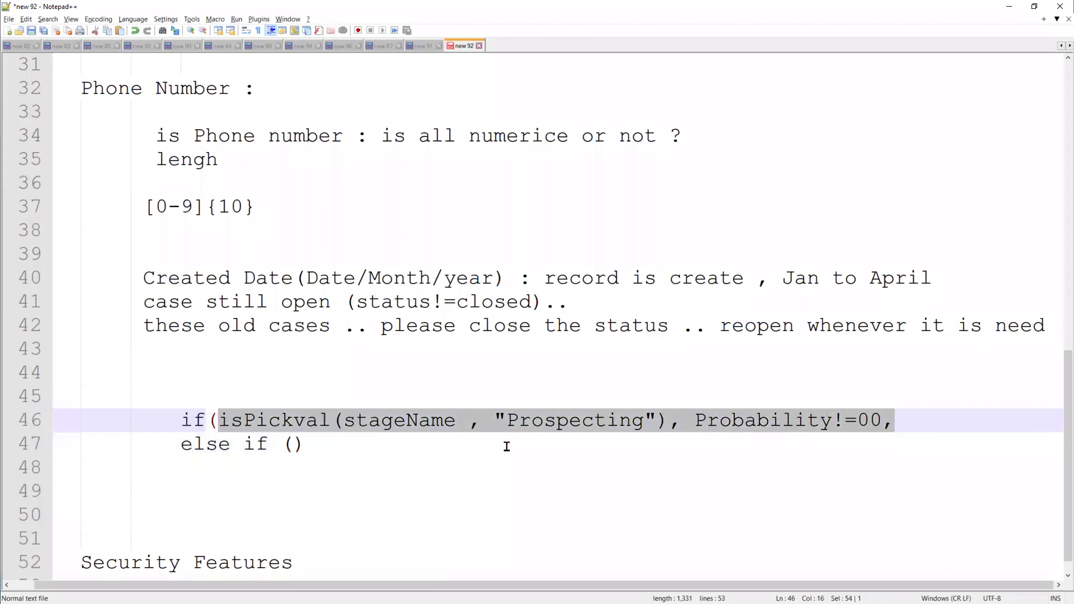
{"action": "key", "text": "ctrl+c"}
Paste the condition into the else if and change its stage to Qualification
{"action": "left_click", "coordinate": [293, 444]}
{"action": "key", "text": "ctrl+v"}
{"action": "key", "text": "Return"}
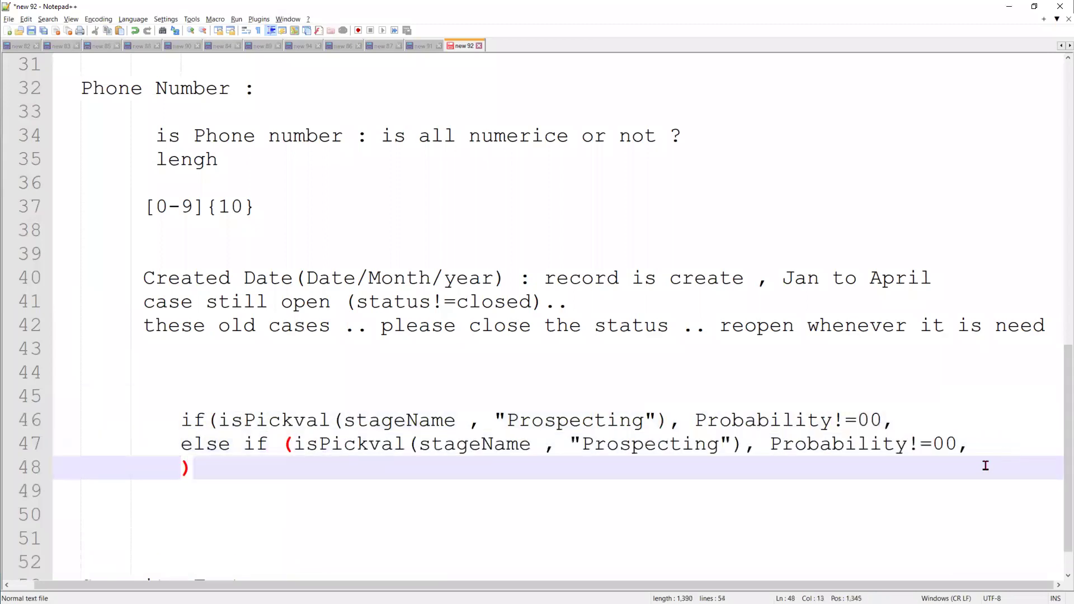
{"action": "type", "text": ")"}
{"action": "double_click", "coordinate": [658, 451]}
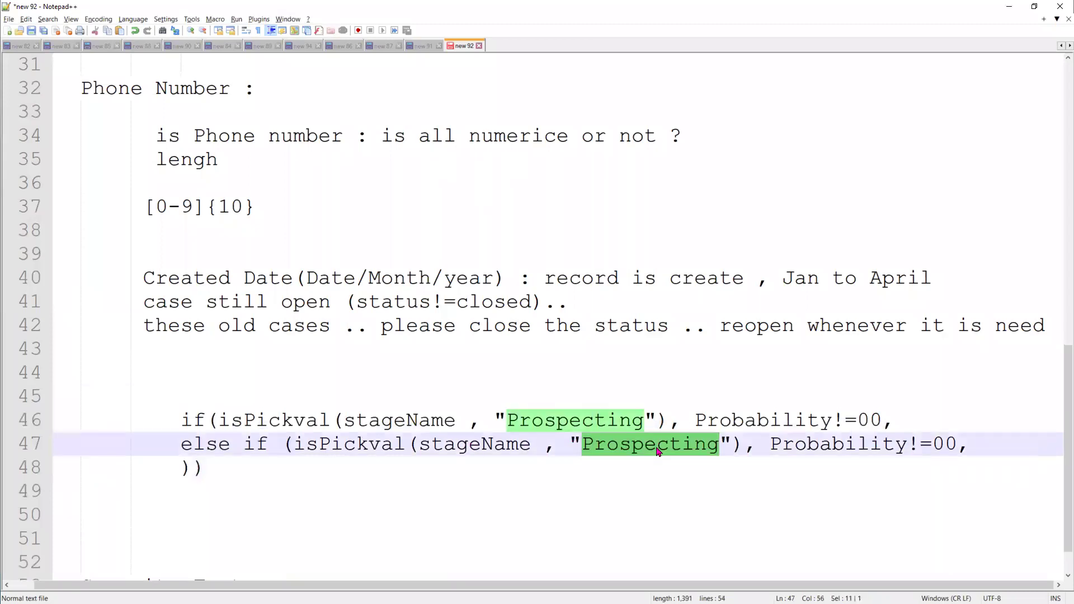
{"action": "type", "text": "Qualifiy"}
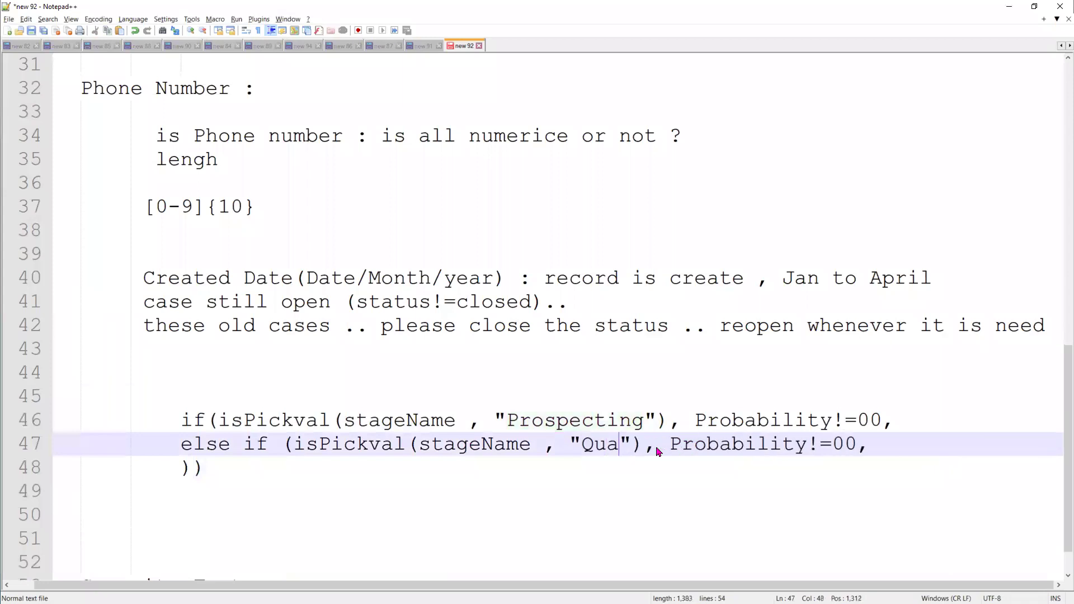
{"action": "key", "text": "BackSpace"}
{"action": "type", "text": "cation"}
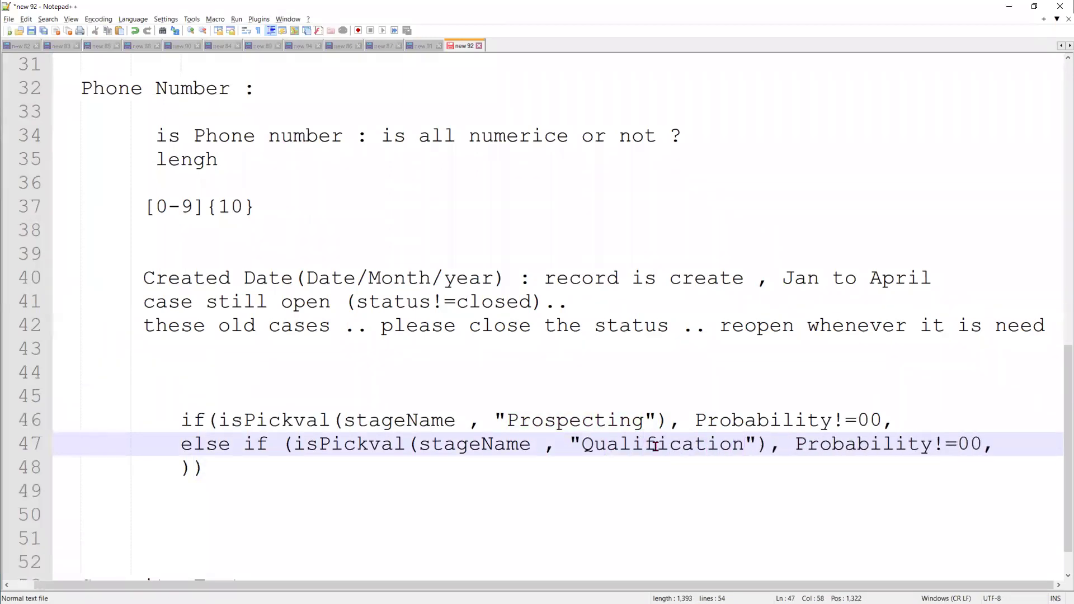
Set the checks to Probability!=100 for Prospecting and Probability!=0 for Qualification
{"action": "double_click", "coordinate": [977, 444]}
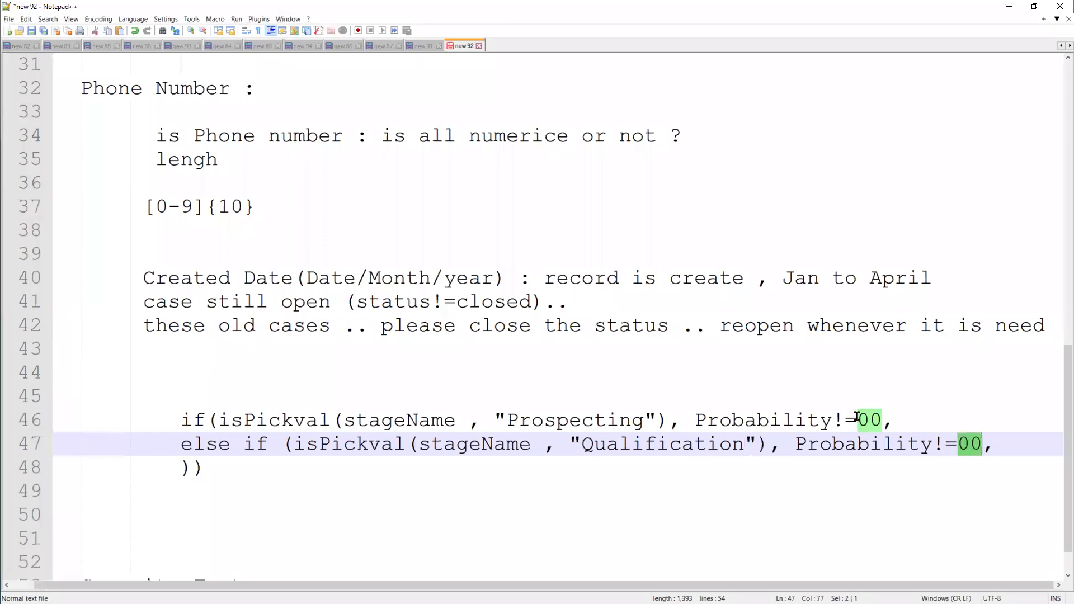
{"action": "left_click", "coordinate": [857, 420]}
{"action": "type", "text": "1"}
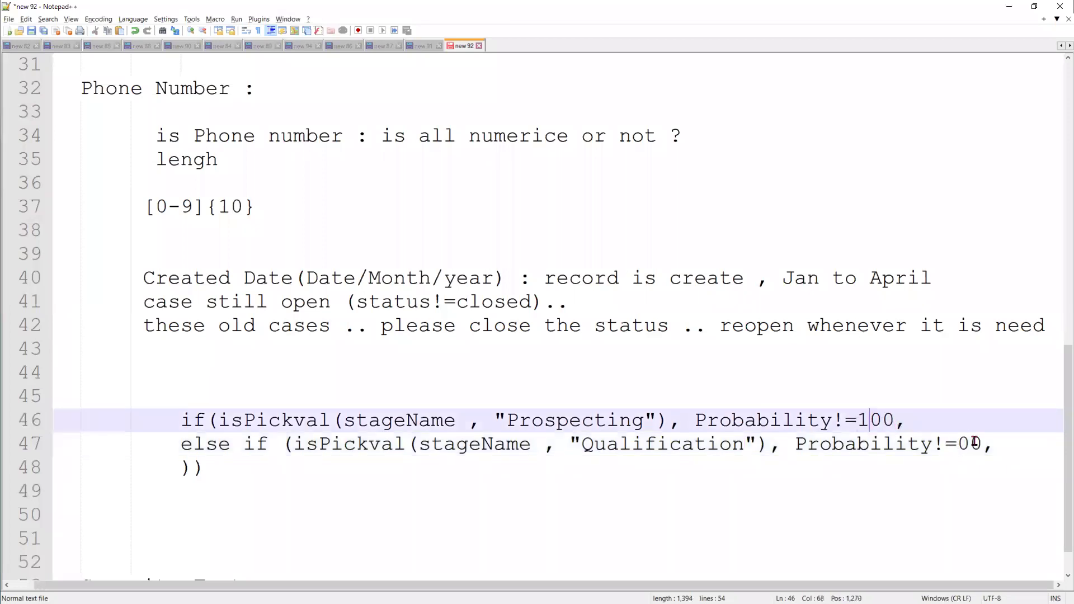
{"action": "left_click", "coordinate": [974, 444]}
{"action": "key", "text": "Delete"}
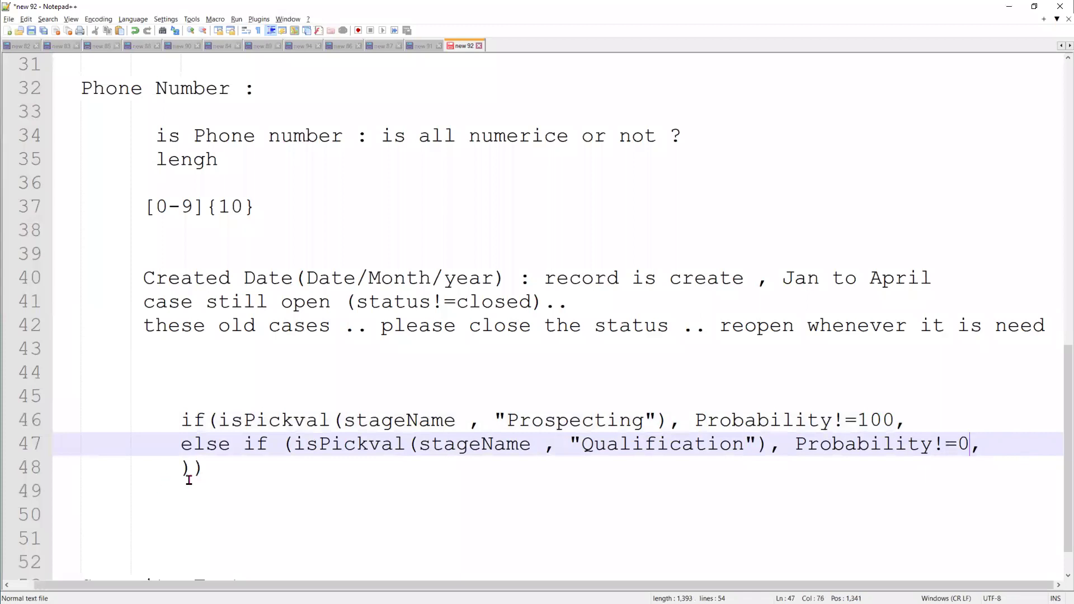
Duplicate the Qualification else if line as a third branch
{"action": "left_click_drag", "start_coordinate": [187, 444], "coordinate": [193, 467]}
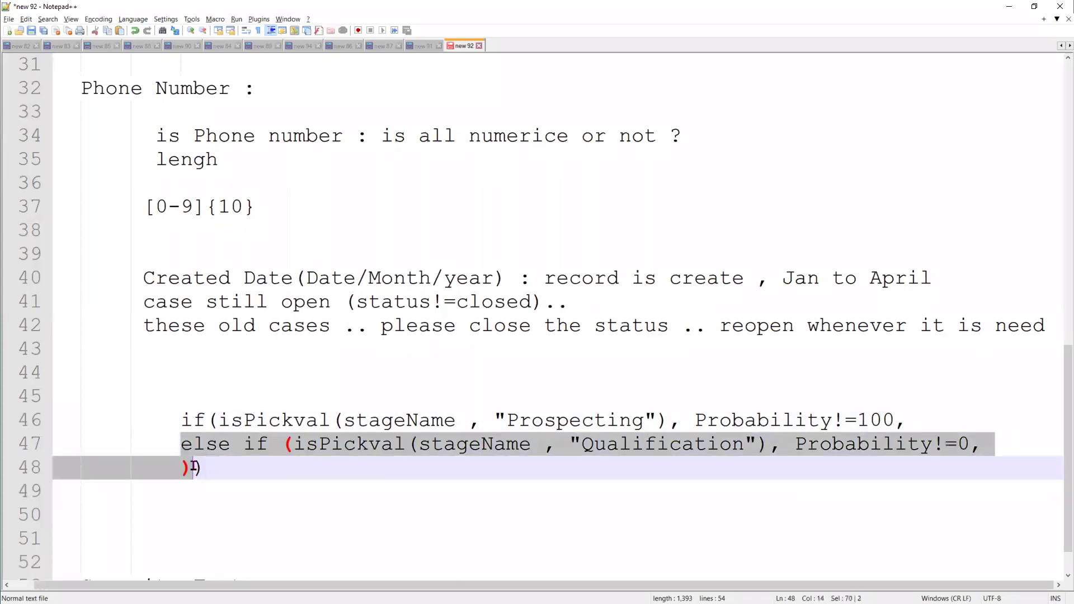
{"action": "left_click", "coordinate": [1004, 446]}
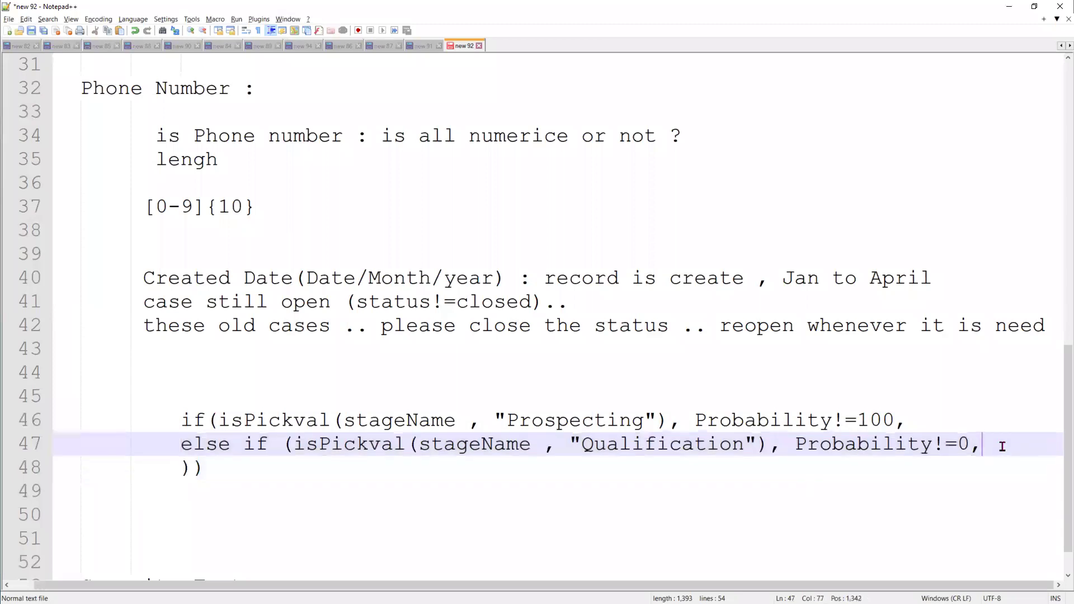
{"action": "key", "text": "Return"}
{"action": "key", "text": "ctrl+v"}
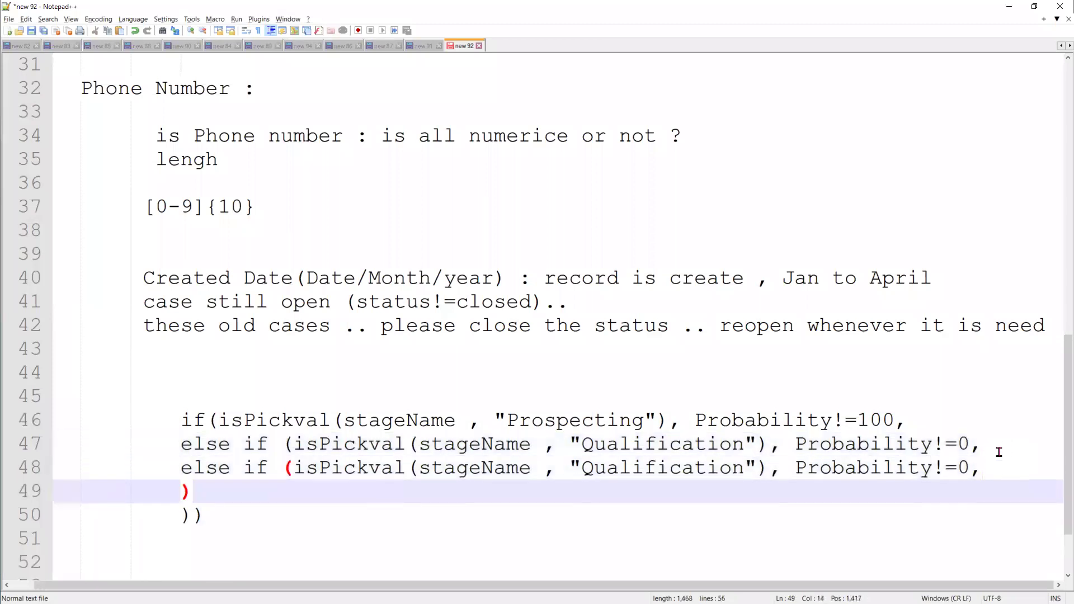
{"action": "left_click", "coordinate": [631, 469]}
{"action": "double_click", "coordinate": [631, 469]}
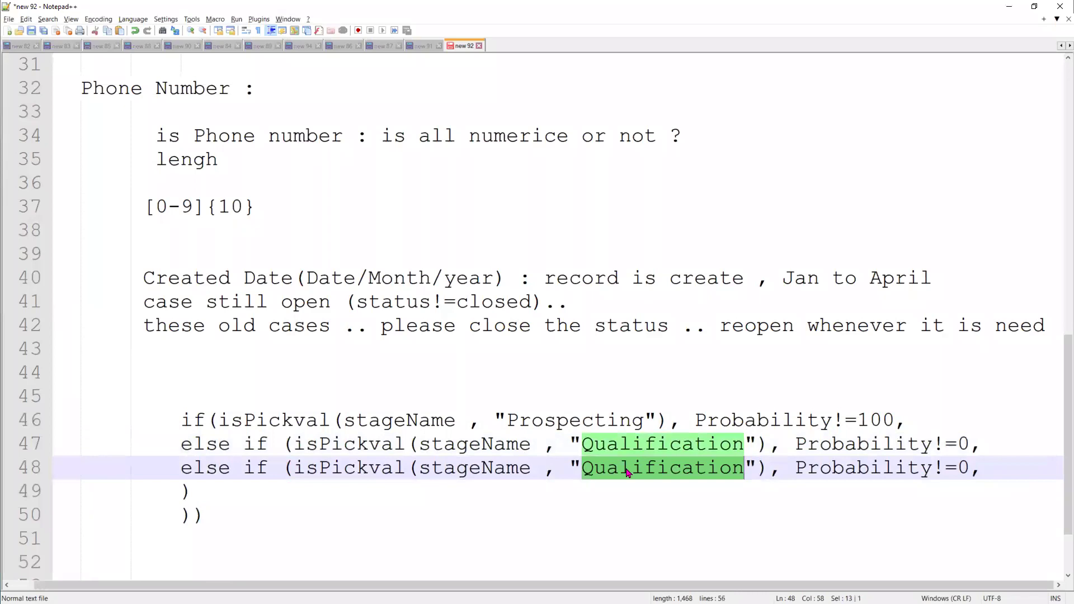
{"action": "key", "text": "alt+Tab"}
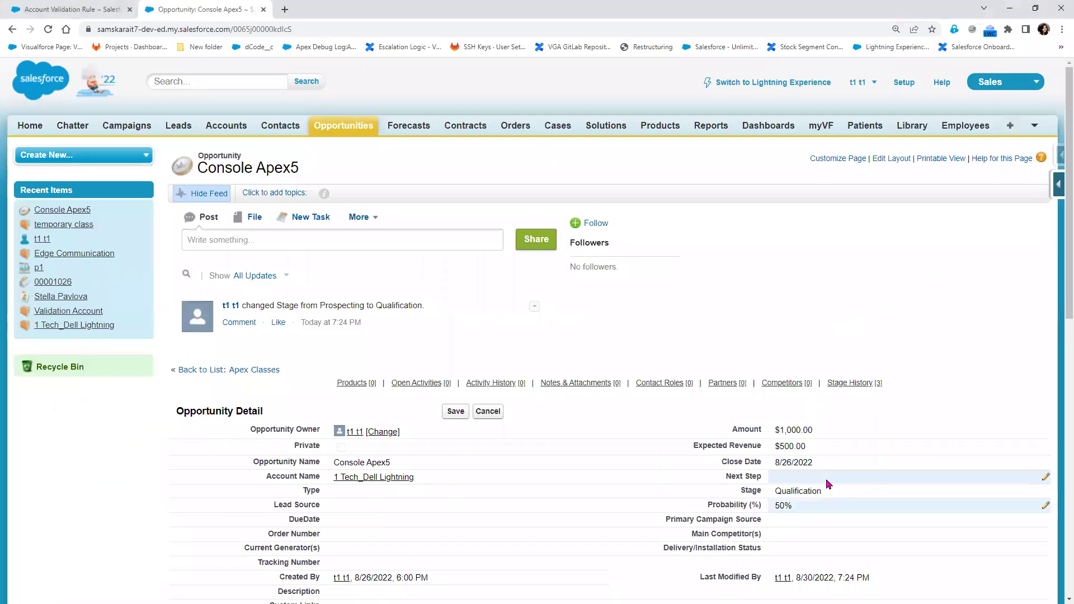
Set Console Apex5's stage to Needs Analysis and paste that stage name into the notes
{"action": "double_click", "coordinate": [822, 490]}
{"action": "left_click", "coordinate": [587, 210]}
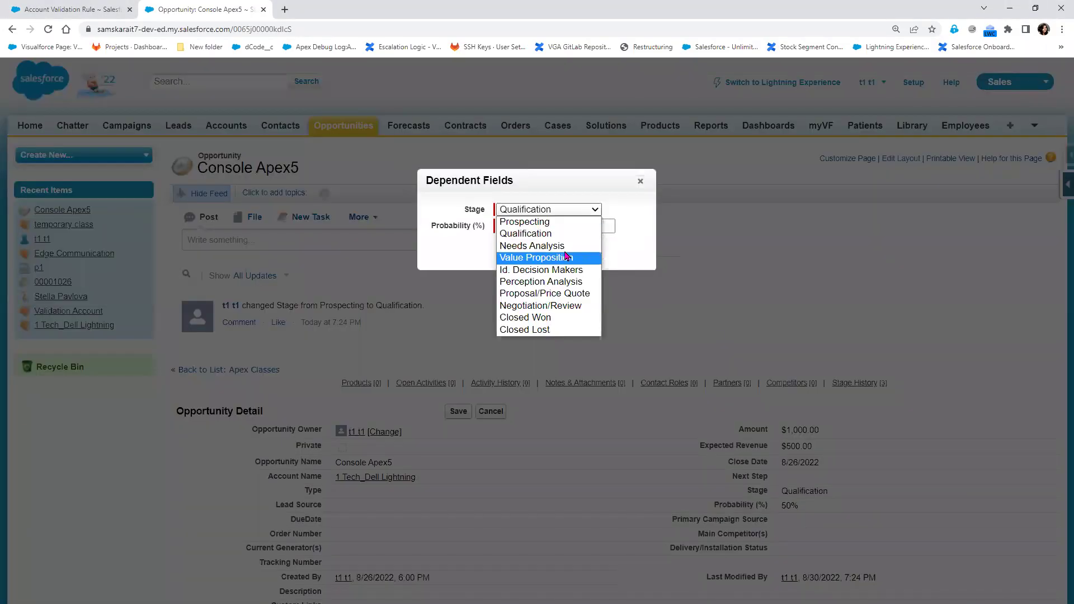
{"action": "left_click", "coordinate": [537, 247]}
{"action": "left_click", "coordinate": [519, 251]}
{"action": "left_click_drag", "start_coordinate": [838, 492], "coordinate": [770, 494]}
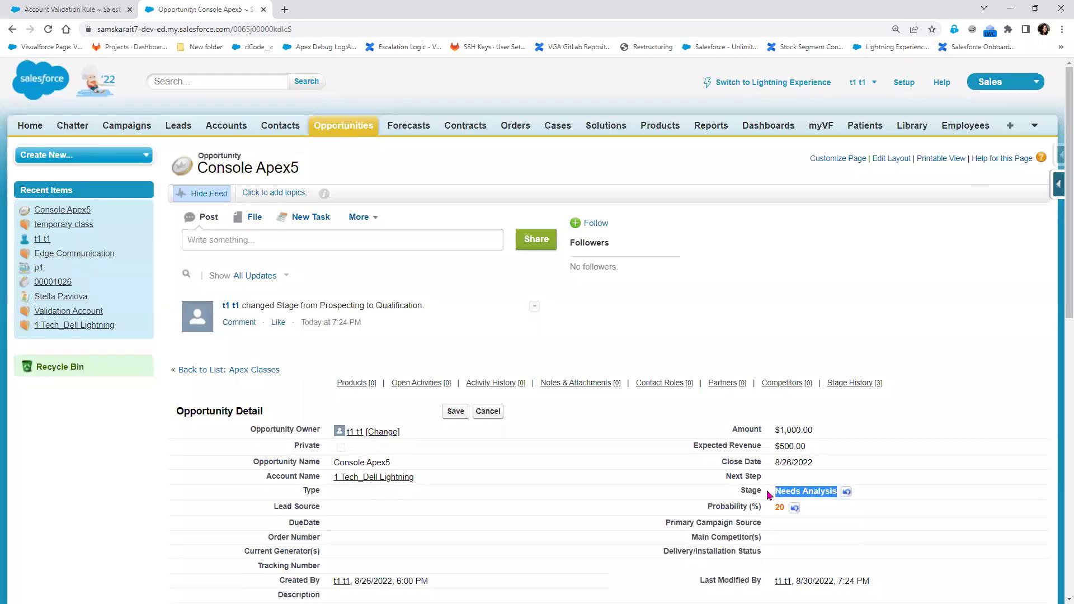
{"action": "key", "text": "alt+Tab"}
{"action": "key", "text": "ctrl+v"}
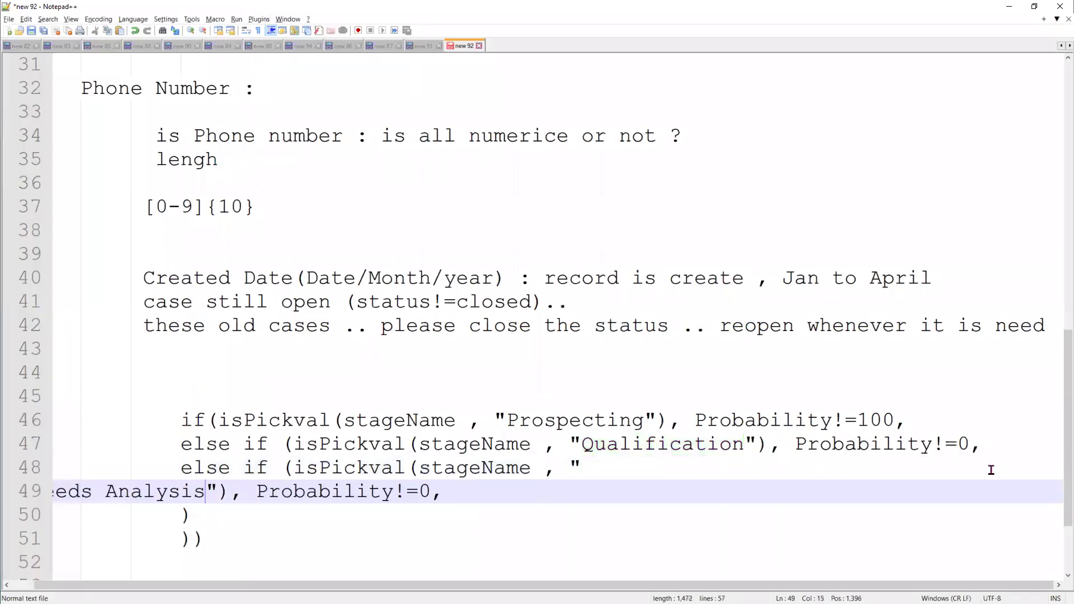
Make the third branch check "Needs Analysis" with Probability!=10
{"action": "left_click", "coordinate": [605, 470]}
{"action": "key", "text": "Insert"}
{"action": "left_click", "coordinate": [622, 465]}
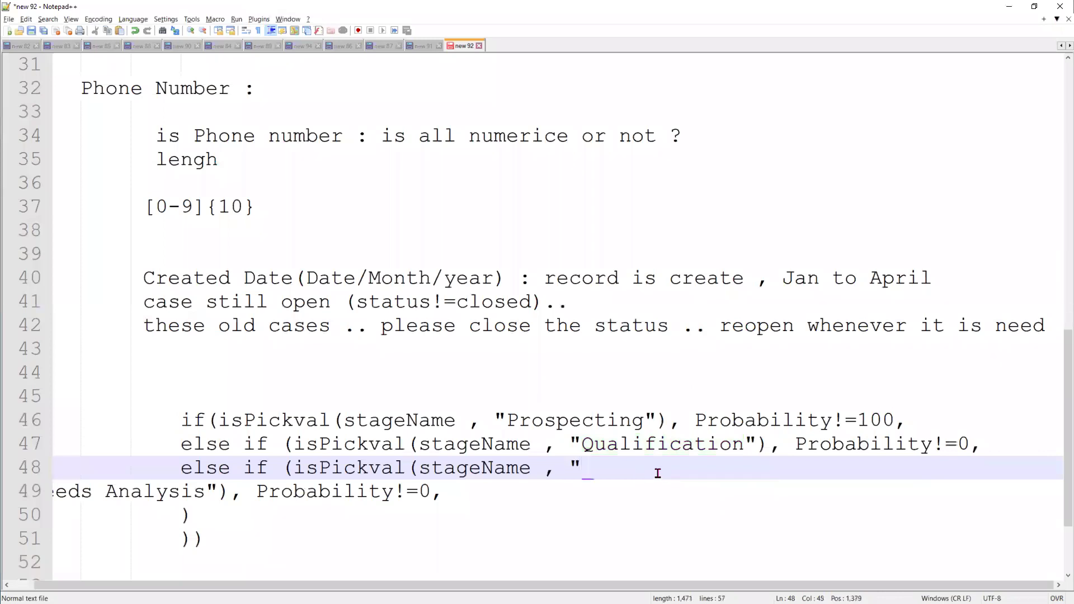
{"action": "key", "text": "Delete"}
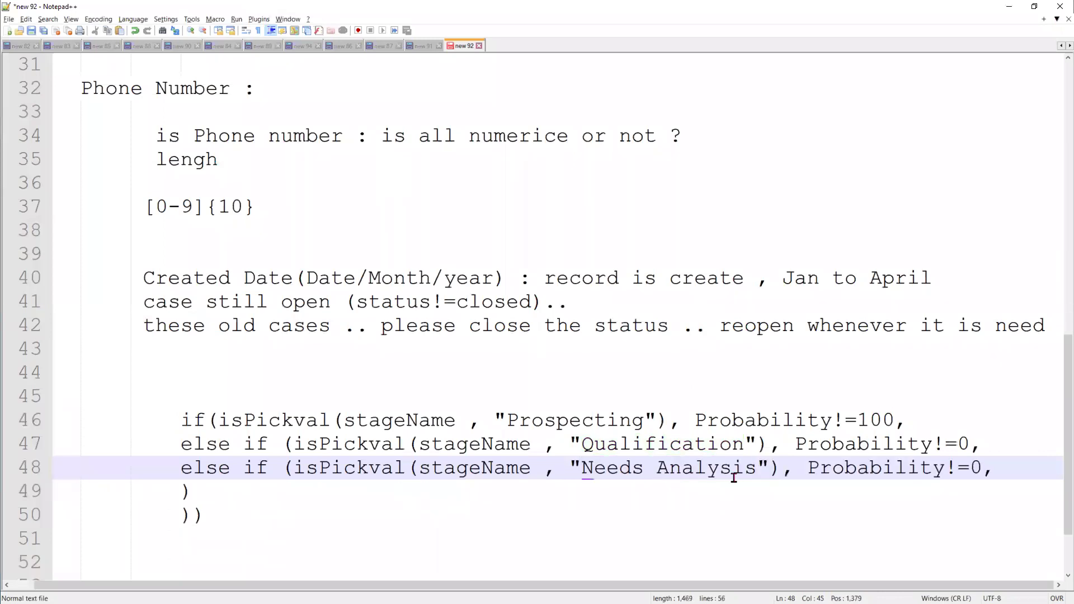
{"action": "left_click", "coordinate": [1018, 473]}
{"action": "key", "text": "Insert"}
{"action": "key", "text": "BackSpace"}
{"action": "type", "text": "10"}
Copy that line as a "case1" branch with Probability!=20
{"action": "scroll", "coordinate": [1019, 473], "scroll_direction": "down", "scroll_amount": 2}
{"action": "left_click_drag", "start_coordinate": [180, 373], "coordinate": [1007, 371]}
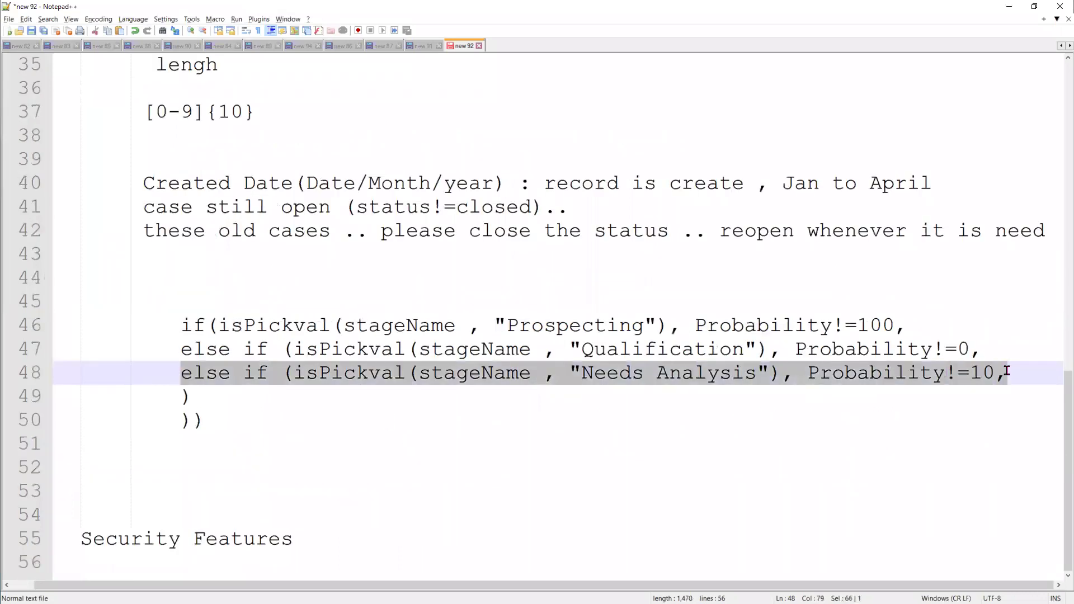
{"action": "left_click", "coordinate": [1011, 374]}
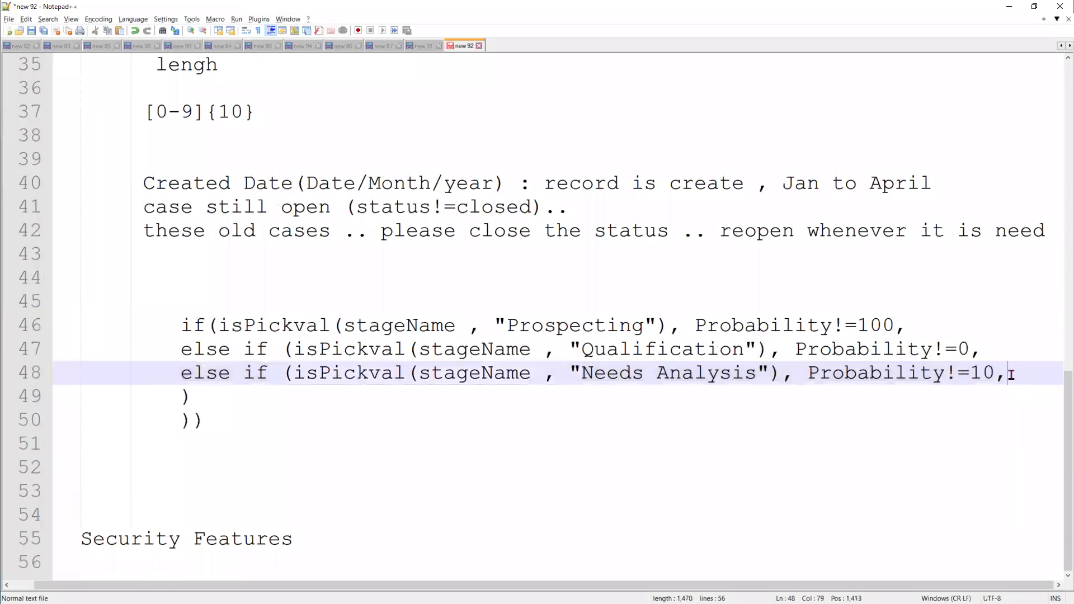
{"action": "key", "text": "Return"}
{"action": "key", "text": "ctrl+v"}
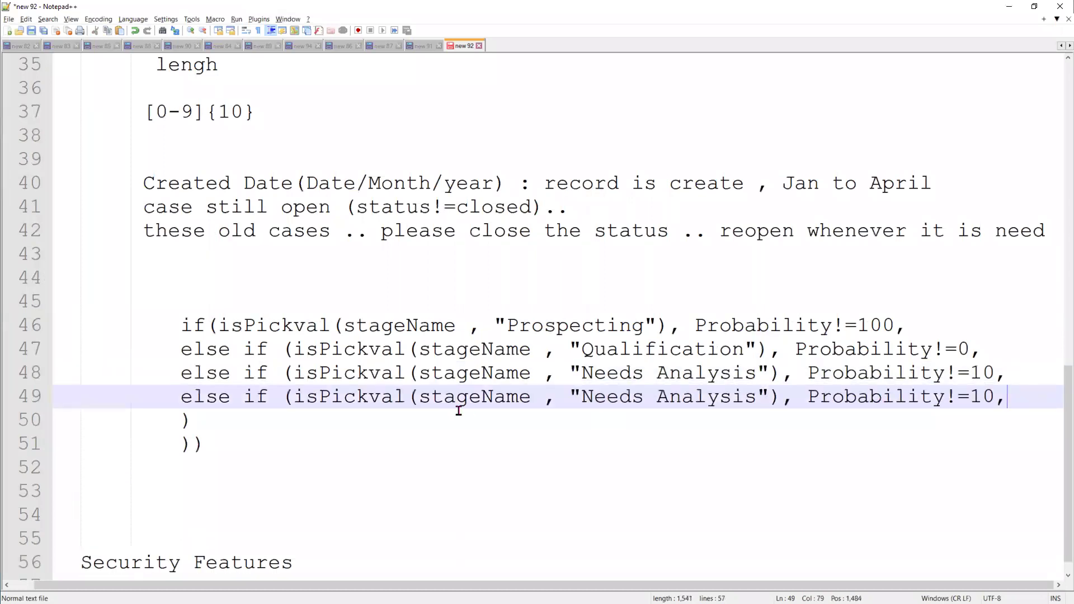
{"action": "double_click", "coordinate": [683, 396]}
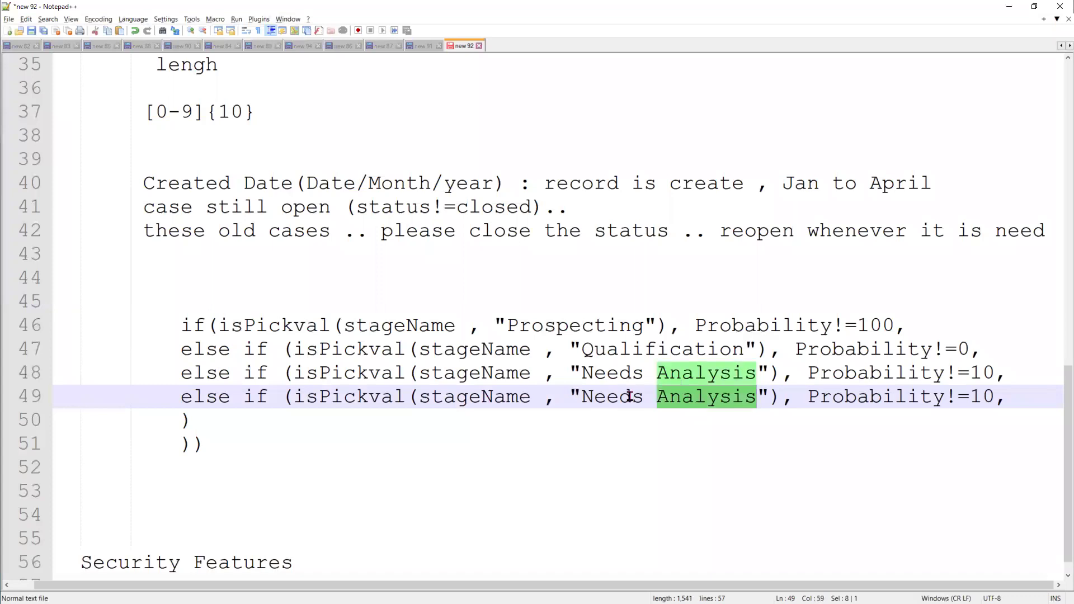
{"action": "double_click", "coordinate": [616, 397]}
{"action": "left_click_drag", "start_coordinate": [757, 398], "coordinate": [587, 399]}
{"action": "type", "text": "case1"}
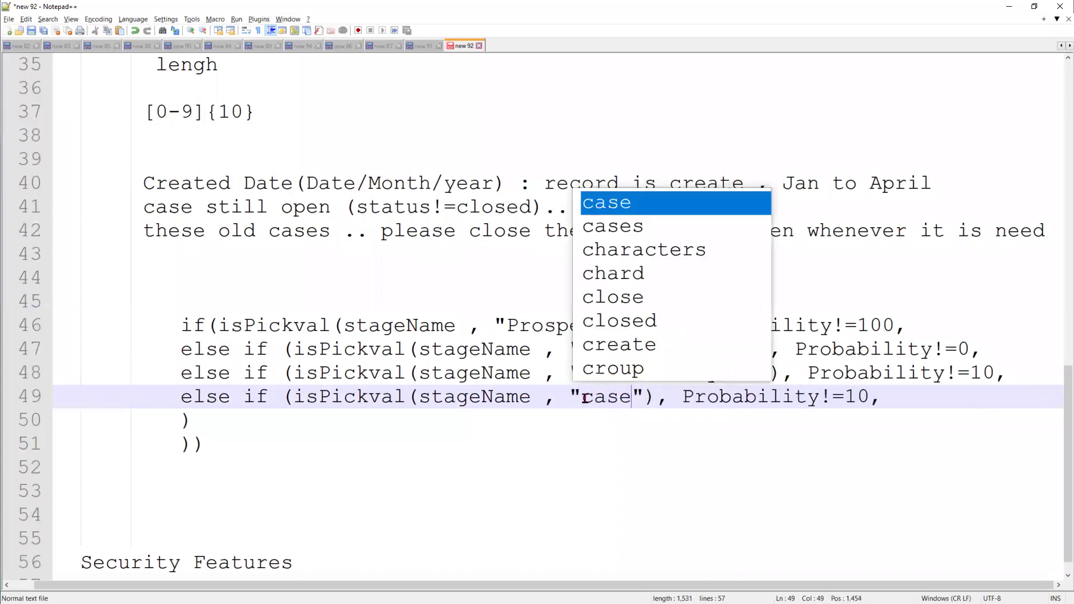
{"action": "left_click_drag", "start_coordinate": [858, 397], "coordinate": [180, 398]}
{"action": "key", "text": "ctrl+c"}
{"action": "type", "text": "2"}
Add a "case2" branch with Probability!=30
{"action": "left_click", "coordinate": [901, 439]}
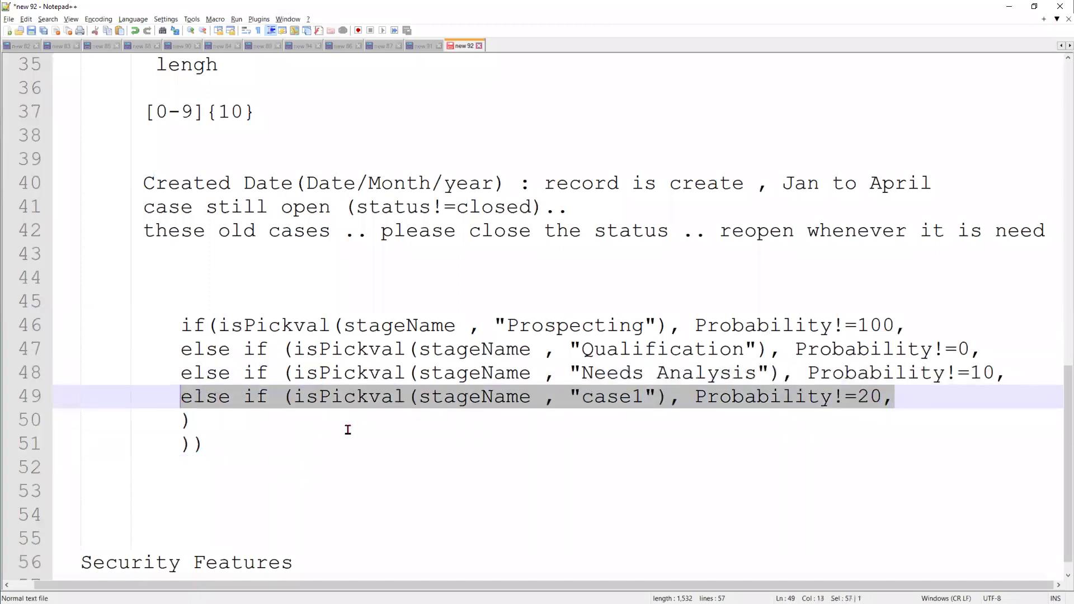
{"action": "left_click", "coordinate": [919, 398]}
{"action": "key", "text": "Return"}
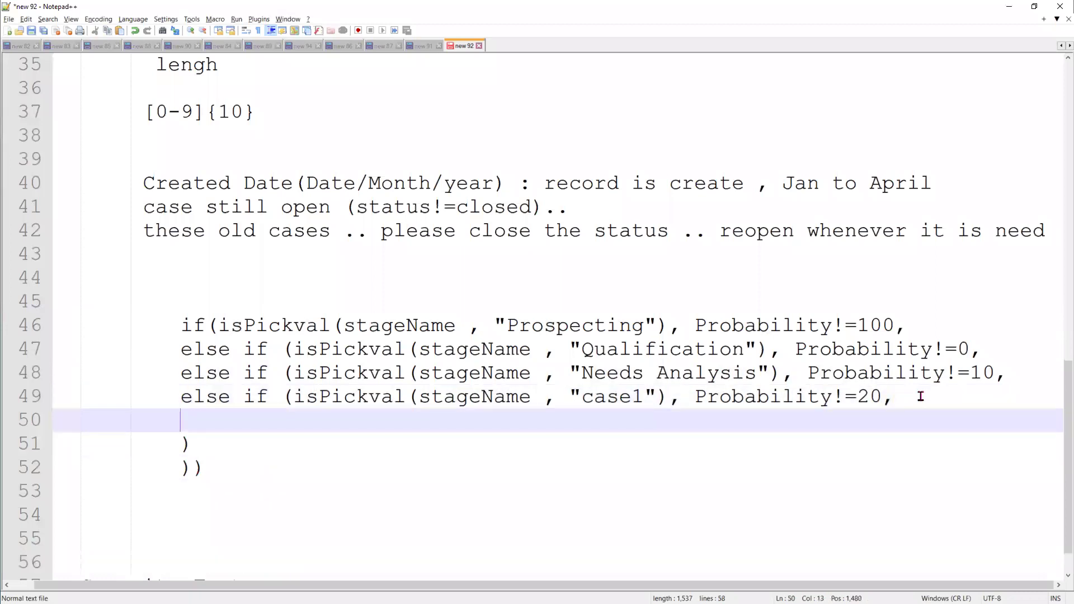
{"action": "key", "text": "ctrl+v"}
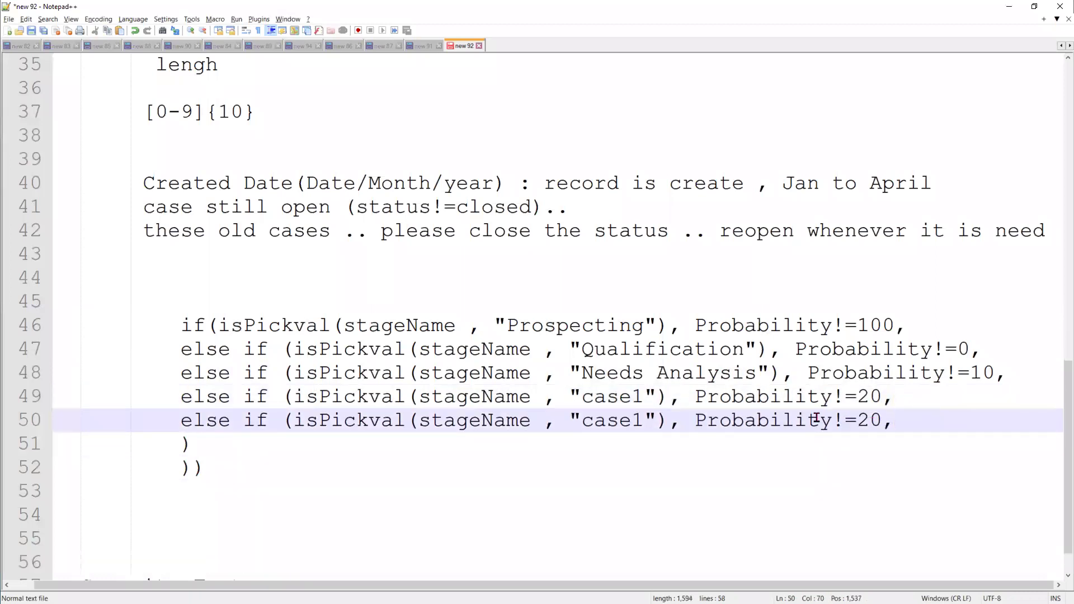
{"action": "left_click", "coordinate": [644, 418]}
{"action": "key", "text": "BackSpace"}
{"action": "type", "text": "2"}
{"action": "double_click", "coordinate": [865, 420]}
{"action": "type", "text": "30"}
Review the stageName and Probability uses in the block and add blank lines below it
{"action": "left_click", "coordinate": [319, 322]}
{"action": "double_click", "coordinate": [412, 326]}
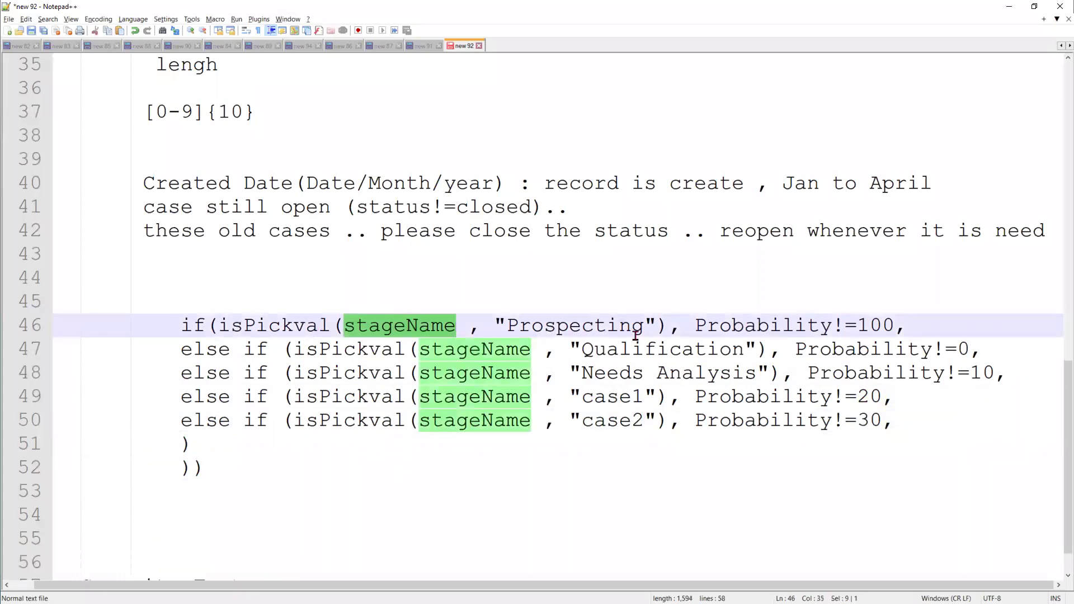
{"action": "double_click", "coordinate": [712, 327]}
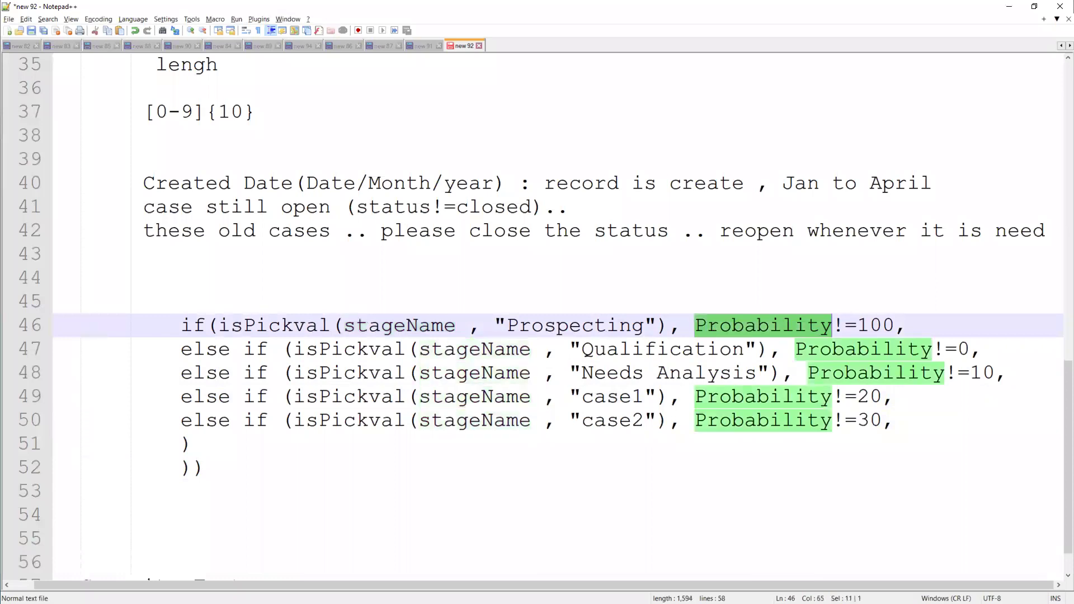
{"action": "left_click_drag", "start_coordinate": [180, 325], "coordinate": [227, 484]}
{"action": "left_click", "coordinate": [252, 475]}
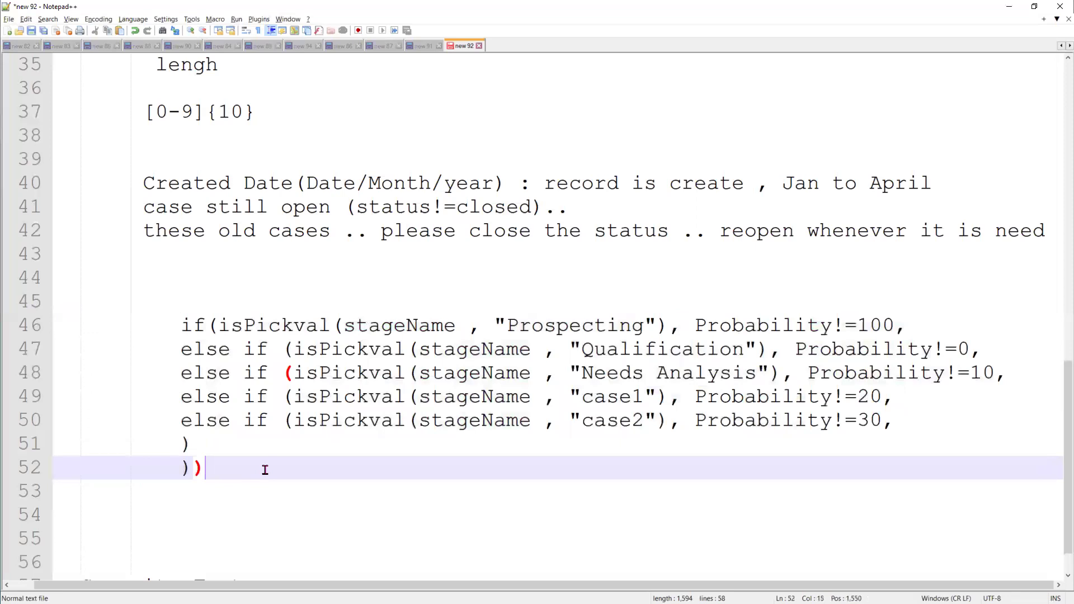
{"action": "key", "text": "Return"}
{"action": "key", "text": "Return"}
{"action": "key", "text": "Return"}
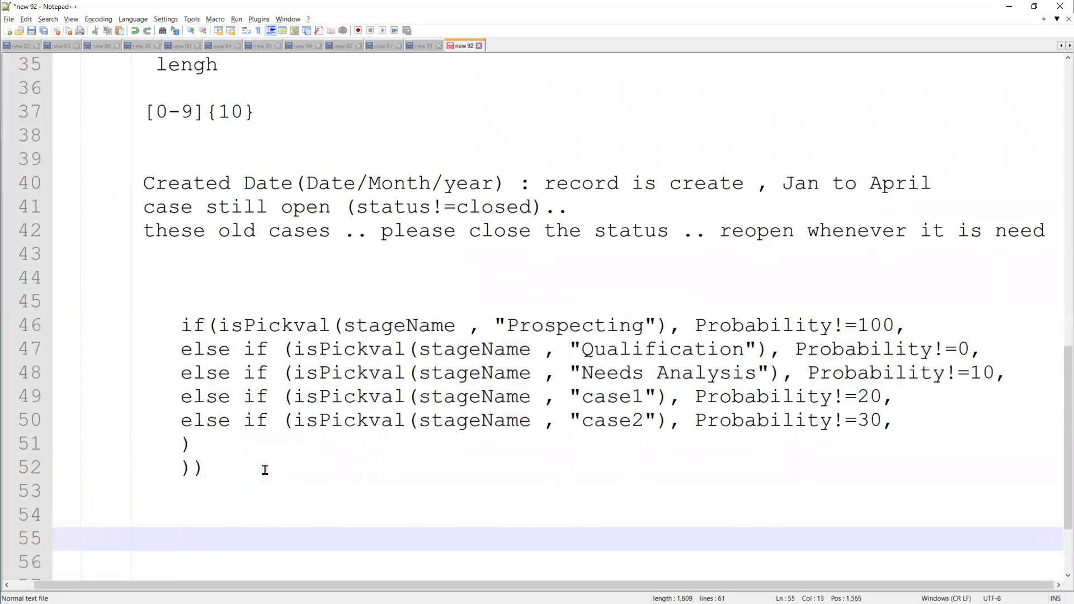
Start a Case(stagName, ...) list with "Prospecting", 100 and correct the stagName spelling
{"action": "type", "text": "Case"}
{"action": "type", "text": " (stagN"}
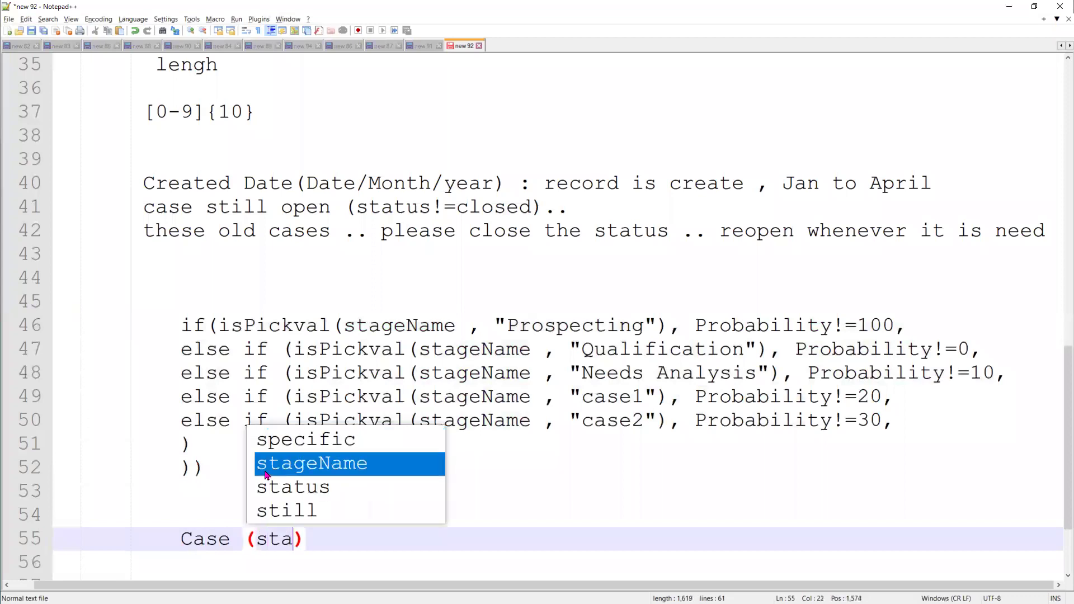
{"action": "type", "text": "em"}
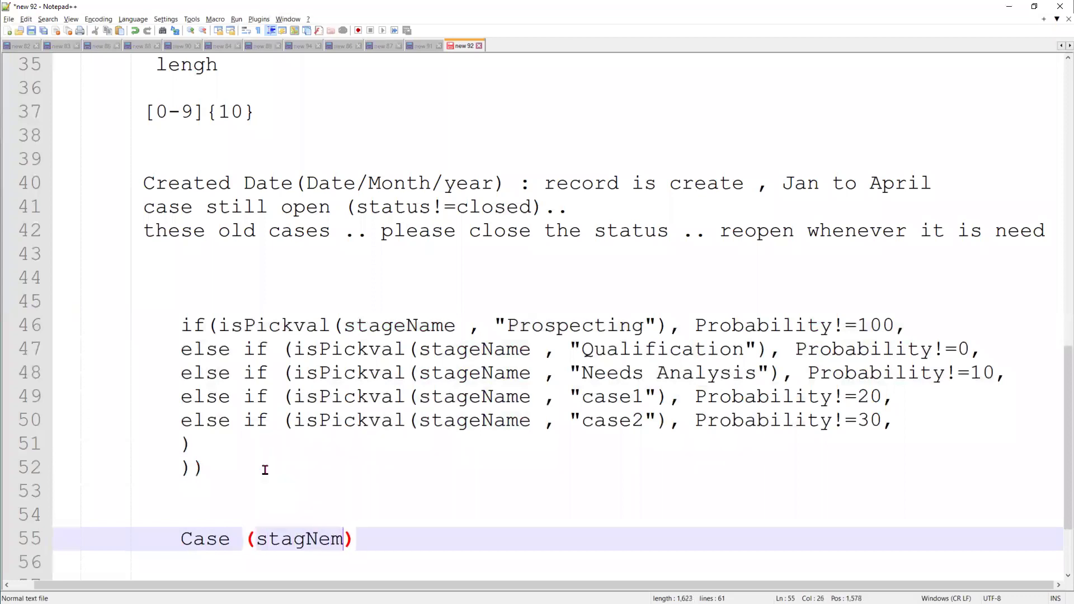
{"action": "type", "text": ", \"\""}
{"action": "left_click", "coordinate": [592, 316]}
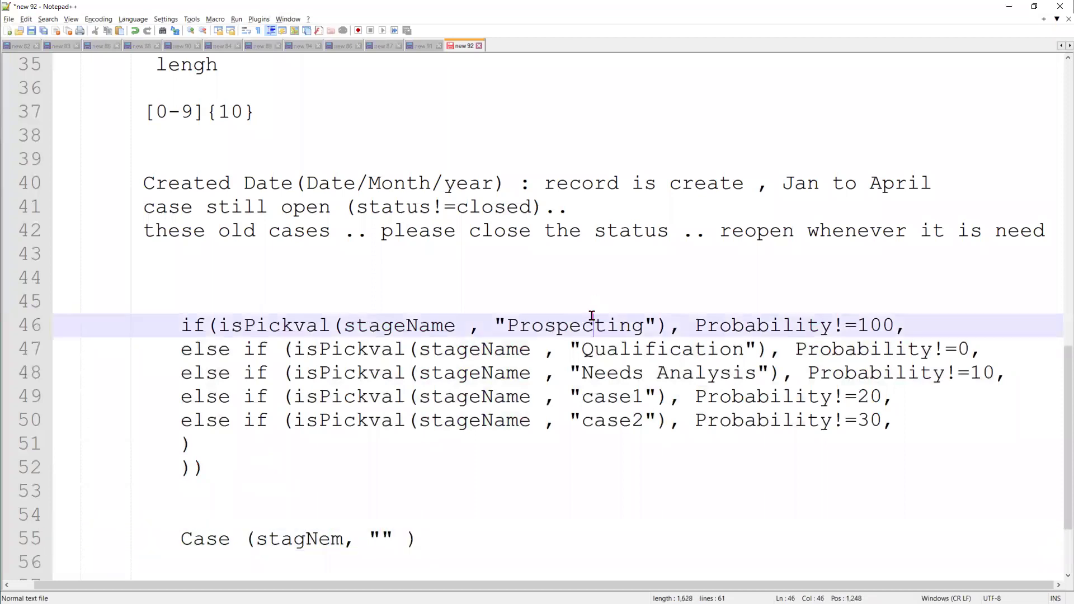
{"action": "double_click", "coordinate": [592, 317]}
{"action": "key", "text": "ctrl+c"}
{"action": "left_click", "coordinate": [380, 539]}
{"action": "key", "text": "ctrl+v"}
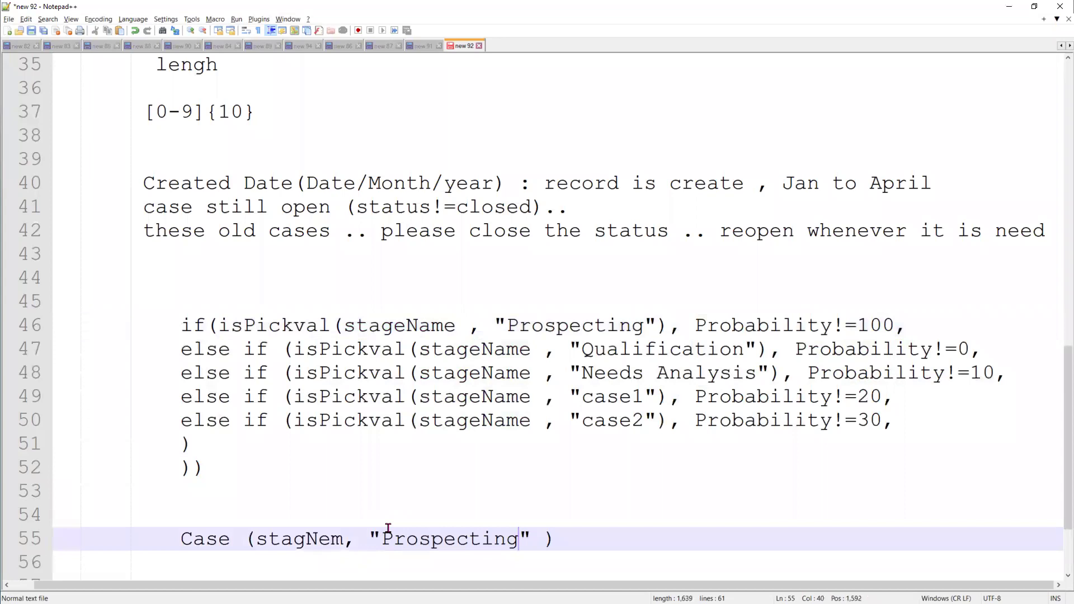
{"action": "type", "text": ", 100"}
{"action": "scroll", "coordinate": [622, 419], "scroll_direction": "down", "scroll_amount": 2}
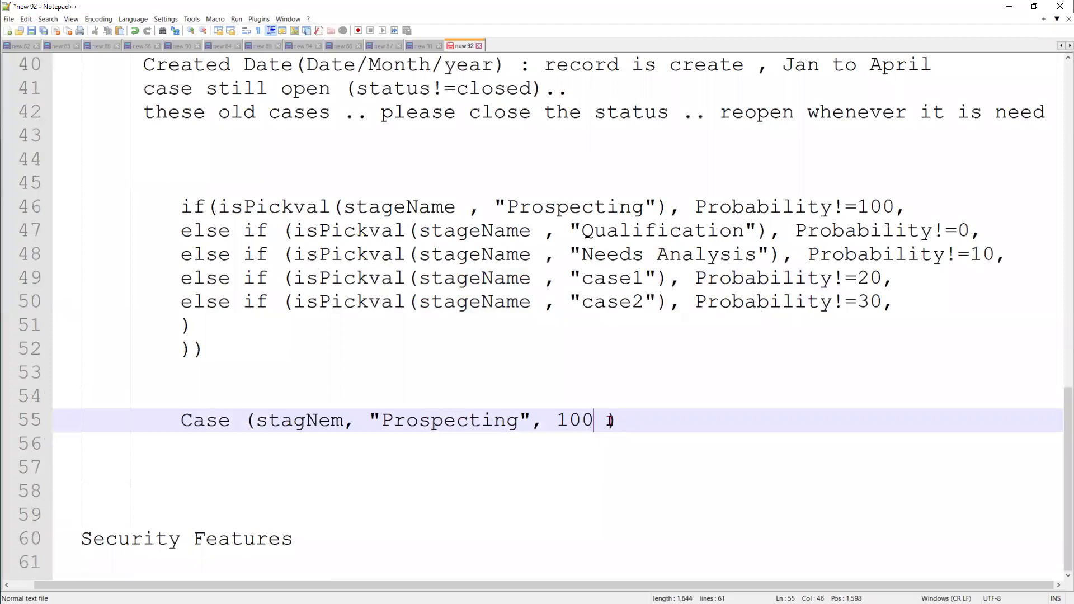
{"action": "key", "text": "Return"}
{"action": "key", "text": "Return"}
{"action": "key", "text": "Return"}
{"action": "key", "text": "Return"}
{"action": "key", "text": "Return"}
{"action": "key", "text": "Return"}
{"action": "key", "text": "Return"}
{"action": "key", "text": "Return"}
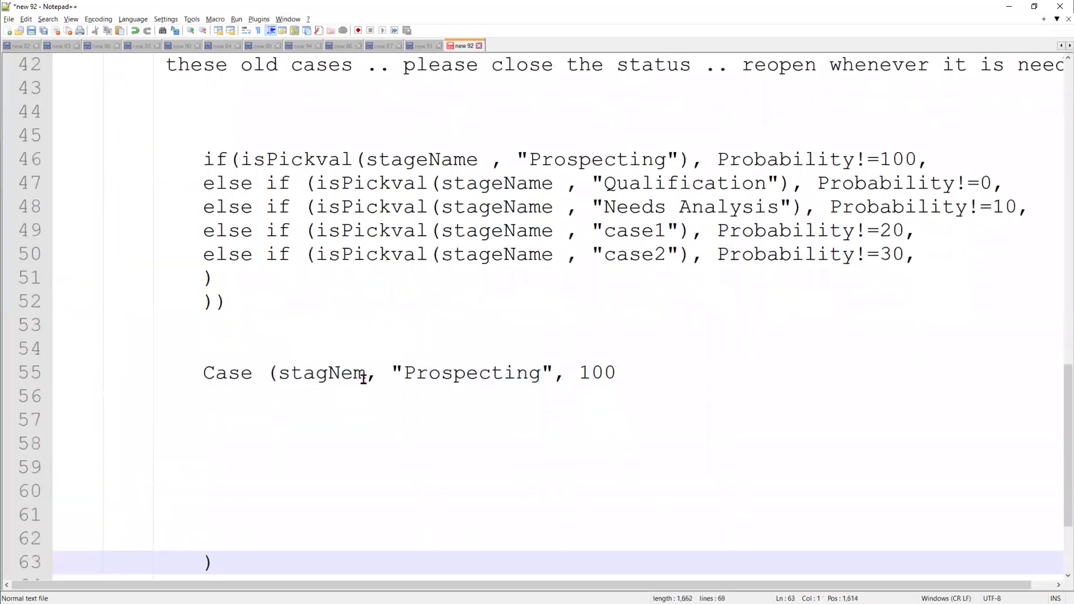
{"action": "left_click", "coordinate": [363, 375]}
{"action": "left_click_drag", "start_coordinate": [353, 374], "coordinate": [345, 378]}
{"action": "type", "text": "ase"}
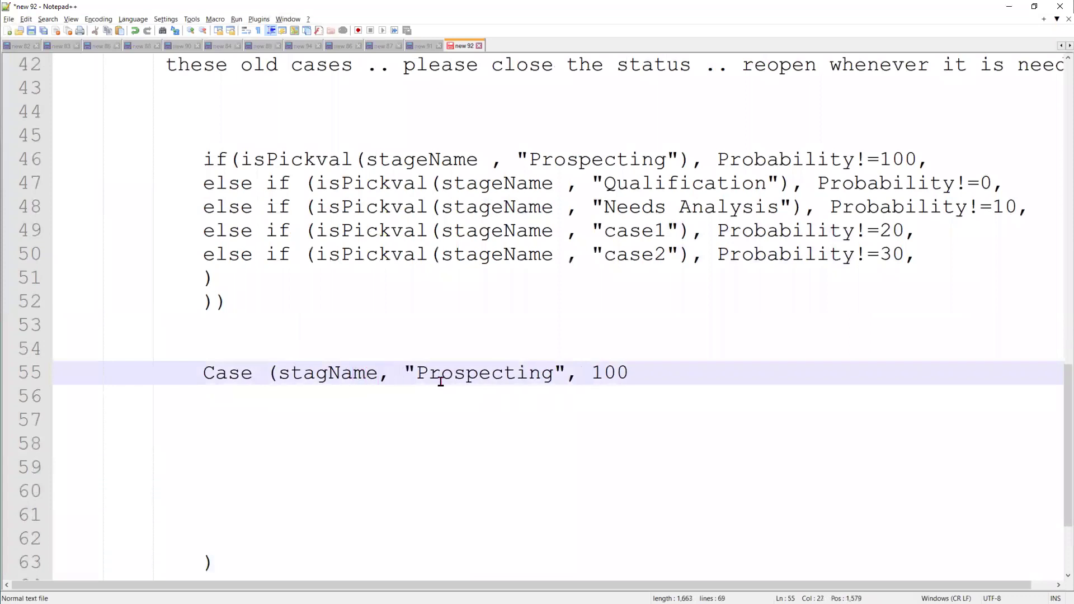
{"action": "double_click", "coordinate": [346, 376]}
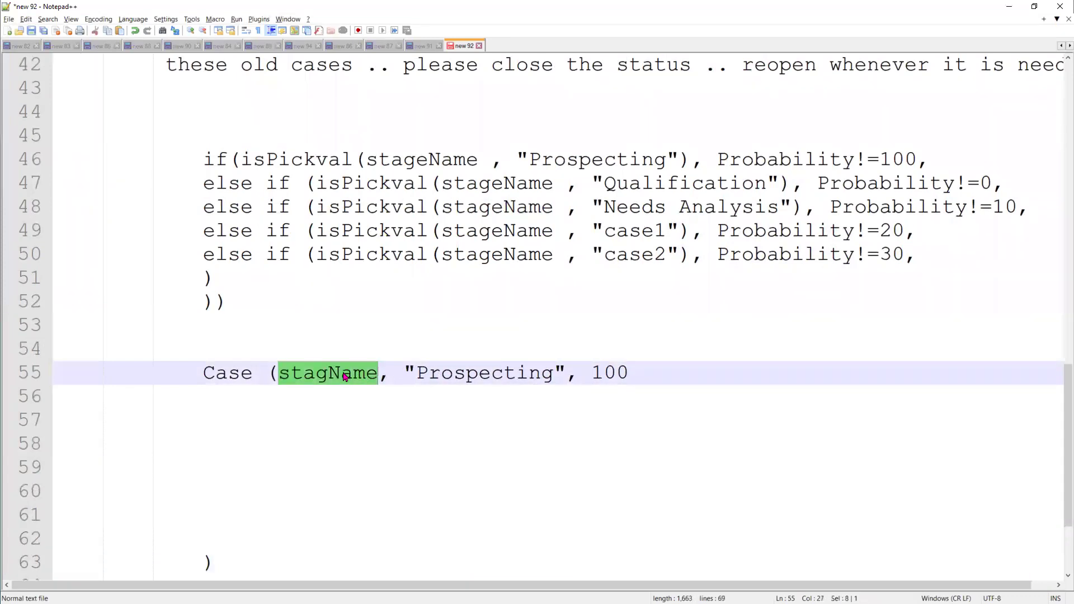
{"action": "left_click", "coordinate": [407, 373]}
Add indented entries "Qualification",0 and "Needs Analysis",10 below Prospecting
{"action": "left_click", "coordinate": [650, 189]}
{"action": "double_click", "coordinate": [651, 188]}
{"action": "key", "text": "ctrl+c"}
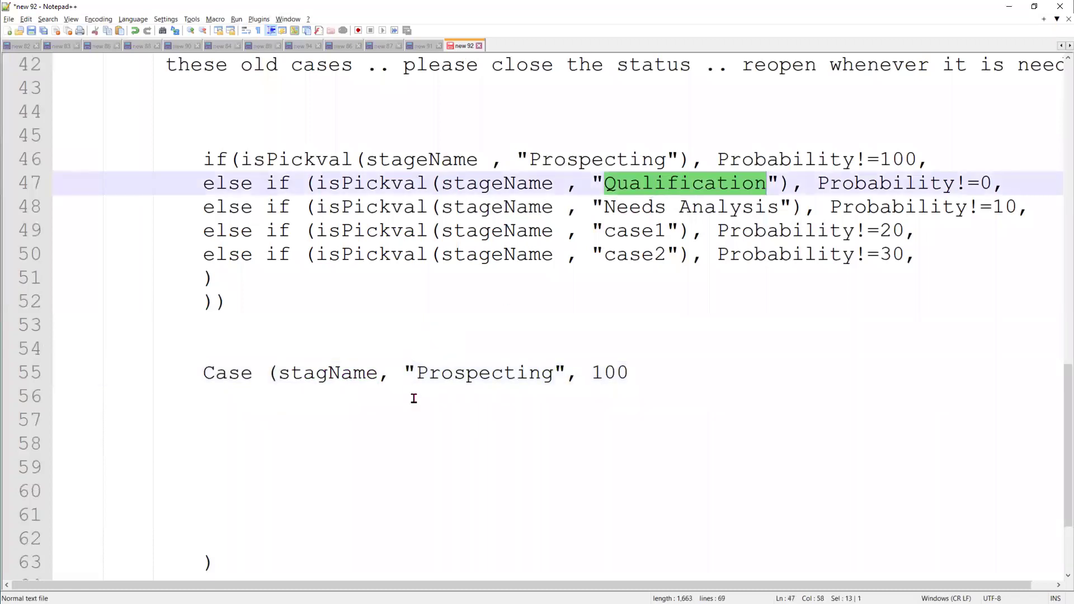
{"action": "left_click", "coordinate": [414, 398]}
{"action": "key", "text": "Tab"}
{"action": "key", "text": "Tab"}
{"action": "key", "text": "Tab"}
{"action": "key", "text": "Tab"}
{"action": "key", "text": "Tab"}
{"action": "key", "text": "Tab"}
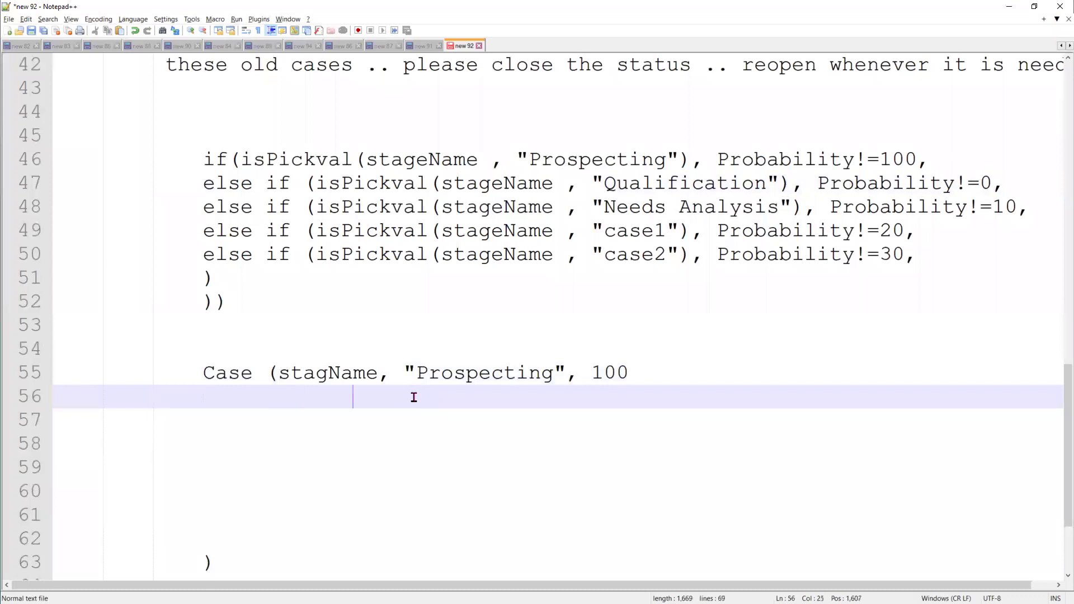
{"action": "type", "text": "\"\""}
{"action": "key", "text": "ctrl+v"}
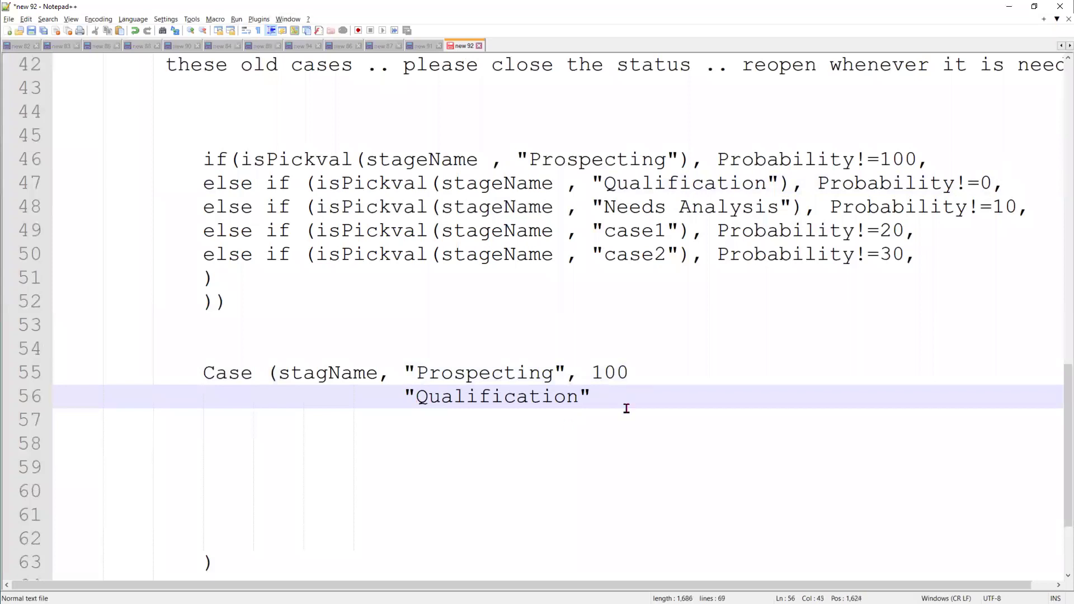
{"action": "type", "text": ",0"}
{"action": "left_click", "coordinate": [424, 420]}
{"action": "key", "text": "Tab"}
{"action": "key", "text": "Tab"}
{"action": "key", "text": "Tab"}
{"action": "key", "text": "Tab"}
{"action": "key", "text": "Tab"}
{"action": "key", "text": "Tab"}
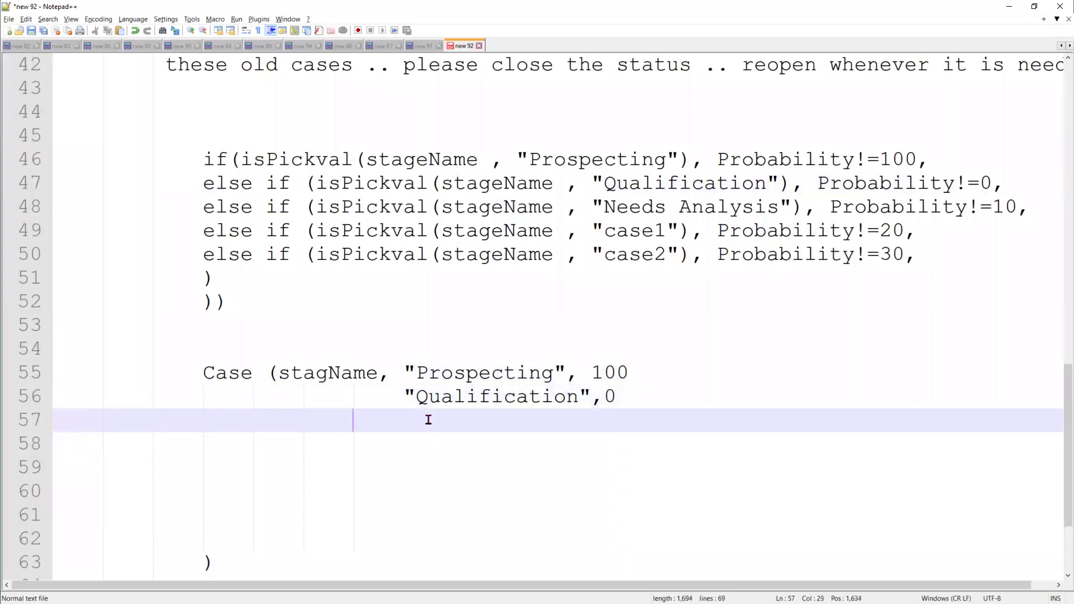
{"action": "type", "text": "\""}
{"action": "left_click_drag", "start_coordinate": [780, 207], "coordinate": [603, 206]}
{"action": "key", "text": "ctrl+c"}
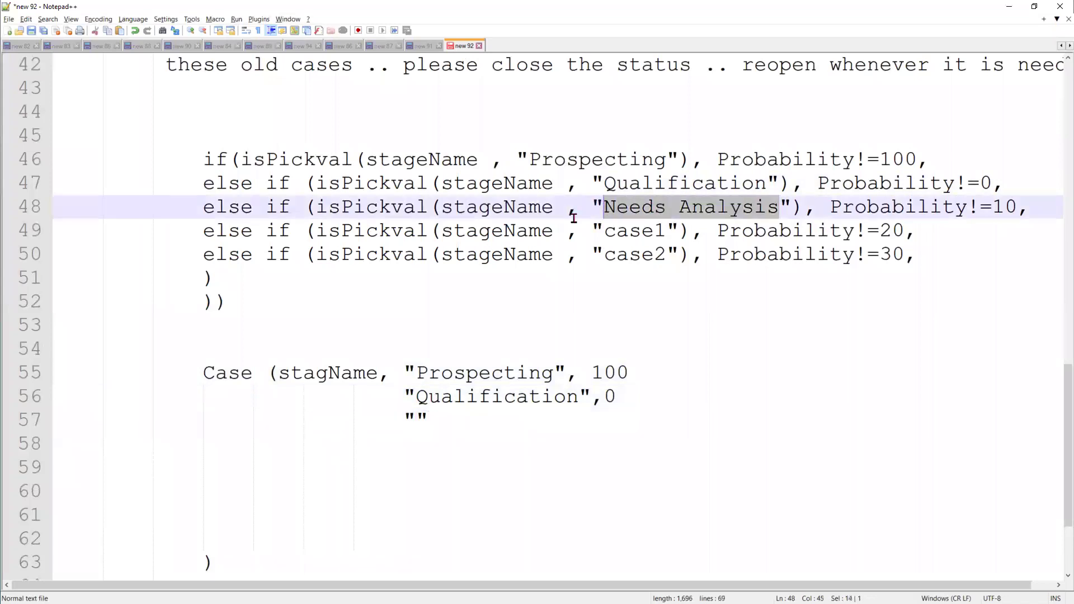
{"action": "left_click", "coordinate": [416, 421]}
{"action": "key", "text": "ctrl+v"}
{"action": "left_click", "coordinate": [636, 422]}
{"action": "type", "text": ",10"}
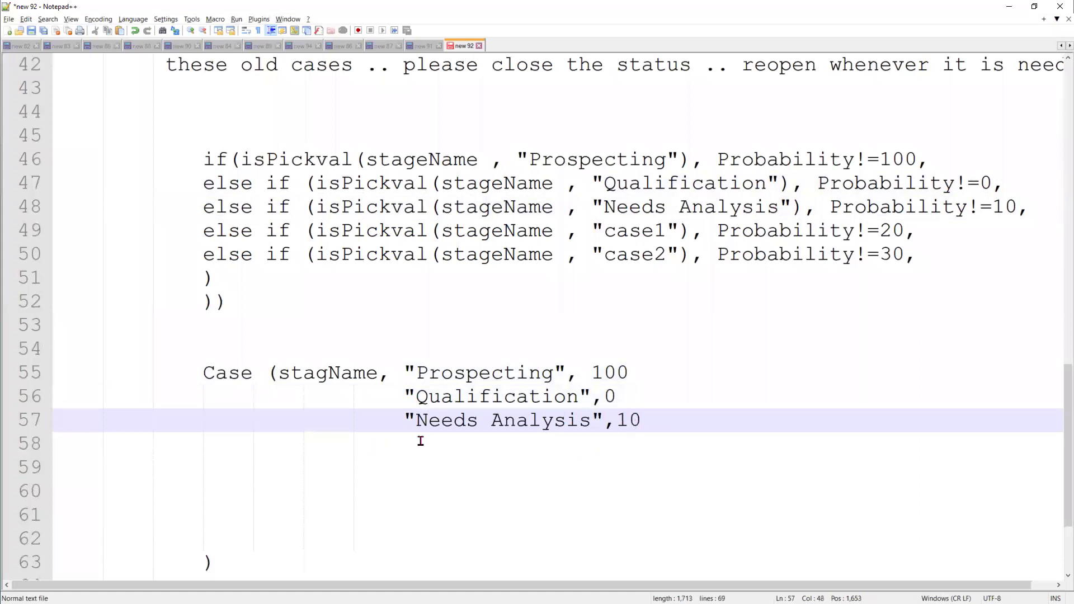
Add a "case1",20, entry and append commas after the 100, 0 and 10 values
{"action": "double_click", "coordinate": [626, 230]}
{"action": "key", "text": "ctrl+c"}
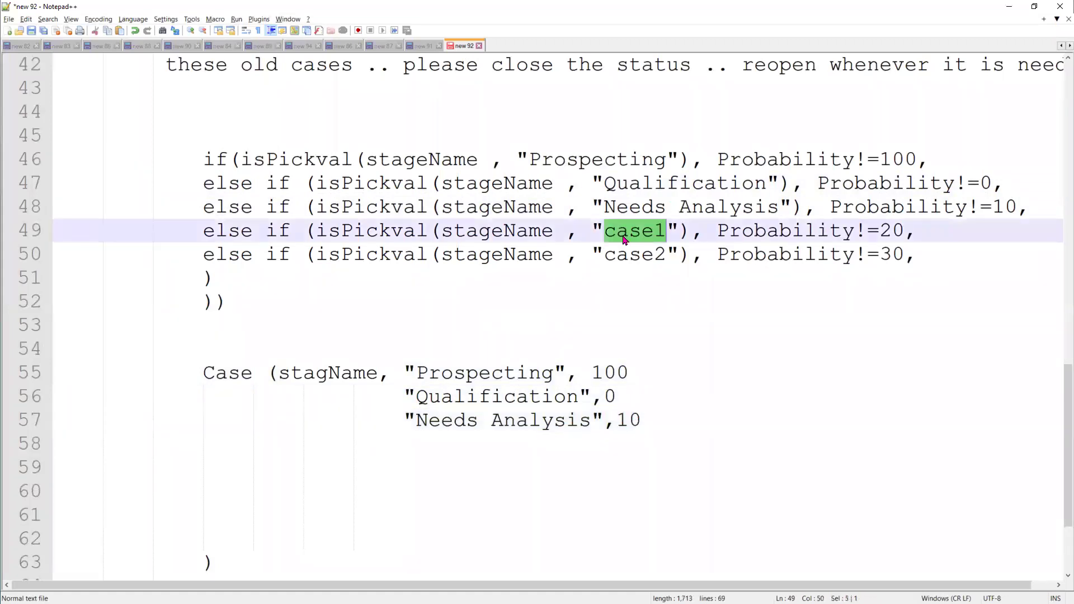
{"action": "left_click", "coordinate": [651, 420]}
{"action": "key", "text": "Return"}
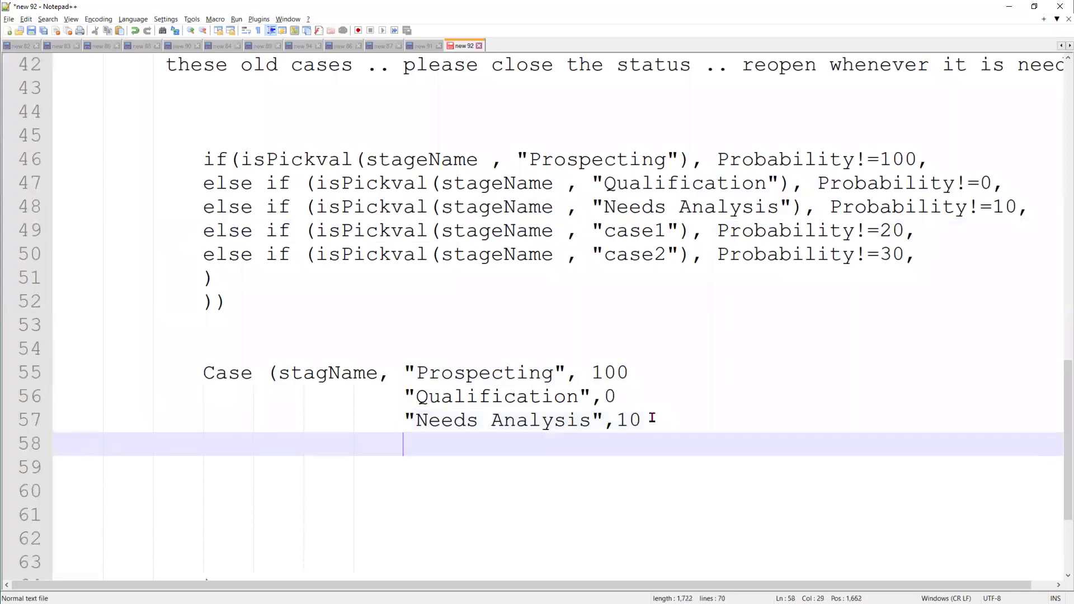
{"action": "type", "text": "\""}
{"action": "key", "text": "ctrl+v"}
{"action": "type", "text": ",20,"}
{"action": "key", "text": "Return"}
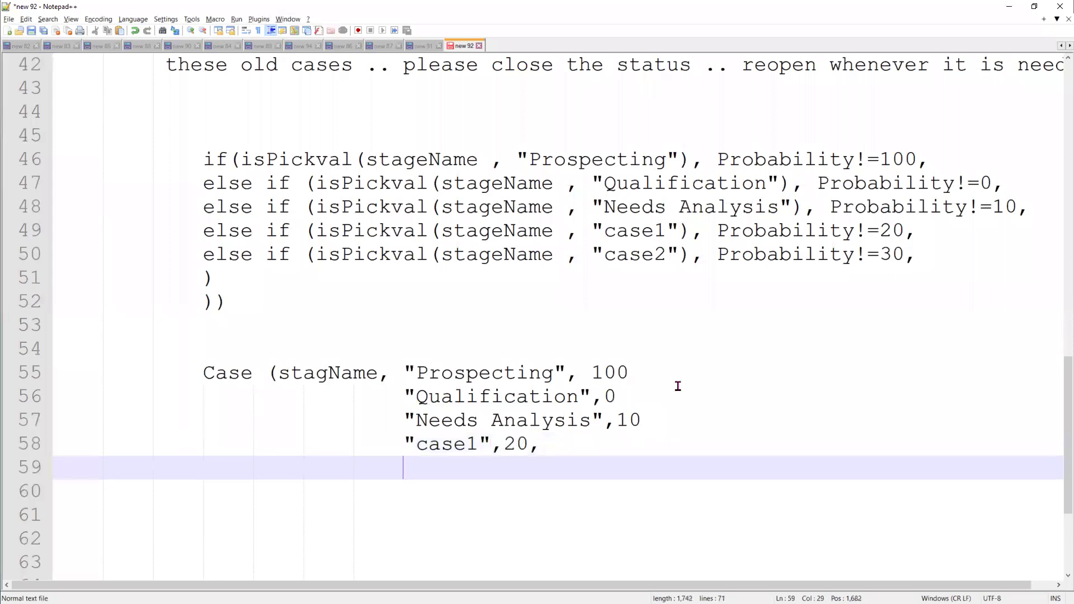
{"action": "left_click", "coordinate": [666, 413]}
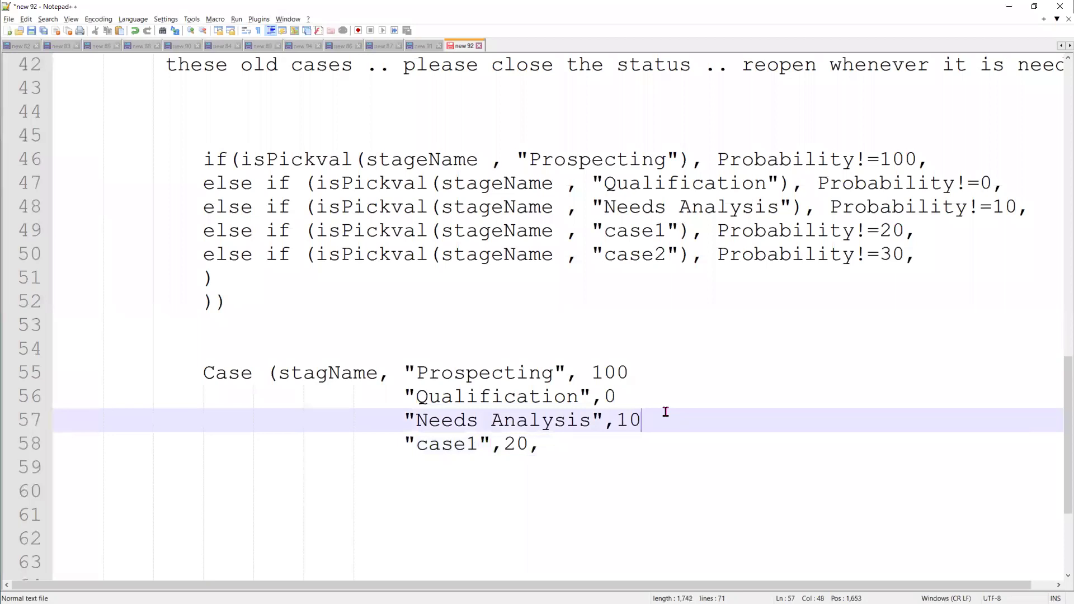
{"action": "type", "text": ","}
{"action": "left_click", "coordinate": [632, 394]}
{"action": "type", "text": ","}
{"action": "left_click", "coordinate": [657, 371]}
{"action": "type", "text": ","}
Add a "case2",30, entry and close the list with a default of 100);
{"action": "left_click", "coordinate": [560, 445]}
{"action": "key", "text": "Return"}
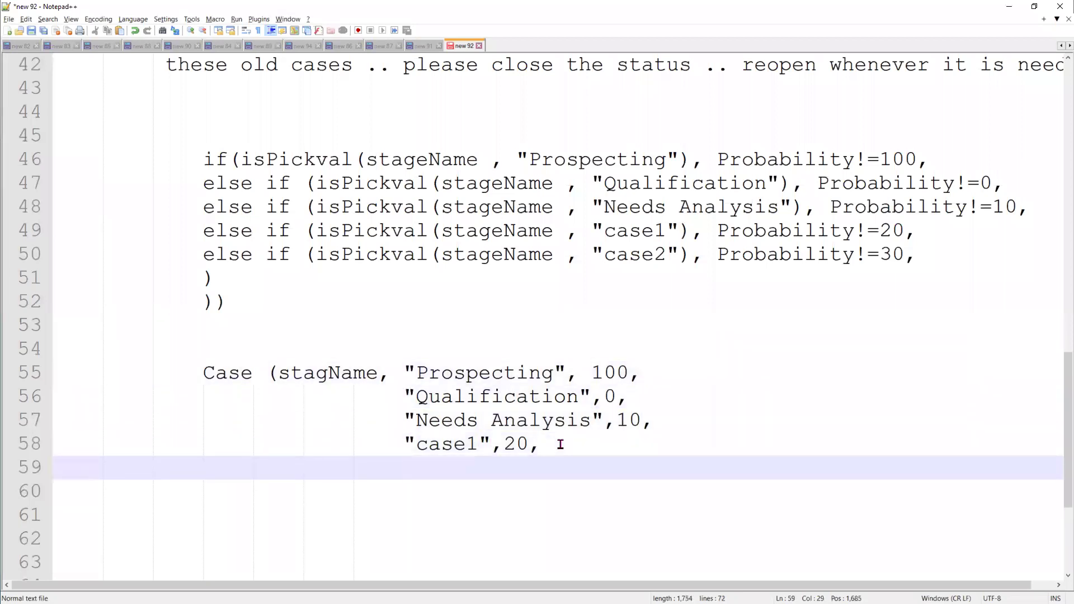
{"action": "type", "text": "case"}
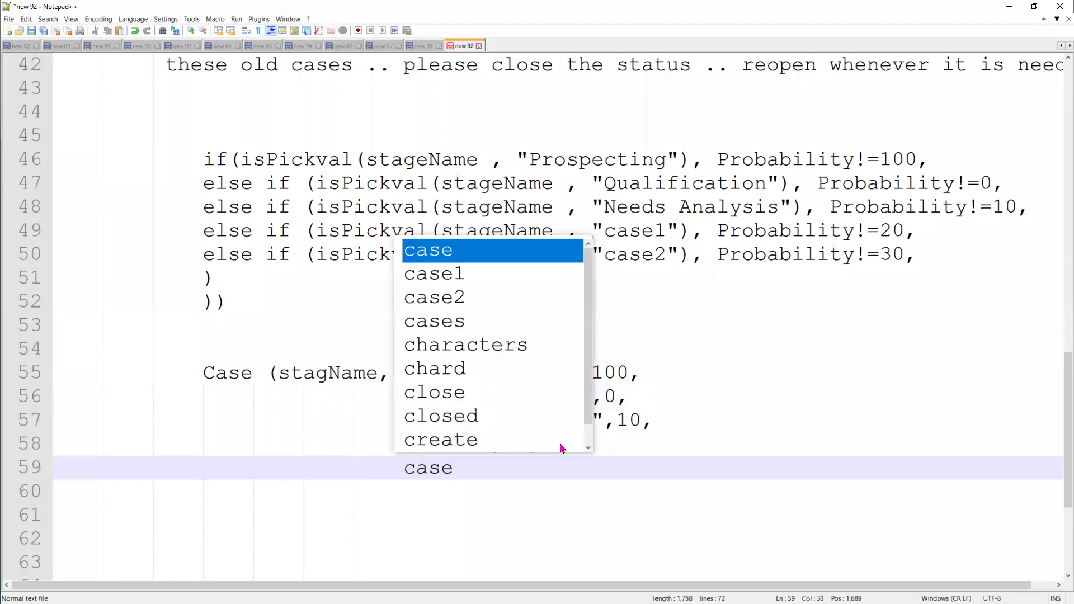
{"action": "type", "text": "2"}
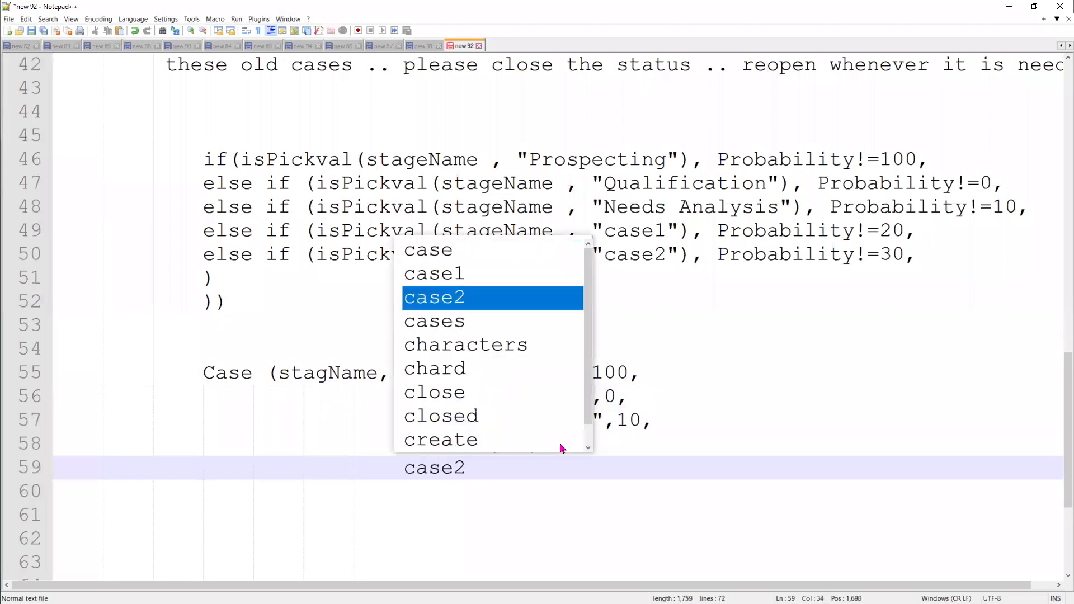
{"action": "left_click", "coordinate": [525, 505]}
{"action": "left_click", "coordinate": [406, 469]}
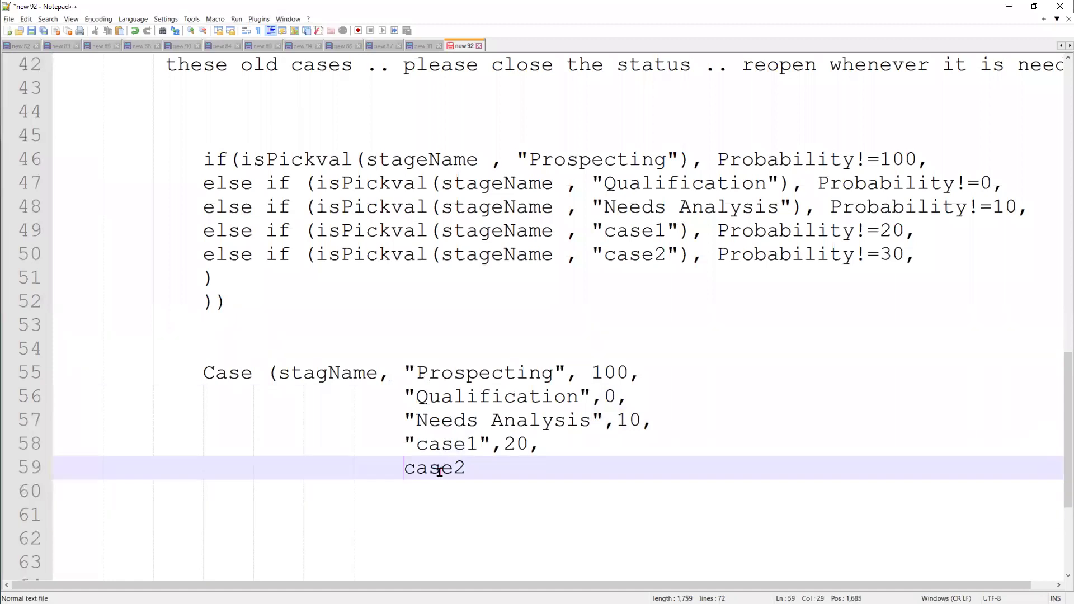
{"action": "type", "text": "\""}
{"action": "key", "text": "Right"}
{"action": "key", "text": "Right"}
{"action": "key", "text": "Right"}
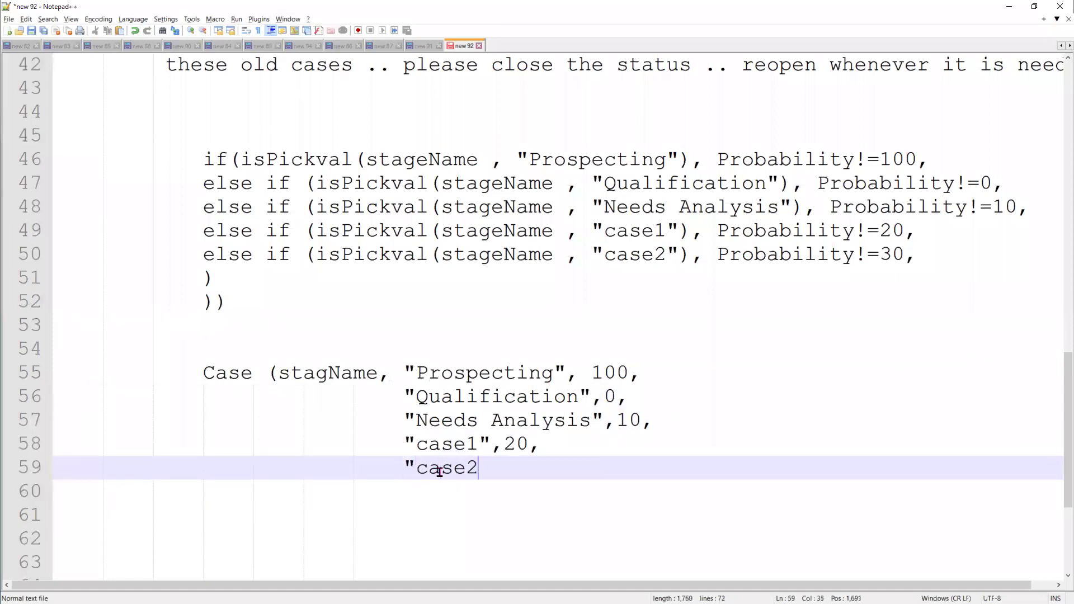
{"action": "type", "text": "\",30"}
{"action": "type", "text": ","}
{"action": "key", "text": "Return"}
{"action": "key", "text": "Return"}
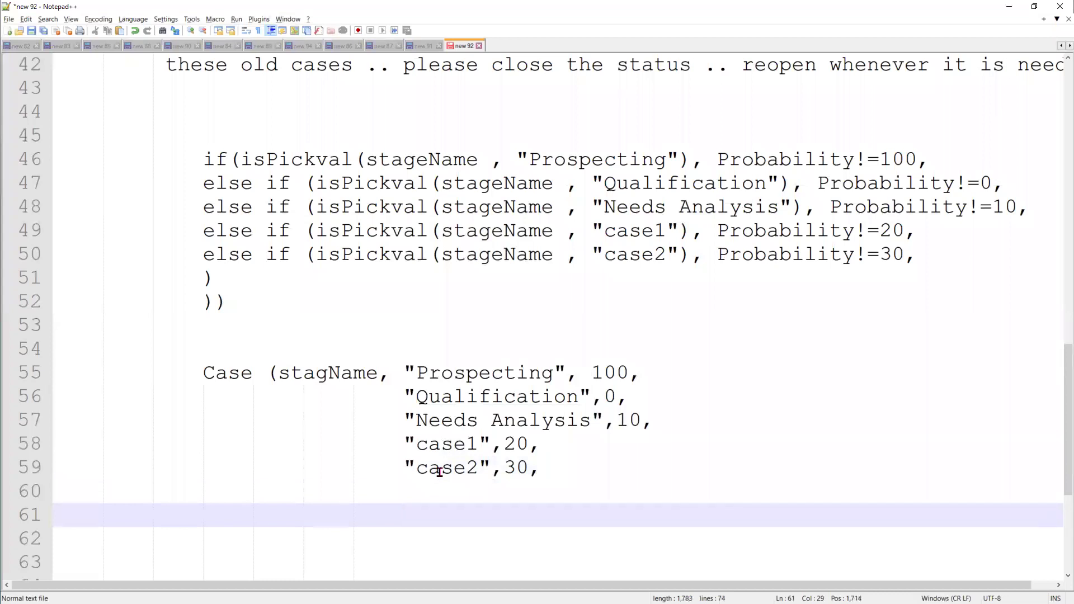
{"action": "type", "text": "100);"}
Compare the Case entries against the Probability condition for Prospecting in the older notes
{"action": "double_click", "coordinate": [428, 514]}
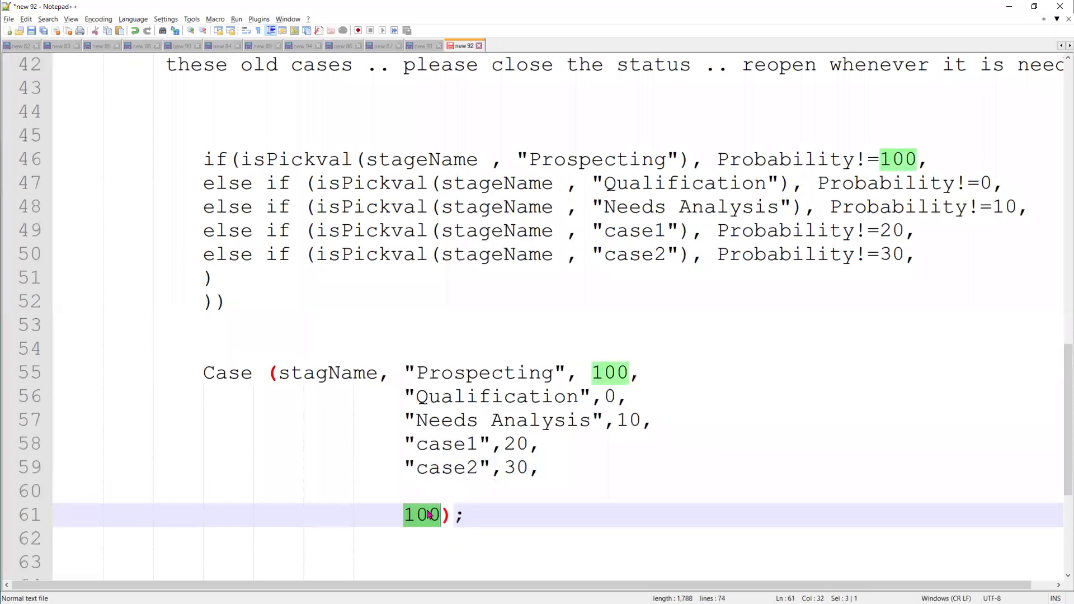
{"action": "double_click", "coordinate": [215, 374]}
{"action": "double_click", "coordinate": [336, 373]}
{"action": "double_click", "coordinate": [469, 381]}
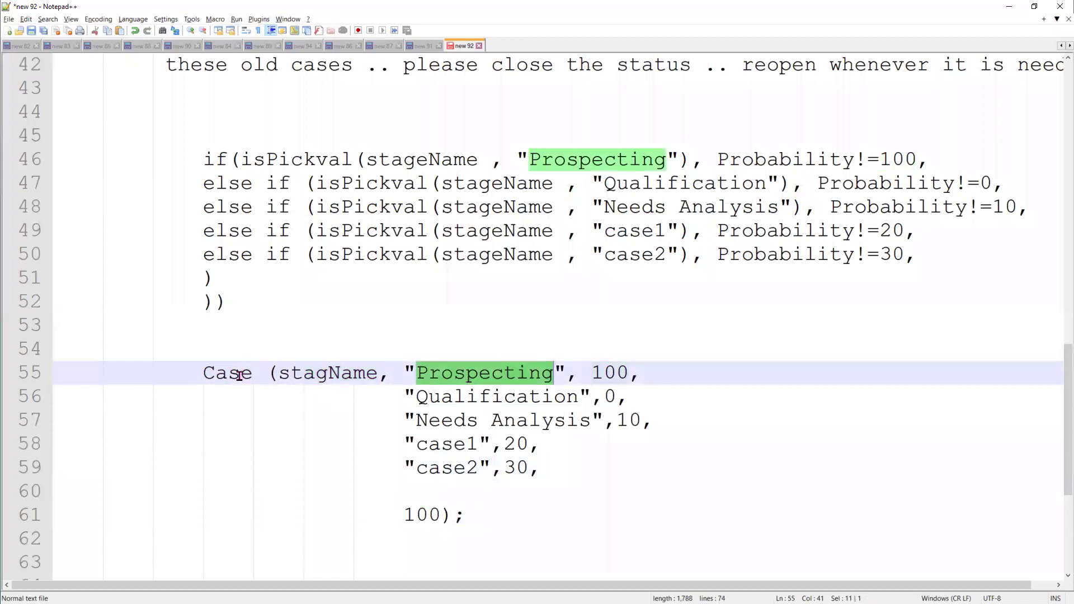
{"action": "left_click_drag", "start_coordinate": [197, 160], "coordinate": [679, 161]}
{"action": "left_click_drag", "start_coordinate": [566, 373], "coordinate": [192, 367]}
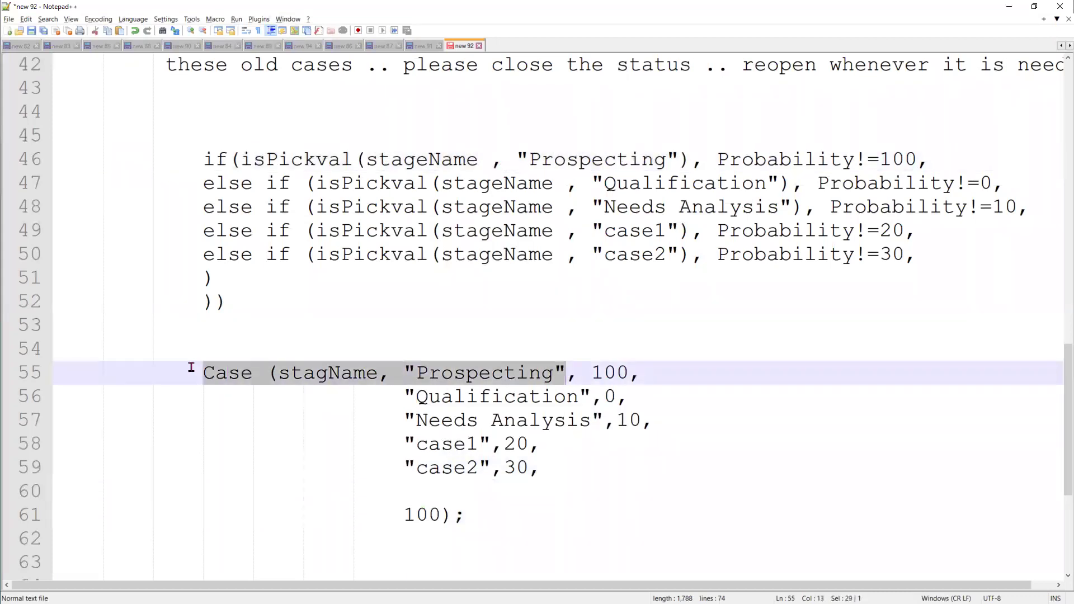
{"action": "left_click_drag", "start_coordinate": [590, 373], "coordinate": [630, 372]}
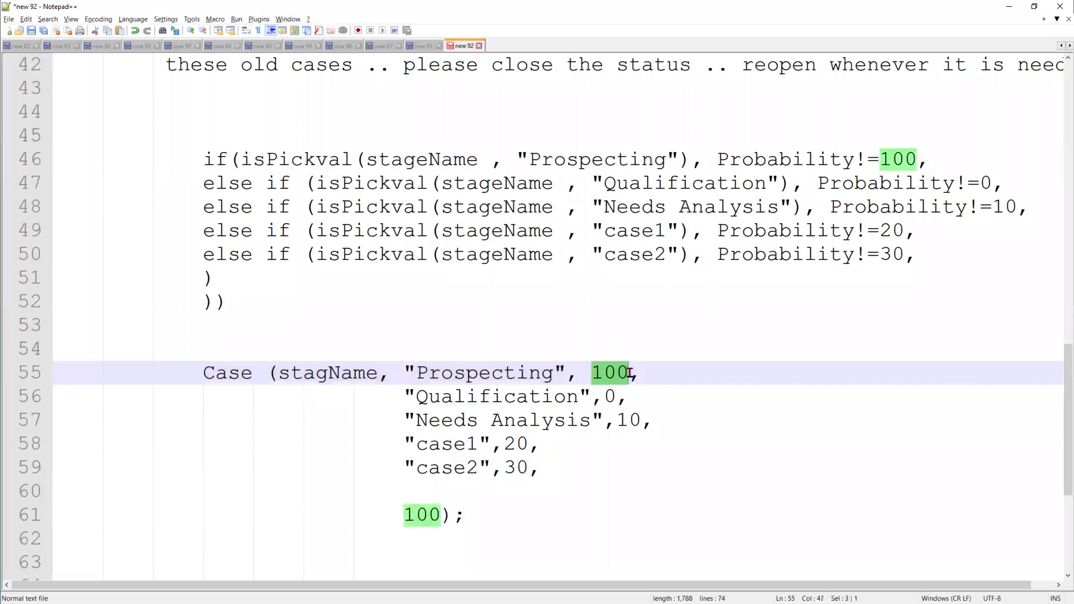
{"action": "double_click", "coordinate": [808, 157]}
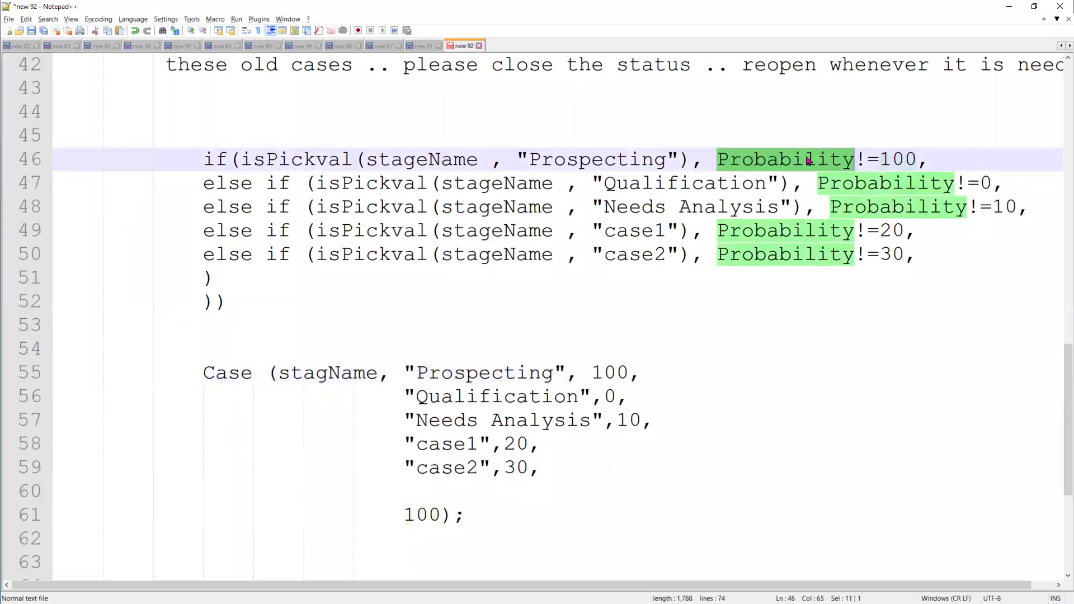
{"action": "left_click_drag", "start_coordinate": [204, 159], "coordinate": [267, 160]}
{"action": "left_click_drag", "start_coordinate": [384, 162], "coordinate": [667, 161]}
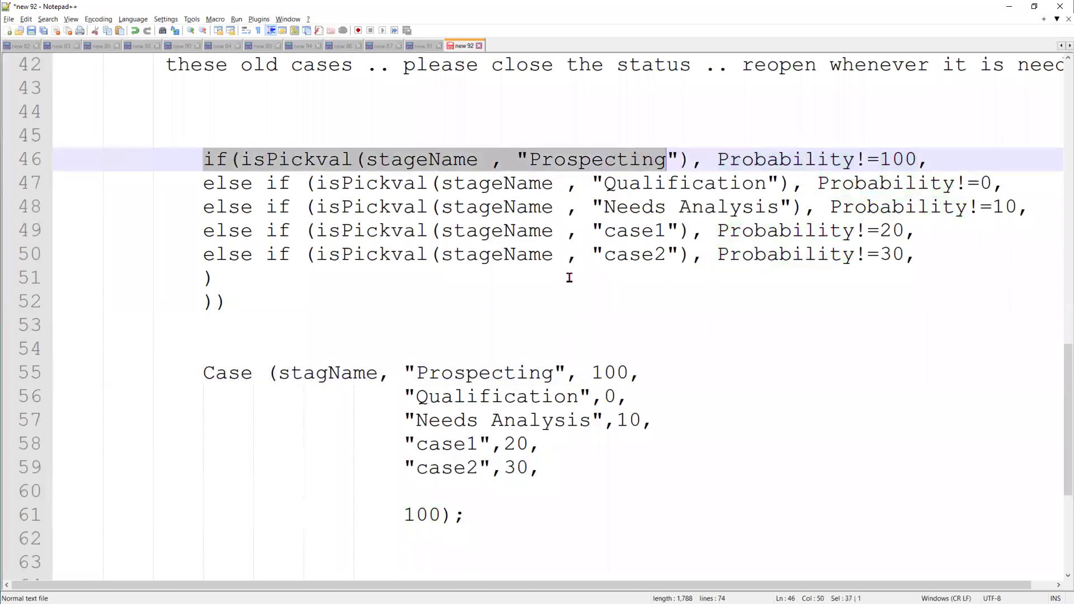
Insert Probability*100!= on its own line above the Case(stagName, ...) expression
{"action": "left_click", "coordinate": [203, 372]}
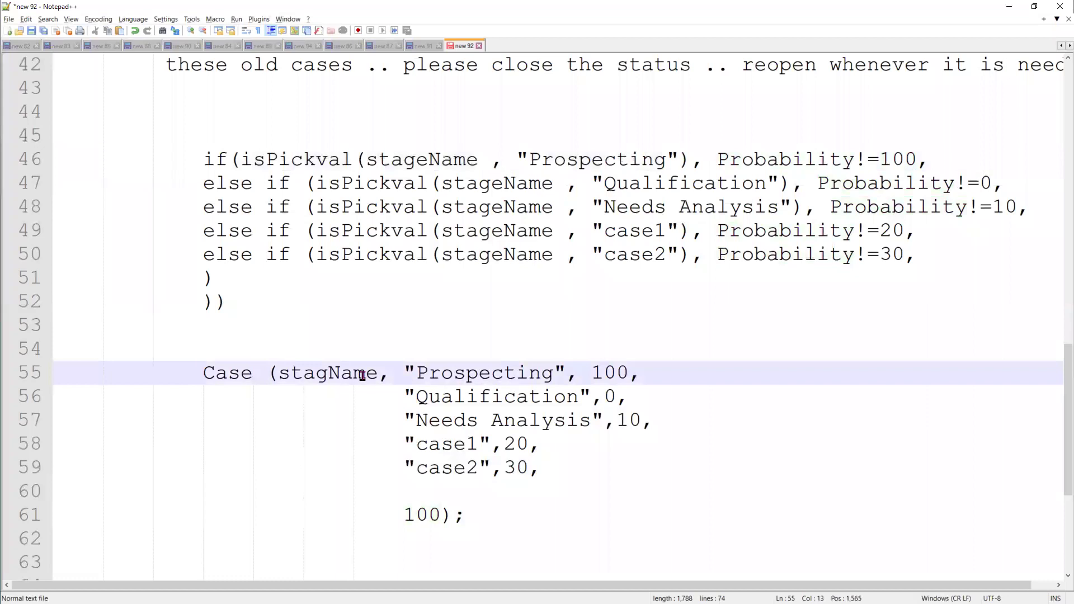
{"action": "type", "text": "Pro"}
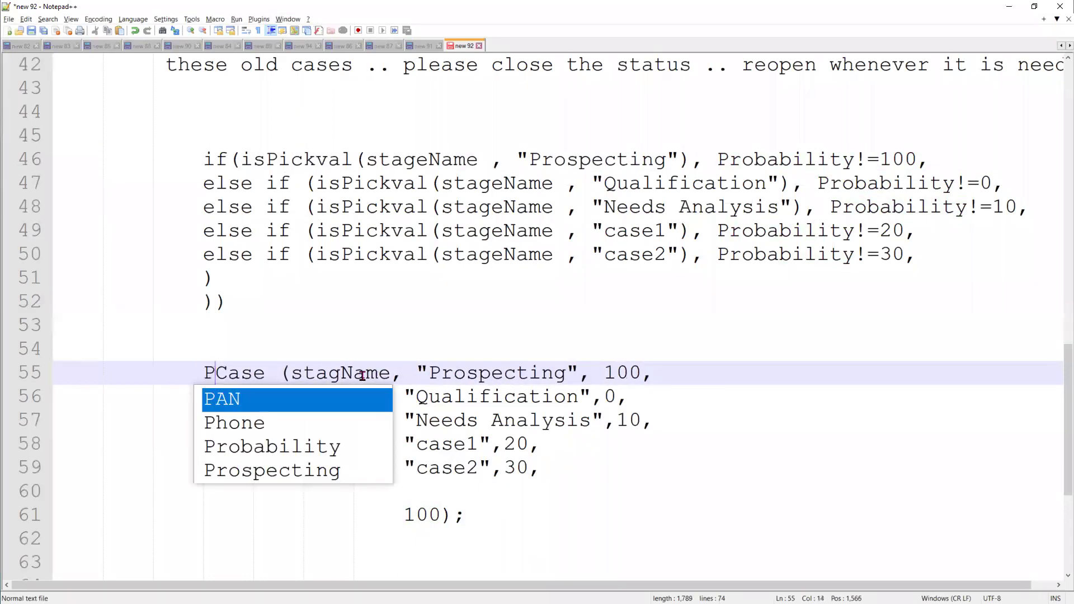
{"action": "key", "text": "Return"}
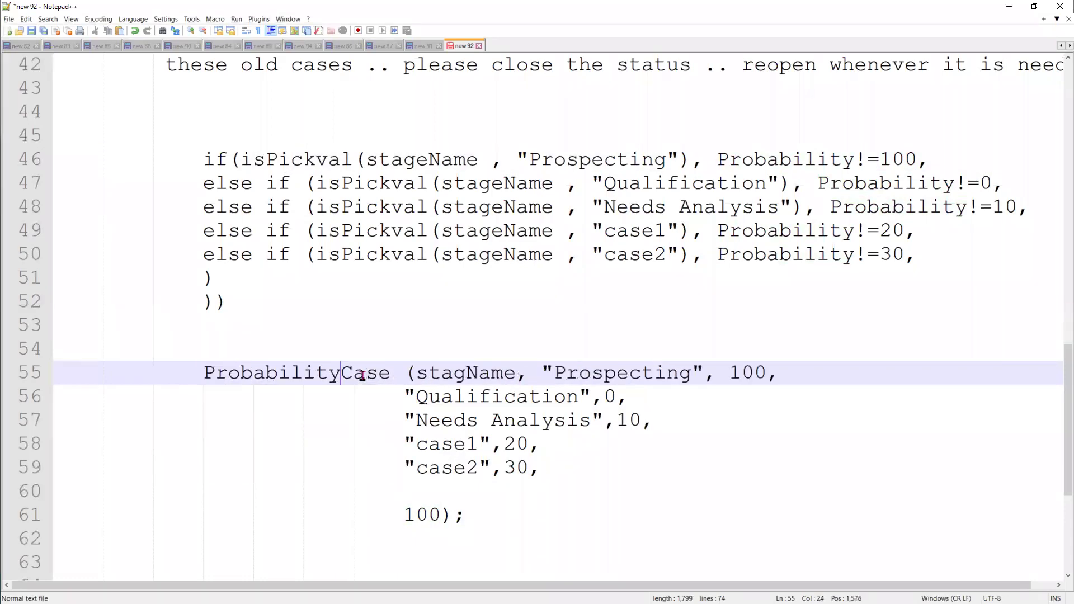
{"action": "type", "text": "*100"}
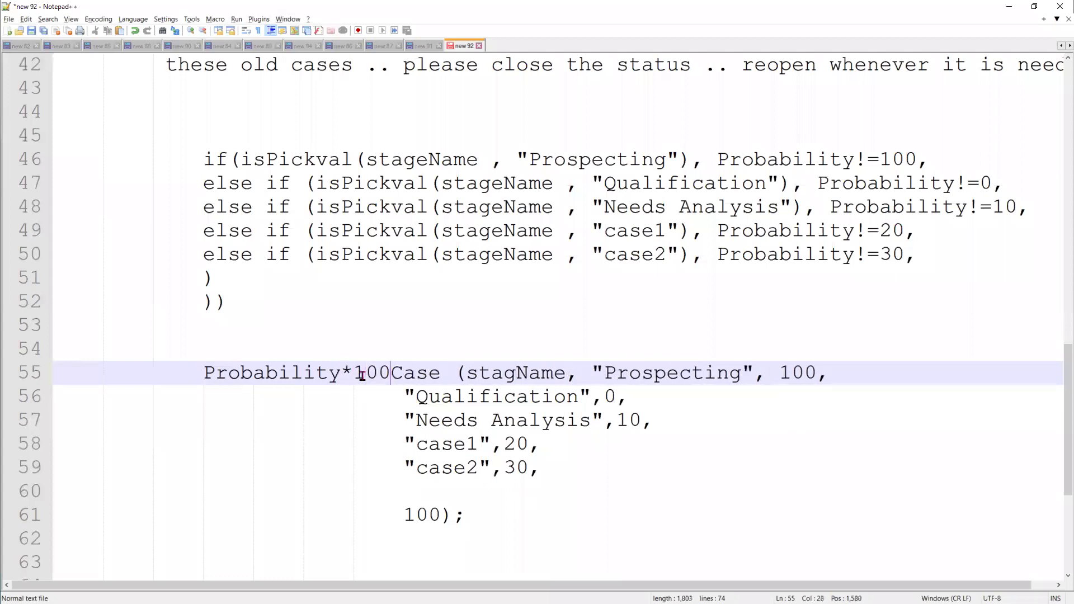
{"action": "type", "text": "!="}
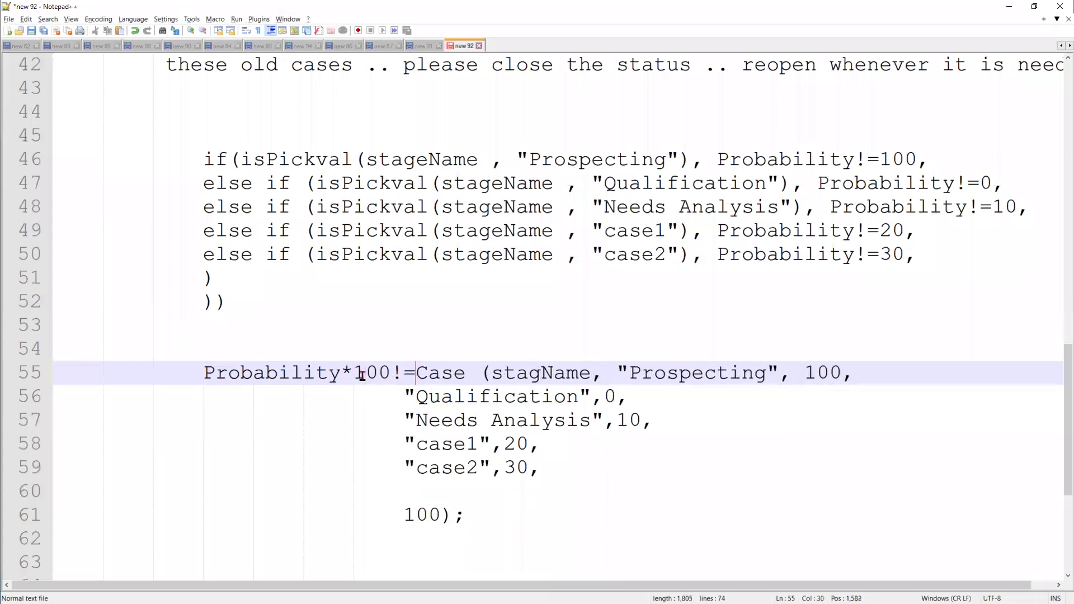
{"action": "key", "text": "Return"}
{"action": "key", "text": "Return"}
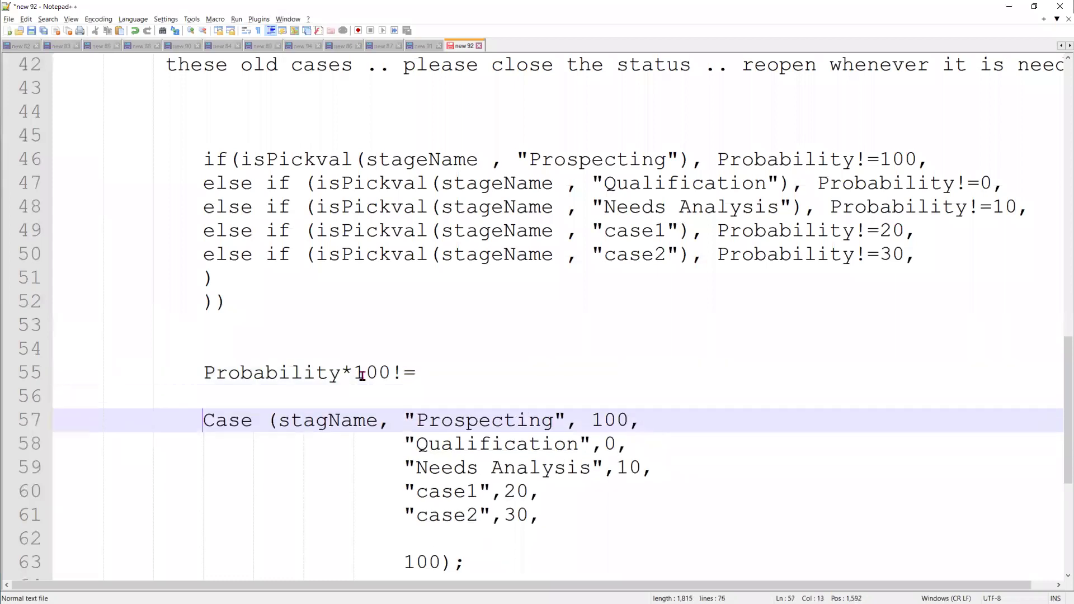
{"action": "scroll", "coordinate": [363, 375], "scroll_direction": "down", "scroll_amount": 2}
{"action": "scroll", "coordinate": [392, 305], "scroll_direction": "up", "scroll_amount": 2}
Compare the old if / else if stage conditions with the new Case stage-value pairs
{"action": "double_click", "coordinate": [234, 429]}
{"action": "left_click_drag", "start_coordinate": [225, 302], "coordinate": [191, 149]}
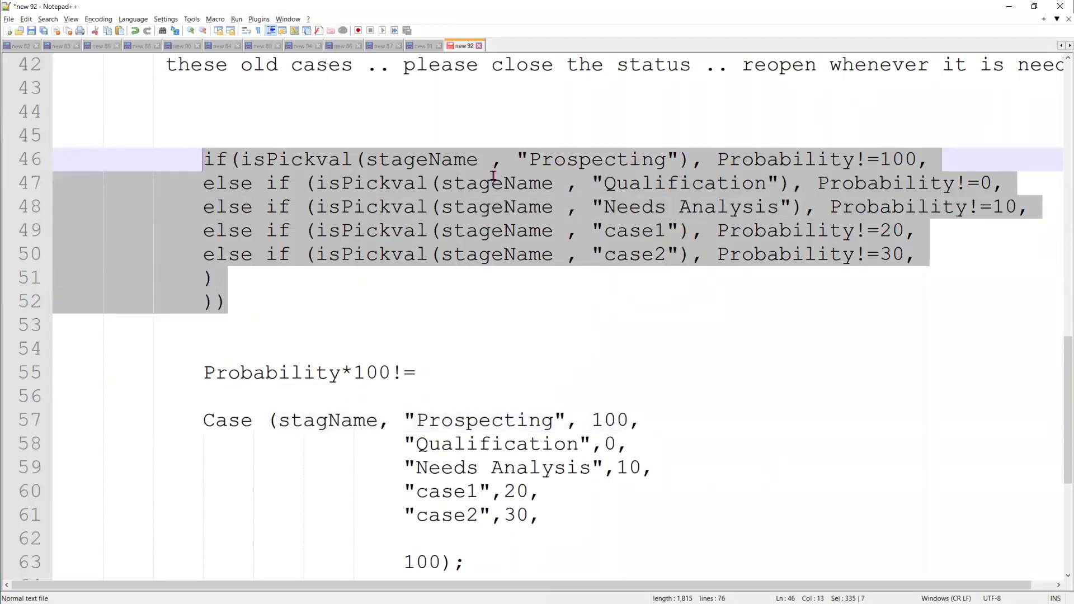
{"action": "double_click", "coordinate": [494, 182]}
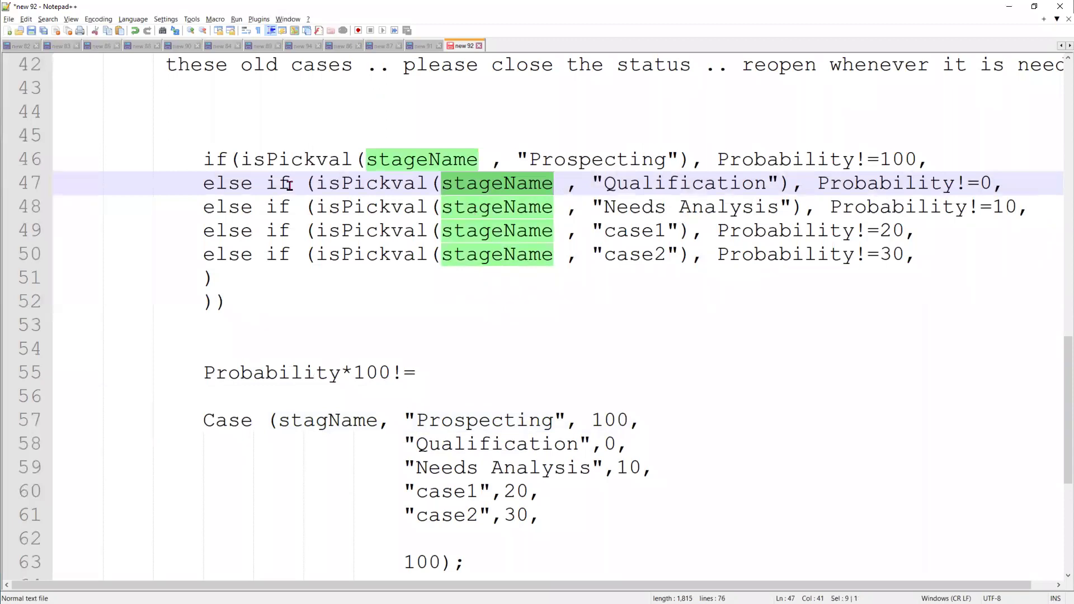
{"action": "double_click", "coordinate": [361, 426]}
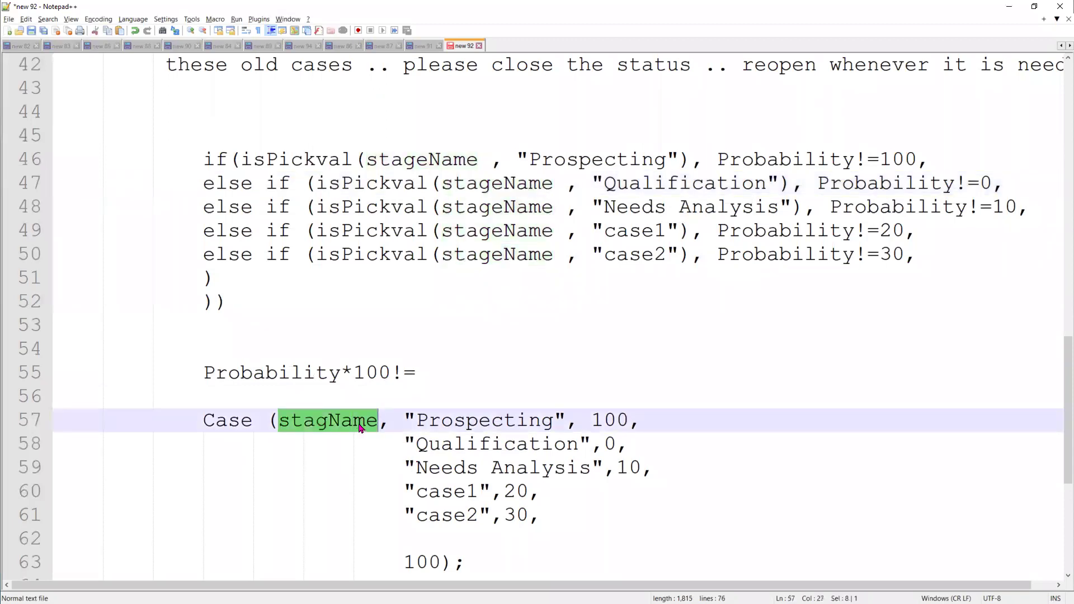
{"action": "left_click_drag", "start_coordinate": [404, 420], "coordinate": [564, 513]}
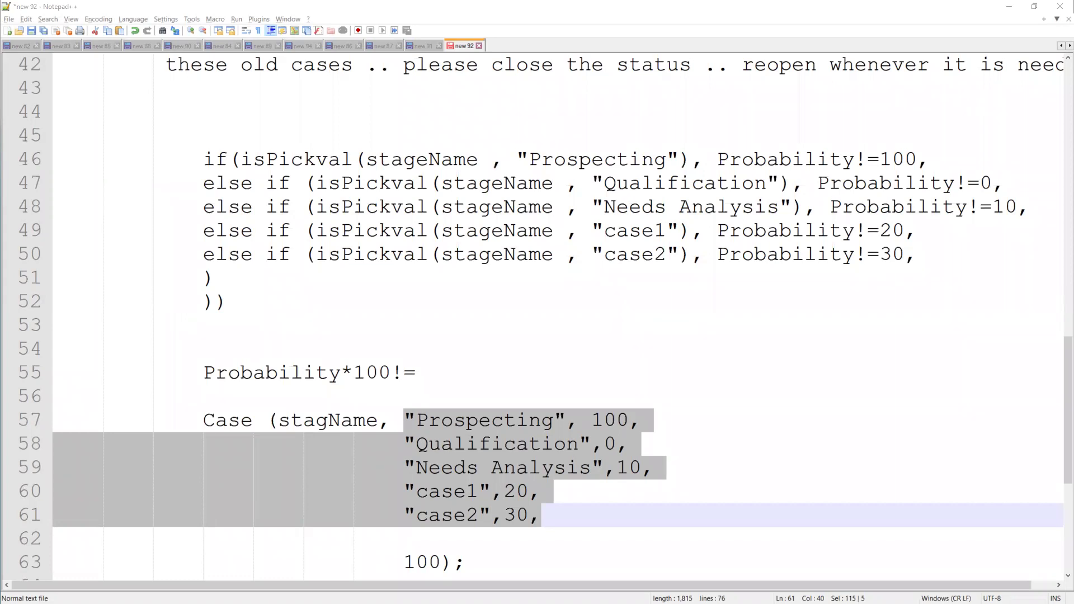
{"action": "scroll", "coordinate": [546, 279], "scroll_direction": "down", "scroll_amount": 2}
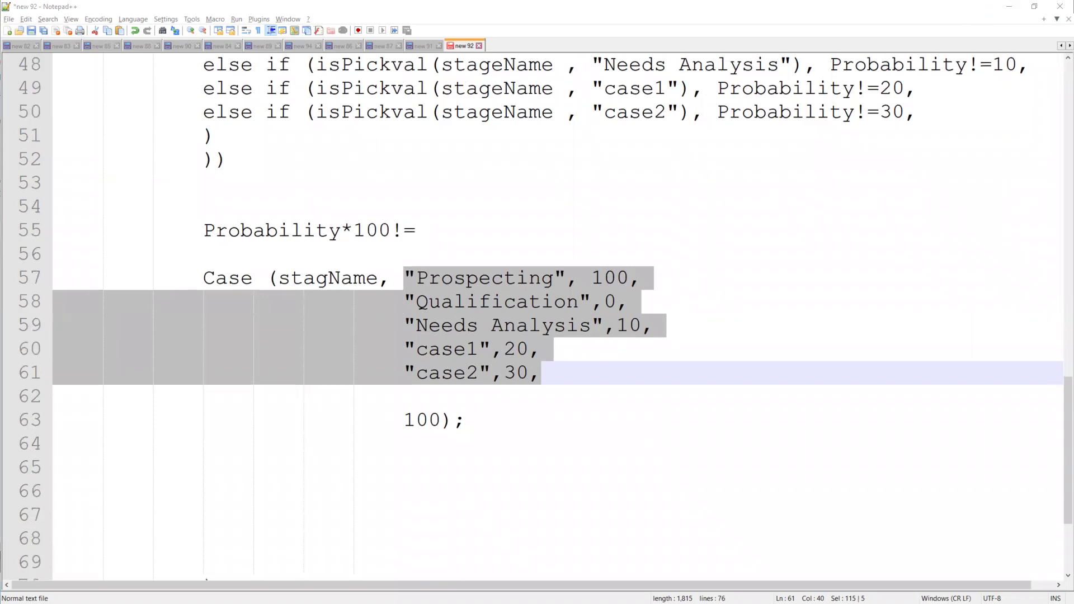
Switch to the Console Apex5 opportunity page in Salesforce
{"action": "key", "text": "alt+Tab"}
{"action": "scroll", "coordinate": [810, 460], "scroll_direction": "down", "scroll_amount": 1}
{"action": "left_click_drag", "start_coordinate": [817, 377], "coordinate": [765, 375]}
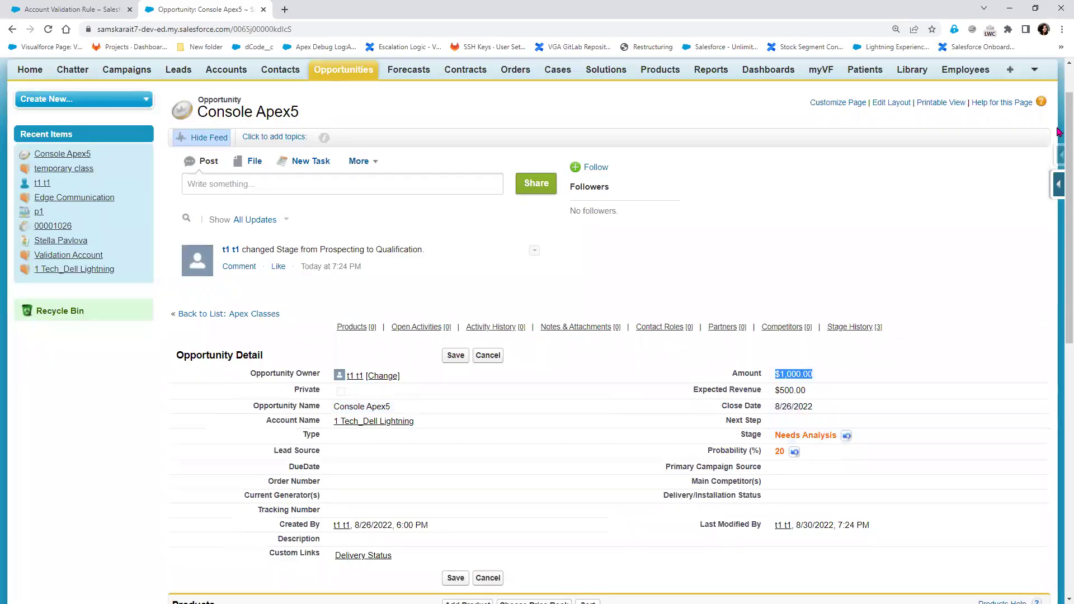
Open the Opportunity Fields list in a new tab alongside the Console Apex5 opportunity
{"action": "left_click", "coordinate": [1060, 187]}
{"action": "left_click", "coordinate": [940, 209]}
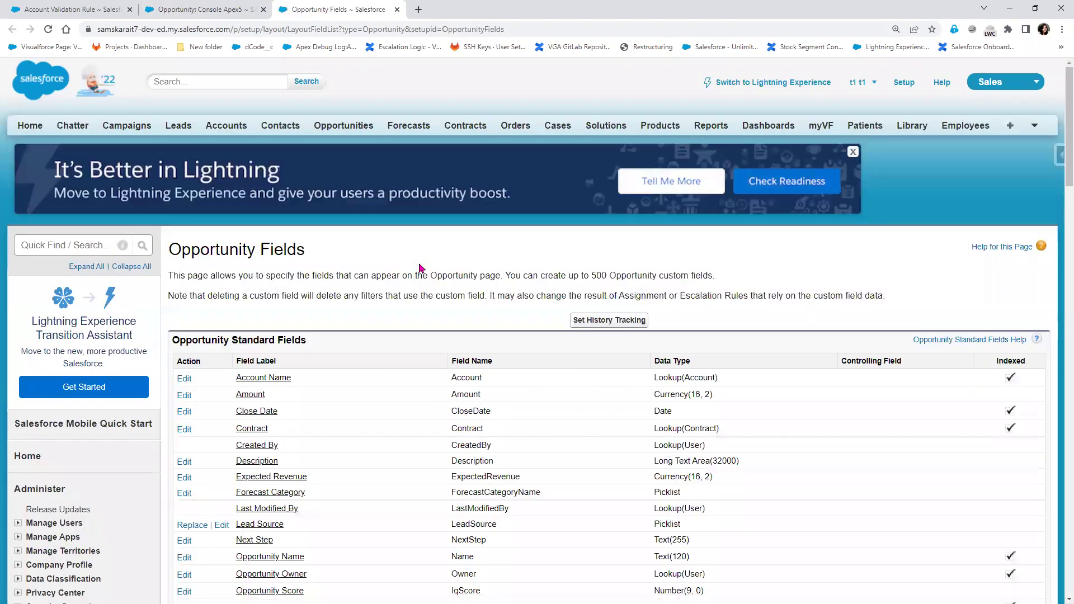
{"action": "left_click", "coordinate": [226, 9]}
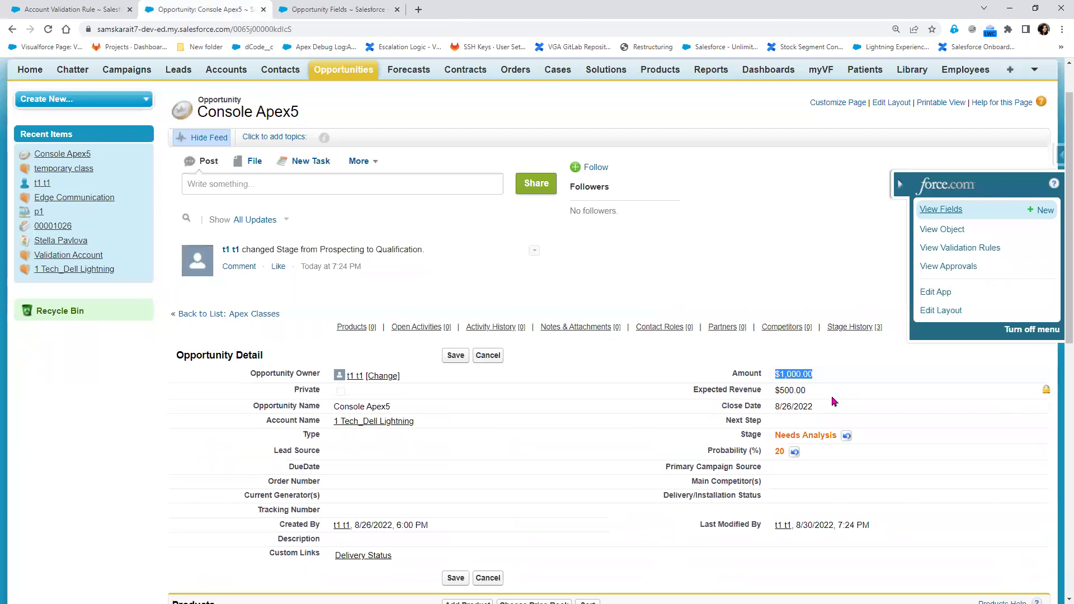
{"action": "left_click", "coordinate": [803, 437]}
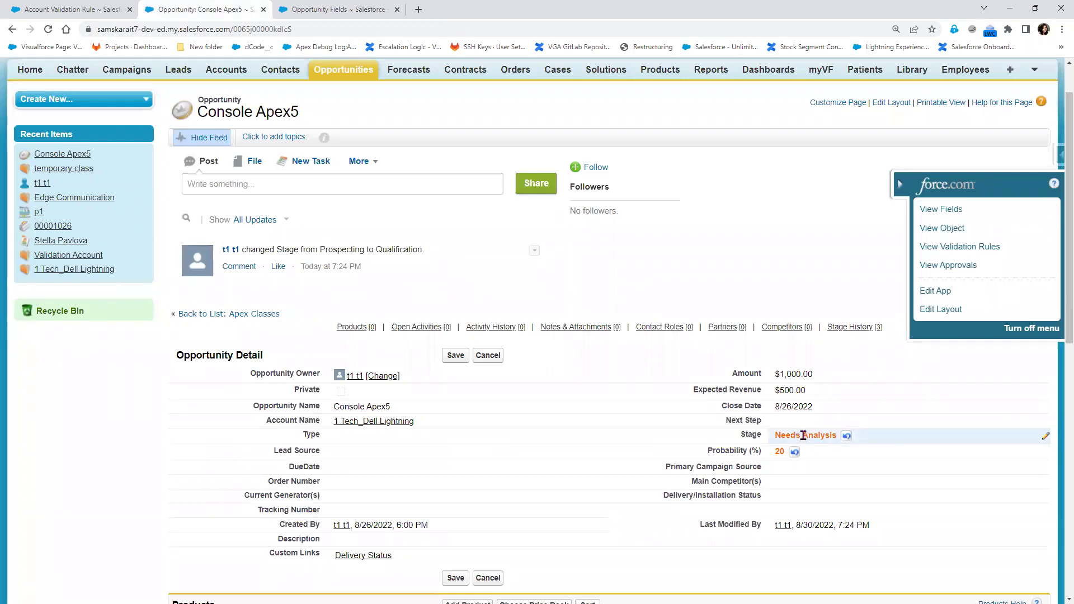
{"action": "left_click", "coordinate": [348, 13]}
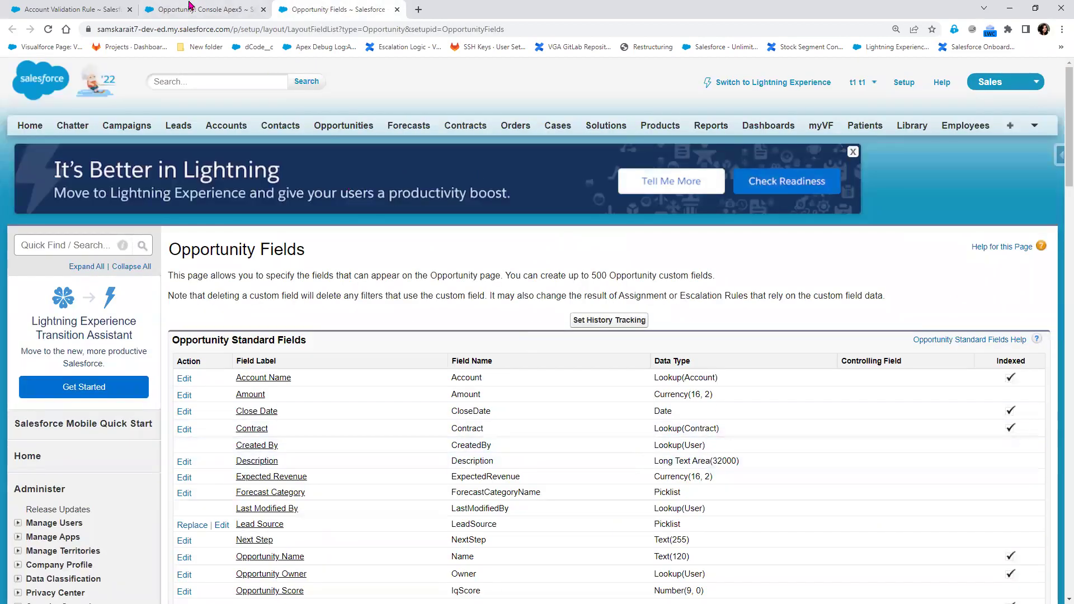
{"action": "left_click", "coordinate": [190, 6]}
Create a new Opportunity validation rule with error condition Amount <1000
{"action": "left_click", "coordinate": [968, 243]}
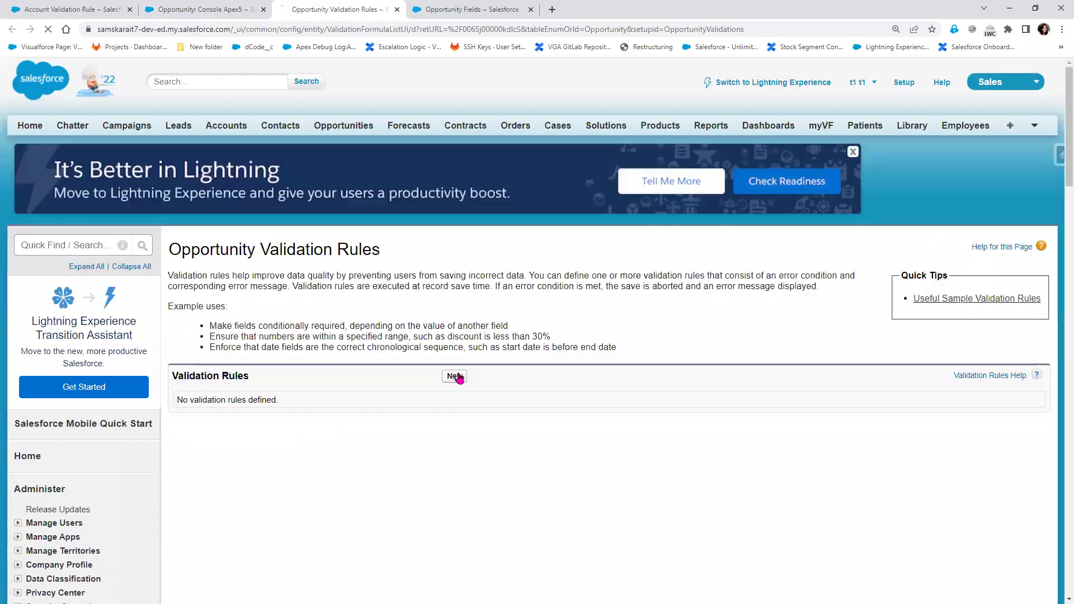
{"action": "left_click", "coordinate": [455, 376]}
{"action": "scroll", "coordinate": [301, 296], "scroll_direction": "down", "scroll_amount": 5}
{"action": "left_click", "coordinate": [301, 297]}
{"action": "left_click", "coordinate": [204, 222]}
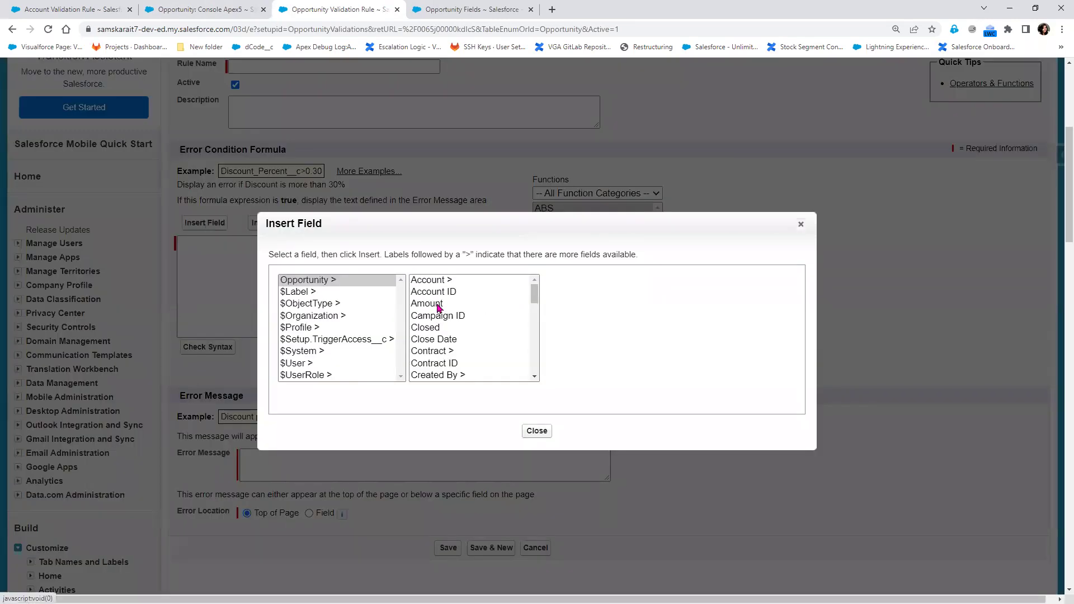
{"action": "left_click", "coordinate": [438, 306]}
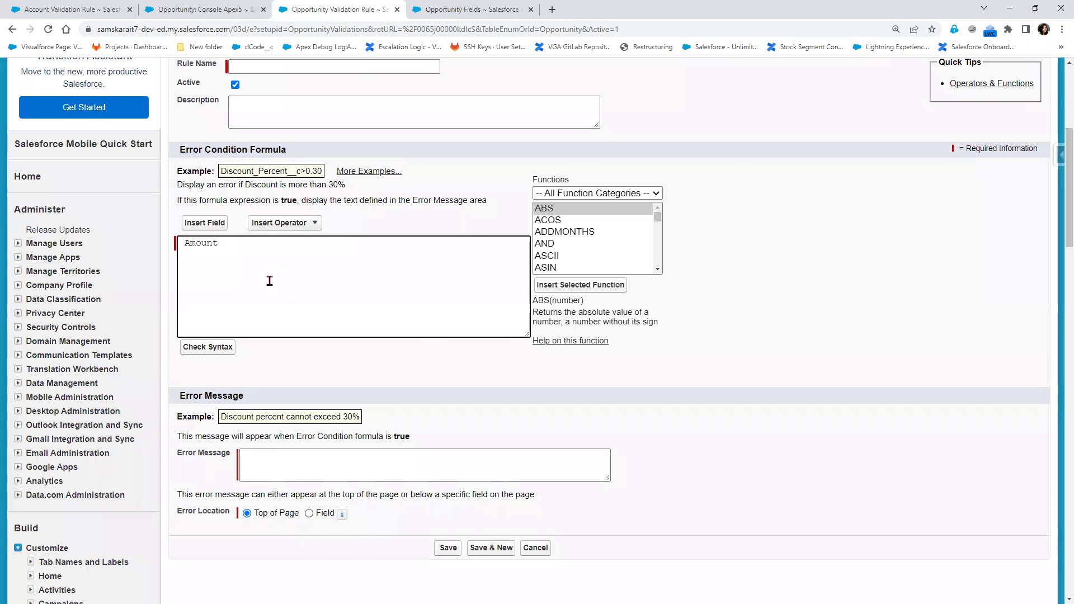
{"action": "type", "text": "000"}
{"action": "scroll", "coordinate": [605, 230], "scroll_direction": "down", "scroll_amount": 2}
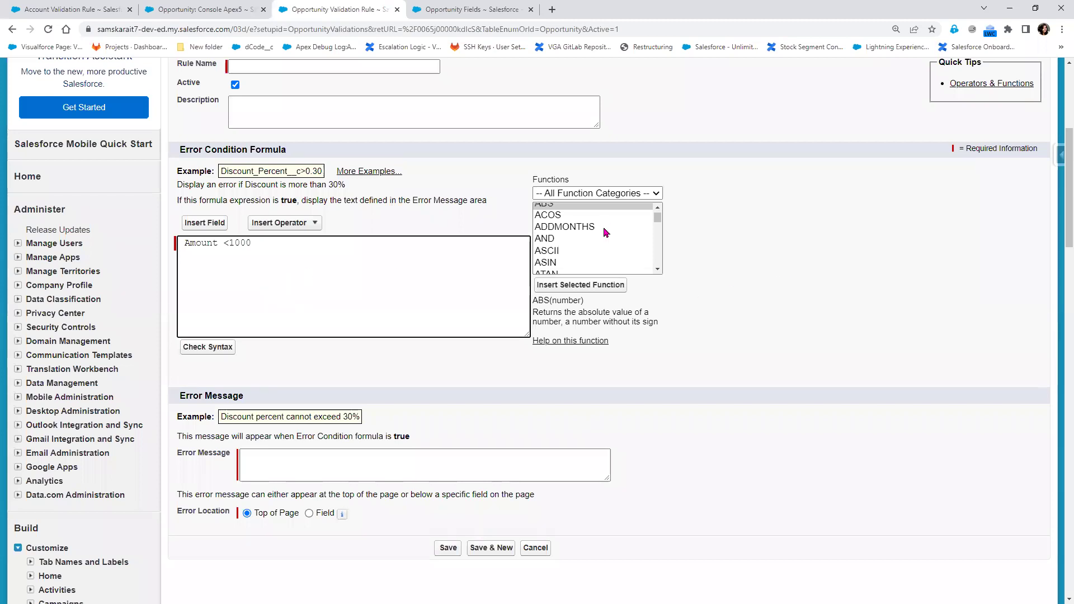
Open Console Apex5's Stage editor to view the available stage picklist values
{"action": "left_click", "coordinate": [172, 11]}
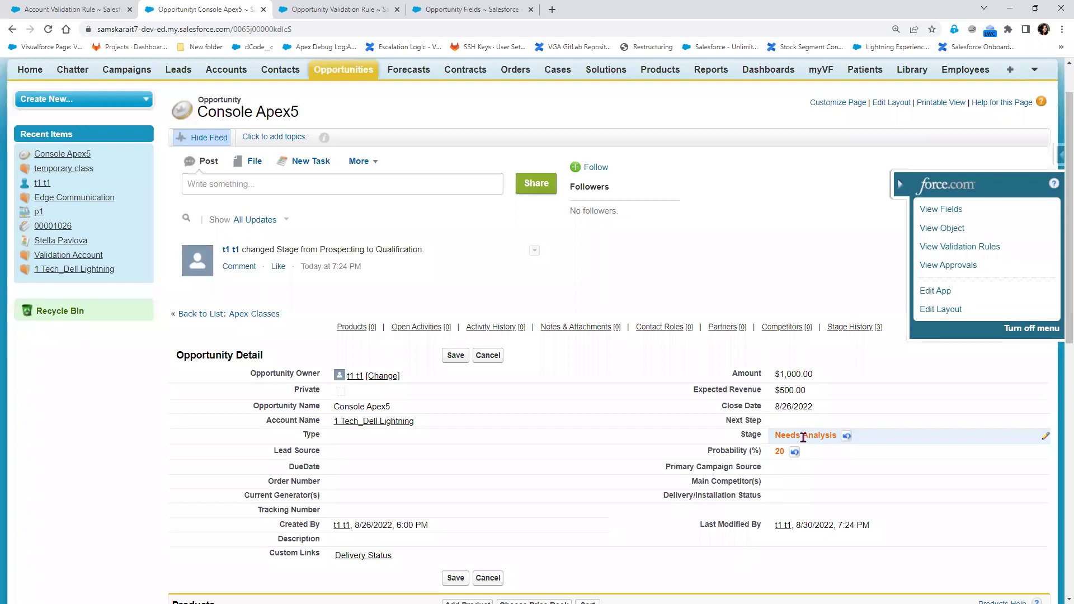
{"action": "double_click", "coordinate": [803, 437]}
{"action": "left_click", "coordinate": [574, 211]}
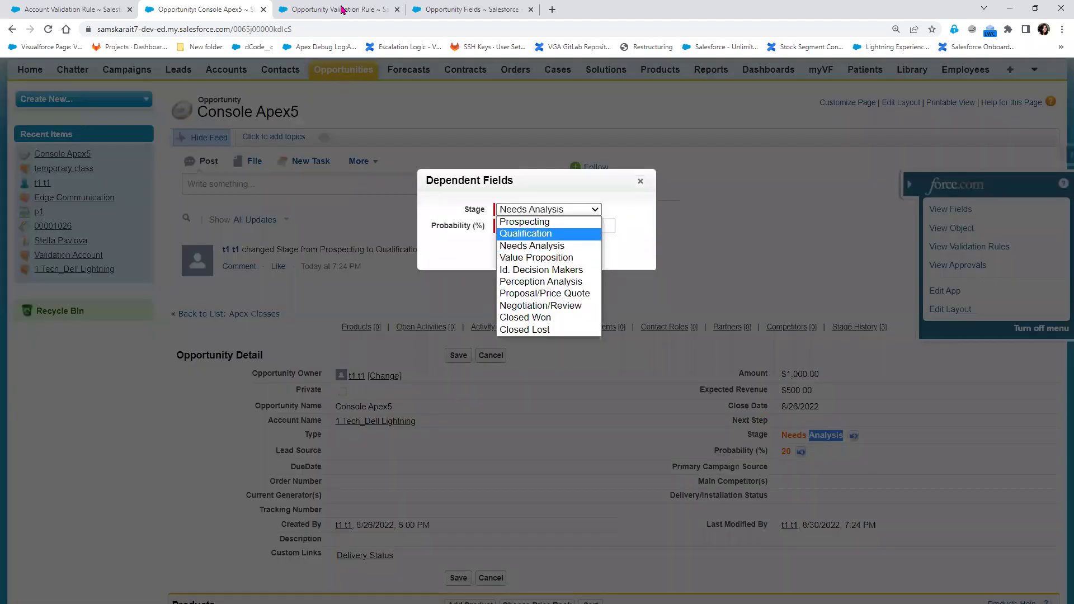
Extend the formula with CASE(StageName, ...) returning 1 for Prospecting, Qualification, Need Analaysis, compared =1
{"action": "left_click", "coordinate": [801, 282]}
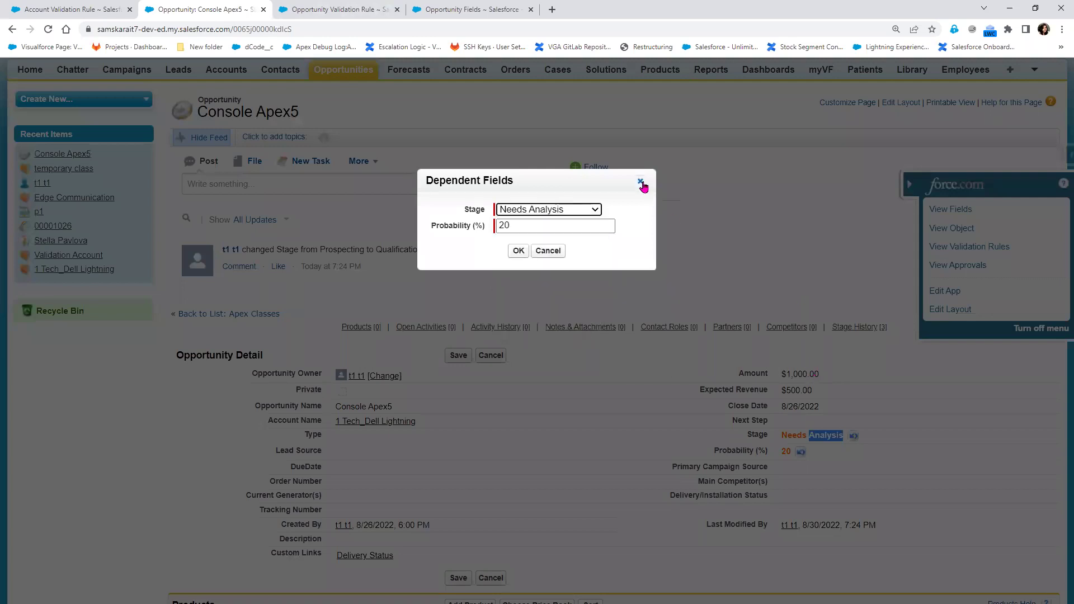
{"action": "left_click", "coordinate": [640, 181]}
{"action": "left_click", "coordinate": [337, 9]}
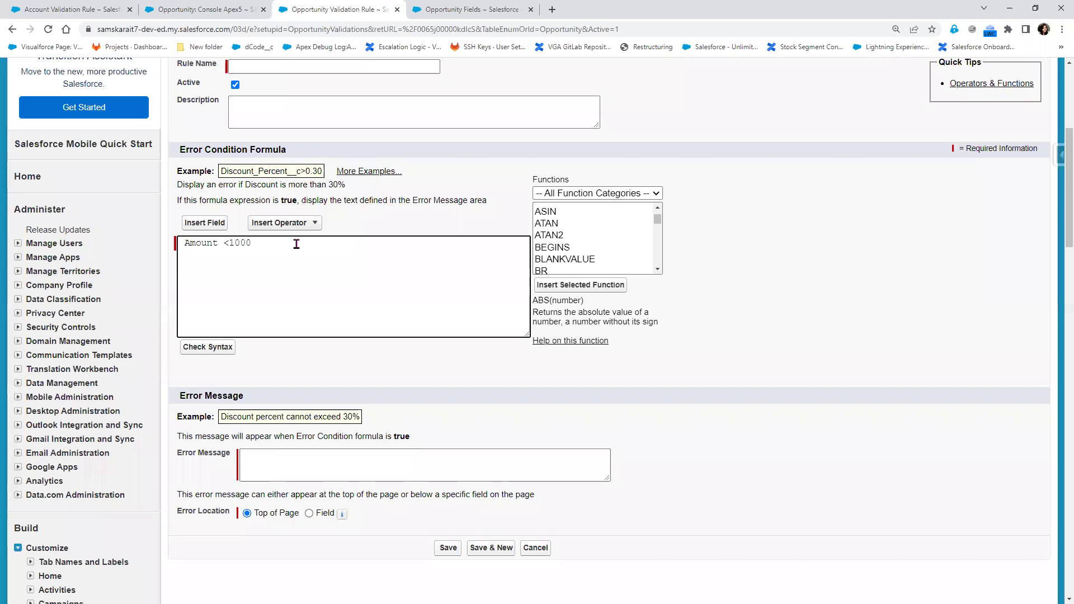
{"action": "type", "text": ", "}
{"action": "type", "text": "CASE("}
{"action": "type", "text": "StageName,"}
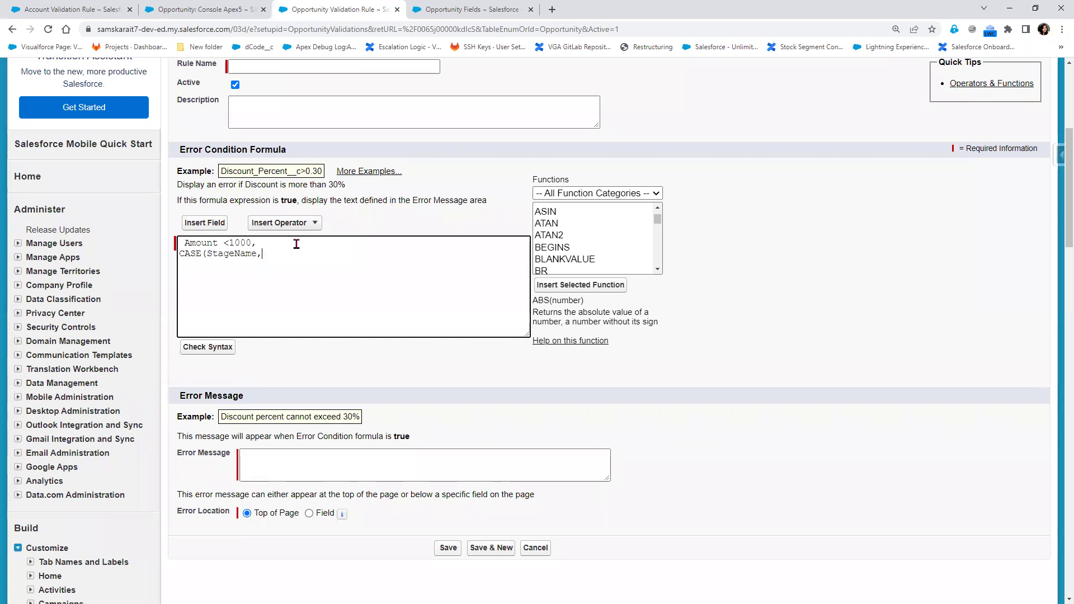
{"action": "key", "text": "Return"}
{"action": "type", "text": "Prospecting"}
{"action": "type", "text": ",1,"}
{"action": "key", "text": "Return"}
{"action": "type", "text": "\"Qualifi"}
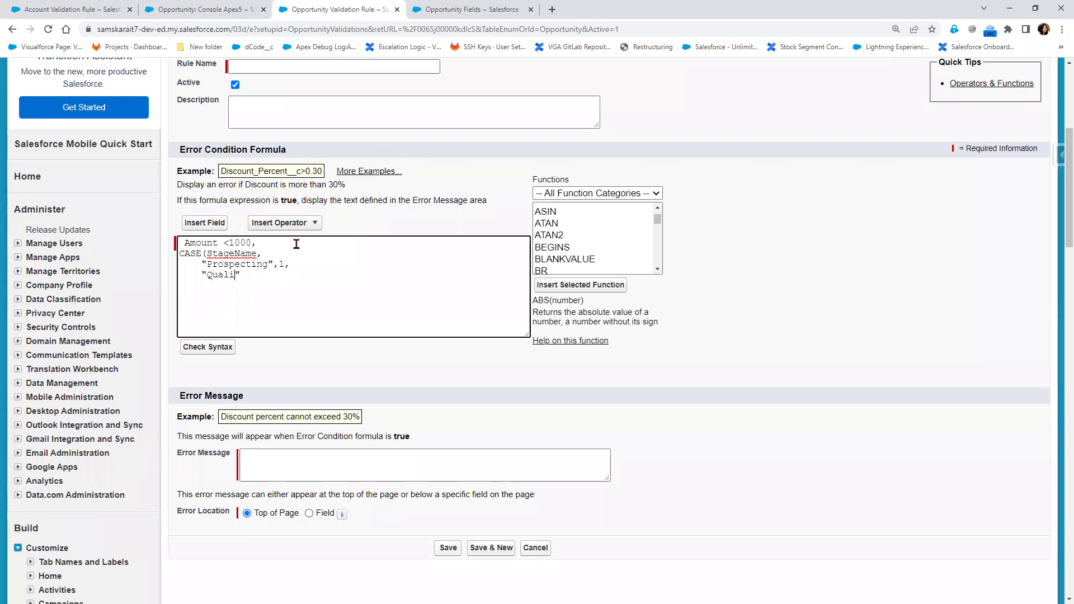
{"action": "type", "text": "cation"}
{"action": "key", "text": "BackSpace"}
{"action": "key", "text": "Right"}
{"action": "type", "text": "Need Ana"}
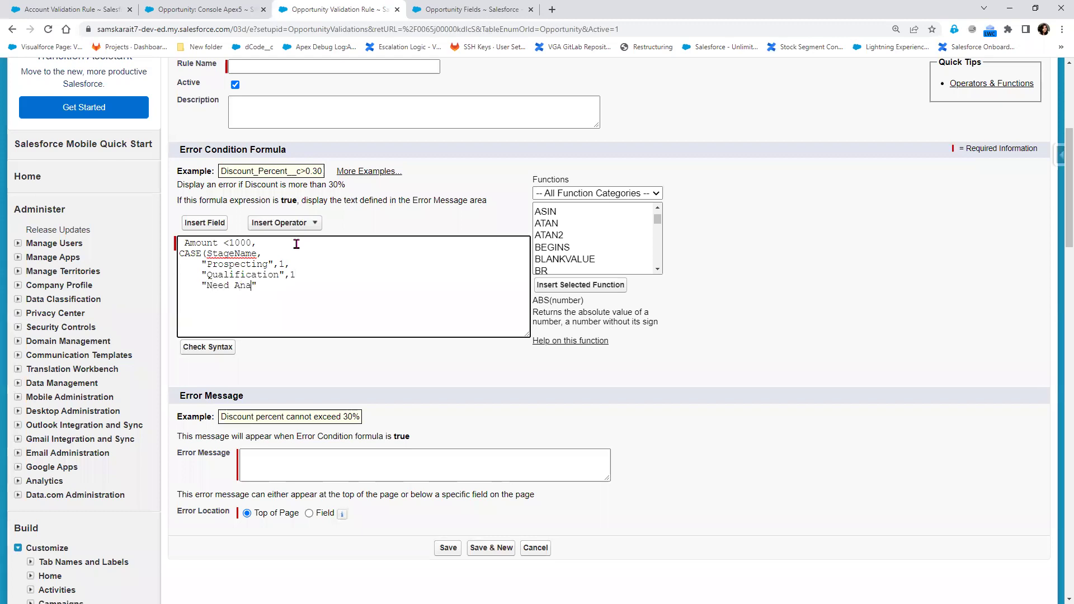
{"action": "type", "text": "laysis"}
{"action": "key", "text": "Right"}
{"action": "key", "text": "Return"}
{"action": "type", "text": "0)=1"}
Name the validation rule check_the_Amount
{"action": "scroll", "coordinate": [316, 224], "scroll_direction": "up", "scroll_amount": 3}
{"action": "left_click", "coordinate": [278, 234]}
{"action": "type", "text": "ch"}
{"action": "type", "text": "eck th"}
{"action": "type", "text": "e Ac"}
{"action": "key", "text": "BackSpace"}
{"action": "type", "text": "mount"}
{"action": "left_click", "coordinate": [302, 283]}
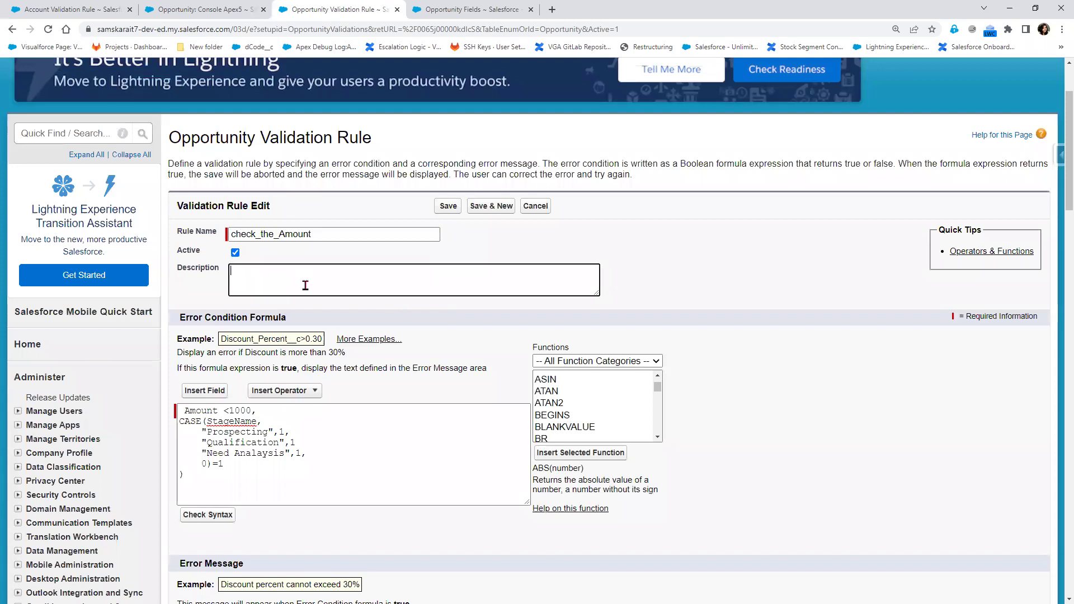
{"action": "scroll", "coordinate": [265, 428], "scroll_direction": "down", "scroll_amount": 5}
Enter the error message 'Amount should be greater than $1000'
{"action": "scroll", "coordinate": [266, 428], "scroll_direction": "down", "scroll_amount": 4}
{"action": "left_click", "coordinate": [291, 120]}
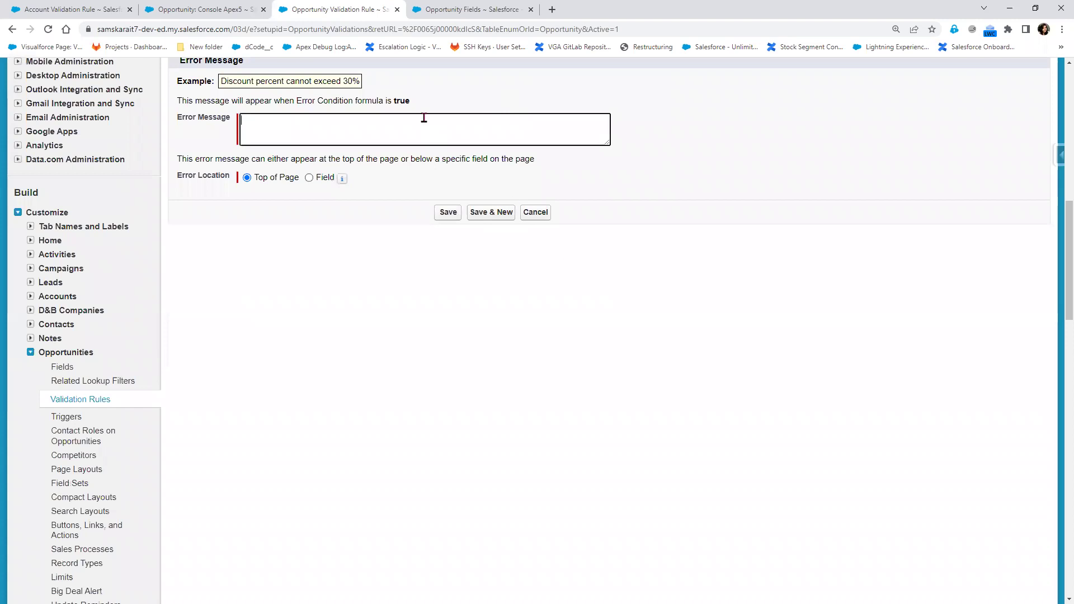
{"action": "type", "text": "Amount should e"}
{"action": "type", "text": " greated"}
{"action": "type", "text": " than $1000"}
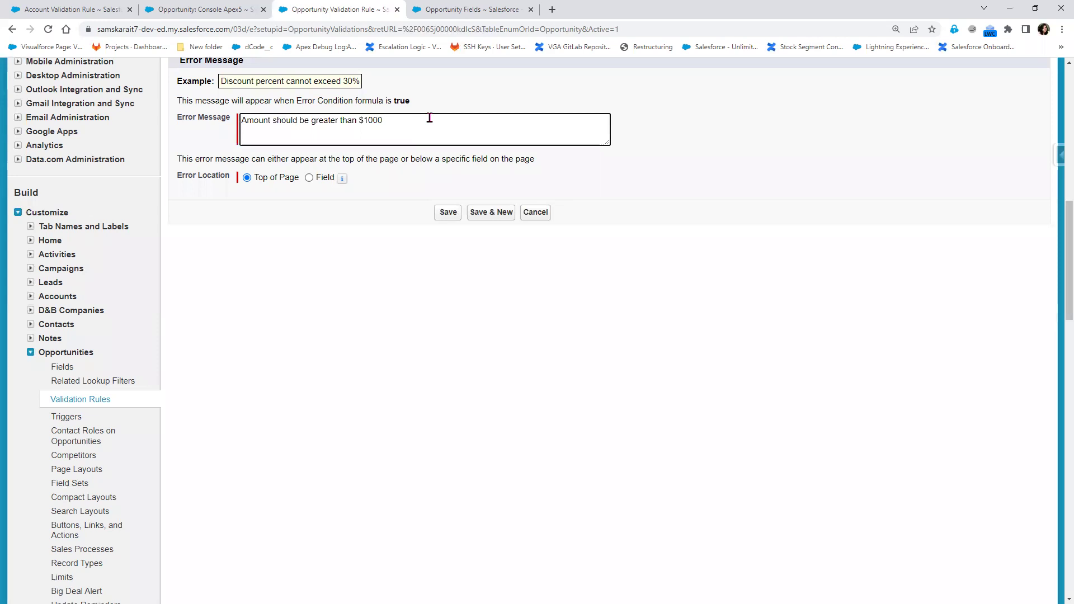
Show the error at the Amount field and save the rule, which reports Invalid Data
{"action": "left_click", "coordinate": [314, 181]}
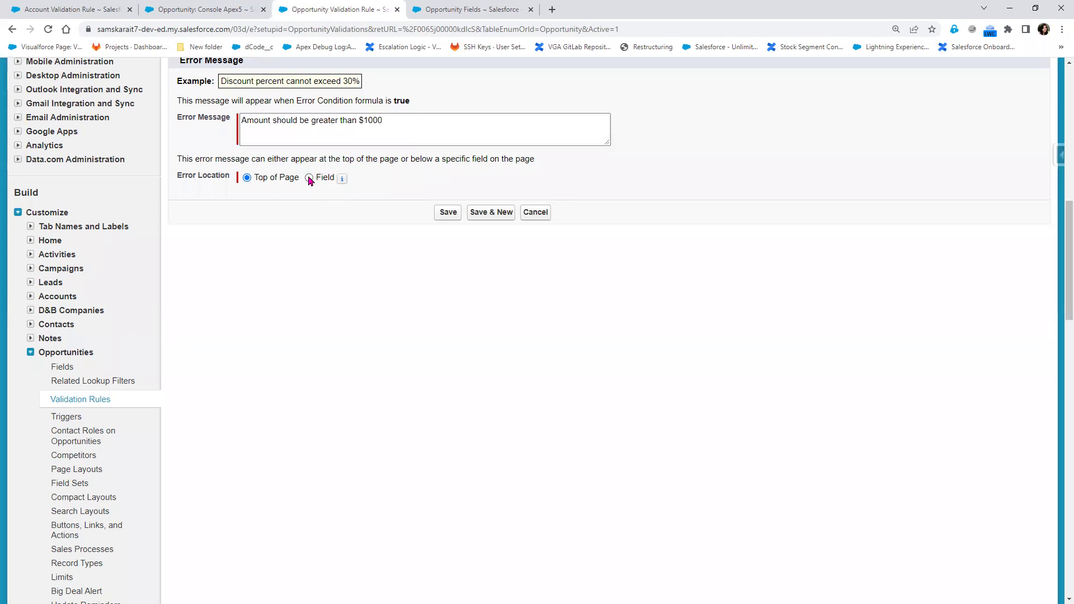
{"action": "left_click", "coordinate": [309, 178]}
{"action": "left_click", "coordinate": [397, 179]}
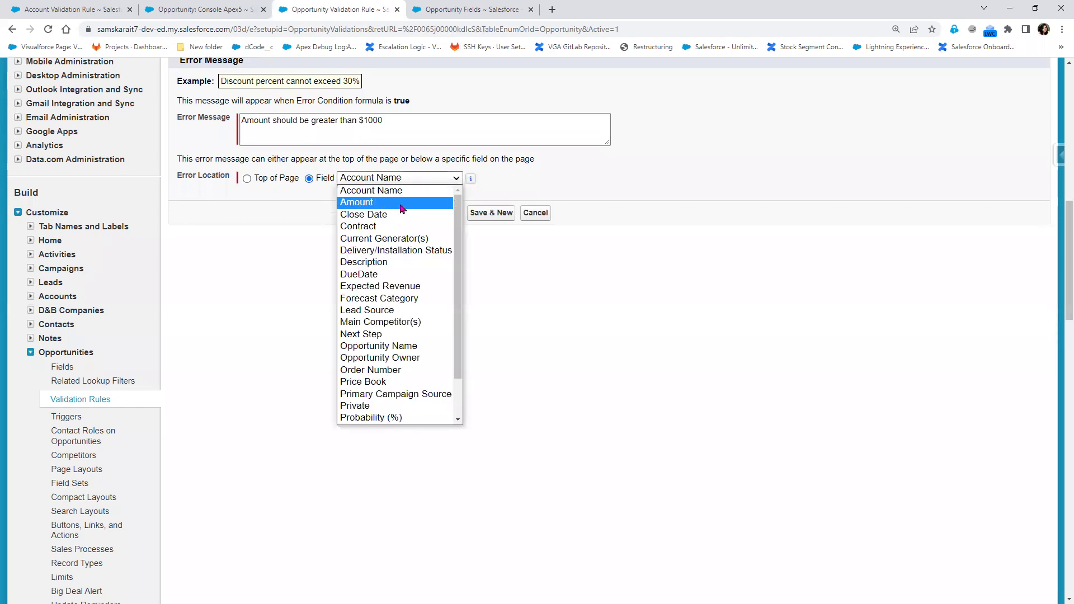
{"action": "left_click", "coordinate": [403, 203]}
{"action": "left_click", "coordinate": [449, 213]}
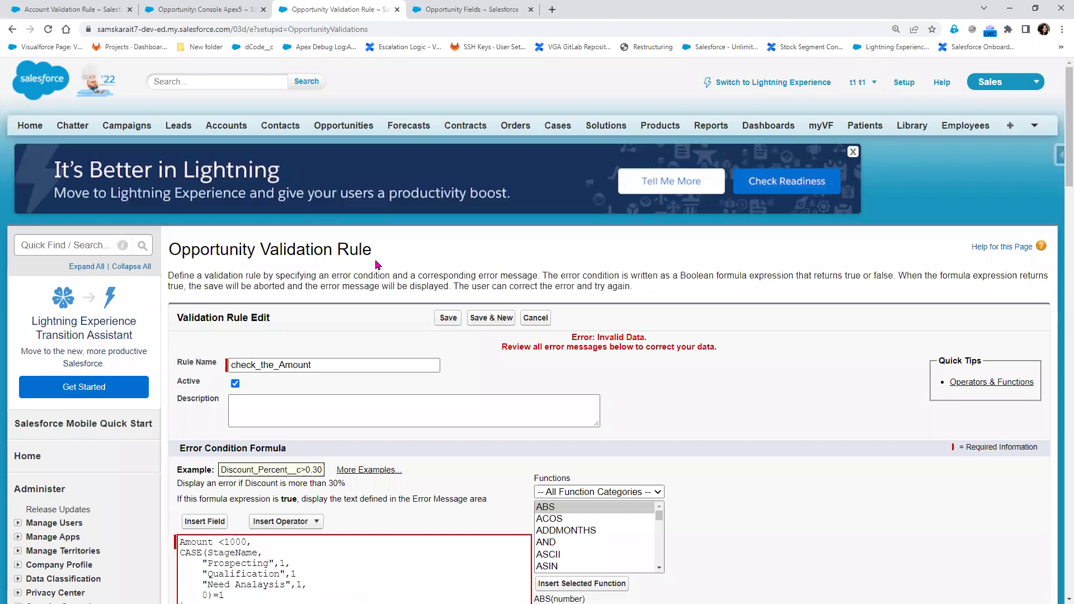
Check syntax, wrap the formula in AND(, and recheck, revealing an extra closing parenthesis
{"action": "scroll", "coordinate": [360, 348], "scroll_direction": "down", "scroll_amount": 3}
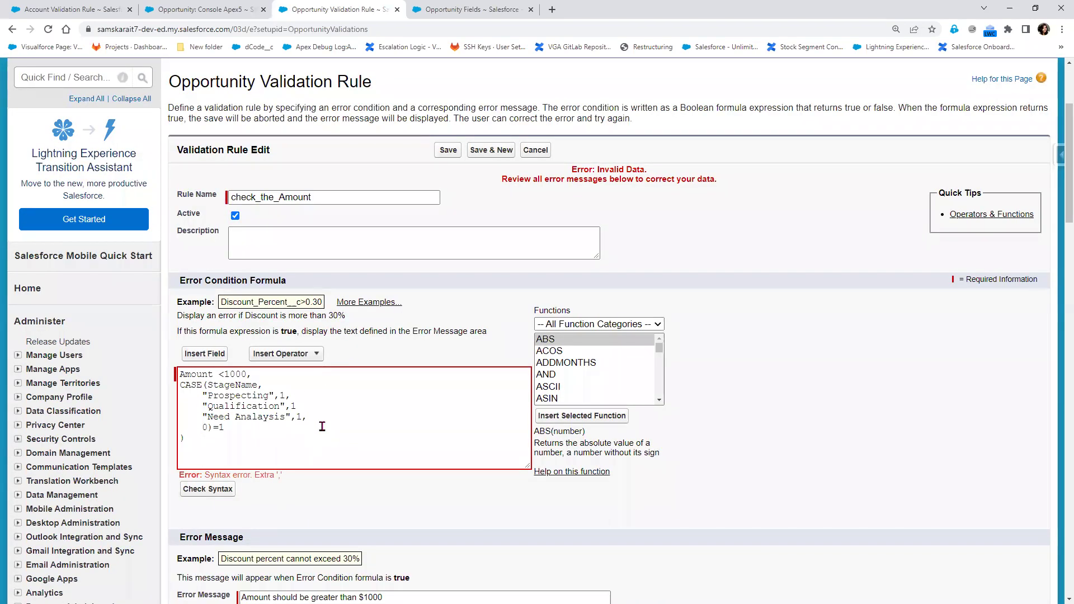
{"action": "left_click", "coordinate": [315, 404]}
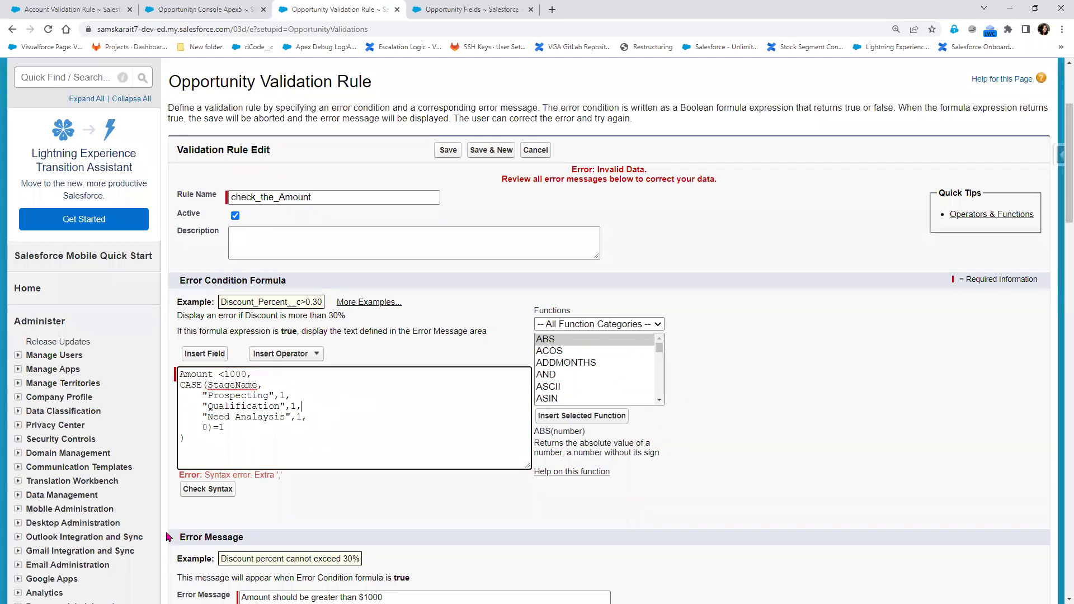
{"action": "left_click", "coordinate": [211, 491]}
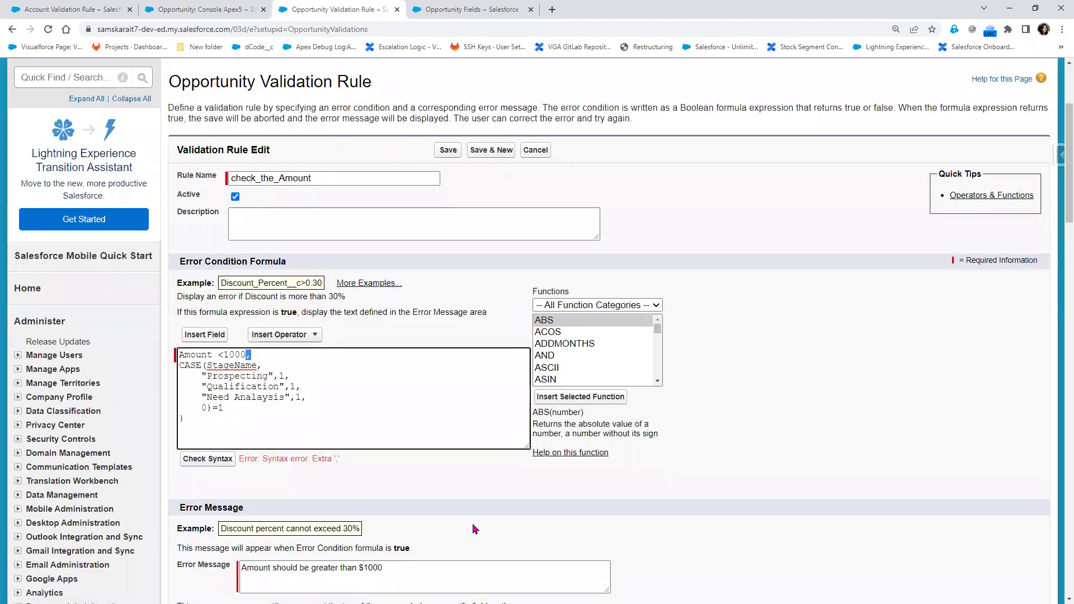
{"action": "left_click", "coordinate": [183, 355]}
{"action": "type", "text": "AND("}
{"action": "left_click", "coordinate": [197, 460]}
{"action": "left_click", "coordinate": [206, 429]}
Copy the rule's AND/CASE formula and paste it below the existing Notepad++ notes
{"action": "left_click_drag", "start_coordinate": [206, 429], "coordinate": [124, 319]}
{"action": "right_click", "coordinate": [250, 371]}
{"action": "left_click", "coordinate": [291, 417]}
{"action": "key", "text": "alt+Tab"}
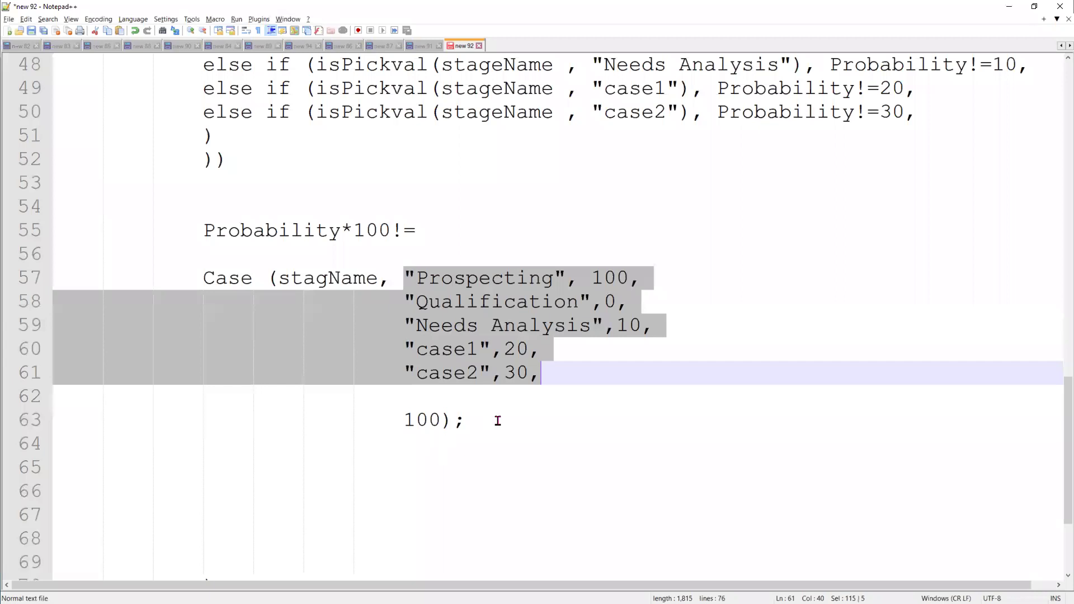
{"action": "left_click", "coordinate": [497, 420]}
{"action": "key", "text": "Return"}
{"action": "key", "text": "Return"}
{"action": "key", "text": "Return"}
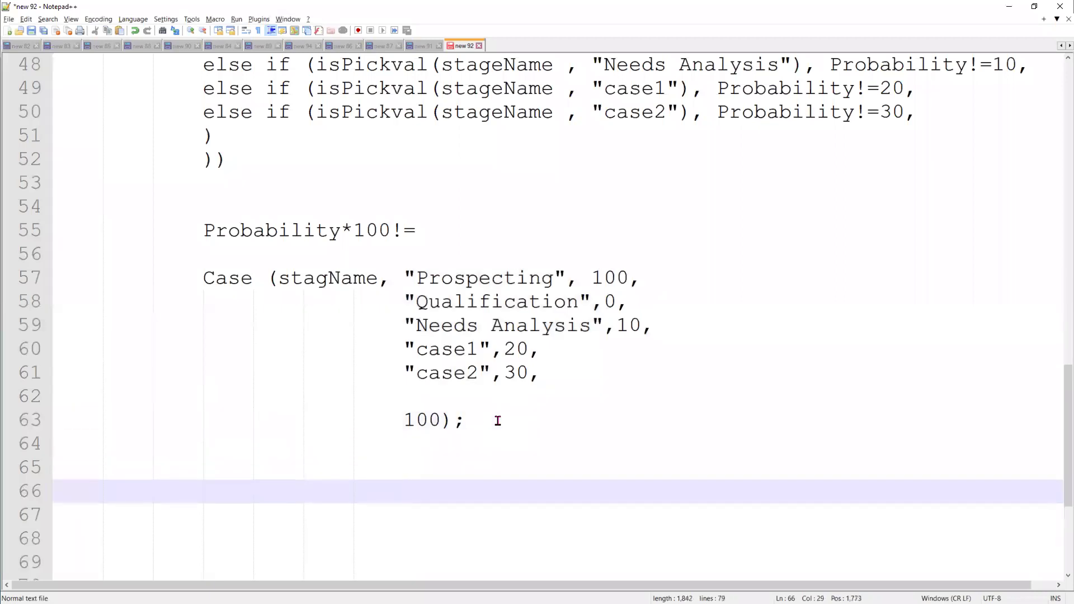
{"action": "key", "text": "ctrl+v"}
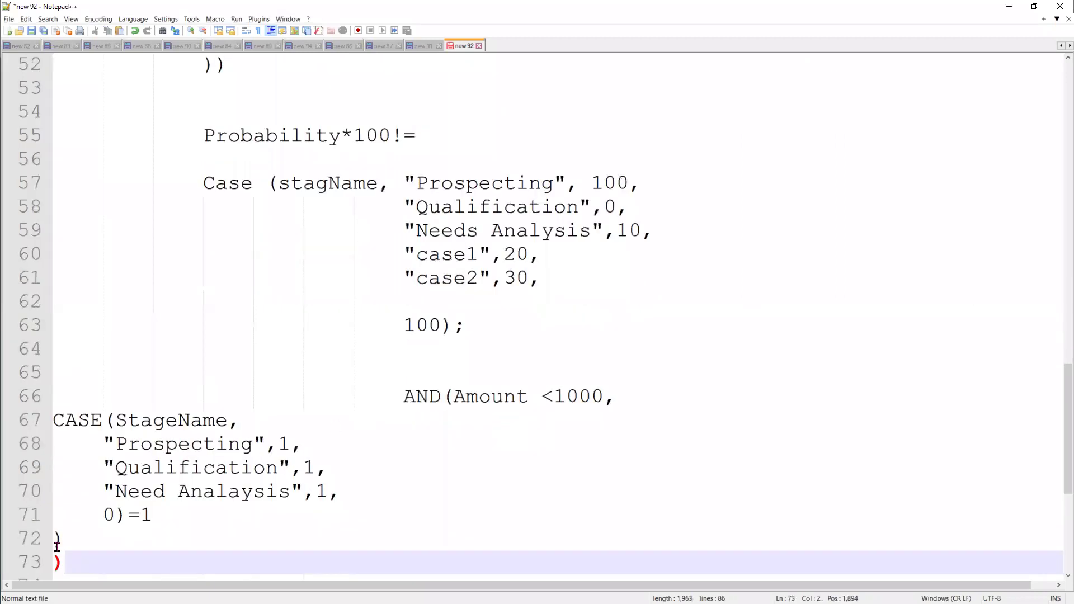
Delete the extra closing parenthesis, checking which brackets the remaining ones close
{"action": "key", "text": "BackSpace"}
{"action": "left_click", "coordinate": [59, 532]}
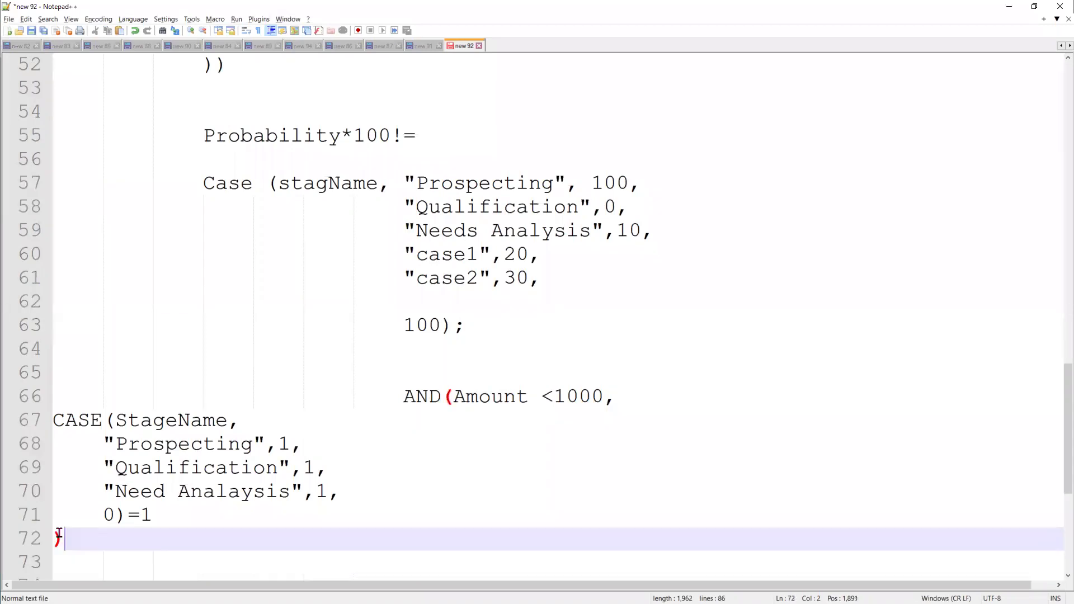
{"action": "scroll", "coordinate": [163, 524], "scroll_direction": "down", "scroll_amount": 1}
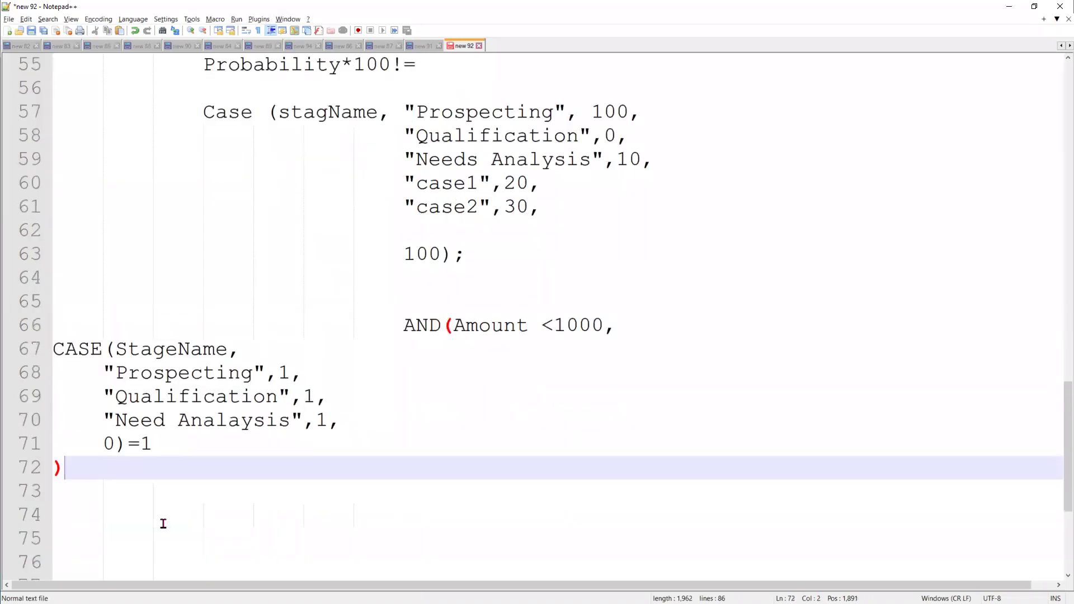
{"action": "left_click", "coordinate": [451, 324]}
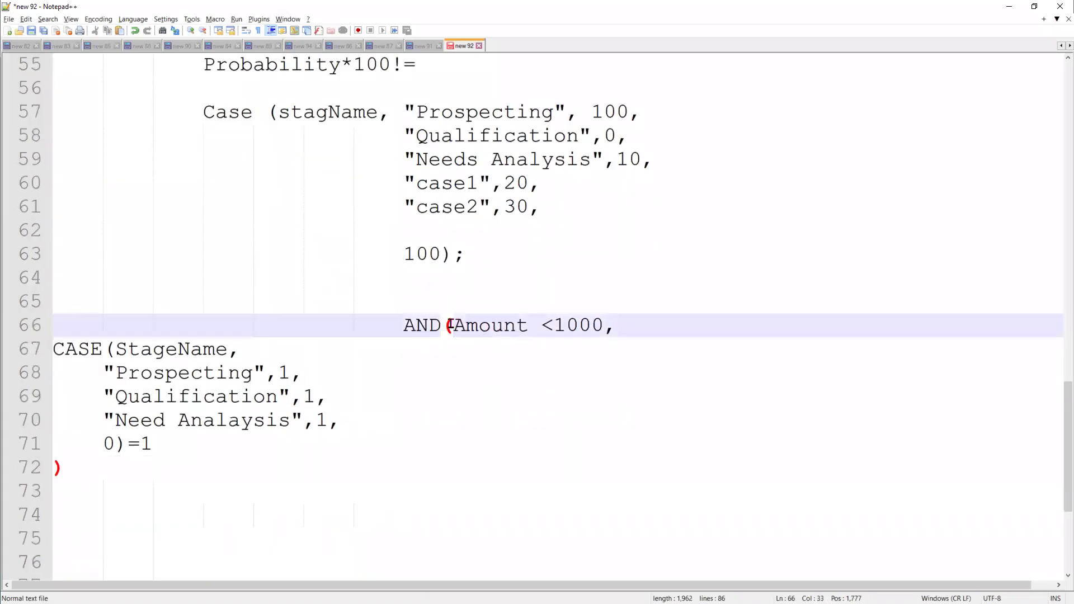
Tab-indent the Prospecting, Qualification, Need Analaysis and 0)=1 lines, then paste the formula back into the rule
{"action": "left_click", "coordinate": [246, 349]}
{"action": "double_click", "coordinate": [158, 350]}
{"action": "left_click", "coordinate": [104, 371]}
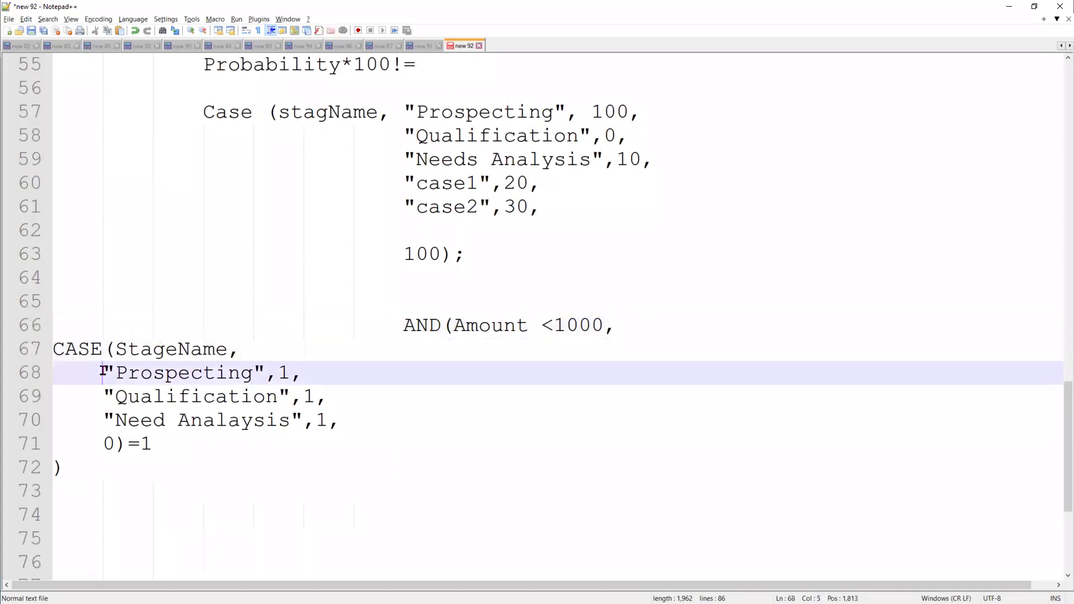
{"action": "key", "text": "Tab"}
{"action": "key", "text": "Tab"}
{"action": "key", "text": "Tab"}
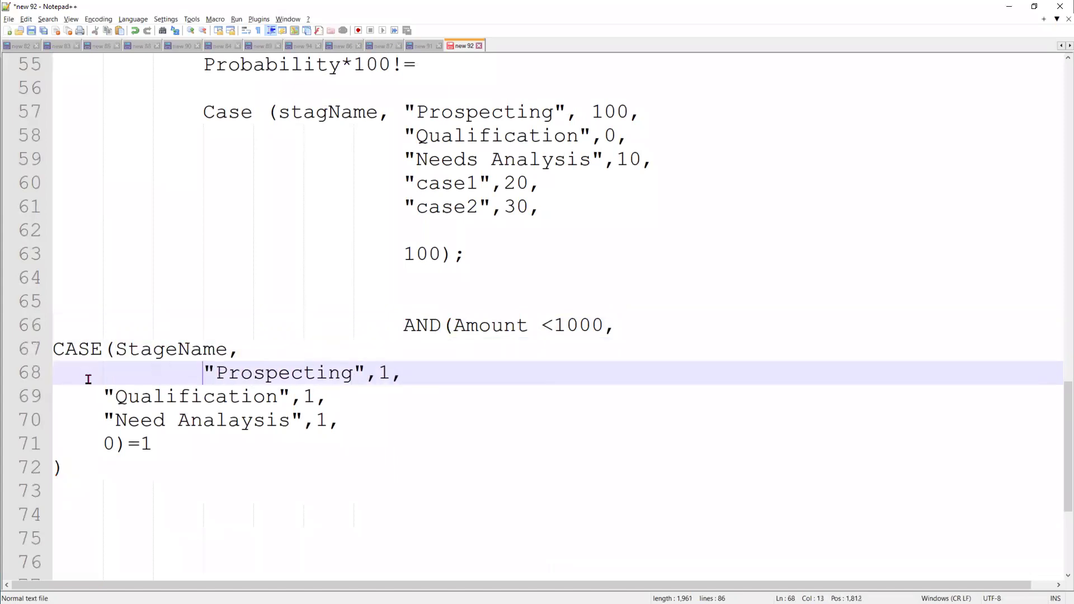
{"action": "left_click", "coordinate": [100, 398]}
{"action": "key", "text": "Tab"}
{"action": "key", "text": "Tab"}
{"action": "key", "text": "Tab"}
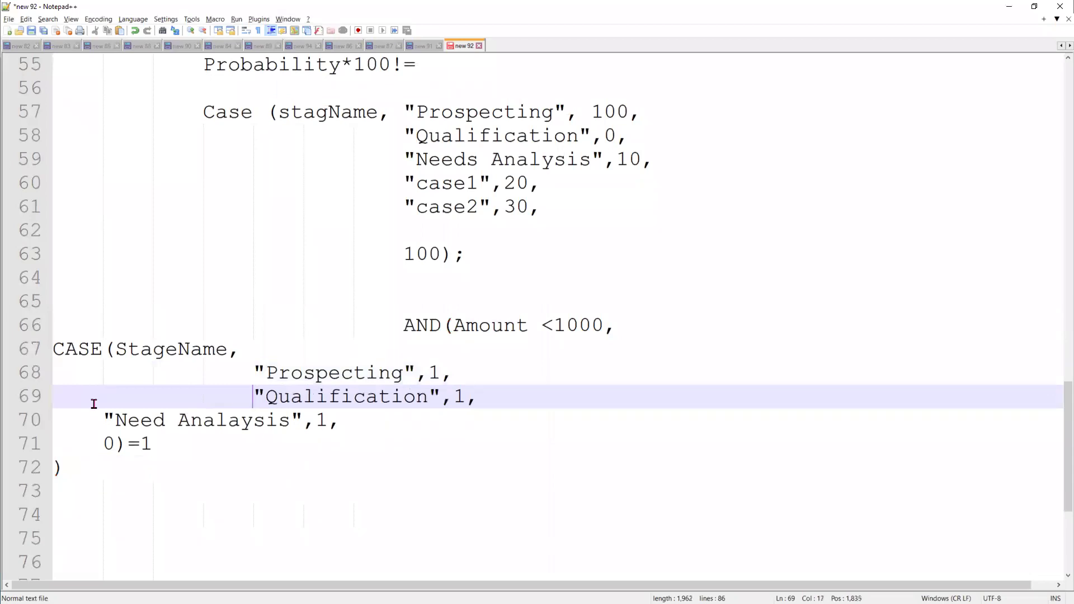
{"action": "left_click", "coordinate": [96, 415]}
{"action": "key", "text": "Tab"}
{"action": "key", "text": "Tab"}
{"action": "key", "text": "Tab"}
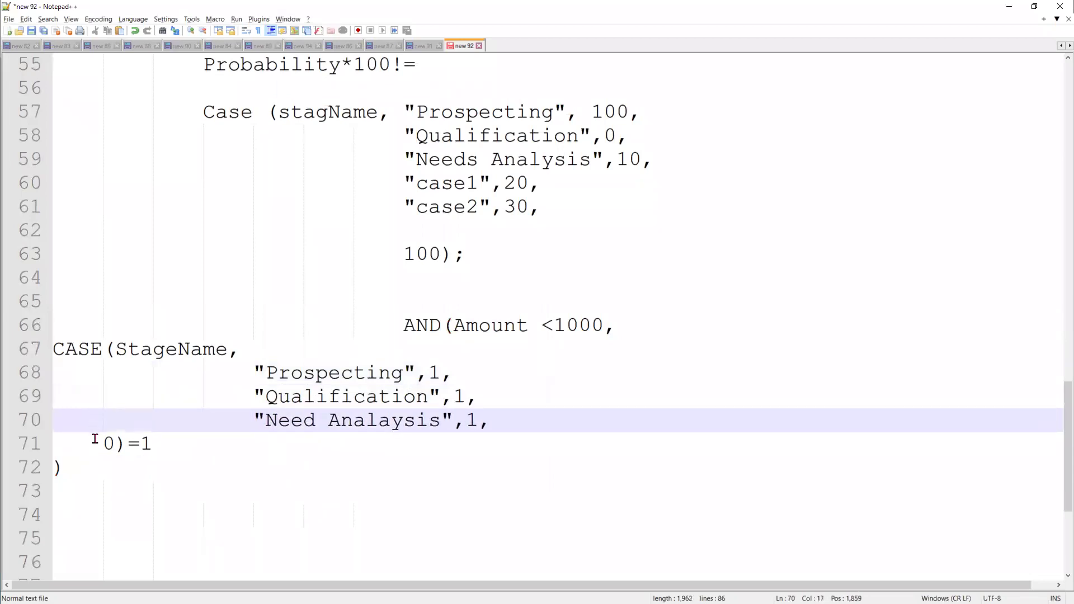
{"action": "left_click", "coordinate": [95, 439]}
{"action": "key", "text": "Tab"}
{"action": "key", "text": "Tab"}
{"action": "key", "text": "Tab"}
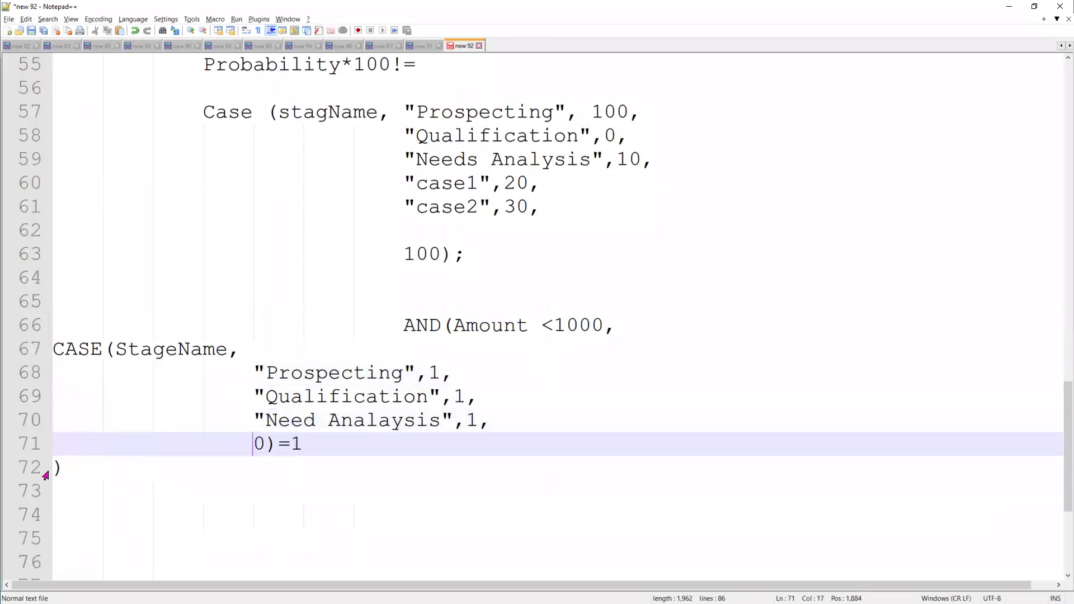
{"action": "left_click", "coordinate": [1012, 11]}
{"action": "key", "text": "ctrl+v"}
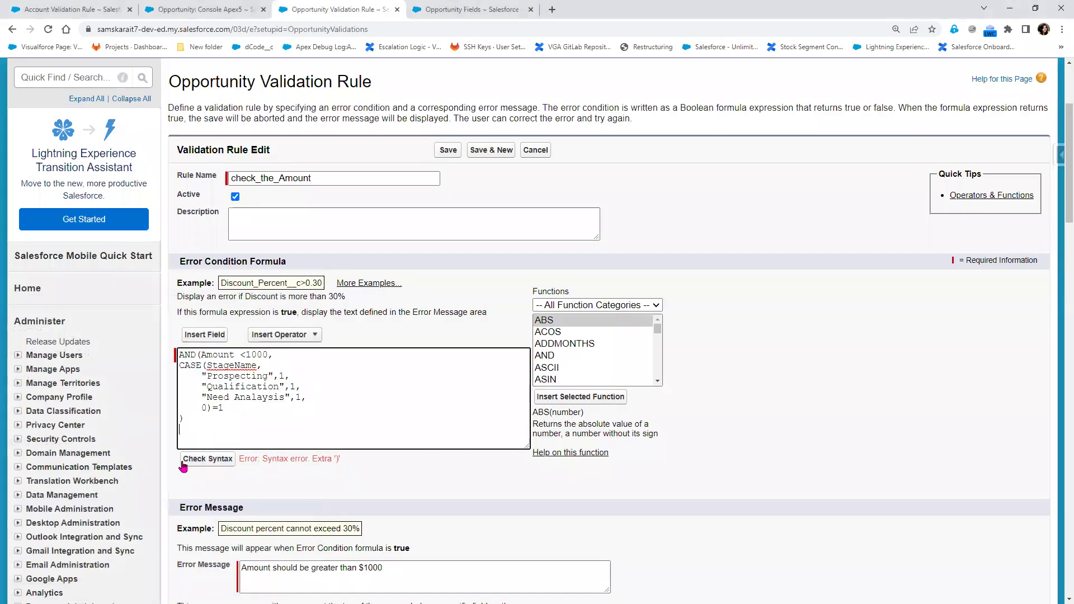
Check the corrected formula's syntax and save the check_the_Amount rule
{"action": "left_click", "coordinate": [205, 463]}
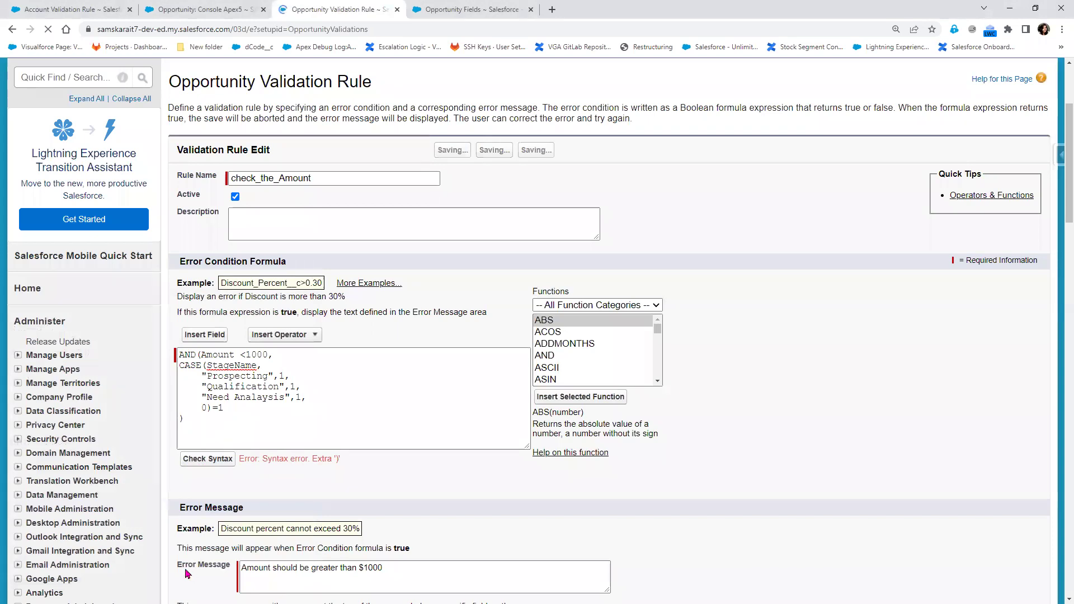
{"action": "scroll", "coordinate": [390, 519], "scroll_direction": "down", "scroll_amount": 2}
{"action": "left_click", "coordinate": [448, 206]}
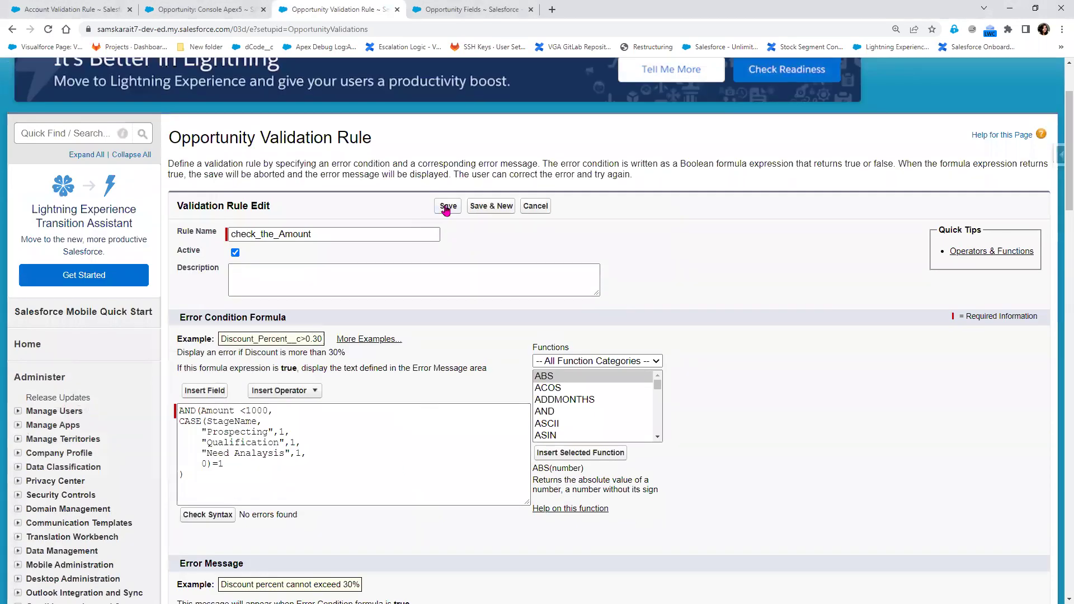
Back on Console Apex5, open the Stage inline editor and close it without changes
{"action": "left_click", "coordinate": [204, 8]}
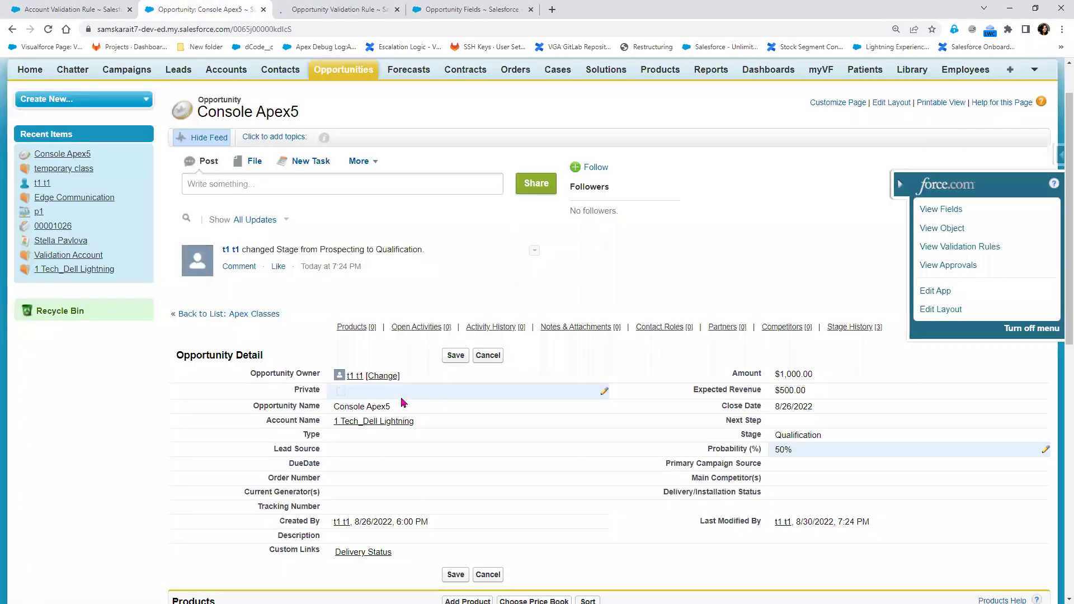
{"action": "double_click", "coordinate": [833, 439]}
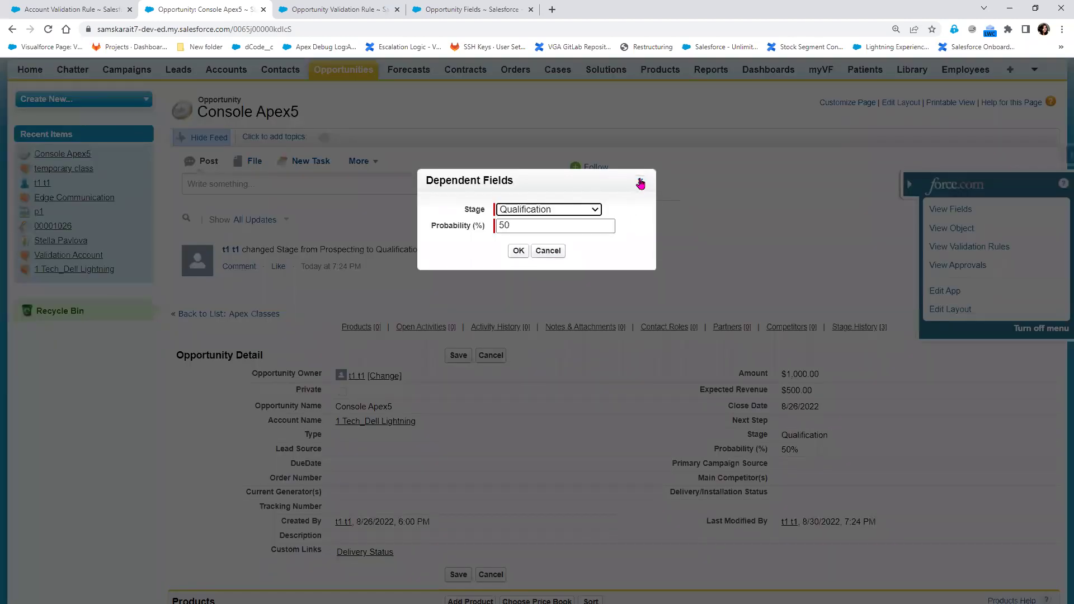
{"action": "left_click", "coordinate": [639, 181]}
{"action": "left_click", "coordinate": [456, 355]}
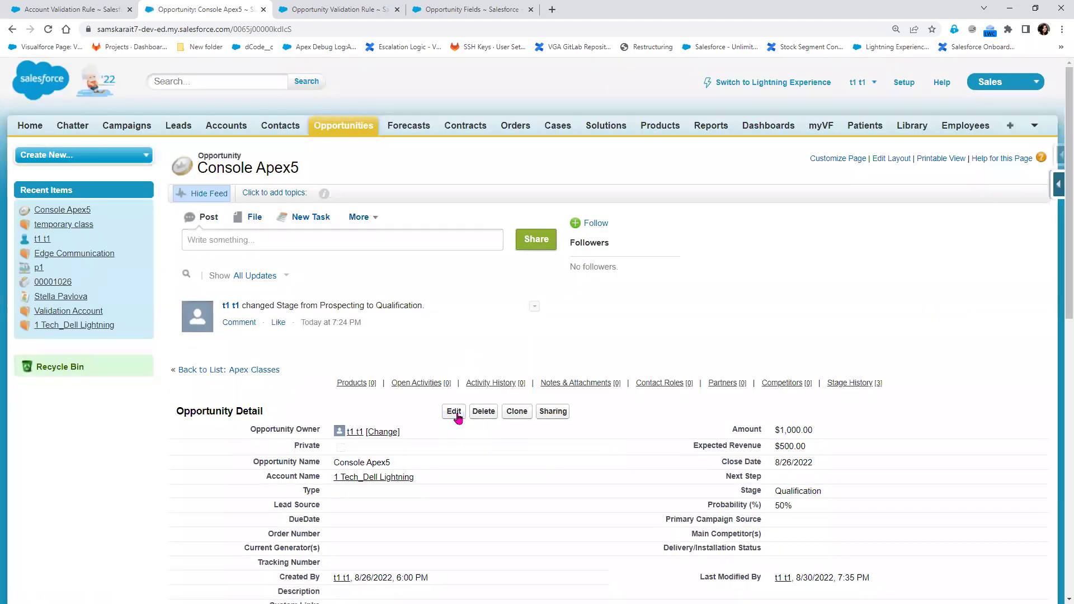
Change Console Apex5's Amount to 99 and try to save it
{"action": "left_click", "coordinate": [454, 412]}
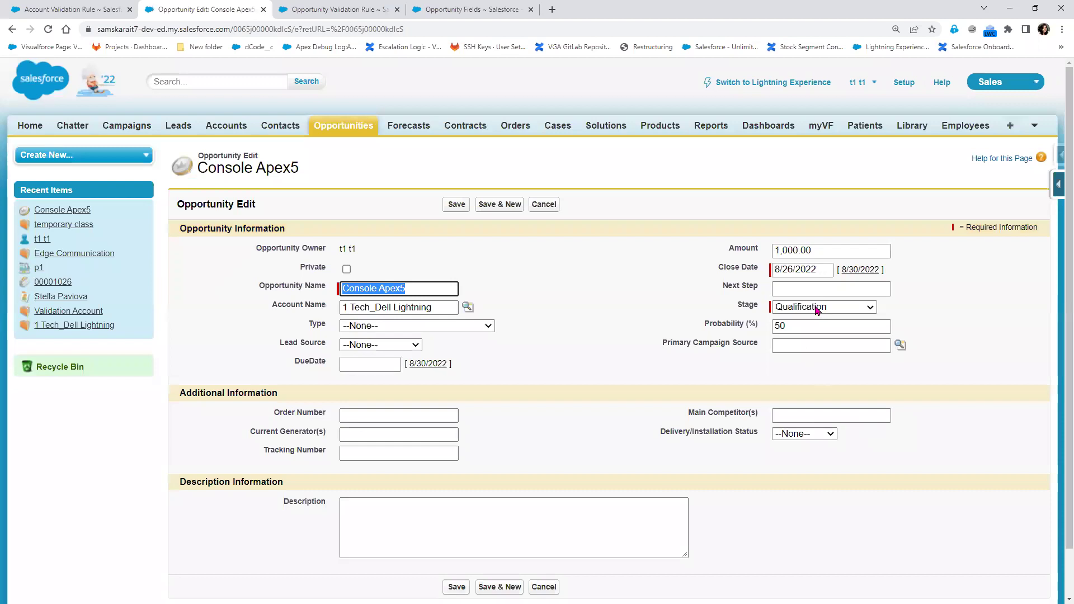
{"action": "left_click", "coordinate": [844, 250]}
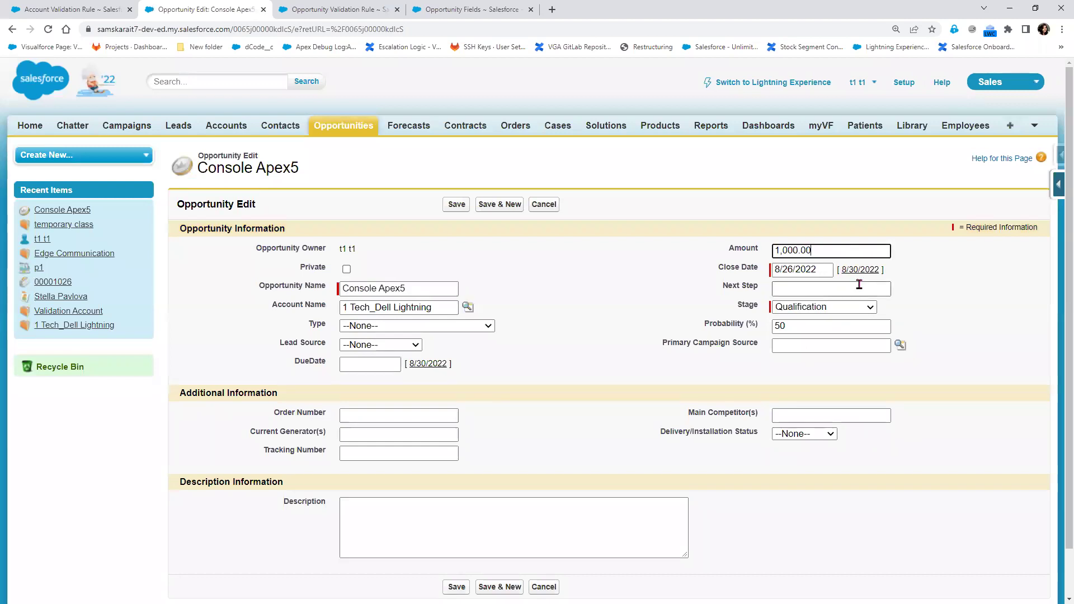
{"action": "key", "text": "ctrl+a"}
{"action": "type", "text": "99"}
{"action": "left_click", "coordinate": [464, 212]}
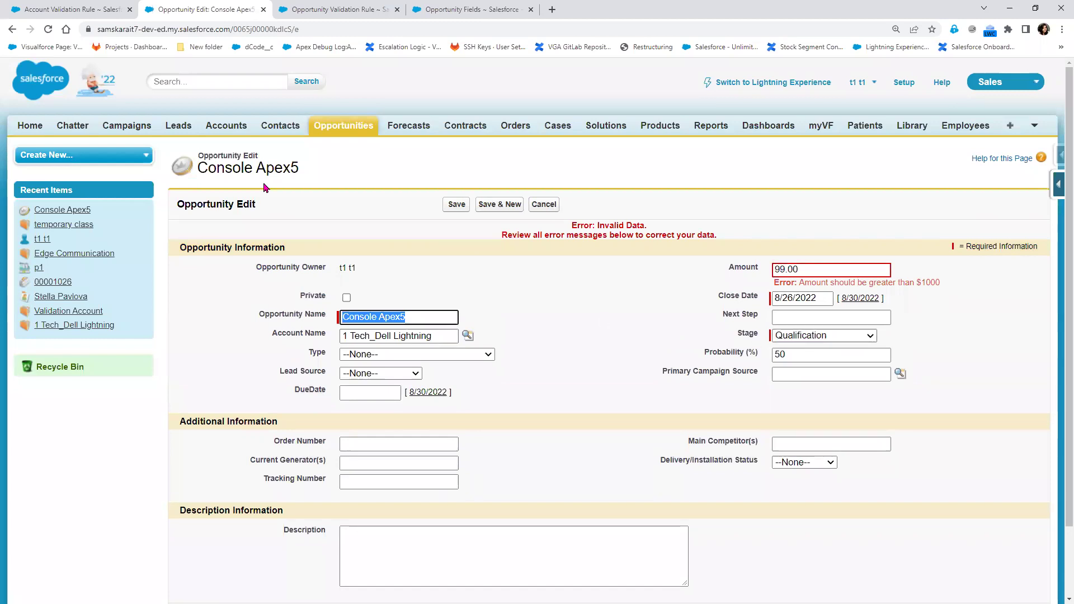
After checking Qualification in the rule formula, try saving the opportunity at Prospecting
{"action": "left_click", "coordinate": [286, 9]}
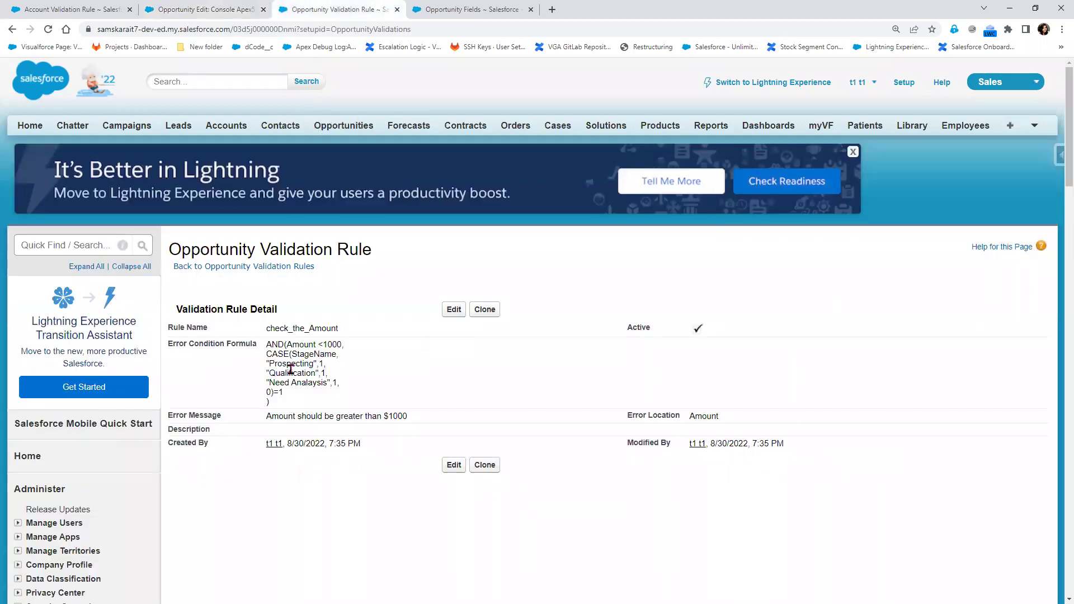
{"action": "double_click", "coordinate": [284, 373]}
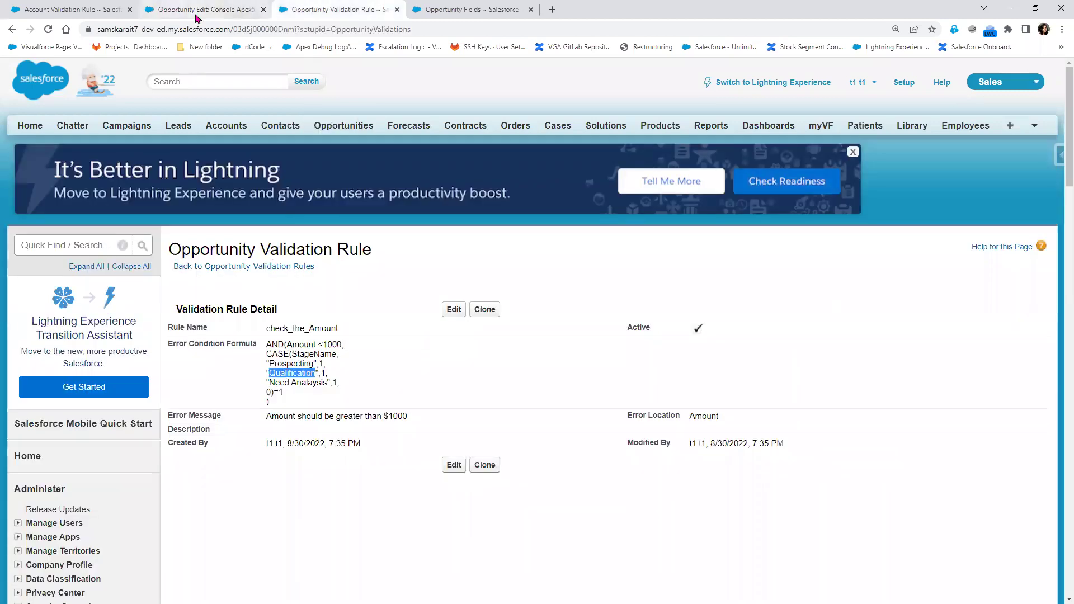
{"action": "left_click", "coordinate": [184, 9]}
{"action": "left_click", "coordinate": [822, 335]}
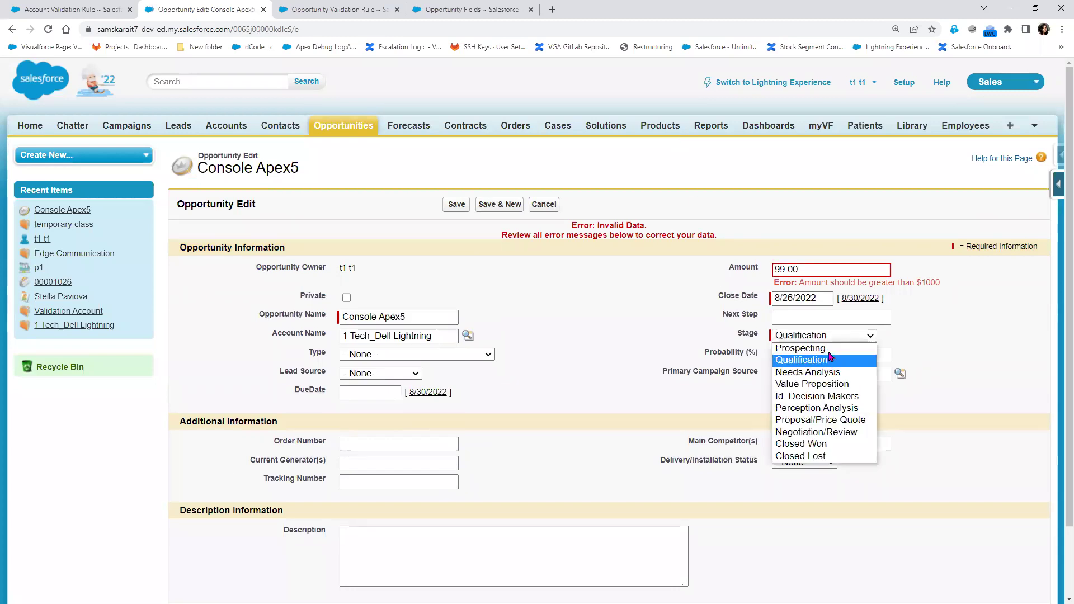
{"action": "left_click", "coordinate": [794, 346]}
{"action": "left_click", "coordinate": [456, 206]}
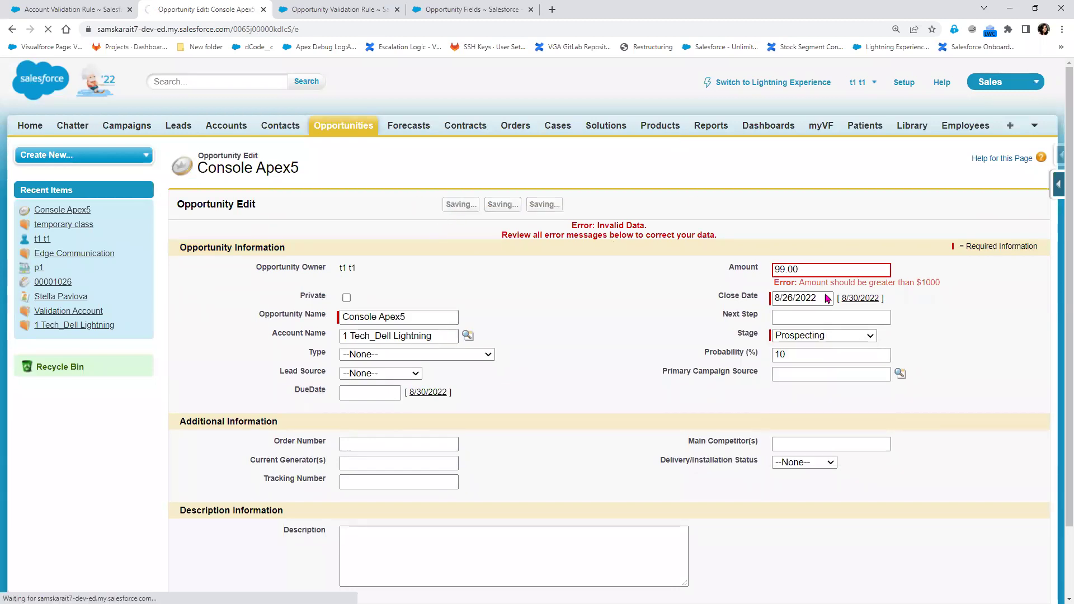
Set the stage to Needs Analysis and save the opportunity
{"action": "left_click", "coordinate": [856, 337]}
{"action": "left_click", "coordinate": [823, 372]}
{"action": "left_click", "coordinate": [456, 205]}
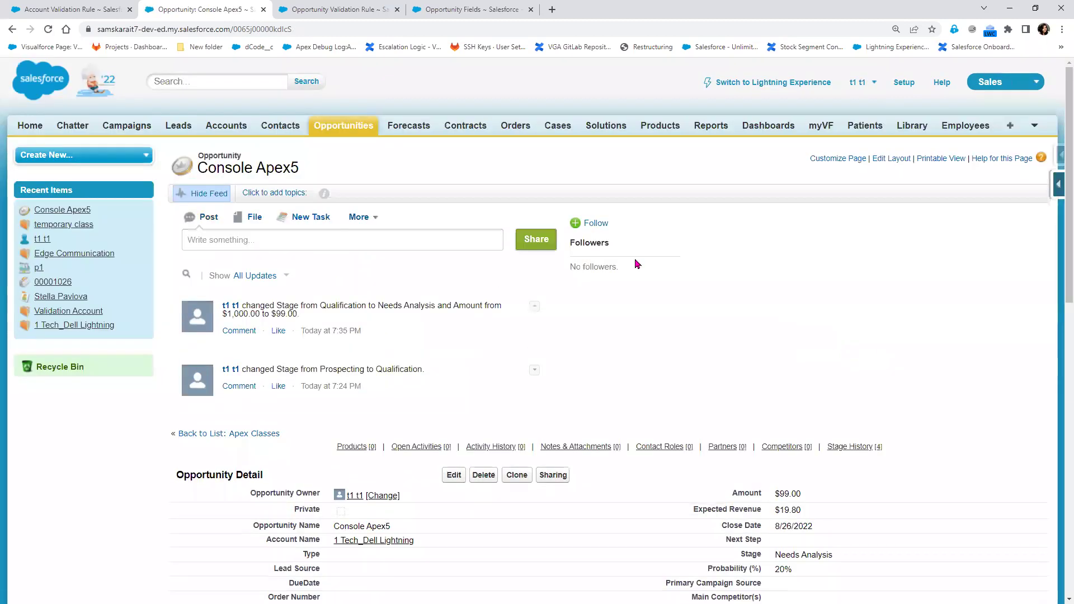
Recheck the rule formula, then select the Needs Analysis stage text on the opportunity for copying
{"action": "left_click", "coordinate": [353, 9]}
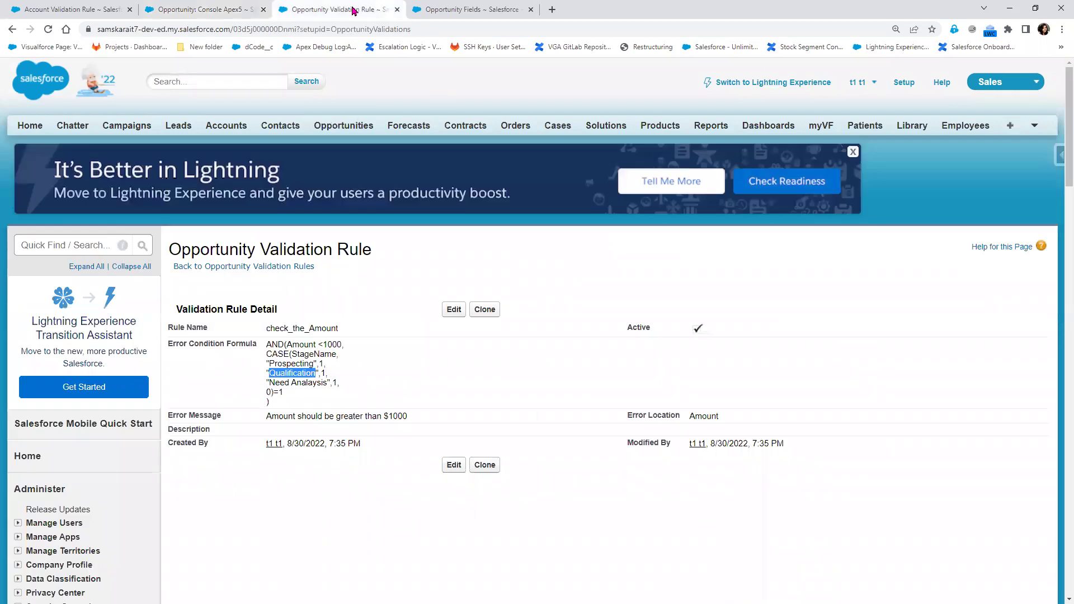
{"action": "left_click", "coordinate": [223, 6]}
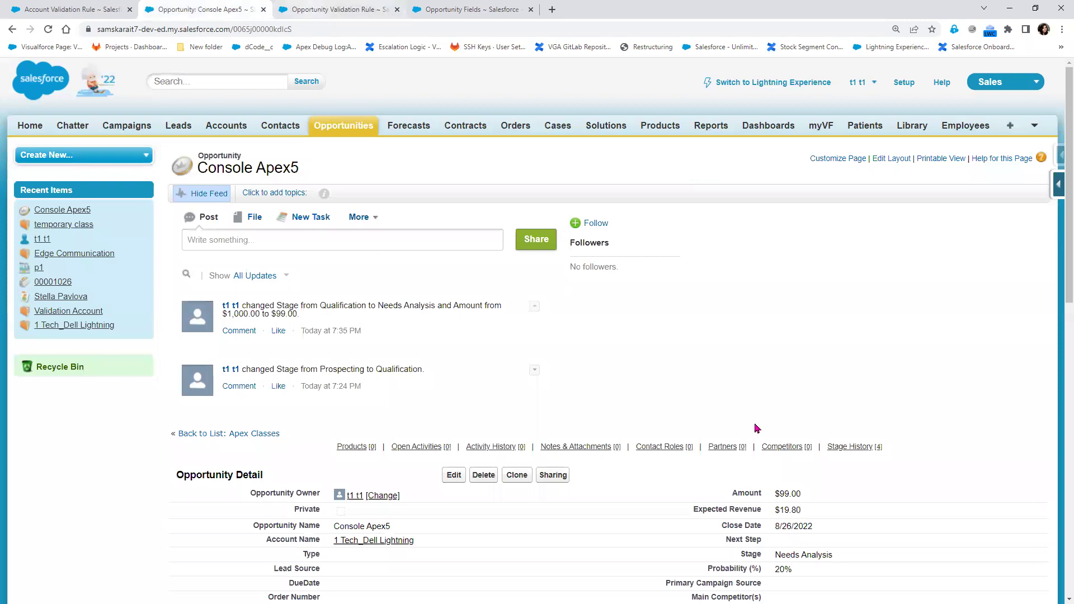
{"action": "double_click", "coordinate": [815, 553]}
{"action": "right_click", "coordinate": [815, 553]}
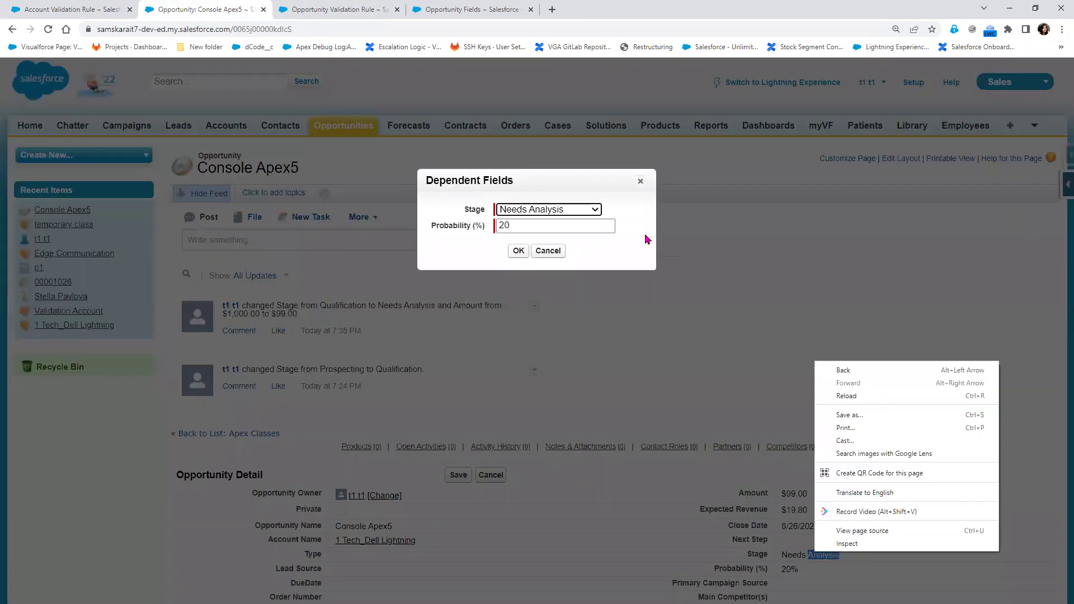
{"action": "left_click", "coordinate": [564, 214]}
{"action": "left_click", "coordinate": [637, 193]}
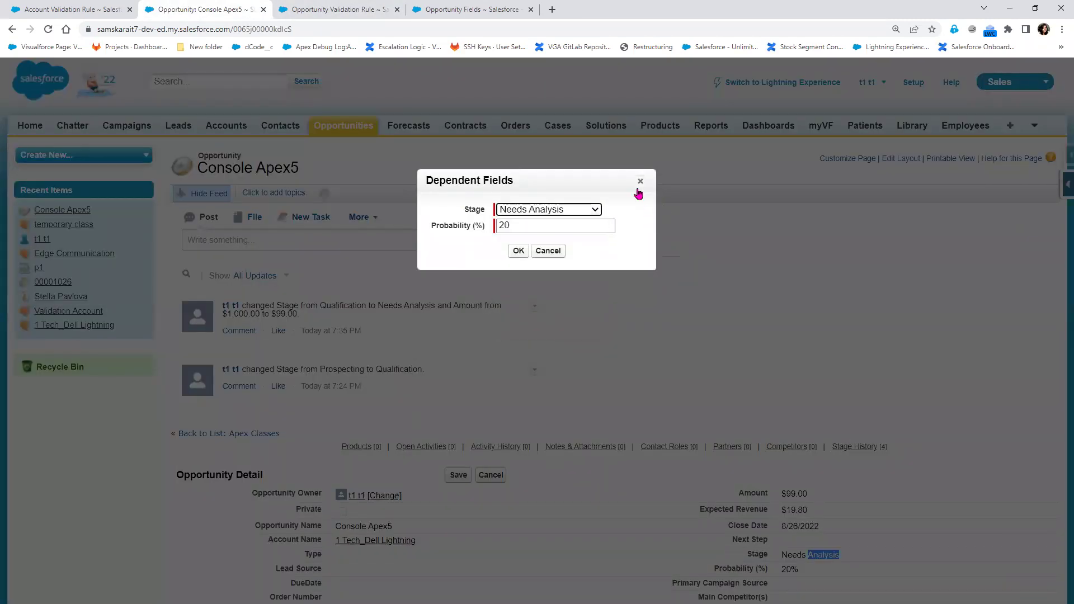
{"action": "left_click", "coordinate": [641, 181]}
{"action": "left_click_drag", "start_coordinate": [833, 555], "coordinate": [776, 554]}
{"action": "right_click", "coordinate": [790, 553]}
Replace the rule's misspelled 'Need Analysis' with the copied 'Needs Analysis', save, and return to Console Apex5
{"action": "left_click", "coordinate": [819, 468]}
{"action": "left_click", "coordinate": [345, 9]}
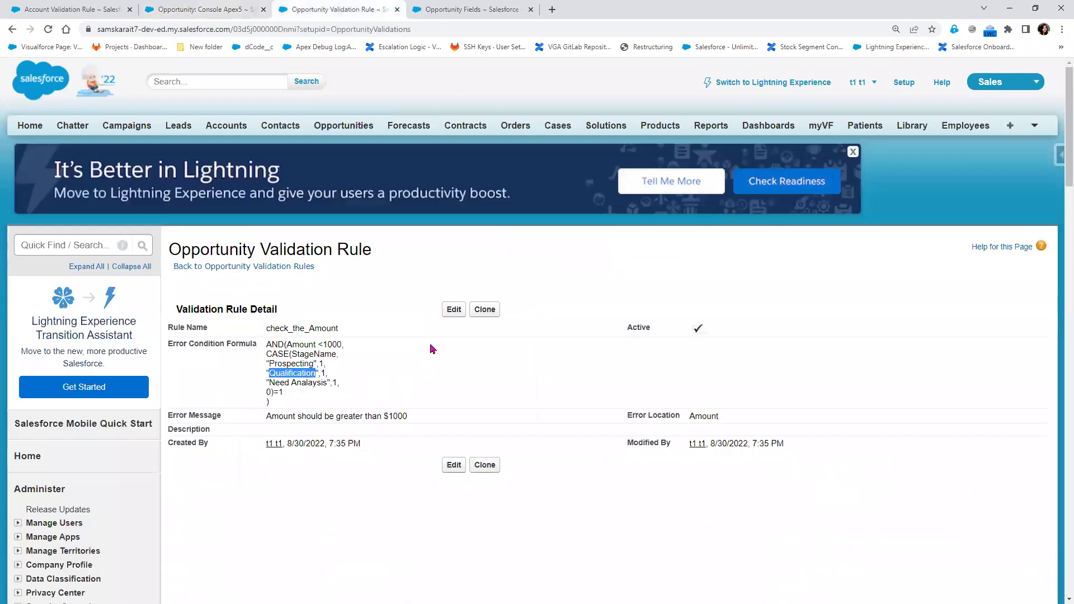
{"action": "left_click", "coordinate": [453, 310]}
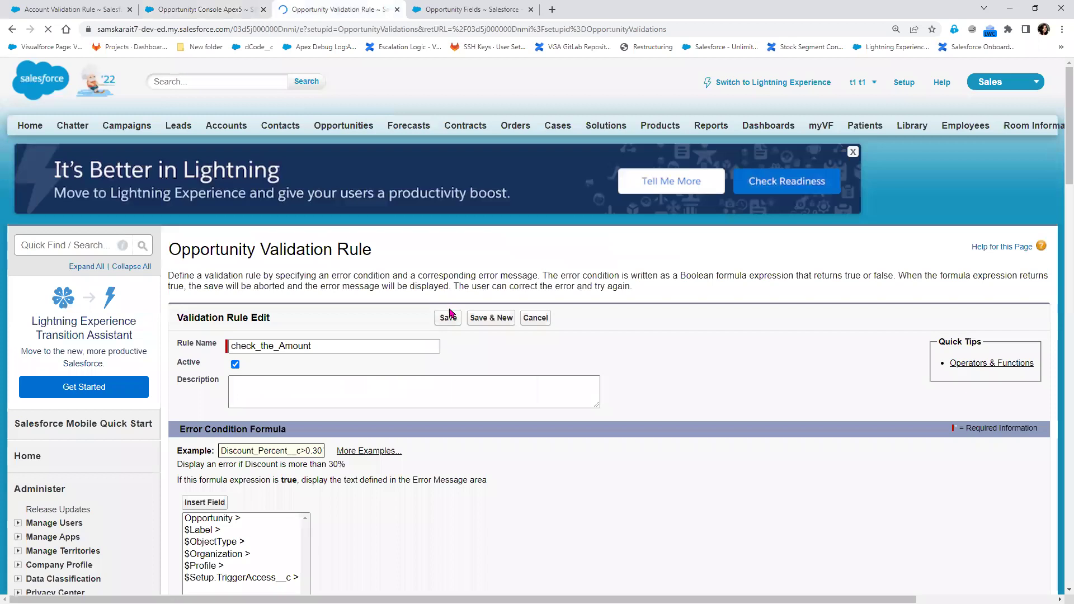
{"action": "scroll", "coordinate": [302, 485], "scroll_direction": "down", "scroll_amount": 1}
{"action": "scroll", "coordinate": [302, 486], "scroll_direction": "down", "scroll_amount": 2}
{"action": "left_click_drag", "start_coordinate": [285, 397], "coordinate": [210, 396]}
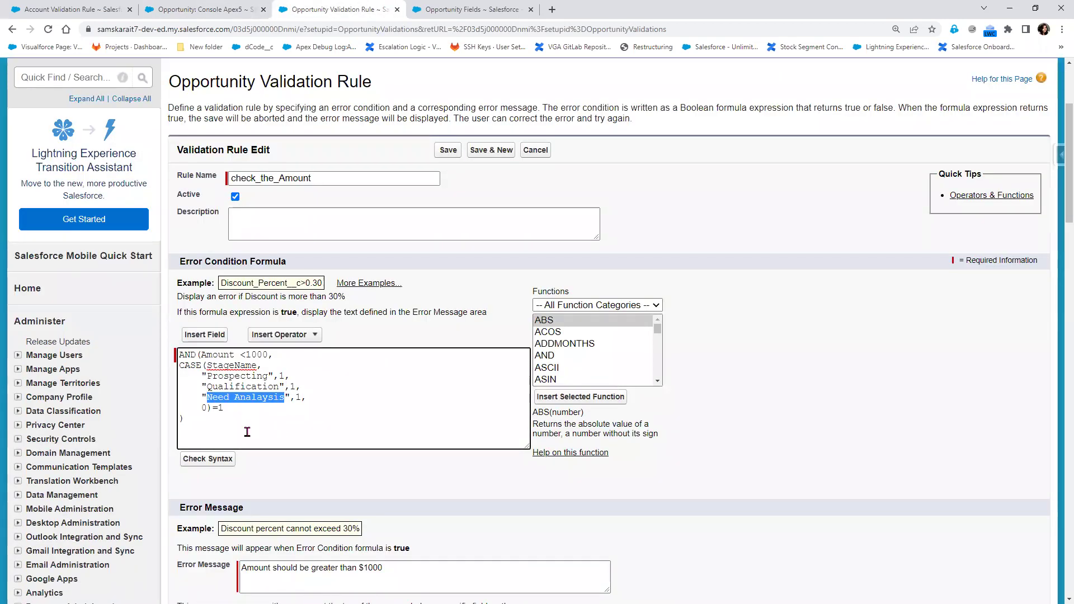
{"action": "key", "text": "ctrl+v"}
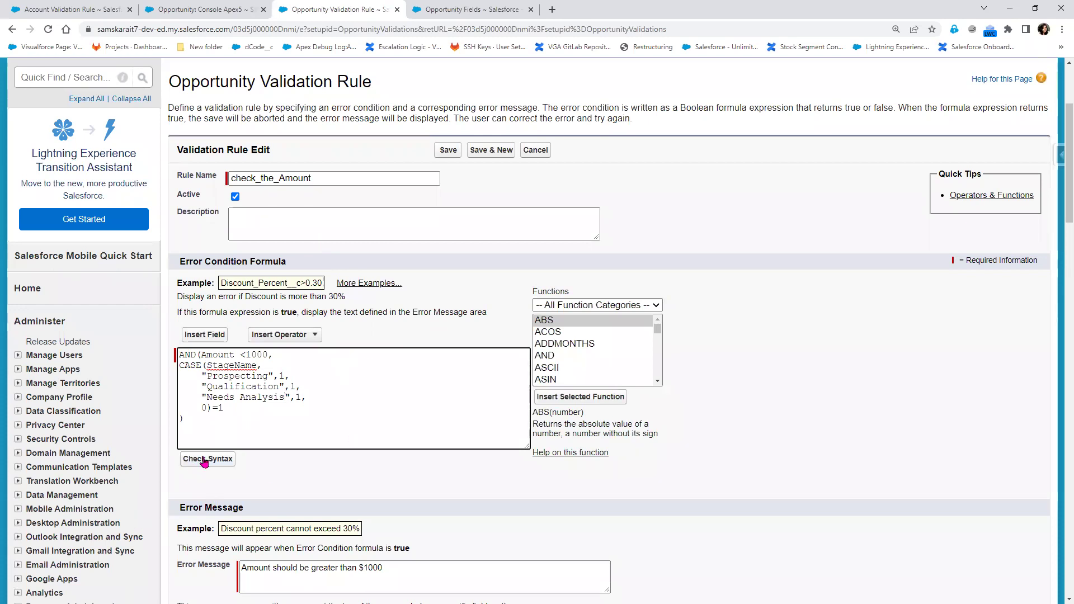
{"action": "left_click", "coordinate": [447, 151]}
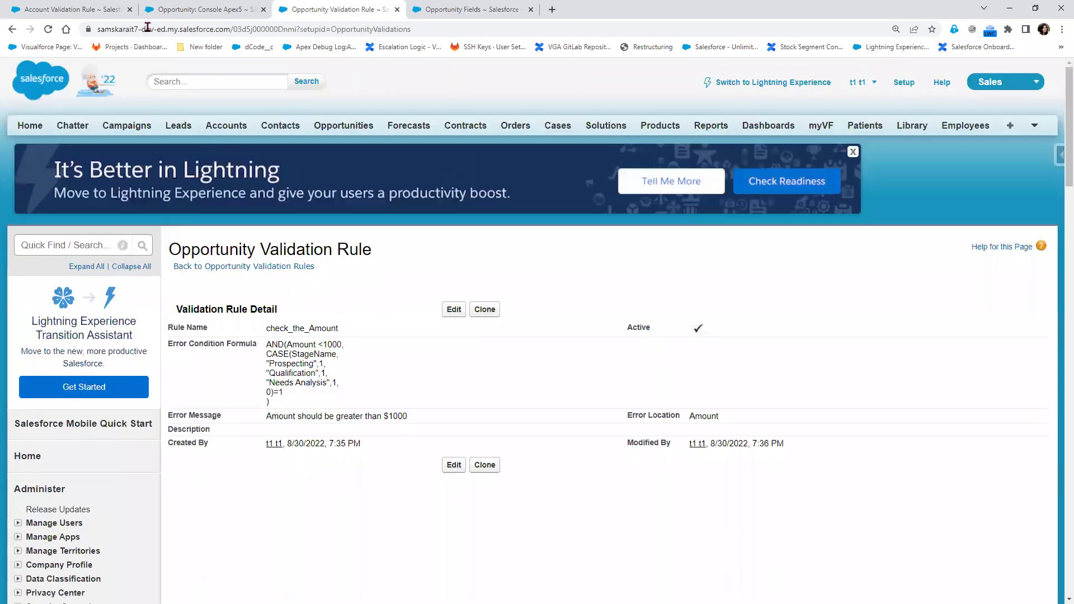
{"action": "left_click", "coordinate": [201, 9]}
{"action": "scroll", "coordinate": [861, 383], "scroll_direction": "down", "scroll_amount": 4}
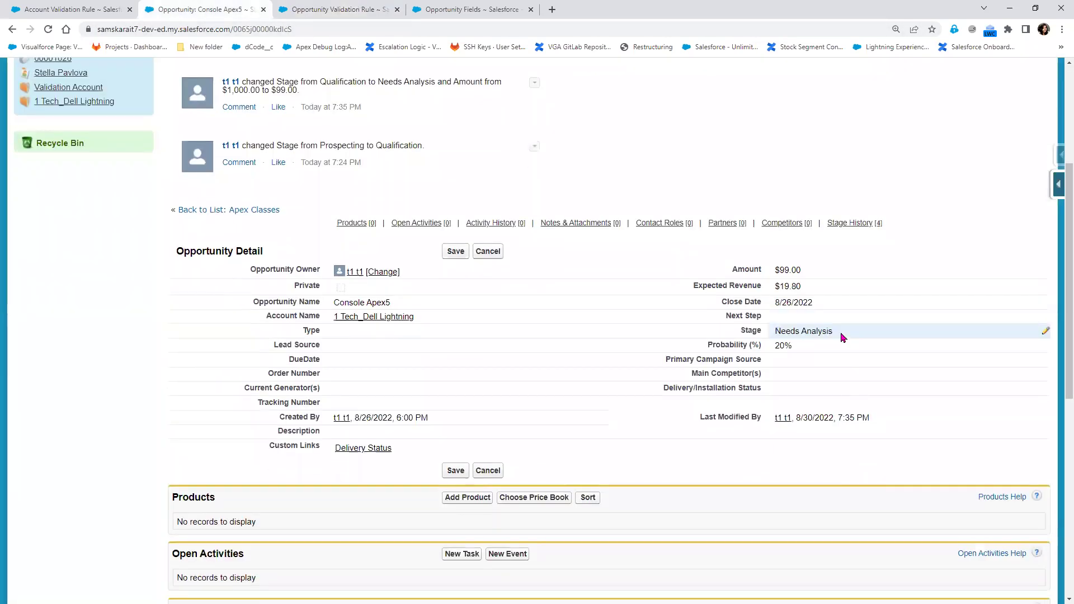
Set Console Apex5's stage to Perception Analysis in the full edit form and save it
{"action": "double_click", "coordinate": [842, 337]}
{"action": "left_click", "coordinate": [588, 210]}
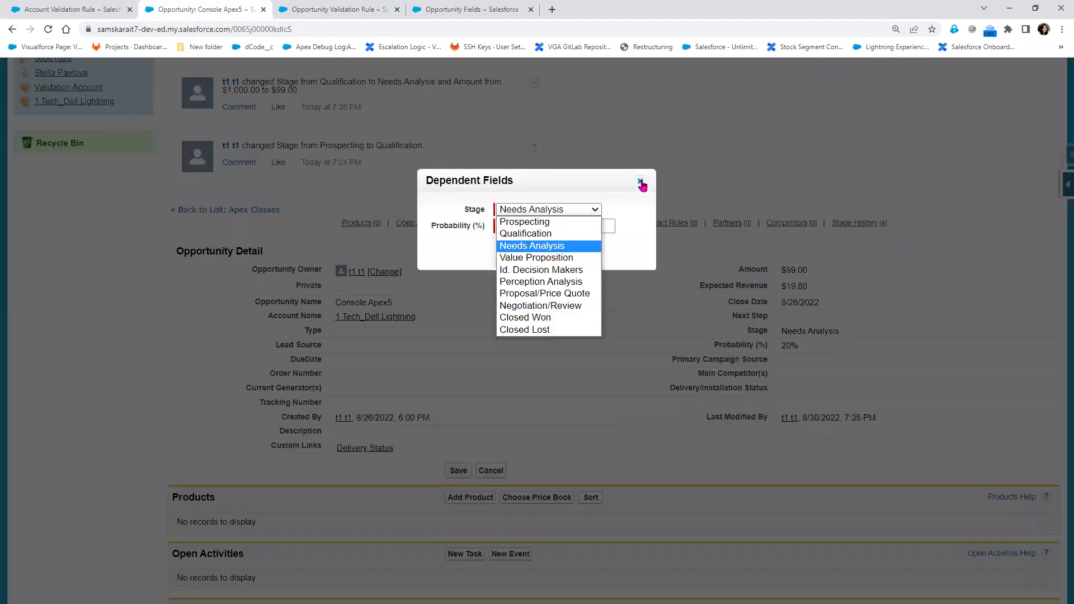
{"action": "left_click", "coordinate": [641, 181]}
{"action": "left_click", "coordinate": [484, 252]}
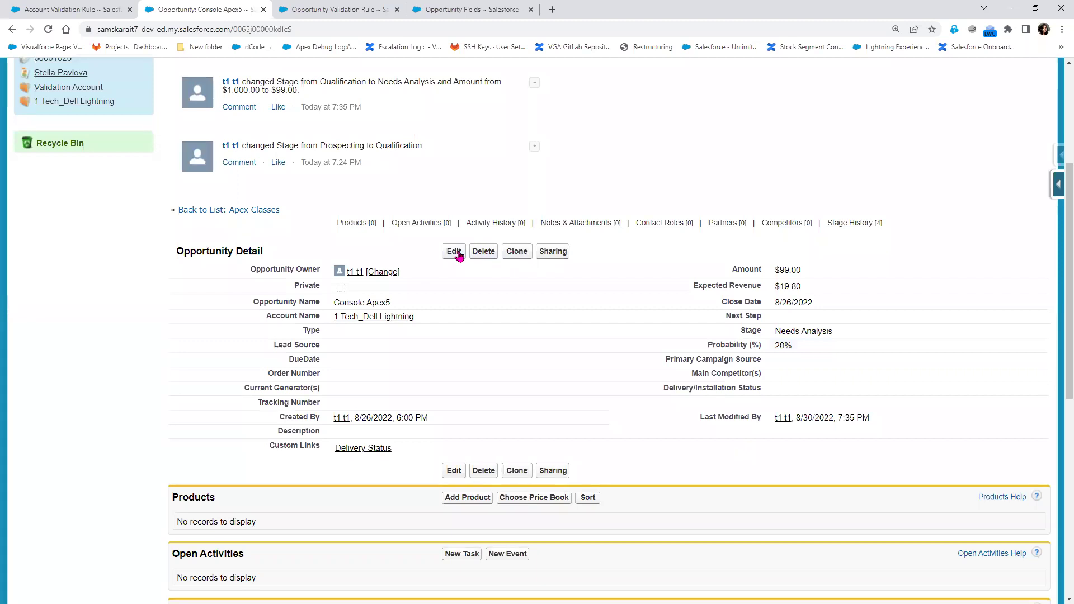
{"action": "left_click", "coordinate": [453, 251]}
{"action": "left_click", "coordinate": [839, 307]}
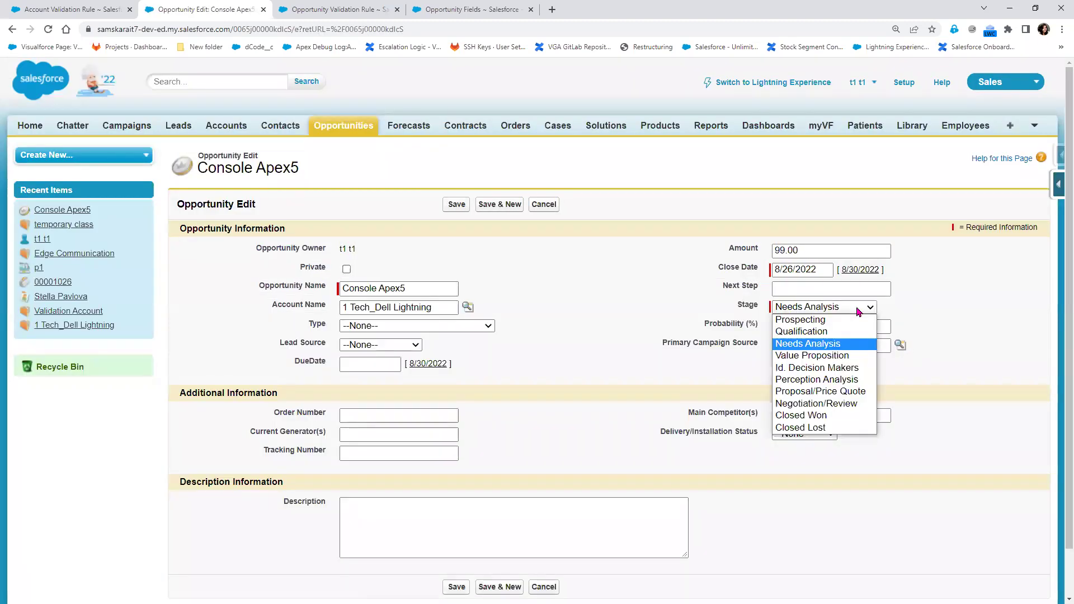
{"action": "left_click", "coordinate": [826, 380]}
{"action": "left_click", "coordinate": [456, 205]}
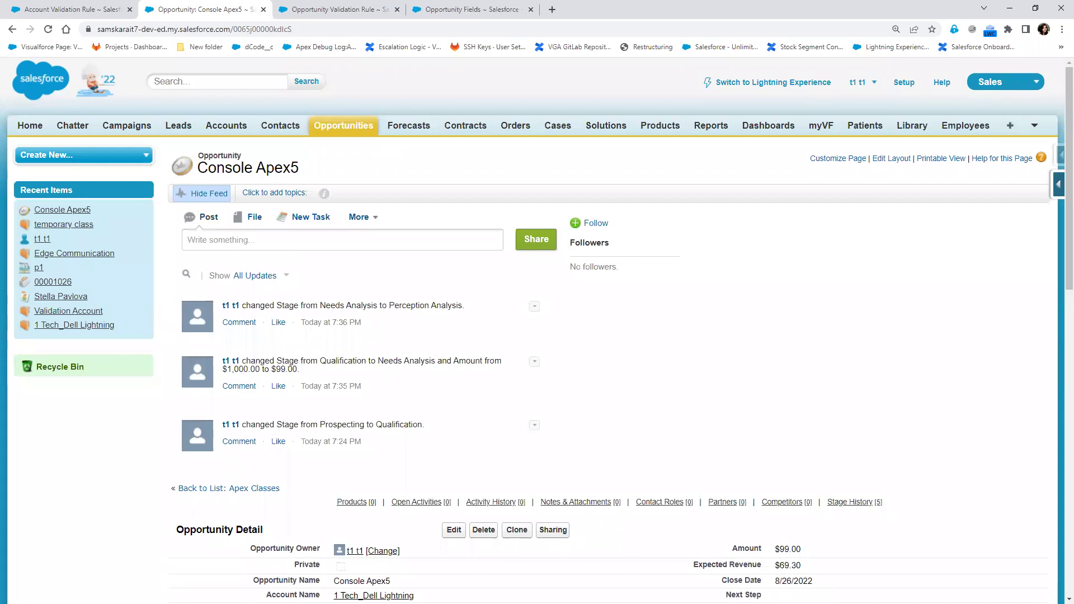
{"action": "left_click", "coordinate": [284, 9]}
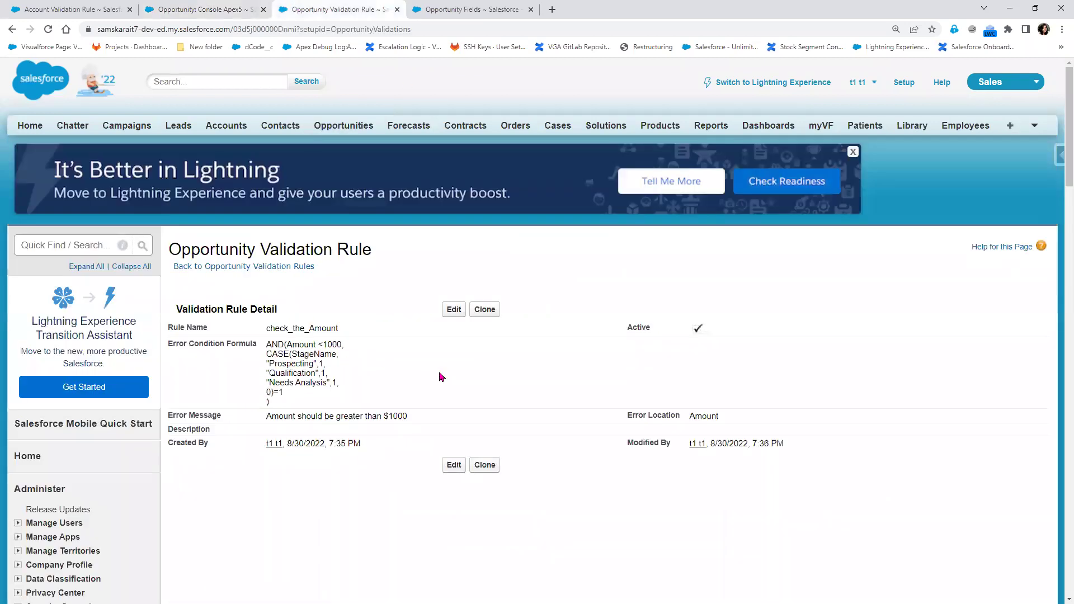
Edit the rule formula to delete the trailing 1 comparison and run a syntax check
{"action": "left_click", "coordinate": [453, 309]}
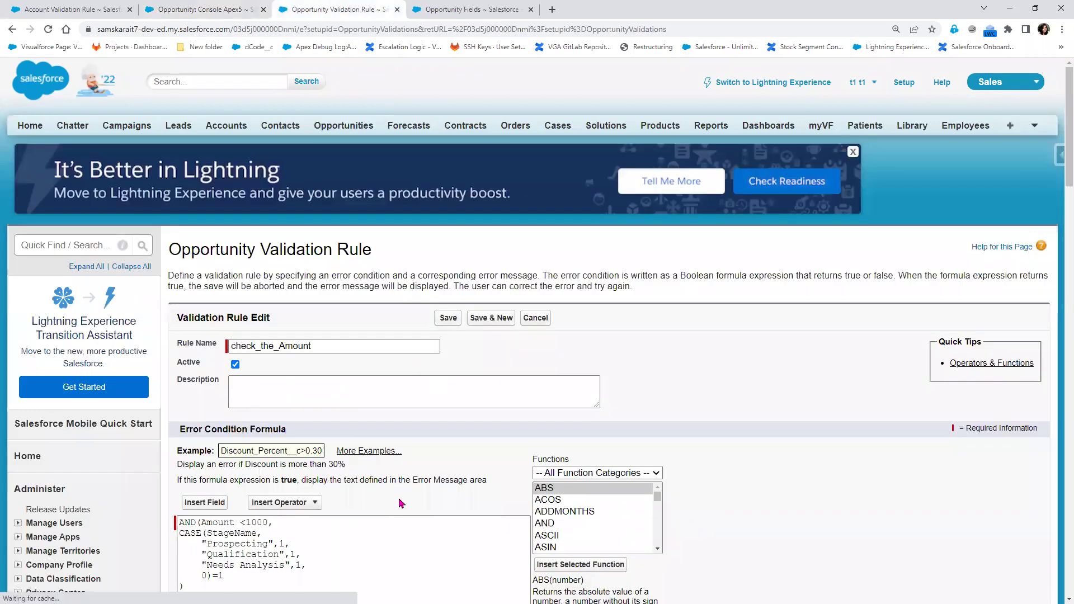
{"action": "scroll", "coordinate": [261, 392], "scroll_direction": "down", "scroll_amount": 3}
{"action": "left_click", "coordinate": [248, 410]}
{"action": "double_click", "coordinate": [220, 408]}
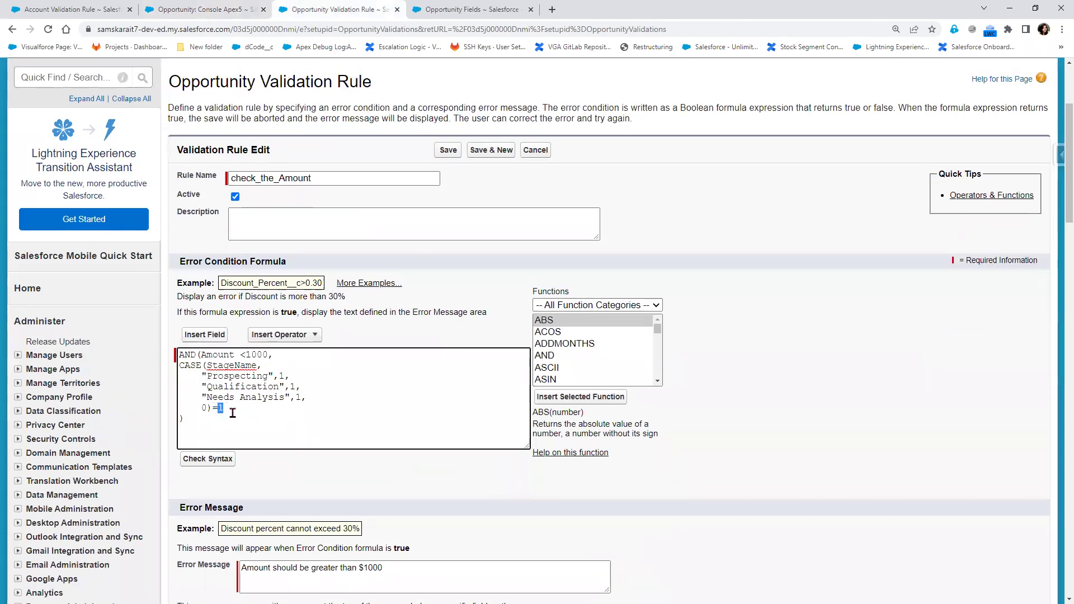
{"action": "key", "text": "BackSpace"}
{"action": "key", "text": "BackSpace"}
{"action": "left_click", "coordinate": [206, 466]}
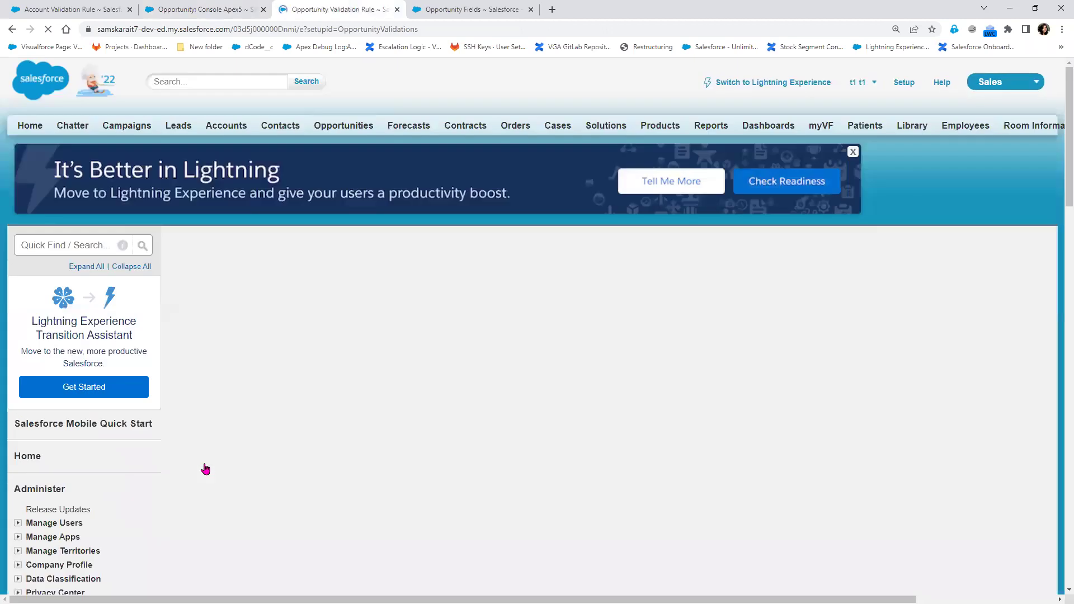
{"action": "scroll", "coordinate": [409, 506], "scroll_direction": "down", "scroll_amount": 3}
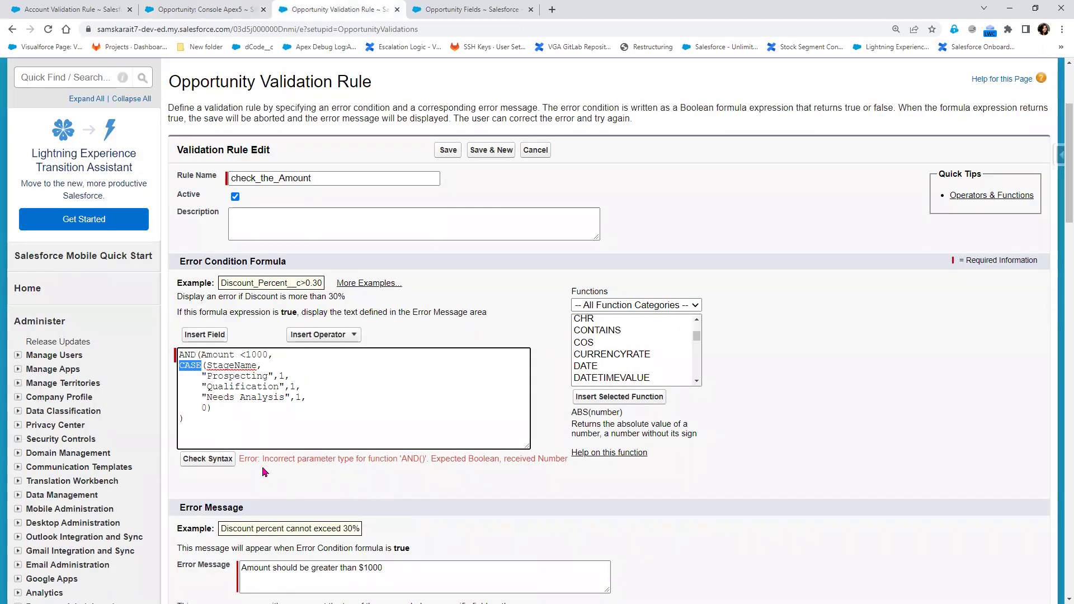
{"action": "left_click", "coordinate": [227, 405]}
Add '=' after the CASE closing parenthesis so it compares to 0, and recheck syntax
{"action": "left_click_drag", "start_coordinate": [212, 407], "coordinate": [172, 367]}
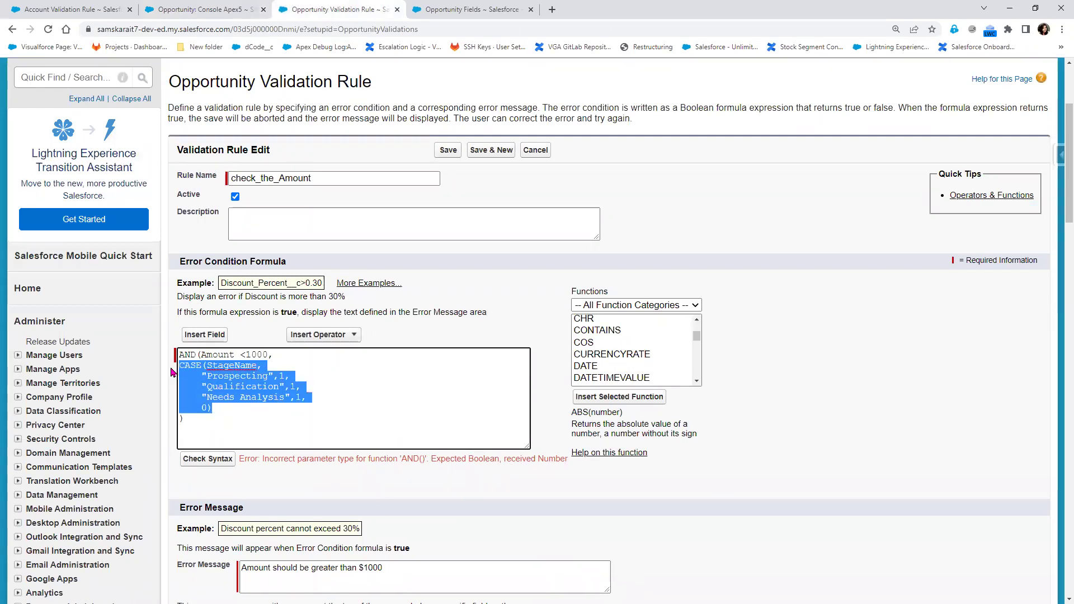
{"action": "left_click", "coordinate": [224, 412]}
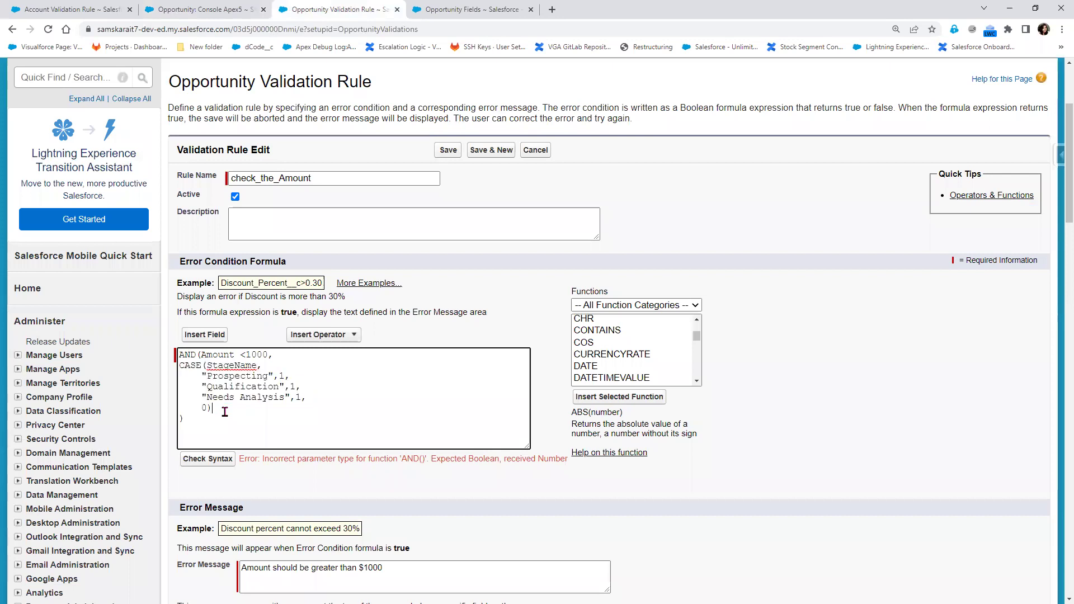
{"action": "type", "text": "=0"}
{"action": "left_click", "coordinate": [209, 464]}
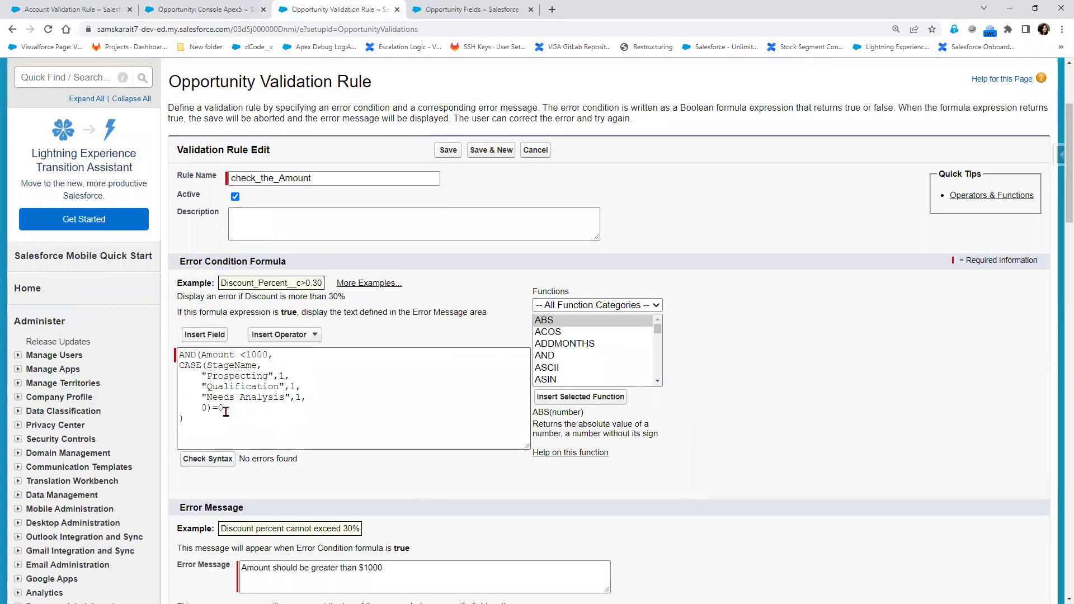
{"action": "left_click_drag", "start_coordinate": [211, 408], "coordinate": [175, 369]}
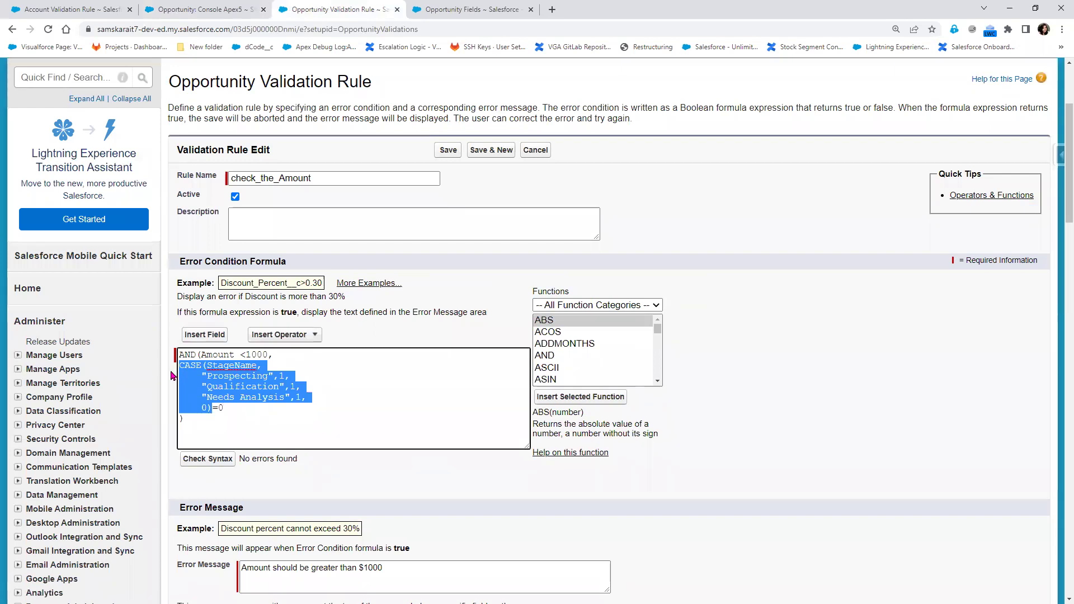
{"action": "double_click", "coordinate": [221, 407]}
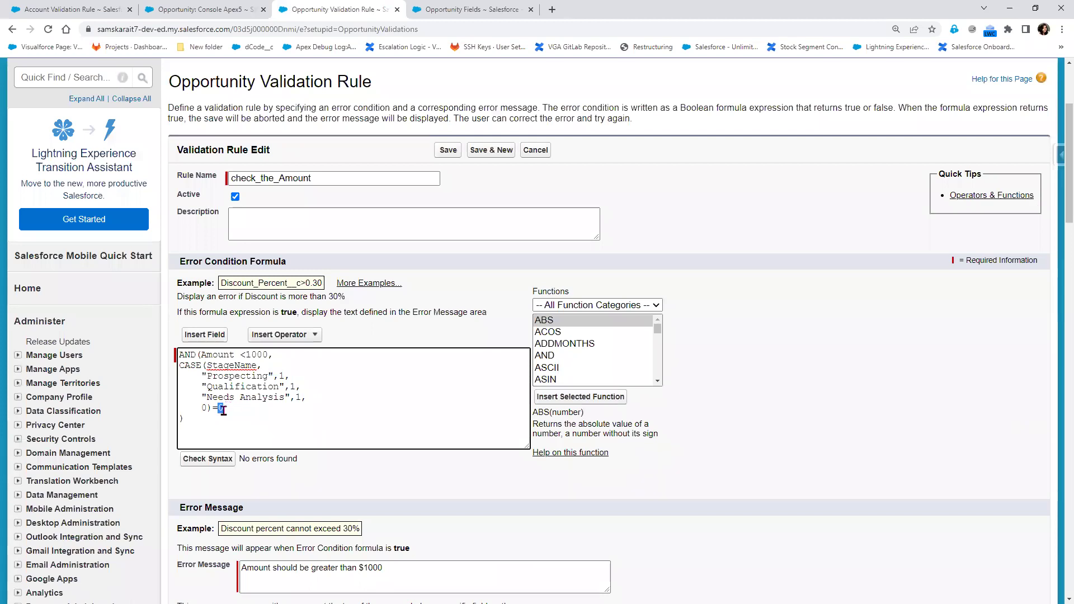
Save the check_the_Amount rule and return to the Console Apex5 opportunity
{"action": "left_click", "coordinate": [175, 6]}
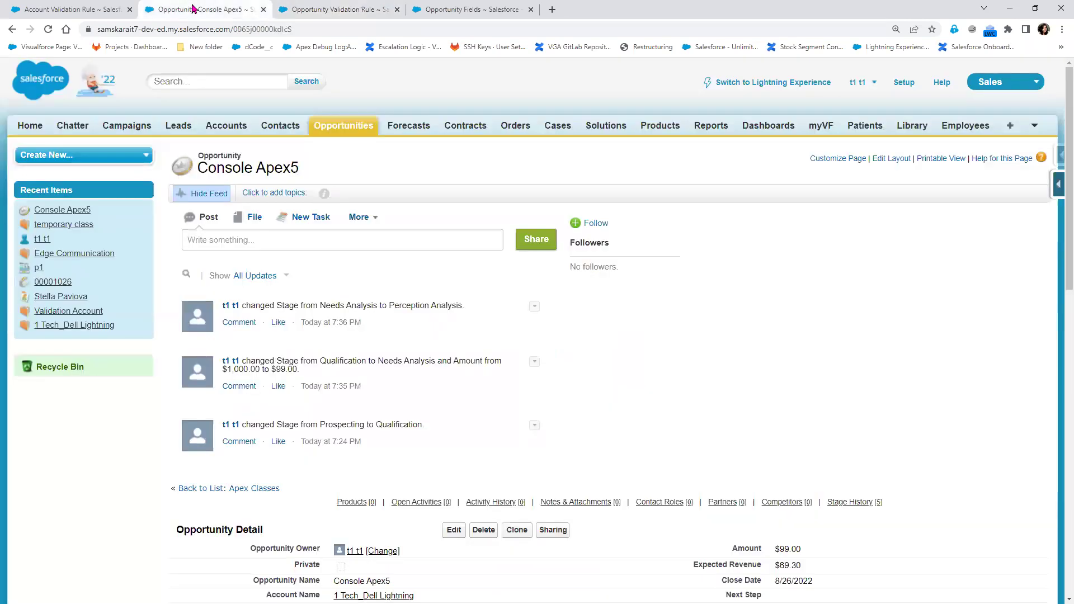
{"action": "scroll", "coordinate": [438, 445], "scroll_direction": "down", "scroll_amount": 4}
{"action": "left_click", "coordinate": [335, 9]}
{"action": "left_click", "coordinate": [448, 150]}
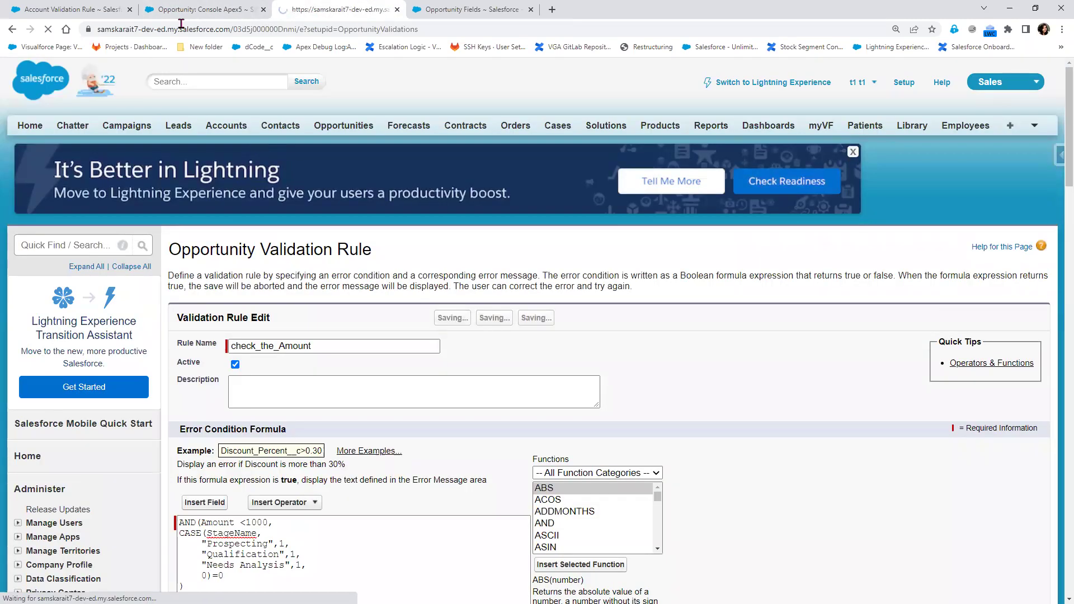
{"action": "left_click", "coordinate": [199, 9]}
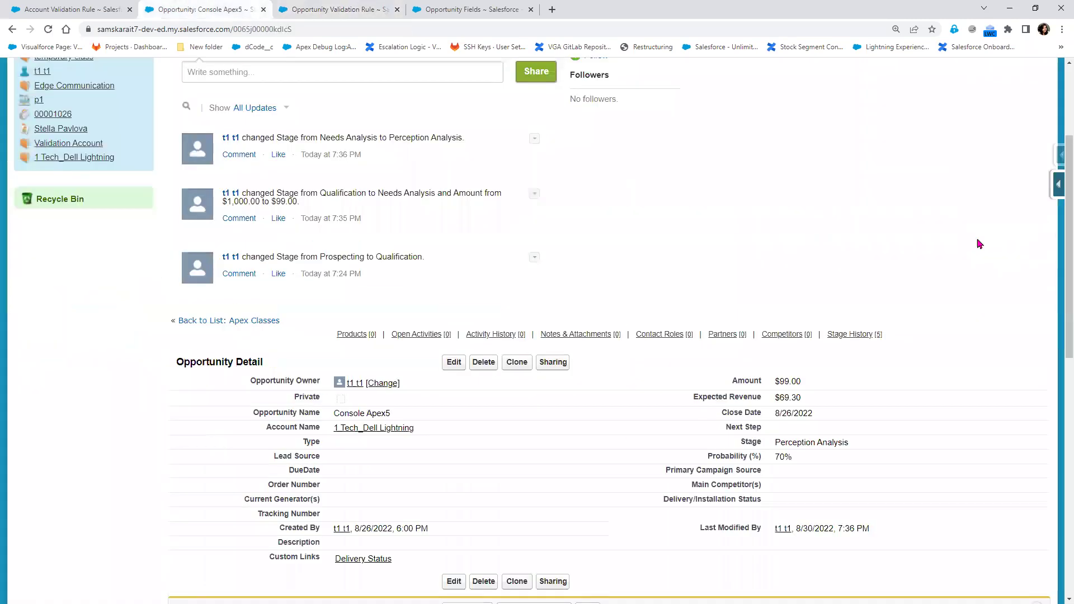
Save Console Apex5 at the Prospecting stage with its $99 amount
{"action": "double_click", "coordinate": [864, 444]}
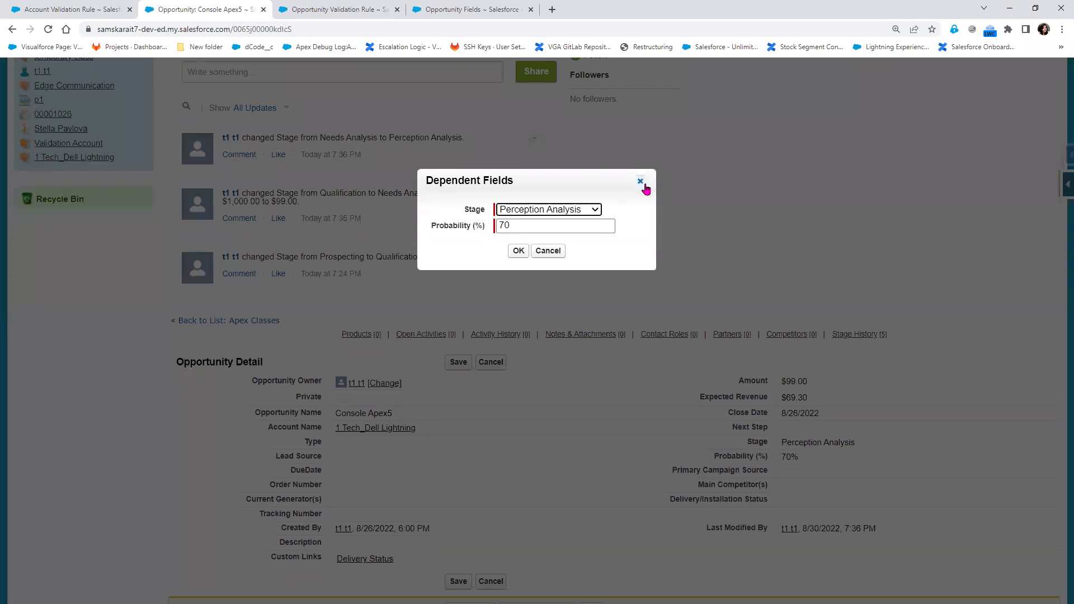
{"action": "left_click", "coordinate": [641, 181]}
{"action": "left_click", "coordinate": [490, 362]}
{"action": "left_click", "coordinate": [453, 364]}
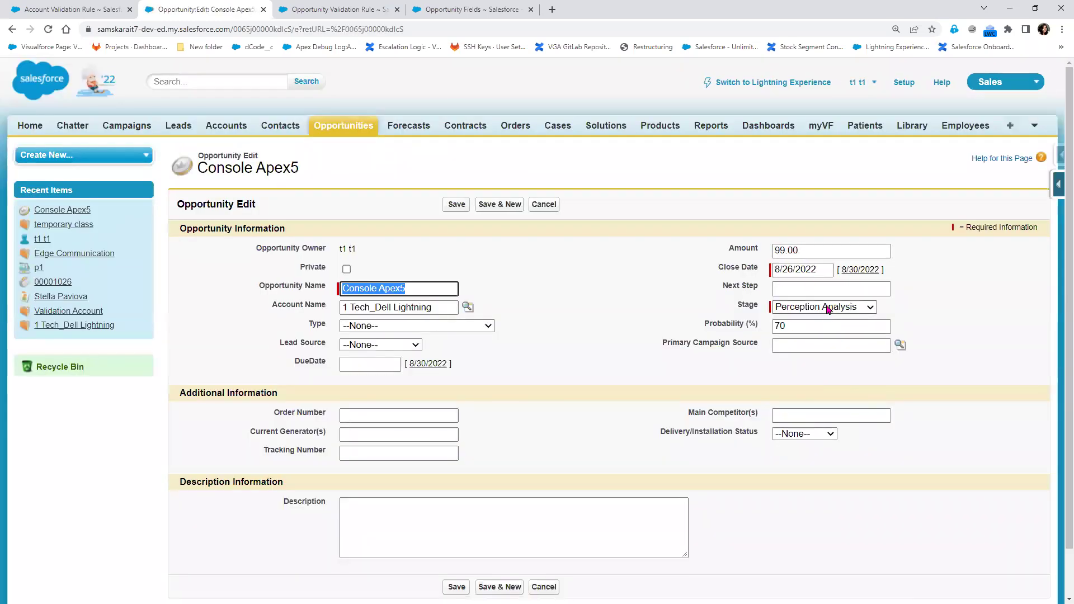
{"action": "left_click", "coordinate": [829, 309]}
{"action": "left_click", "coordinate": [822, 315]}
{"action": "left_click", "coordinate": [453, 205]}
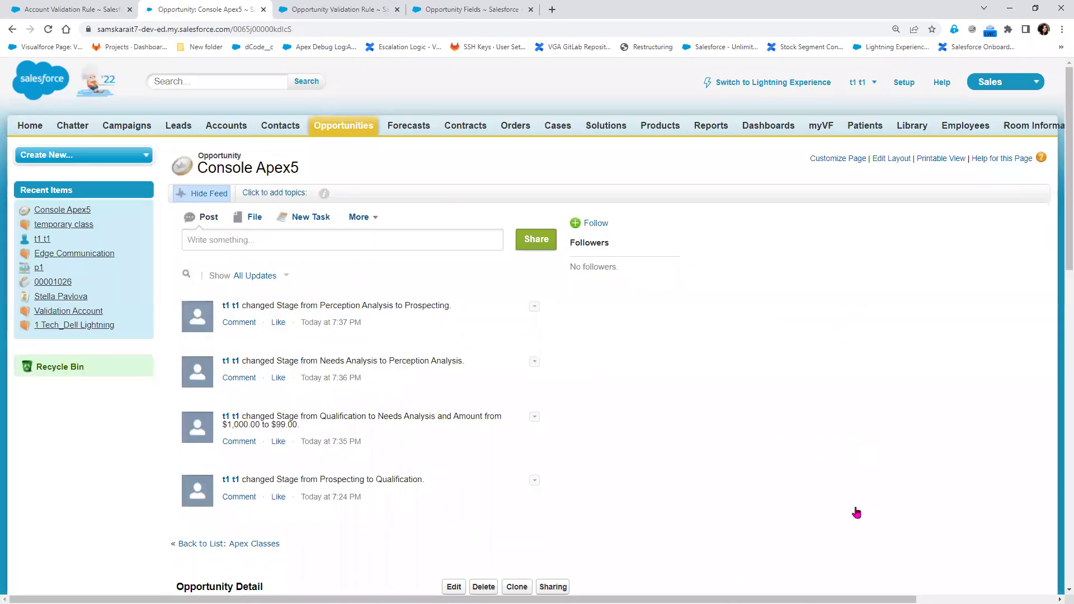
{"action": "scroll", "coordinate": [856, 511], "scroll_direction": "down", "scroll_amount": 3}
After reviewing the rule's CASE part, try saving at Negotiation/Review and get the amount error
{"action": "left_click", "coordinate": [316, 7]}
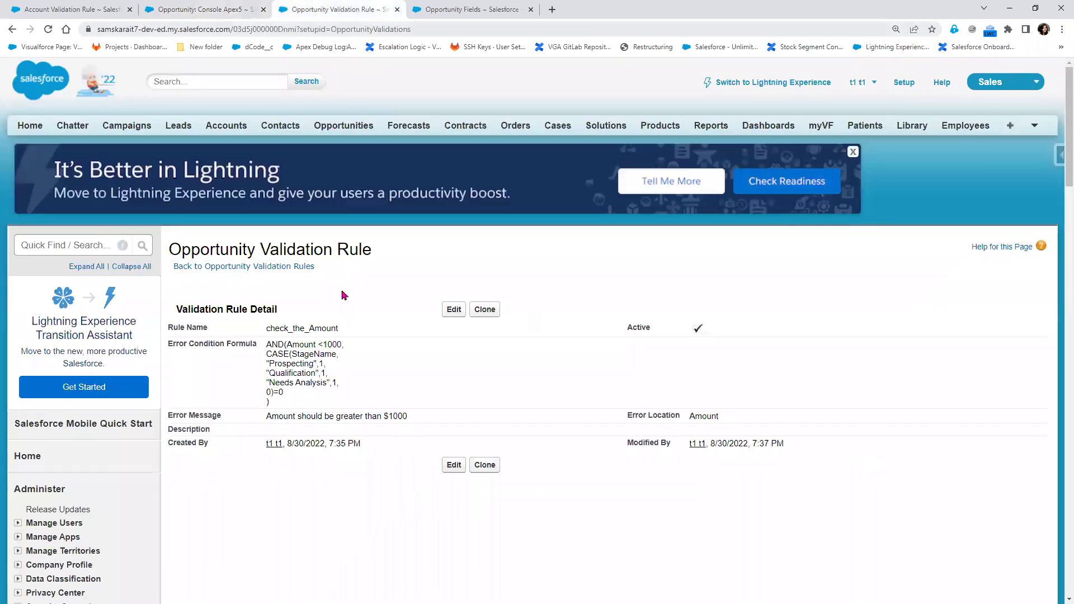
{"action": "left_click_drag", "start_coordinate": [278, 392], "coordinate": [267, 355]}
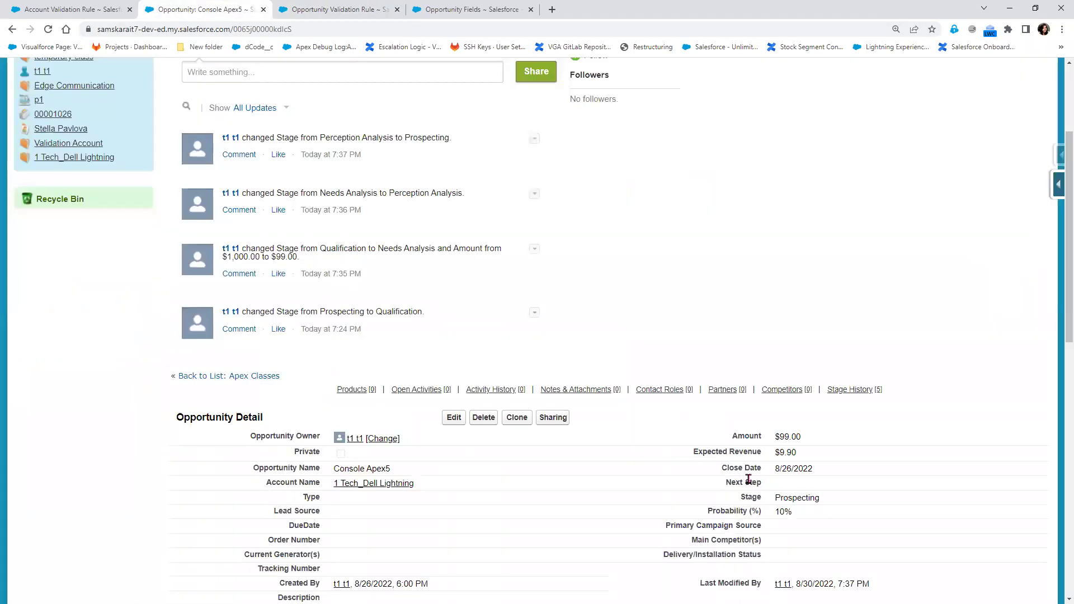
{"action": "left_click", "coordinate": [205, 9]}
{"action": "double_click", "coordinate": [827, 497]}
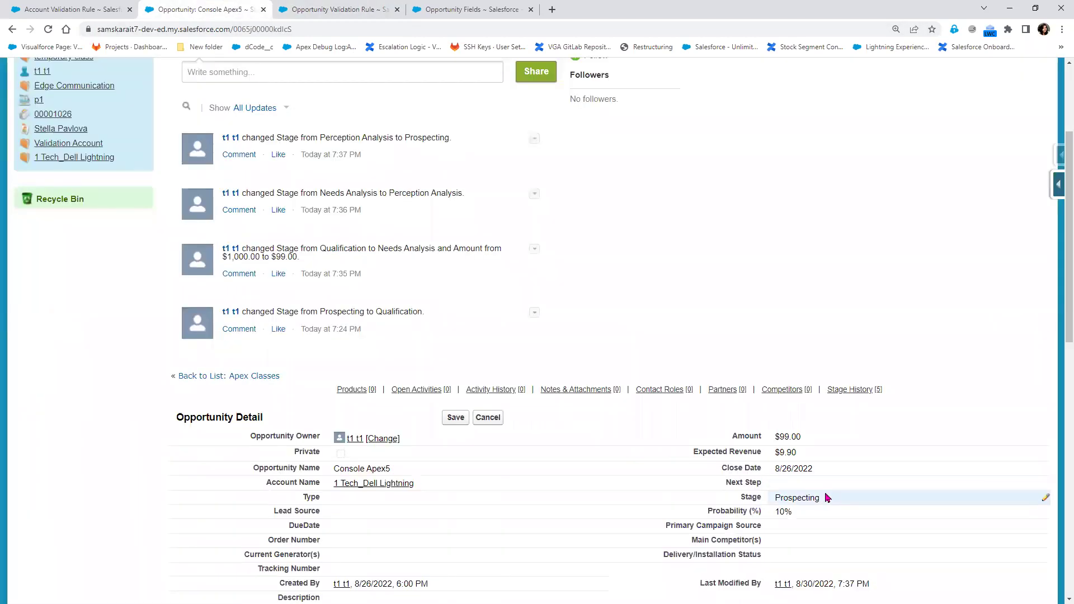
{"action": "left_click", "coordinate": [642, 184]}
{"action": "left_click", "coordinate": [486, 418]}
{"action": "left_click", "coordinate": [462, 418]}
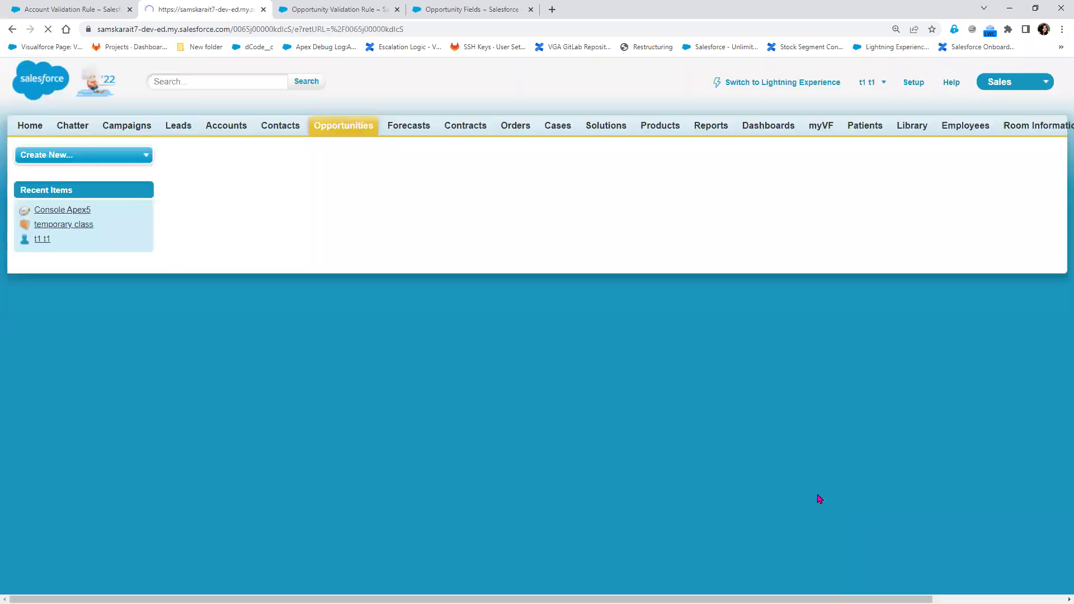
{"action": "left_click", "coordinate": [822, 307]}
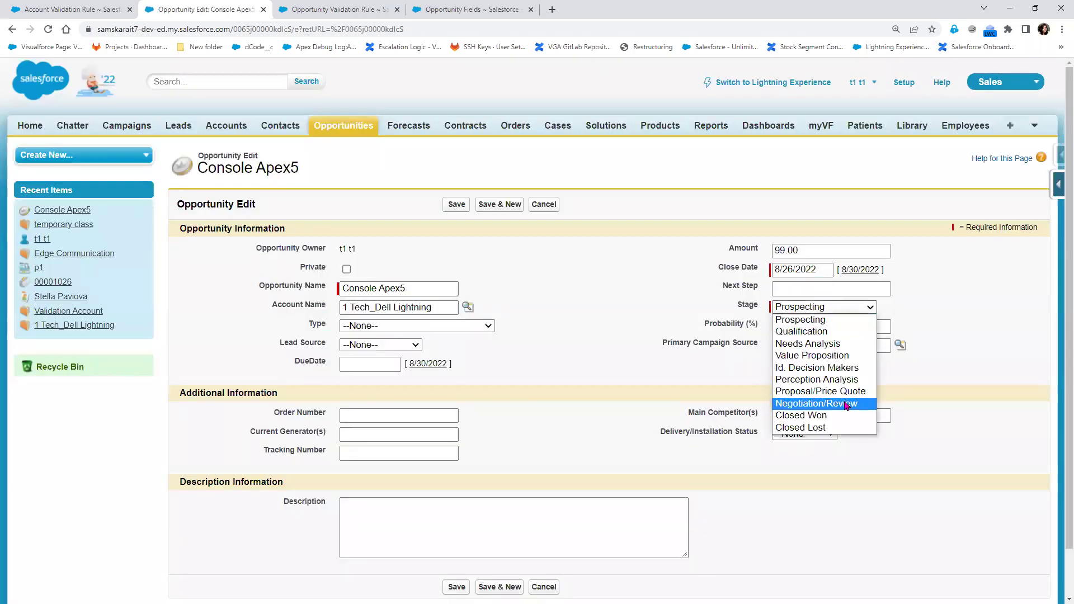
{"action": "left_click", "coordinate": [847, 404]}
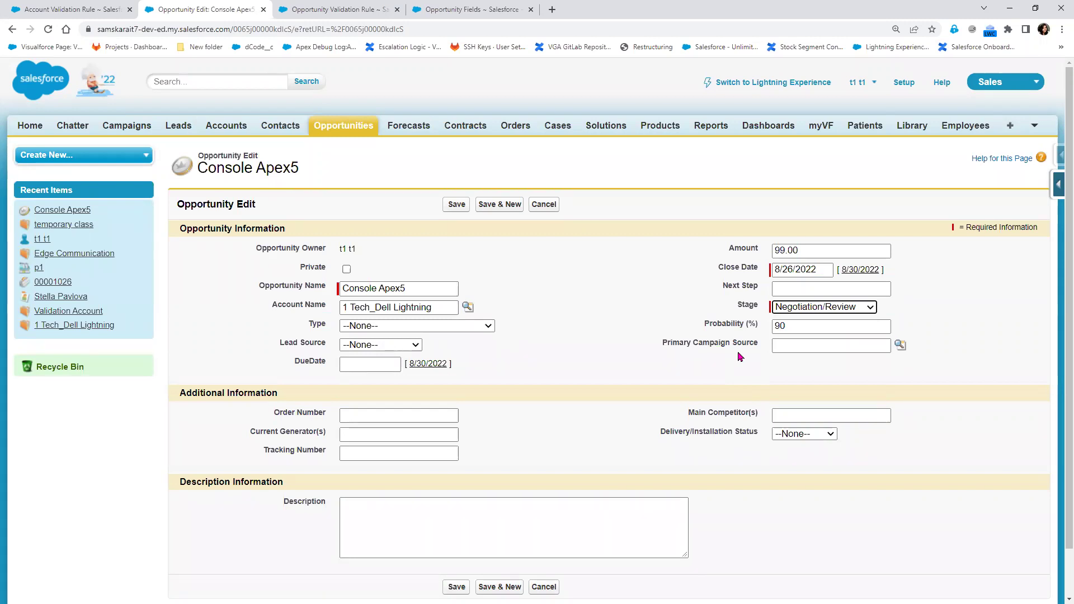
{"action": "left_click", "coordinate": [454, 205]}
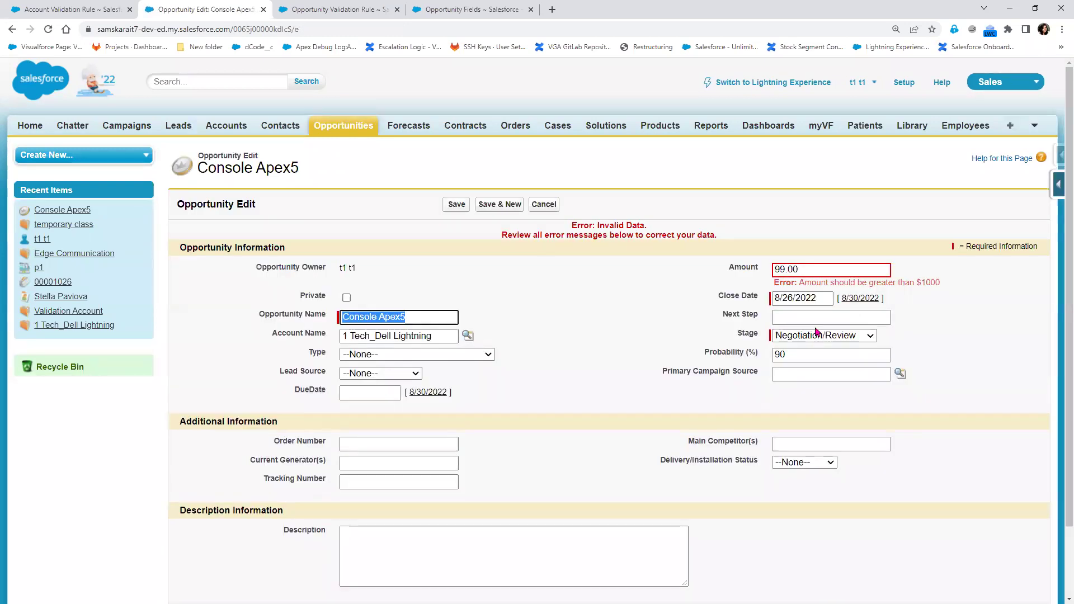
{"action": "left_click", "coordinate": [324, 10]}
{"action": "left_click", "coordinate": [358, 388]}
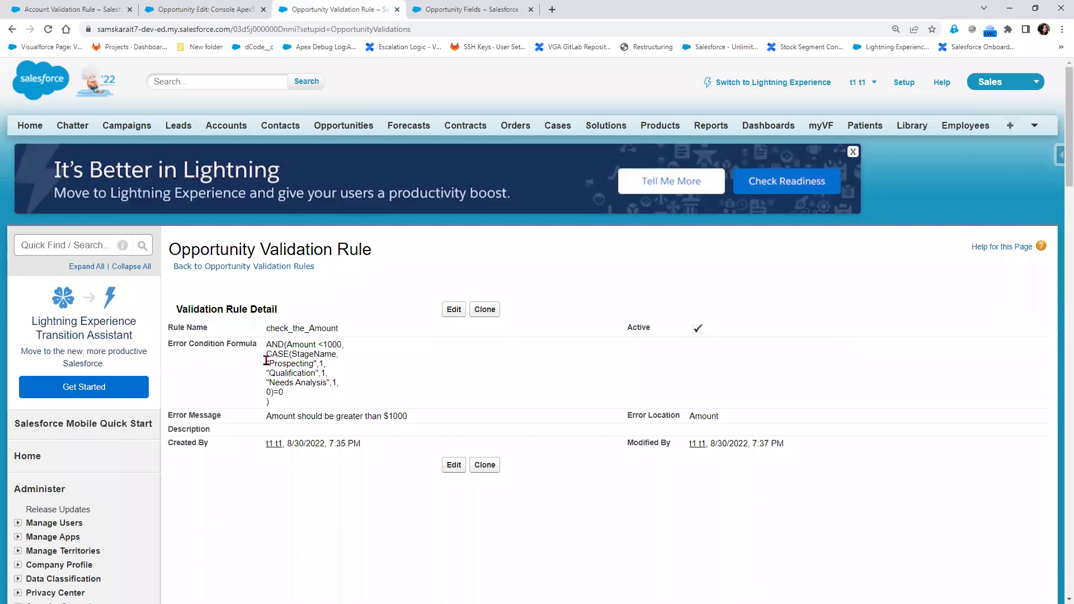
Highlight StageName, Prospecting, Needs Analysis and Qualification in the formula, then return to the Console Apex5 edit form
{"action": "double_click", "coordinate": [323, 356]}
{"action": "double_click", "coordinate": [294, 363]}
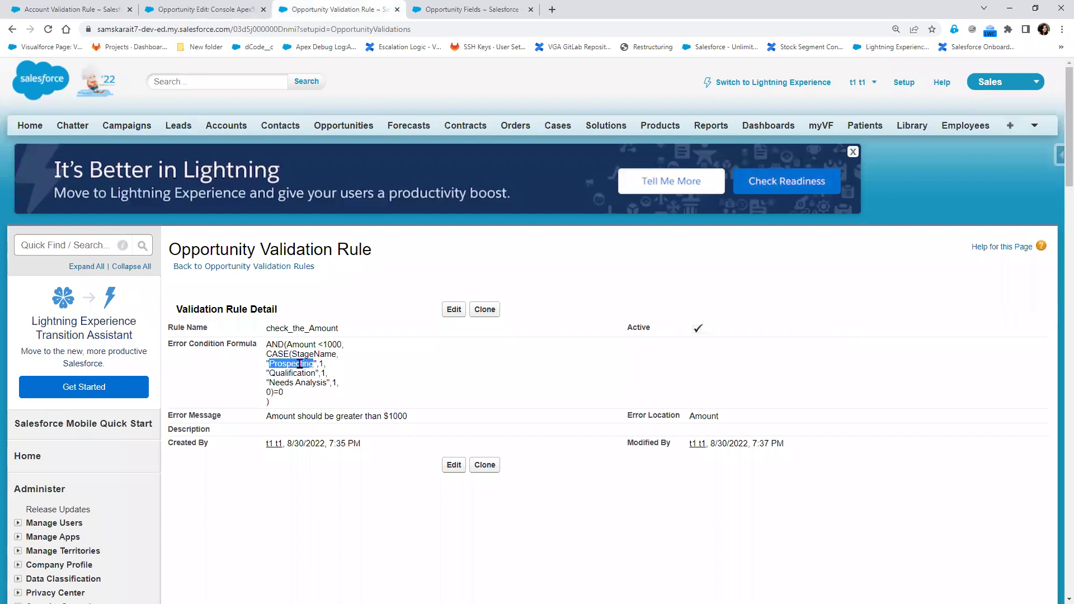
{"action": "left_click", "coordinate": [295, 371]}
{"action": "double_click", "coordinate": [301, 382]}
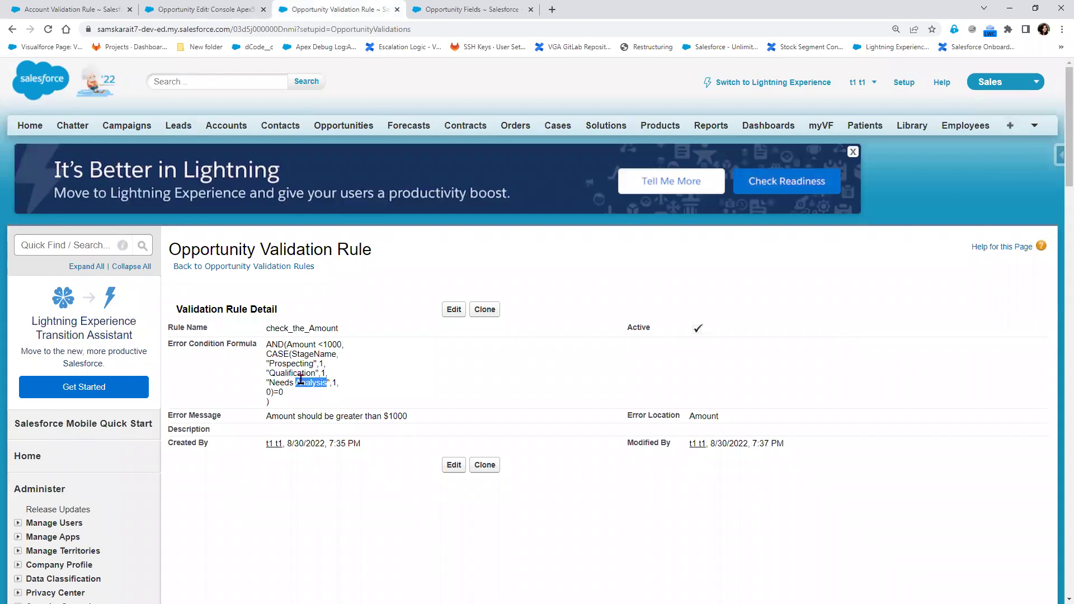
{"action": "left_click", "coordinate": [318, 407]}
{"action": "left_click_drag", "start_coordinate": [283, 391], "coordinate": [268, 354]}
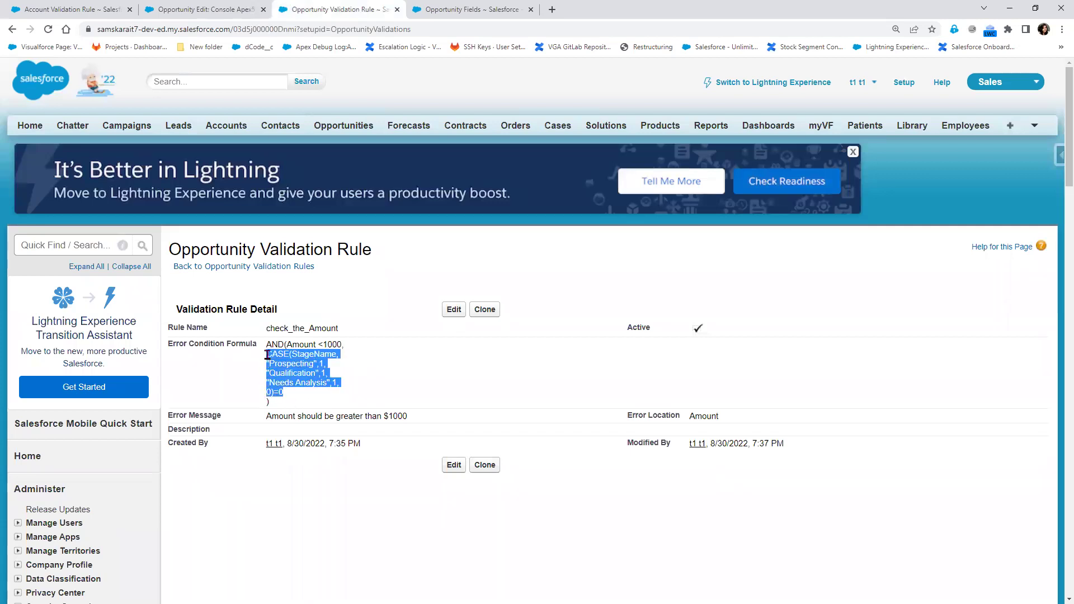
{"action": "double_click", "coordinate": [300, 364]}
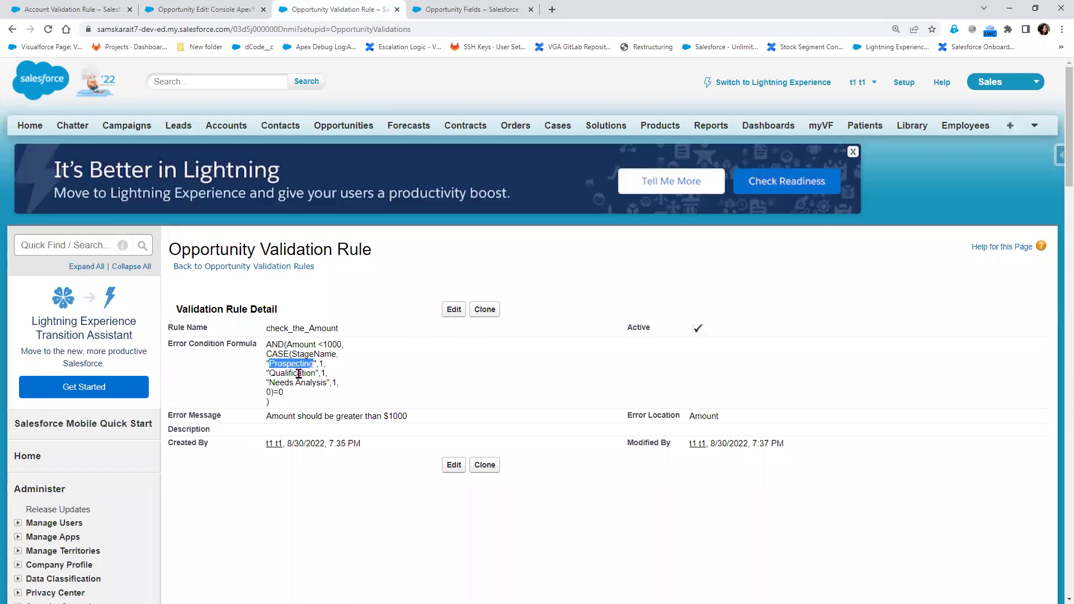
{"action": "double_click", "coordinate": [299, 373]}
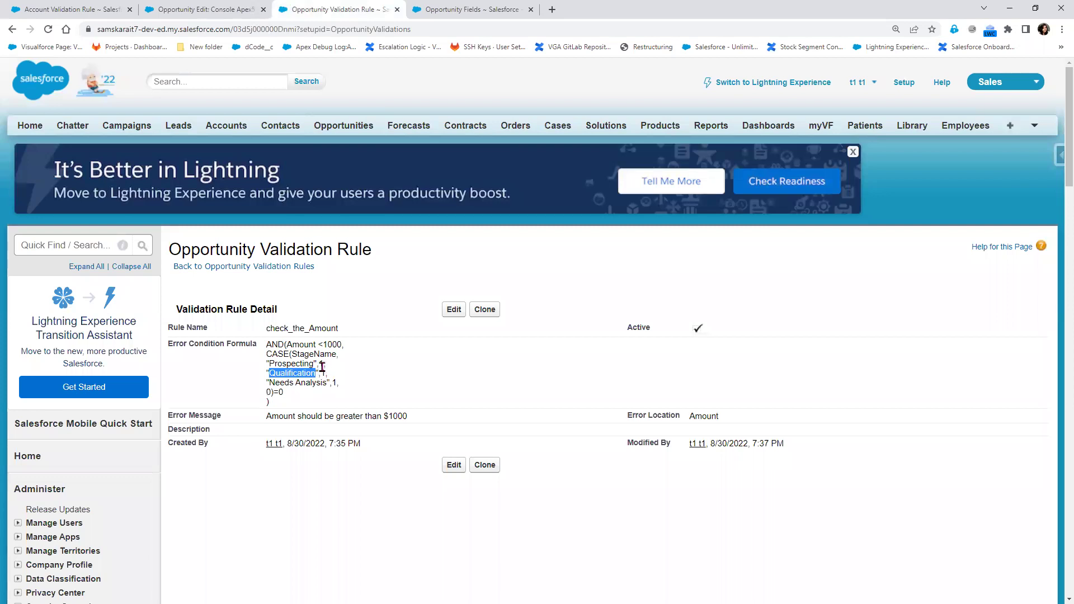
{"action": "left_click", "coordinate": [216, 8]}
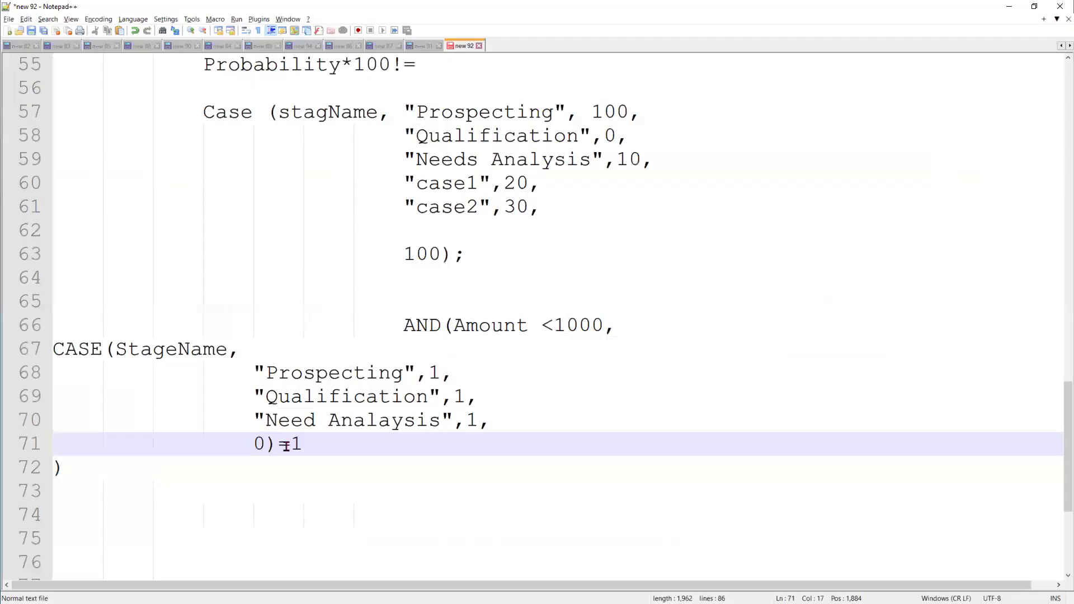
Below the bracket on line 80, add blank lines and type an indented 'Assignment' heading
{"action": "scroll", "coordinate": [287, 443], "scroll_direction": "down", "scroll_amount": 3}
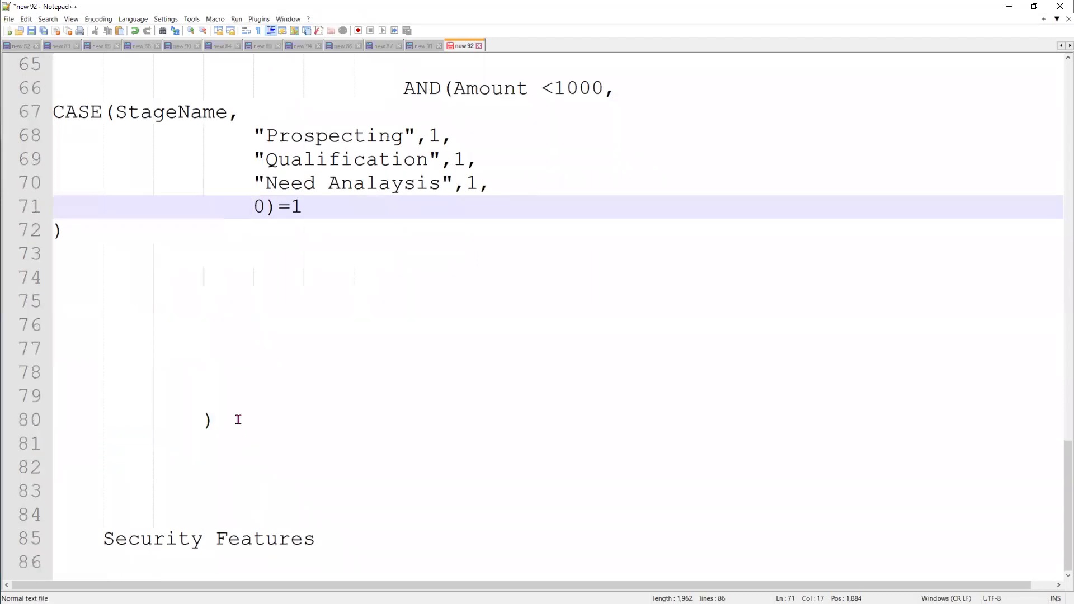
{"action": "left_click", "coordinate": [236, 429]}
{"action": "key", "text": "Return"}
{"action": "key", "text": "Return"}
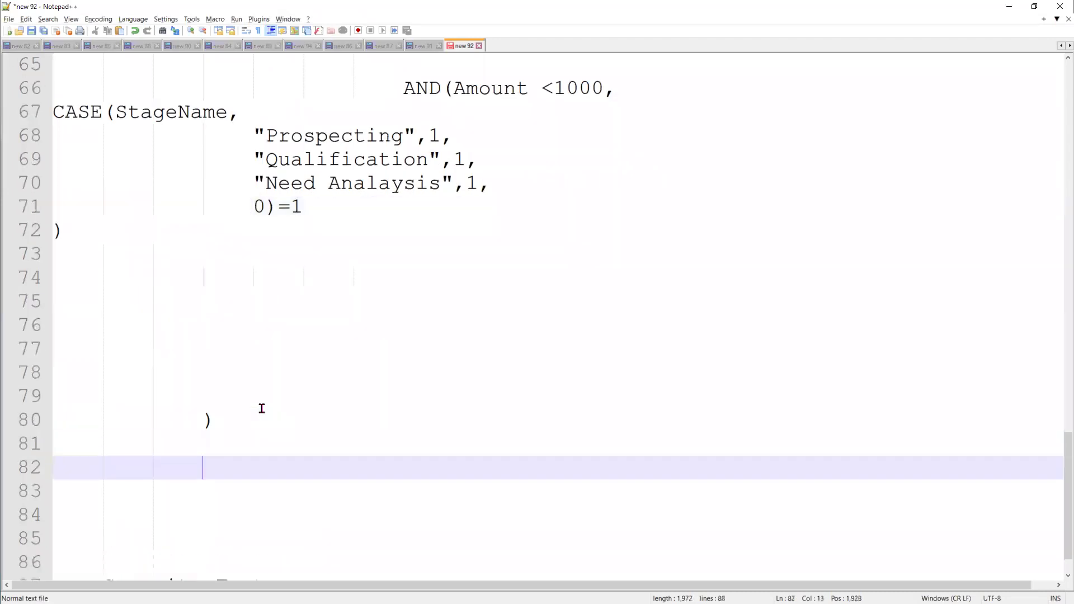
{"action": "key", "text": "Return"}
{"action": "key", "text": "BackSpace"}
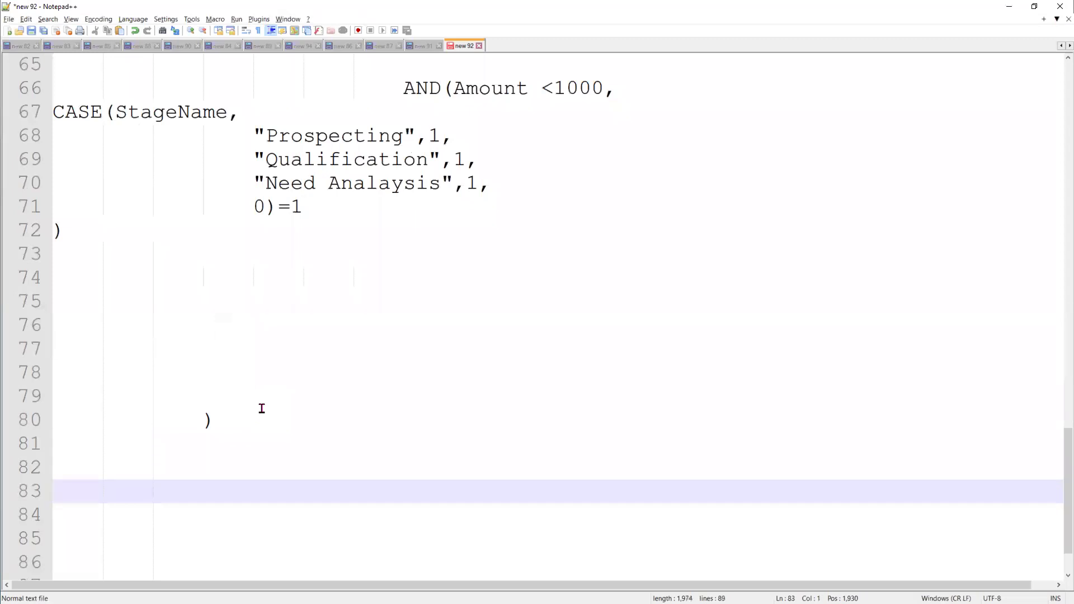
{"action": "key", "text": "Tab"}
{"action": "type", "text": "Assignment :"}
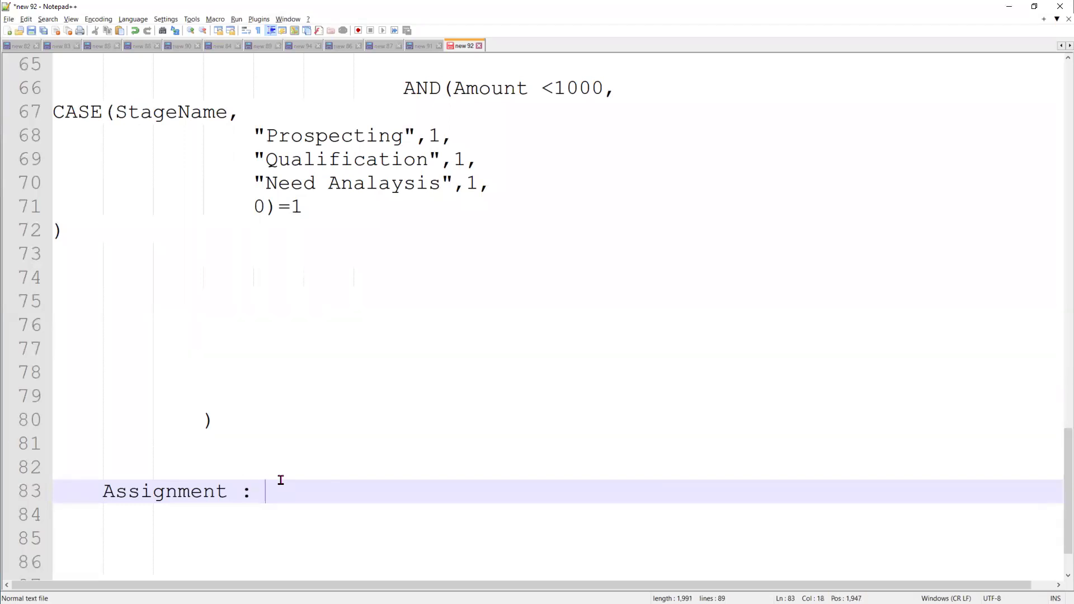
Under the Assignment heading, add the task 'create Record Type on Account'
{"action": "key", "text": "Return"}
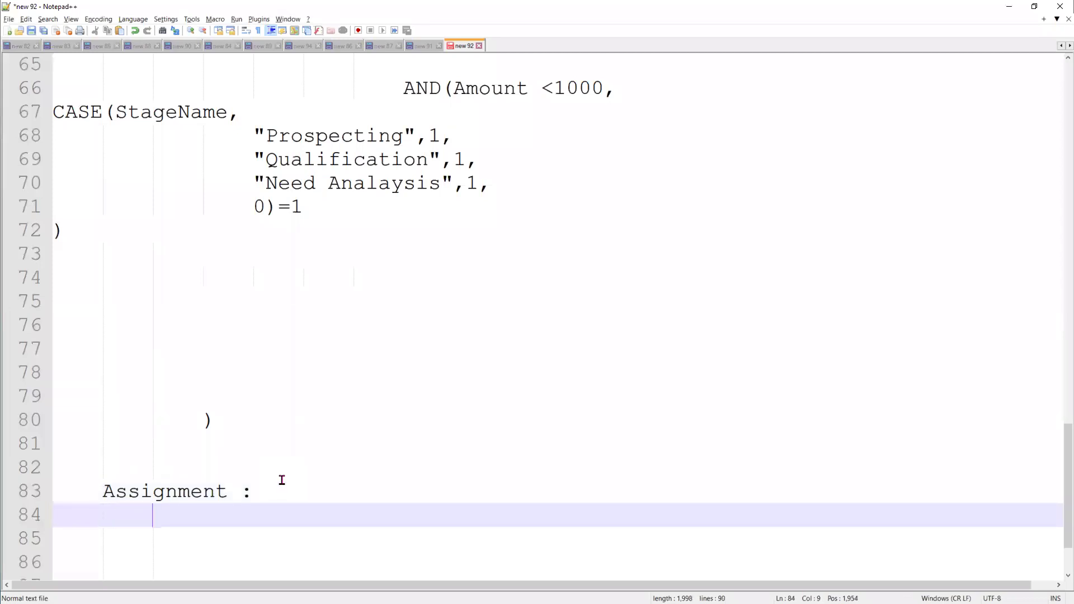
{"action": "type", "text": "R"}
{"action": "key", "text": "BackSpace"}
{"action": "type", "text": "create  "}
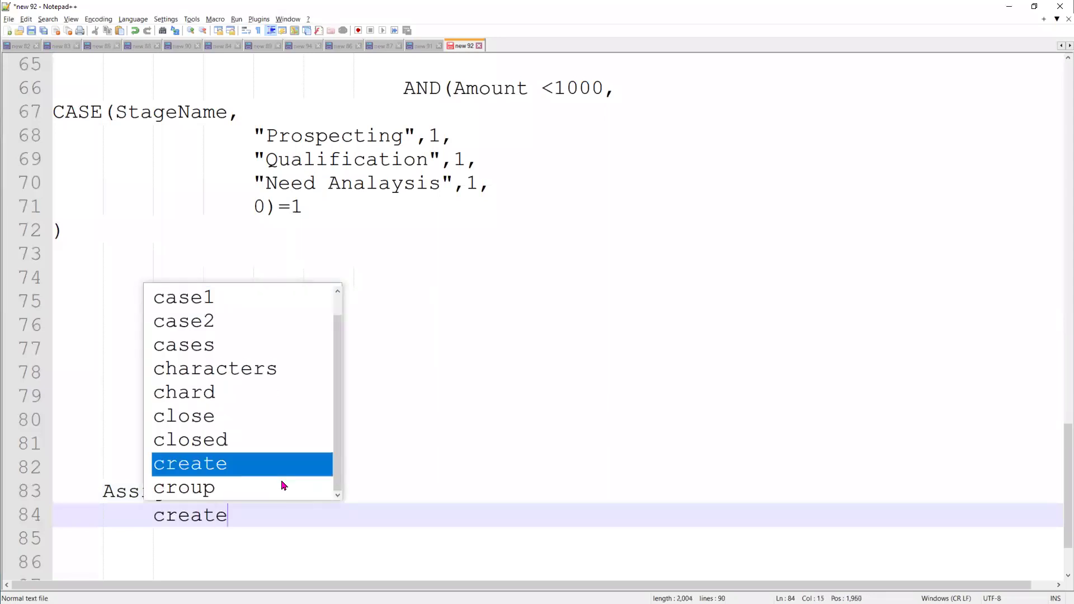
{"action": "type", "text": " a Rec"}
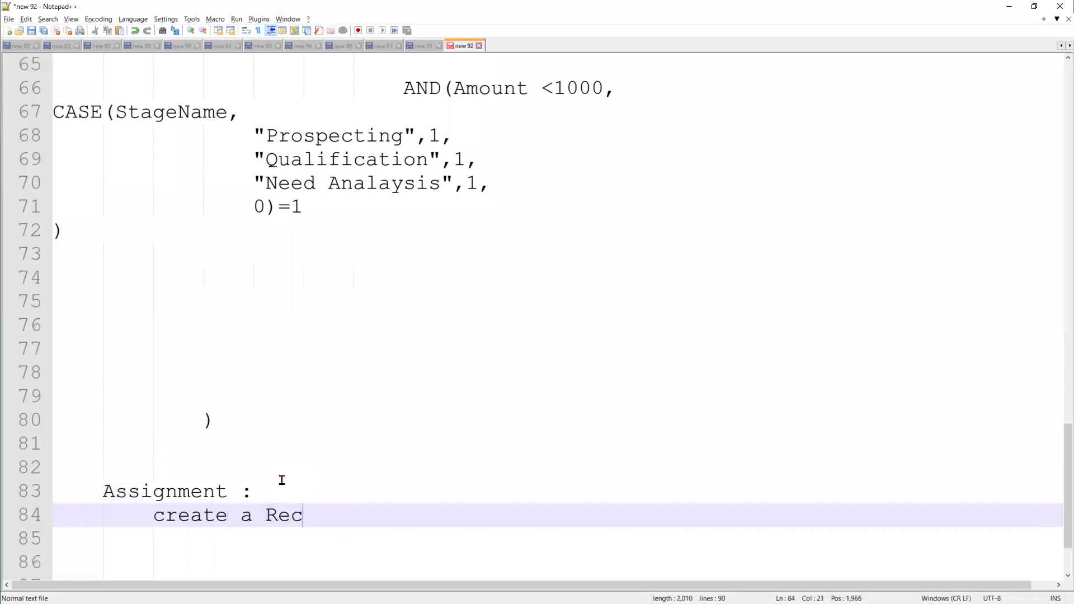
{"action": "type", "text": "ord Type"}
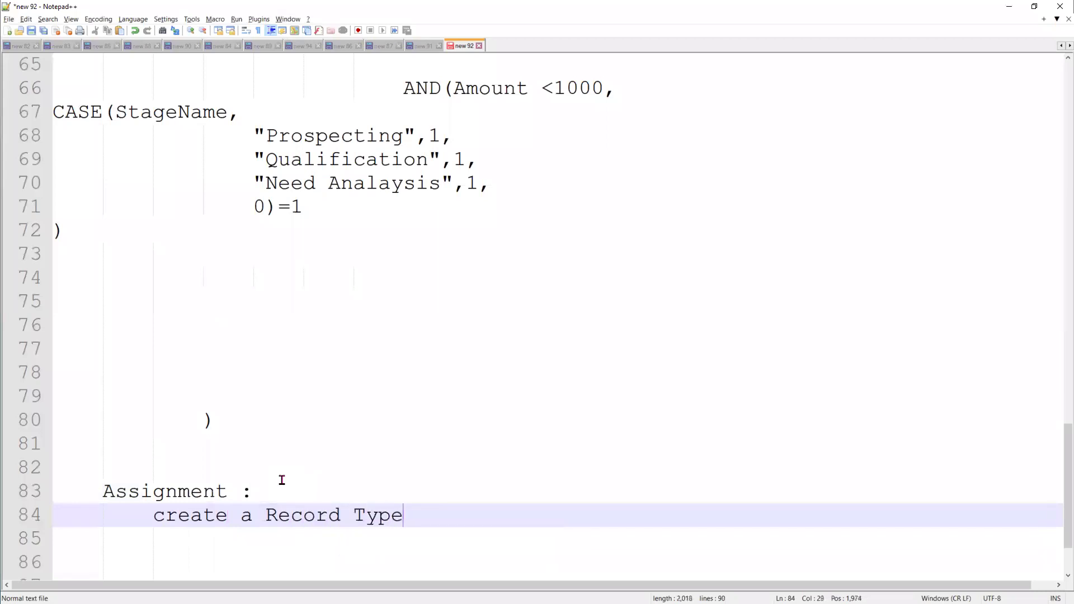
{"action": "type", "text": " on Accoun t"}
{"action": "key", "text": "BackSpace"}
{"action": "key", "text": "BackSpace"}
{"action": "type", "text": "t"}
List the record types indented below: Business, Individual, New, Fleet and Business2 Account
{"action": "key", "text": "Return"}
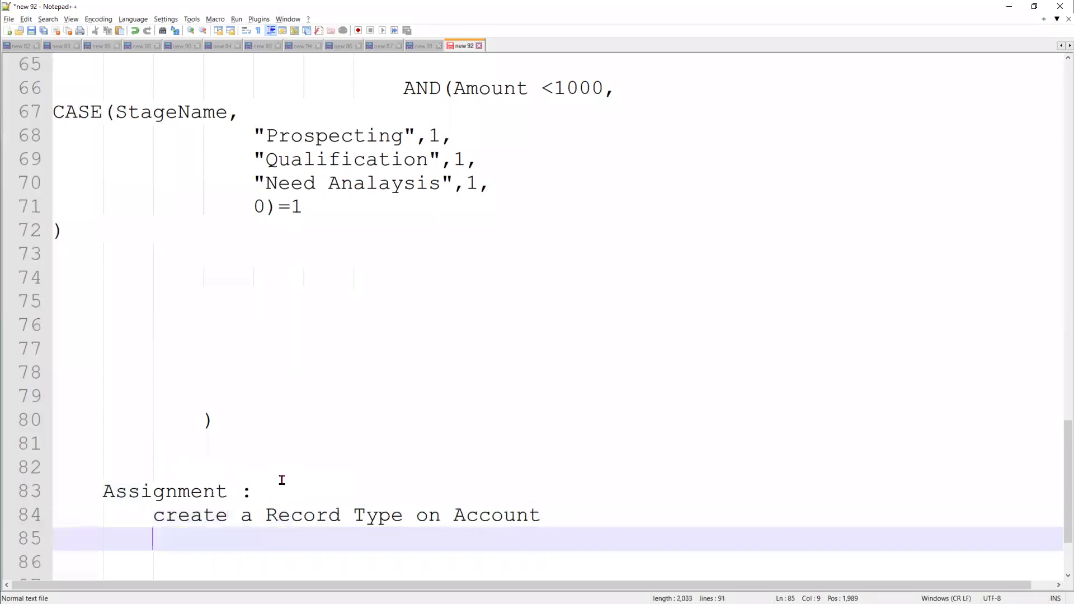
{"action": "key", "text": "Tab"}
{"action": "type", "text": "Business A"}
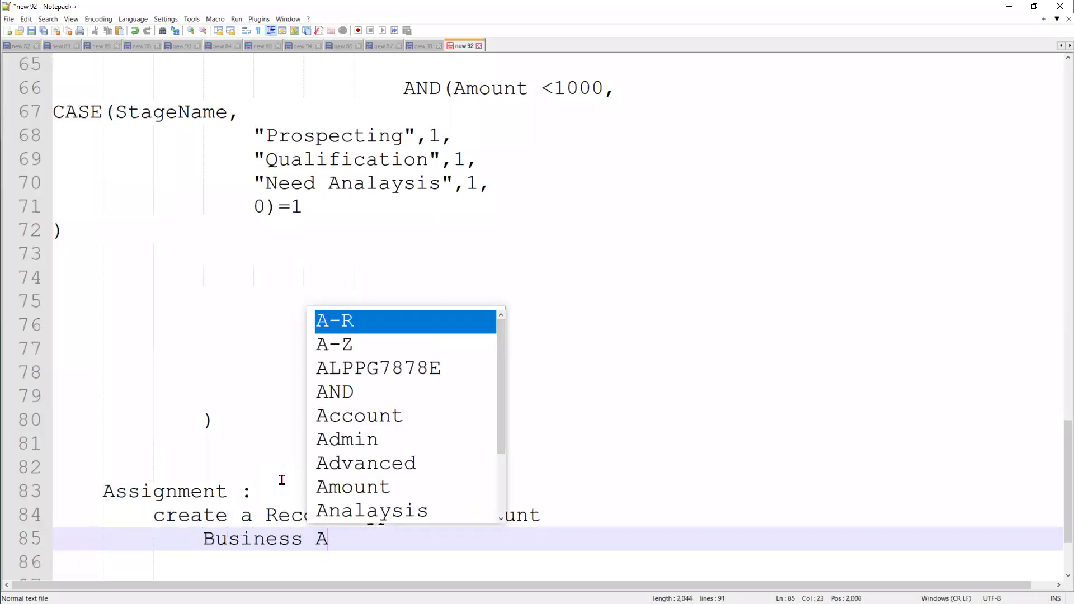
{"action": "type", "text": "ccount"}
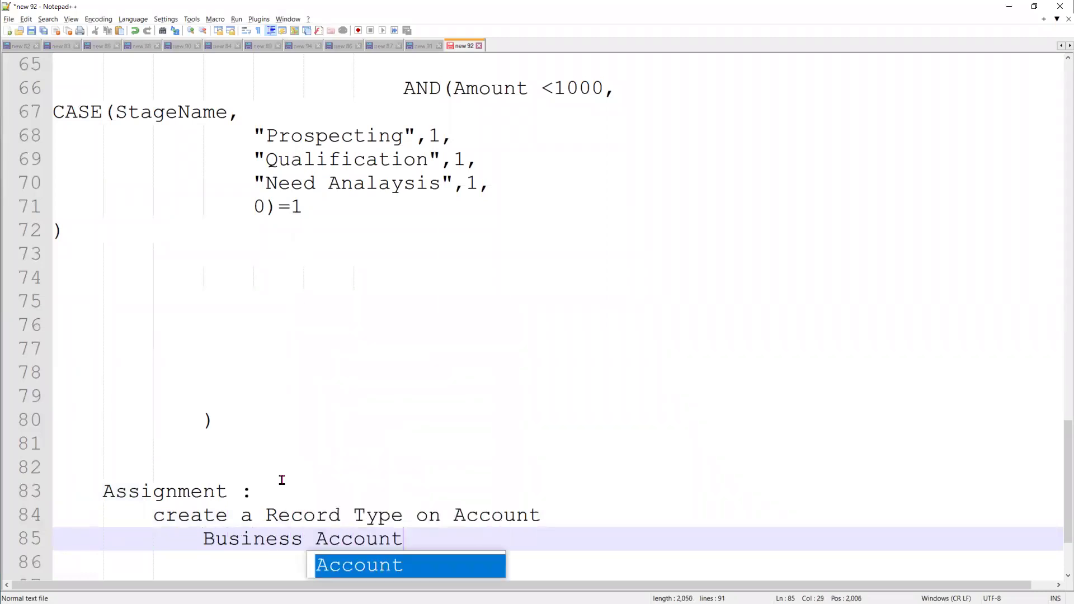
{"action": "key", "text": "Return"}
{"action": "type", "text": "Individual Acc"}
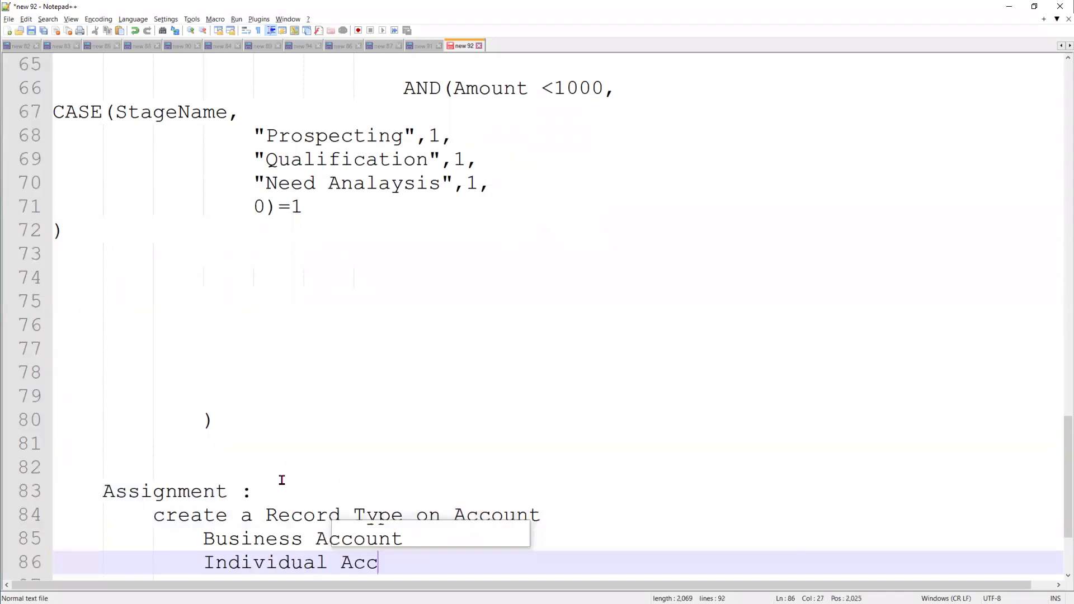
{"action": "key", "text": "Return"}
{"action": "key", "text": "Return"}
{"action": "type", "text": "N"}
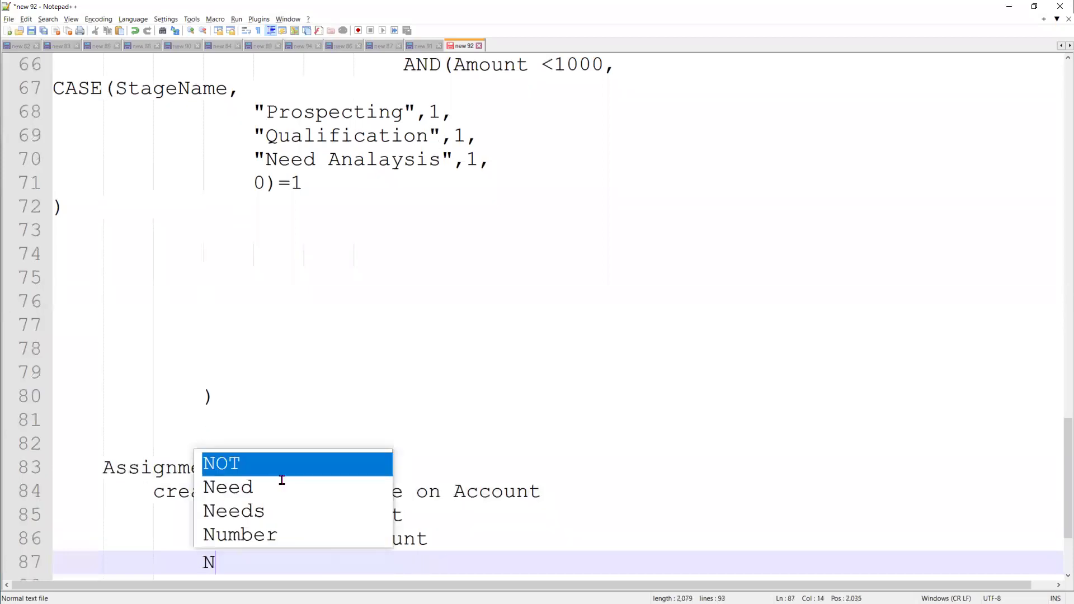
{"action": "type", "text": "ew Acc"}
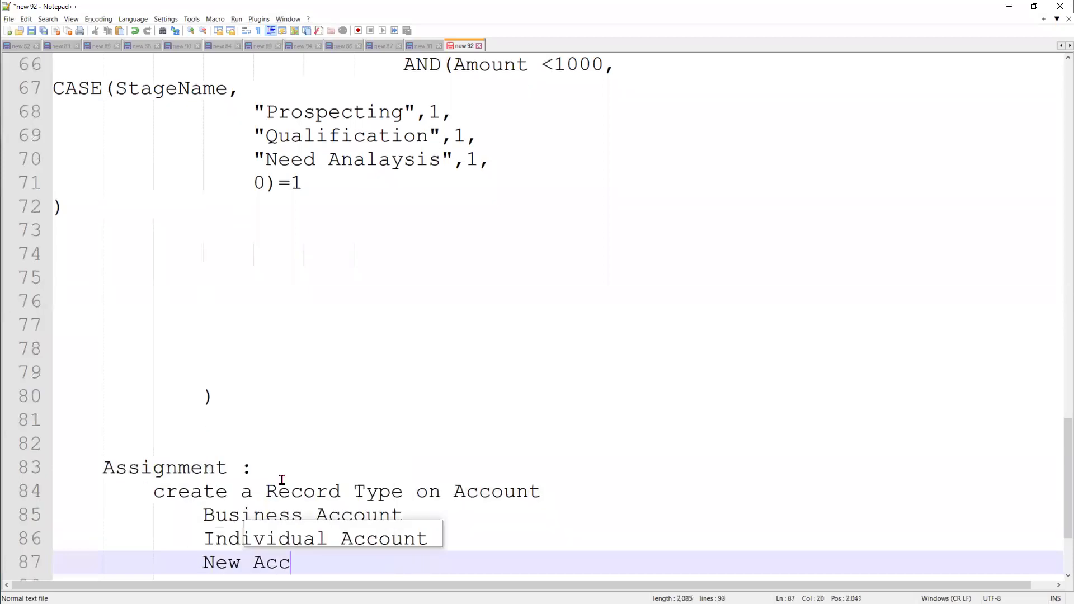
{"action": "type", "text": "o"}
{"action": "key", "text": "Return"}
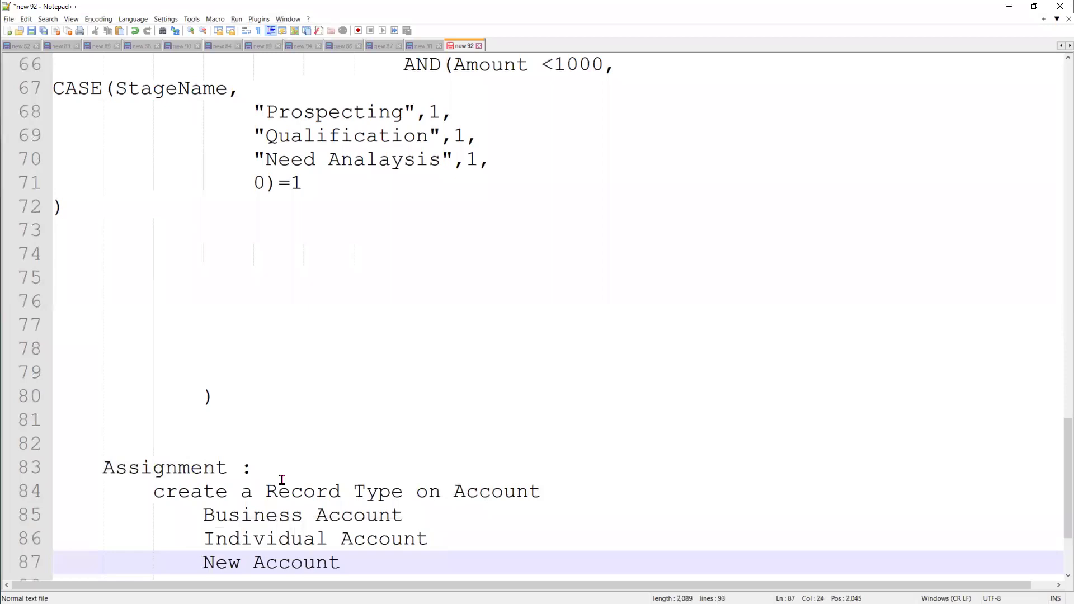
{"action": "key", "text": "Return"}
{"action": "type", "text": "Fleet Account"}
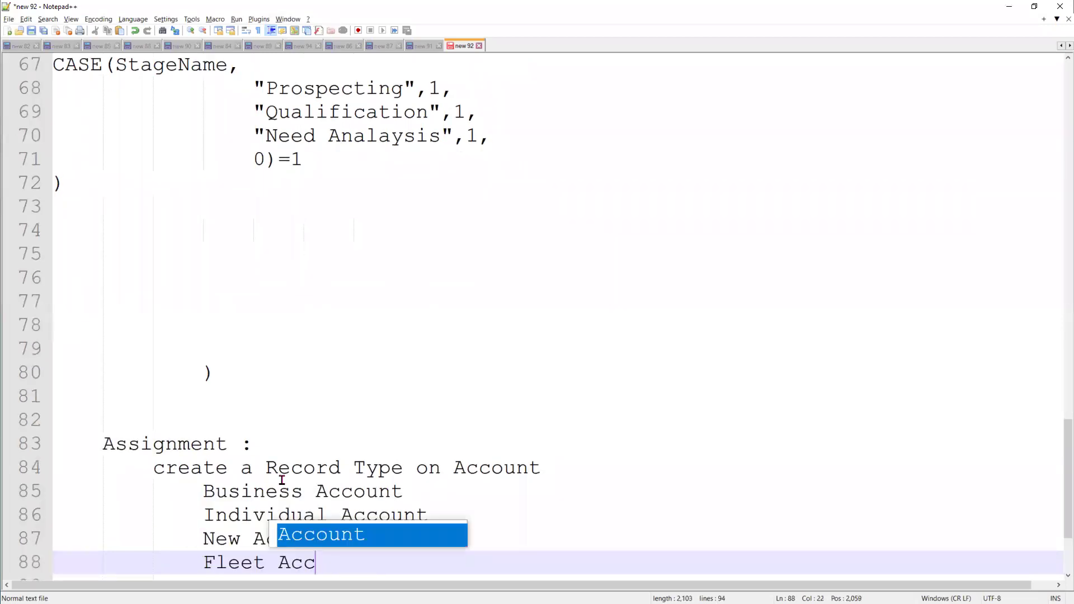
{"action": "key", "text": "Return"}
{"action": "key", "text": "Return"}
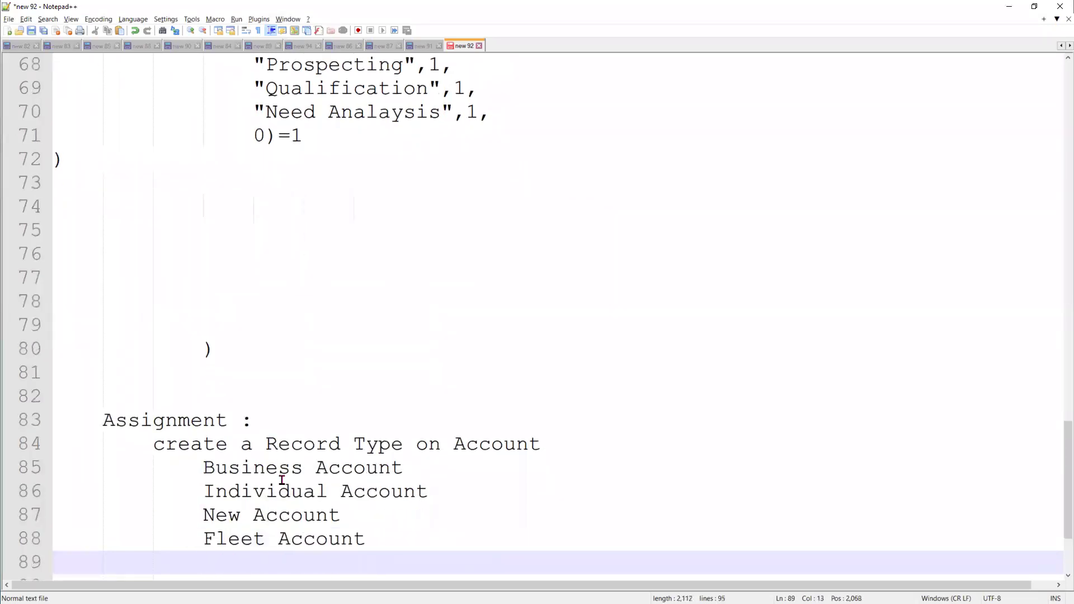
{"action": "type", "text": "Business"}
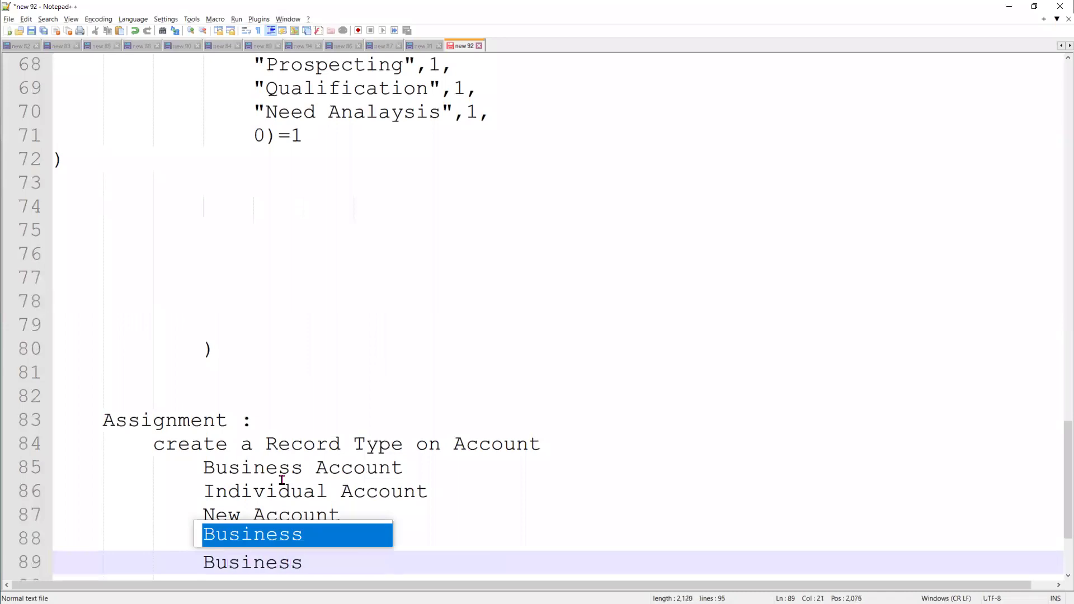
{"action": "type", "text": "2 Account"}
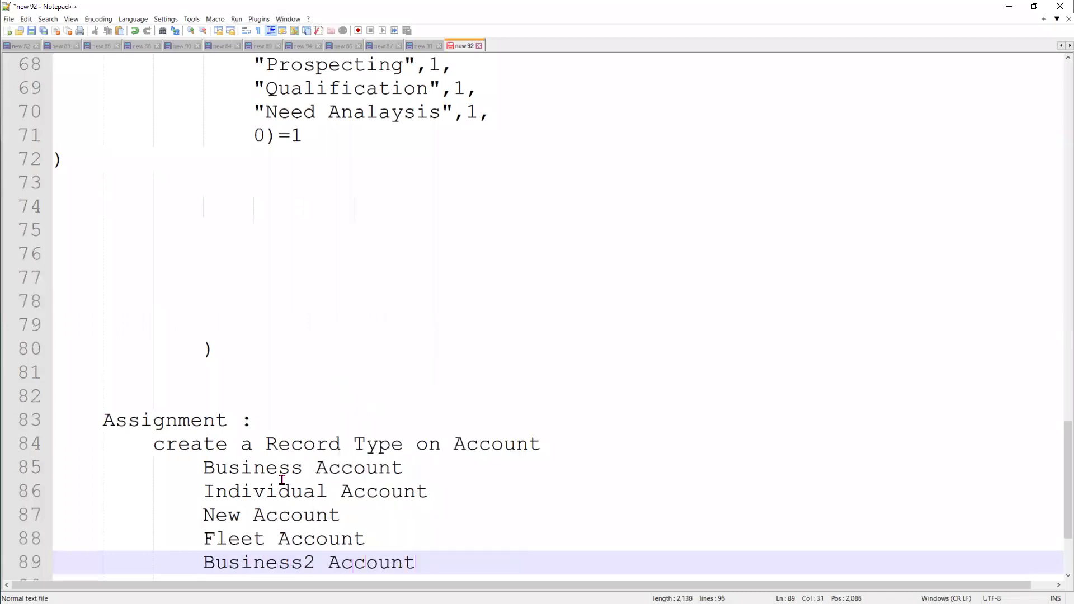
{"action": "key", "text": "Return"}
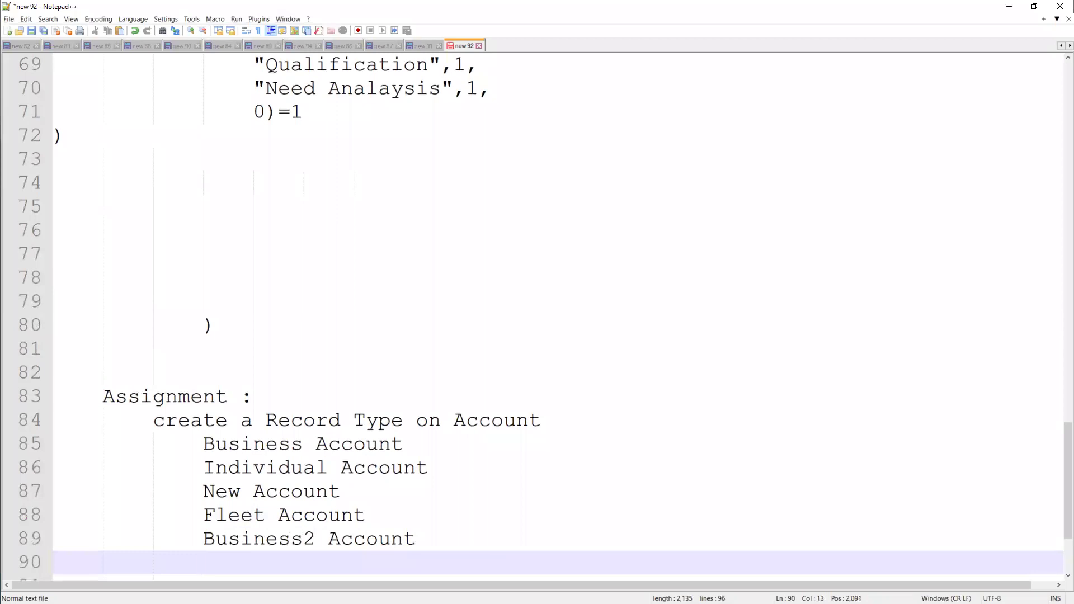
After line 89, begin the task 'implement a validation rule if Account Record Type is ""'
{"action": "left_click", "coordinate": [453, 539]}
{"action": "key", "text": "Return"}
{"action": "key", "text": "Return"}
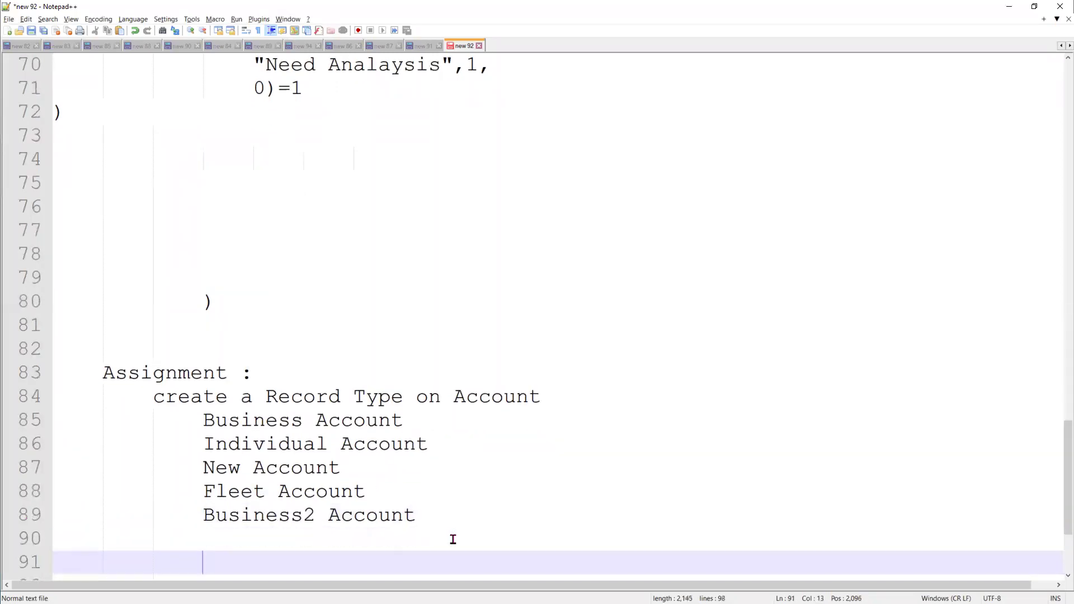
{"action": "type", "text": "implement "}
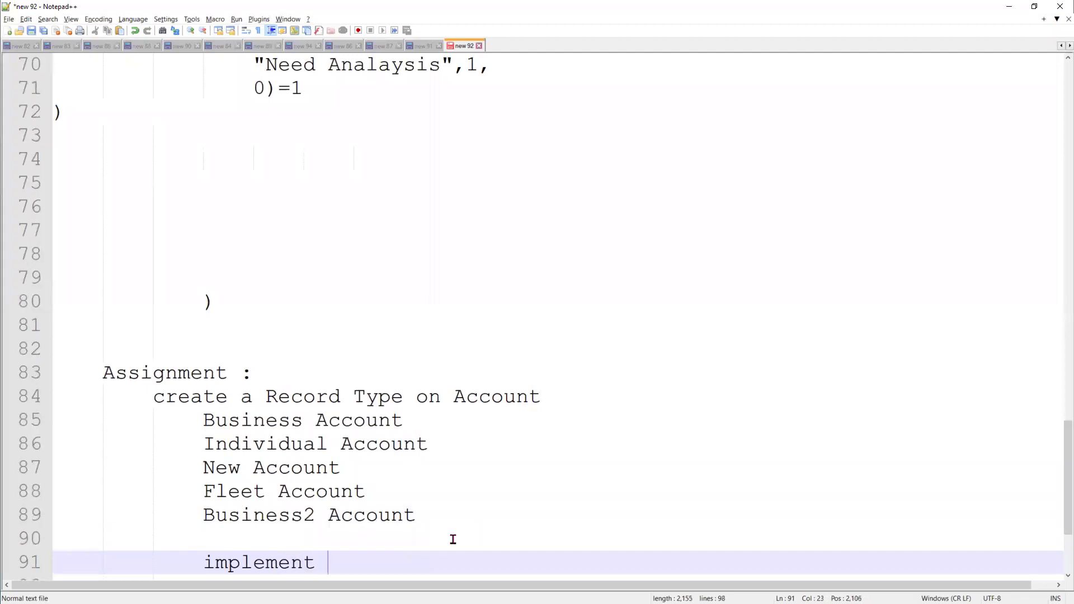
{"action": "type", "text": "a validation rule ig"}
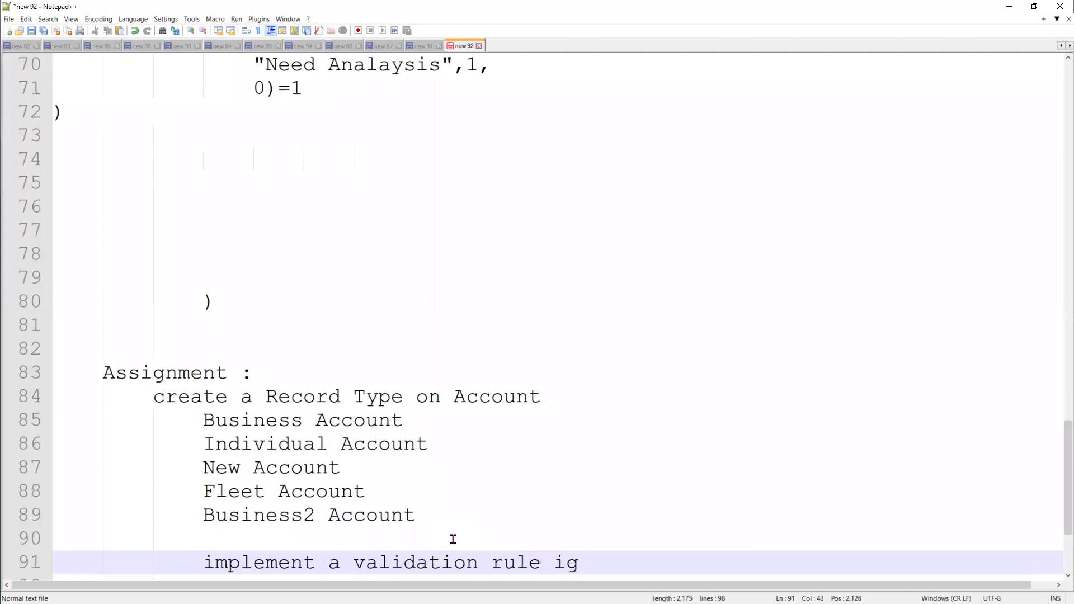
{"action": "key", "text": "BackSpace"}
{"action": "type", "text": "f"}
{"action": "type", "text": "Account"}
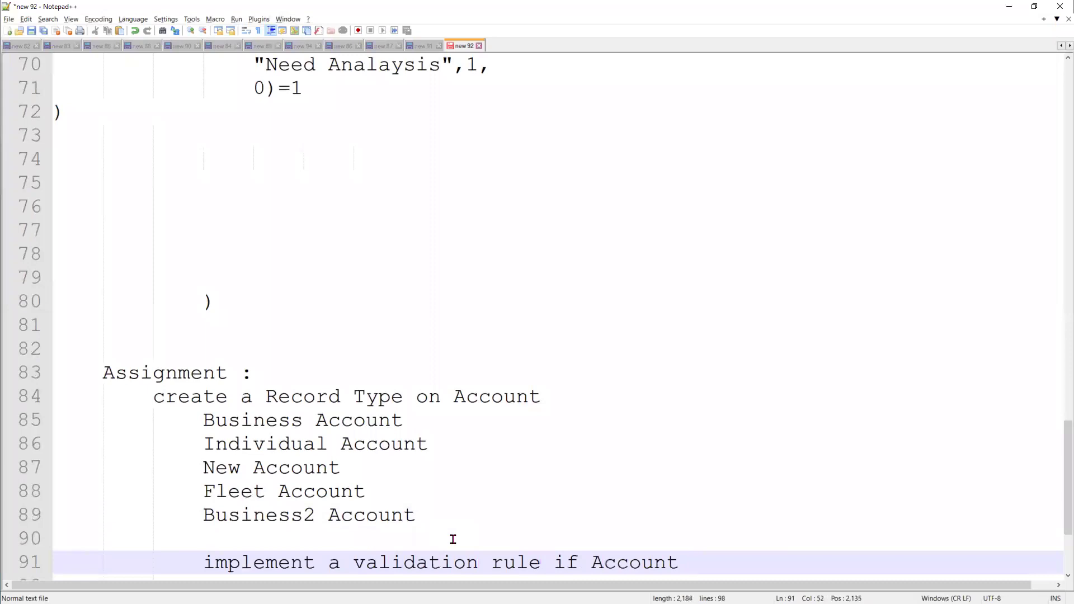
{"action": "type", "text": "Record Type is \"\""}
Fill in "Business Account" and add 'then the Account has to have Active flag checked' below
{"action": "key", "text": "Left"}
{"action": "type", "text": "Busi"}
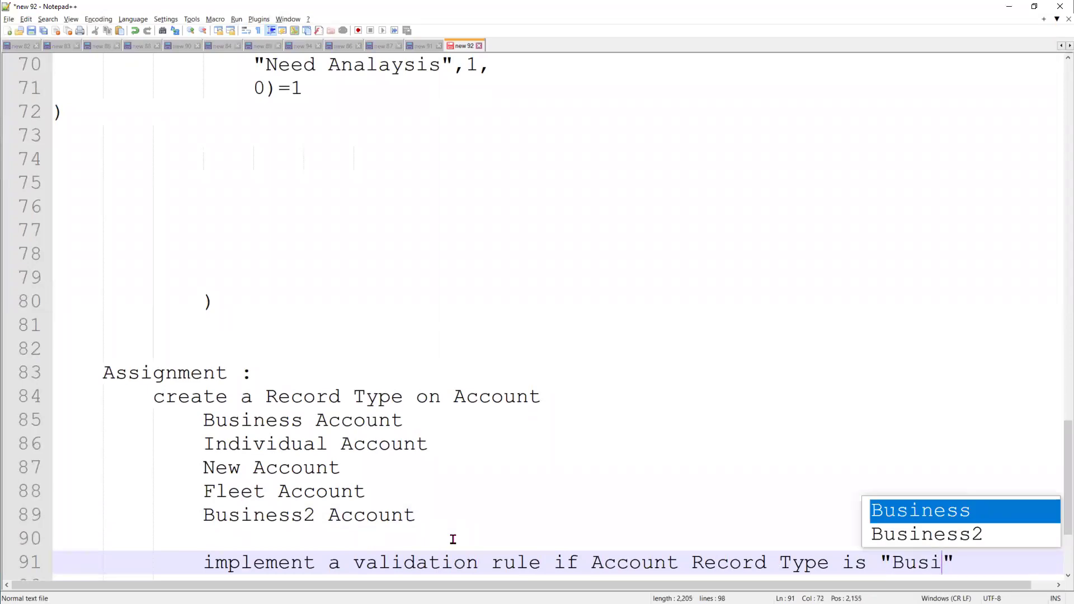
{"action": "key", "text": "Return"}
{"action": "type", "text": "Acc"}
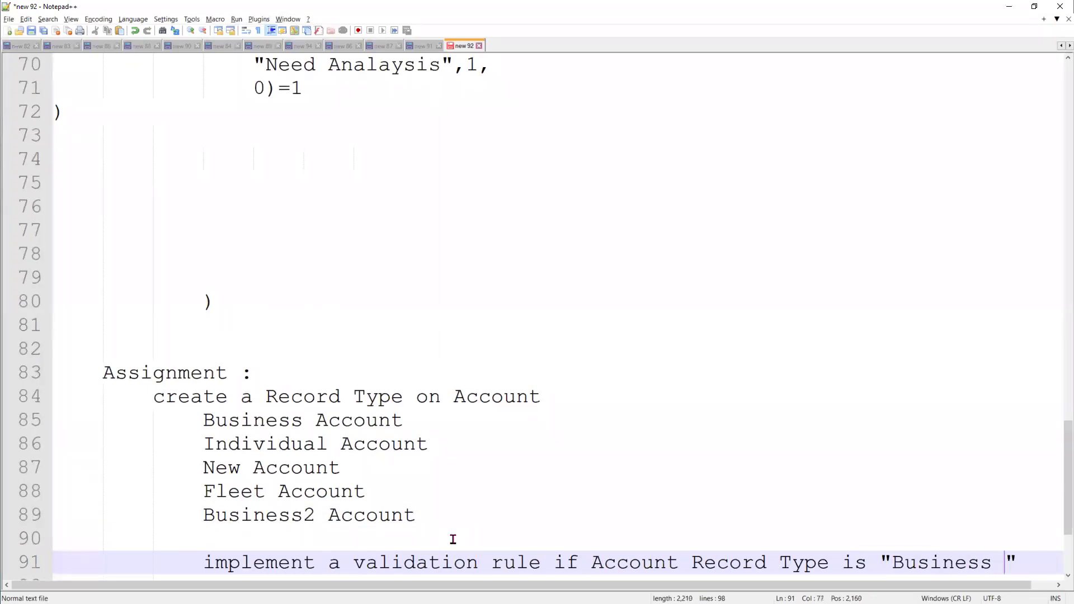
{"action": "type", "text": "ount"}
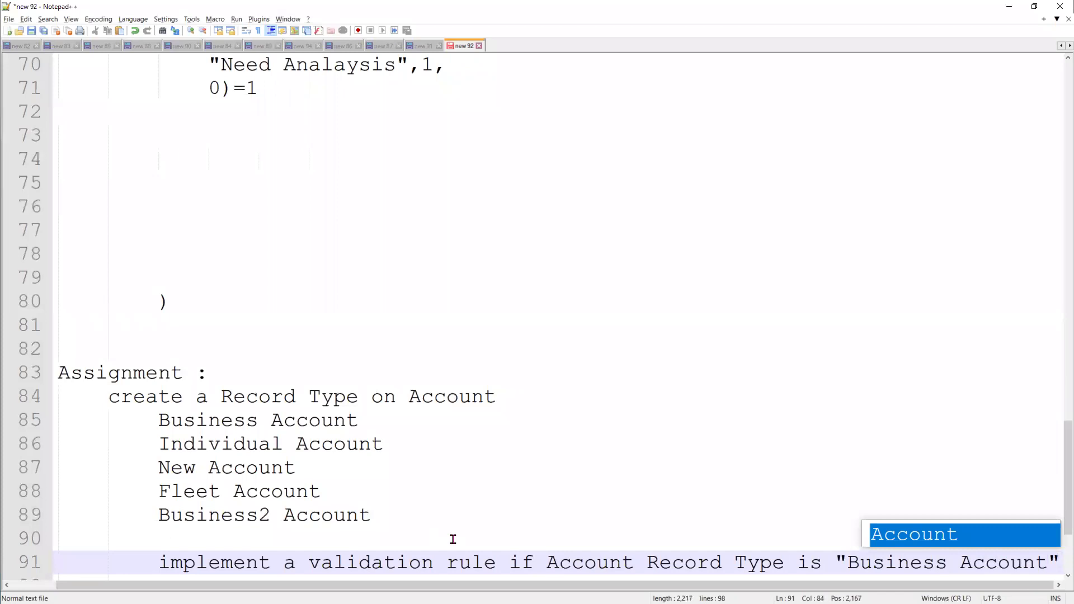
{"action": "key", "text": "End"}
{"action": "key", "text": "Return"}
{"action": "type", "text": "then the "}
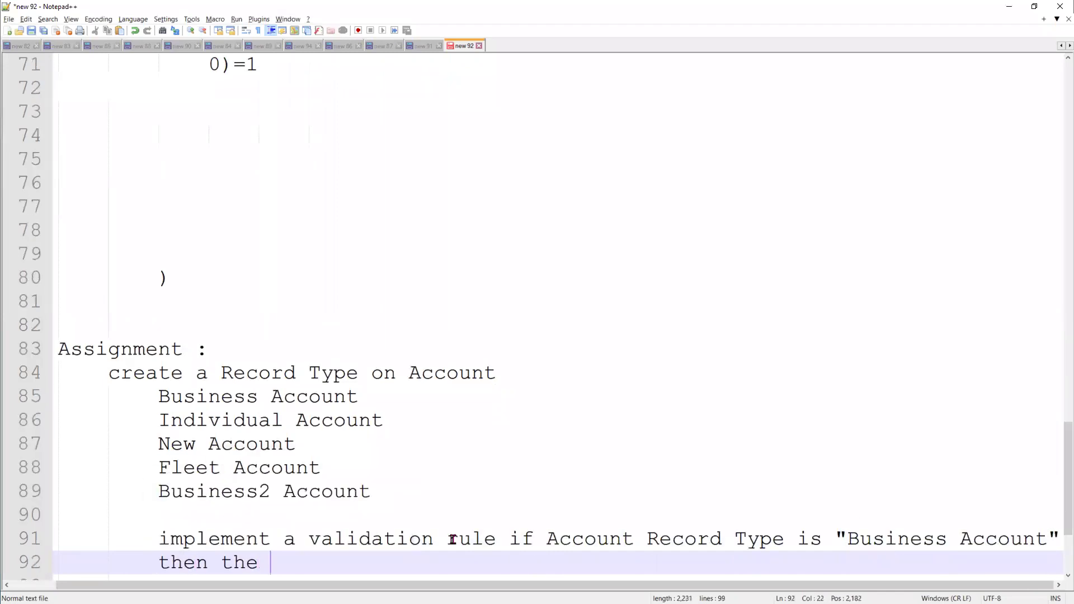
{"action": "type", "text": "Account has t"}
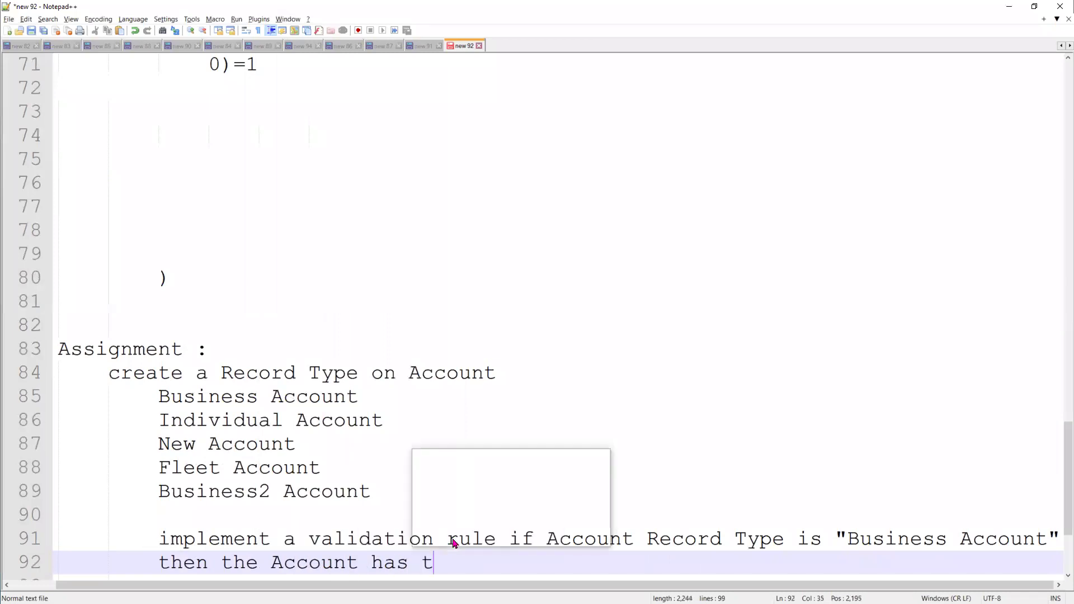
{"action": "type", "text": "o have Ac"}
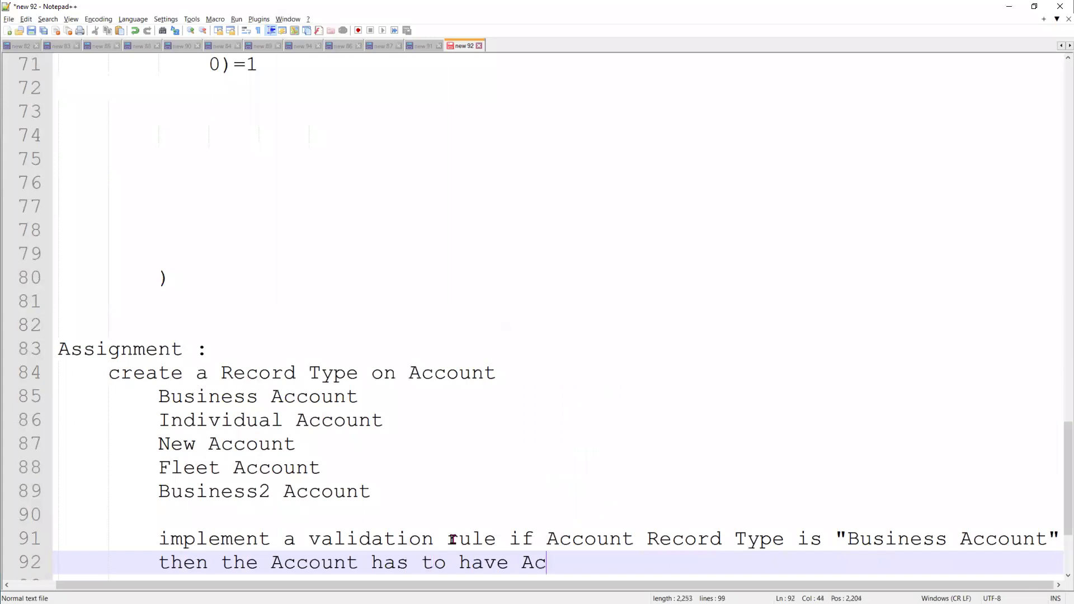
{"action": "type", "text": "tive flag checked"}
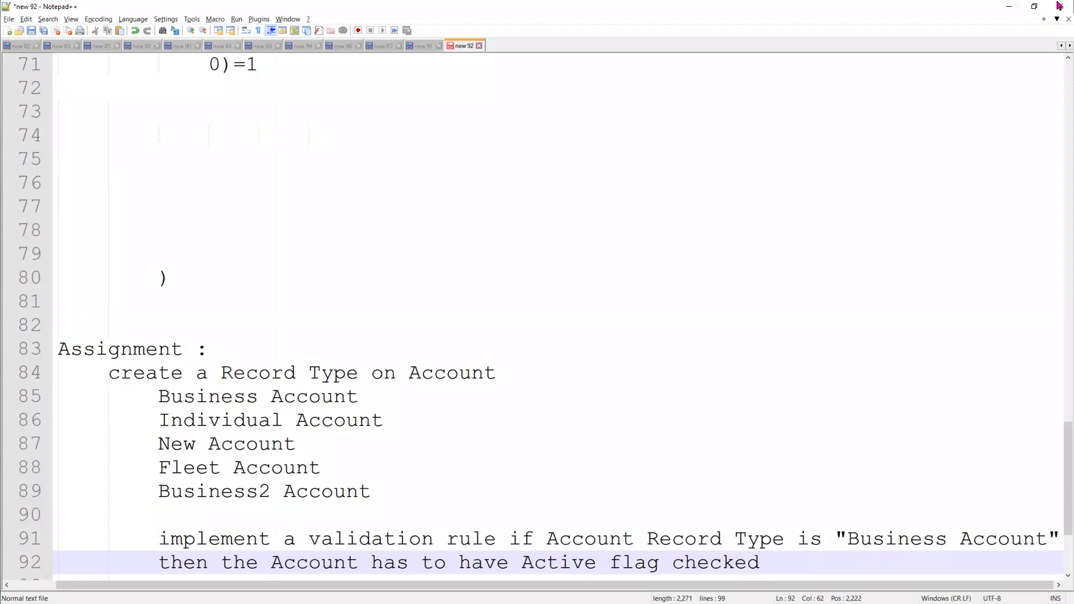
From the Accounts tab, open the temporary class account and scroll through its Account Detail fields
{"action": "left_click", "coordinate": [997, 10]}
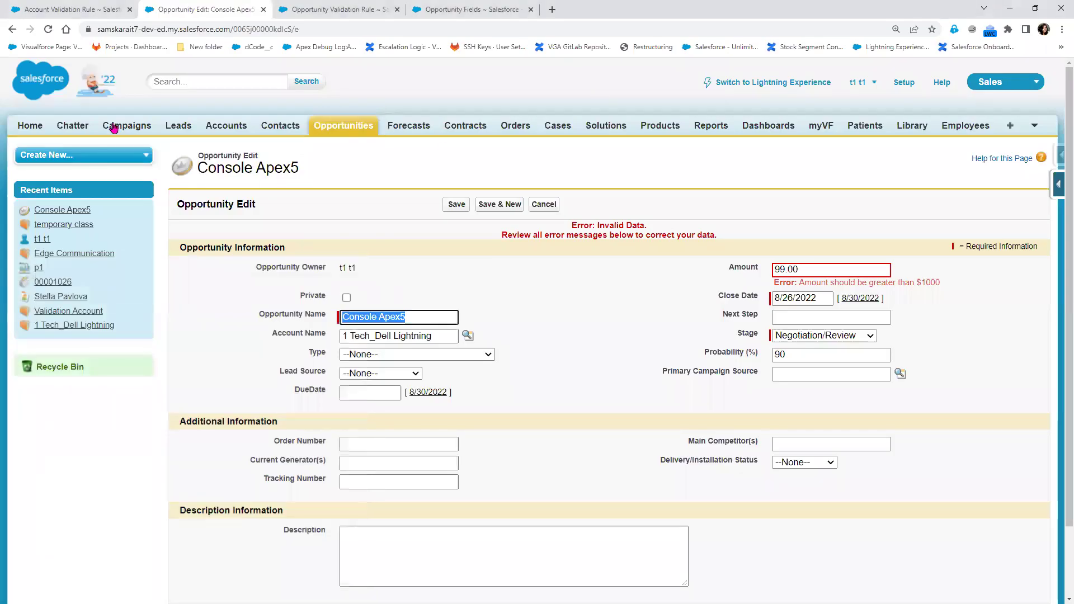
{"action": "left_click", "coordinate": [224, 129]}
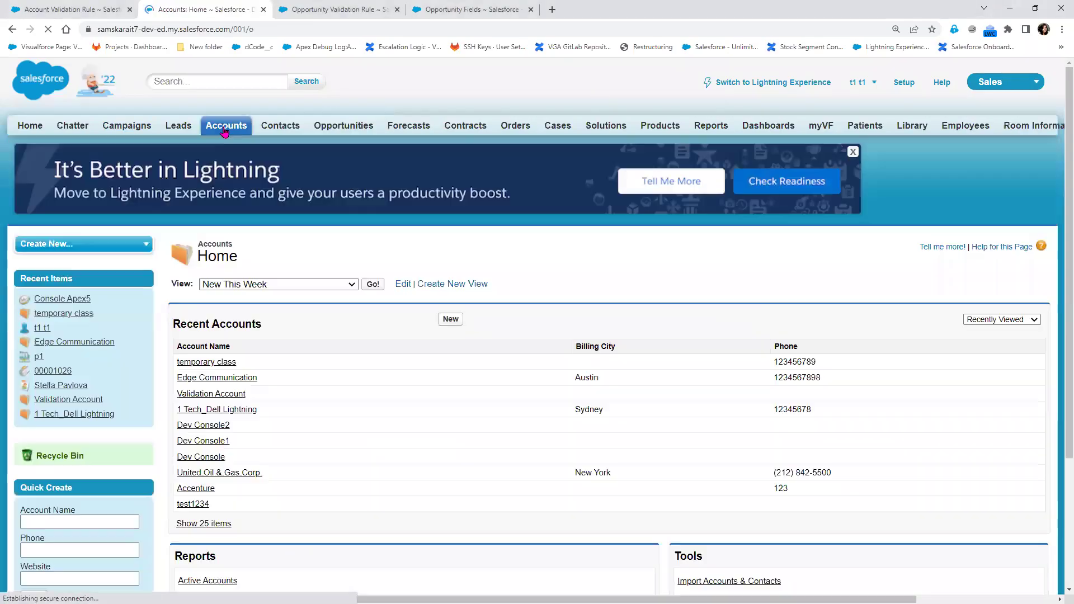
{"action": "left_click", "coordinate": [207, 363]}
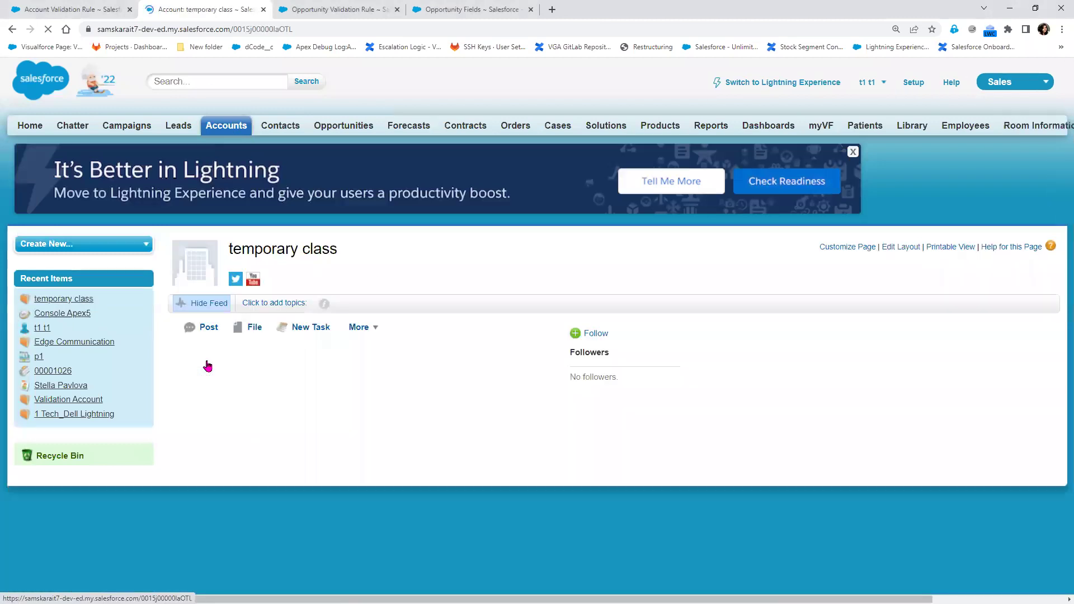
{"action": "scroll", "coordinate": [546, 531], "scroll_direction": "down", "scroll_amount": 3}
{"action": "scroll", "coordinate": [546, 530], "scroll_direction": "down", "scroll_amount": 2}
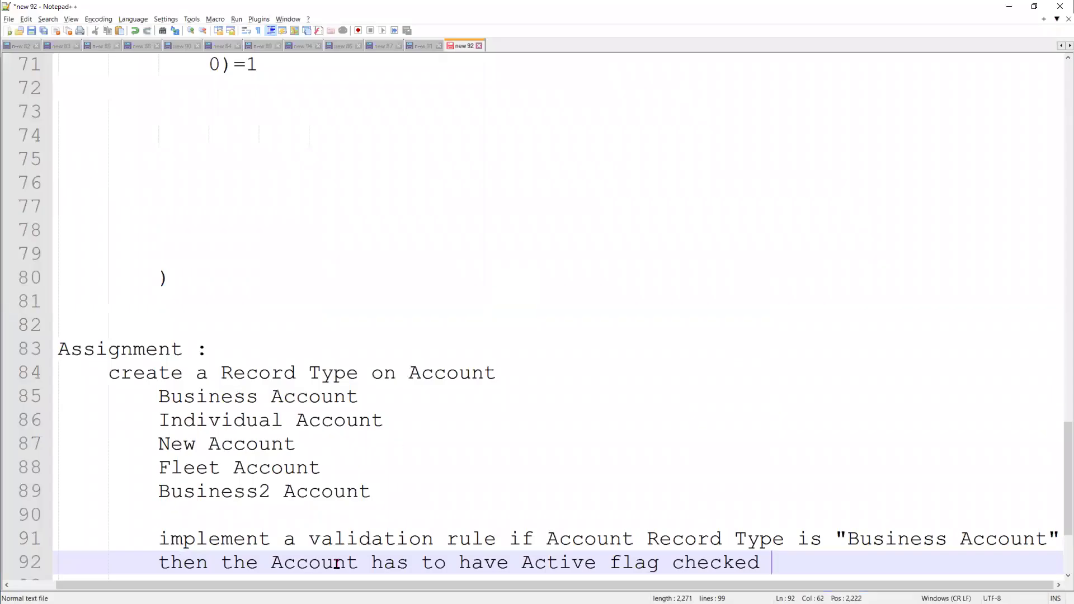
{"action": "scroll", "coordinate": [322, 366], "scroll_direction": "down", "scroll_amount": 2}
Insert a 'Create Active check box' task line below the record type list
{"action": "left_click", "coordinate": [408, 334]}
{"action": "key", "text": "Return"}
{"action": "key", "text": "Return"}
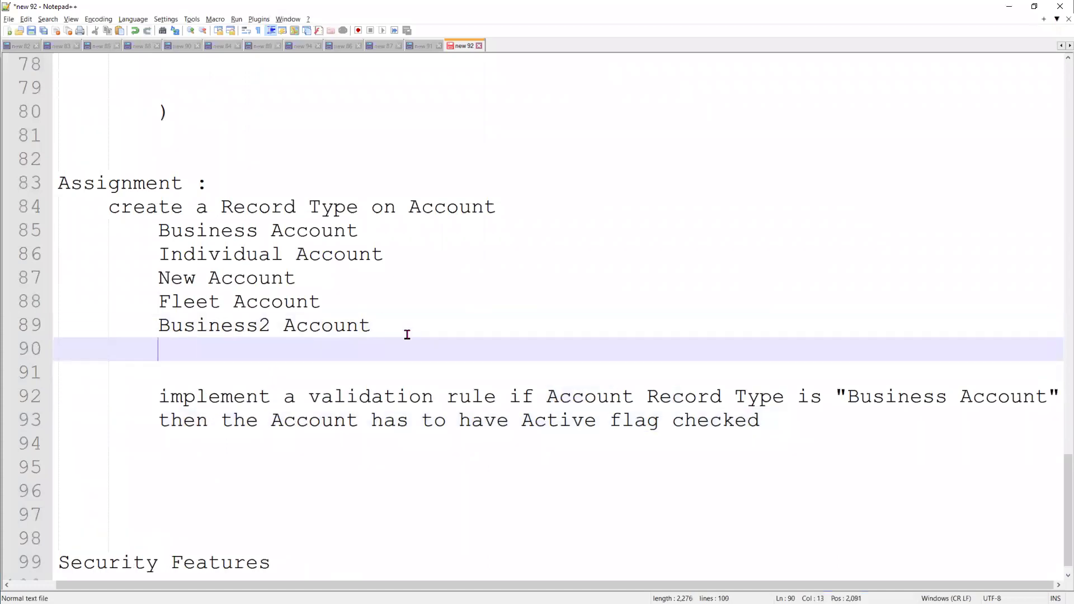
{"action": "type", "text": "Cr"}
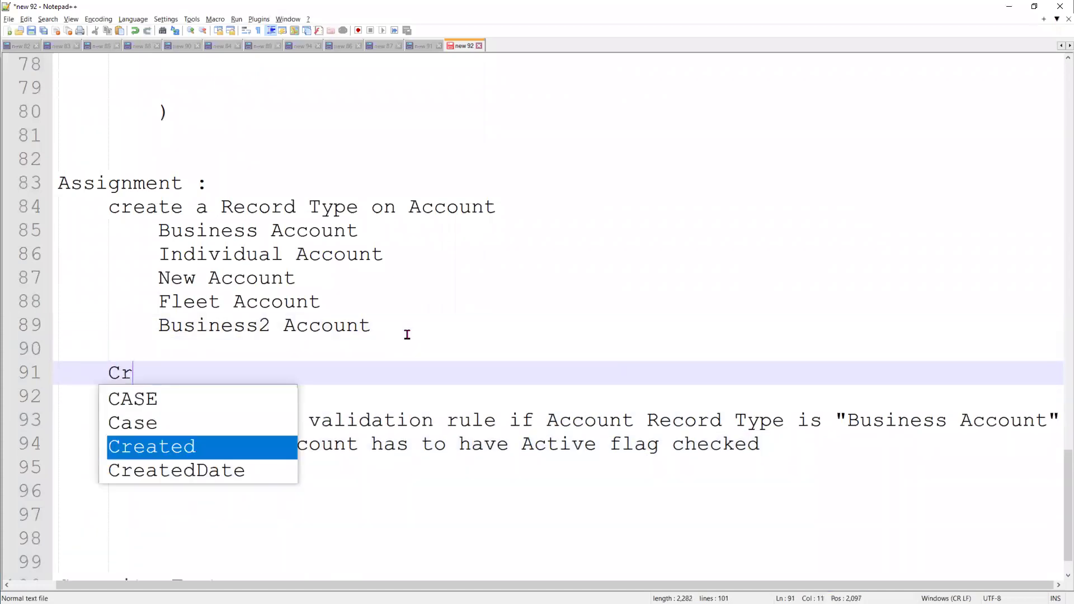
{"action": "type", "text": "eate Act"}
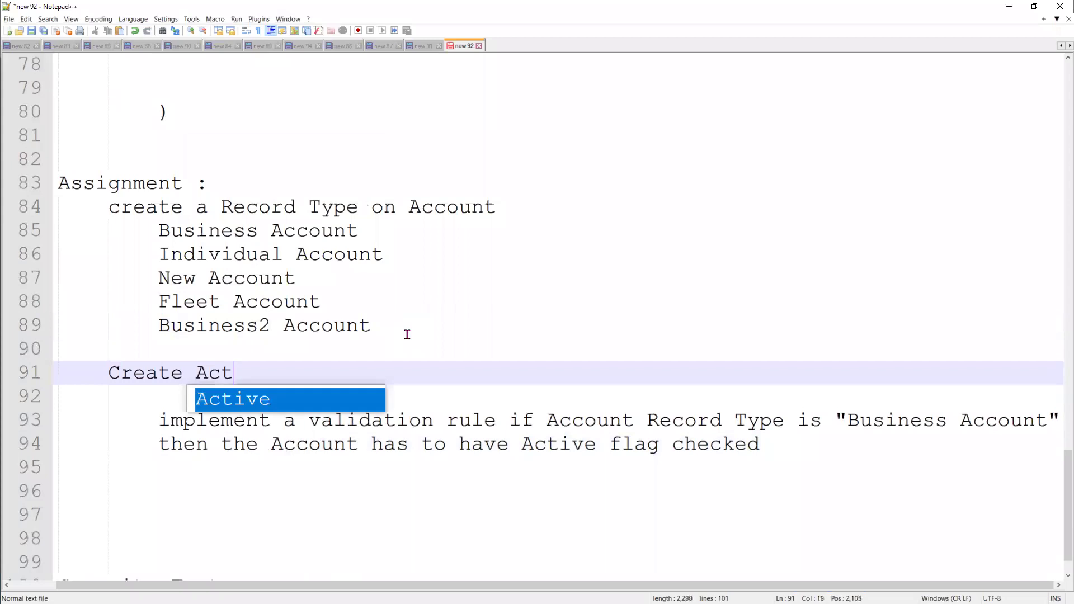
{"action": "type", "text": "ive check box"}
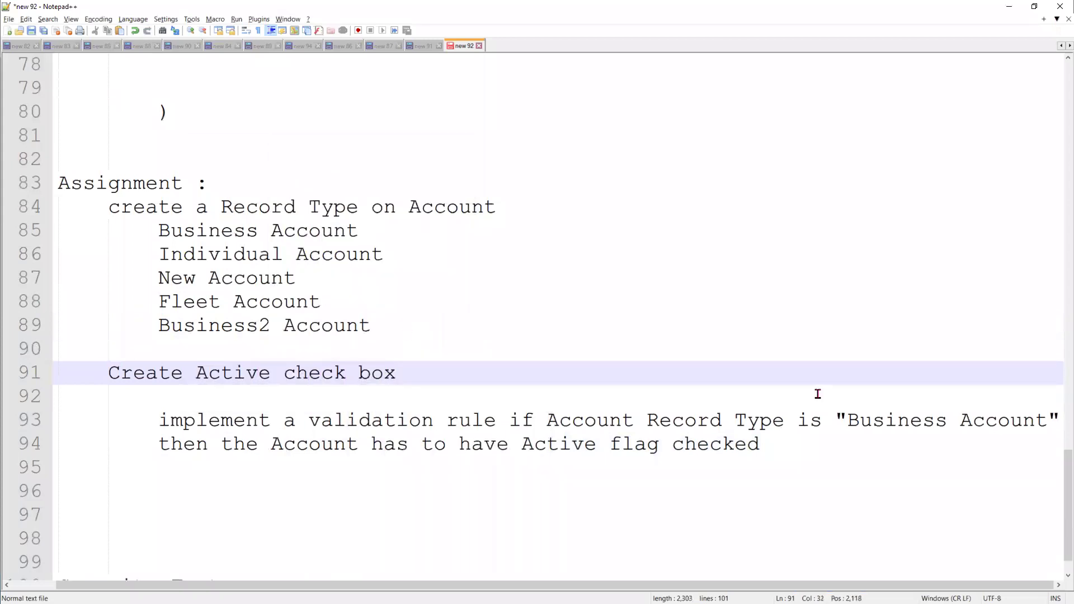
Start a new line under the rule condition with 'or "Business2"'
{"action": "left_click", "coordinate": [1061, 419]}
{"action": "key", "text": "Return"}
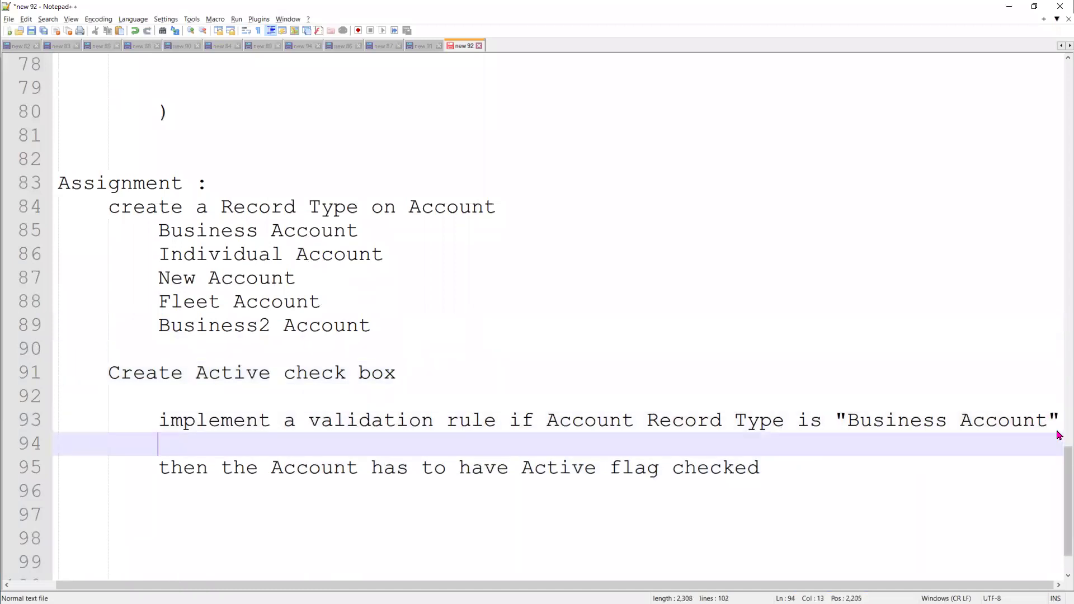
{"action": "type", "text": "or \"Busins"}
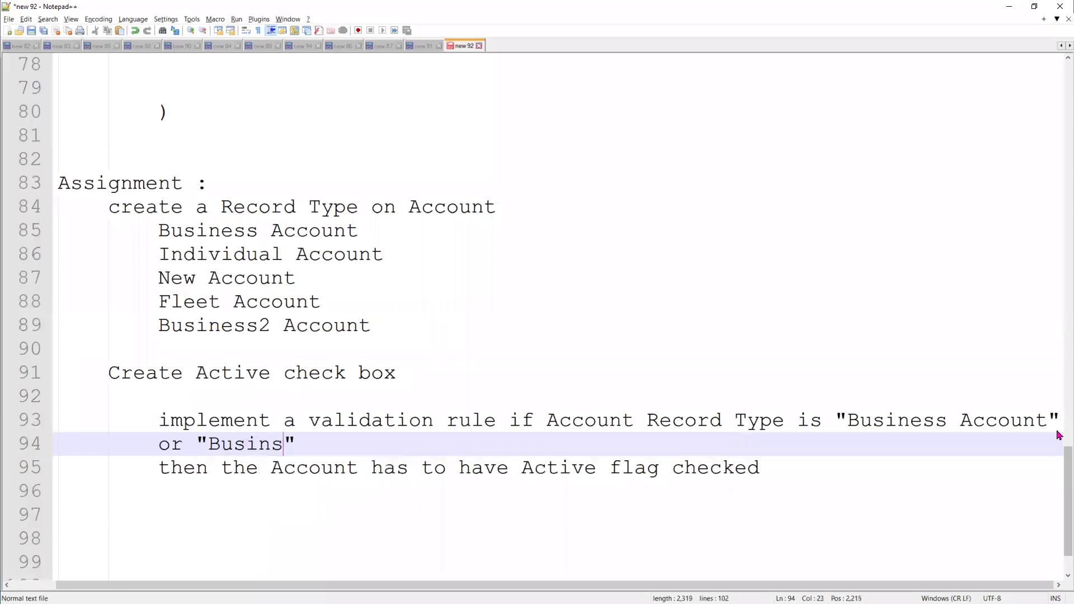
{"action": "key", "text": "BackSpace"}
{"action": "key", "text": "BackSpace"}
{"action": "key", "text": "BackSpace"}
{"action": "type", "text": "i"}
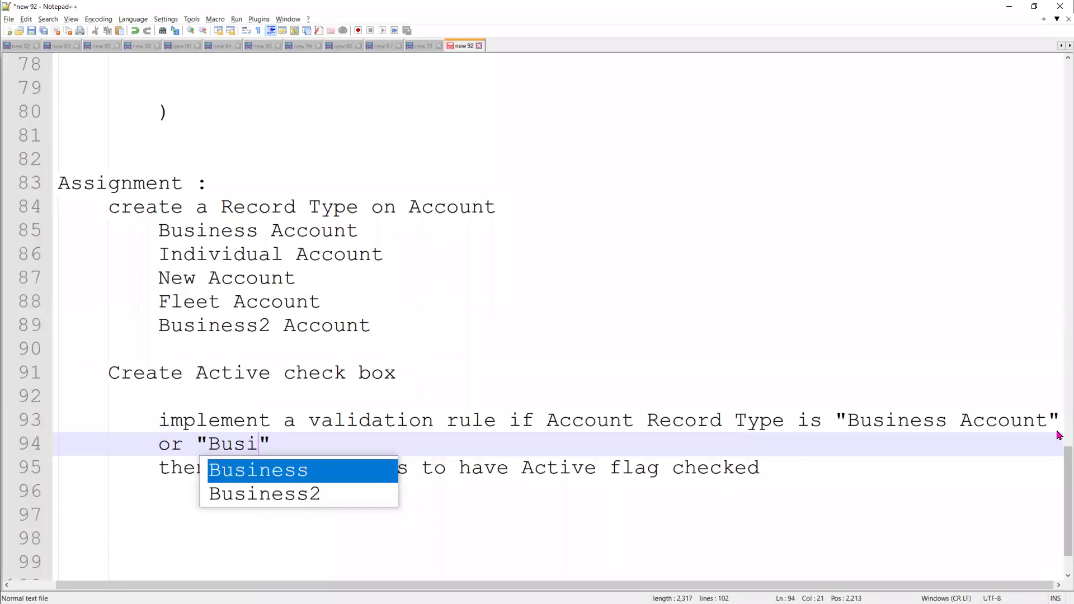
{"action": "key", "text": "Down"}
{"action": "key", "text": "Return"}
{"action": "key", "text": "Right"}
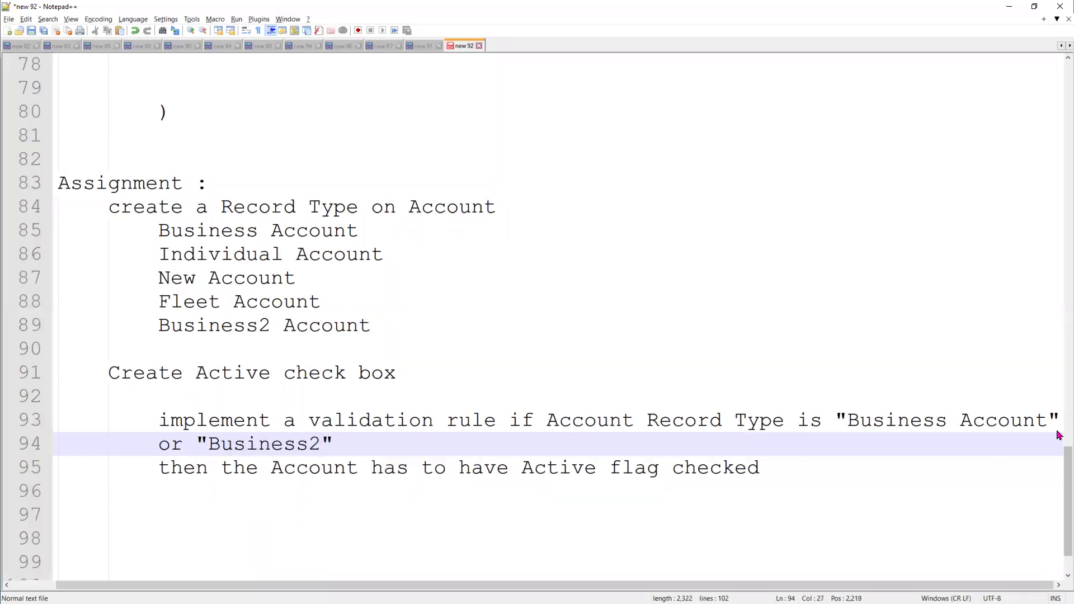
Add 'or "Fleet"' and complete both entries as Business2 Account and Fleet Account
{"action": "type", "text": "or "}
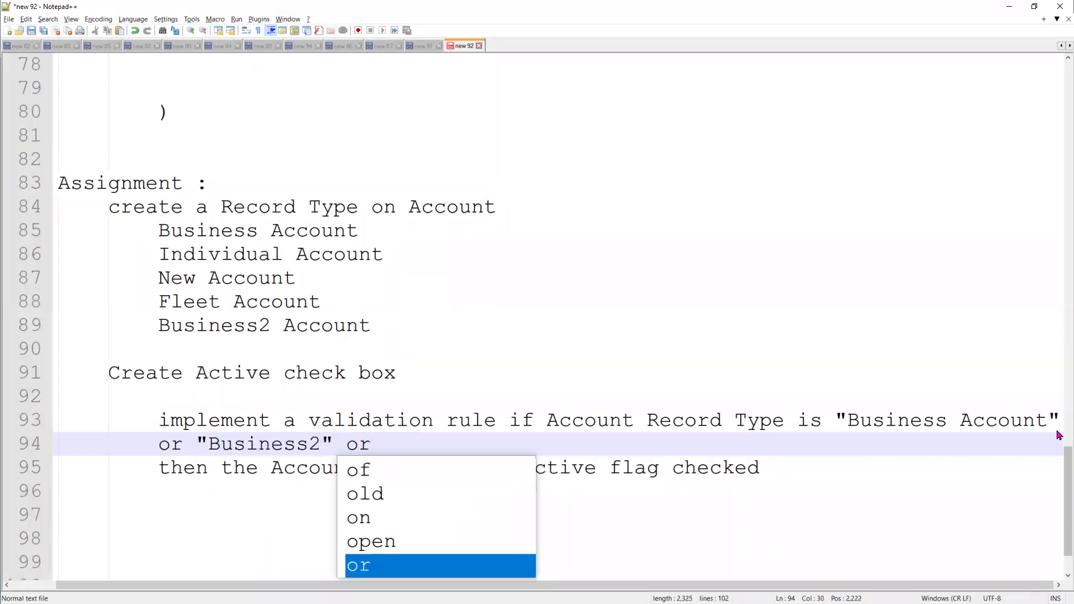
{"action": "type", "text": "\"\""}
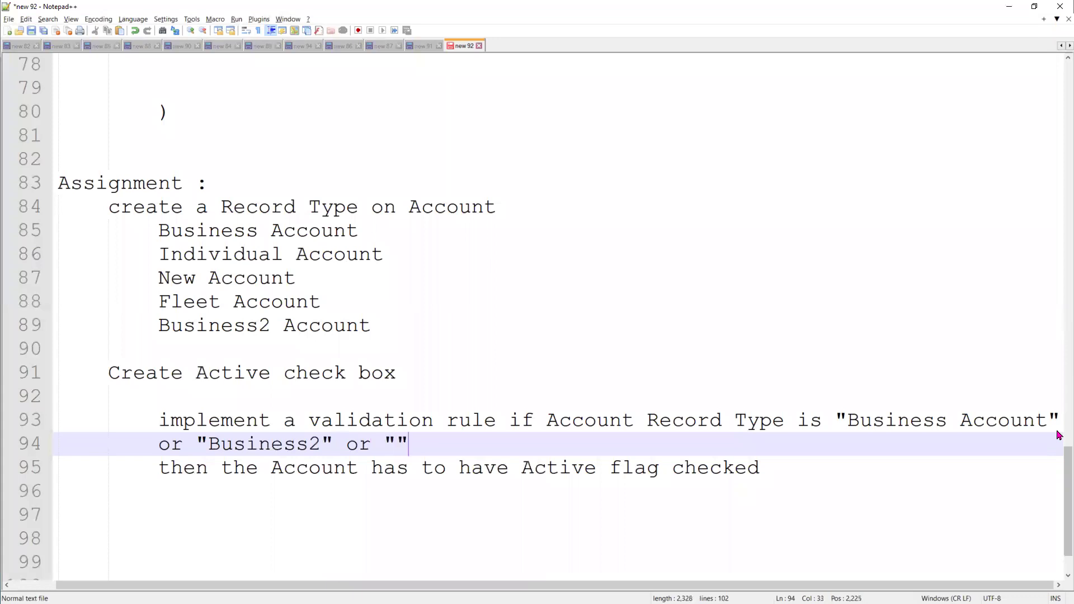
{"action": "key", "text": "Left"}
{"action": "type", "text": "Fleet"}
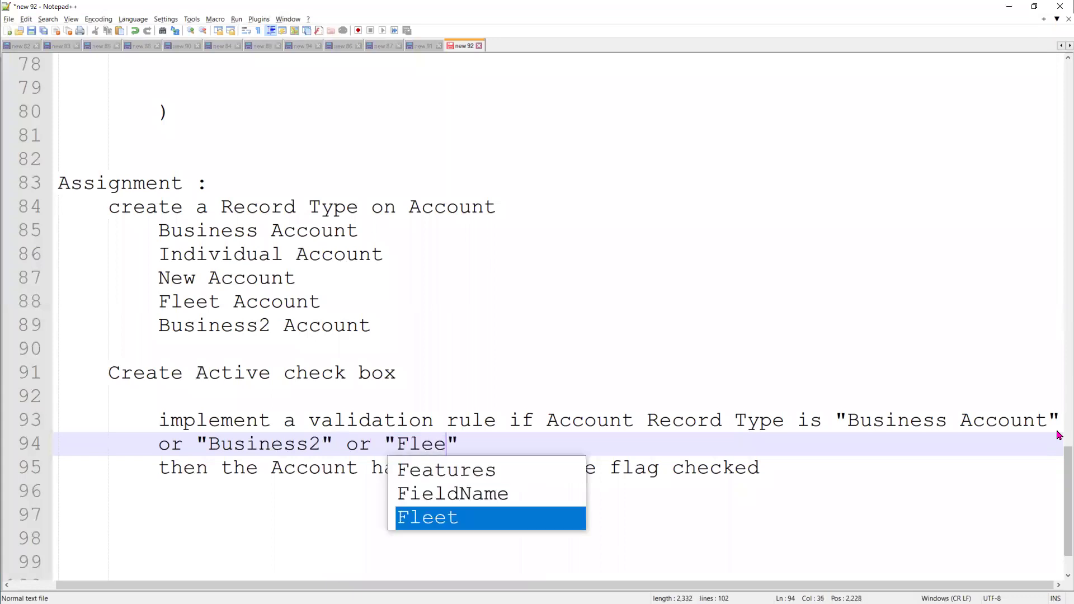
{"action": "key", "text": "Right"}
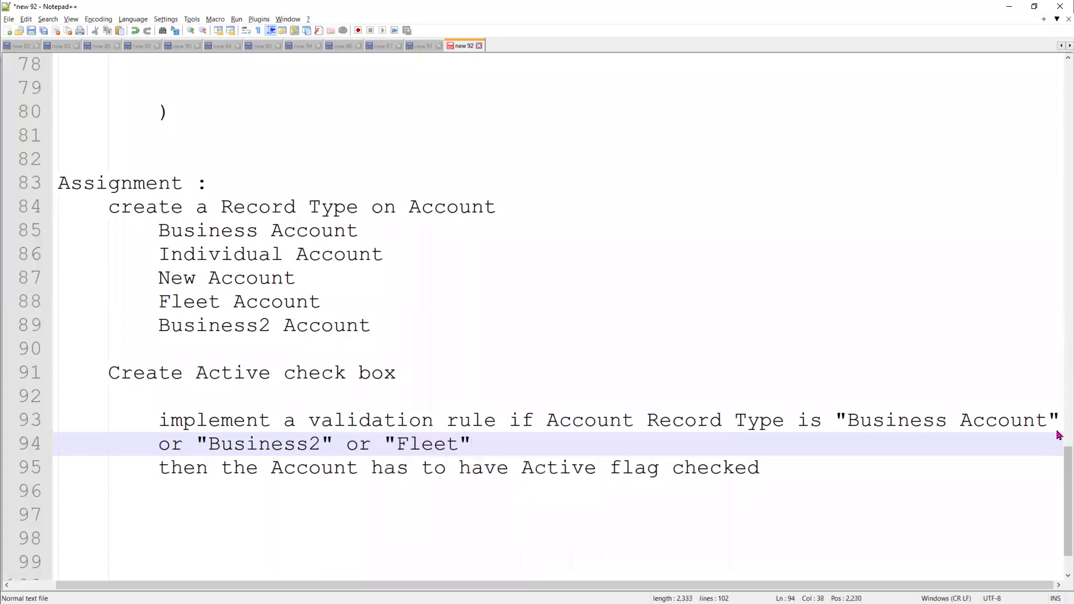
{"action": "left_click", "coordinate": [324, 439]}
{"action": "type", "text": "A"}
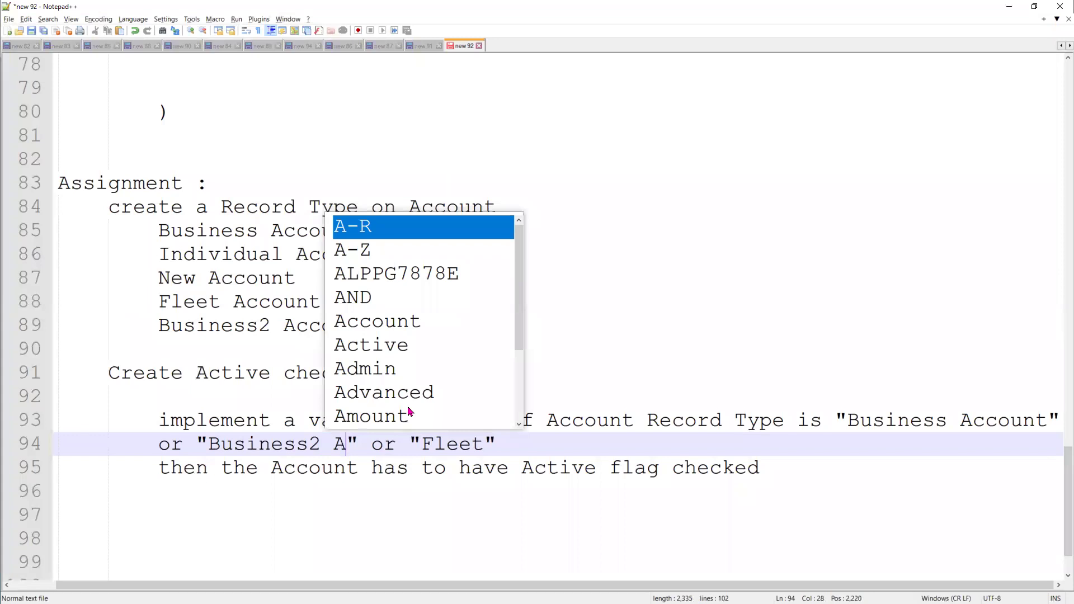
{"action": "type", "text": "cc"}
{"action": "key", "text": "Return"}
{"action": "left_click", "coordinate": [560, 442]}
{"action": "type", "text": "A"}
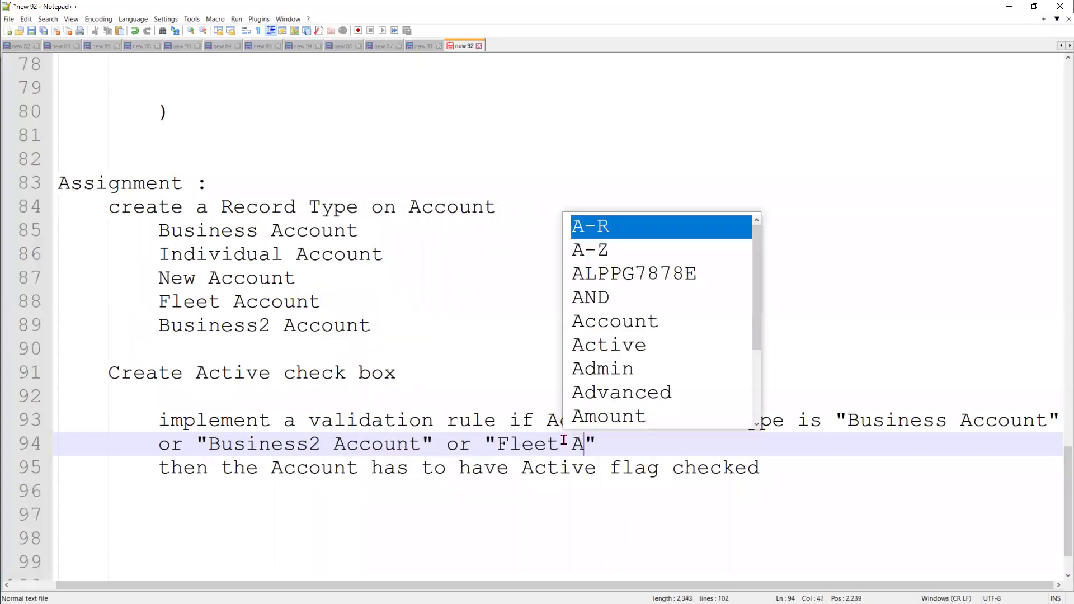
{"action": "double_click", "coordinate": [633, 323]}
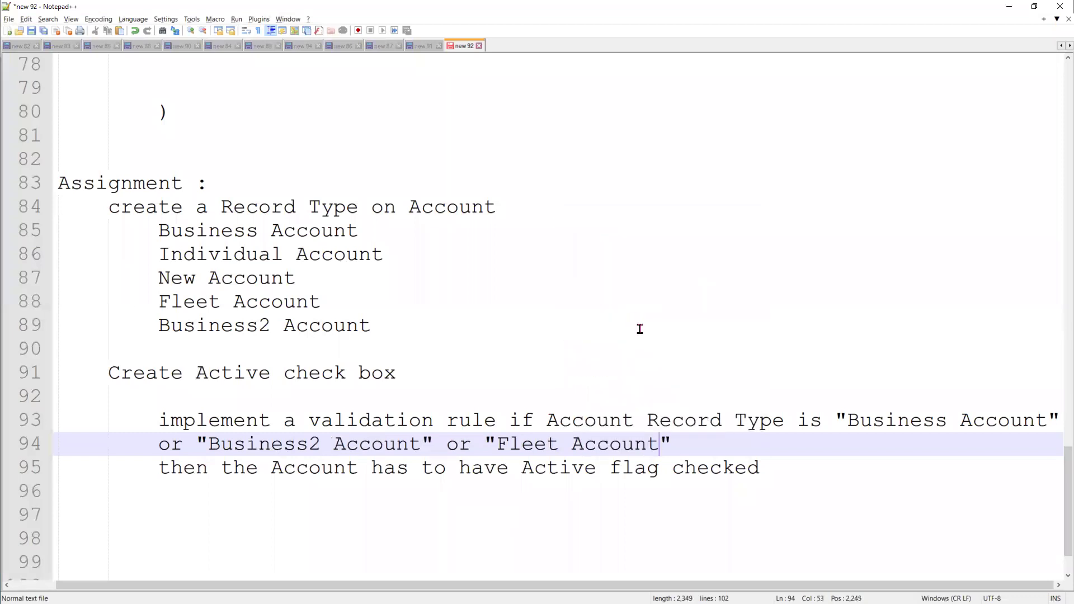
Highlight 'Active check box' and the rule text on lines 93–95, then add a new line below
{"action": "left_click", "coordinate": [211, 372]}
{"action": "left_click_drag", "start_coordinate": [226, 373], "coordinate": [412, 376]}
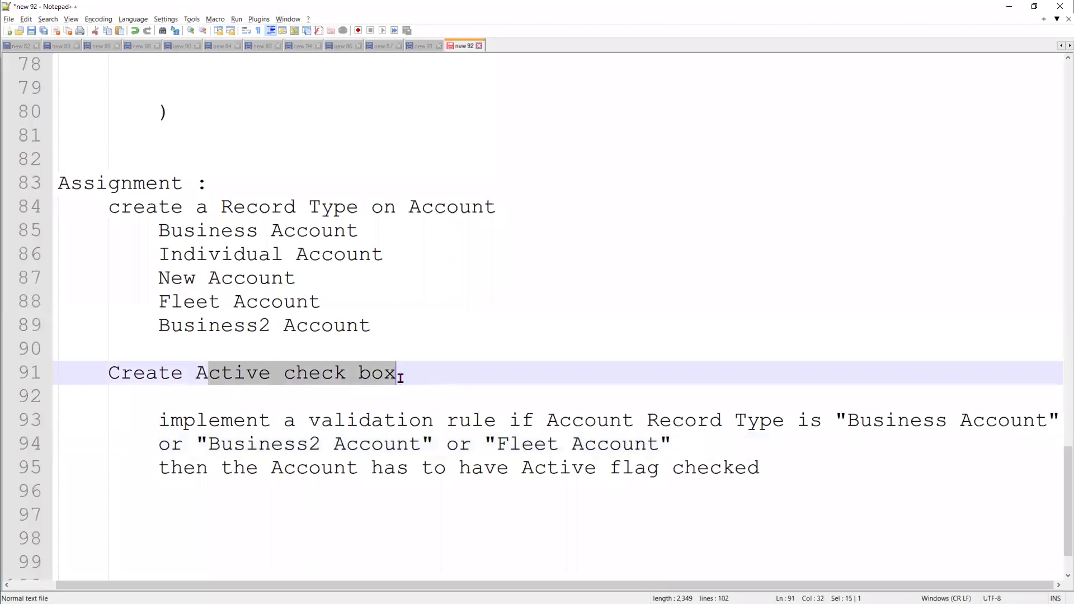
{"action": "left_click_drag", "start_coordinate": [813, 465], "coordinate": [151, 416]}
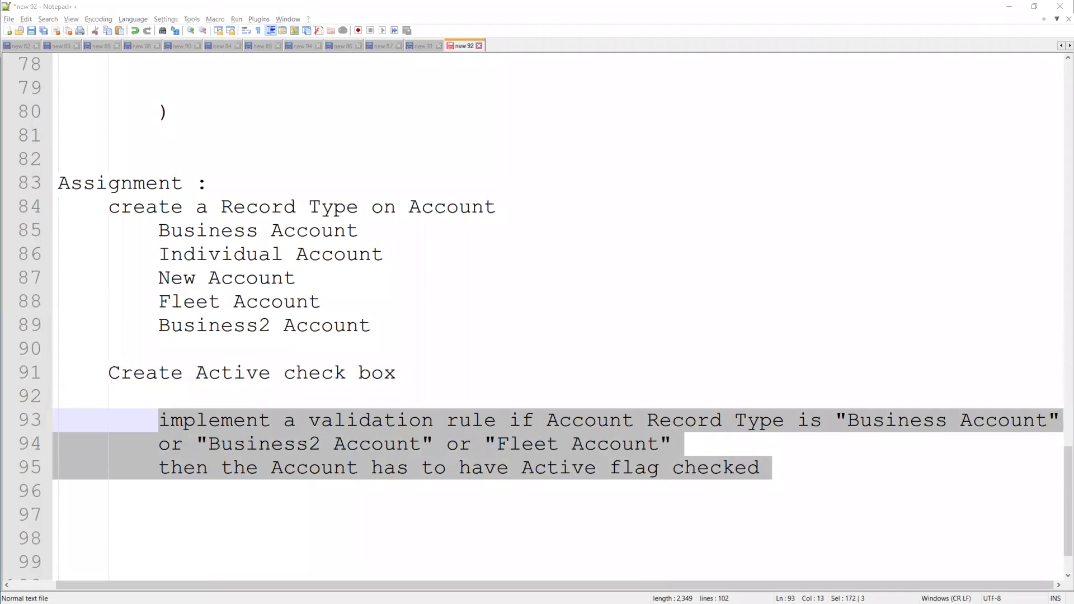
{"action": "left_click", "coordinate": [789, 476]}
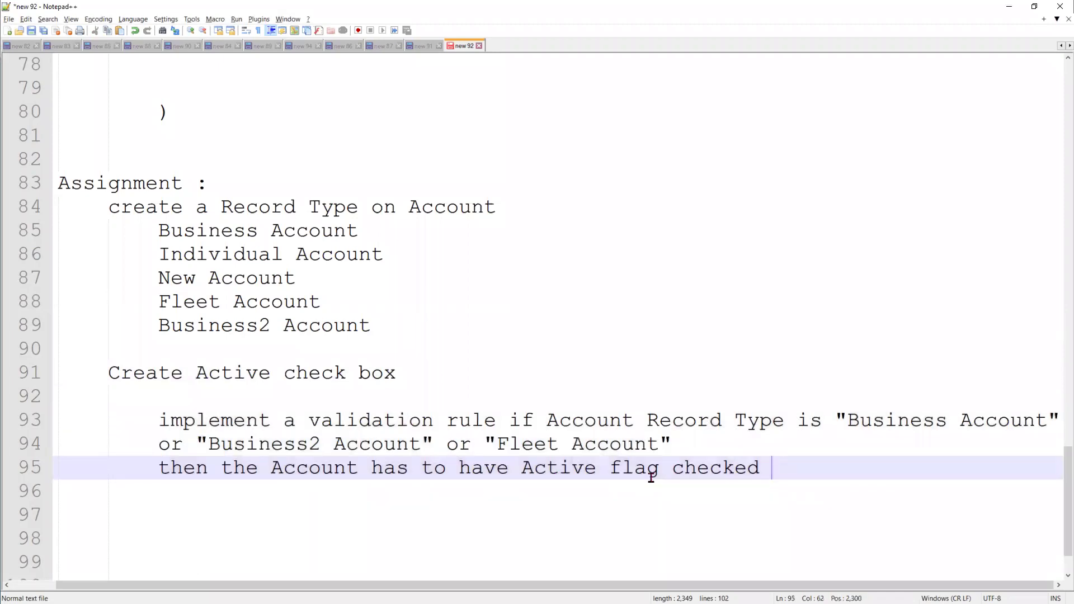
{"action": "key", "text": "Return"}
{"action": "key", "text": "Return"}
{"action": "key", "text": "BackSpace"}
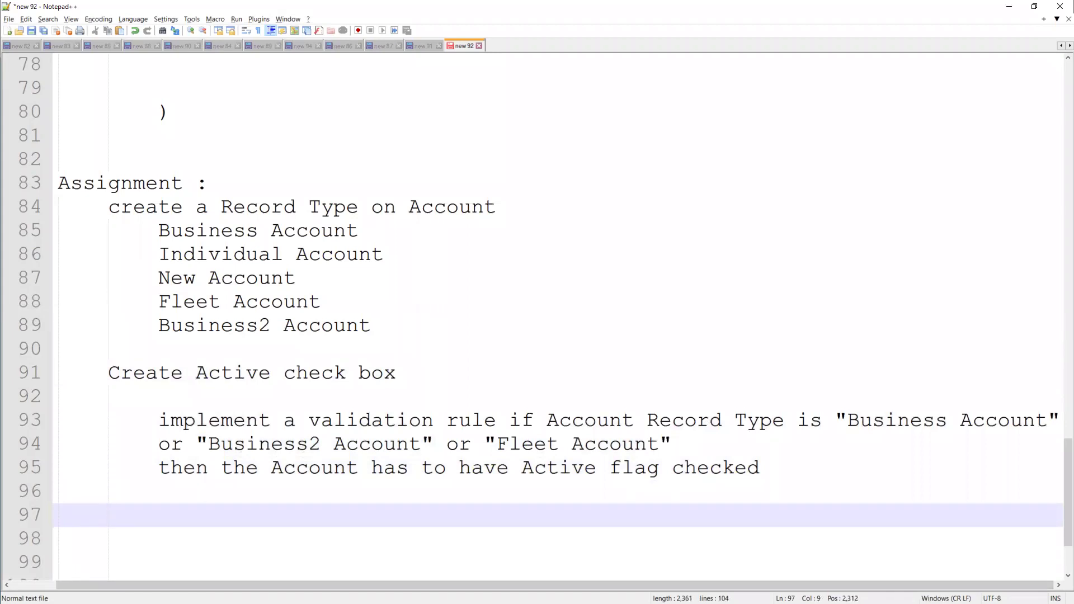
{"action": "key", "text": "alt+Tab"}
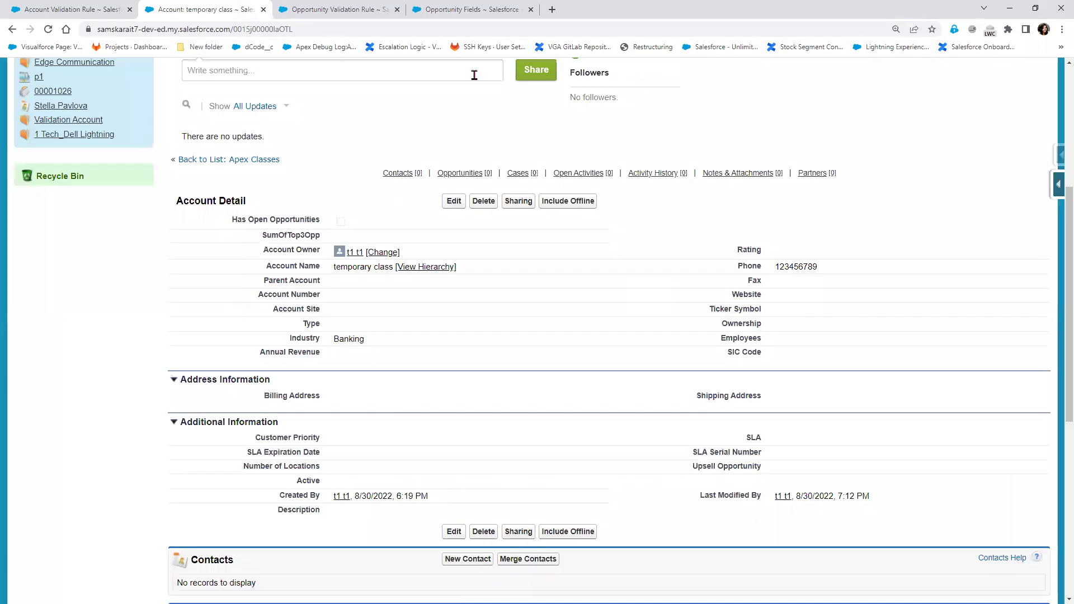
Open the most recent case from Cases and display its Case Reason picklist values
{"action": "scroll", "coordinate": [406, 287], "scroll_direction": "up", "scroll_amount": 5}
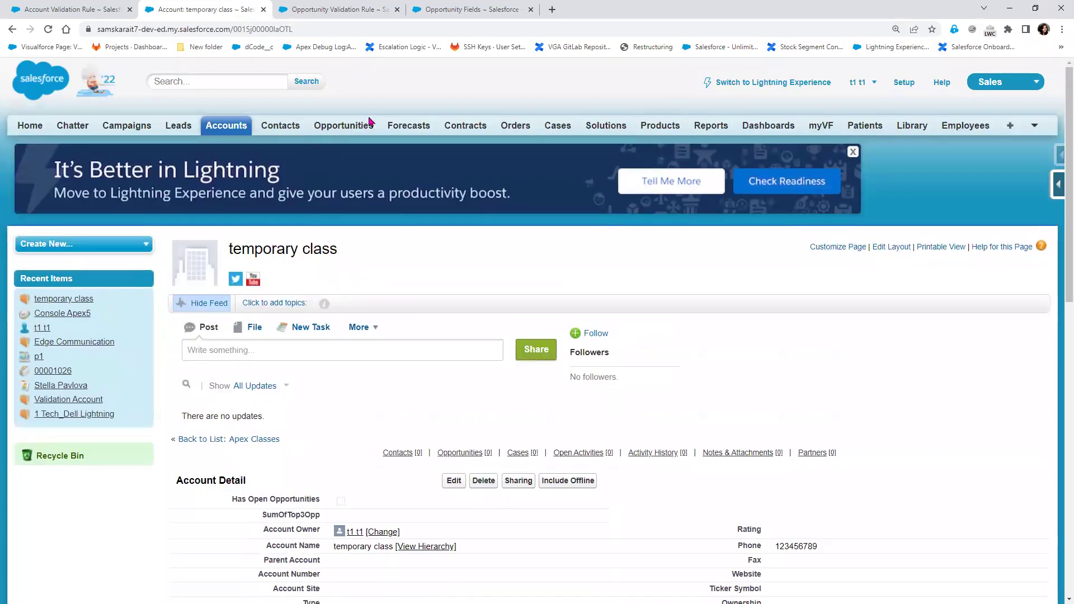
{"action": "left_click", "coordinate": [556, 126]}
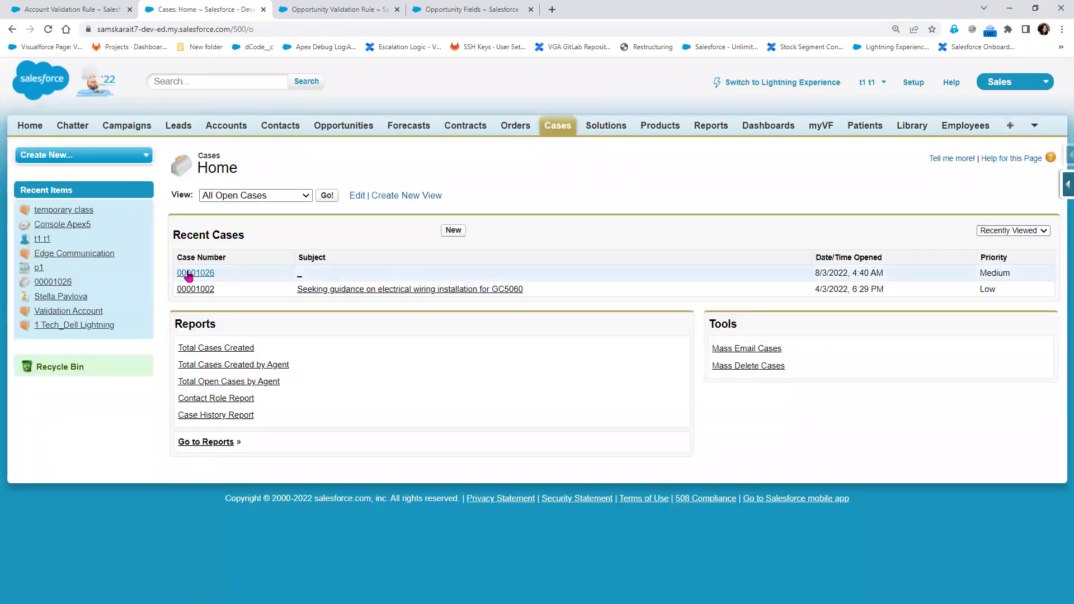
{"action": "left_click", "coordinate": [189, 275]}
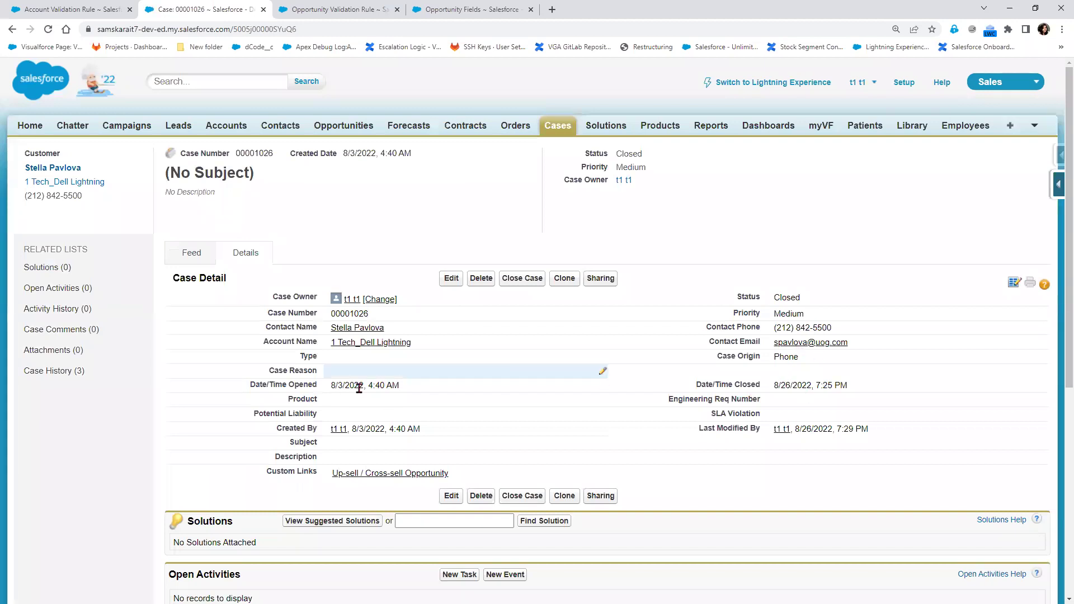
{"action": "double_click", "coordinate": [338, 373]}
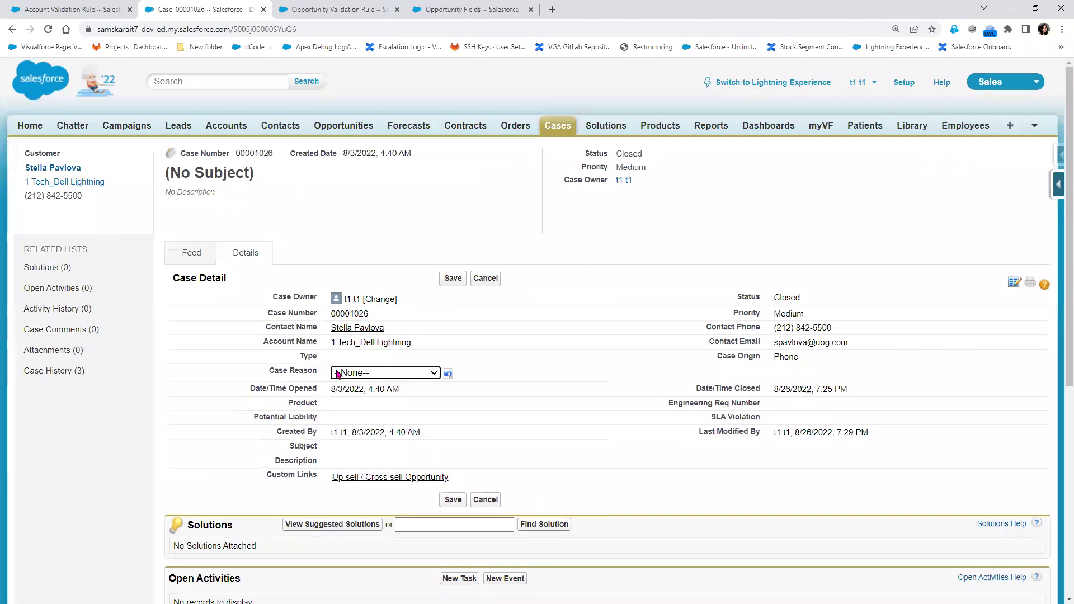
{"action": "left_click", "coordinate": [338, 374]}
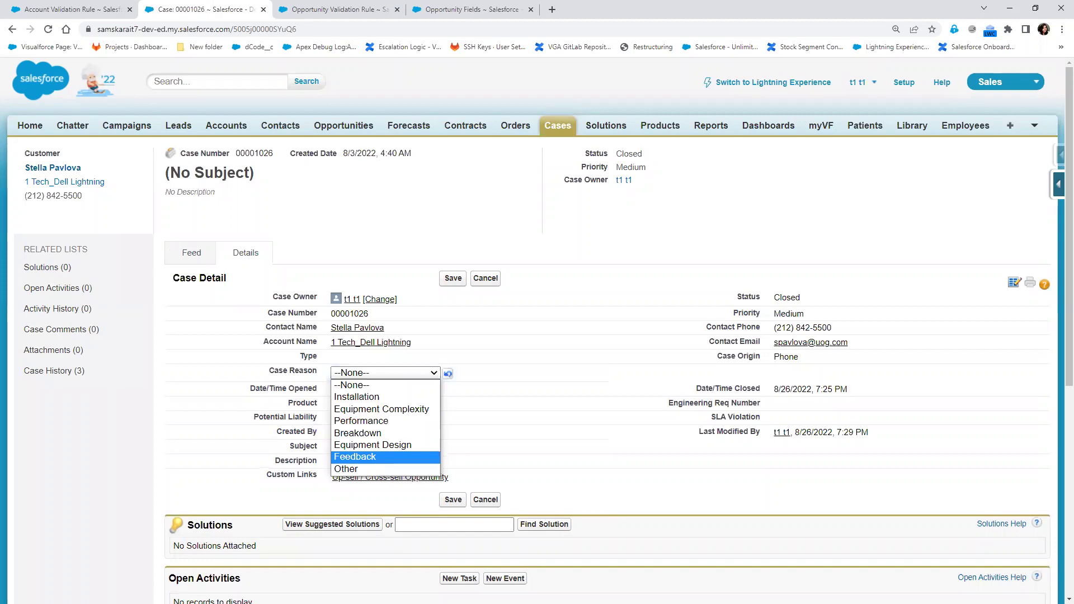
{"action": "key", "text": "alt+Tab"}
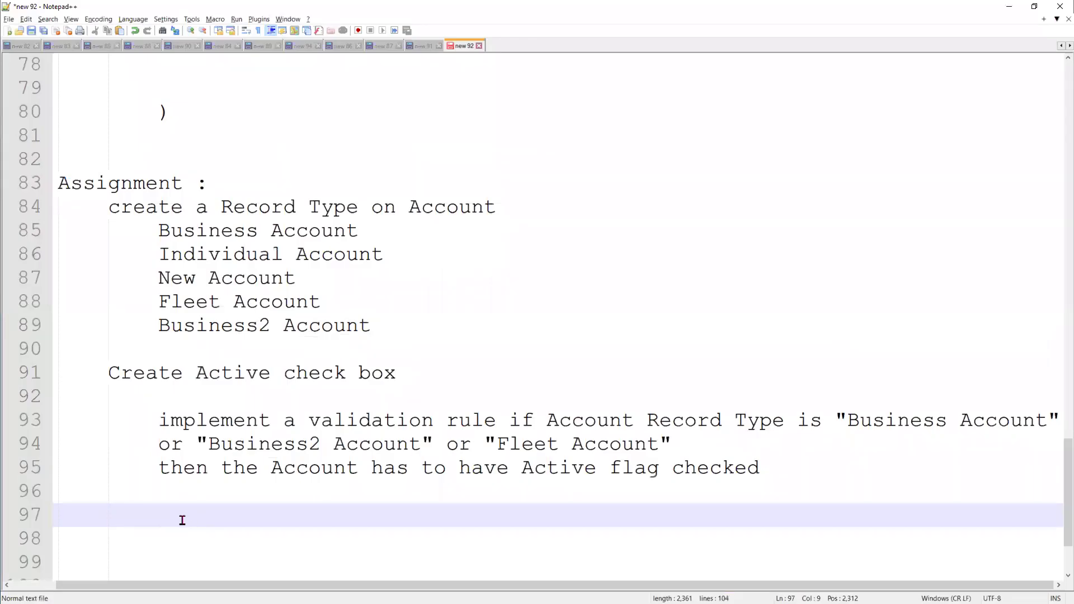
Label the next item '2)' on line 97
{"action": "type", "text": "1"}
{"action": "key", "text": "BackSpace"}
{"action": "type", "text": "2)"}
Add a '1) Prerequists :' heading above the record type task and place the caret after '2)'
{"action": "left_click", "coordinate": [105, 208]}
{"action": "type", "text": "1) Pre"}
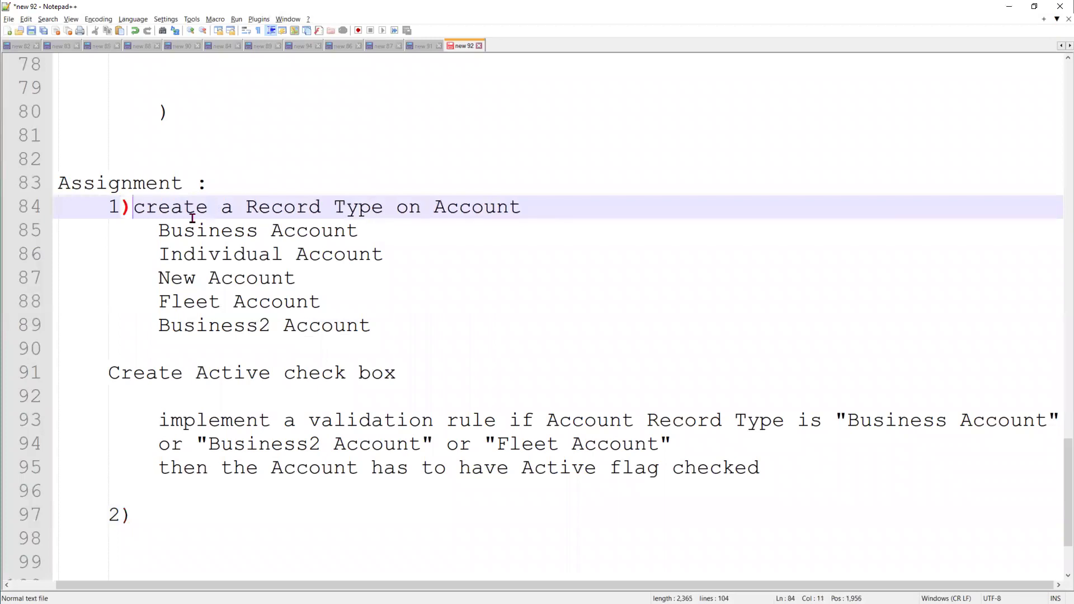
{"action": "type", "text": "requi"}
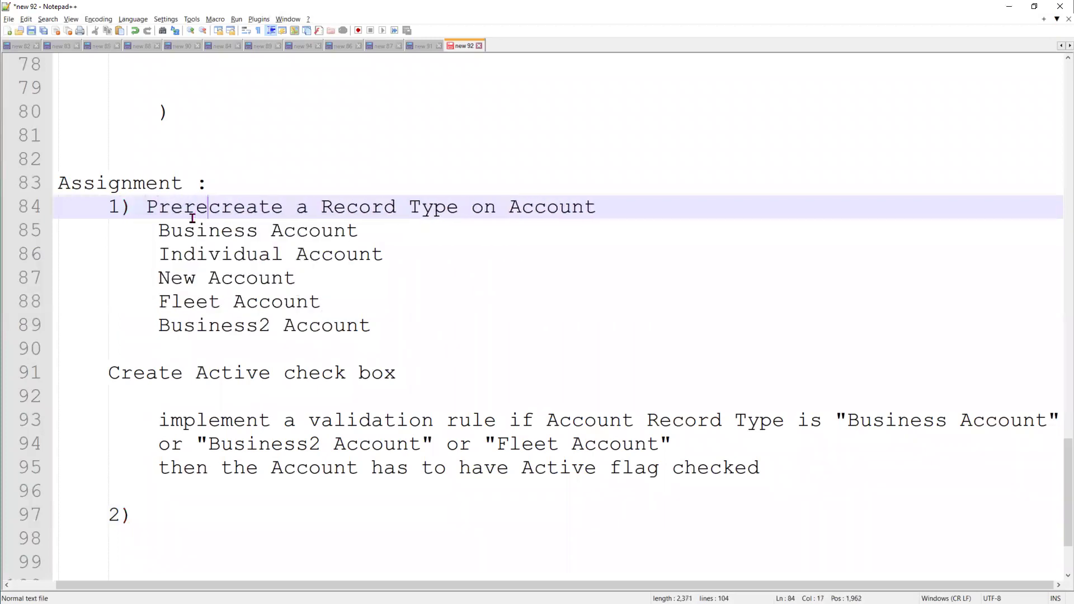
{"action": "type", "text": "sts :"}
{"action": "key", "text": "Return"}
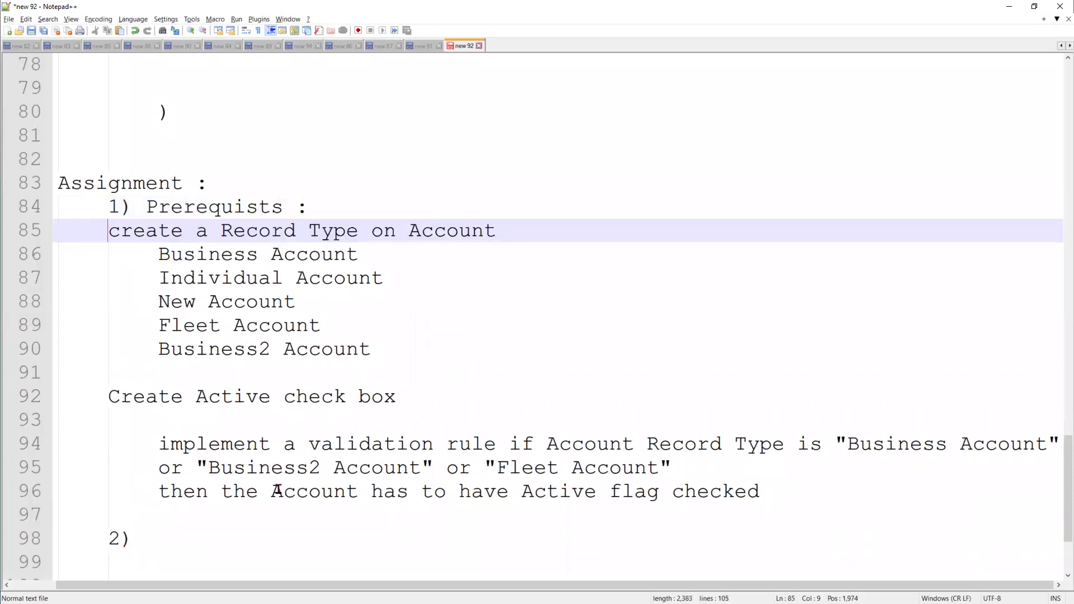
{"action": "scroll", "coordinate": [279, 490], "scroll_direction": "down", "scroll_amount": 1}
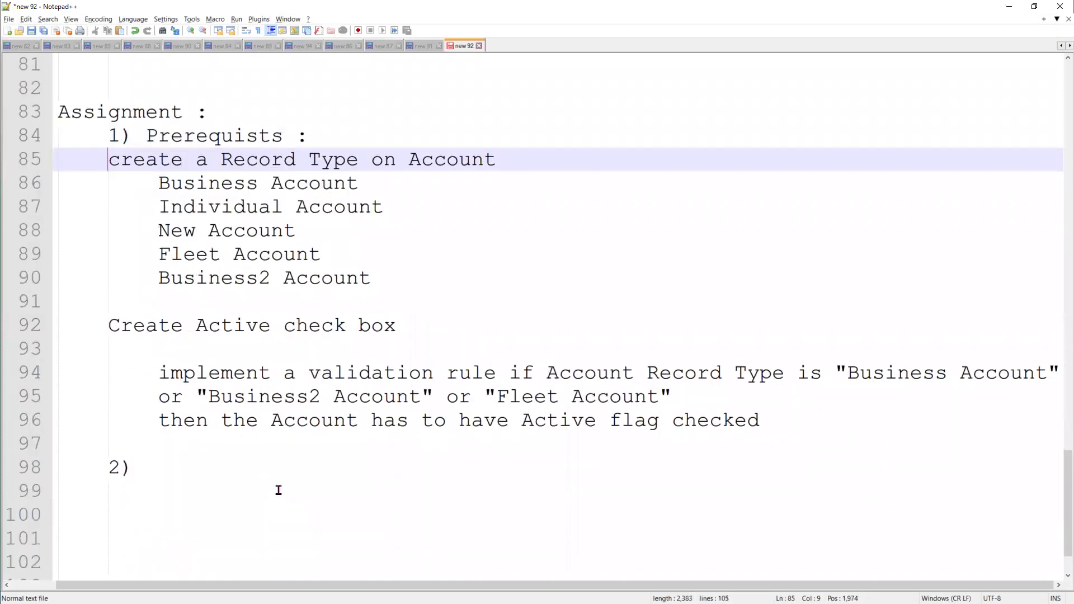
{"action": "left_click", "coordinate": [166, 468]}
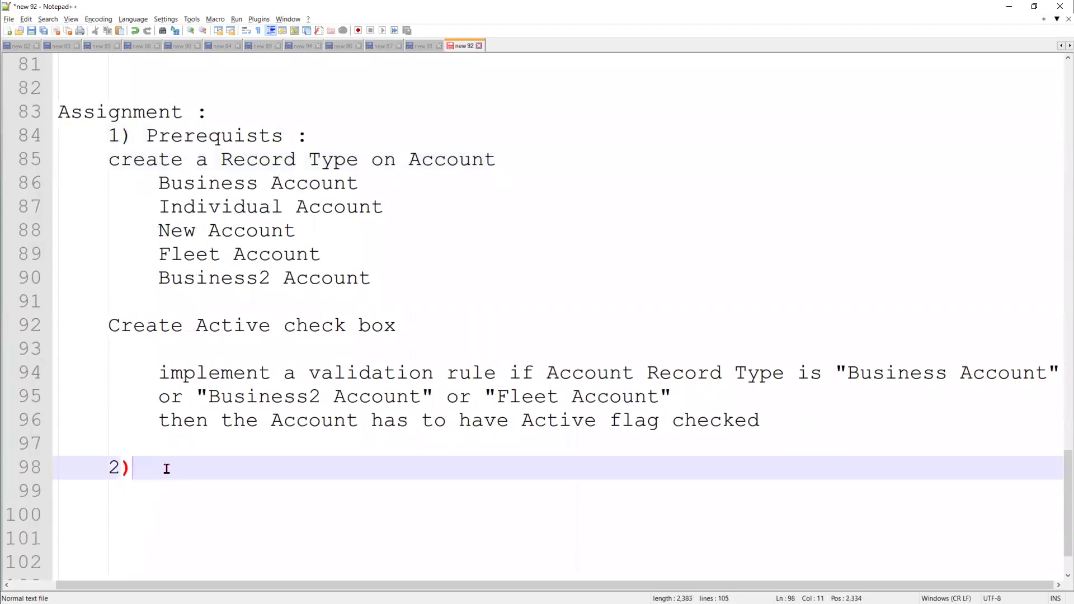
{"action": "type", "text": "Implemn"}
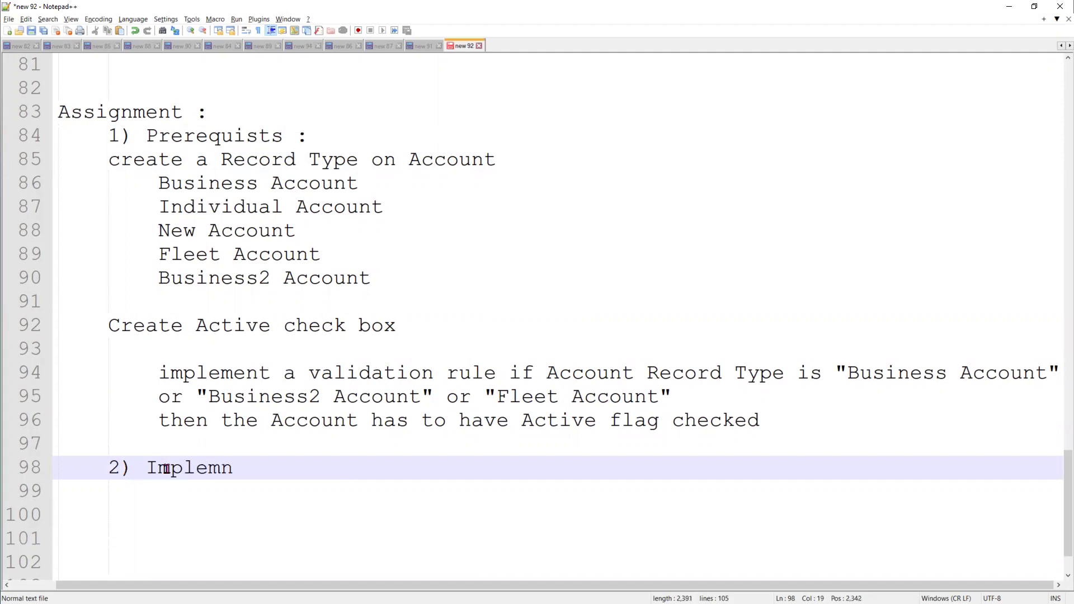
{"action": "key", "text": "BackSpace"}
{"action": "type", "text": "ent a valida"}
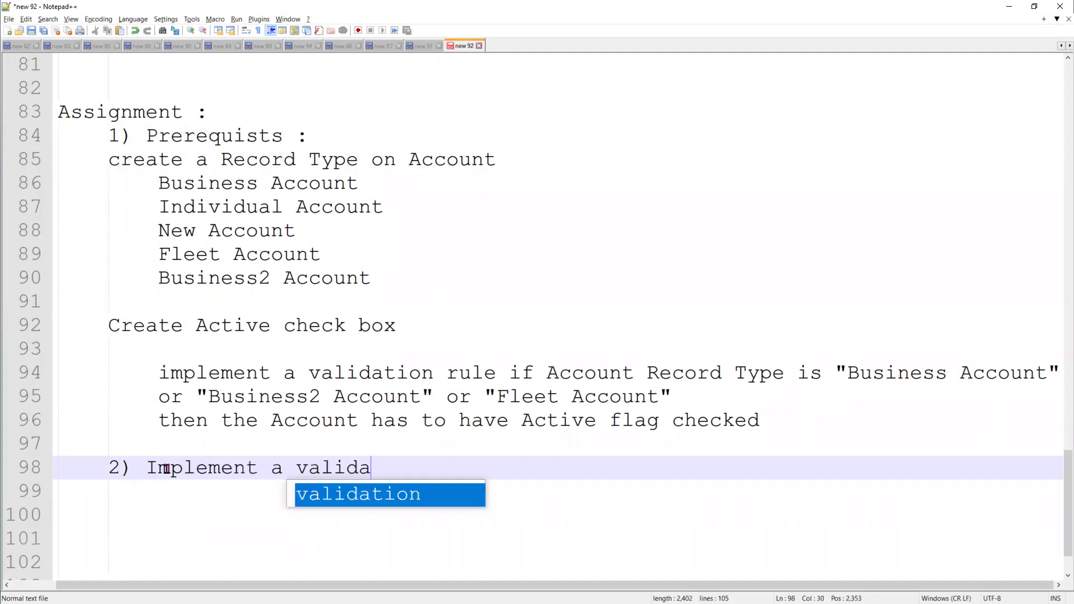
{"action": "type", "text": "tion "}
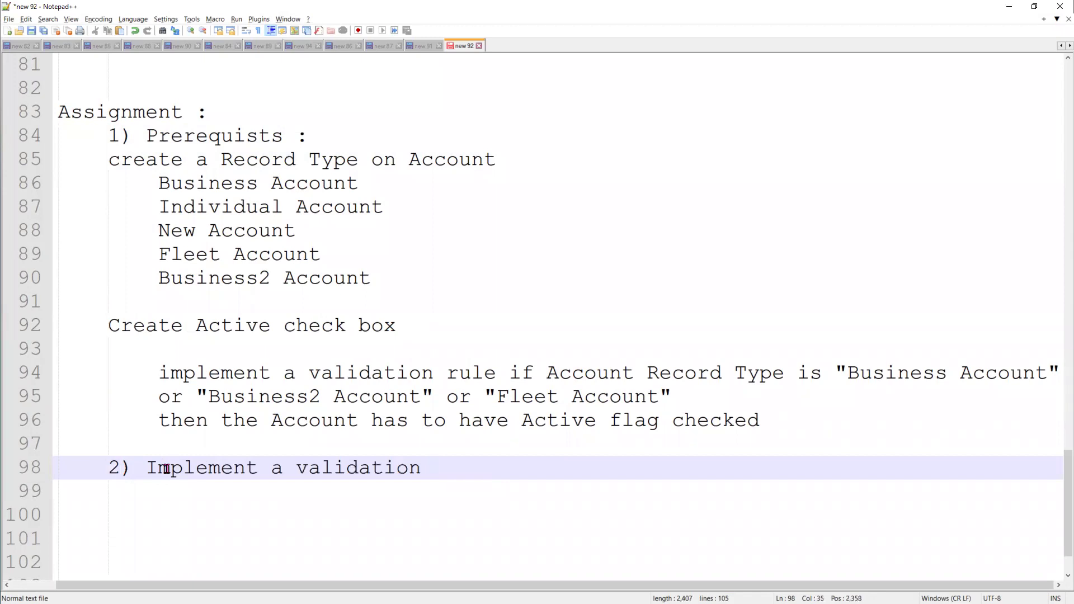
{"action": "type", "text": "rule"}
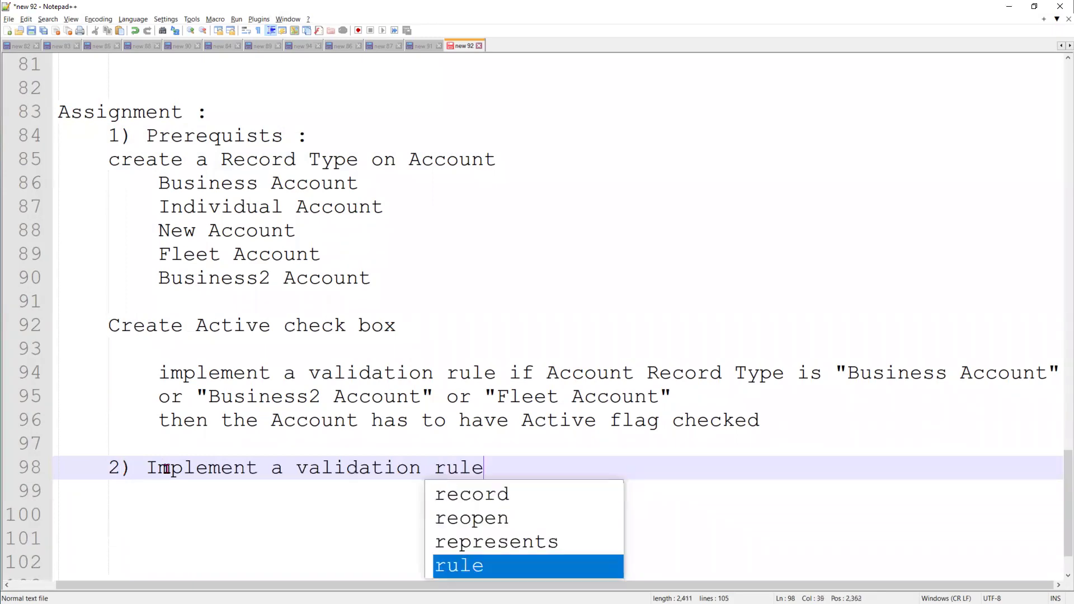
{"action": "type", "text": ", when"}
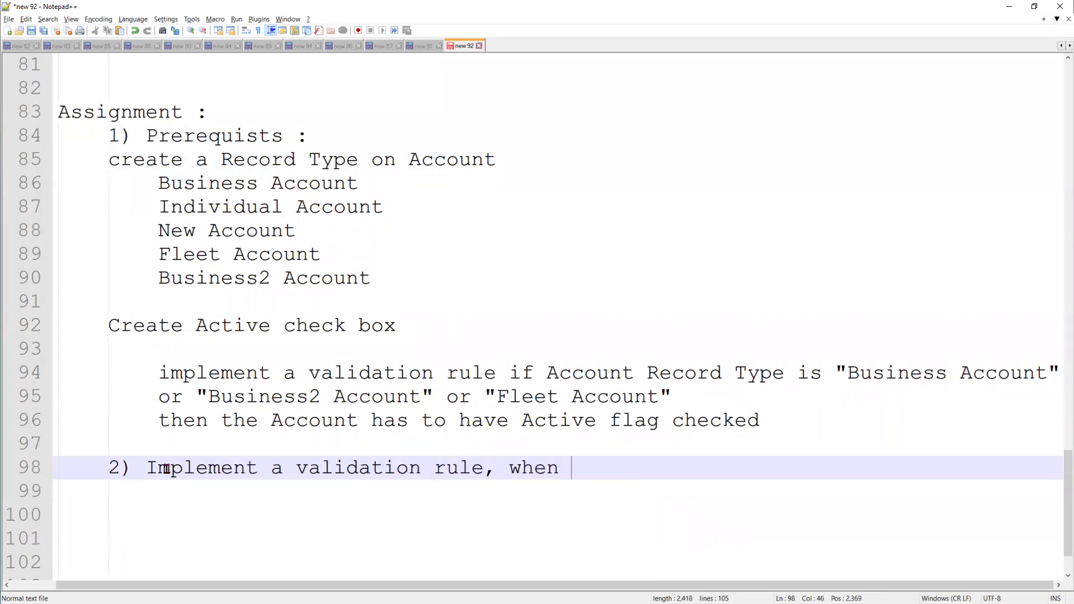
{"action": "key", "text": "BackSpace"}
{"action": "type", "text": "ev"}
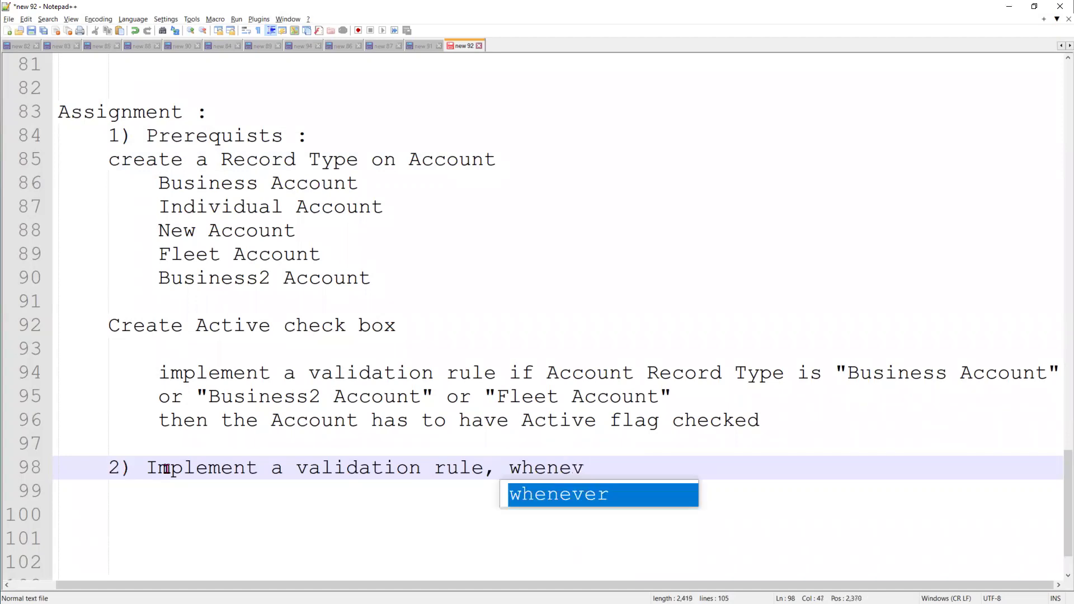
{"action": "type", "text": "er C"}
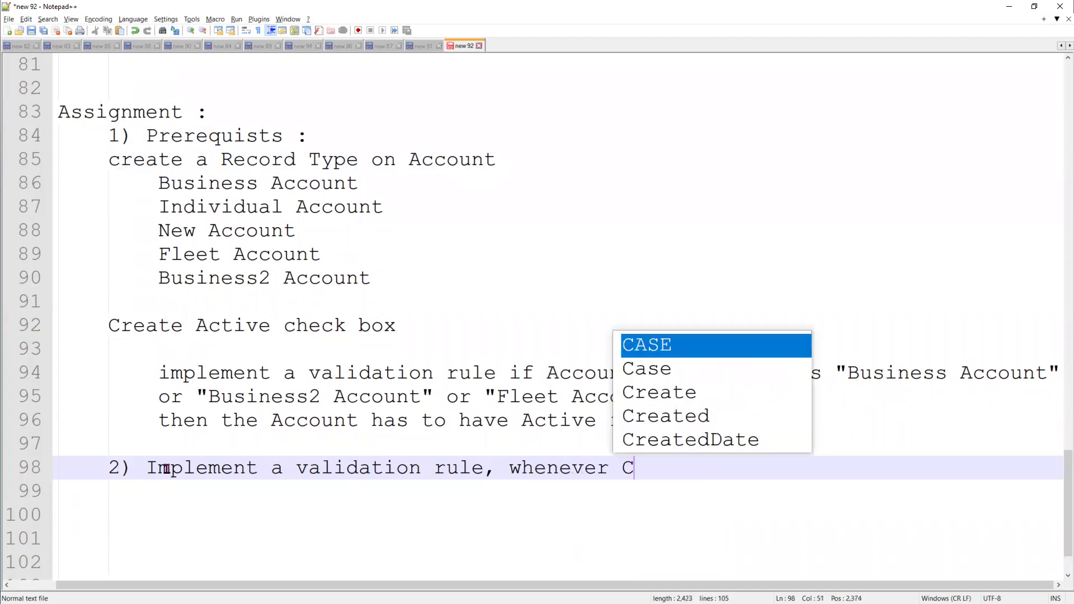
{"action": "type", "text": "ase is crea"}
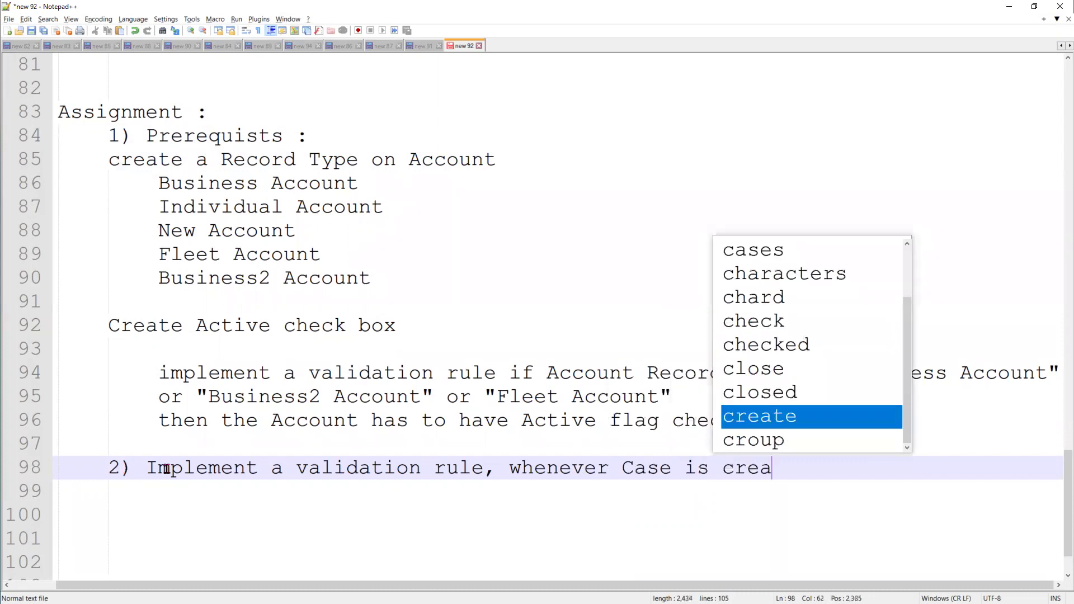
{"action": "type", "text": "ted ord "}
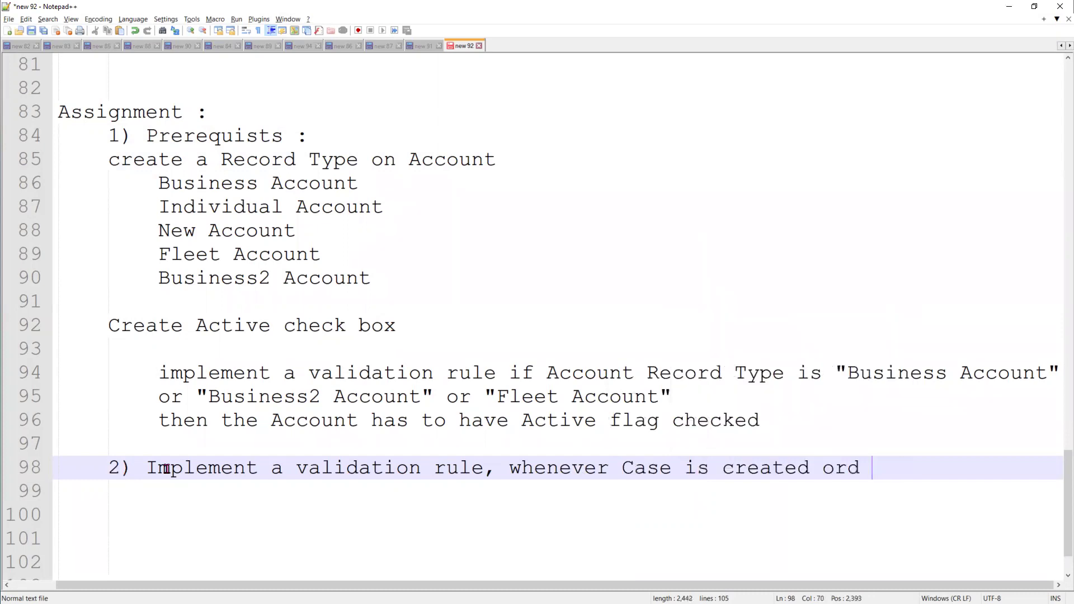
{"action": "type", "text": "Edit"}
{"action": "type", "text": ", Des"}
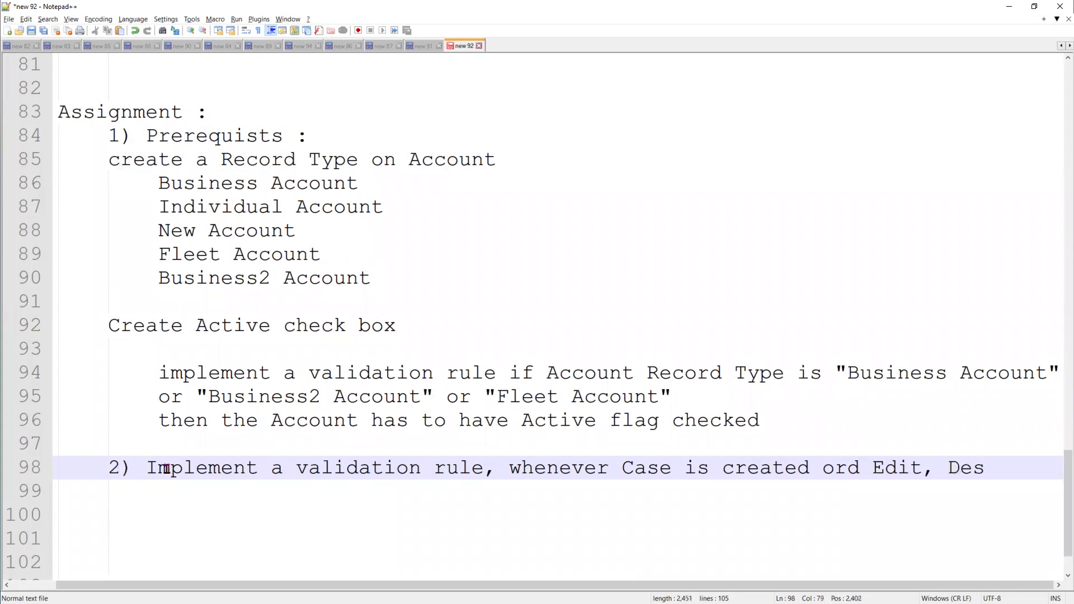
{"action": "type", "text": "criptio"}
{"action": "type", "text": "n"}
{"action": "key", "text": "Return"}
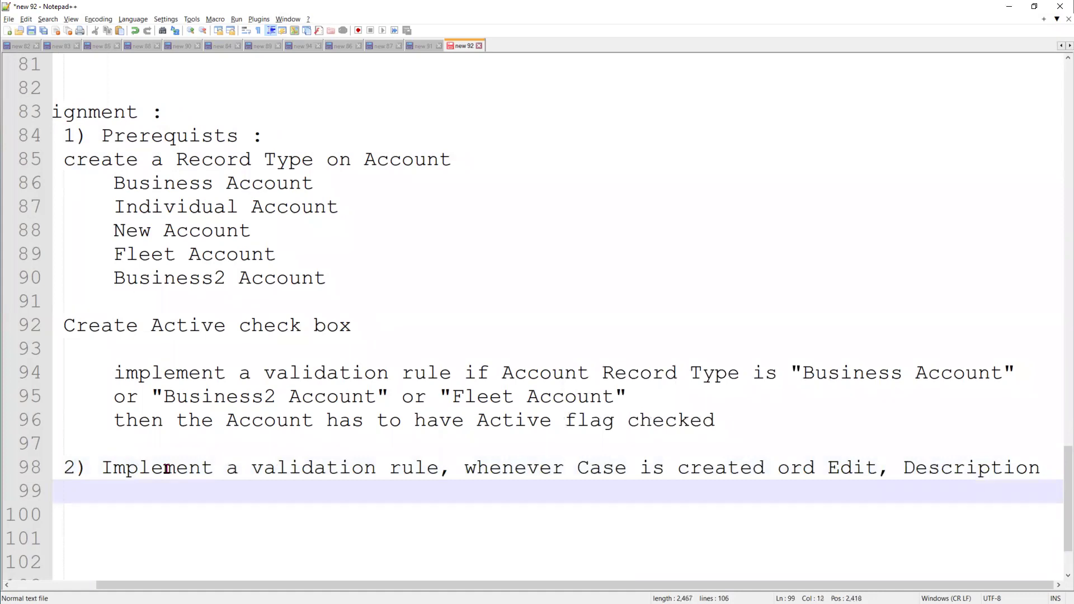
{"action": "type", "text": "field sh"}
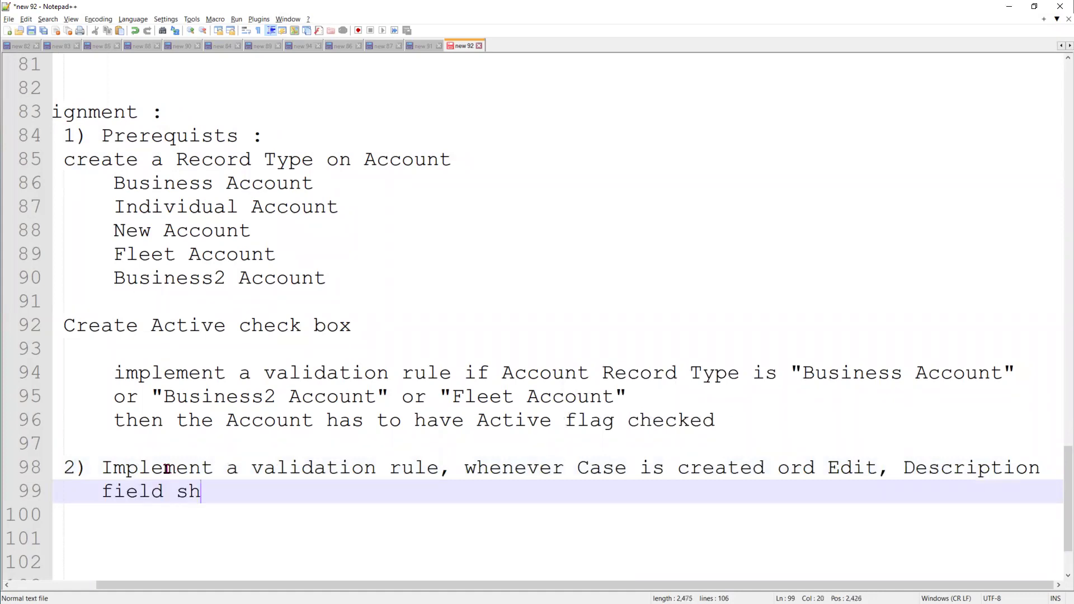
{"action": "type", "text": "ould be required ba"}
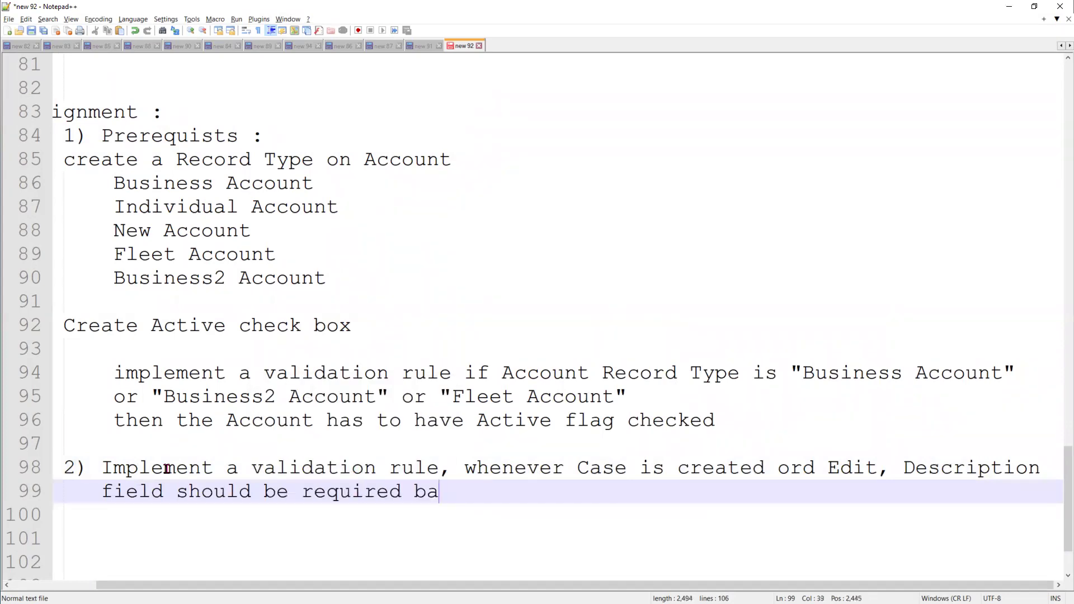
{"action": "type", "text": "sed on Cas"}
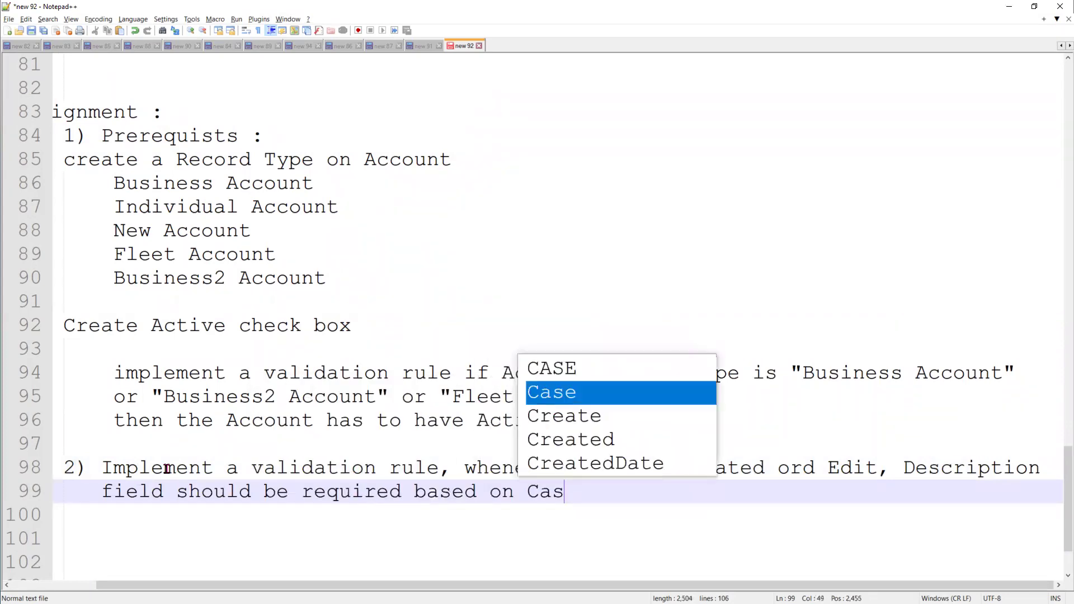
{"action": "type", "text": "e Res"}
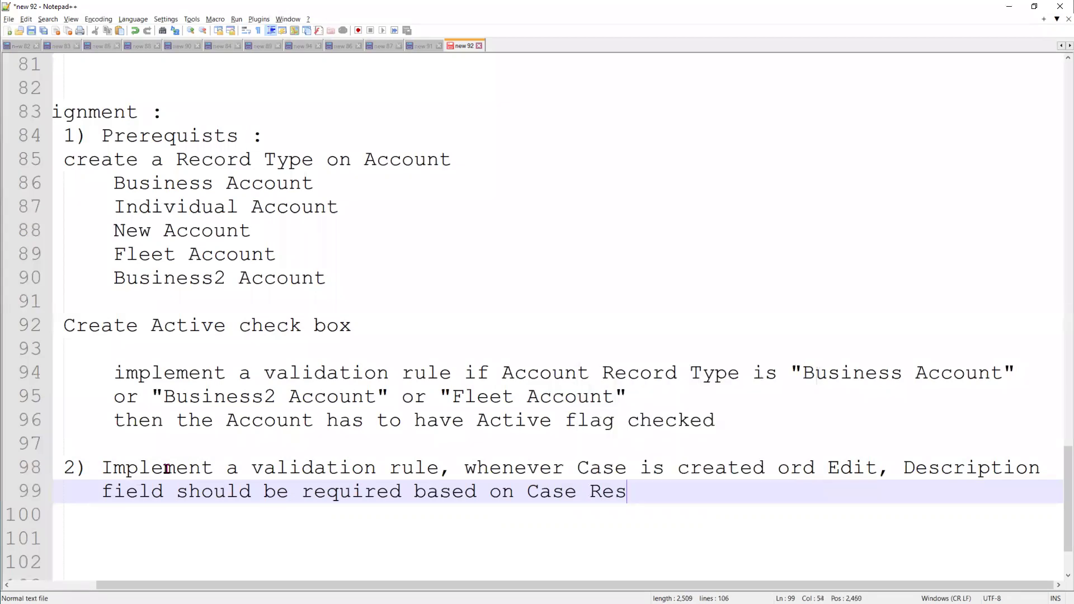
{"action": "key", "text": "BackSpace"}
{"action": "type", "text": "ason pis"}
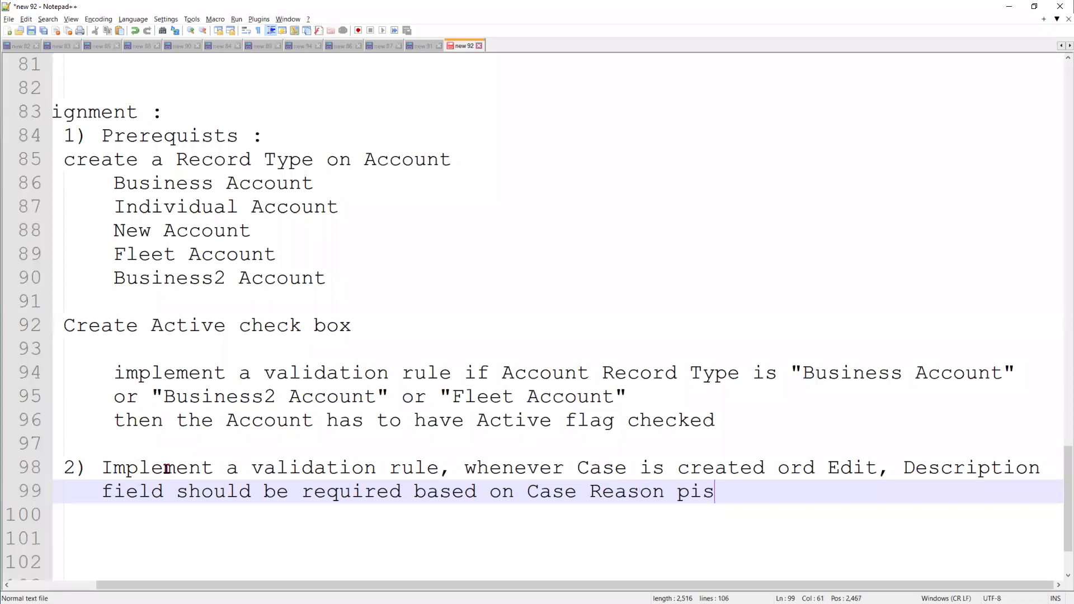
{"action": "key", "text": "BackSpace"}
{"action": "type", "text": "cklist value se"}
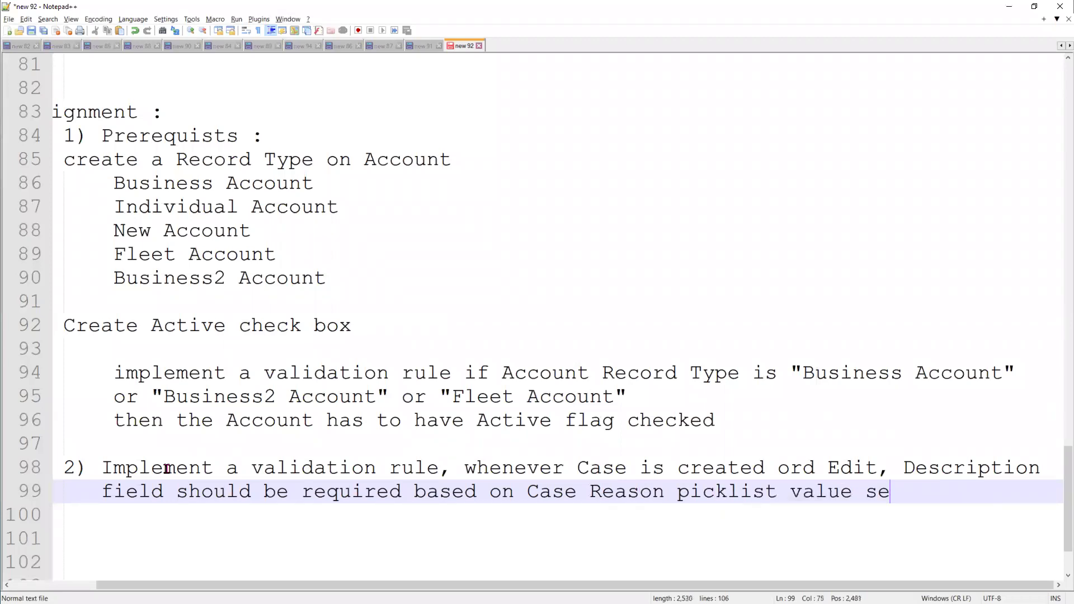
{"action": "type", "text": "lection"}
{"action": "key", "text": "Return"}
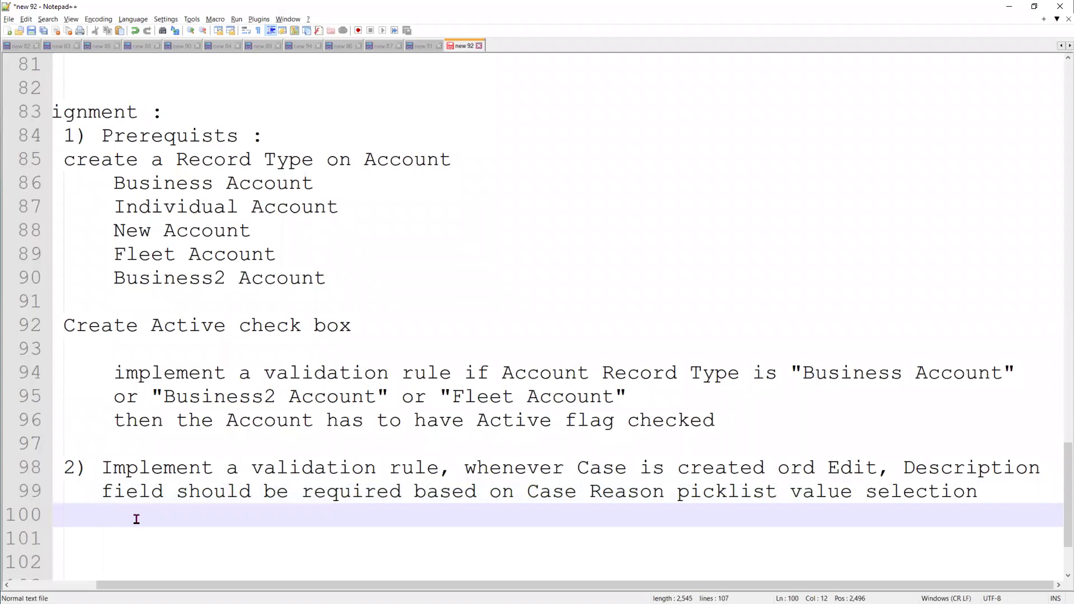
{"action": "key", "text": "Return"}
{"action": "type", "text": "Rea"}
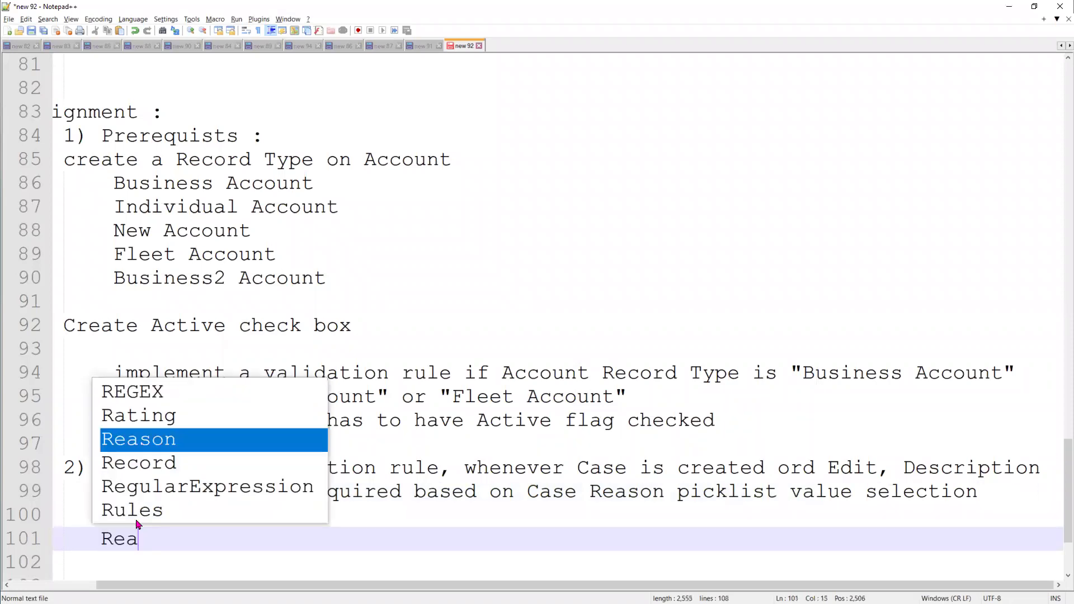
{"action": "key", "text": "BackSpace"}
{"action": "key", "text": "BackSpace"}
{"action": "key", "text": "BackSpace"}
{"action": "type", "text": "Case "}
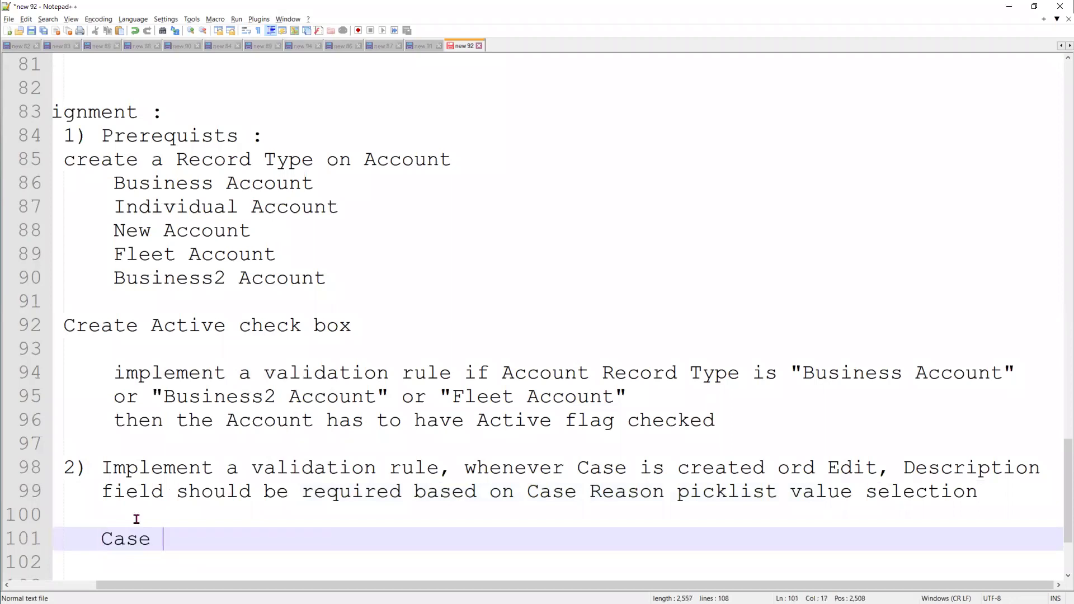
{"action": "type", "text": "Reac"}
{"action": "key", "text": "BackSpace"}
{"action": "type", "text": "s"}
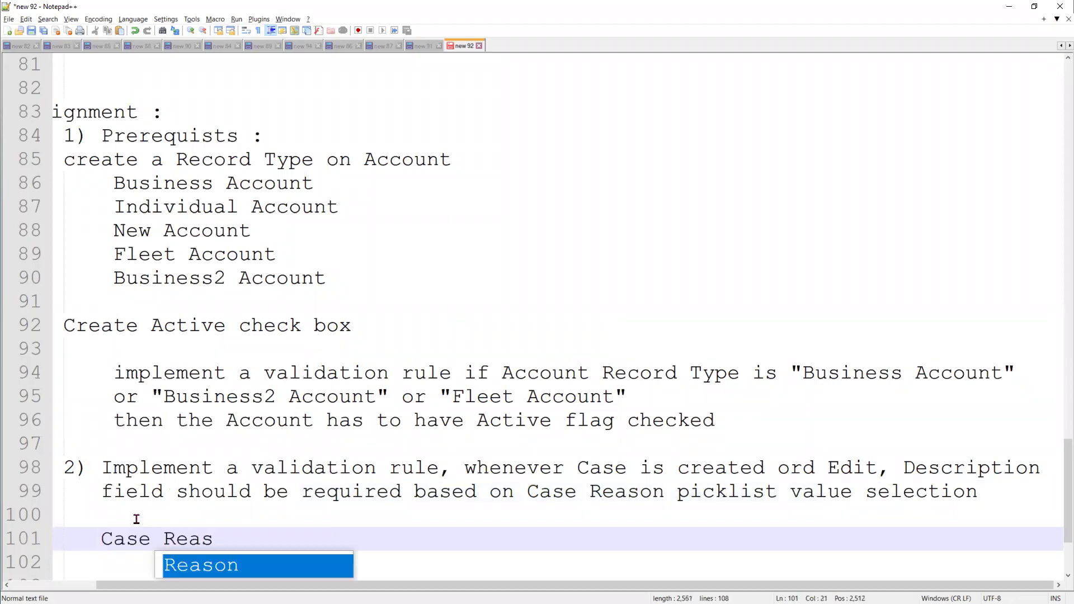
{"action": "type", "text": "on : Insta"}
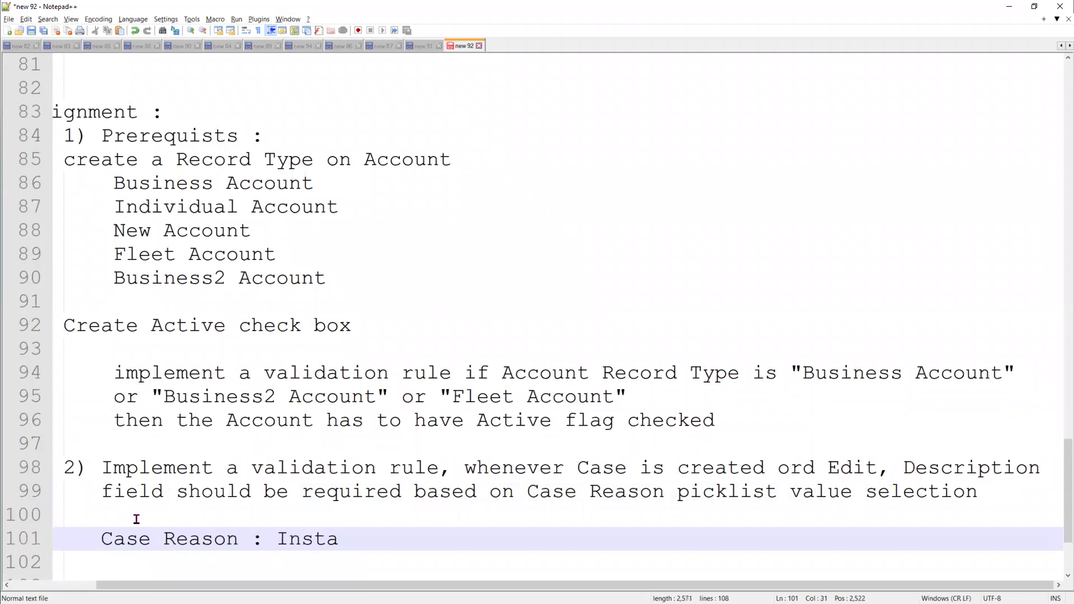
{"action": "type", "text": "llation"}
{"action": "key", "text": "Return"}
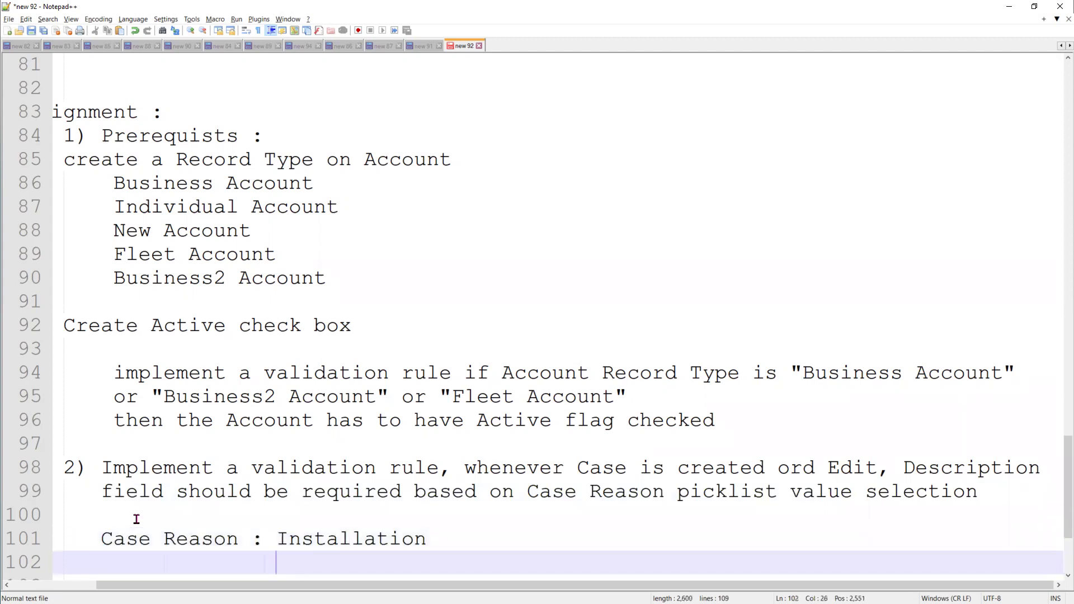
{"action": "type", "text": "Performance"}
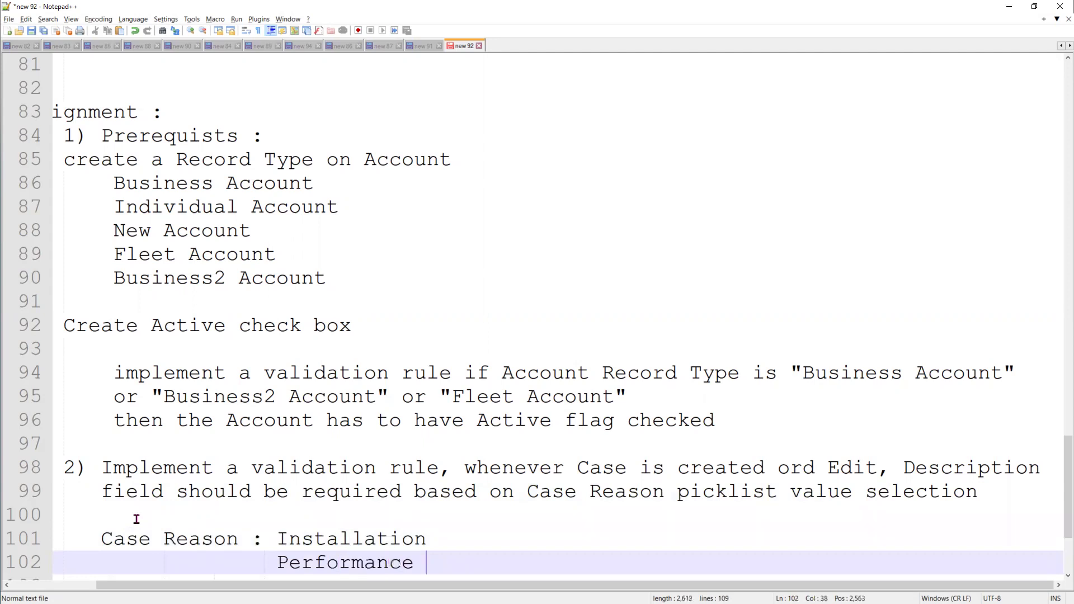
{"action": "key", "text": "alt+Tab"}
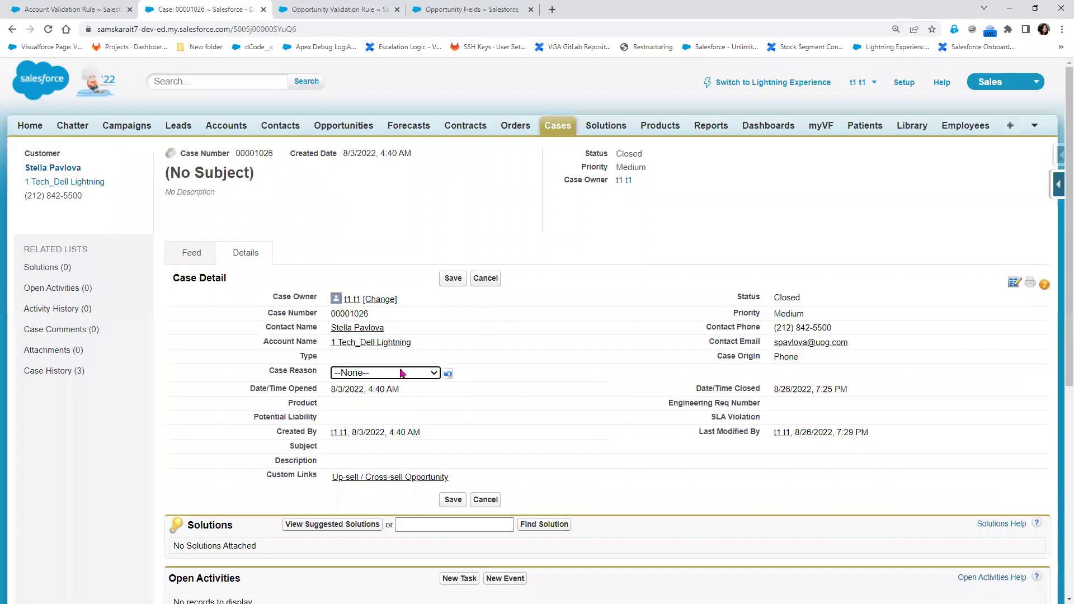
{"action": "left_click", "coordinate": [403, 374]}
{"action": "key", "text": "alt+Tab"}
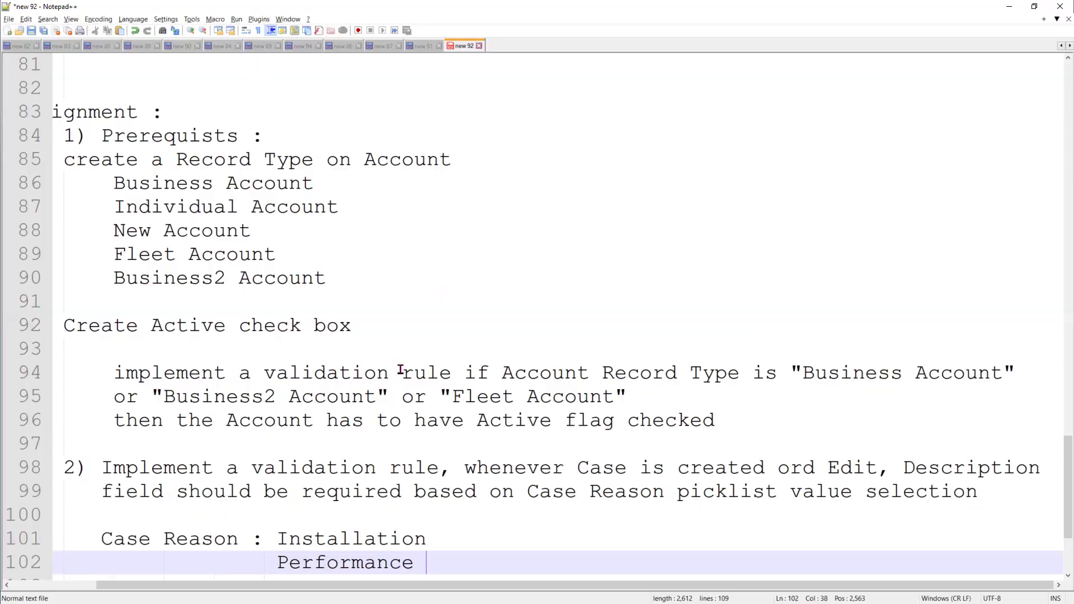
{"action": "key", "text": "Return"}
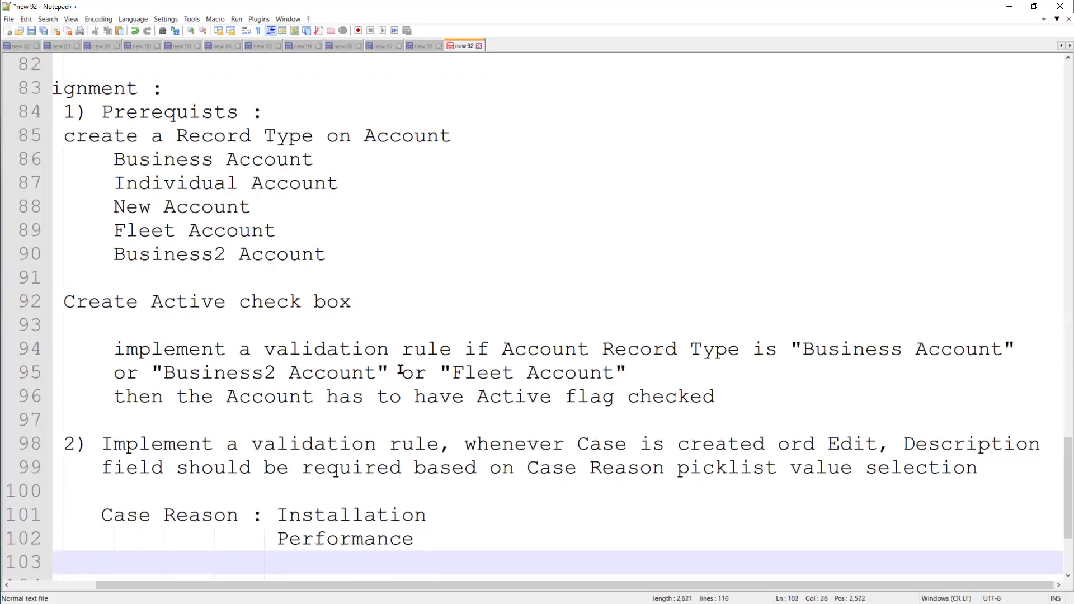
{"action": "type", "text": "Breakdown"}
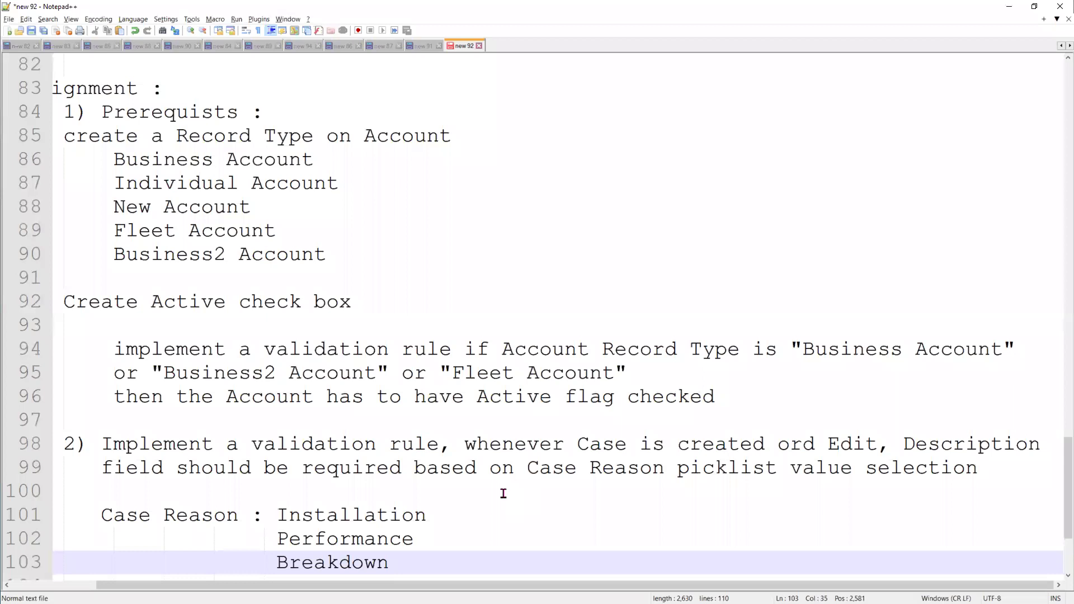
{"action": "scroll", "coordinate": [490, 504], "scroll_direction": "down", "scroll_amount": 1}
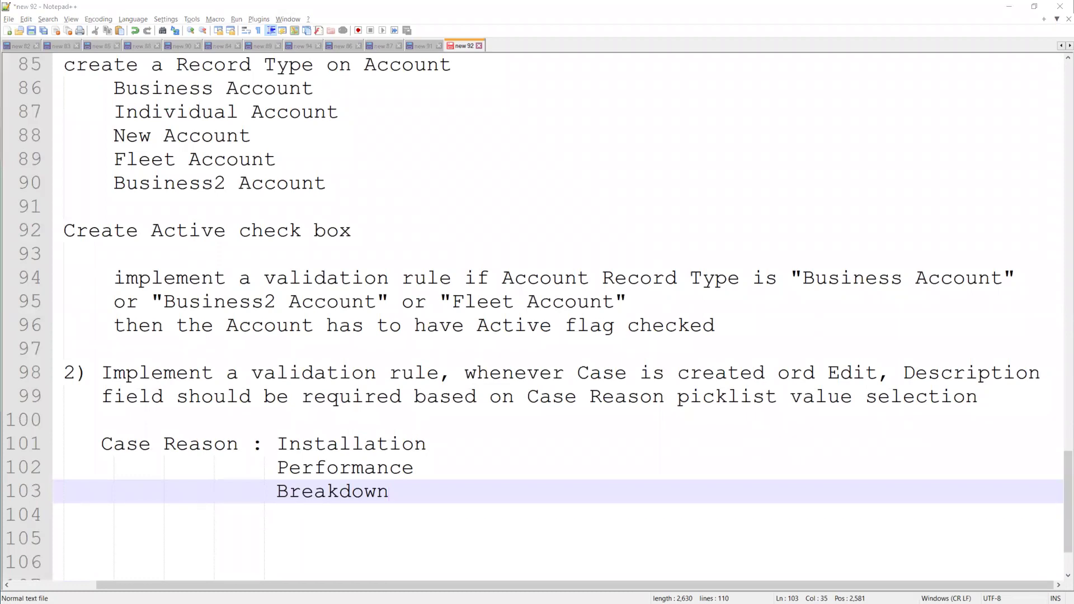
{"action": "scroll", "coordinate": [210, 528], "scroll_direction": "down", "scroll_amount": 2}
{"action": "left_click_drag", "start_coordinate": [117, 585], "coordinate": [52, 572]}
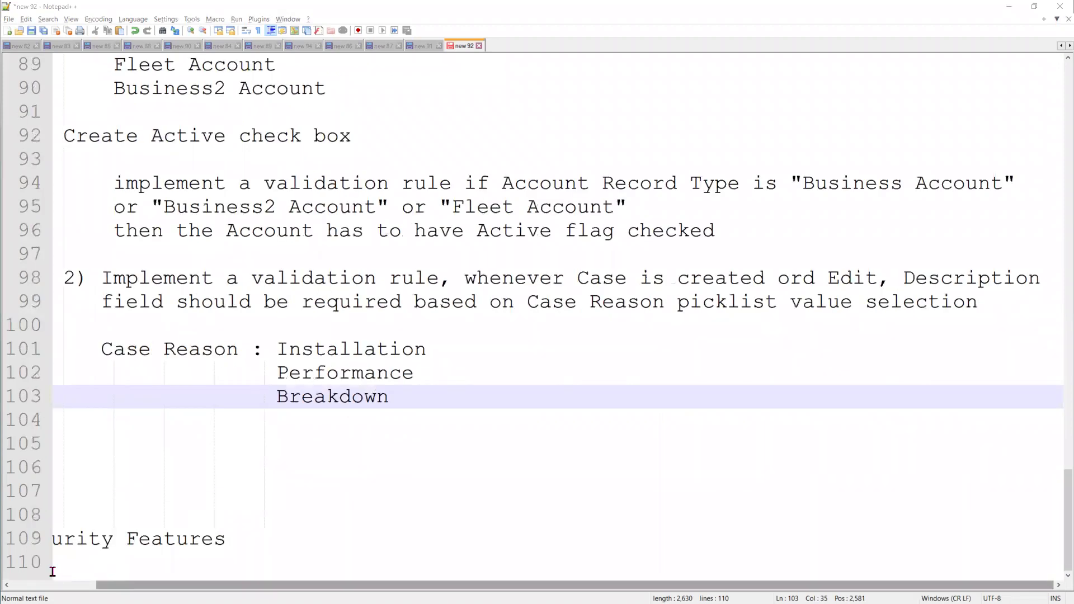
{"action": "key", "text": "alt+Tab"}
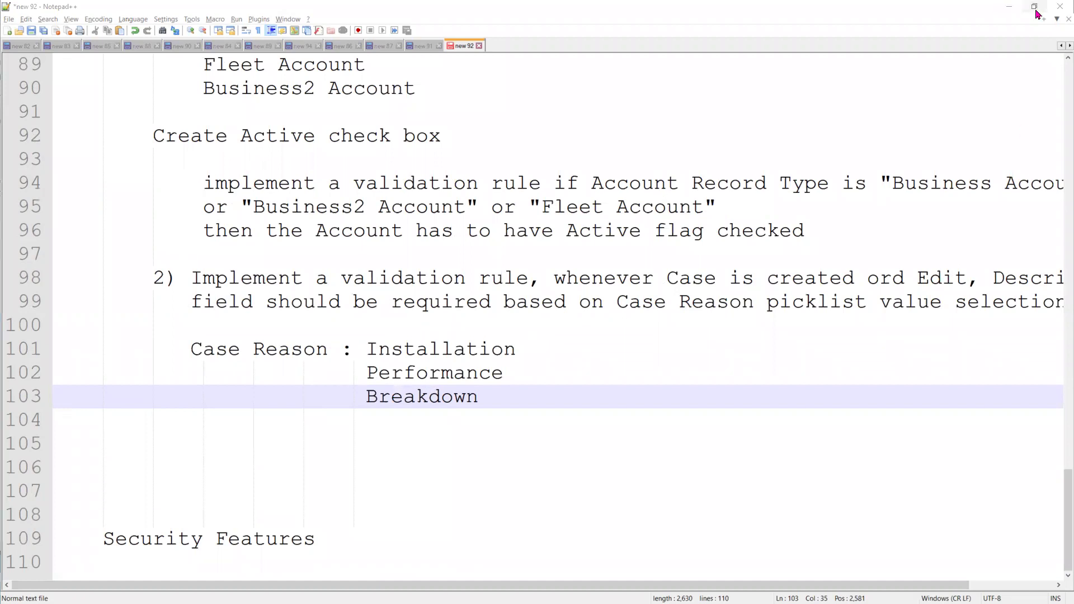
Bring Chrome forward and edit Validate_Phone_number from the Account validation rules list
{"action": "left_click", "coordinate": [1014, 8]}
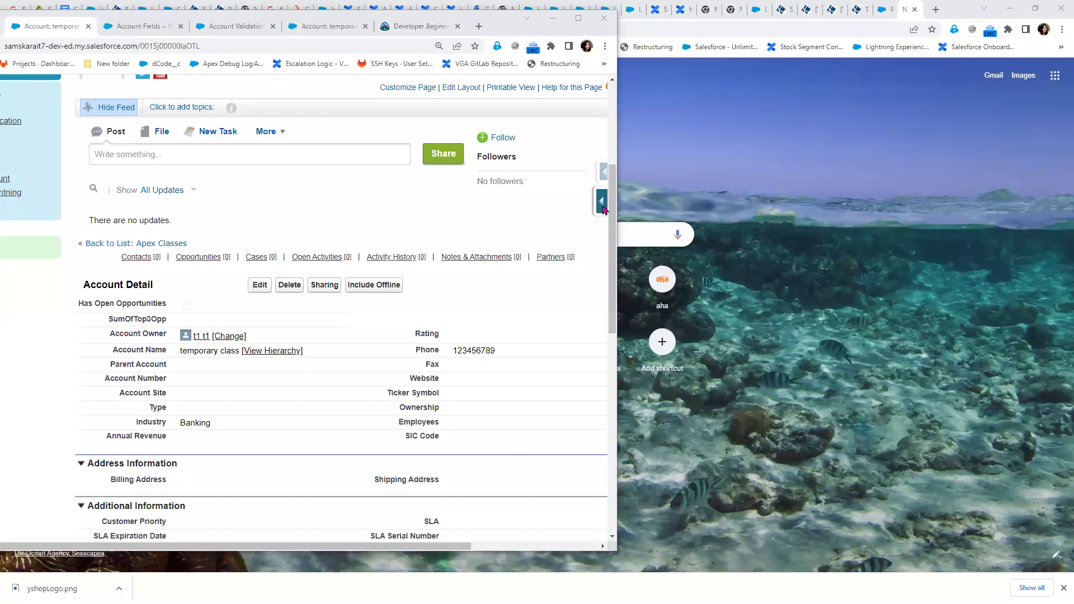
{"action": "left_click", "coordinate": [580, 22]}
{"action": "left_click", "coordinate": [1055, 192]}
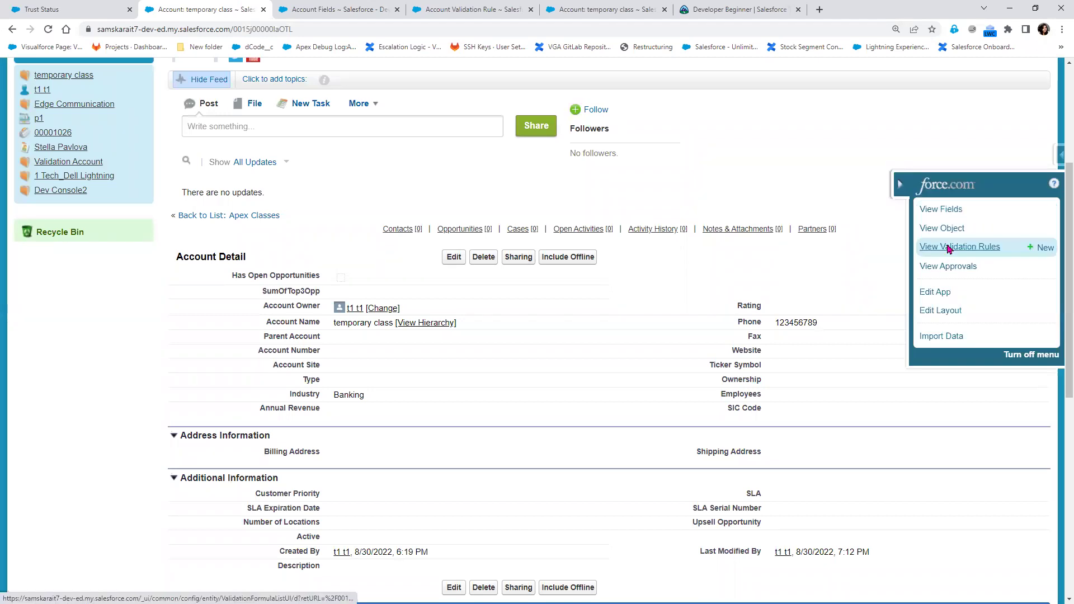
{"action": "left_click", "coordinate": [950, 248]}
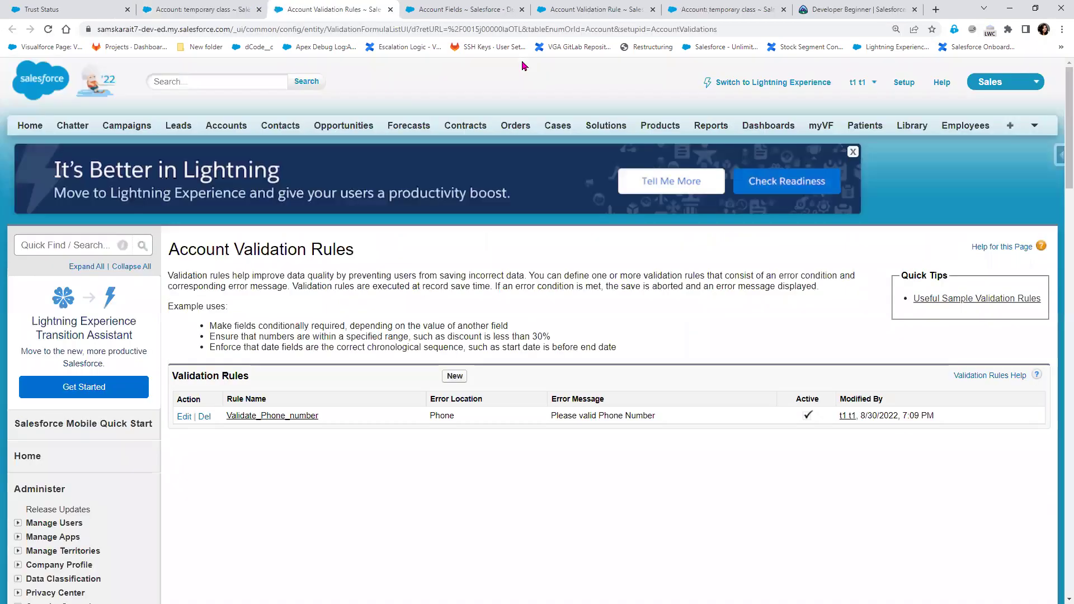
{"action": "left_click", "coordinate": [182, 418]}
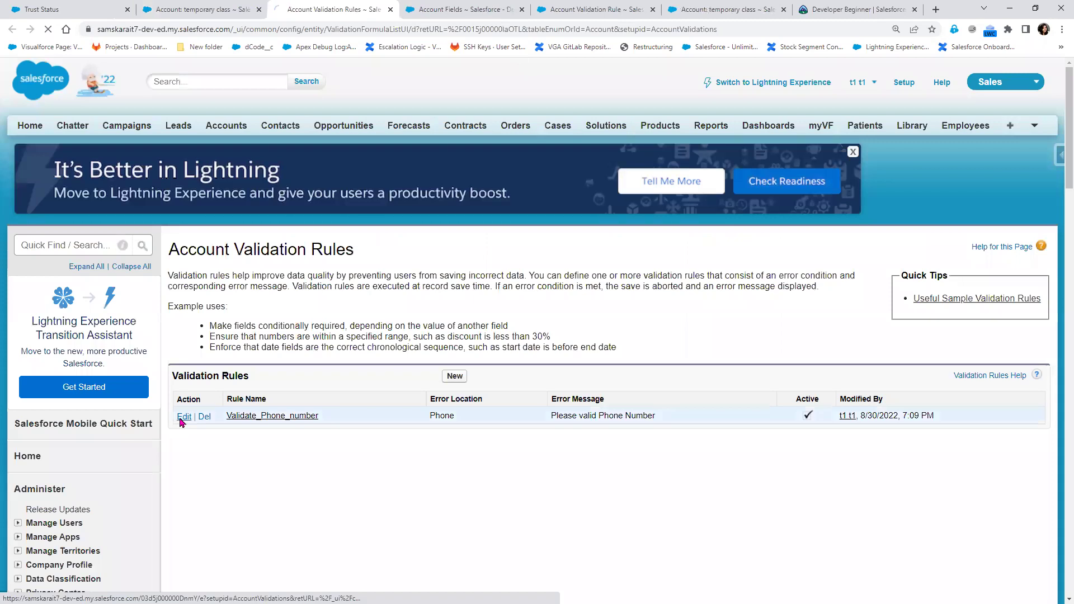
{"action": "scroll", "coordinate": [182, 422], "scroll_direction": "down", "scroll_amount": 2}
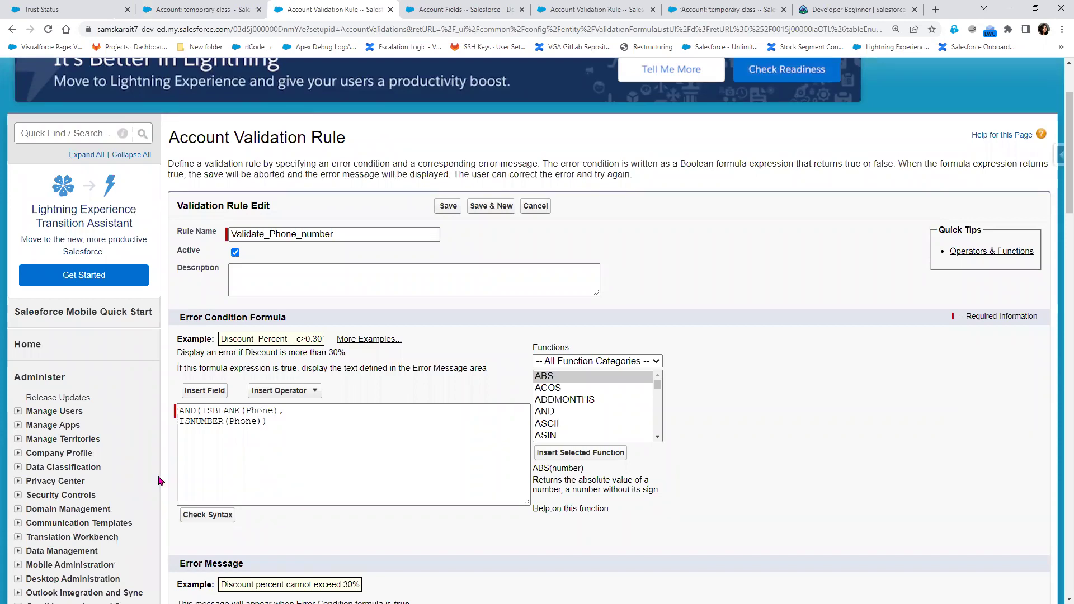
{"action": "scroll", "coordinate": [611, 424], "scroll_direction": "down", "scroll_amount": 3}
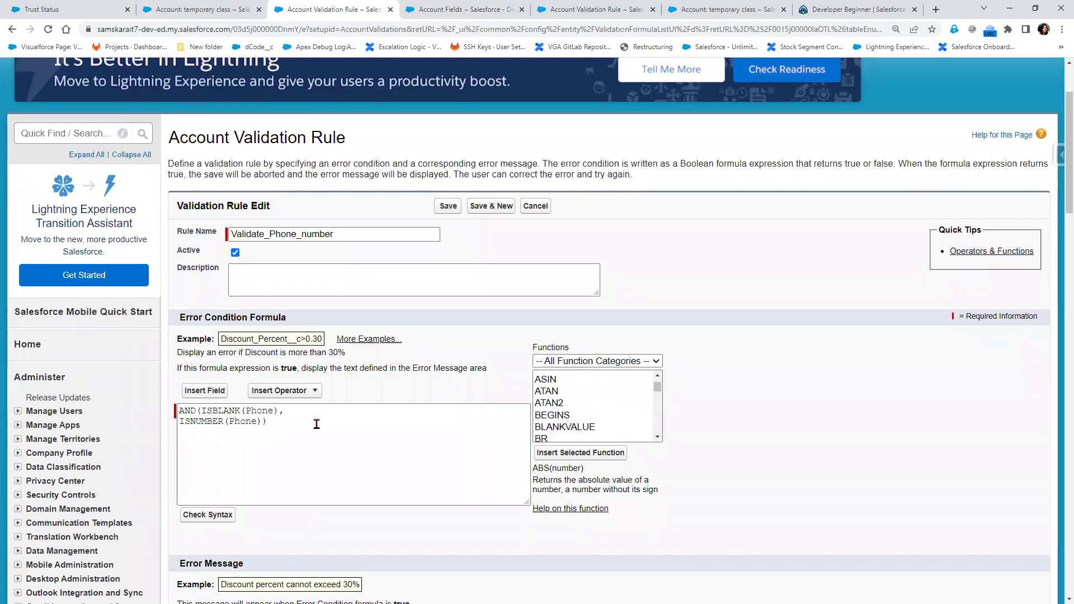
Insert $Profile.Name with <>'System Admin' and move the AND phone check to its own line
{"action": "left_click", "coordinate": [204, 391]}
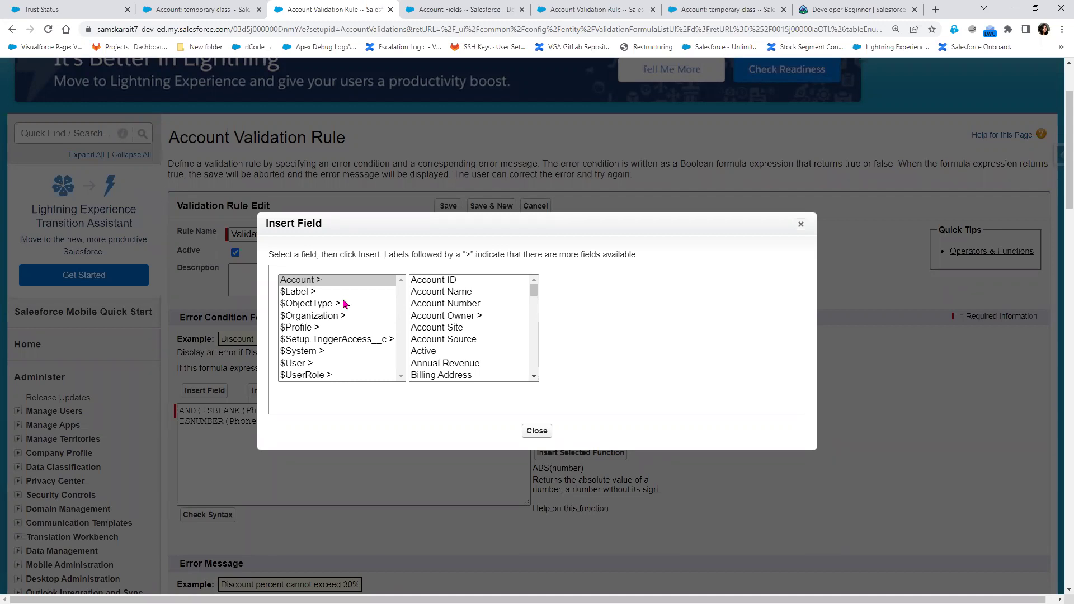
{"action": "left_click", "coordinate": [299, 330]}
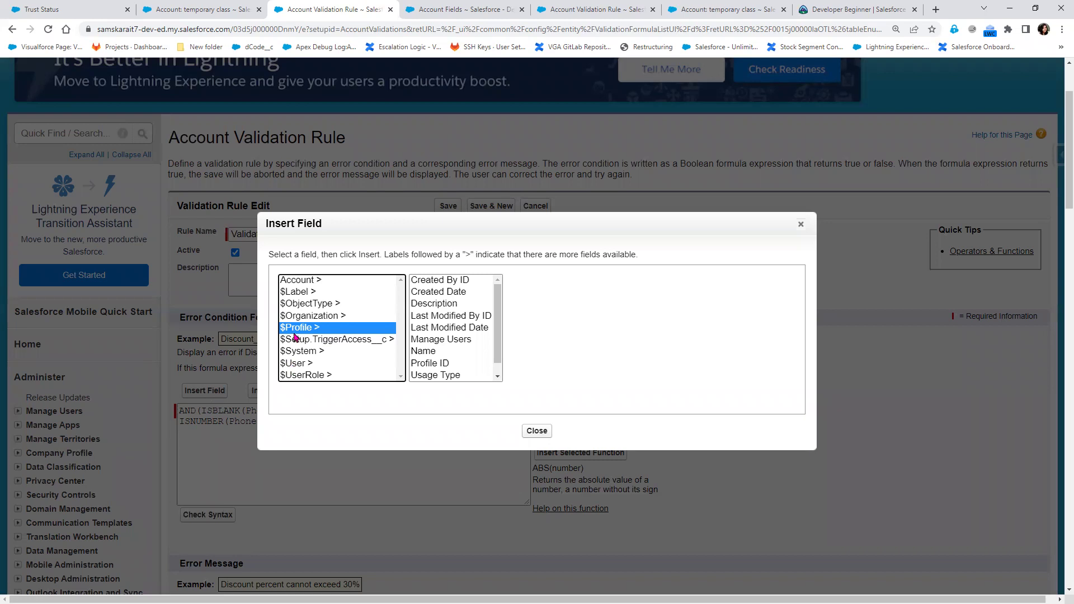
{"action": "left_click", "coordinate": [421, 352]}
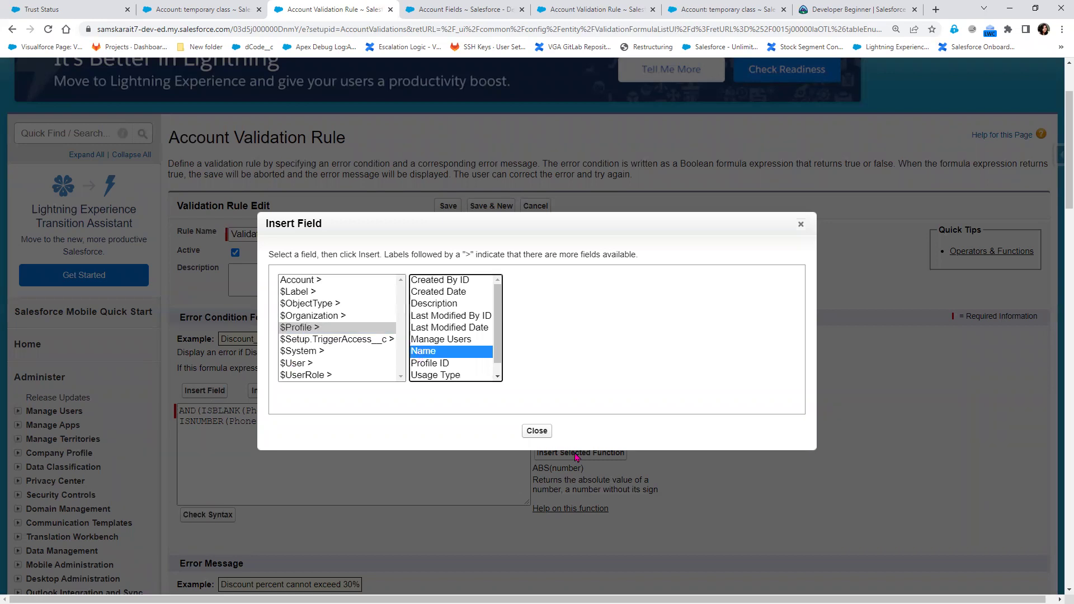
{"action": "left_click", "coordinate": [532, 377]}
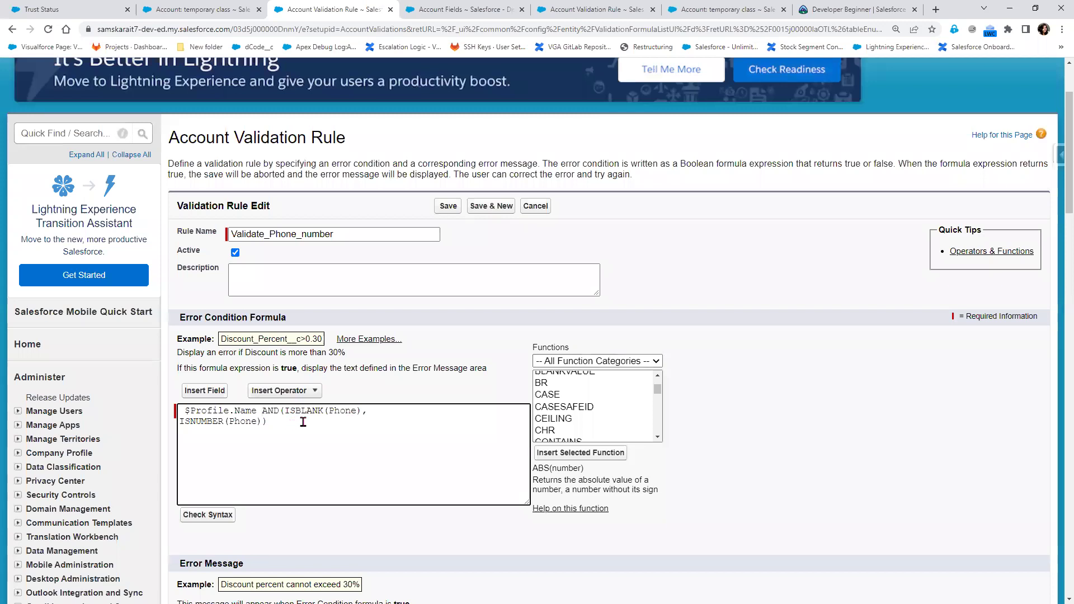
{"action": "type", "text": "<>"}
{"action": "type", "text": "''"}
{"action": "type", "text": "Sy"}
{"action": "type", "text": "stem "}
{"action": "type", "text": "A"}
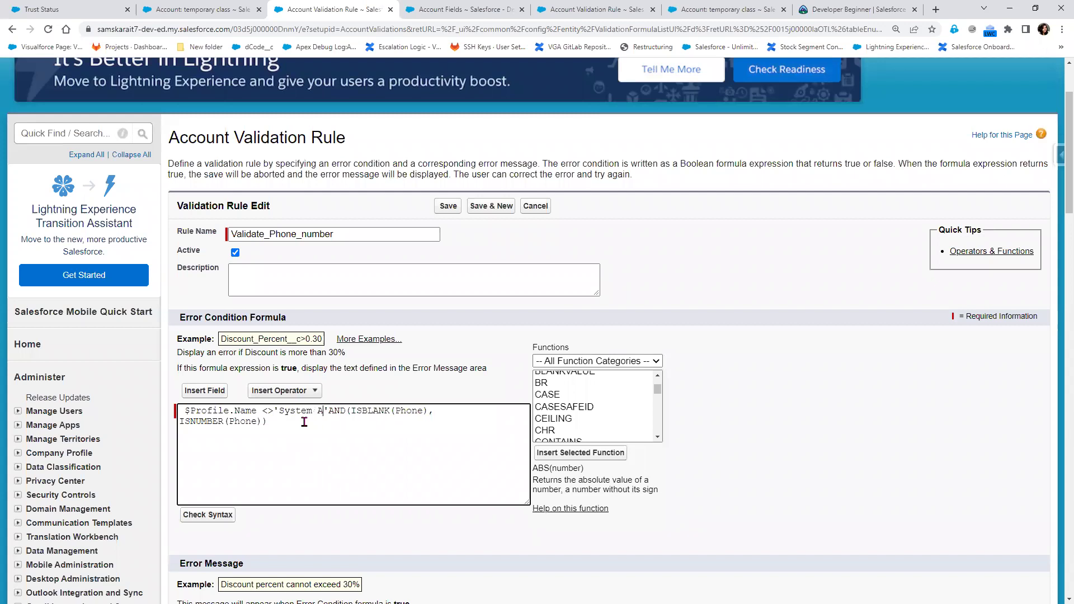
{"action": "type", "text": "dmin"}
{"action": "key", "text": "Return"}
{"action": "type", "text": "="}
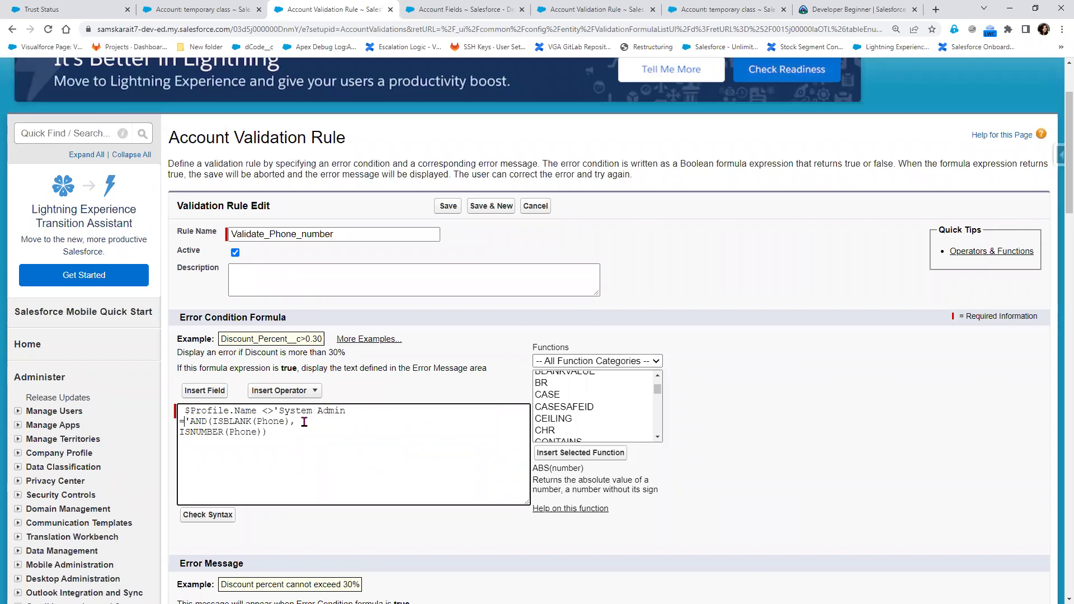
{"action": "key", "text": "BackSpace"}
{"action": "key", "text": "BackSpace"}
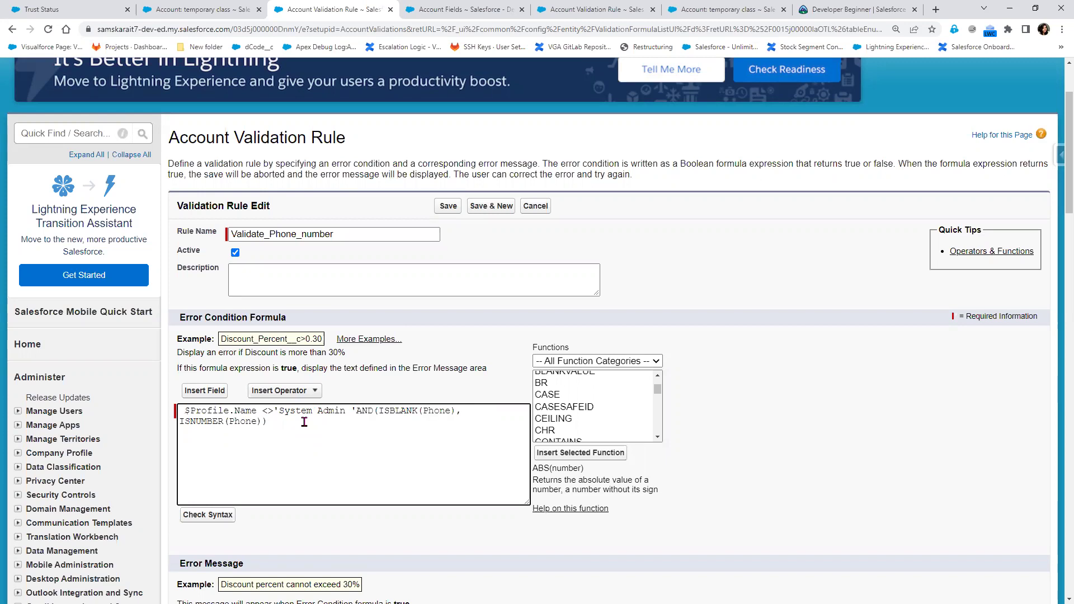
{"action": "key", "text": "Return"}
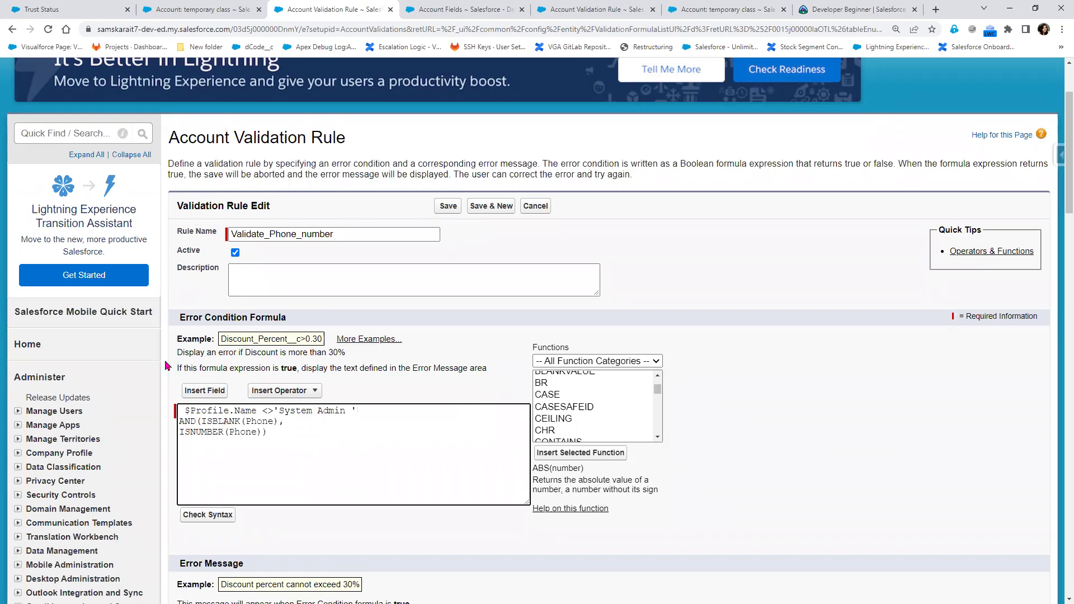
Browse the $ObjectType, $Profile and $Label merge field groups, then close the picker
{"action": "left_click", "coordinate": [196, 390]}
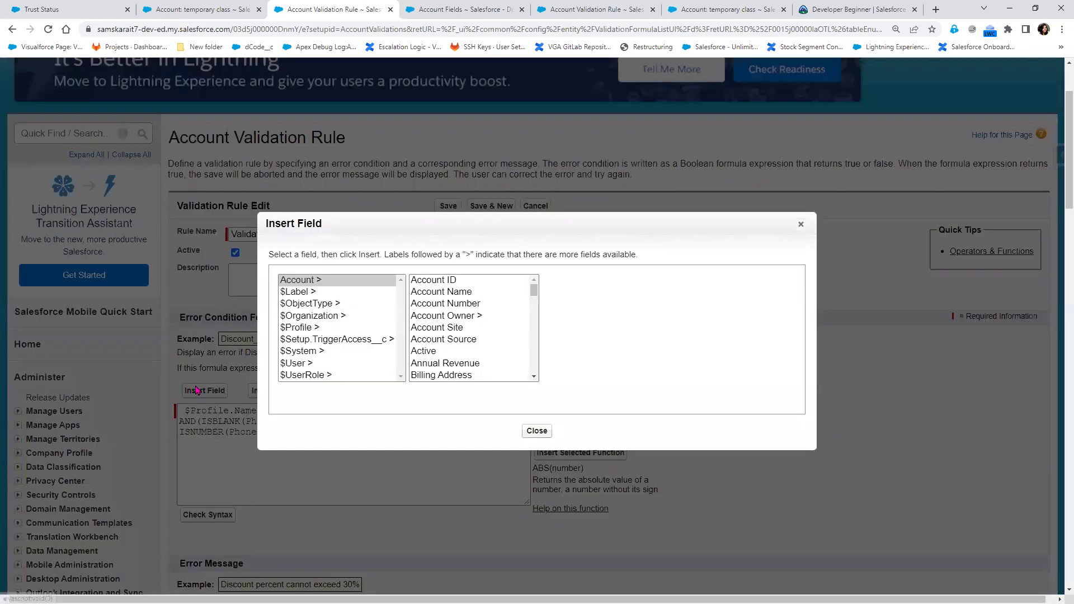
{"action": "left_click", "coordinate": [311, 305]}
{"action": "left_click", "coordinate": [312, 328]}
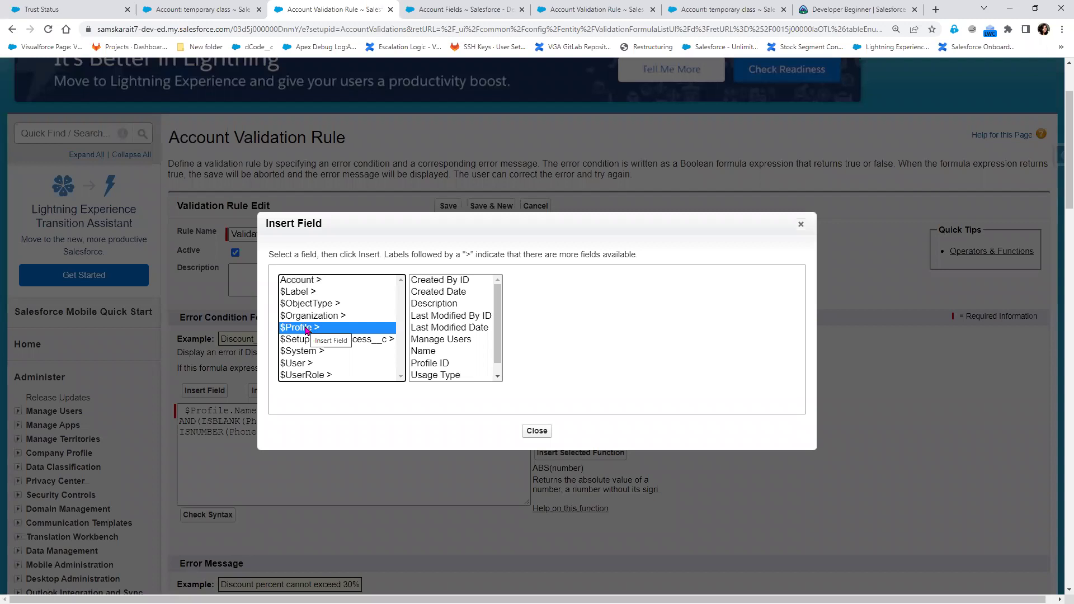
{"action": "left_click", "coordinate": [295, 295]}
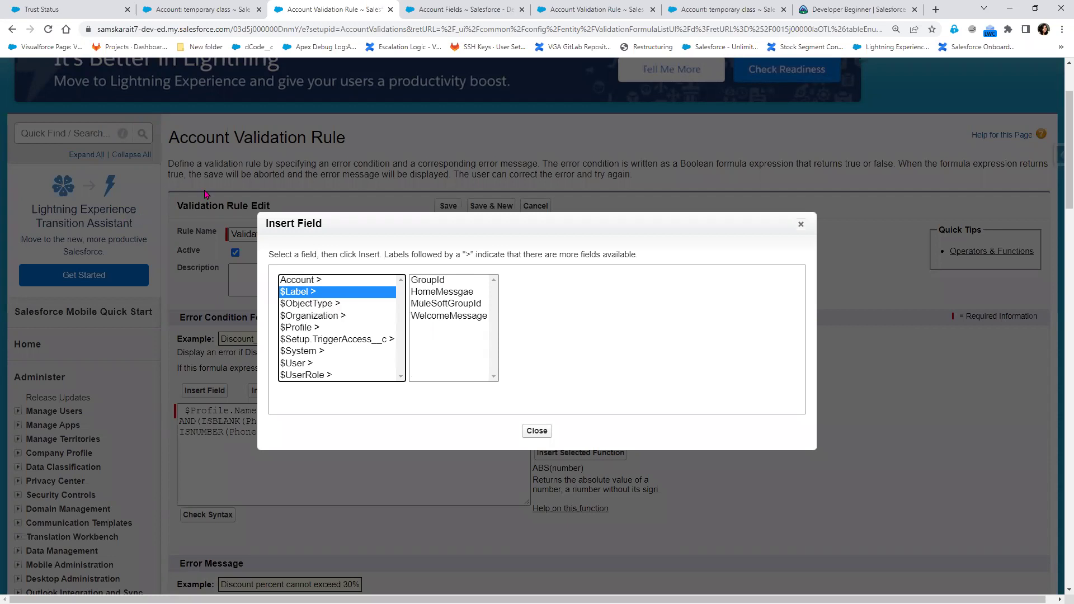
{"action": "left_click", "coordinate": [800, 224]}
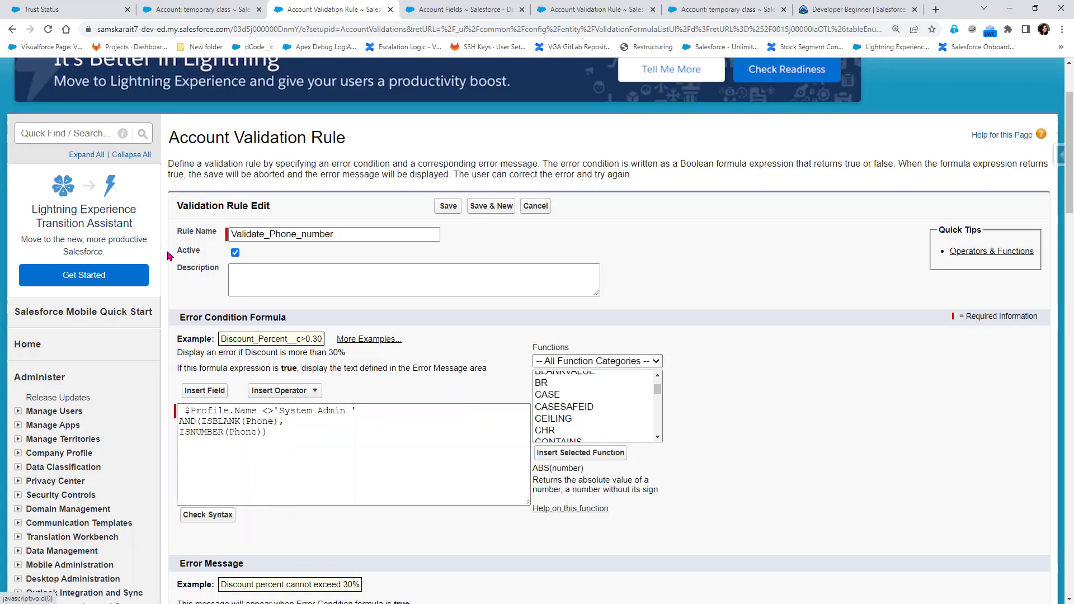
Insert $Label.WelcomeMessage into the formula before the AND phone check
{"action": "left_click", "coordinate": [206, 395]}
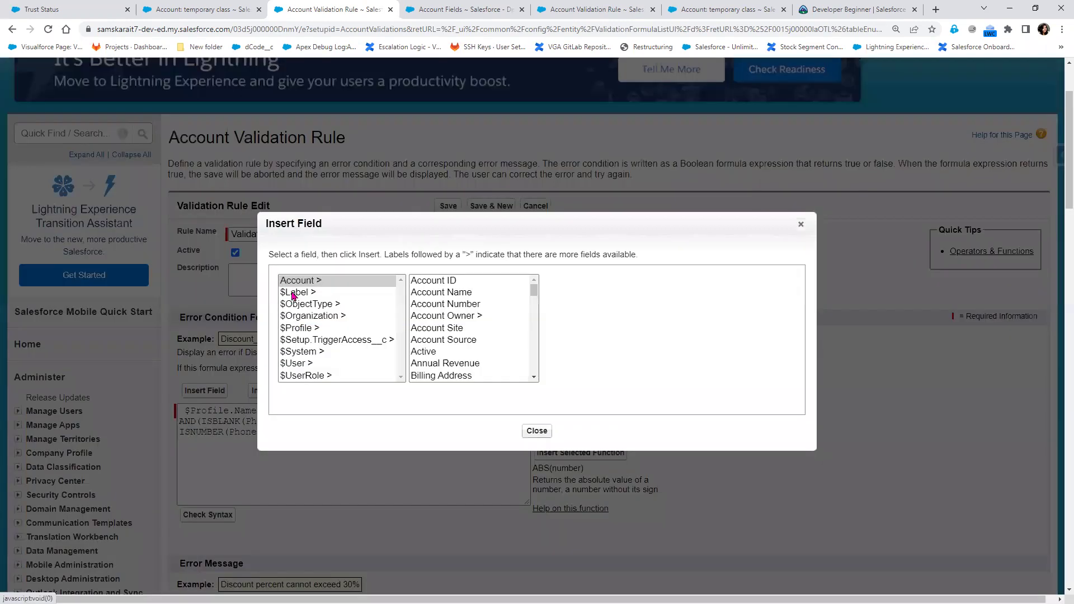
{"action": "left_click", "coordinate": [293, 293]}
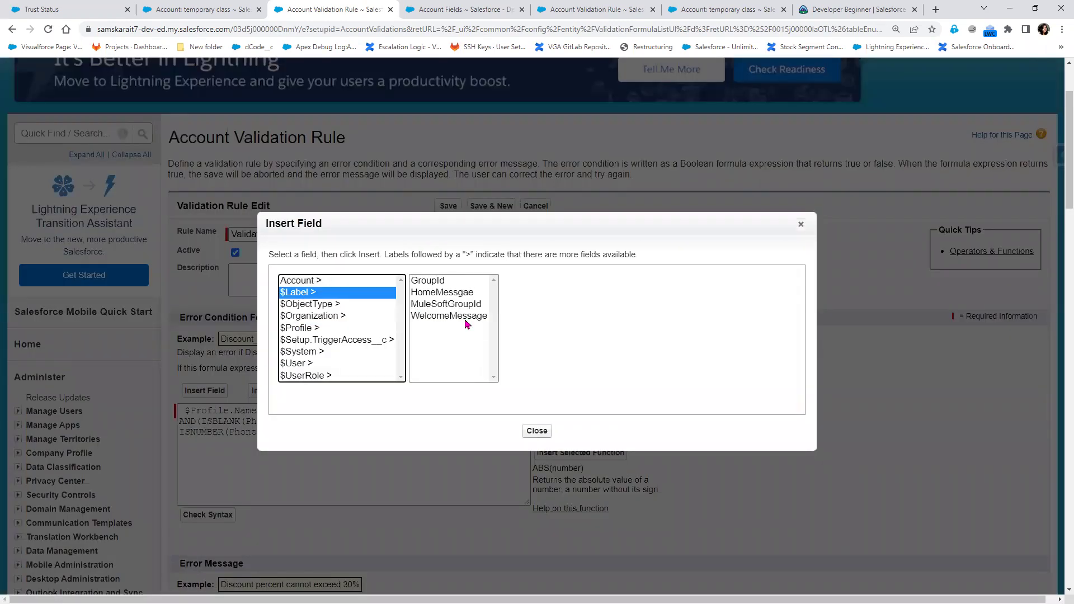
{"action": "left_click", "coordinate": [449, 315]}
{"action": "left_click", "coordinate": [568, 357]}
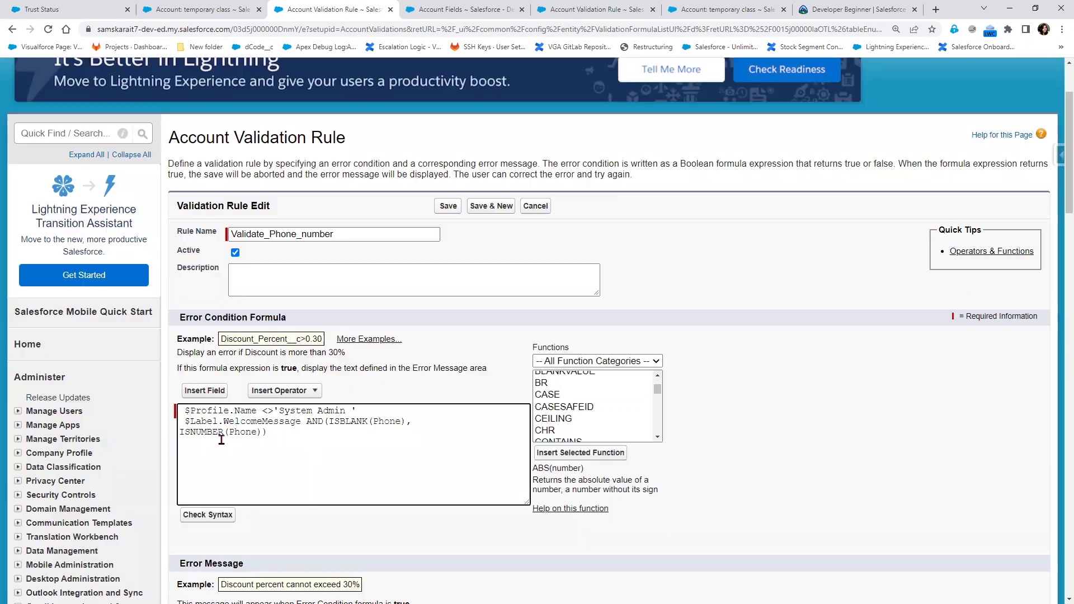
Look up the GroupId custom label's value under Custom Labels, then go back to the rule editor
{"action": "left_click", "coordinate": [65, 135]}
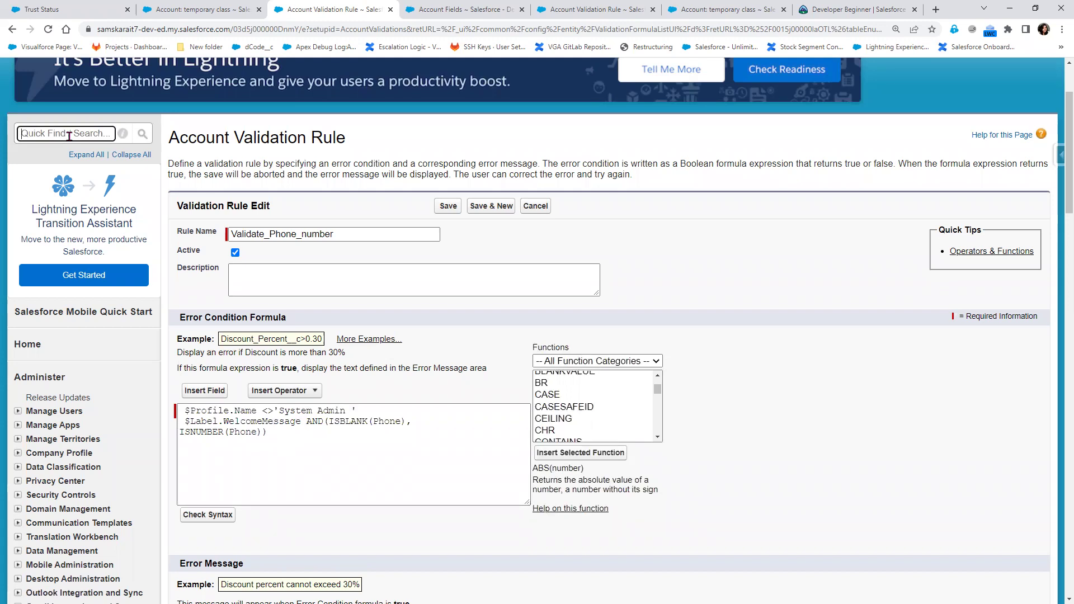
{"action": "type", "text": "ci"}
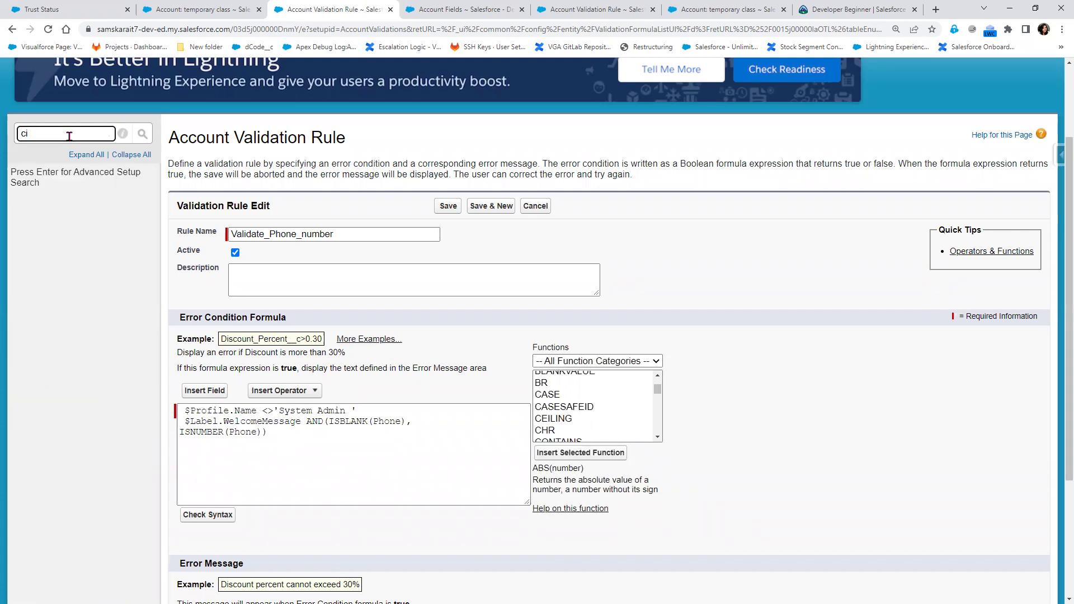
{"action": "type", "text": "ust"}
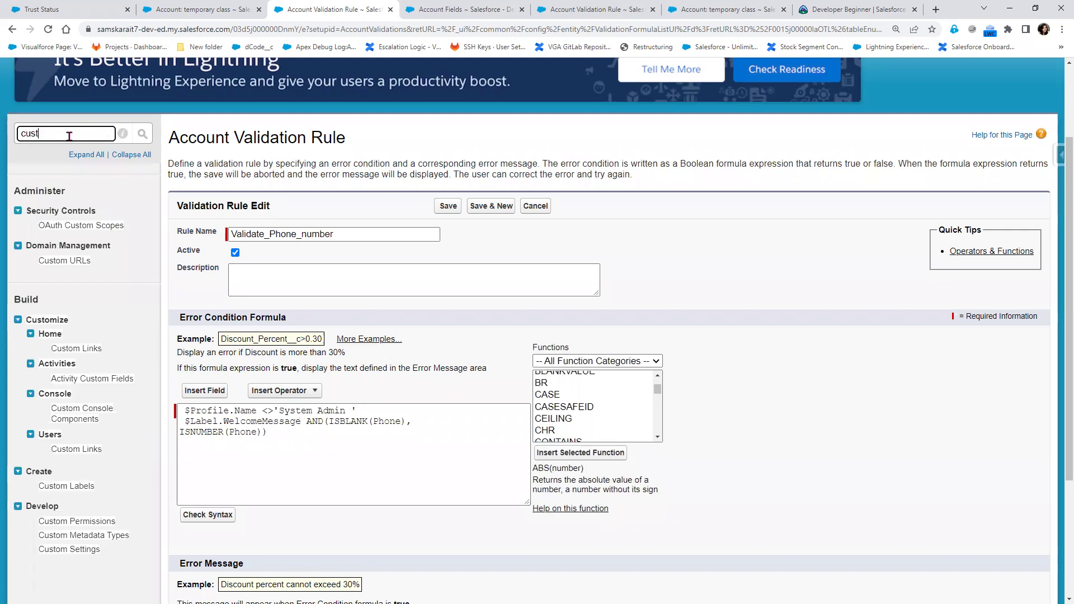
{"action": "type", "text": "om la"}
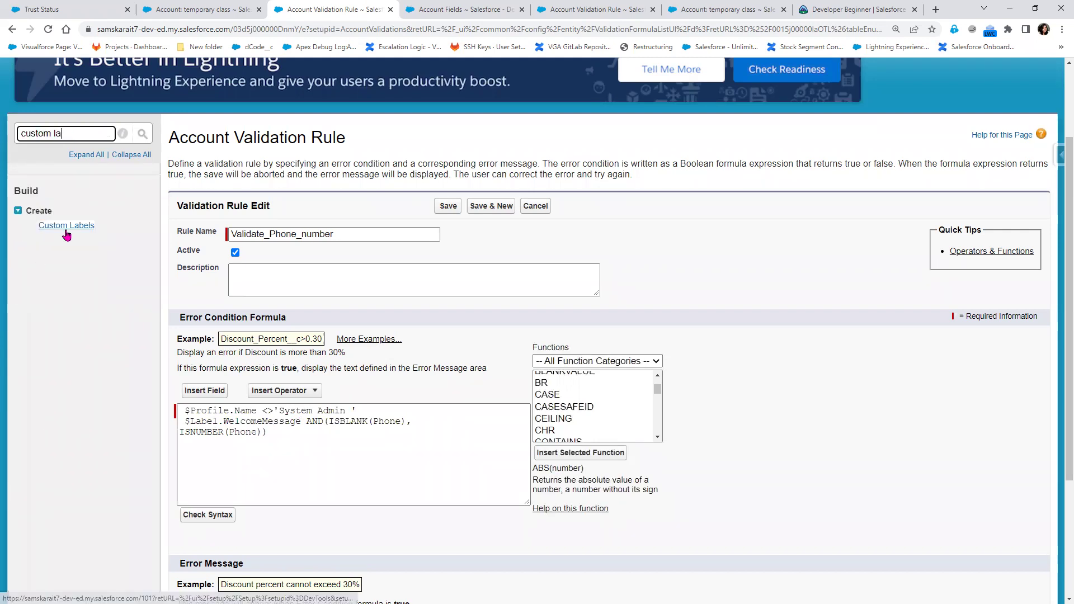
{"action": "left_click", "coordinate": [67, 226]}
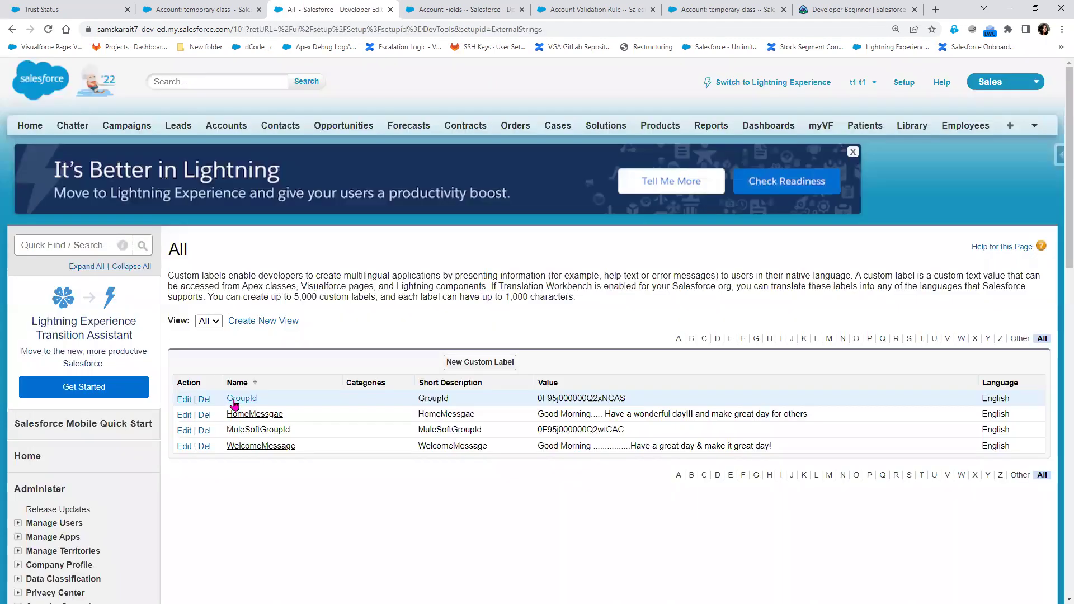
{"action": "left_click", "coordinate": [233, 399]}
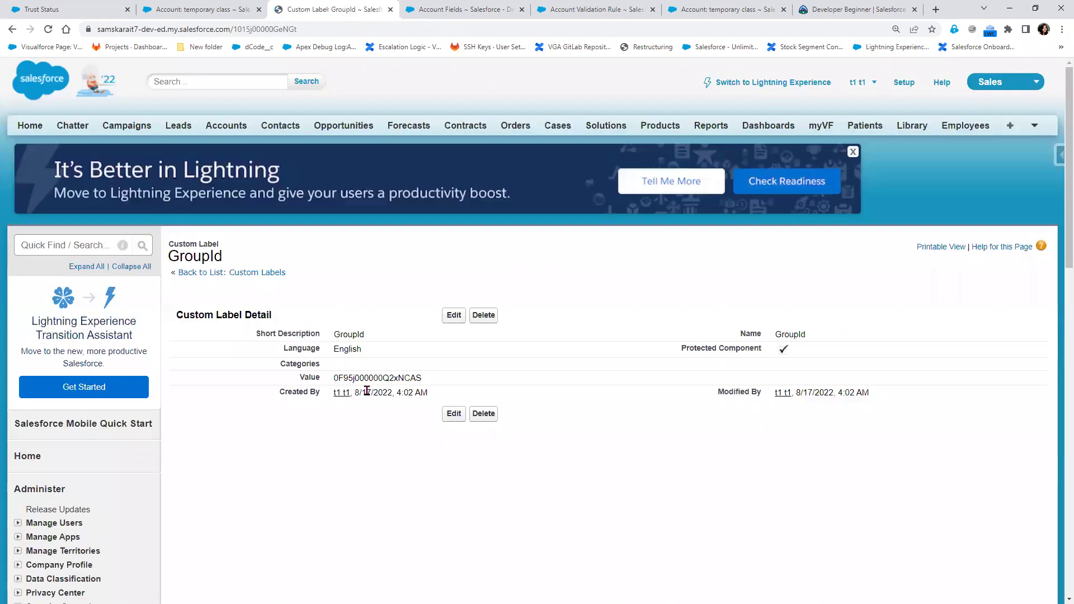
{"action": "left_click_drag", "start_coordinate": [435, 385], "coordinate": [241, 361]}
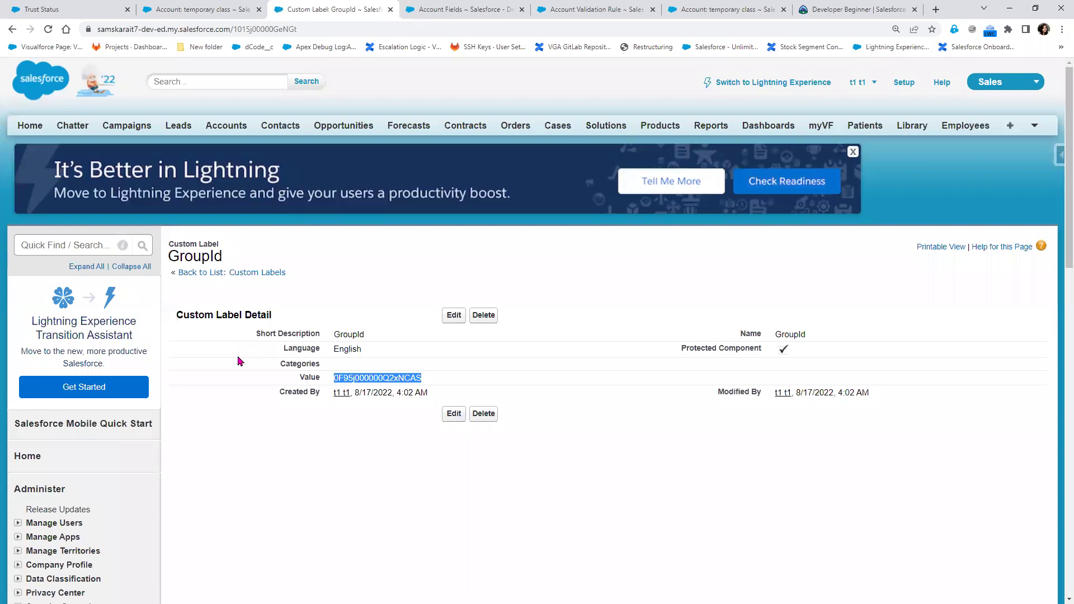
{"action": "left_click", "coordinate": [13, 30]}
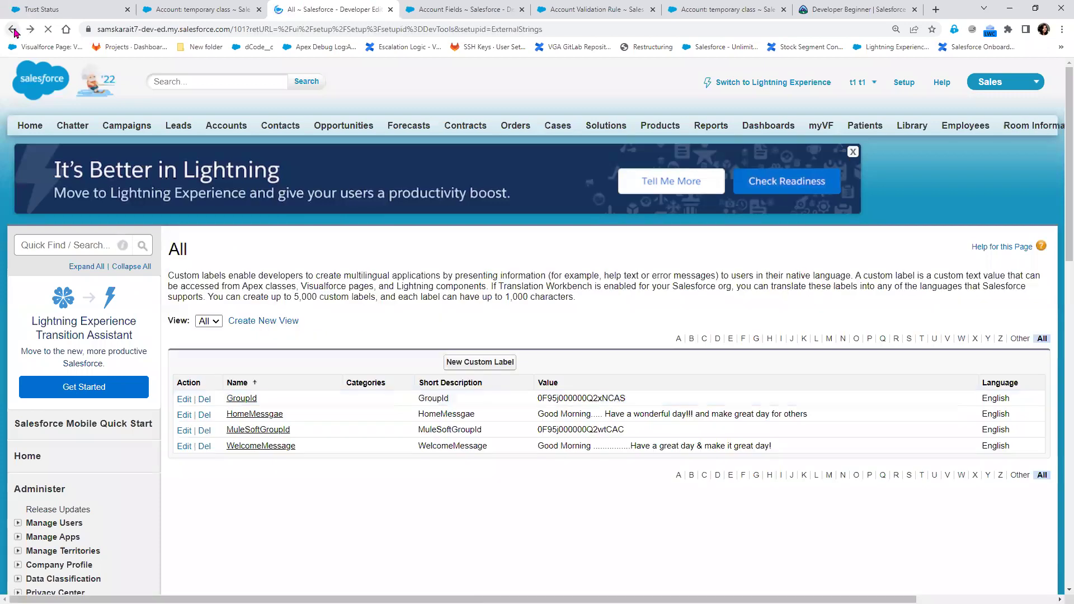
{"action": "left_click", "coordinate": [12, 29]}
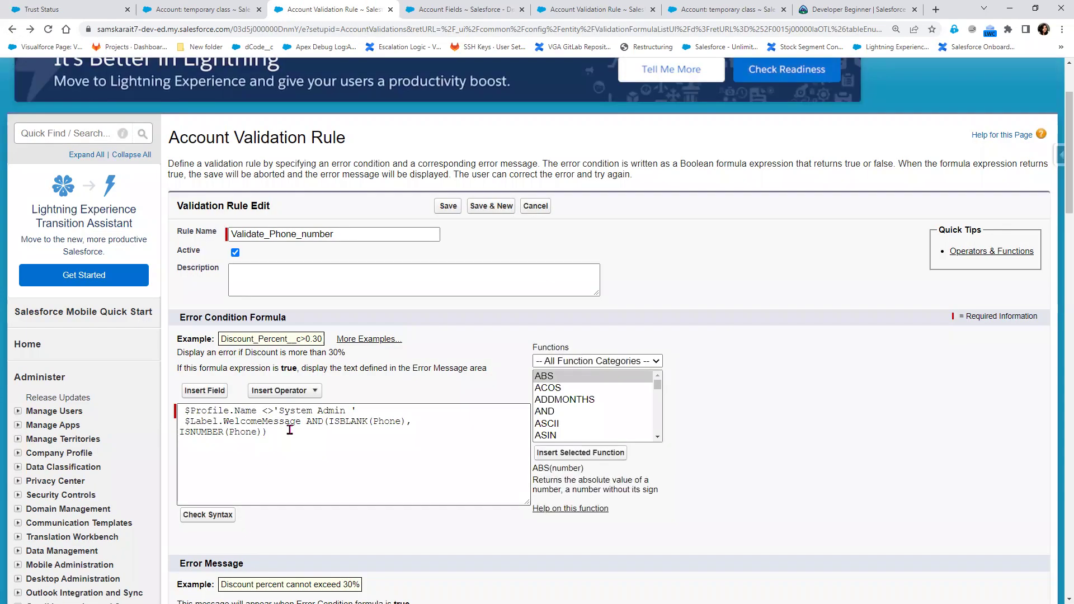
In Insert Field, inspect the $Label GroupId merge field, then list the $ObjectType objects
{"action": "left_click", "coordinate": [196, 390]}
{"action": "left_click", "coordinate": [307, 291]}
{"action": "left_click", "coordinate": [431, 280]}
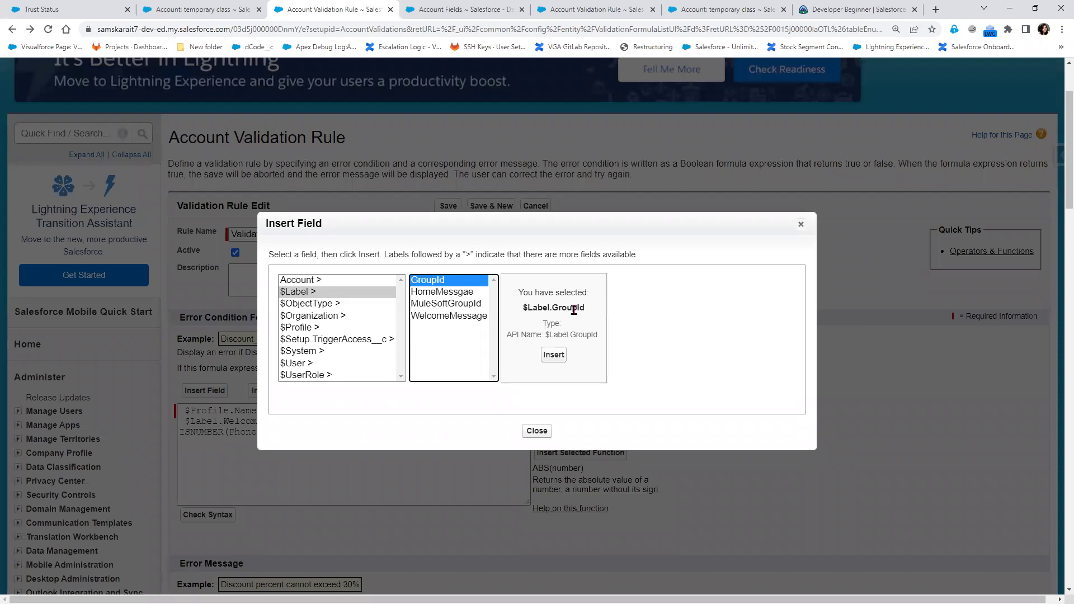
{"action": "double_click", "coordinate": [573, 309]}
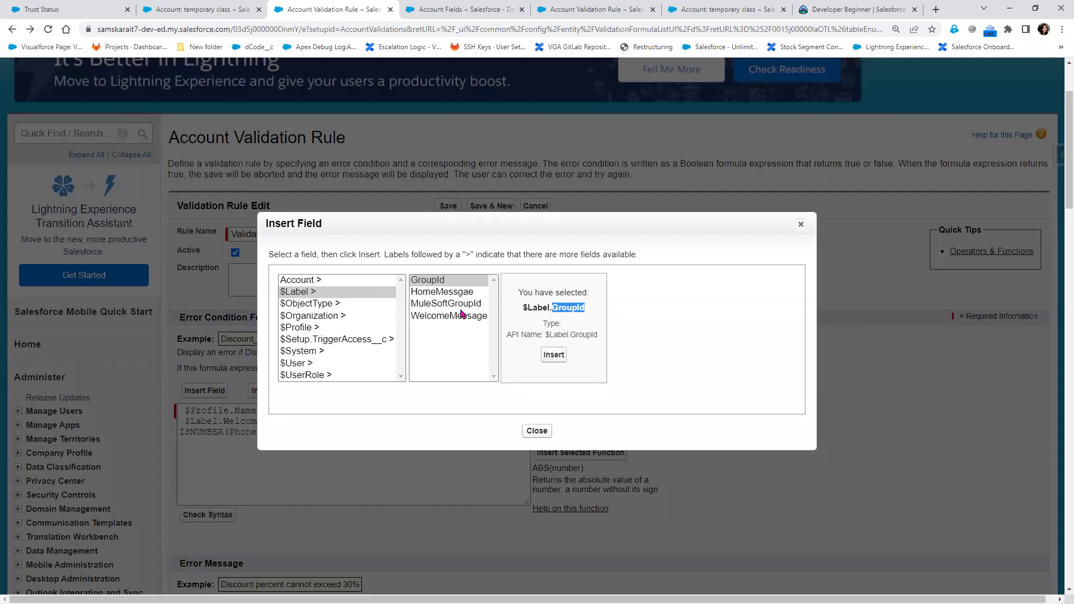
{"action": "left_click", "coordinate": [310, 307]}
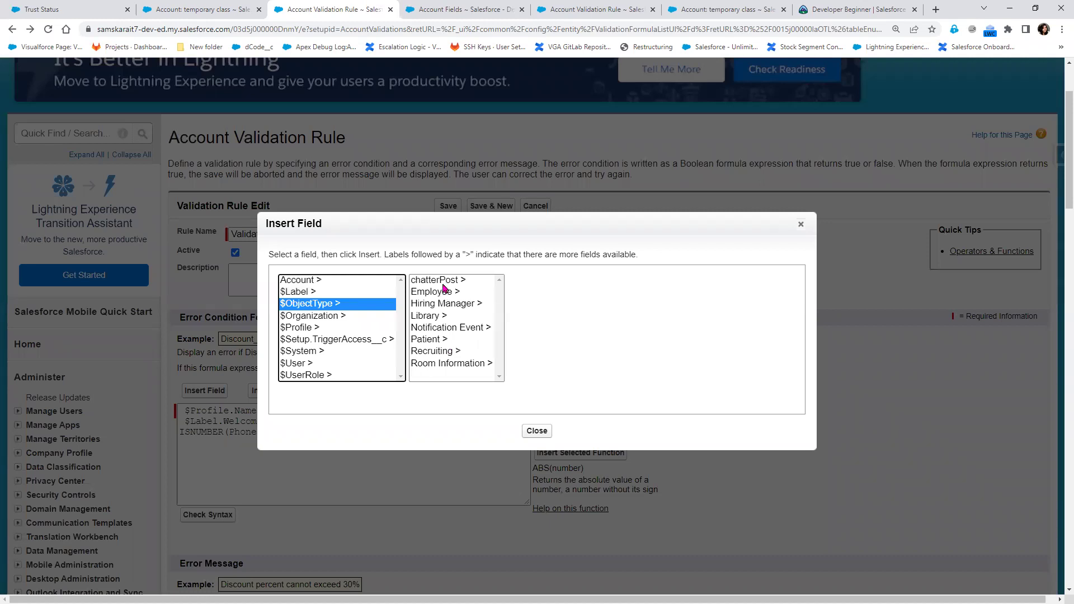
Browse fields of Employee, Hiring Manager, Library, Notification Event, Patient, Recruiting and Room Information
{"action": "left_click", "coordinate": [447, 293]}
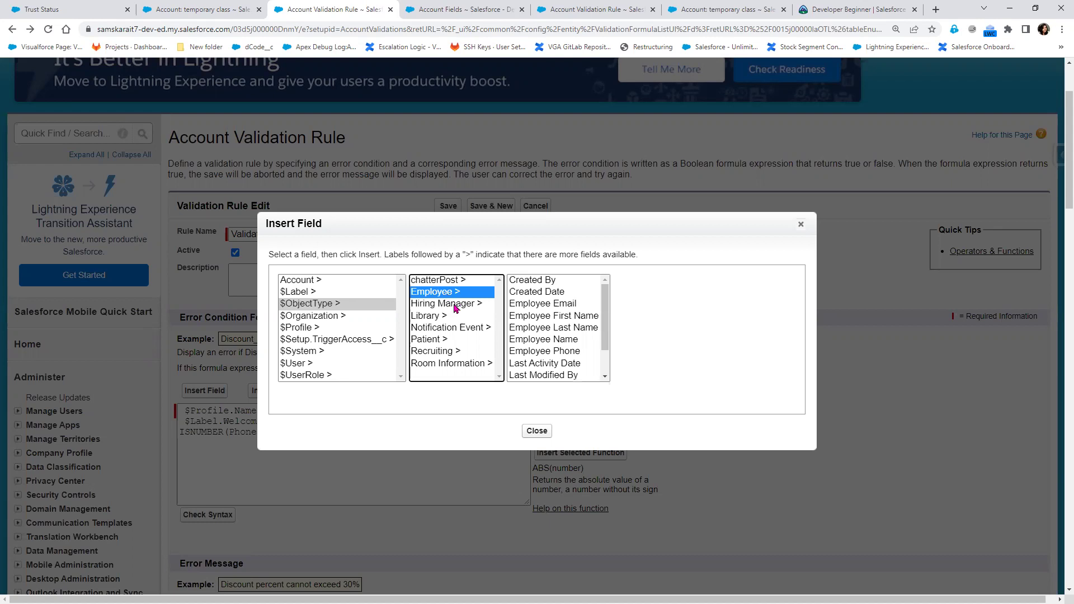
{"action": "left_click", "coordinate": [456, 307]}
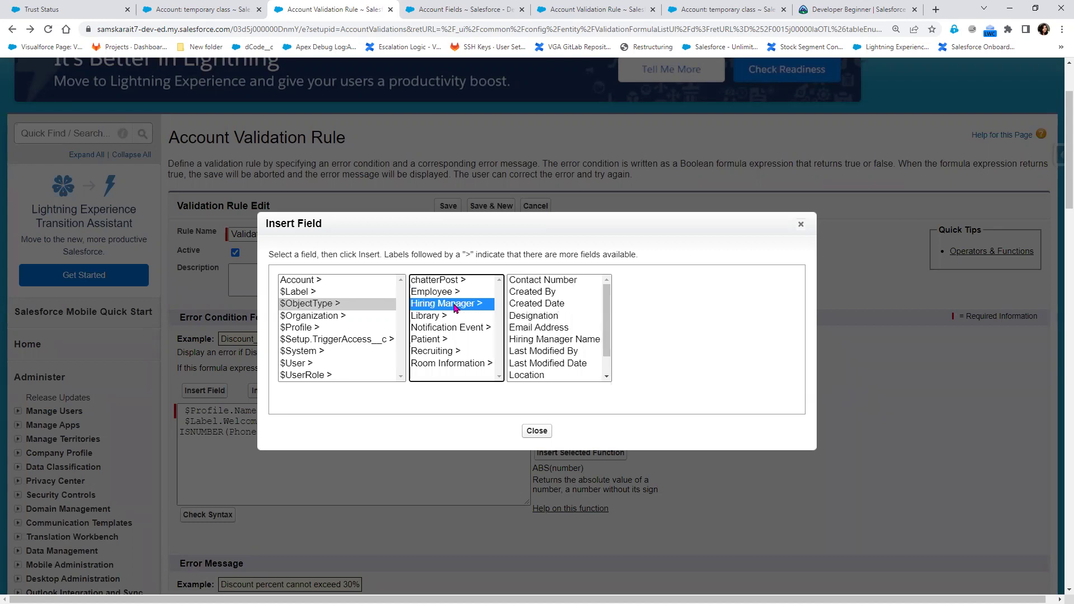
{"action": "left_click", "coordinate": [435, 318]}
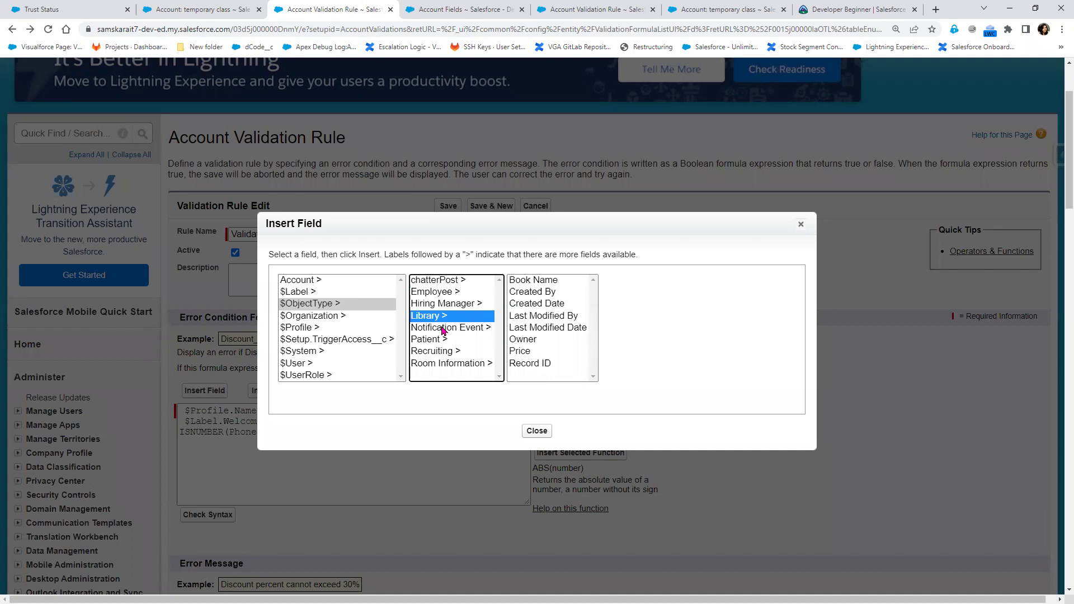
{"action": "left_click", "coordinate": [444, 333]}
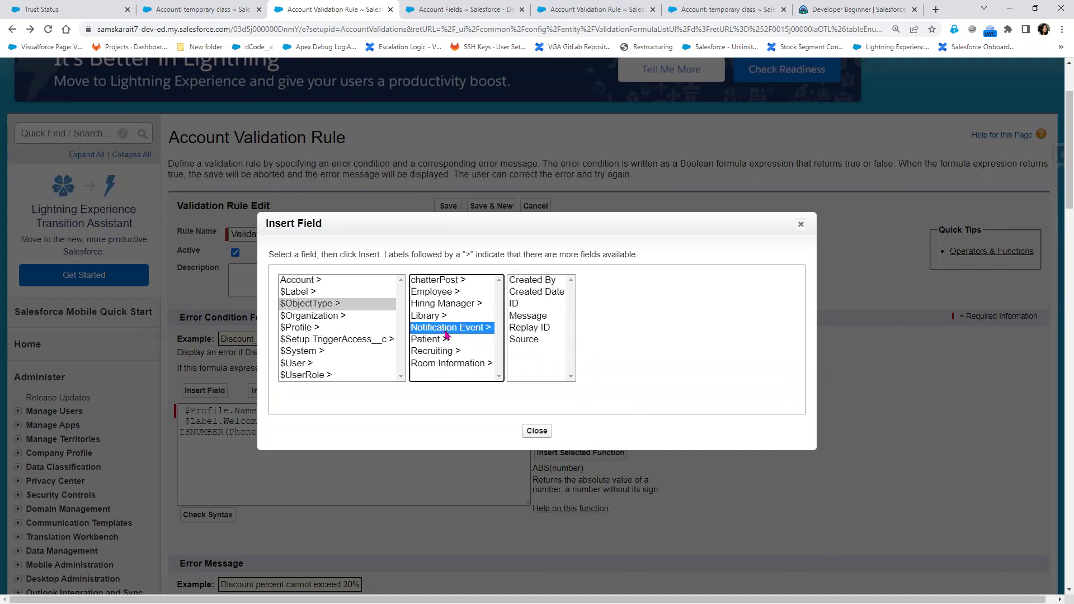
{"action": "left_click", "coordinate": [443, 342]}
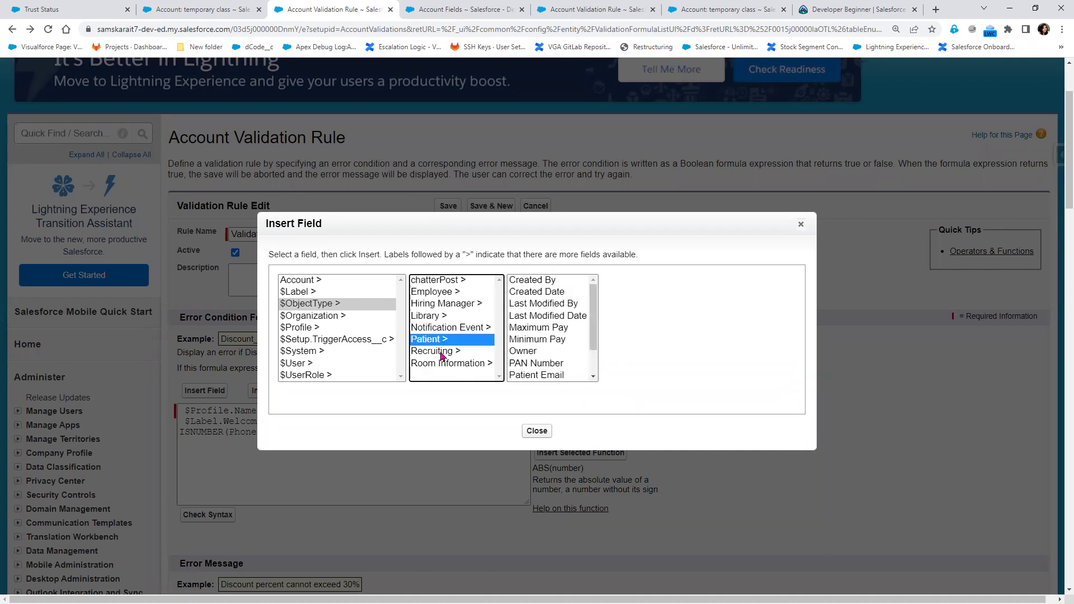
{"action": "left_click", "coordinate": [444, 354]}
{"action": "key", "text": "Down"}
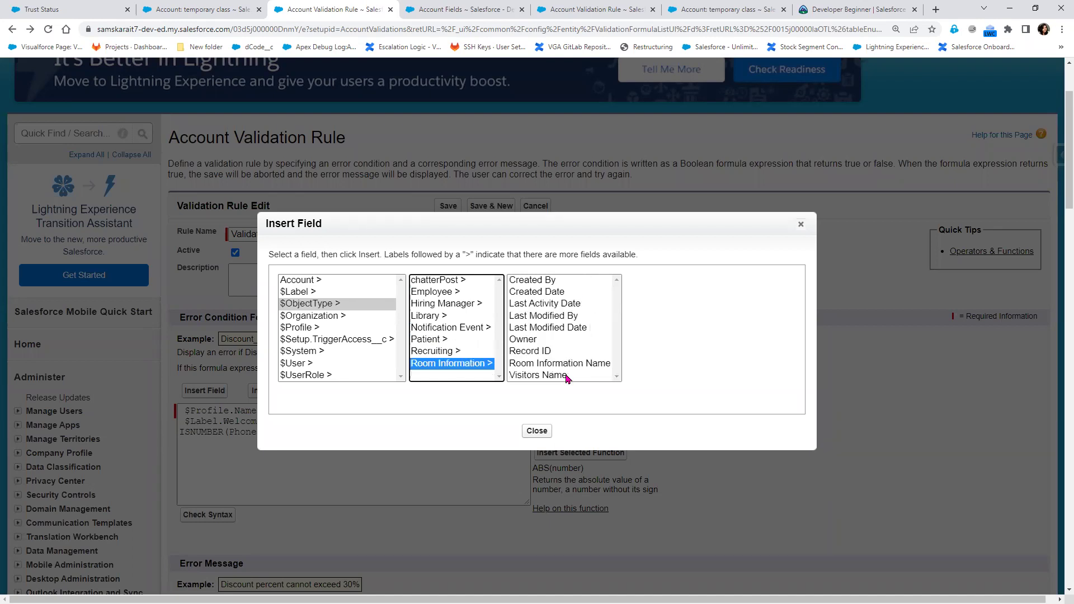
Return to Employee and view the Employee Email merge field, highlighting part of its name
{"action": "left_click", "coordinate": [435, 293]}
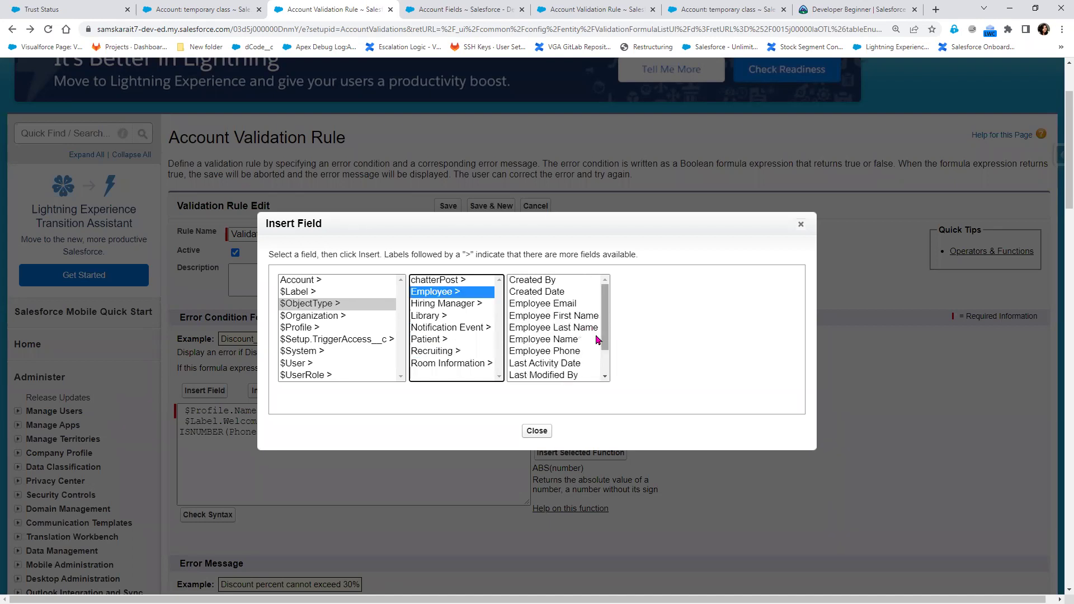
{"action": "scroll", "coordinate": [559, 336], "scroll_direction": "down", "scroll_amount": 2}
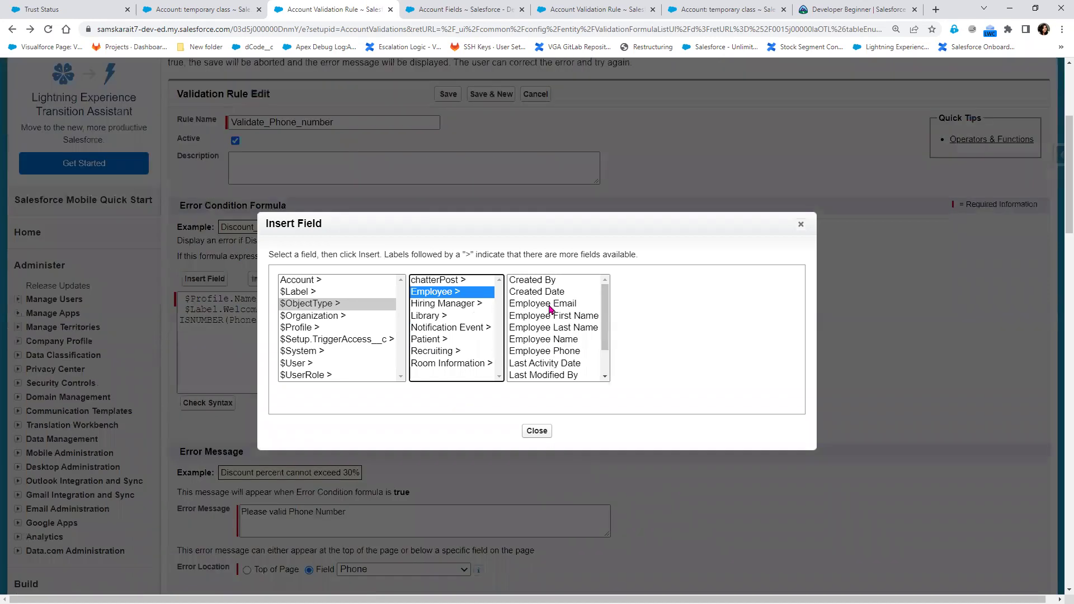
{"action": "left_click", "coordinate": [552, 305]}
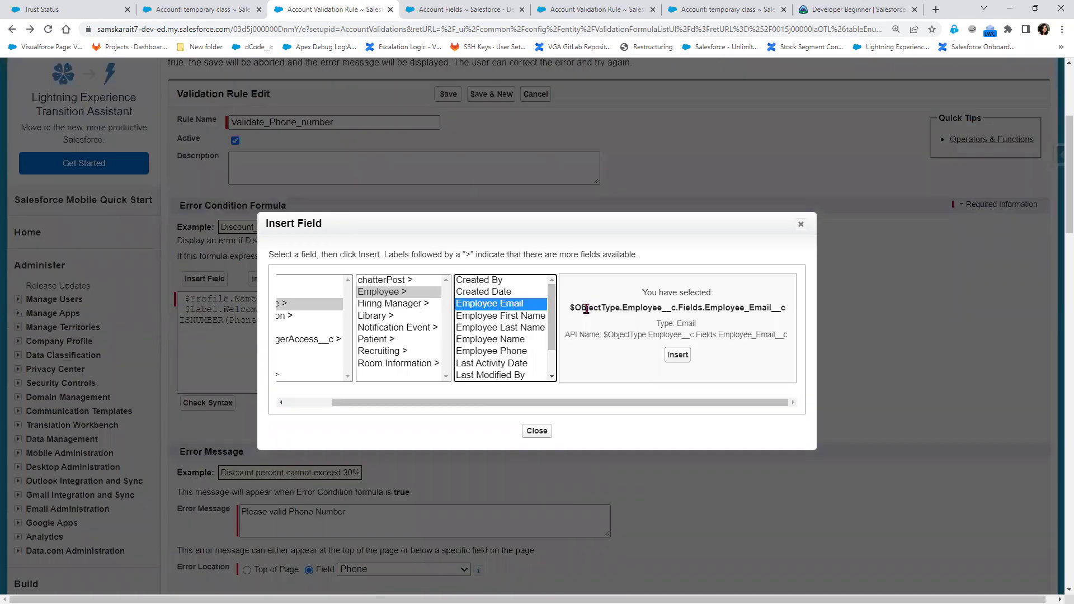
{"action": "left_click_drag", "start_coordinate": [586, 308], "coordinate": [770, 309]}
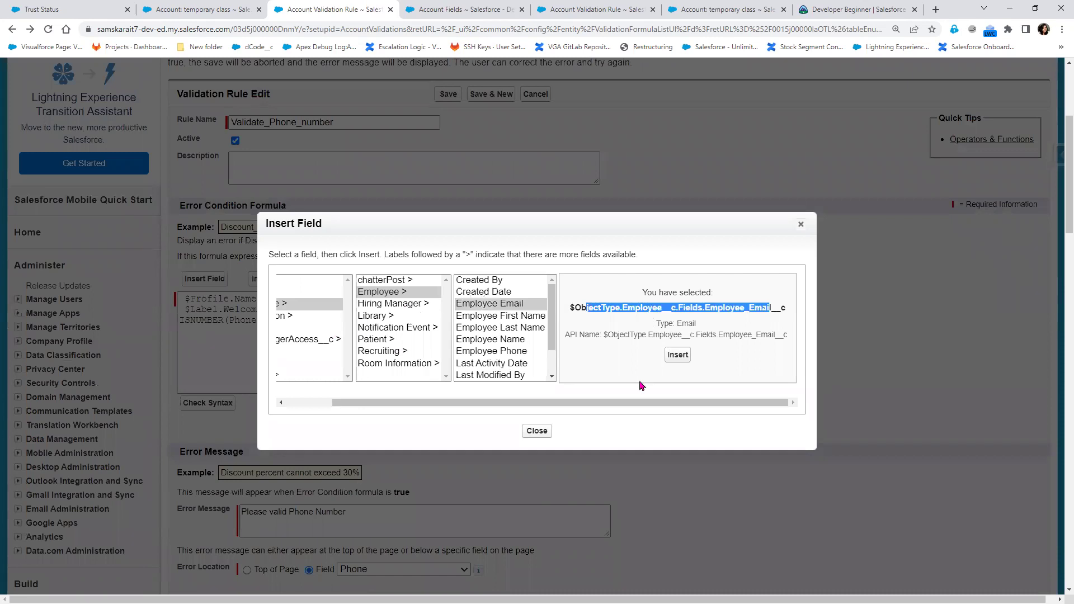
{"action": "left_click_drag", "start_coordinate": [604, 402], "coordinate": [458, 397]}
{"action": "scroll", "coordinate": [203, 251], "scroll_direction": "up", "scroll_amount": 3}
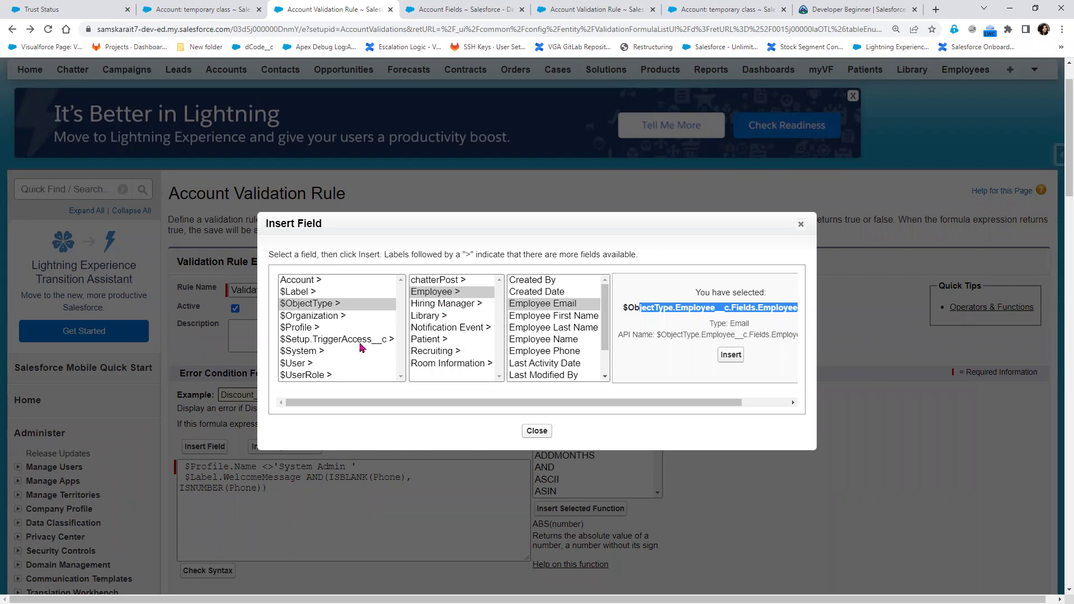
View the $Organization Zip/Postal Code and Country merge fields, then list $Setup.TriggerAccess__c fields
{"action": "left_click", "coordinate": [305, 316]}
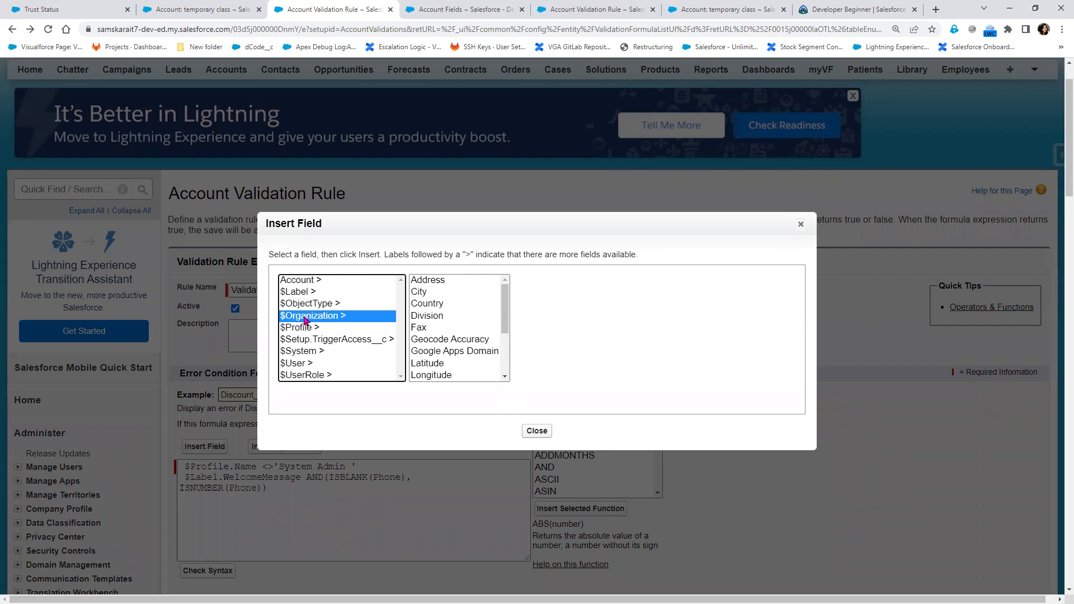
{"action": "scroll", "coordinate": [489, 369], "scroll_direction": "down", "scroll_amount": 1}
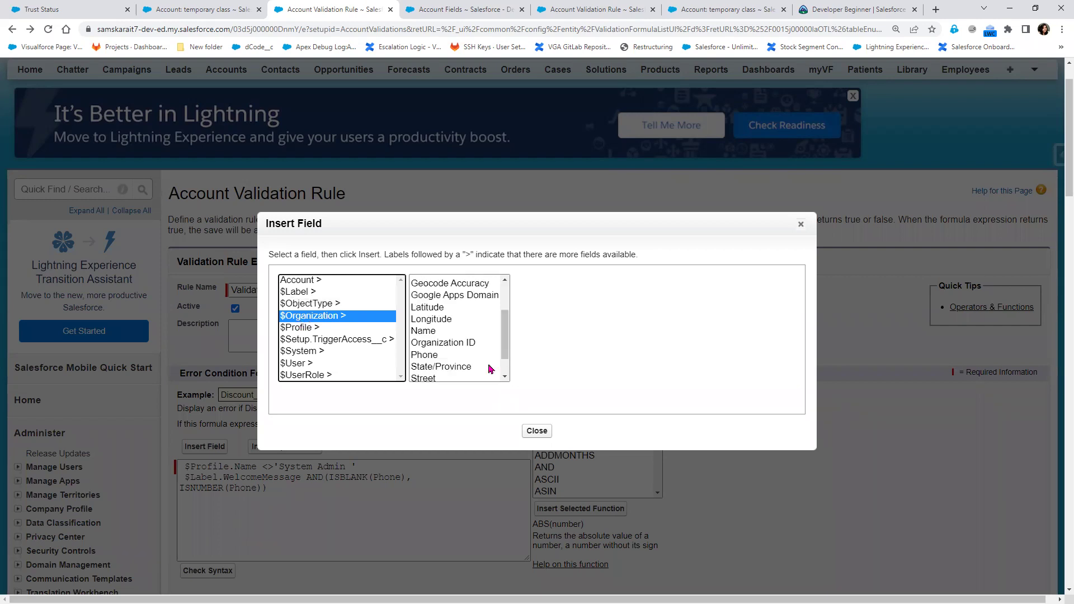
{"action": "scroll", "coordinate": [476, 372], "scroll_direction": "down", "scroll_amount": 1}
{"action": "left_click", "coordinate": [473, 375]}
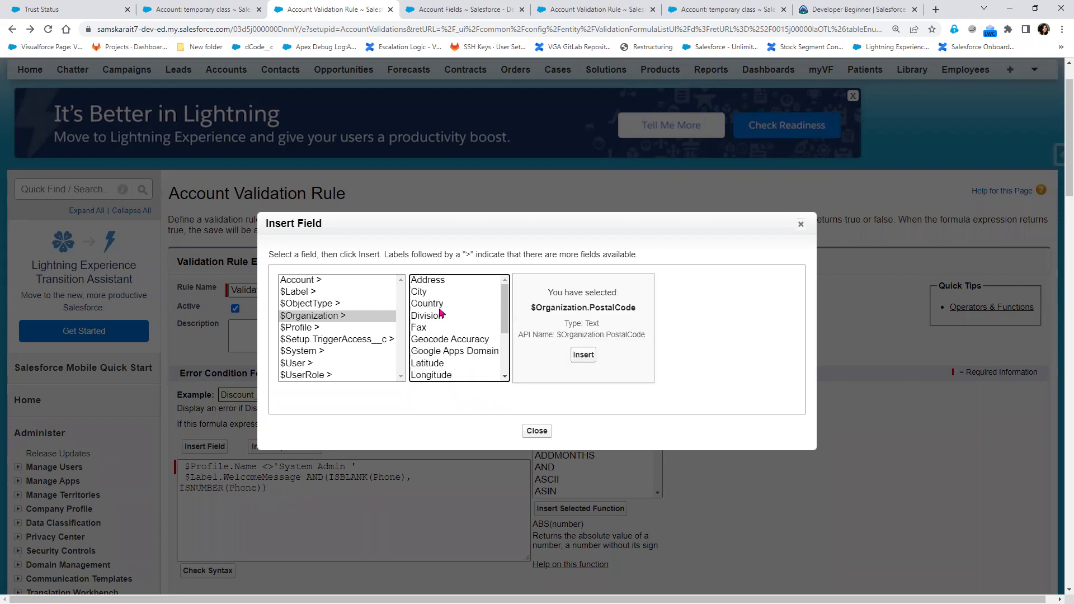
{"action": "left_click", "coordinate": [440, 308]}
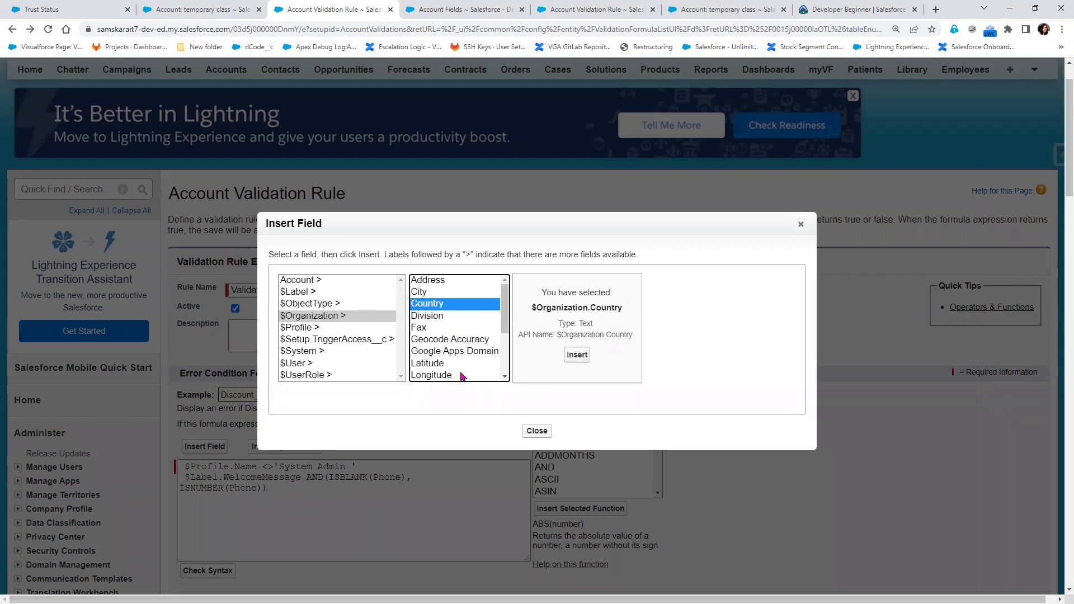
{"action": "left_click", "coordinate": [331, 340]}
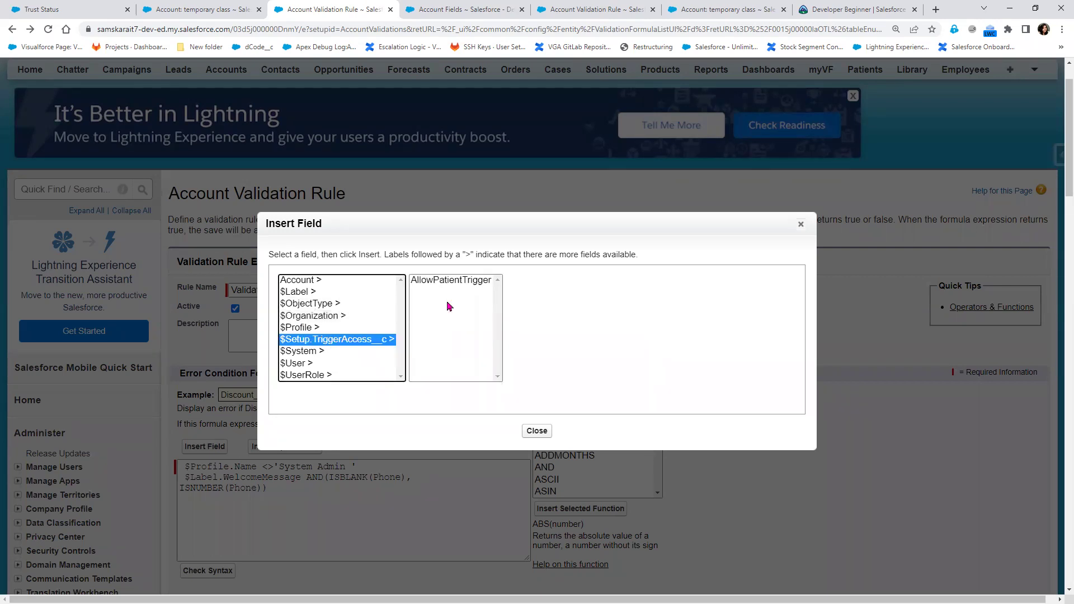
Select AllowPatientTrigger and highlight parts of its $Setup.TriggerAccess__c.AllowPatientTrigger__c merge field
{"action": "left_click", "coordinate": [450, 280]}
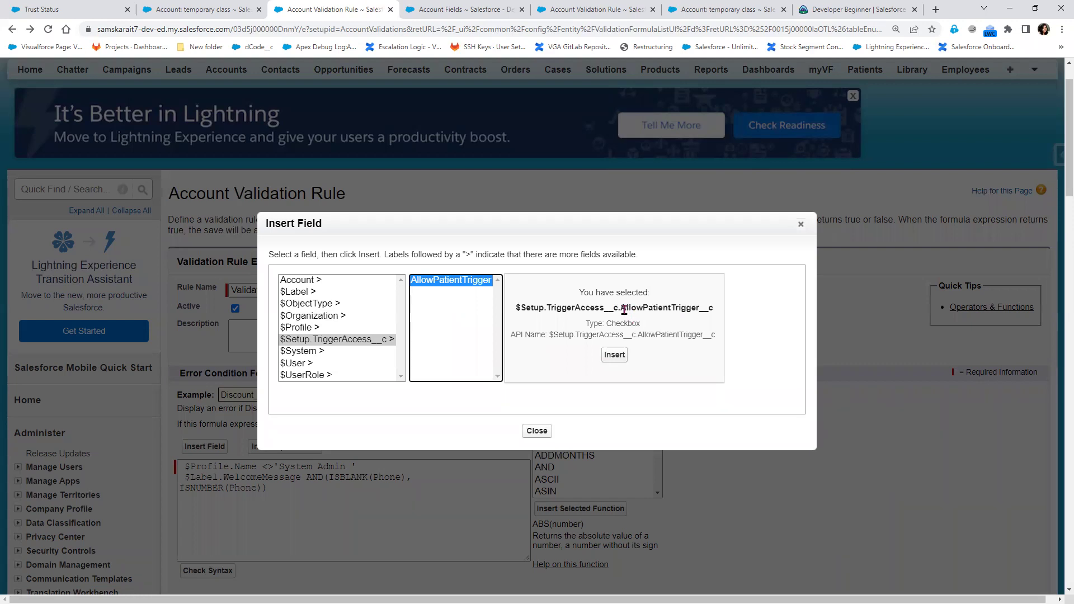
{"action": "left_click_drag", "start_coordinate": [620, 308], "coordinate": [721, 311]}
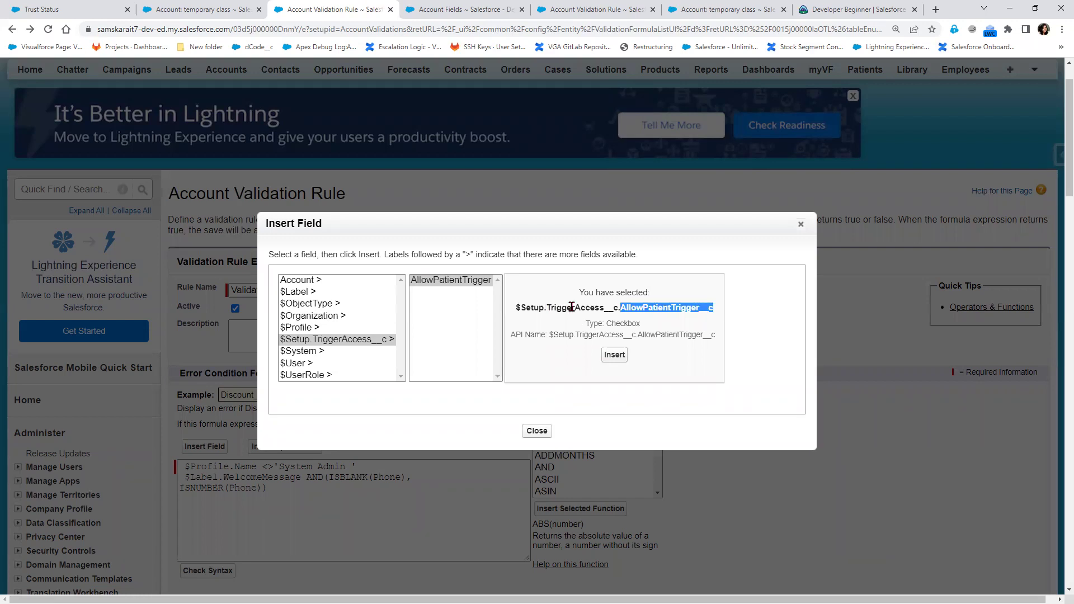
{"action": "double_click", "coordinate": [616, 307]}
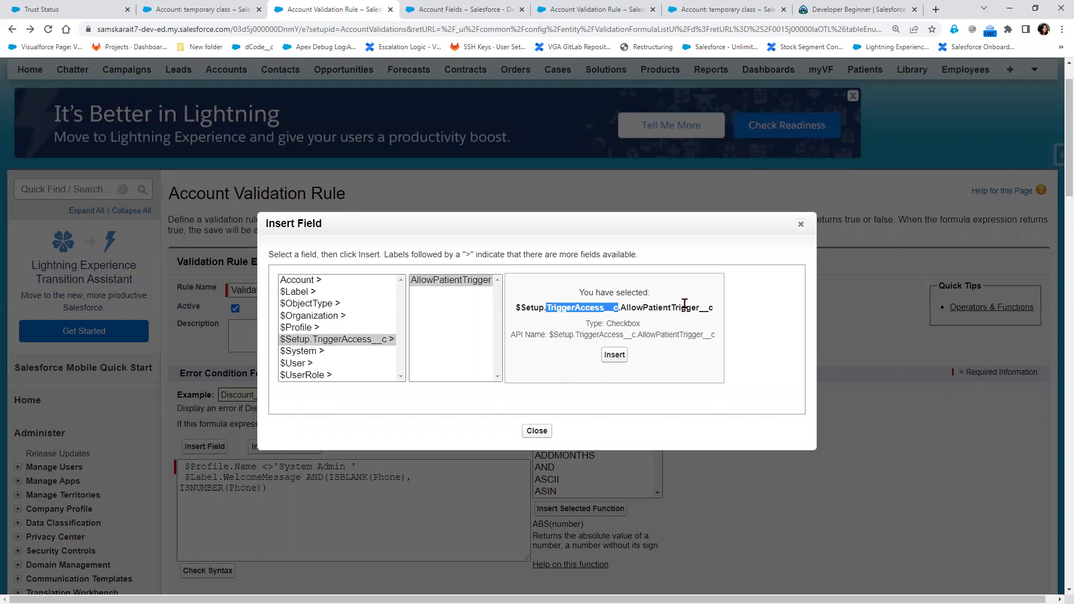
{"action": "double_click", "coordinate": [656, 308]}
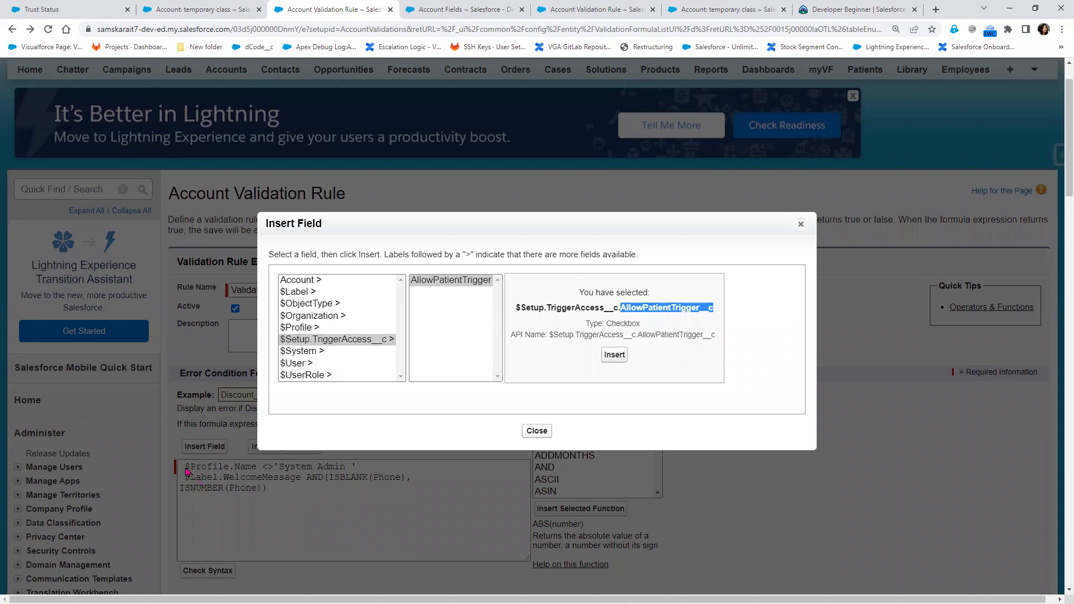
Browse the $System, $User and $UserRole merge field lists
{"action": "left_click", "coordinate": [298, 351]}
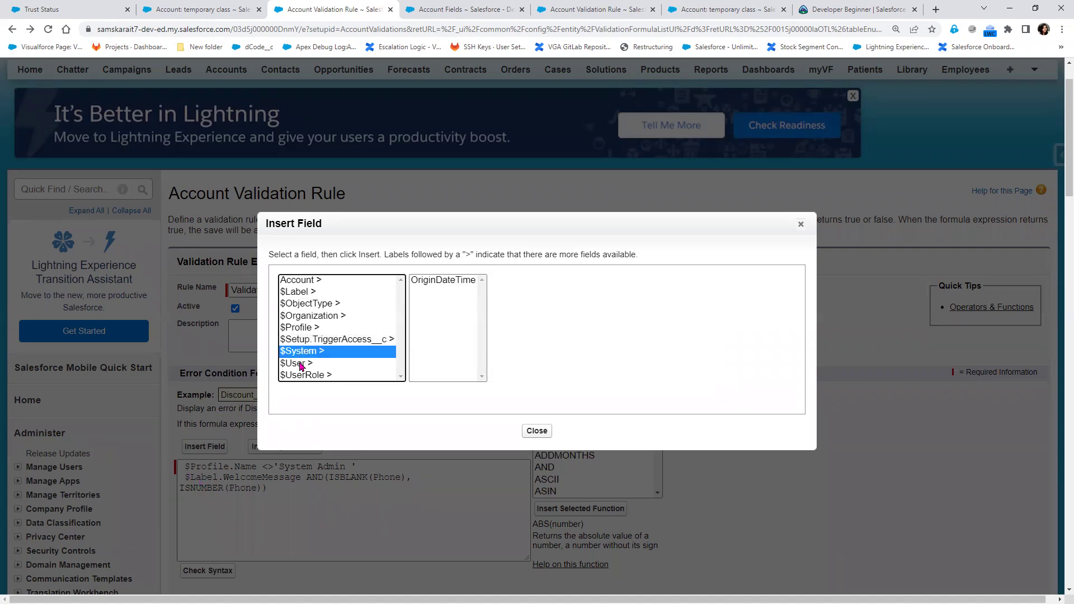
{"action": "left_click", "coordinate": [301, 367]}
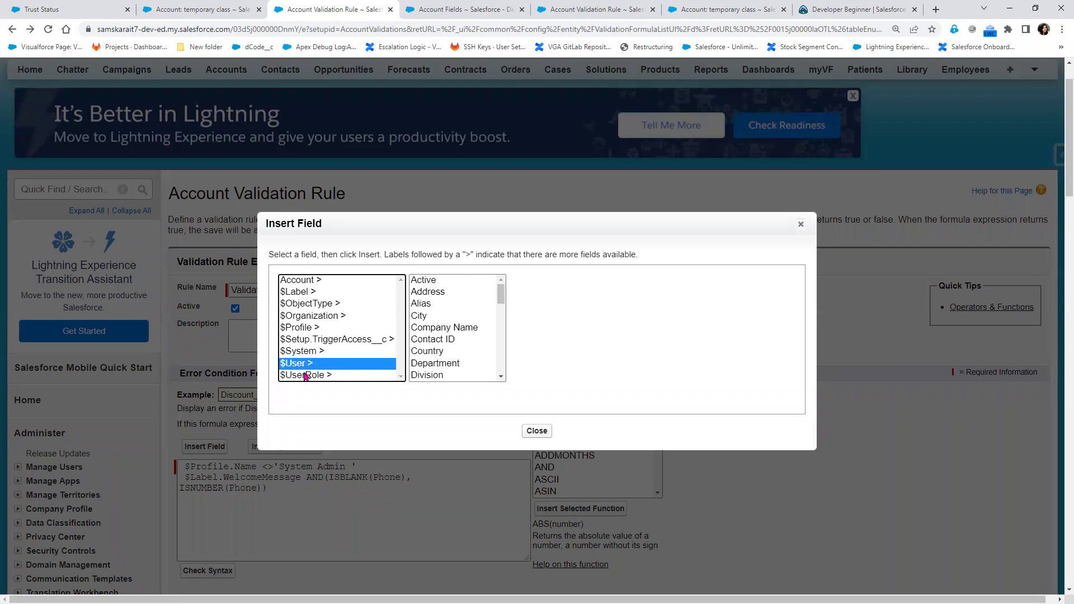
{"action": "left_click", "coordinate": [297, 376]}
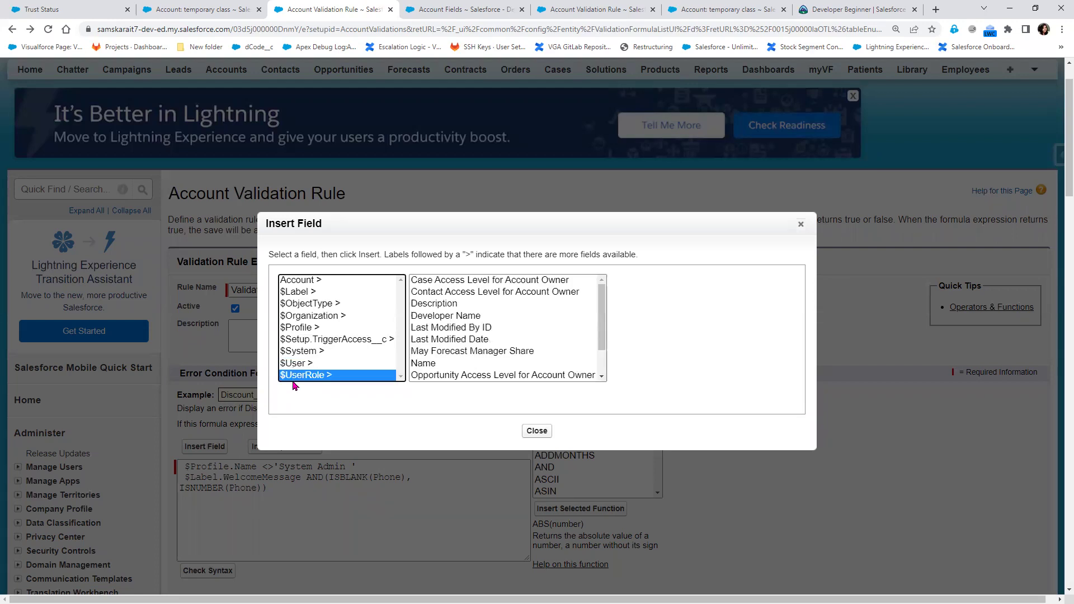
{"action": "scroll", "coordinate": [457, 372], "scroll_direction": "down", "scroll_amount": 1}
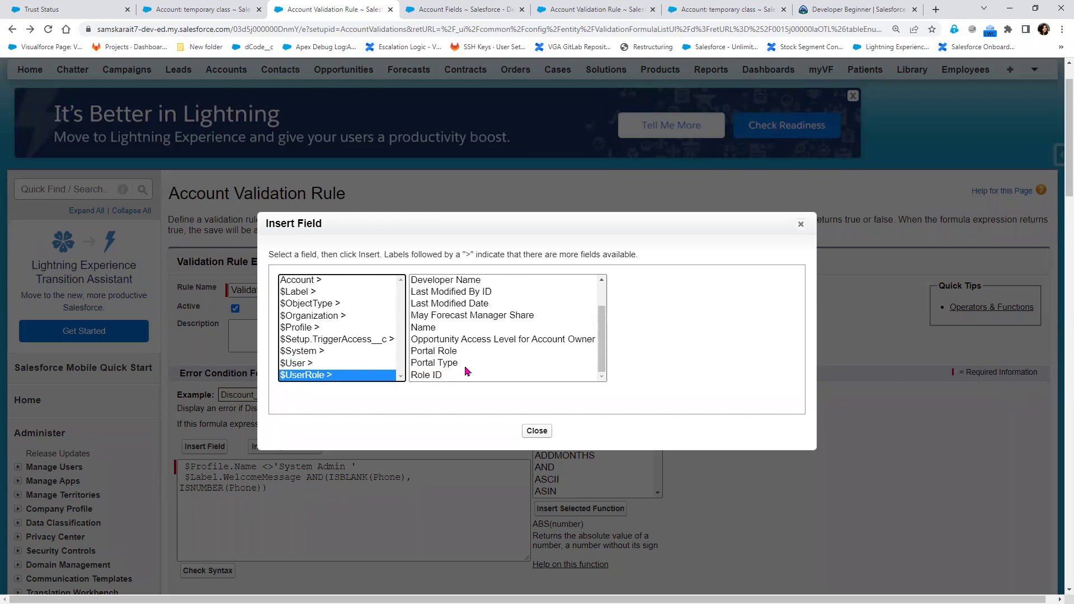
{"action": "left_click", "coordinate": [335, 374]}
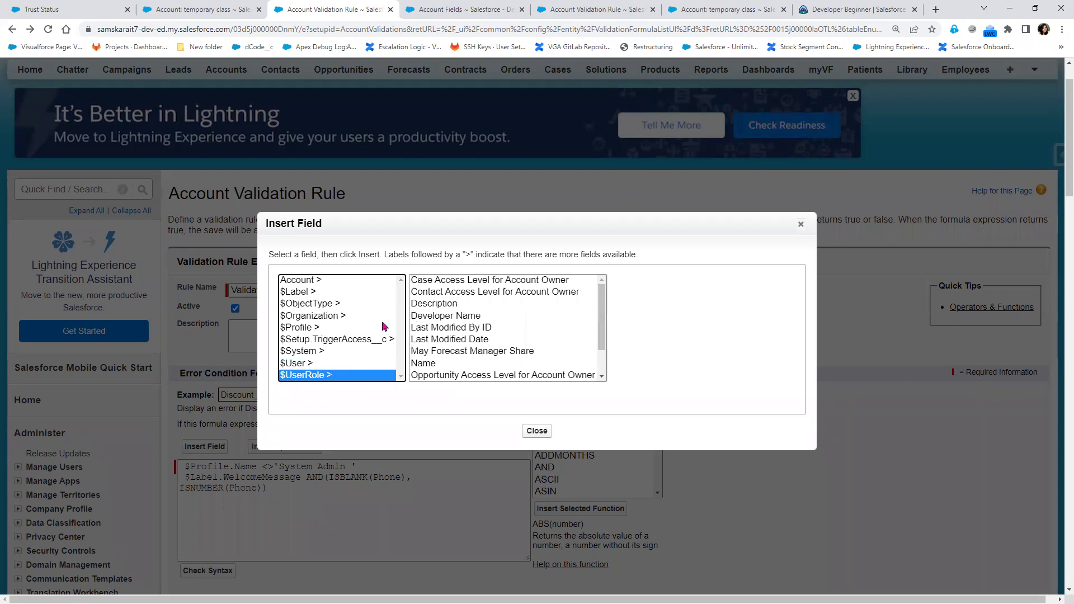
{"action": "scroll", "coordinate": [323, 295], "scroll_direction": "up", "scroll_amount": 1}
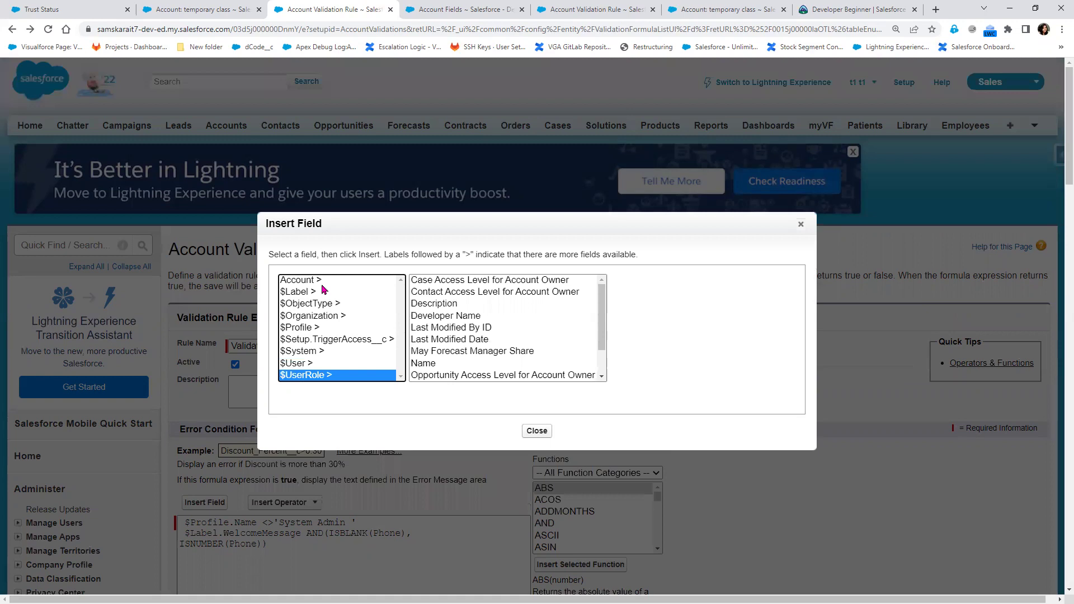
Browse Account, $Profile, $Label, $Setup.TriggerAccess__c and $User fields, then close Insert Field
{"action": "left_click", "coordinate": [323, 281]}
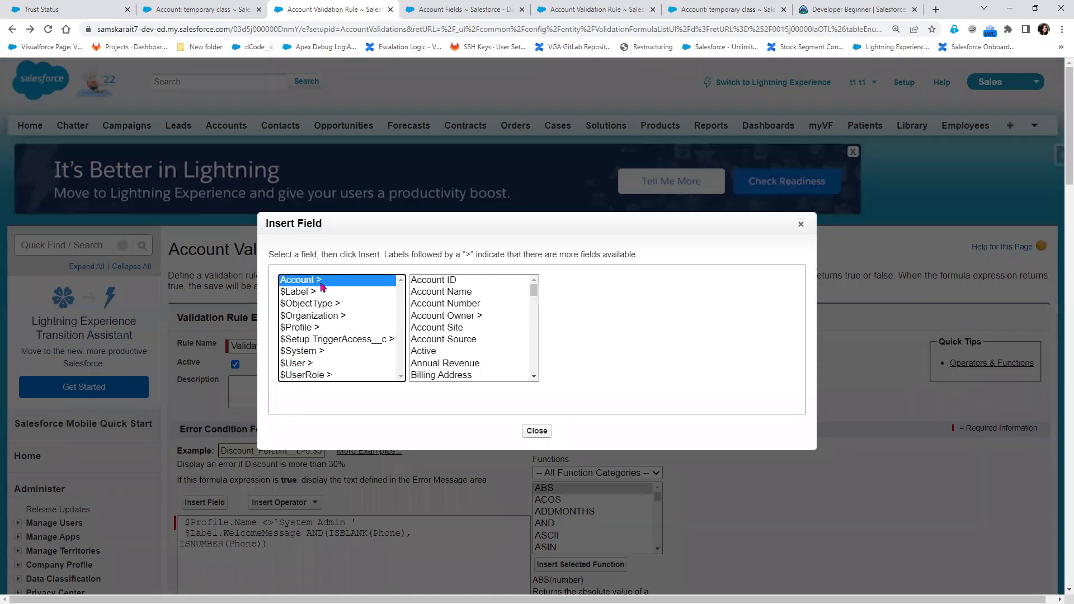
{"action": "left_click", "coordinate": [317, 330]}
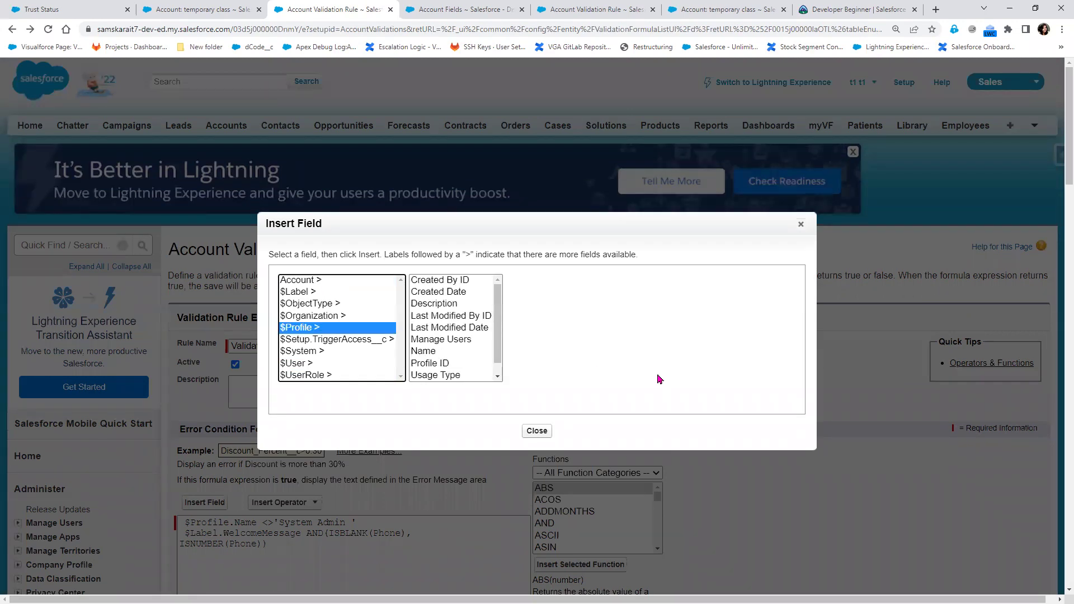
{"action": "left_click", "coordinate": [298, 294]}
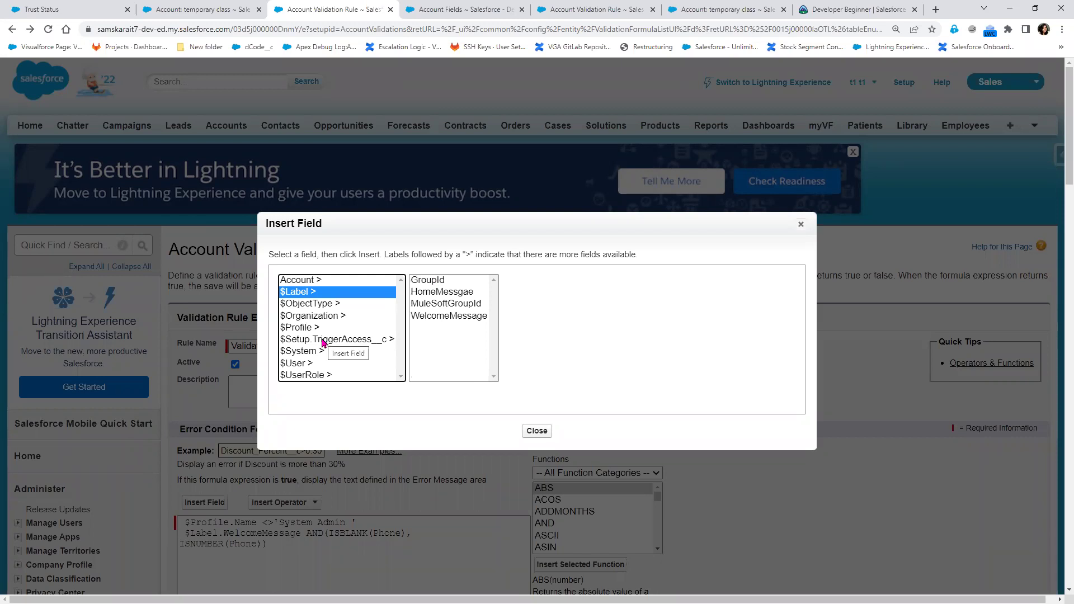
{"action": "left_click", "coordinate": [323, 340]}
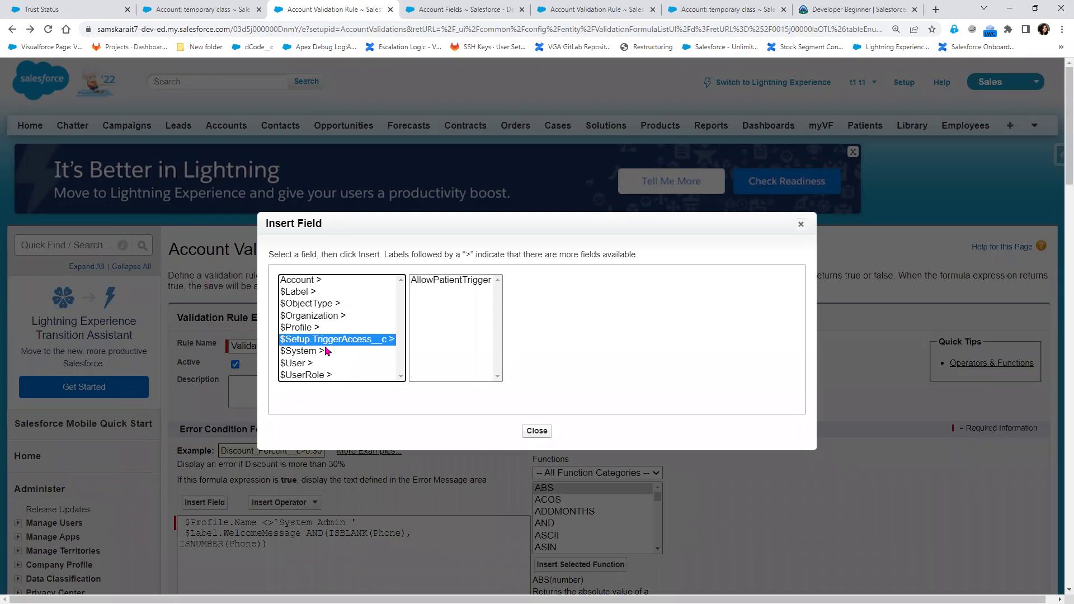
{"action": "left_click", "coordinate": [301, 366]}
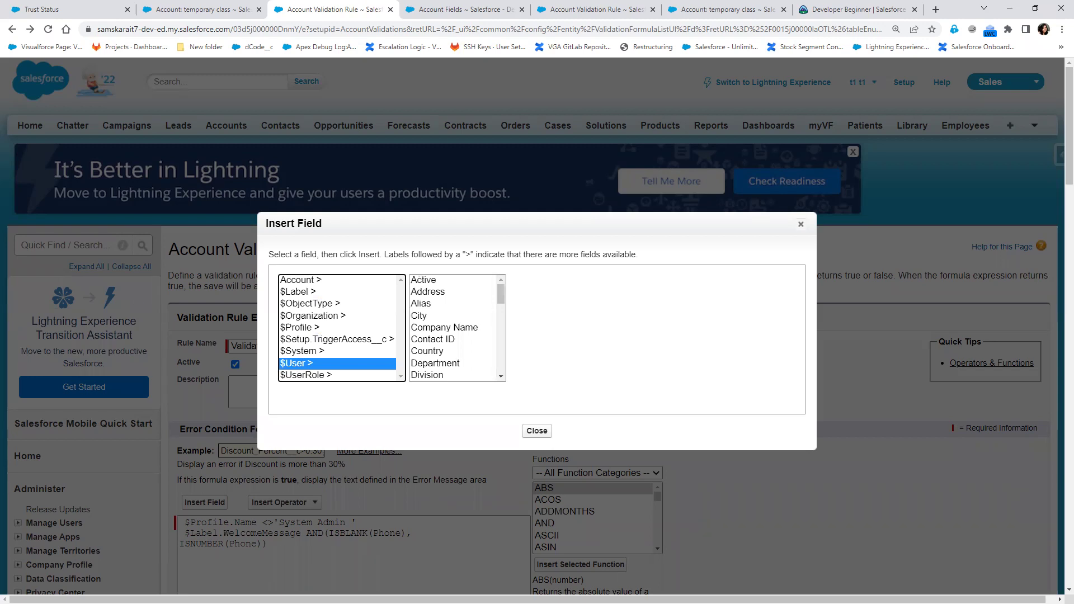
{"action": "left_click", "coordinate": [802, 224]}
{"action": "scroll", "coordinate": [316, 470], "scroll_direction": "down", "scroll_amount": 2}
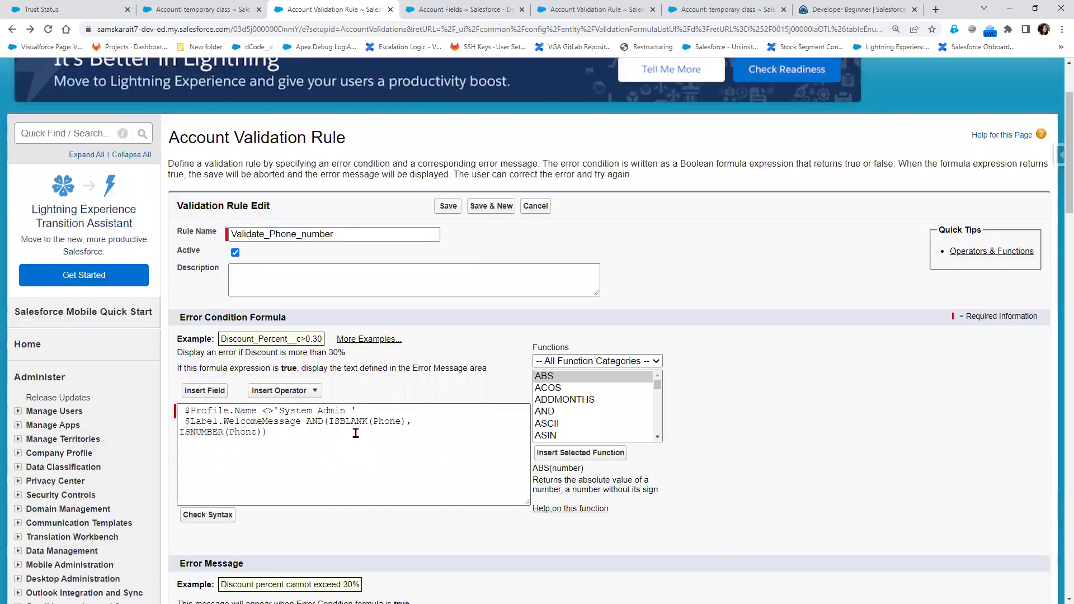
In Insert Field, inspect $UserRole fields Role ID, Opportunity Access Level, Name and Developer Name
{"action": "left_click", "coordinate": [205, 391]}
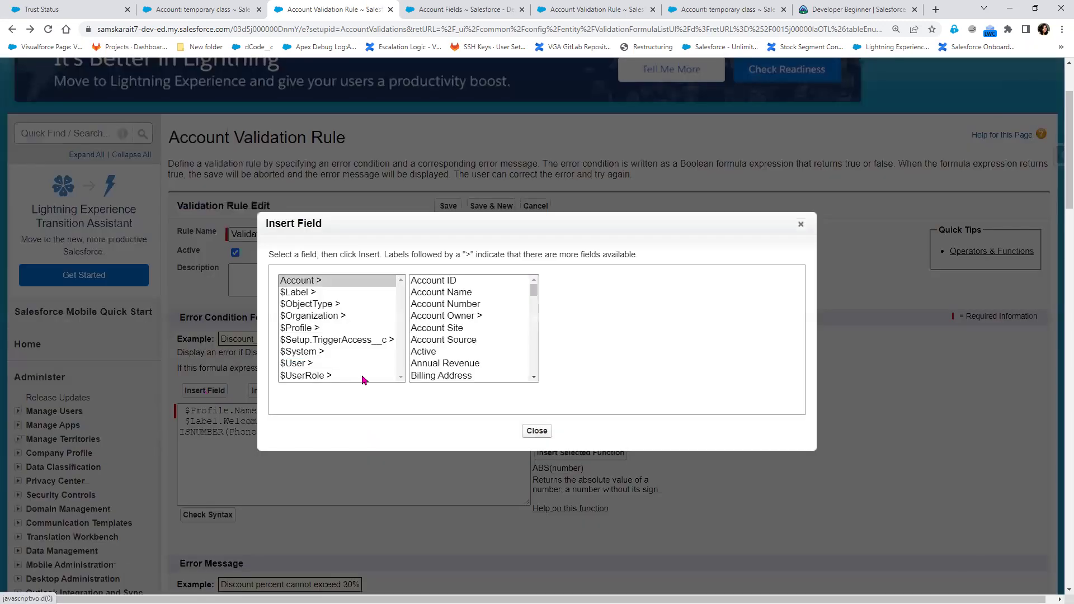
{"action": "left_click", "coordinate": [308, 376]}
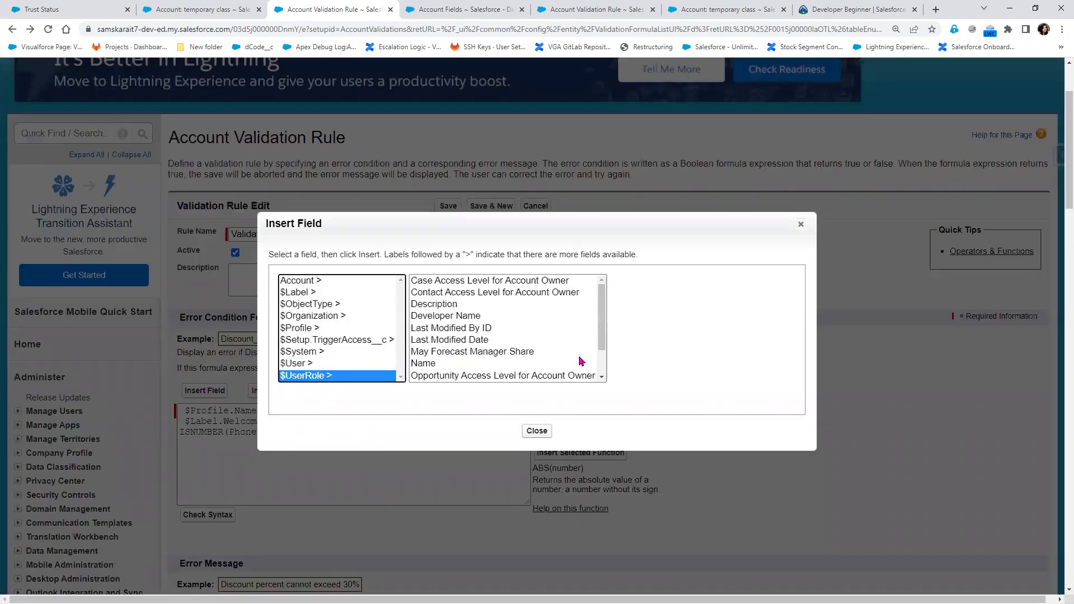
{"action": "scroll", "coordinate": [555, 356], "scroll_direction": "down", "scroll_amount": 1}
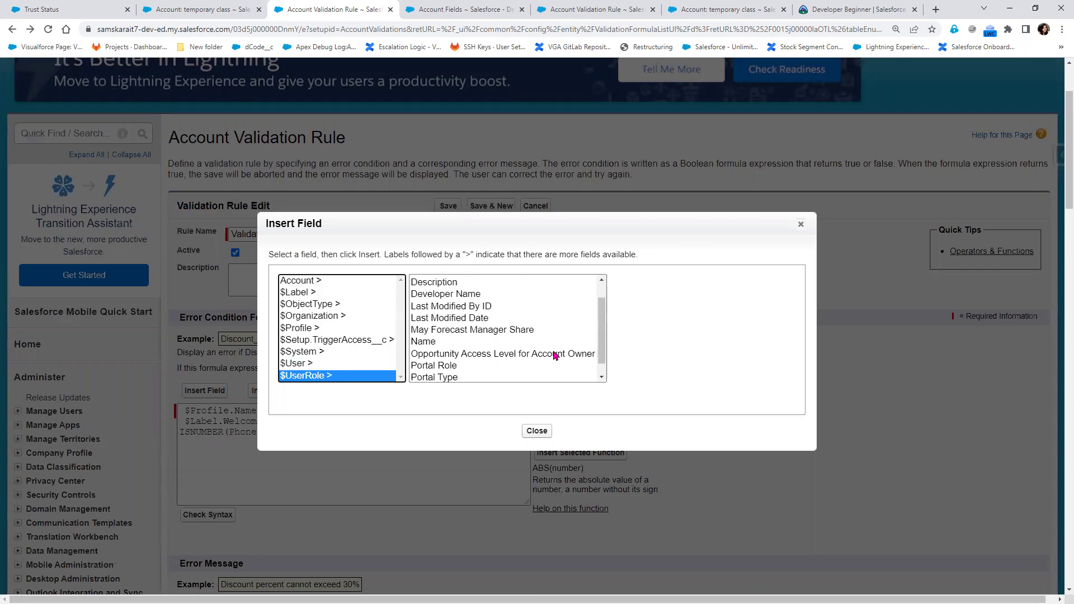
{"action": "scroll", "coordinate": [555, 356], "scroll_direction": "down", "scroll_amount": 1}
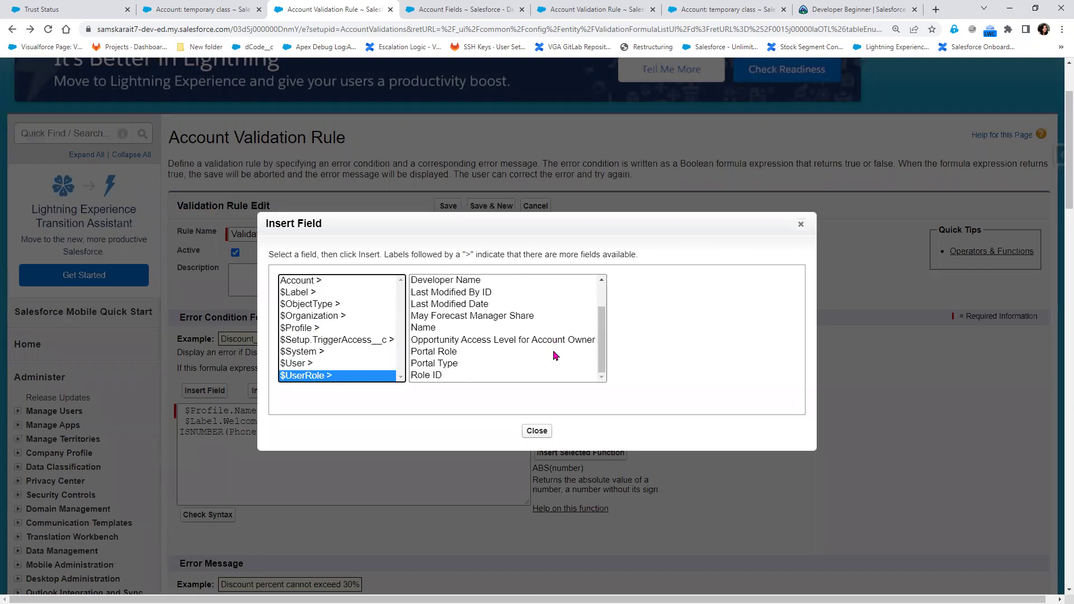
{"action": "left_click", "coordinate": [494, 375]}
{"action": "left_click", "coordinate": [506, 340]}
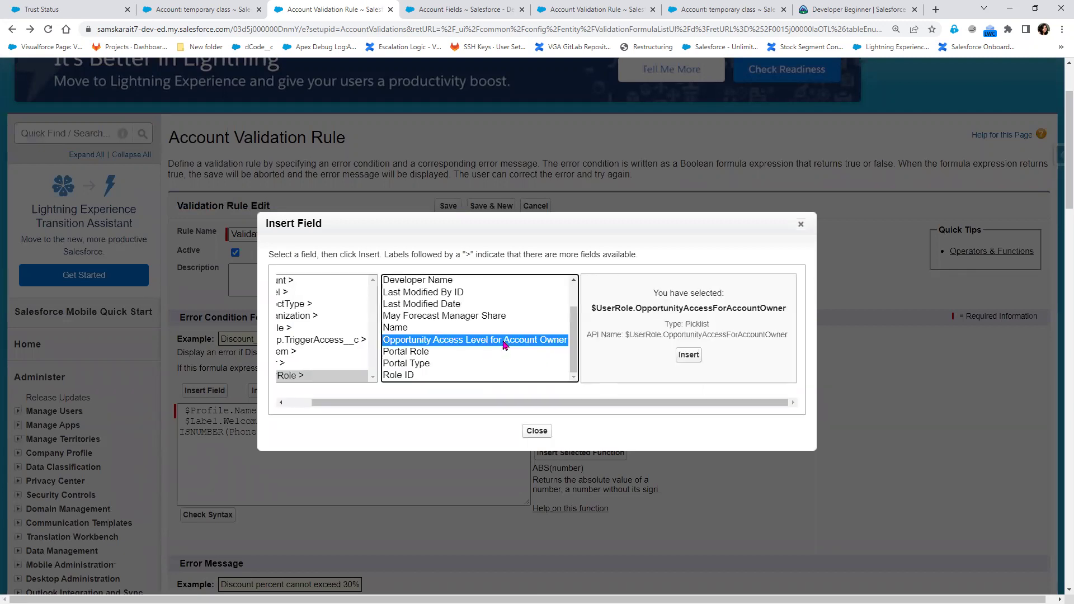
{"action": "left_click", "coordinate": [464, 329]}
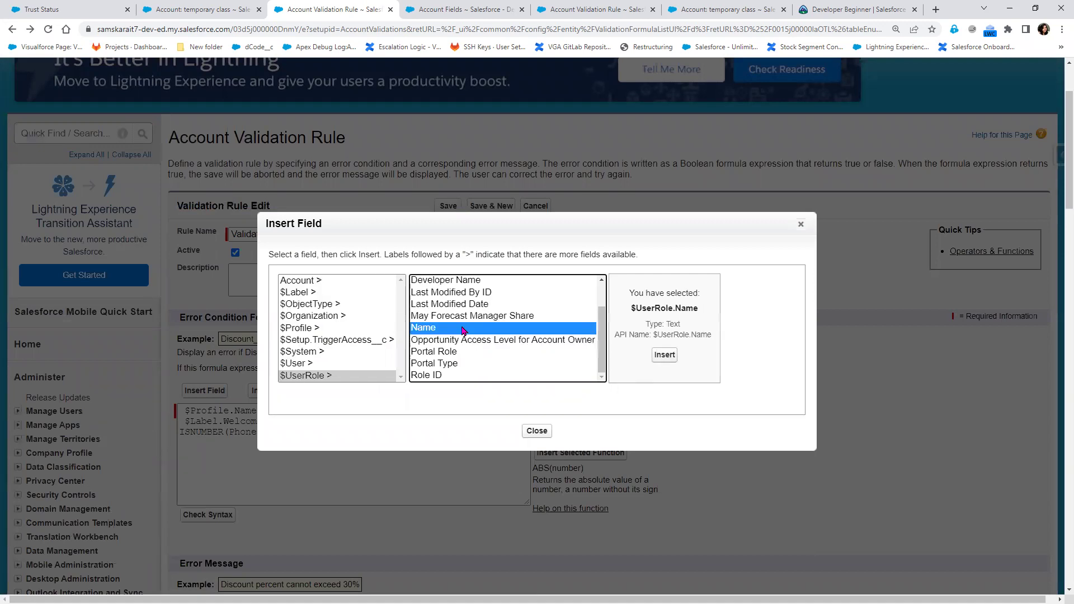
{"action": "left_click", "coordinate": [481, 281]}
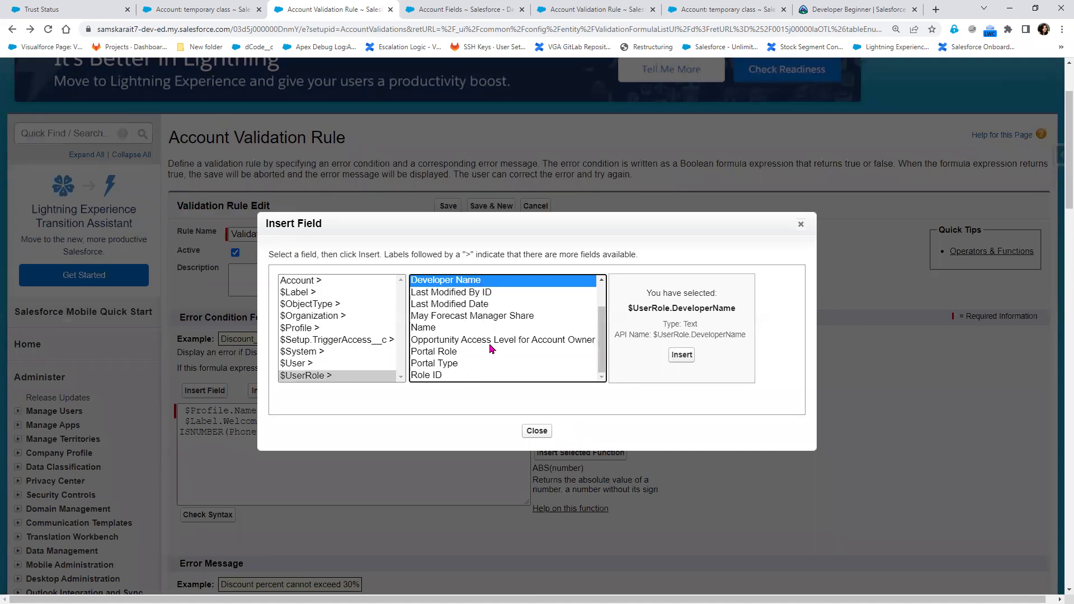
{"action": "left_click", "coordinate": [464, 329]}
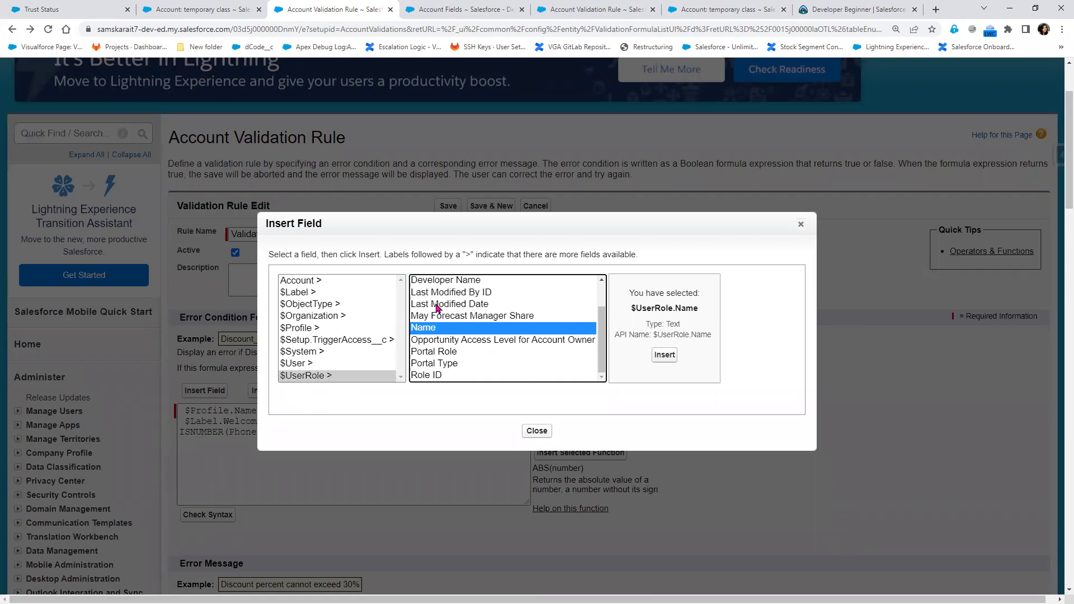
Browse Account, $User, $UserRole and $ObjectType lists, then switch to the Notepad++ notes
{"action": "left_click", "coordinate": [311, 283]}
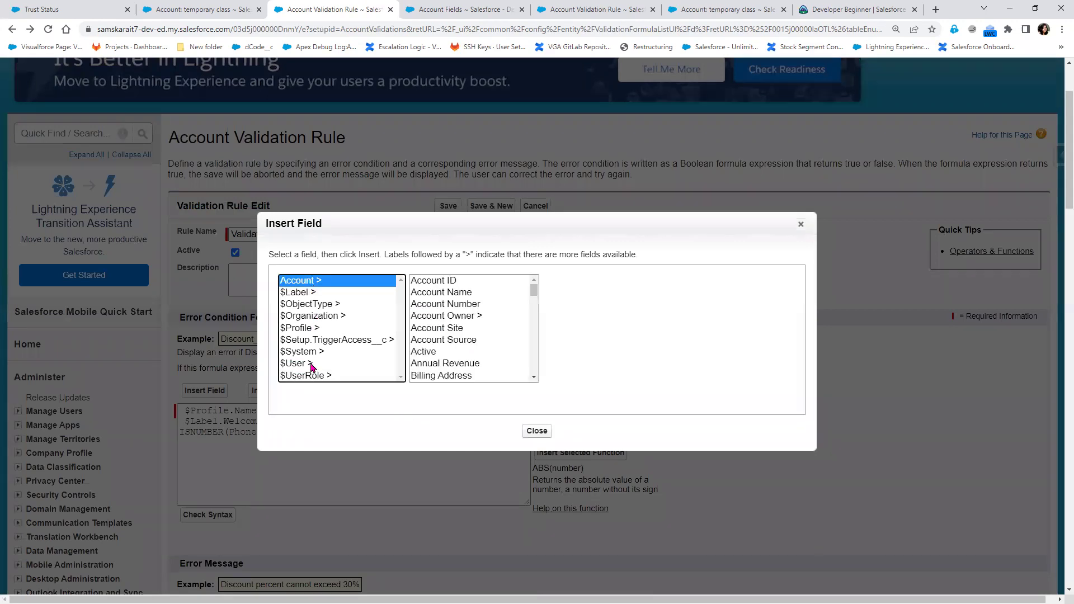
{"action": "left_click", "coordinate": [312, 365]}
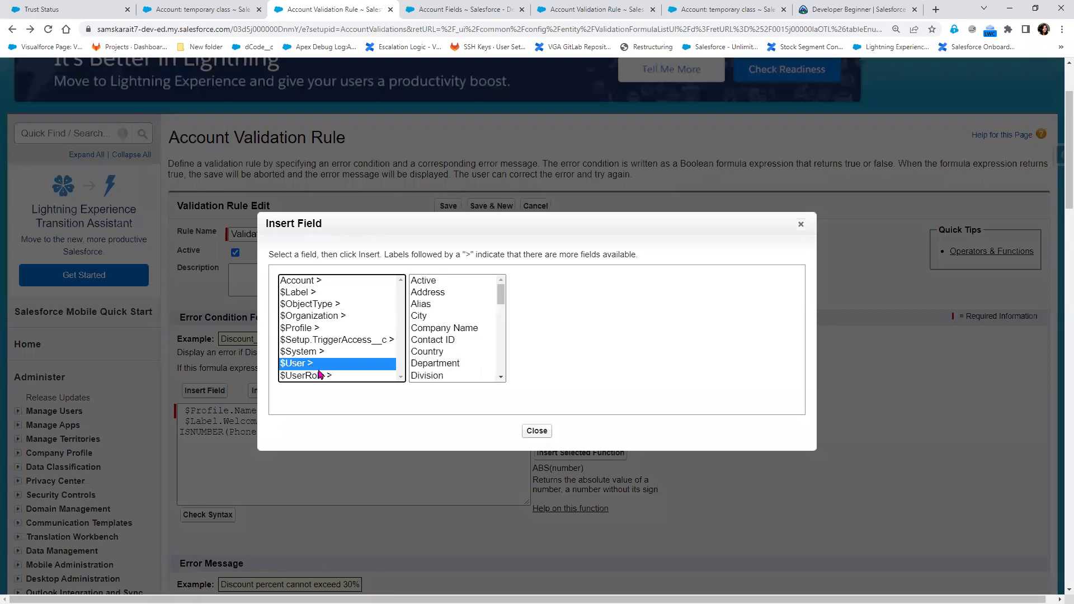
{"action": "left_click", "coordinate": [320, 375]}
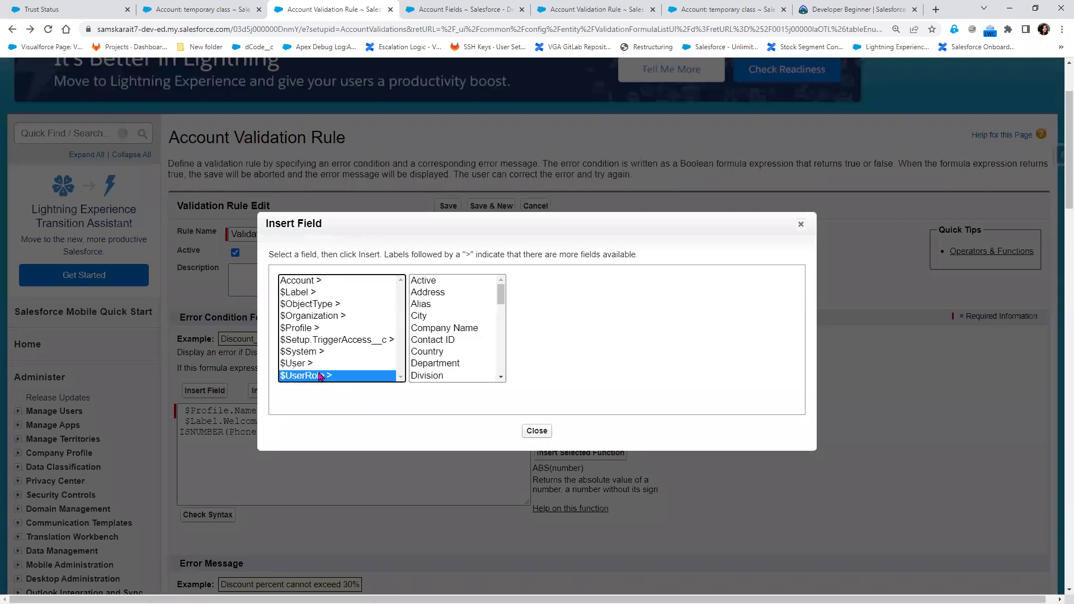
{"action": "left_click", "coordinate": [316, 305]}
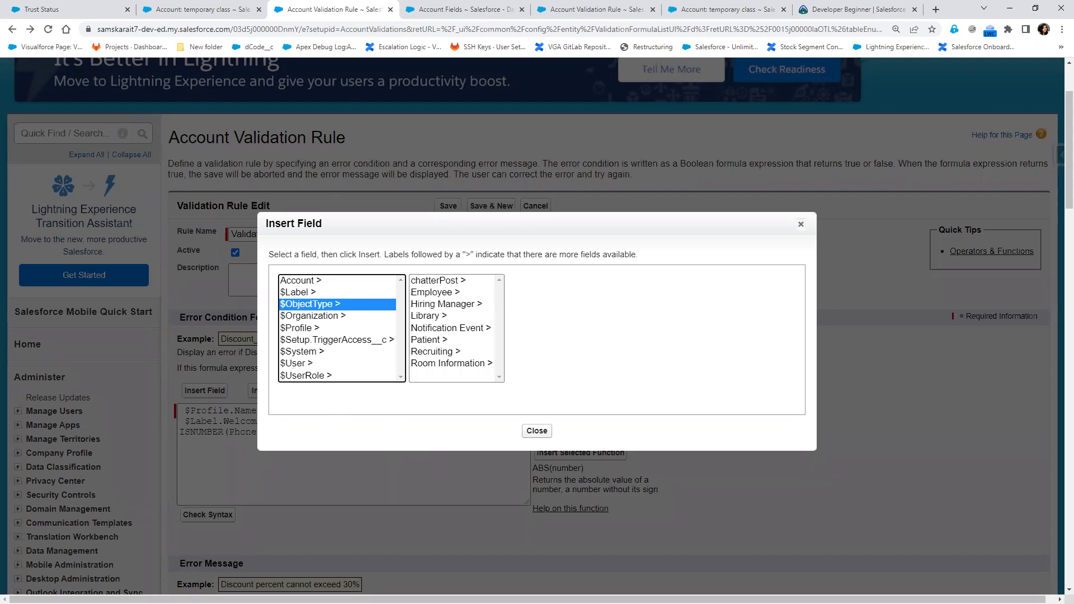
{"action": "key", "text": "alt+Tab"}
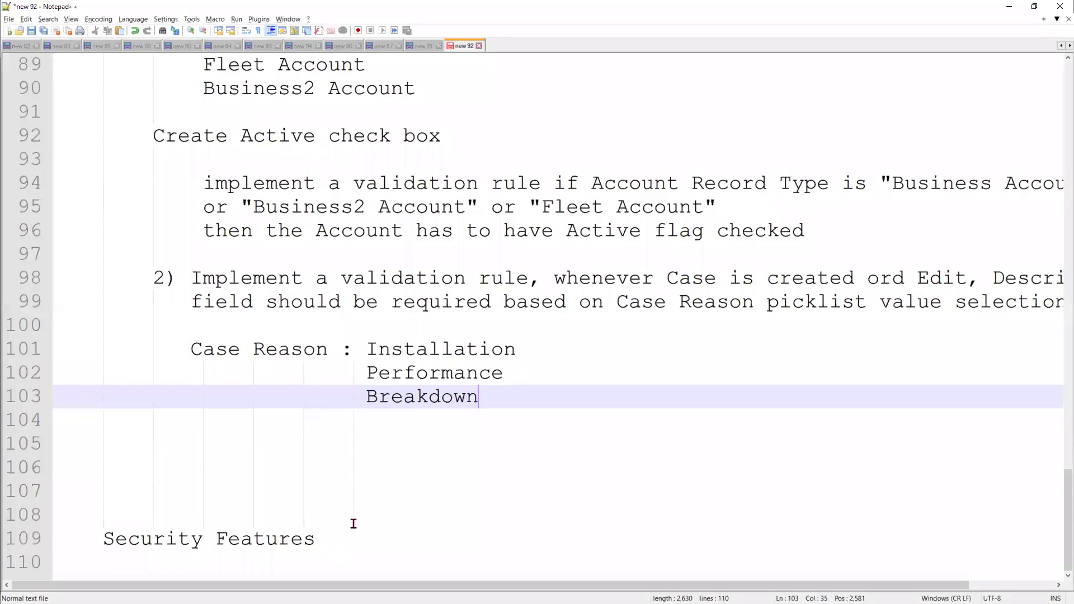
Delete lines 105–109 including the Security Features heading, keeping a blank line after Breakdown
{"action": "left_click", "coordinate": [341, 518]}
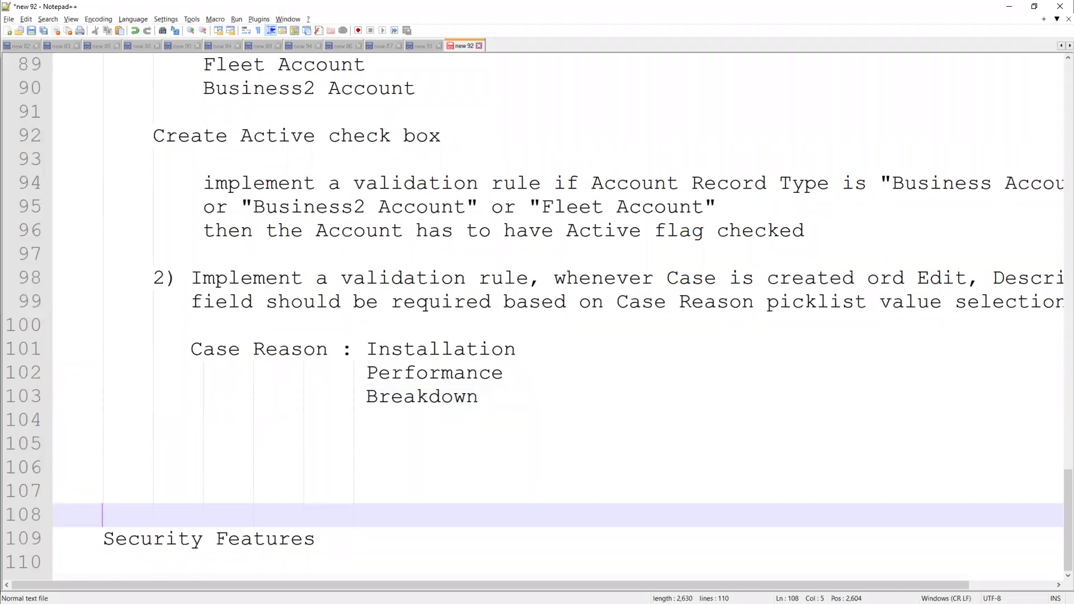
{"action": "left_click_drag", "start_coordinate": [37, 538], "coordinate": [37, 398]}
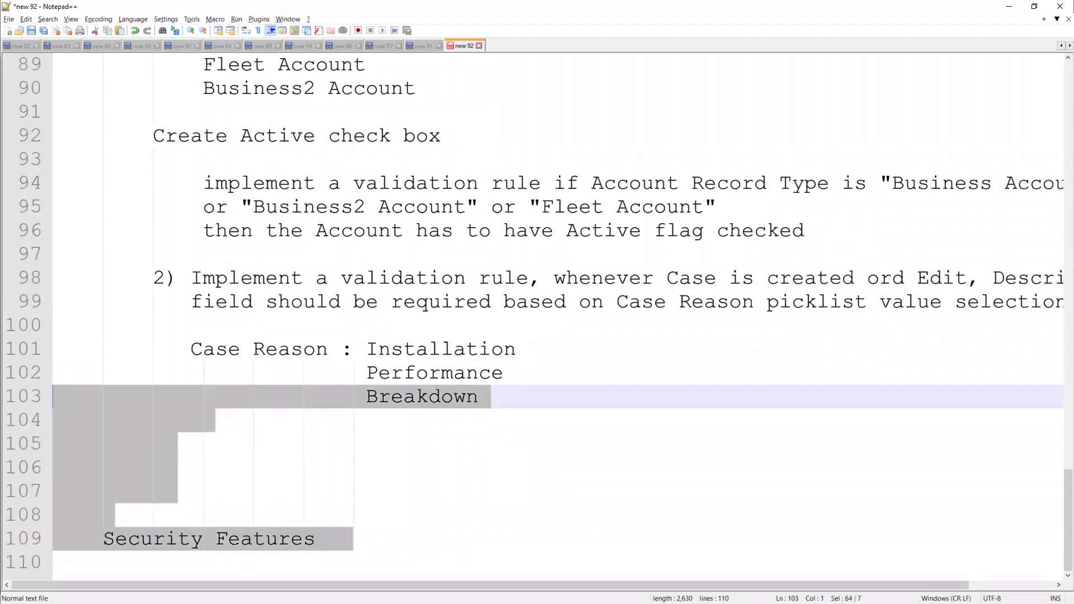
{"action": "key", "text": "shift+Down"}
{"action": "key", "text": "shift+Down"}
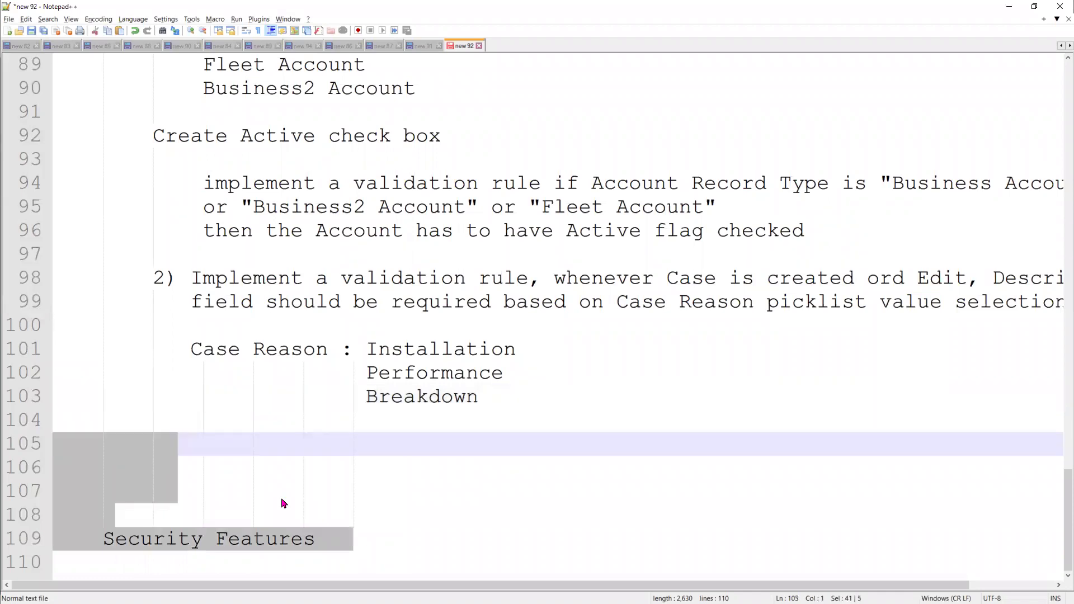
{"action": "key", "text": "Delete"}
{"action": "scroll", "coordinate": [386, 498], "scroll_direction": "up", "scroll_amount": 3}
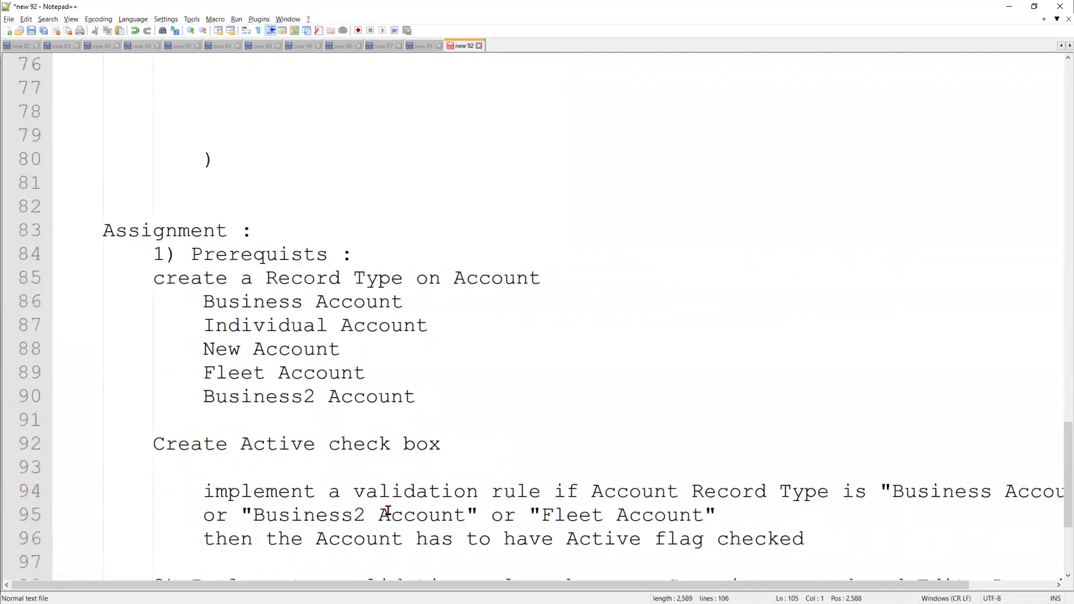
{"action": "scroll", "coordinate": [397, 491], "scroll_direction": "up", "scroll_amount": 8}
{"action": "scroll", "coordinate": [396, 491], "scroll_direction": "up", "scroll_amount": 11}
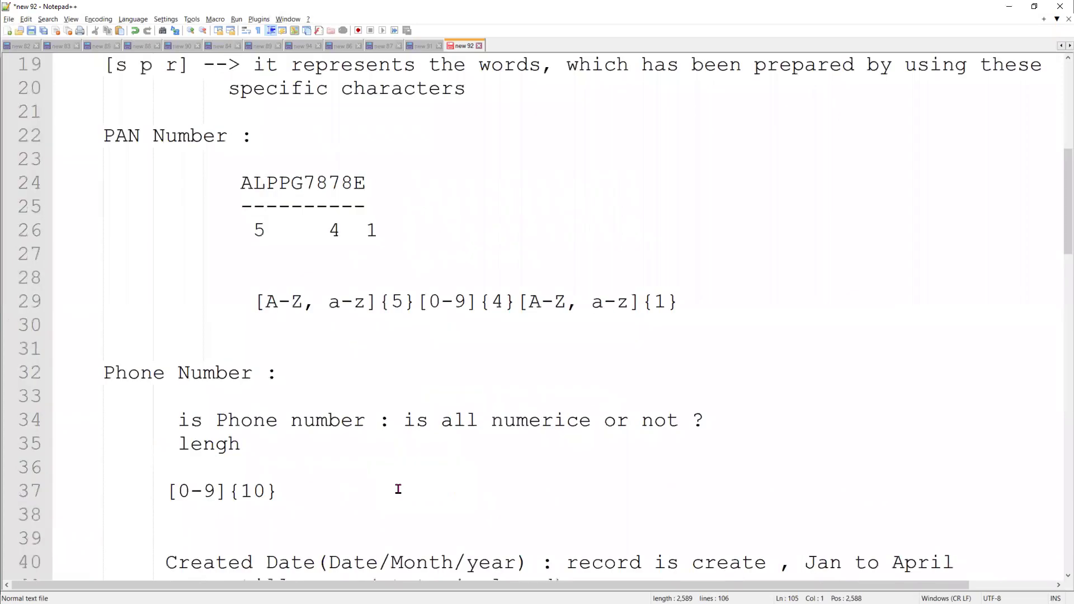
{"action": "scroll", "coordinate": [397, 490], "scroll_direction": "down", "scroll_amount": 5}
{"action": "scroll", "coordinate": [397, 491], "scroll_direction": "down", "scroll_amount": 10}
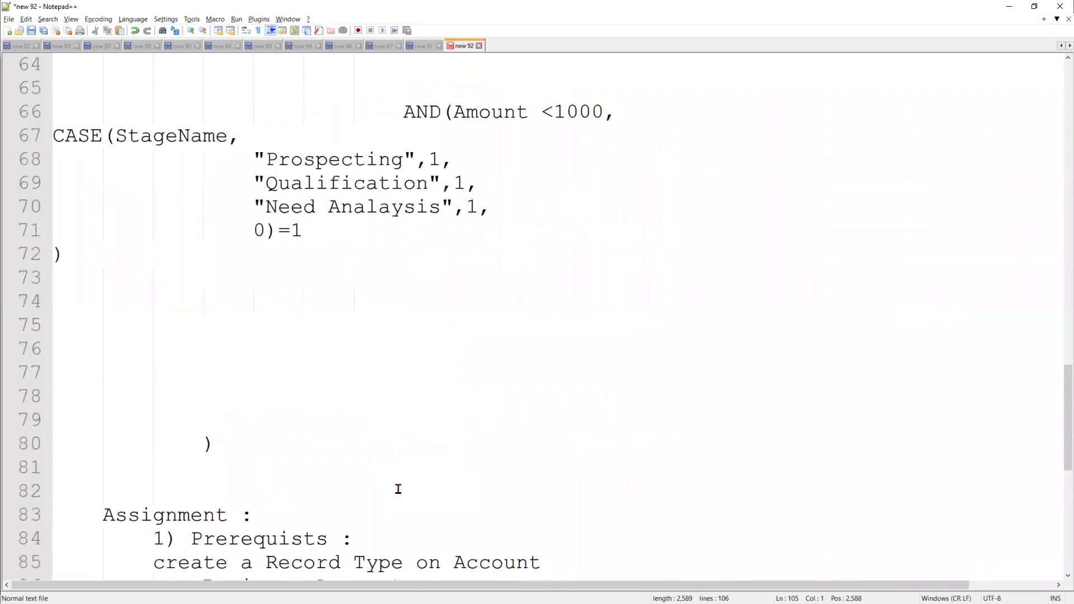
{"action": "scroll", "coordinate": [313, 493], "scroll_direction": "down", "scroll_amount": 7}
{"action": "left_click", "coordinate": [372, 507]}
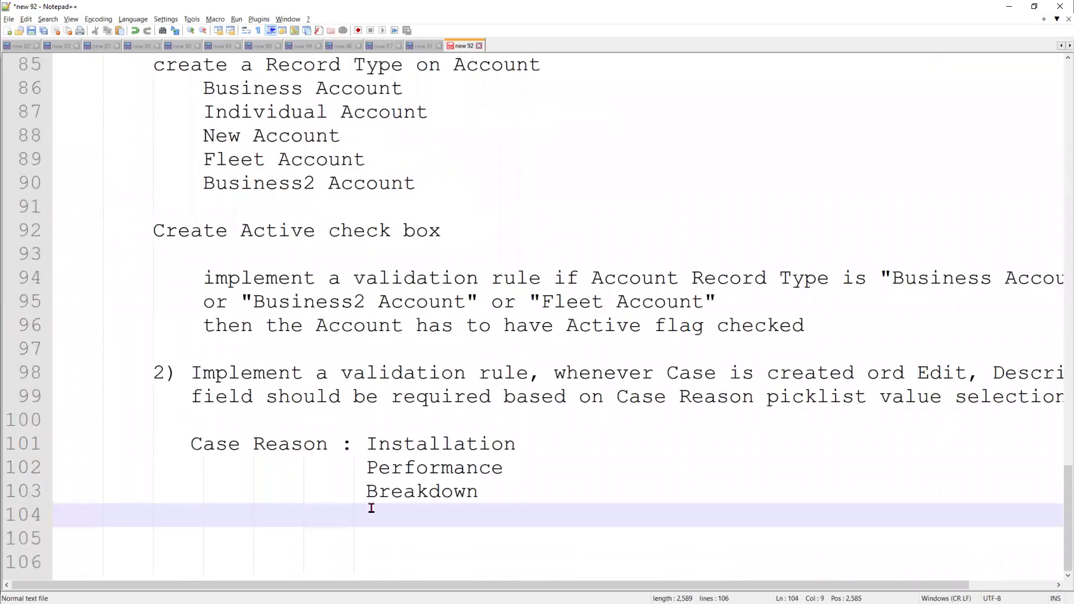
{"action": "scroll", "coordinate": [502, 487], "scroll_direction": "up", "scroll_amount": 3}
On line 104, type '3) Implement a validation Rule to validate the Fax number and fire this'
{"action": "scroll", "coordinate": [503, 487], "scroll_direction": "down", "scroll_amount": 3}
{"action": "type", "text": "3) I"}
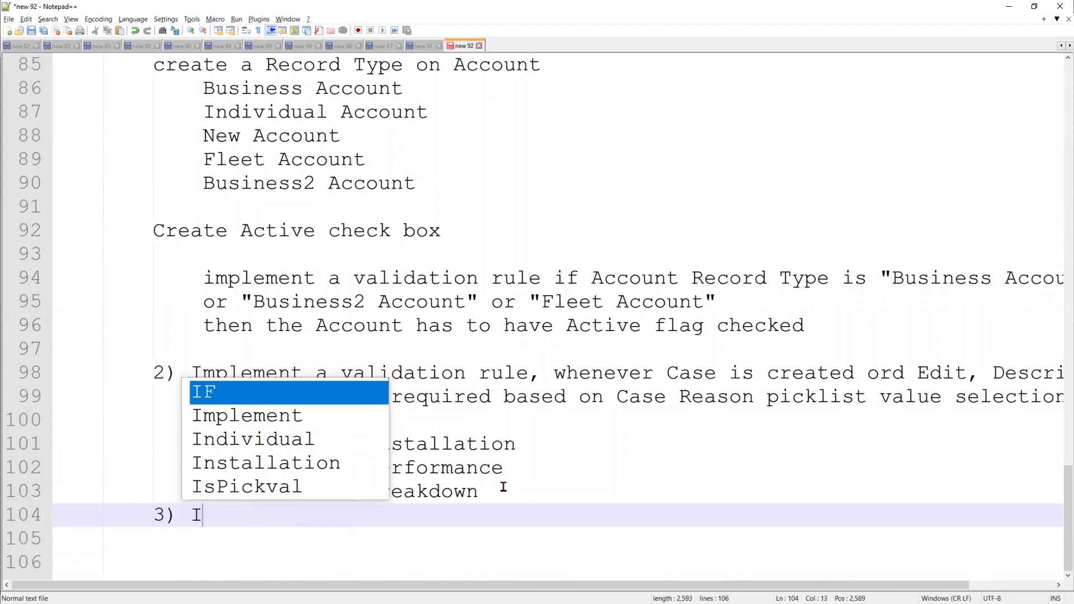
{"action": "type", "text": "mplement a val"}
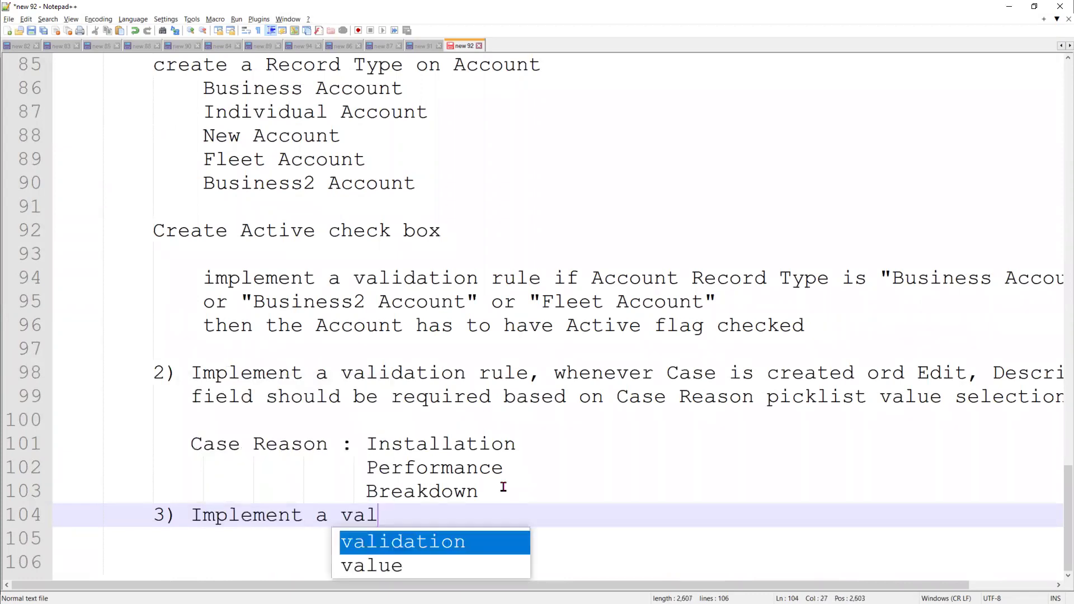
{"action": "key", "text": "Return"}
{"action": "type", "text": "Rule"}
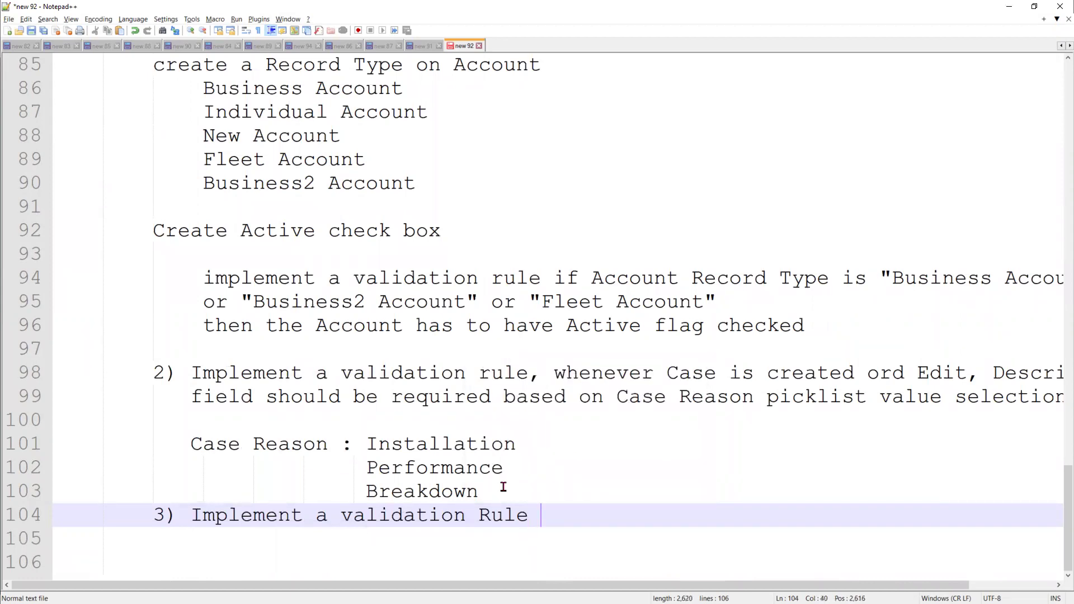
{"action": "type", "text": " to valida"}
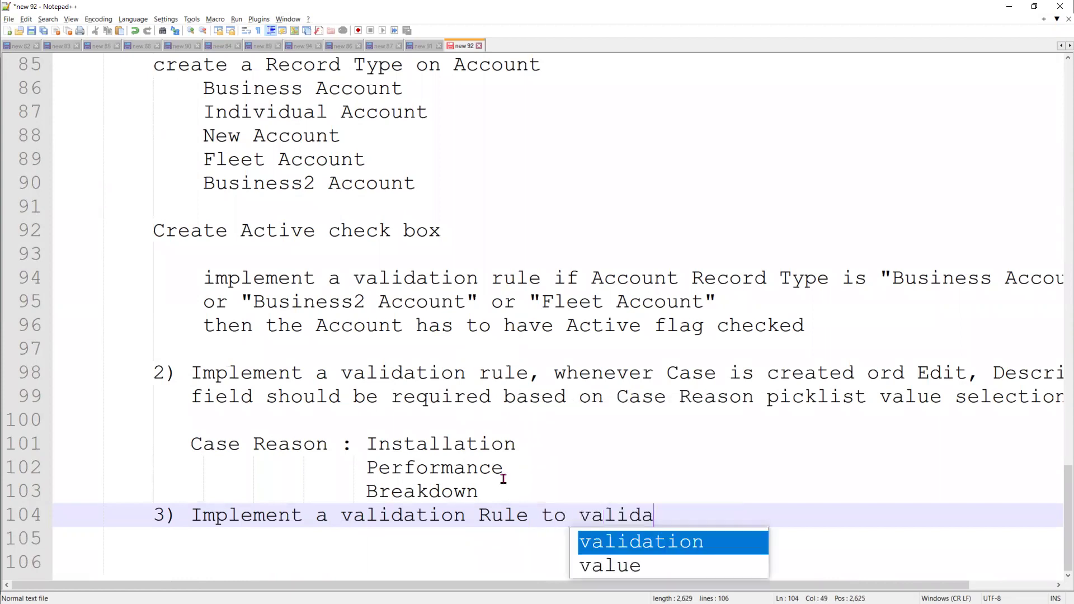
{"action": "type", "text": "te the"}
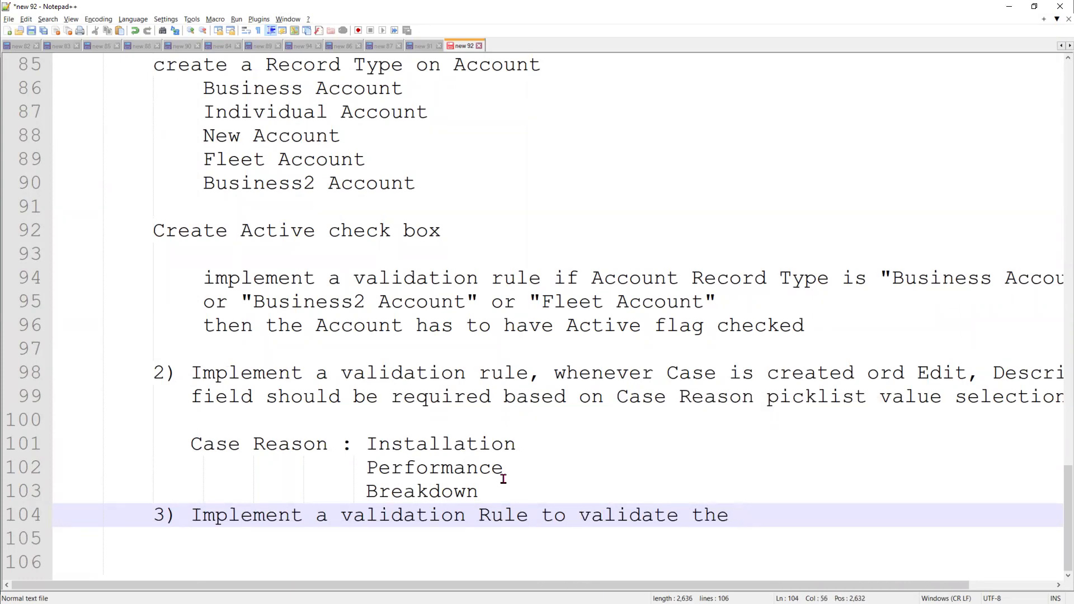
{"action": "type", "text": " Fac"}
{"action": "key", "text": "BackSpace"}
{"action": "type", "text": "x num"}
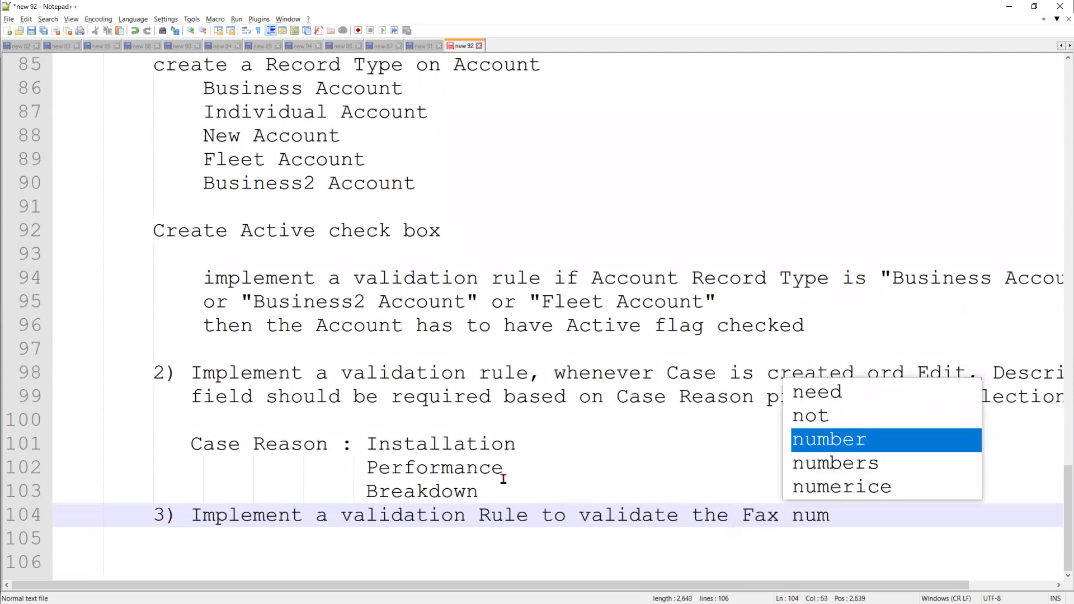
{"action": "key", "text": "Return"}
{"action": "type", "text": "and "}
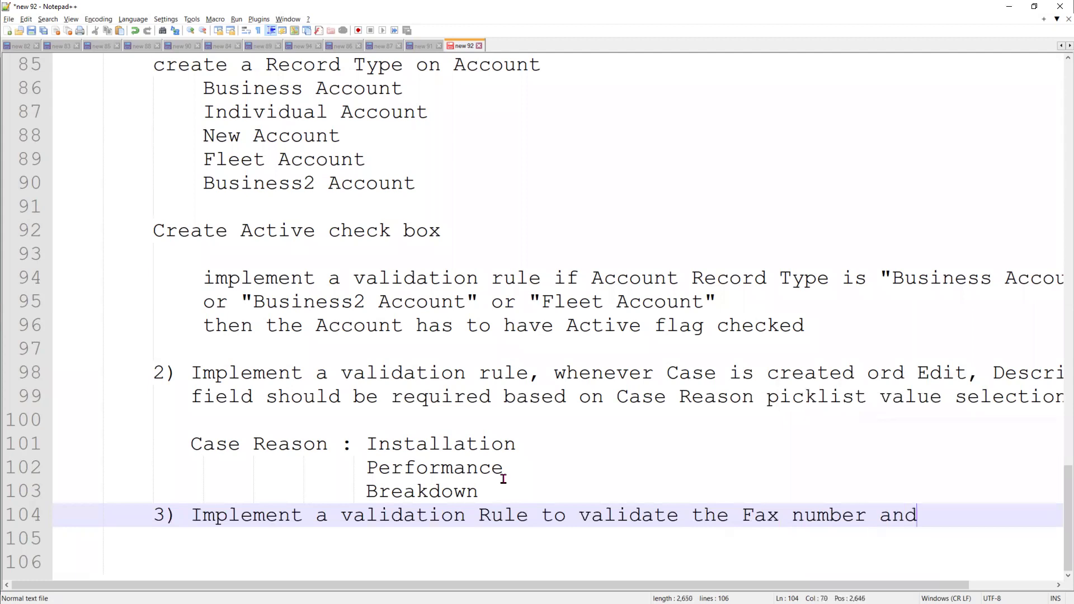
{"action": "type", "text": "exclude"}
{"action": "key", "text": "BackSpace"}
{"action": "key", "text": "BackSpace"}
{"action": "key", "text": "BackSpace"}
{"action": "key", "text": "BackSpace"}
{"action": "key", "text": "BackSpace"}
{"action": "key", "text": "BackSpace"}
{"action": "key", "text": "BackSpace"}
{"action": "type", "text": "exclude "}
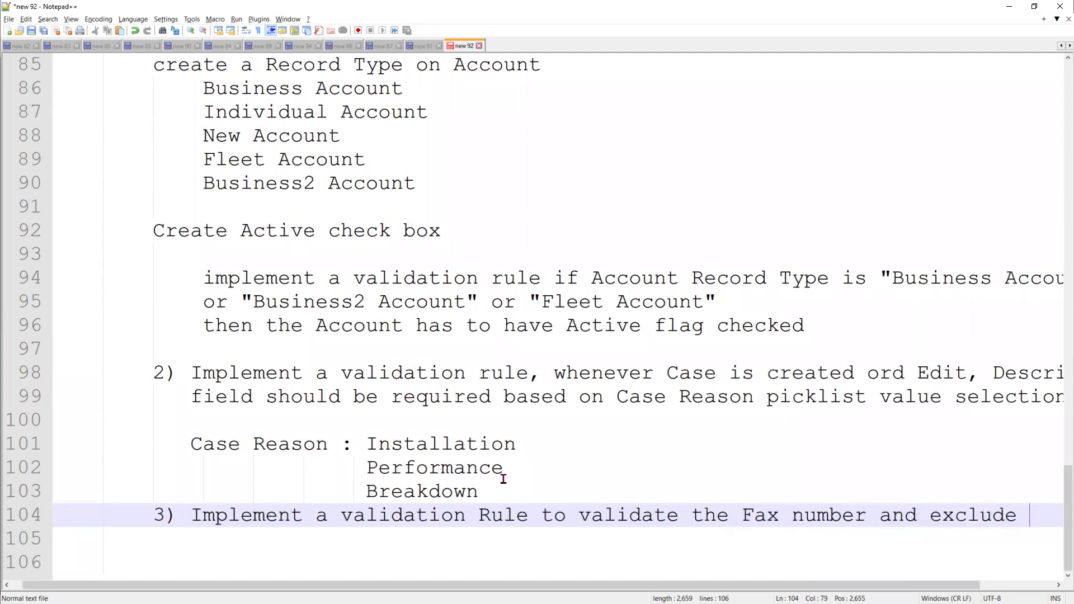
{"action": "type", "text": "the"}
{"action": "key", "text": "Return"}
{"action": "key", "text": "Tab"}
{"action": "key", "text": "Tab"}
{"action": "key", "text": "Tab"}
{"action": "key", "text": "Tab"}
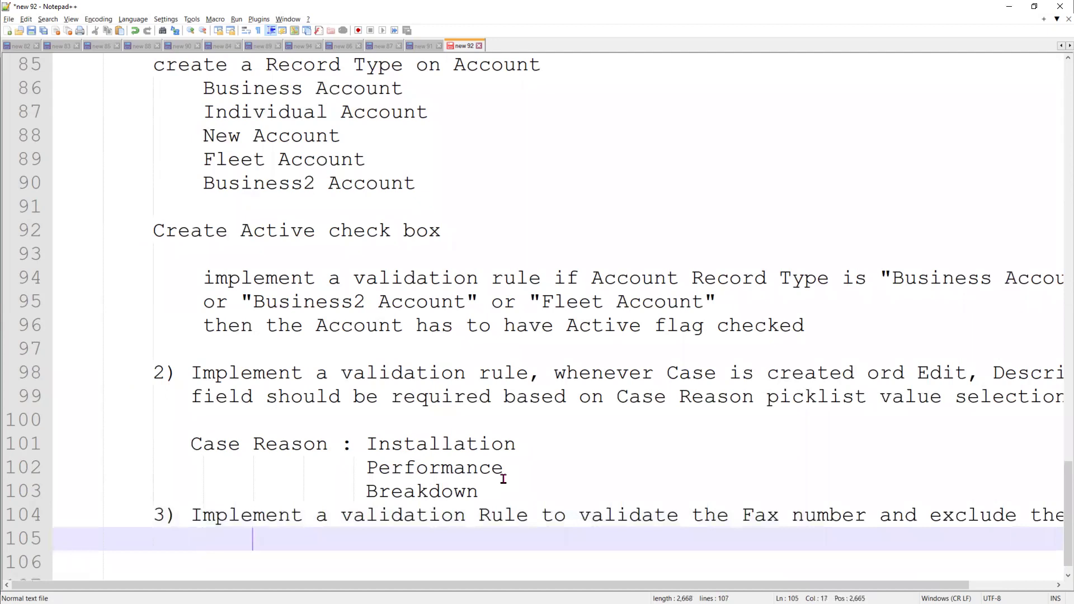
{"action": "key", "text": "BackSpace"}
{"action": "key", "text": "BackSpace"}
{"action": "key", "text": "BackSpace"}
{"action": "key", "text": "BackSpace"}
{"action": "key", "text": "BackSpace"}
{"action": "key", "text": "BackSpace"}
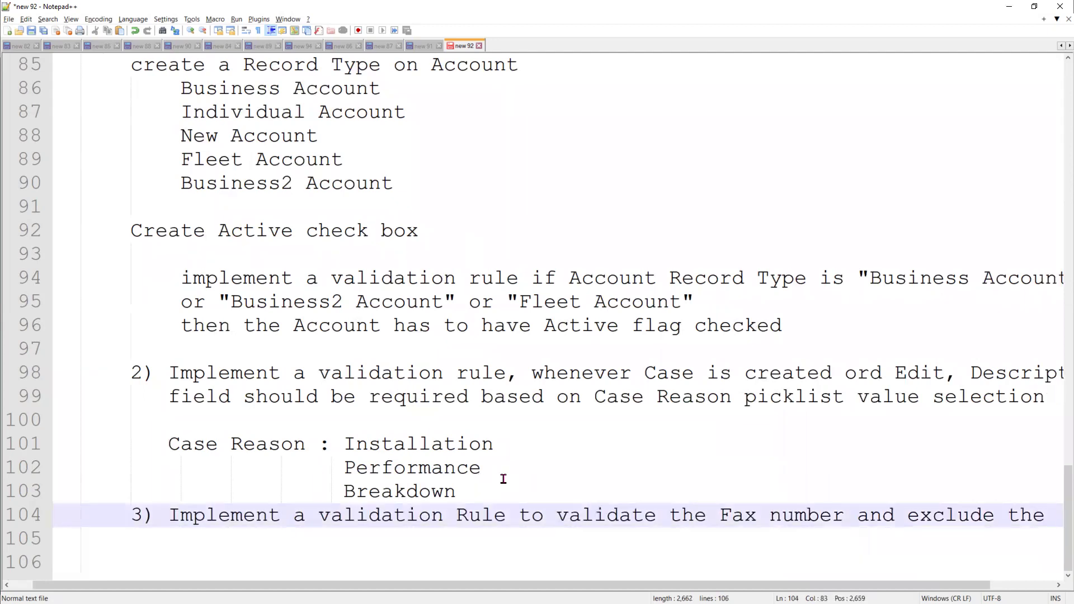
{"action": "key", "text": "BackSpace"}
{"action": "key", "text": "BackSpace"}
{"action": "key", "text": "BackSpace"}
{"action": "key", "text": "BackSpace"}
{"action": "key", "text": "BackSpace"}
{"action": "key", "text": "BackSpace"}
{"action": "key", "text": "BackSpace"}
{"action": "key", "text": "BackSpace"}
{"action": "key", "text": "BackSpace"}
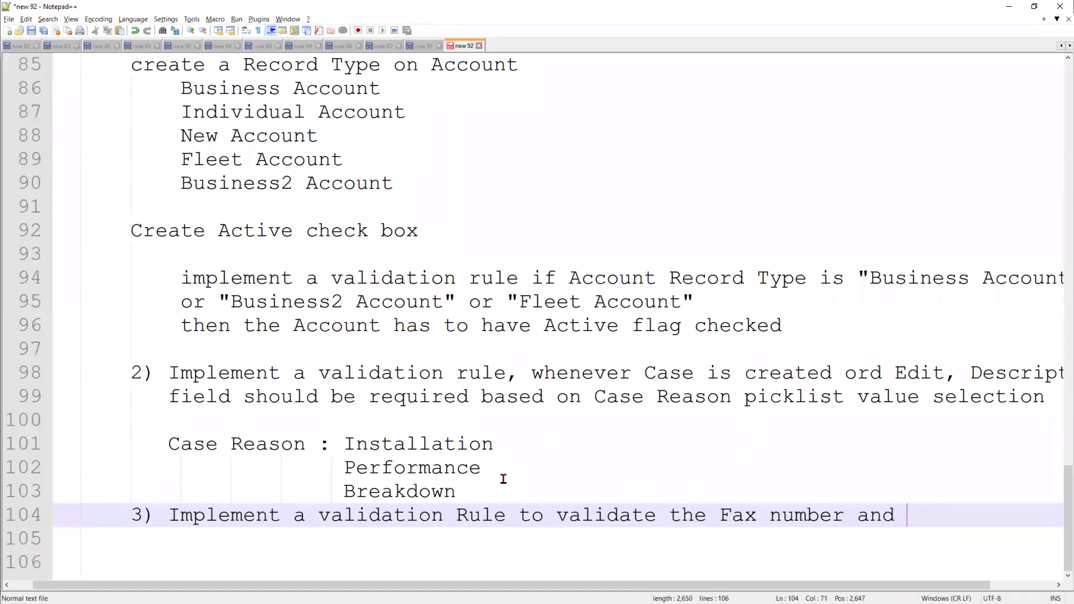
{"action": "type", "text": "firs this"}
Continue with 'validation all the profiles except system admin', then add a 'chatter' line
{"action": "key", "text": "Return"}
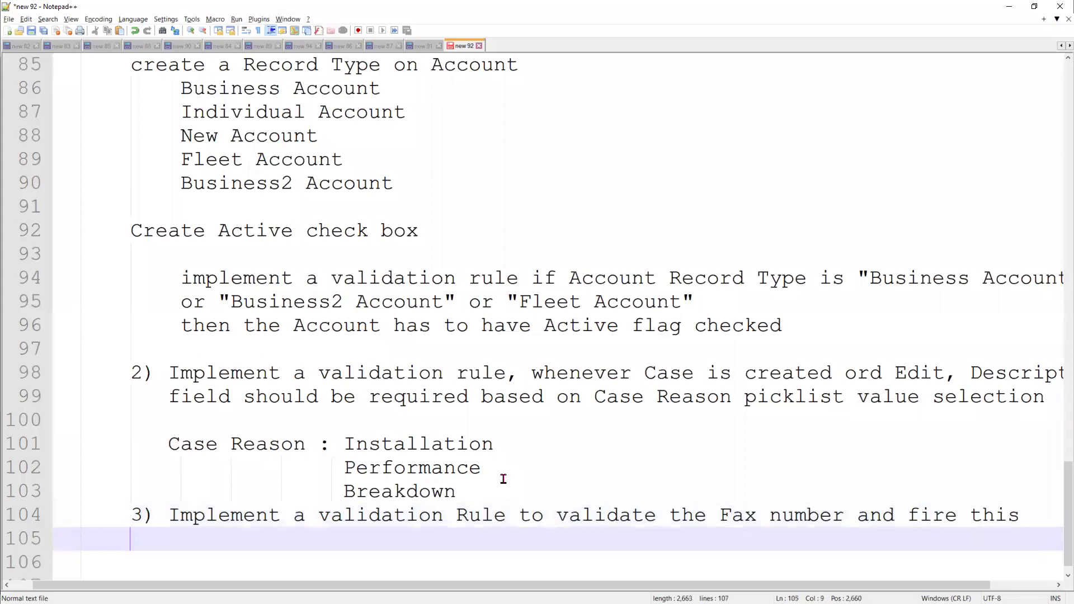
{"action": "type", "text": "val"}
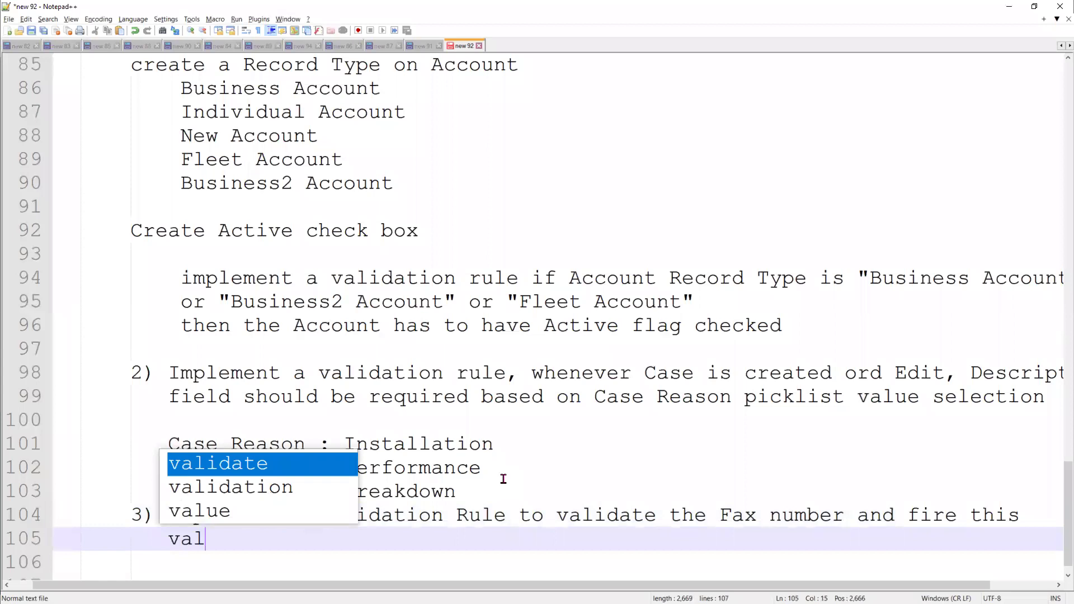
{"action": "type", "text": "idation"}
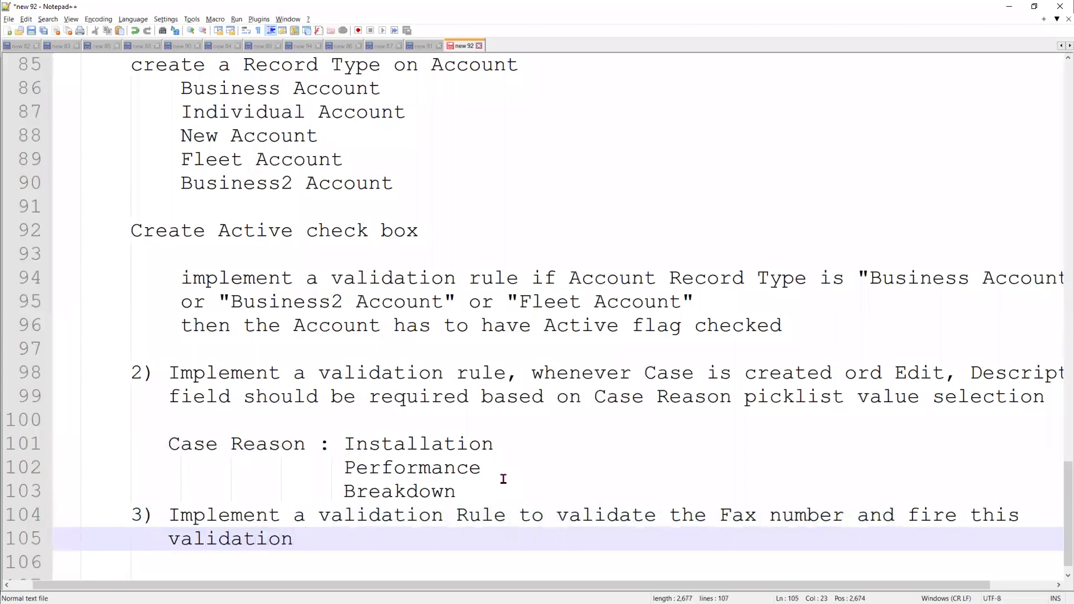
{"action": "type", "text": " only f"}
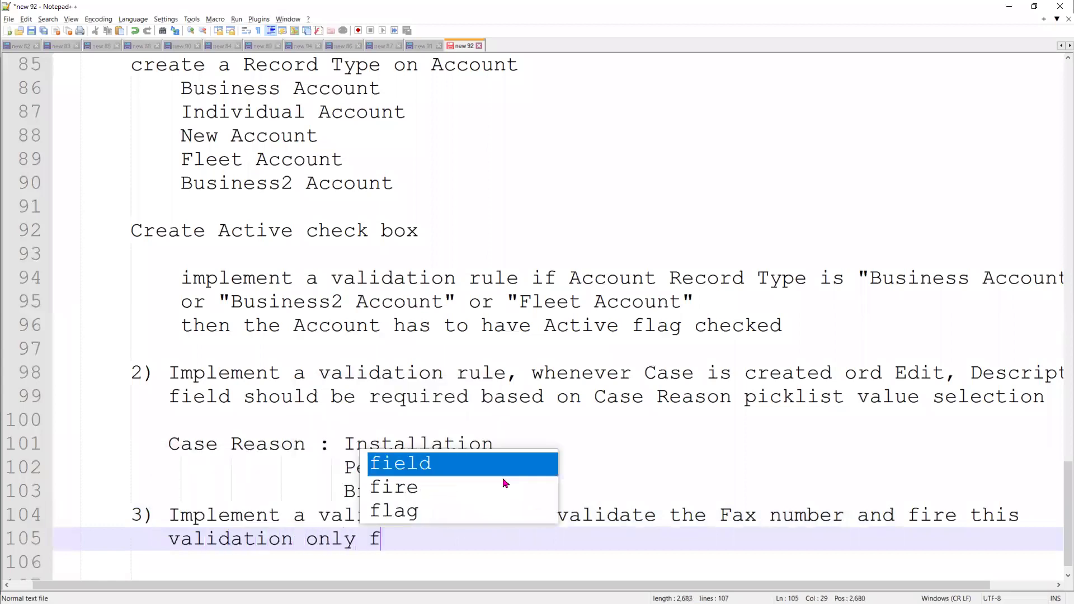
{"action": "type", "text": "or system admin"}
{"action": "key", "text": "BackSpace"}
{"action": "key", "text": "BackSpace"}
{"action": "key", "text": "BackSpace"}
{"action": "key", "text": "BackSpace"}
{"action": "key", "text": "BackSpace"}
{"action": "key", "text": "BackSpace"}
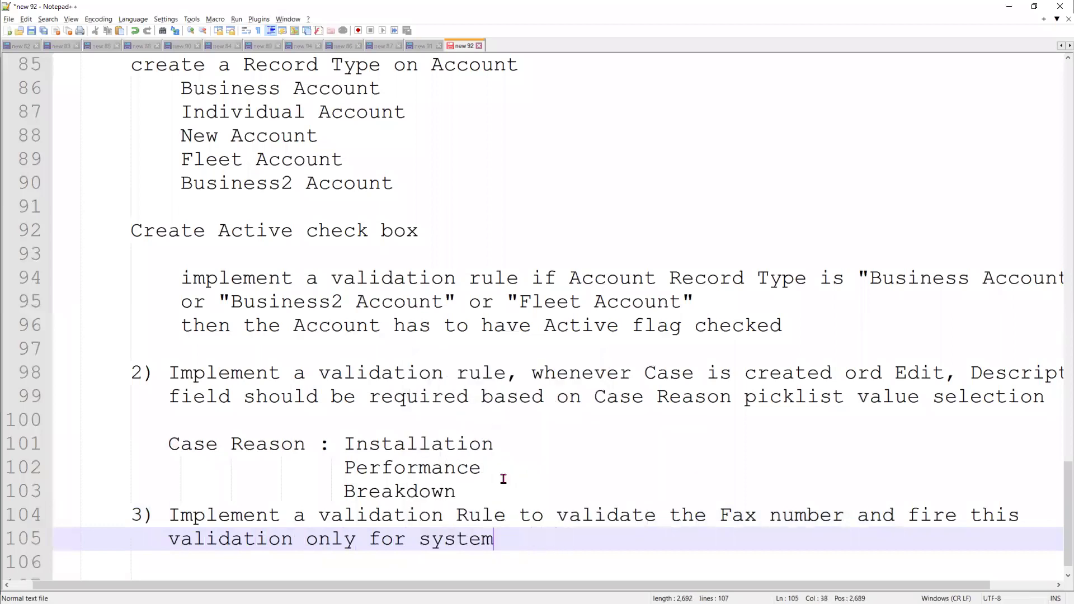
{"action": "key", "text": "BackSpace"}
{"action": "key", "text": "BackSpace"}
{"action": "key", "text": "BackSpace"}
{"action": "key", "text": "BackSpace"}
{"action": "key", "text": "BackSpace"}
{"action": "key", "text": "BackSpace"}
{"action": "key", "text": "BackSpace"}
{"action": "key", "text": "BackSpace"}
{"action": "key", "text": "BackSpace"}
{"action": "key", "text": "BackSpace"}
{"action": "key", "text": "BackSpace"}
{"action": "key", "text": "BackSpace"}
{"action": "key", "text": "BackSpace"}
{"action": "key", "text": "BackSpace"}
{"action": "key", "text": "BackSpace"}
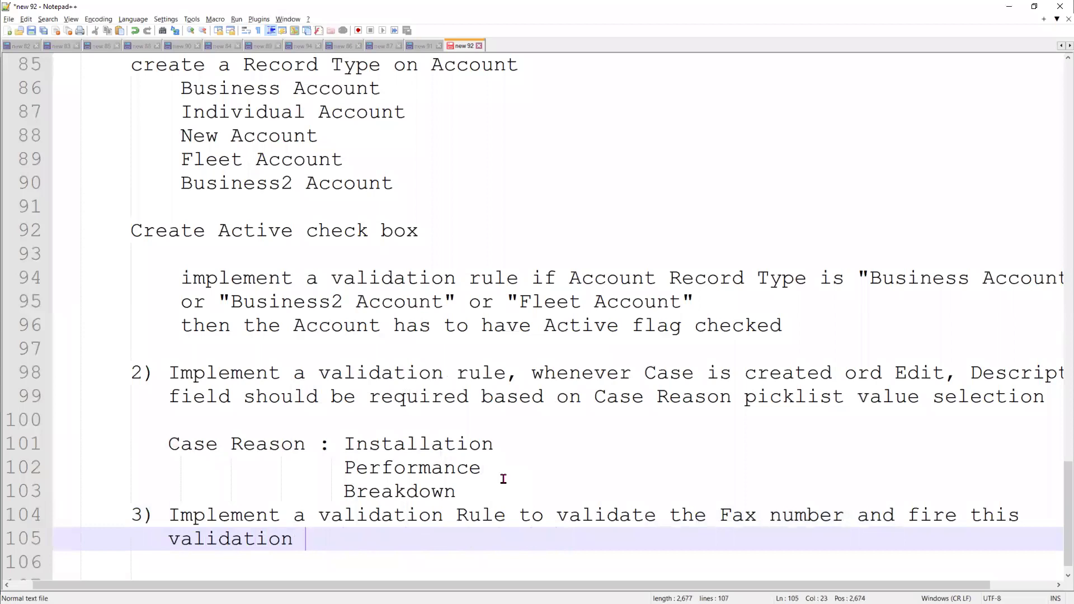
{"action": "type", "text": "all th"}
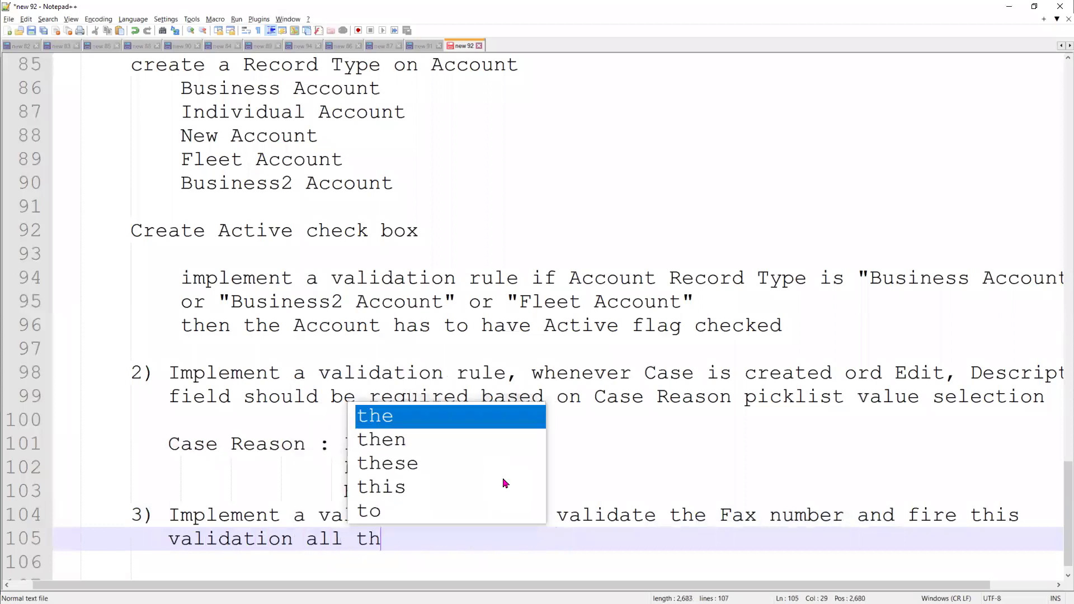
{"action": "type", "text": "e pr"}
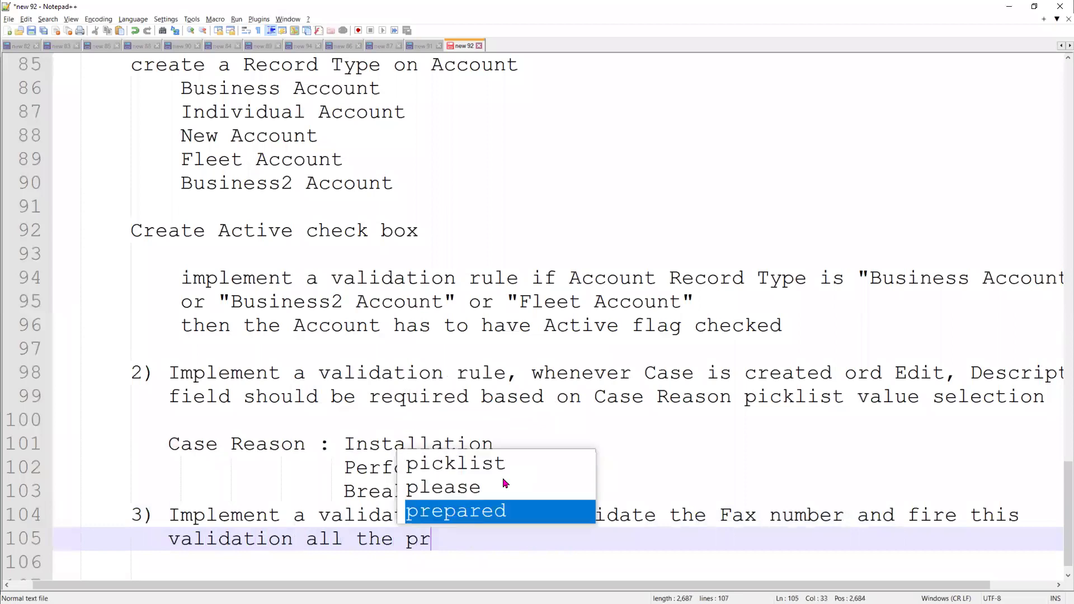
{"action": "type", "text": "ofiles e"}
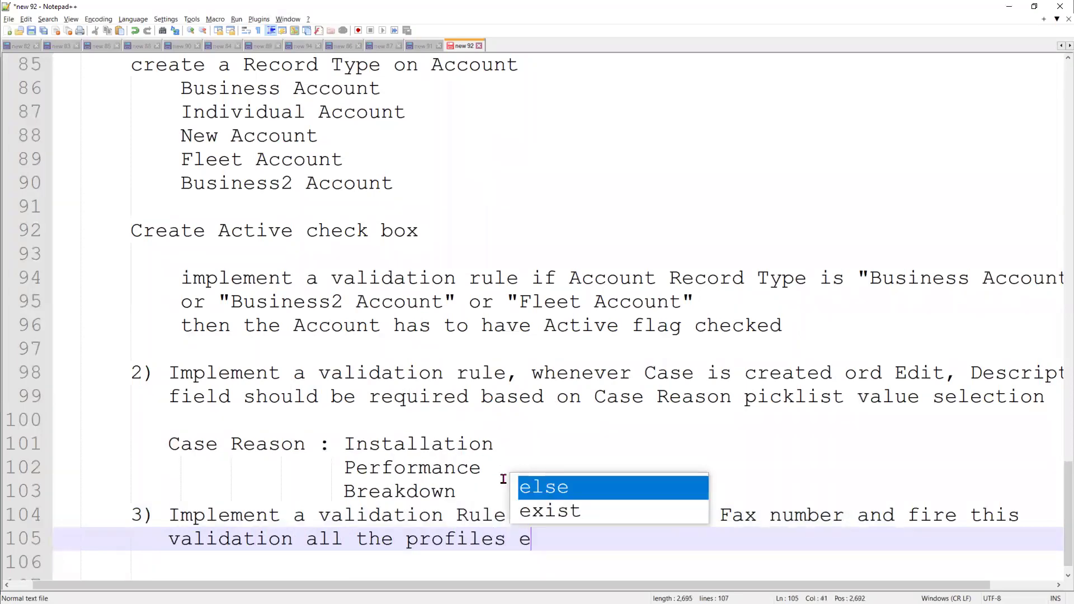
{"action": "type", "text": "xcept system admin"}
{"action": "key", "text": "Return"}
{"action": "type", "text": "chatter"}
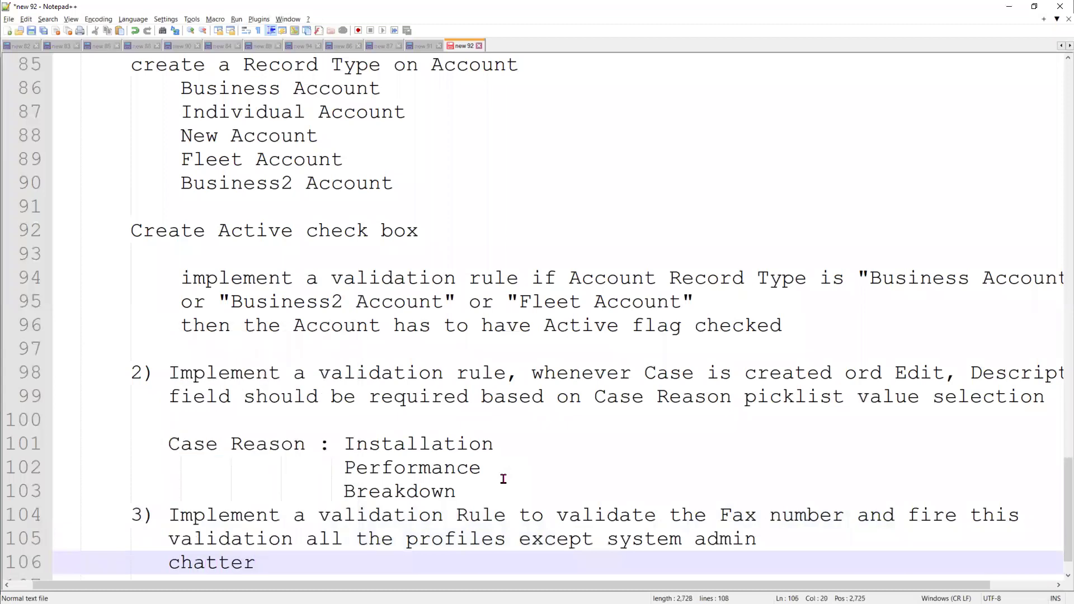
{"action": "type", "text": " 4"}
On new line 107, type '4) Implement a validation Rule on creation of'
{"action": "key", "text": "BackSpace"}
{"action": "key", "text": "Return"}
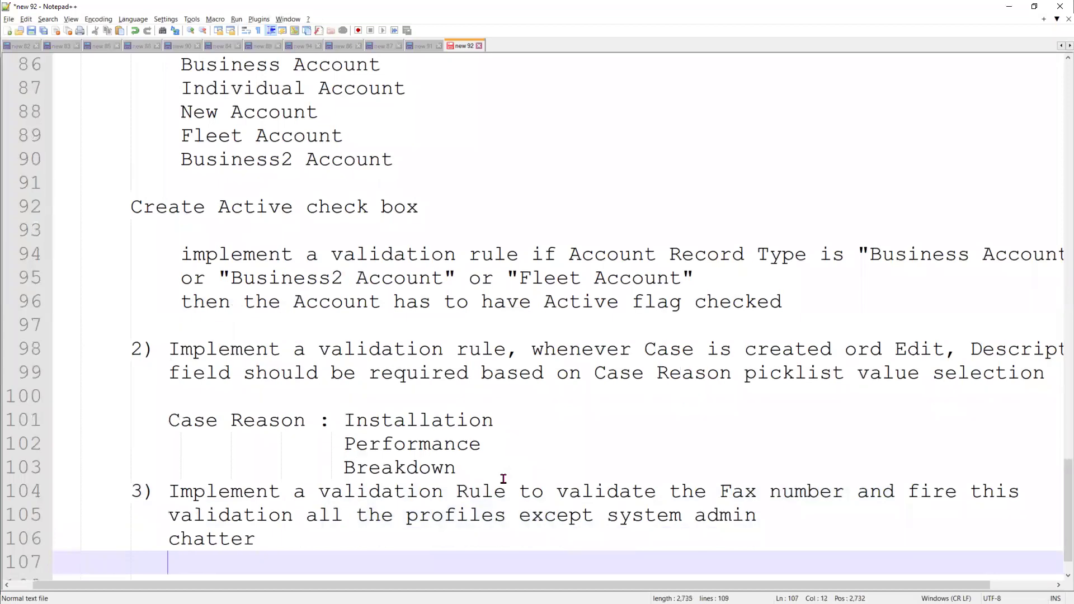
{"action": "key", "text": "BackSpace"}
{"action": "key", "text": "BackSpace"}
{"action": "type", "text": "4)"}
{"action": "type", "text": "Imple"}
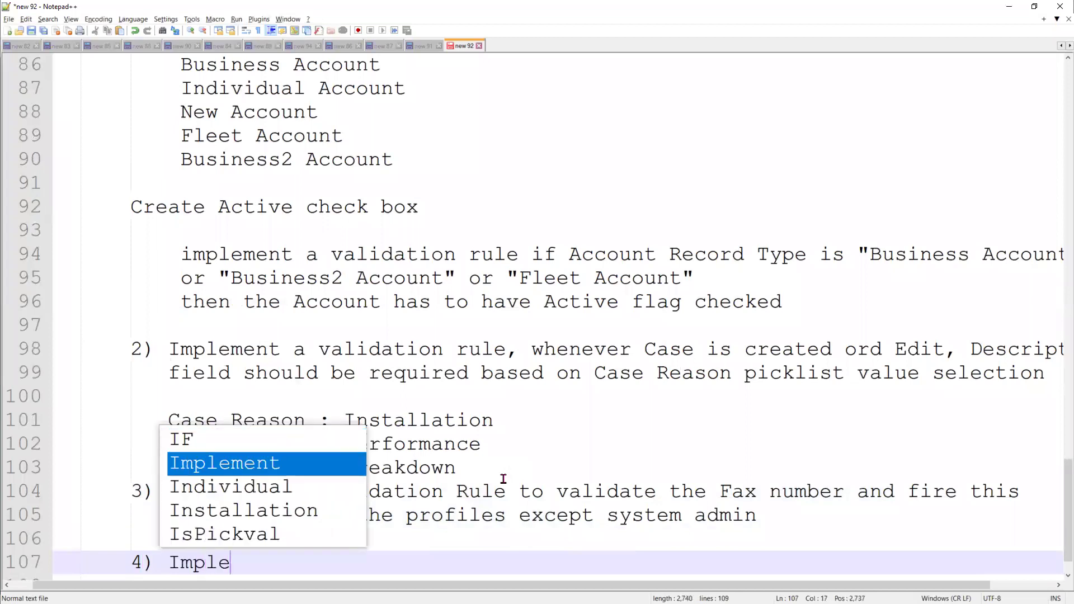
{"action": "type", "text": "ment a validation "}
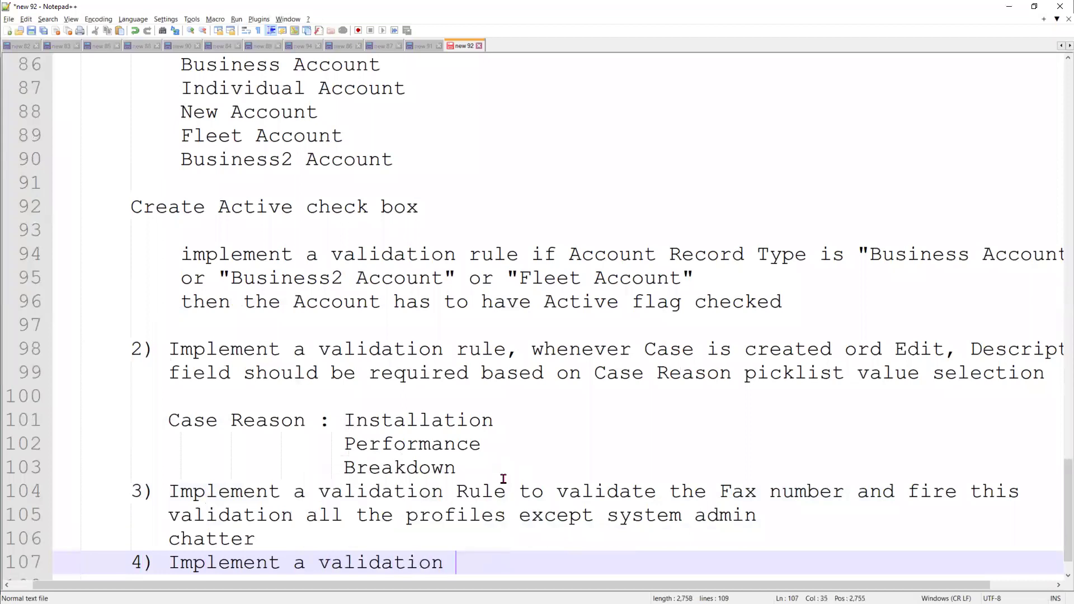
{"action": "type", "text": "Rule to"}
{"action": "key", "text": "BackSpace"}
{"action": "key", "text": "BackSpace"}
{"action": "key", "text": "BackSpace"}
{"action": "type", "text": "on "}
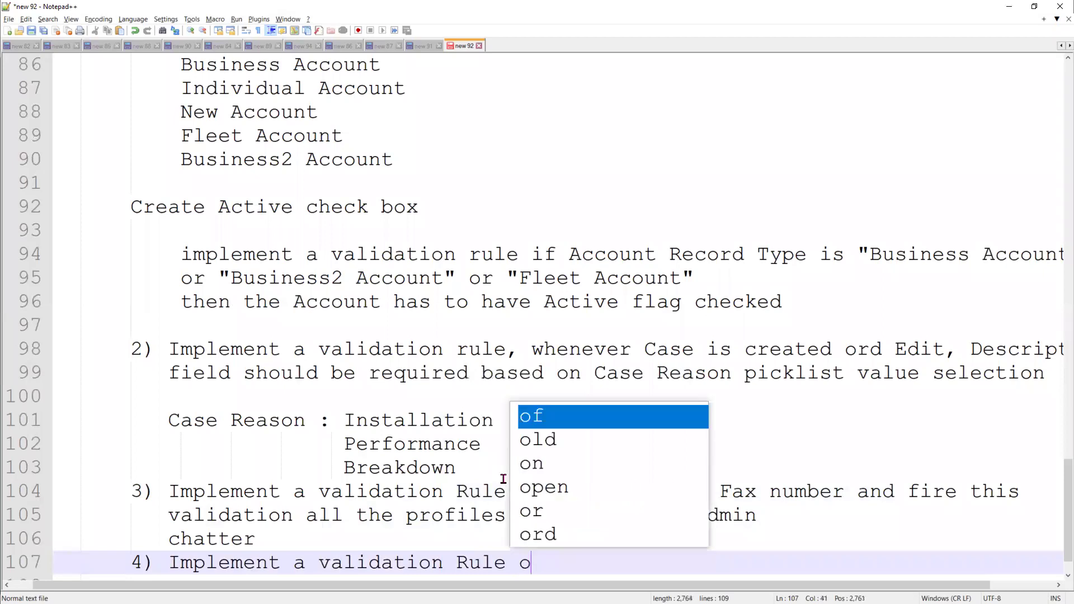
{"action": "type", "text": "crea"}
{"action": "key", "text": "BackSpace"}
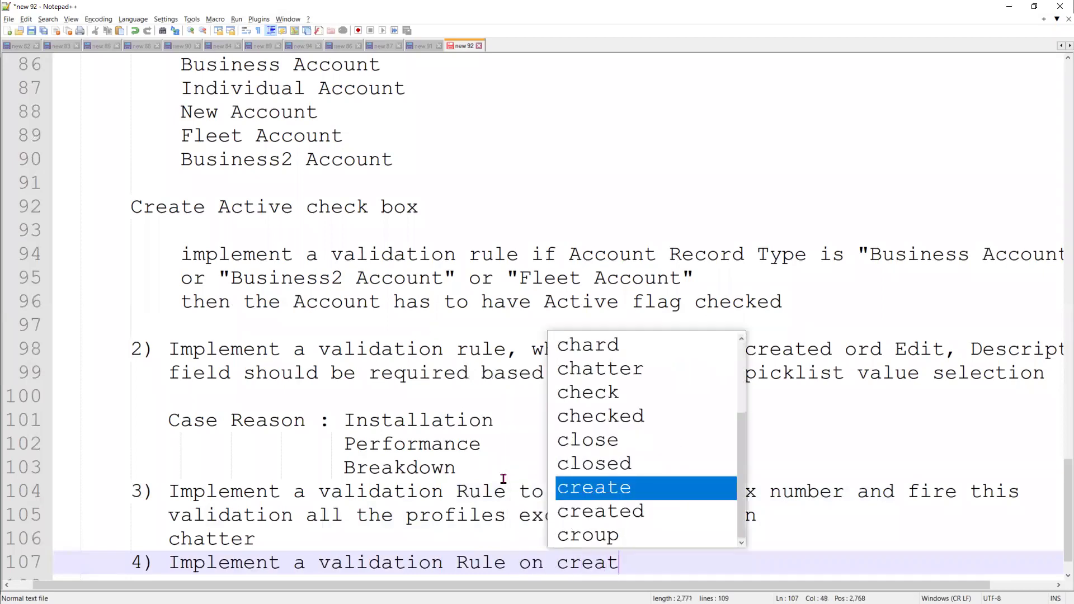
{"action": "type", "text": "ion of"}
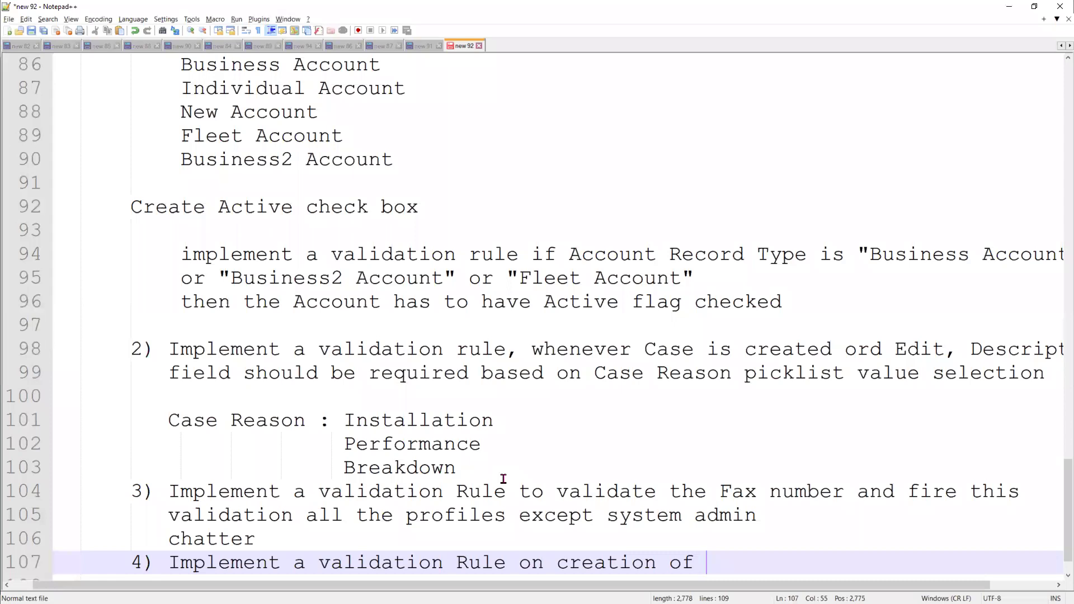
End line 107 with 'lead' so task 4 reads '…on creation of lead', then switch to Chrome
{"action": "type", "text": "lead"}
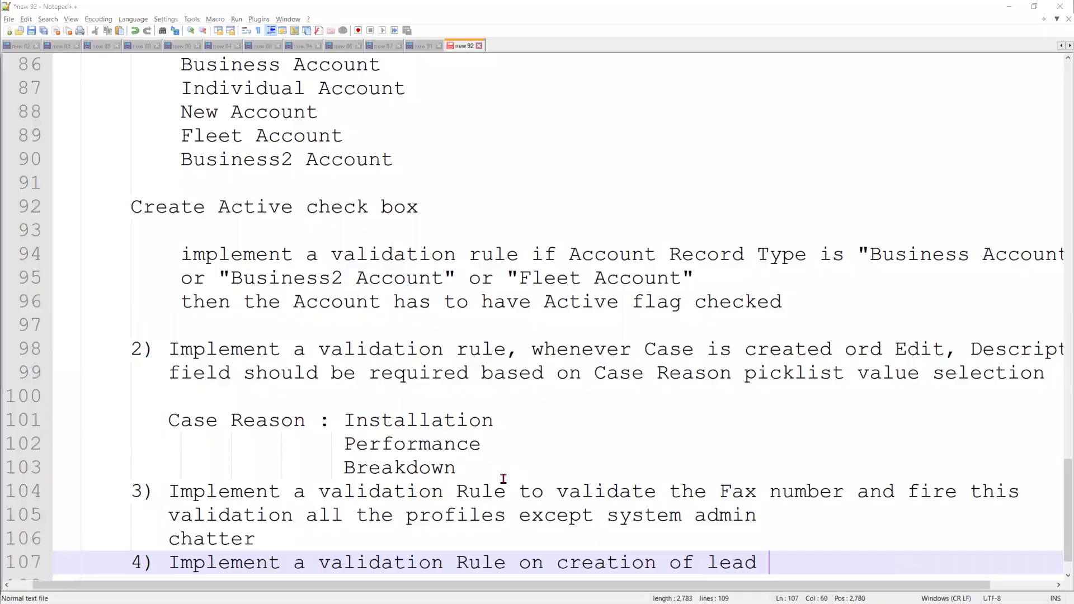
{"action": "key", "text": "alt+Tab"}
Close the Insert Field dialog, open a lead record from the Leads tab, and return to the notes
{"action": "left_click", "coordinate": [800, 227]}
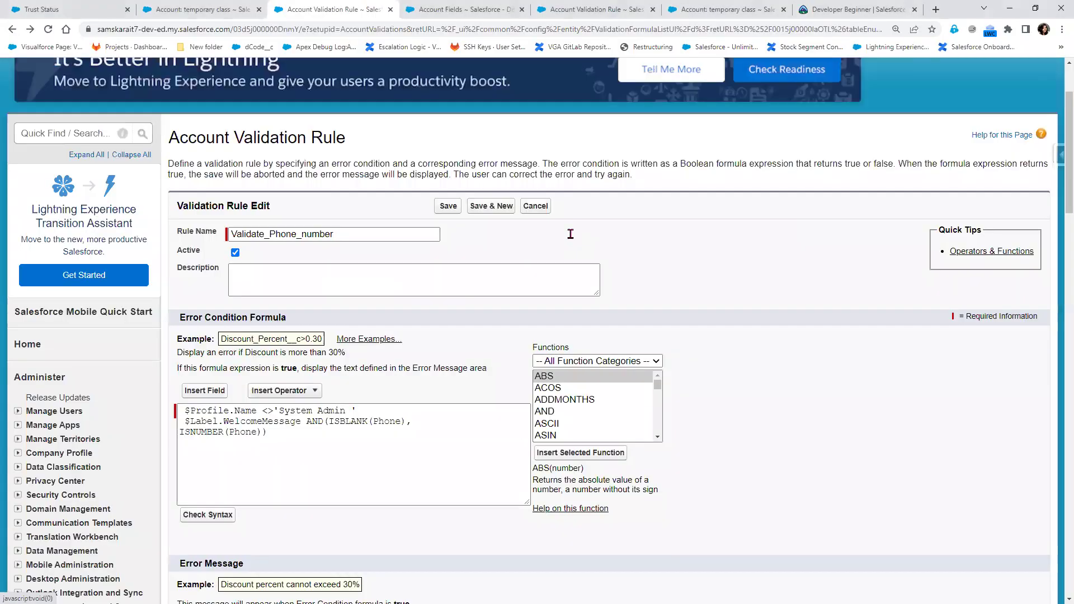
{"action": "scroll", "coordinate": [563, 256], "scroll_direction": "up", "scroll_amount": 2}
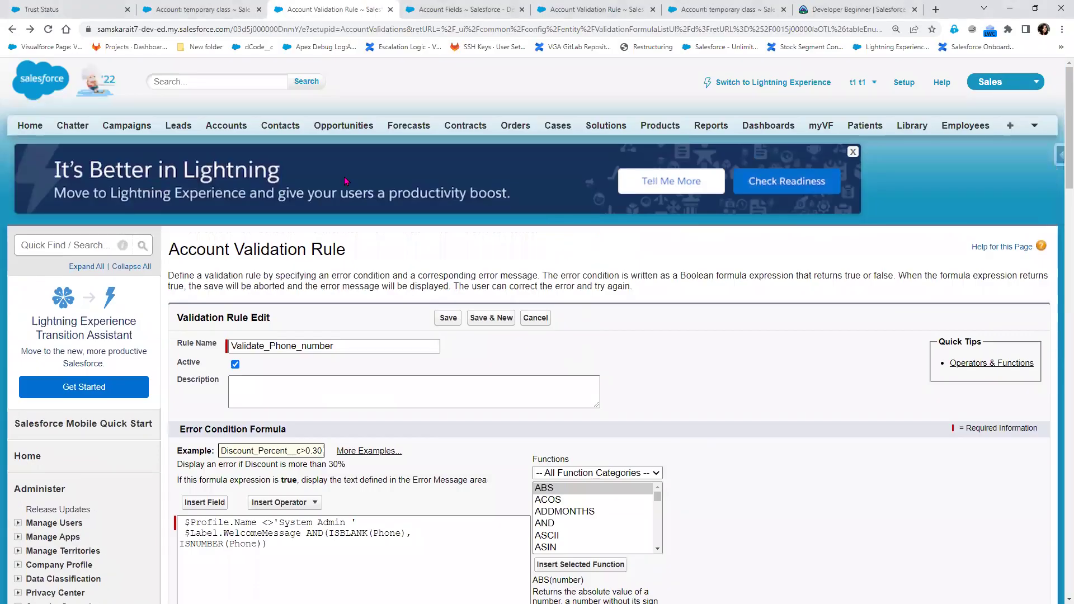
{"action": "left_click", "coordinate": [168, 129], "text": "ctrl"}
{"action": "left_click", "coordinate": [368, 16]}
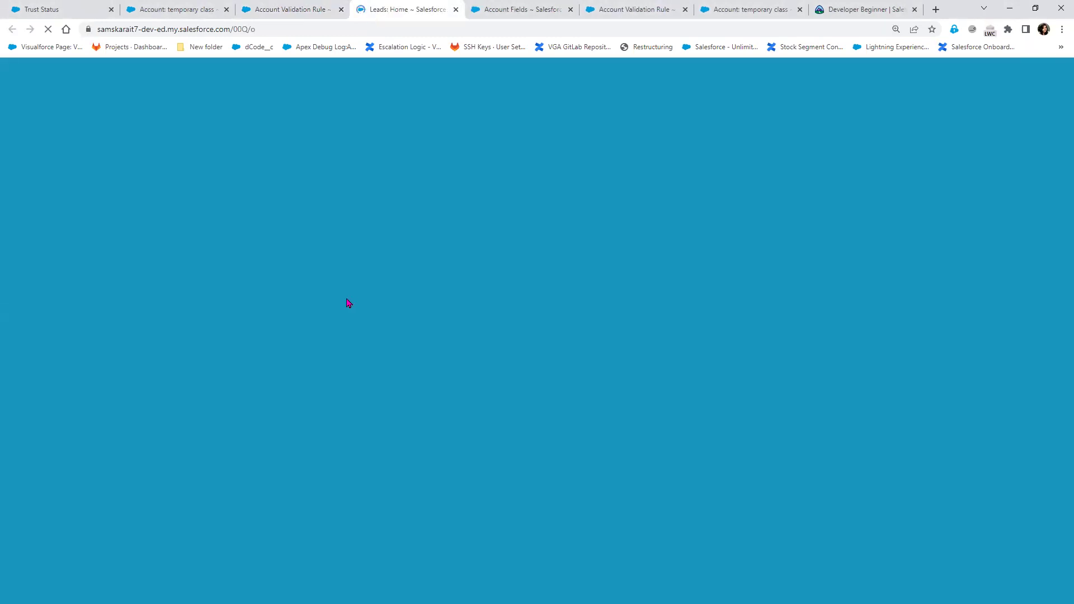
{"action": "left_click", "coordinate": [226, 274]}
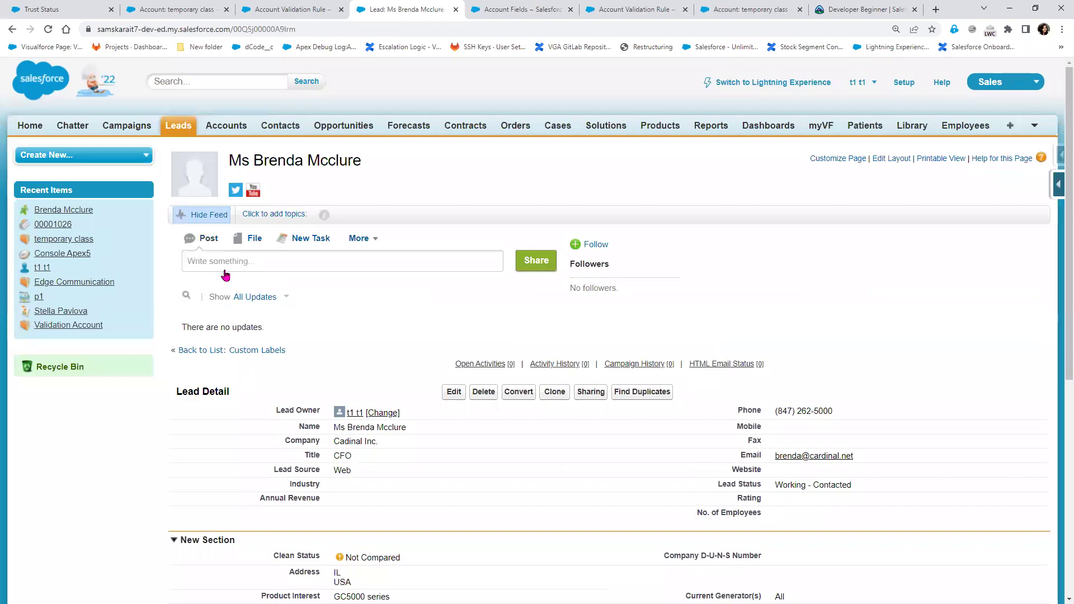
{"action": "key", "text": "alt+Tab"}
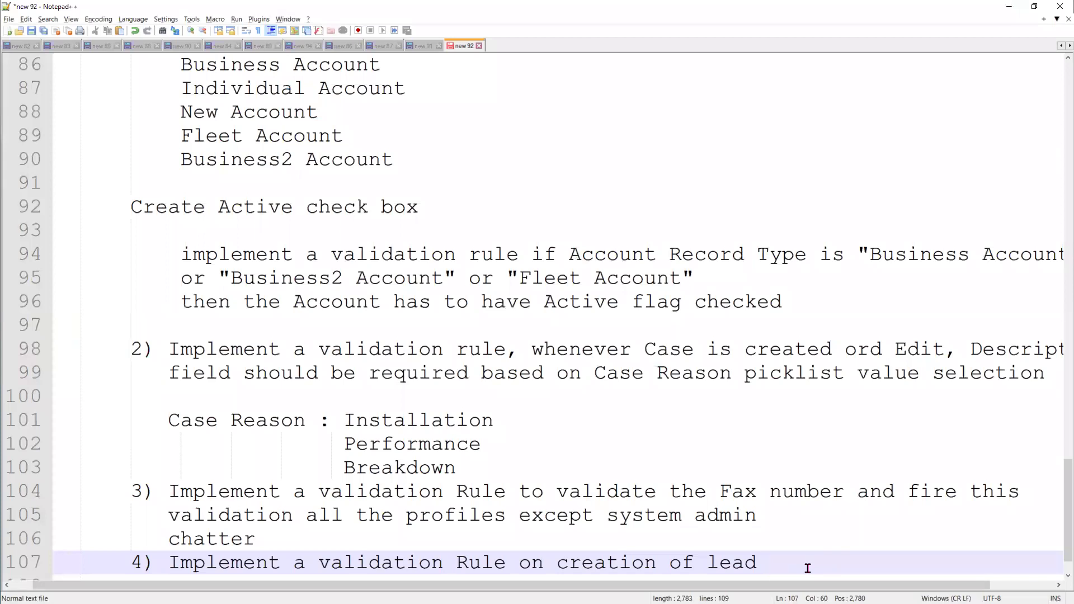
Insert a task 4 line reading 'Pre-request : create a Record Type : New Vehicle Lead'
{"action": "scroll", "coordinate": [723, 567], "scroll_direction": "down", "scroll_amount": 1}
{"action": "left_click", "coordinate": [165, 514]}
{"action": "key", "text": "Return"}
{"action": "key", "text": "Up"}
{"action": "key", "text": "End"}
{"action": "type", "text": "Pre"}
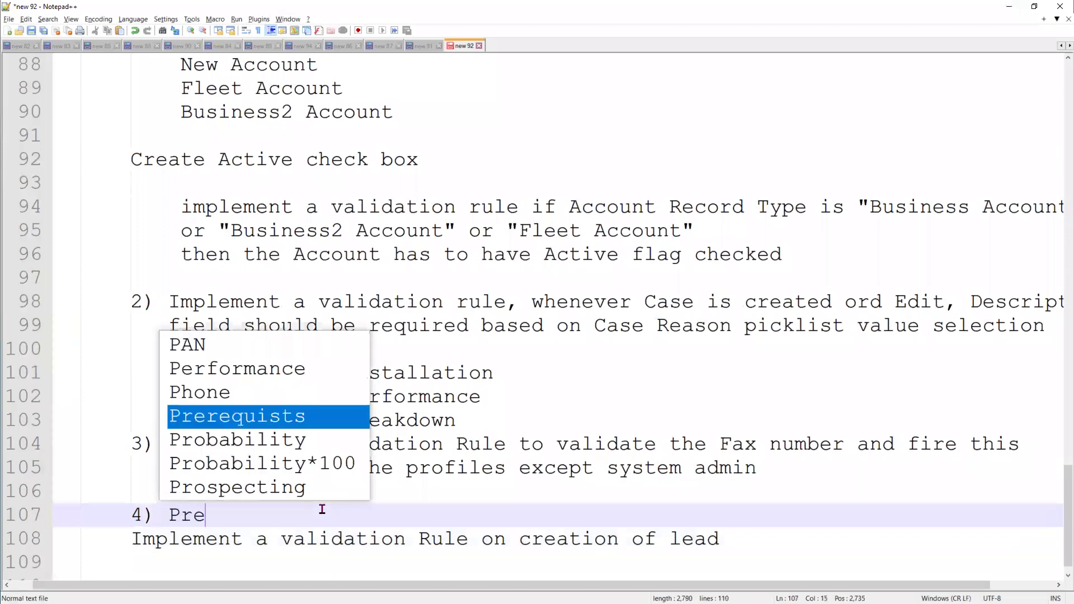
{"action": "type", "text": "-request : create a Record Type : "}
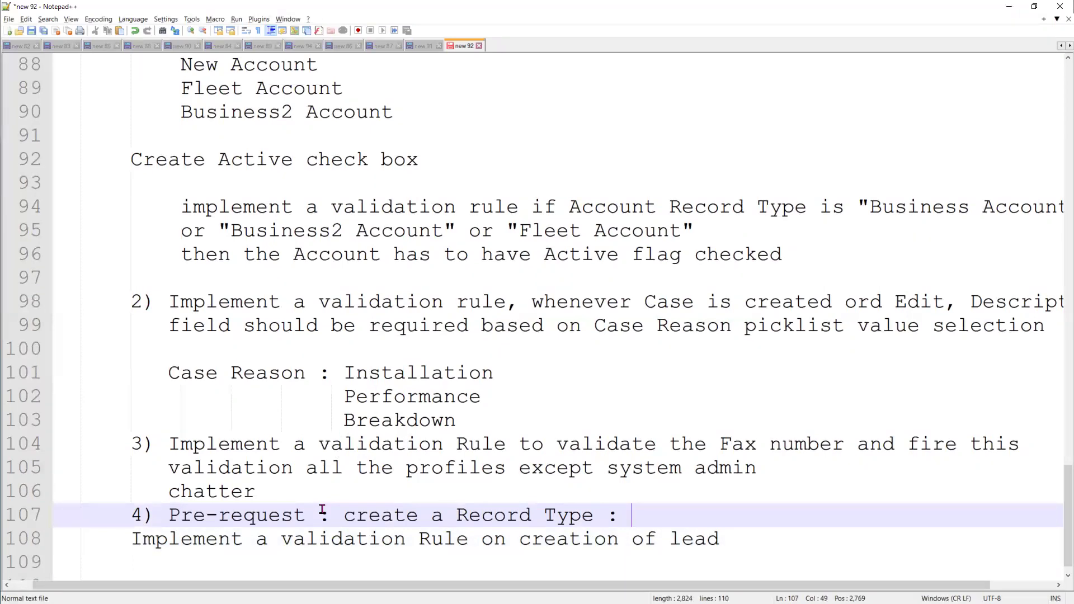
{"action": "type", "text": "New"}
{"action": "type", "text": "Vehicle Lead"}
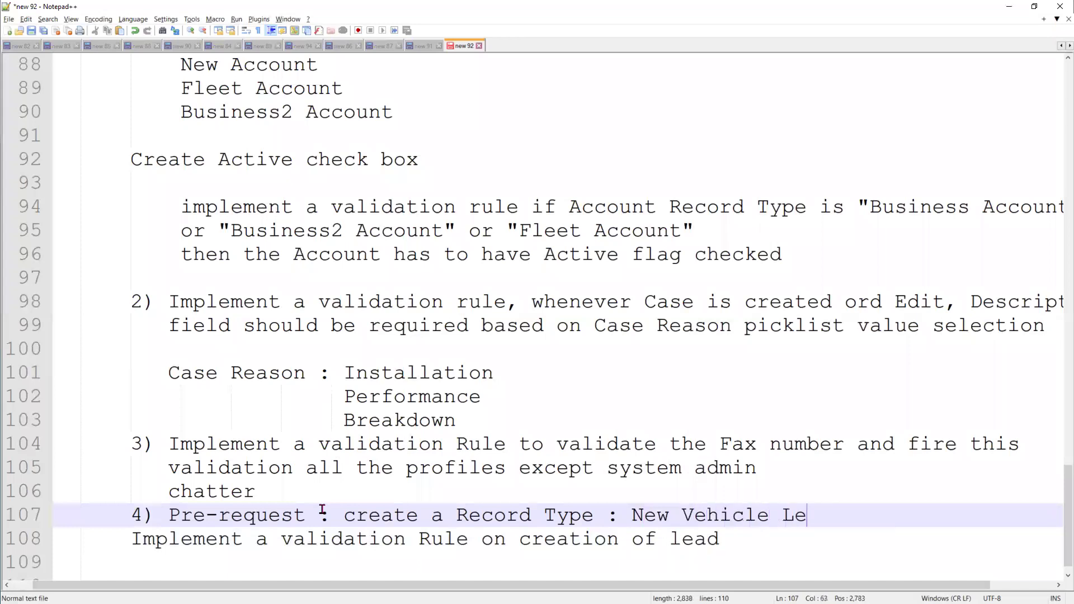
Extend the rule with 'New Vhicle lead then Lead source hase', adding 'be other' on the next line
{"action": "key", "text": "Down"}
{"action": "key", "text": "Left"}
{"action": "key", "text": "Left"}
{"action": "key", "text": "Left"}
{"action": "key", "text": "Left"}
{"action": "key", "text": "Left"}
{"action": "type", "text": "New V"}
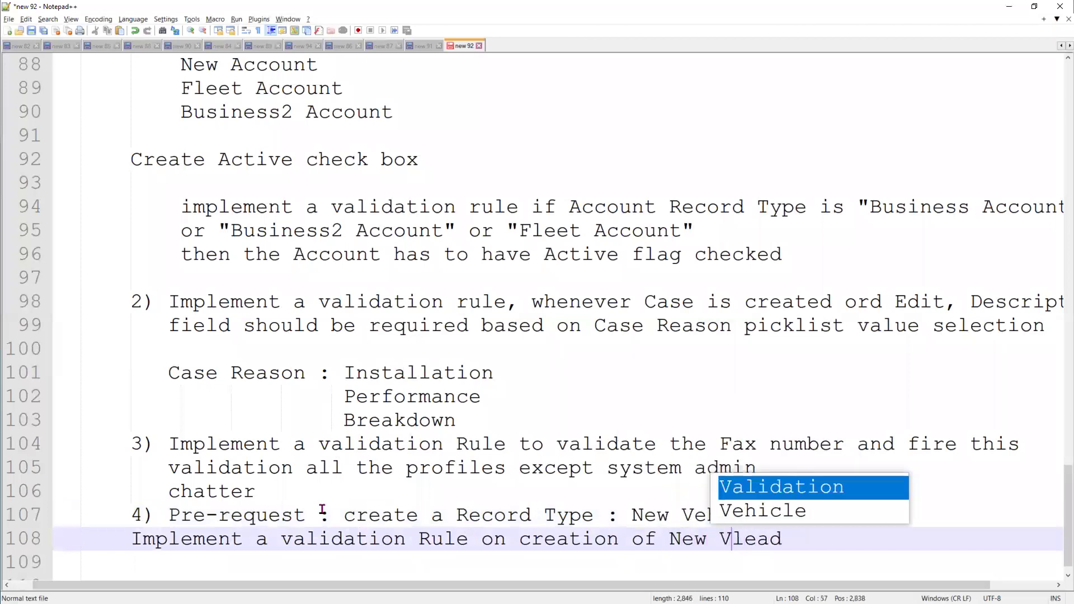
{"action": "type", "text": "hicle lead"}
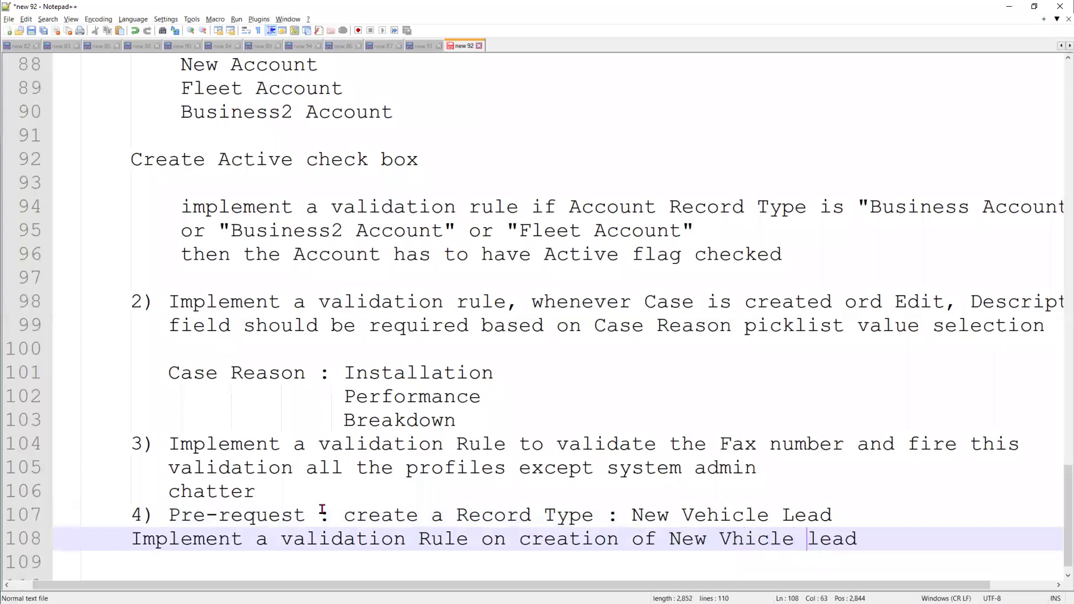
{"action": "type", "text": " then Lead so"}
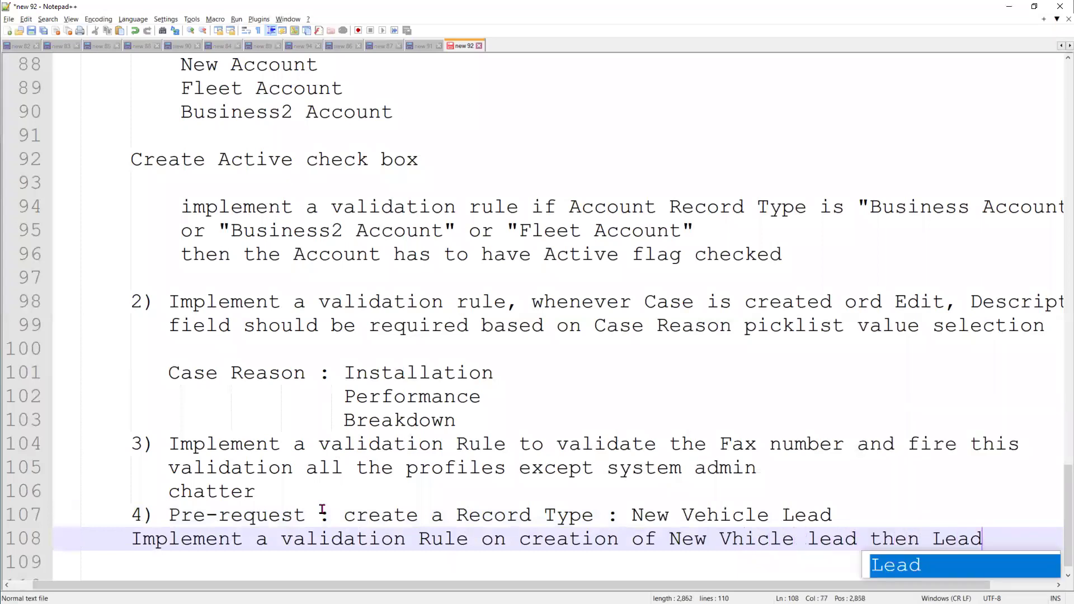
{"action": "type", "text": "urc"}
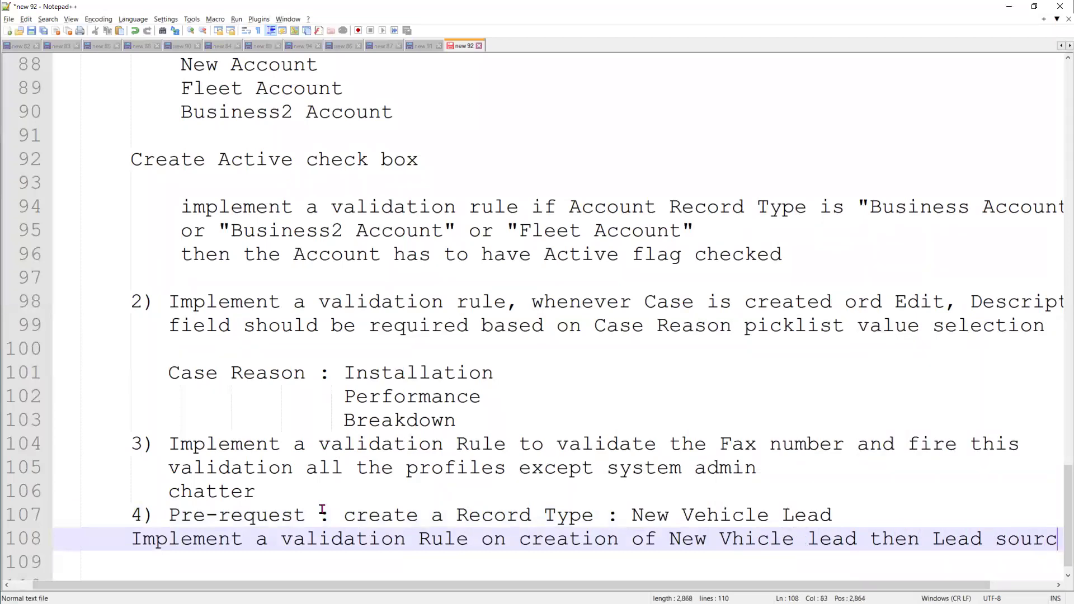
{"action": "type", "text": "e hase"}
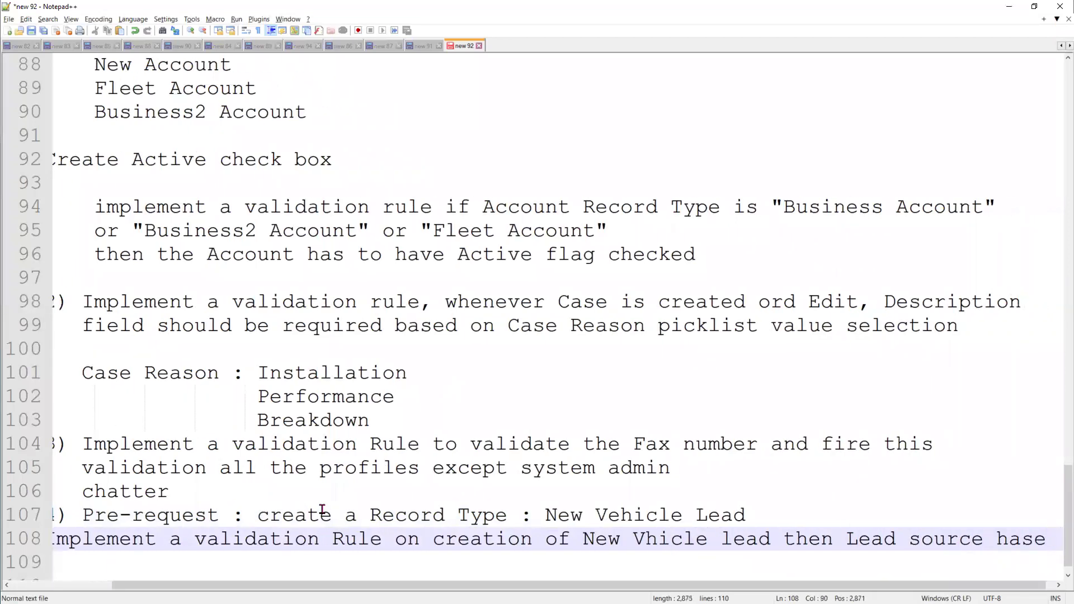
{"action": "key", "text": "Return"}
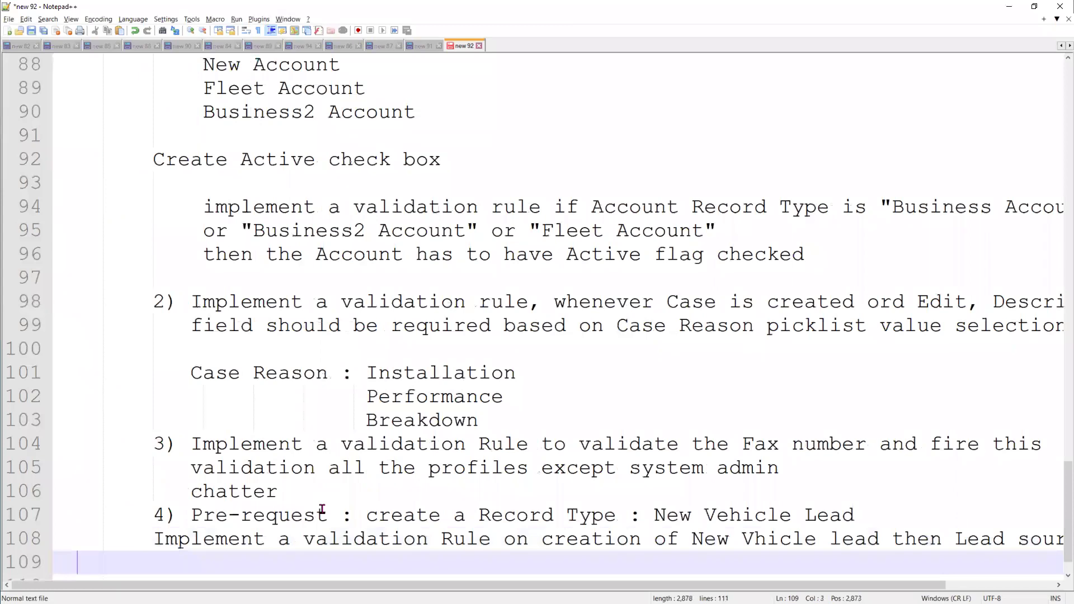
{"action": "type", "text": "be other"}
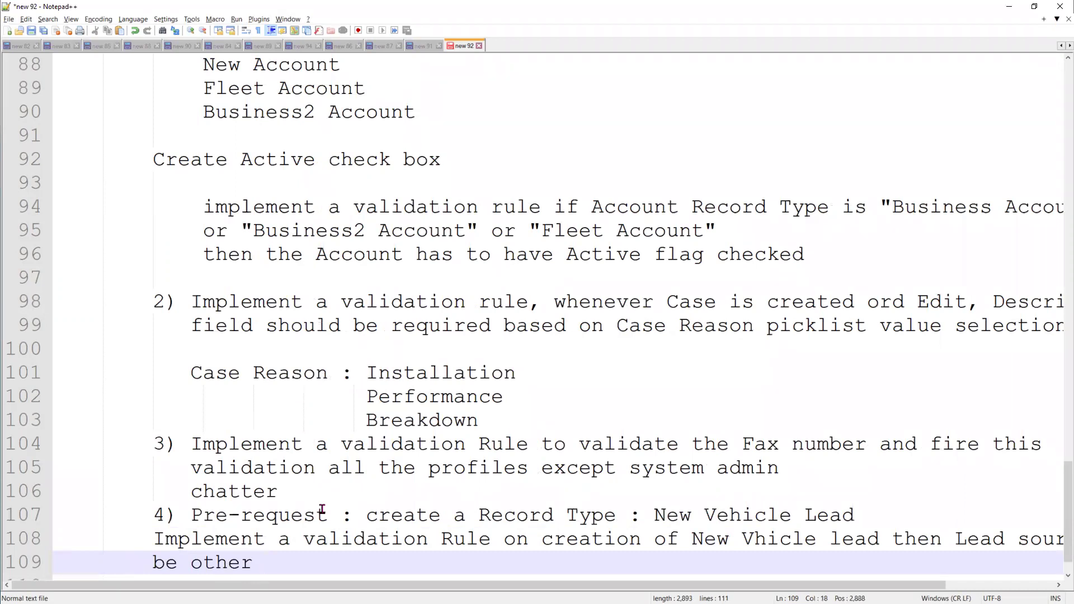
{"action": "left_click", "coordinate": [874, 518]}
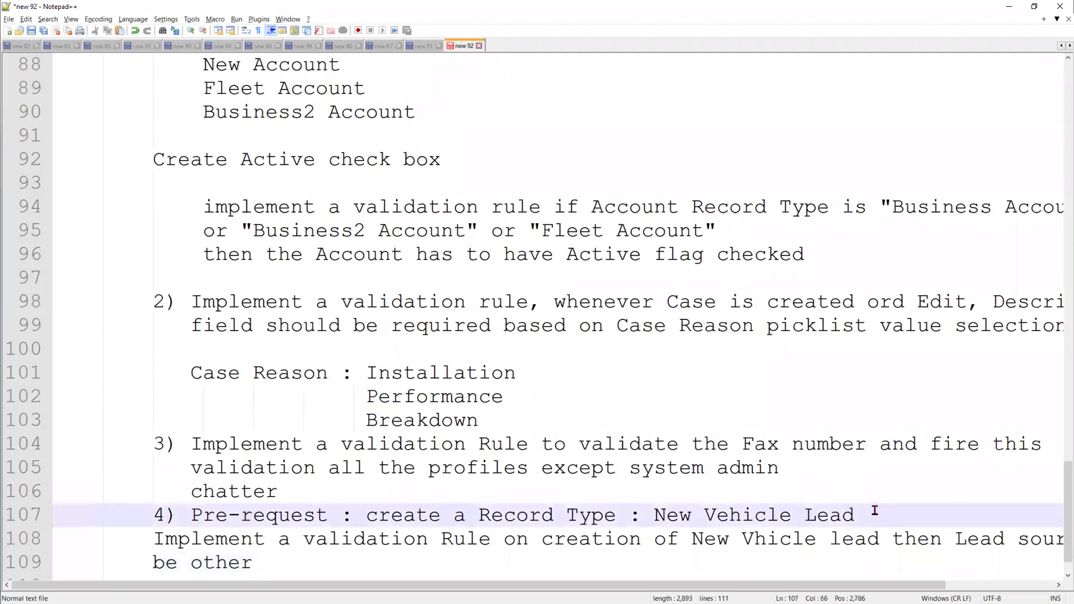
Append '; Old Vehicle Lead' to the record type prerequisite and select both record type names
{"action": "type", "text": ";  Old Vehicle "}
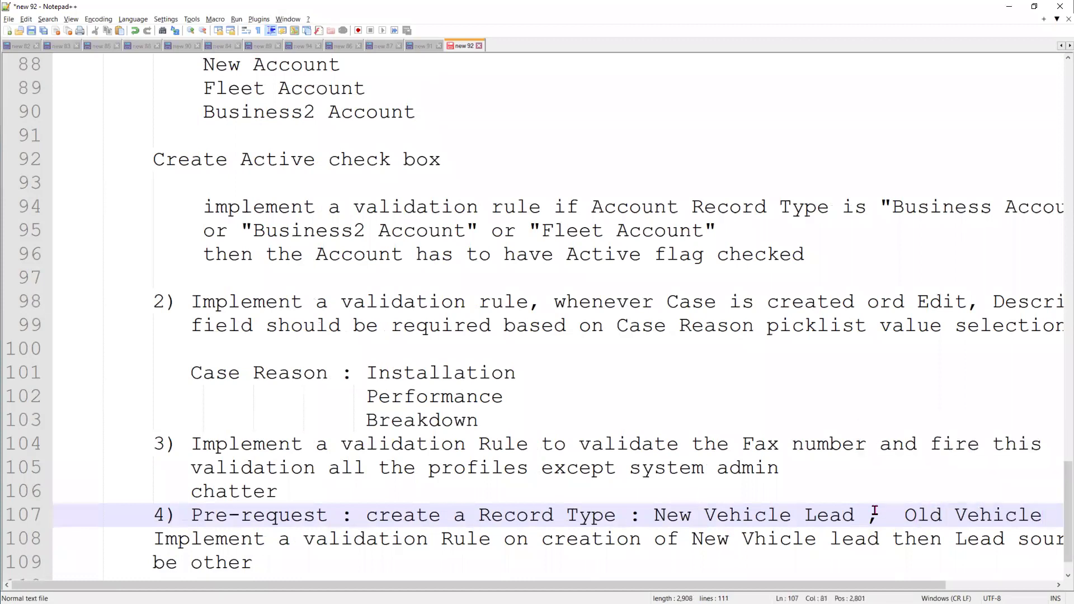
{"action": "type", "text": "Lead"}
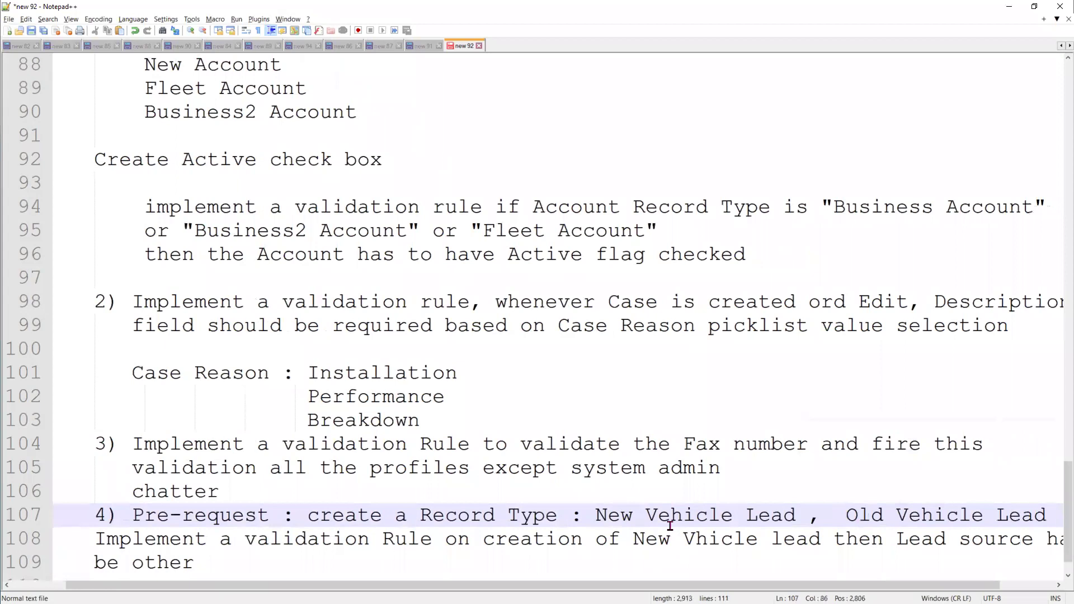
{"action": "left_click_drag", "start_coordinate": [632, 514], "coordinate": [801, 522]}
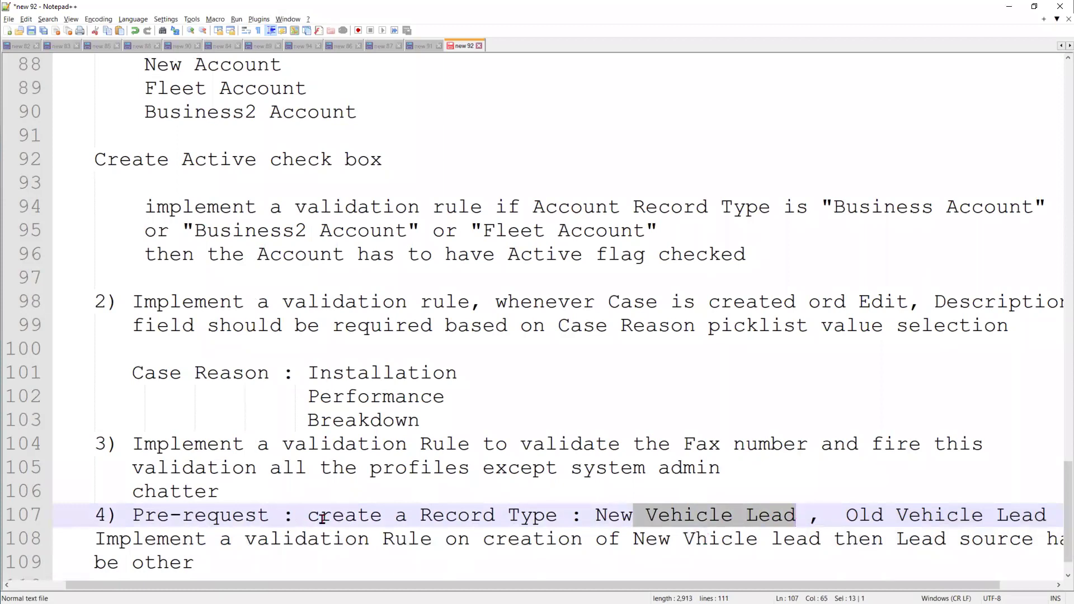
{"action": "left_click_drag", "start_coordinate": [846, 515], "coordinate": [1055, 520]}
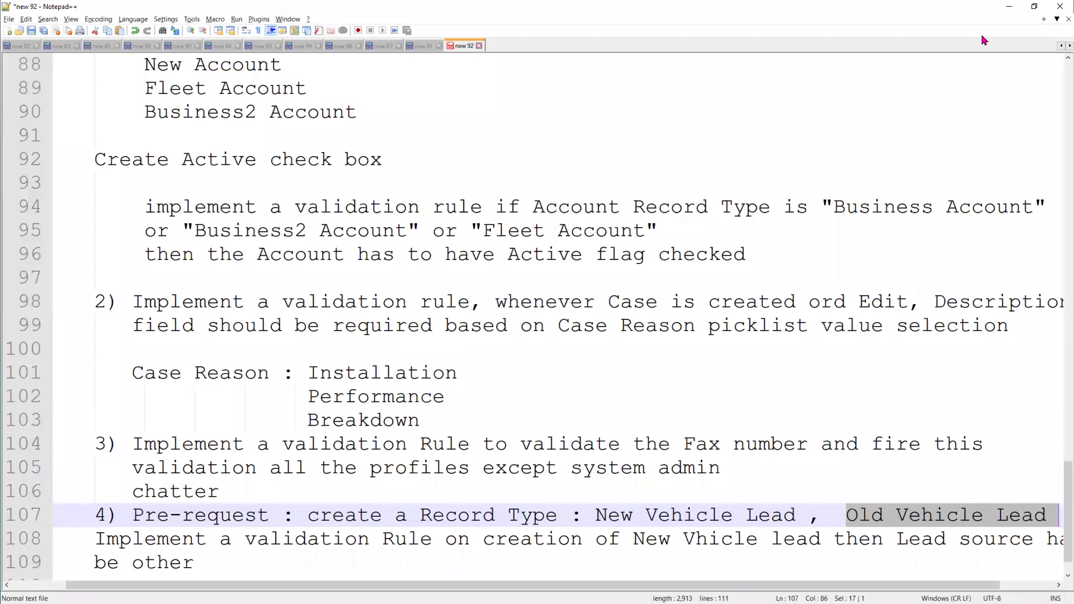
On the Account validation rule, browse the $User insertable fields, close the picker, and return to the notes
{"action": "left_click", "coordinate": [1010, 8]}
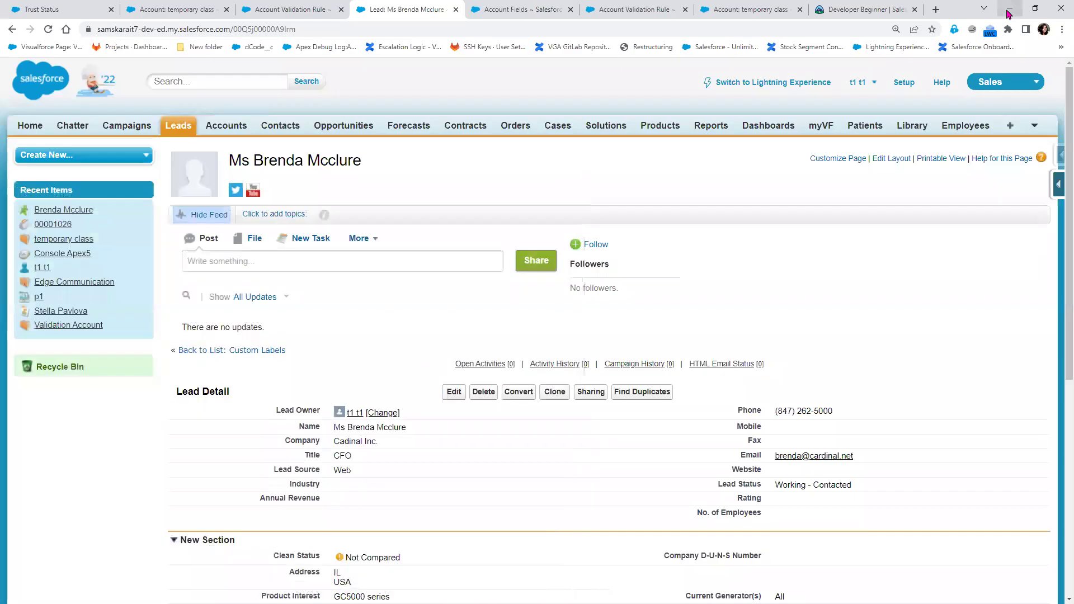
{"action": "left_click", "coordinate": [284, 12]}
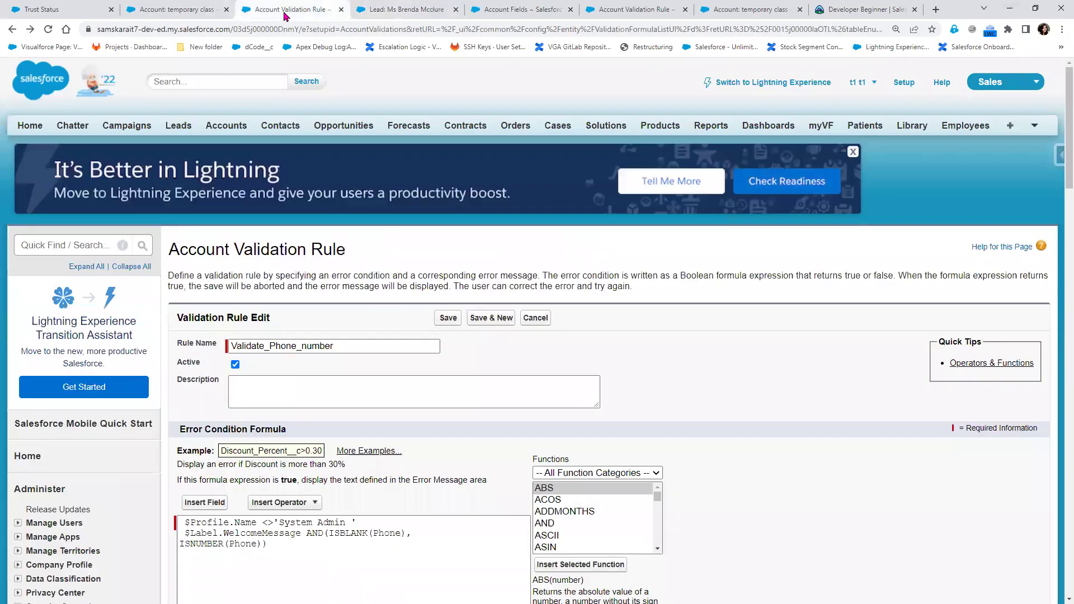
{"action": "left_click", "coordinate": [206, 503]}
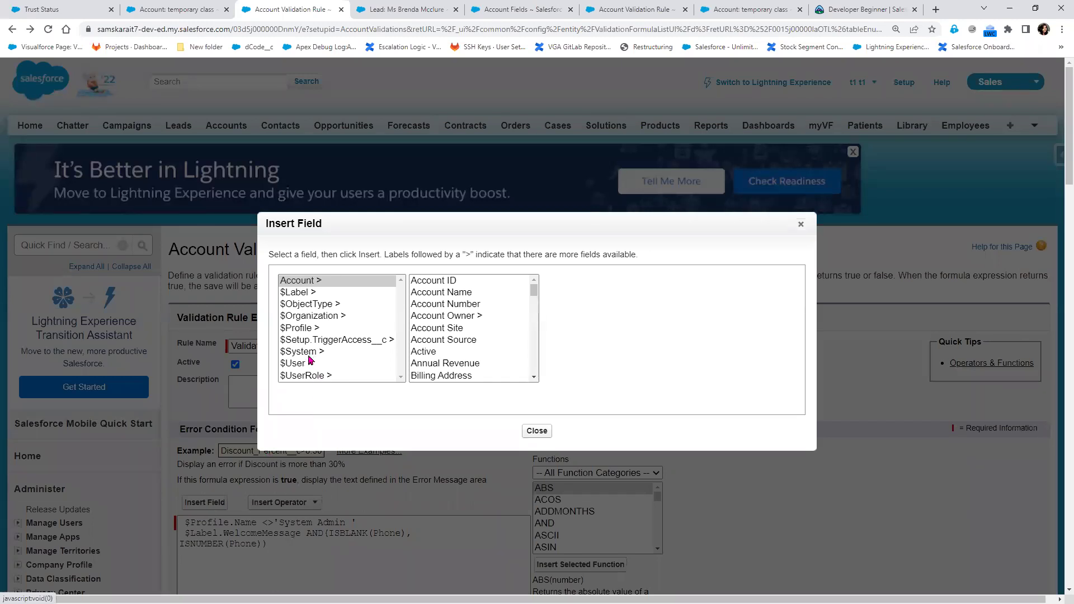
{"action": "left_click", "coordinate": [310, 362]}
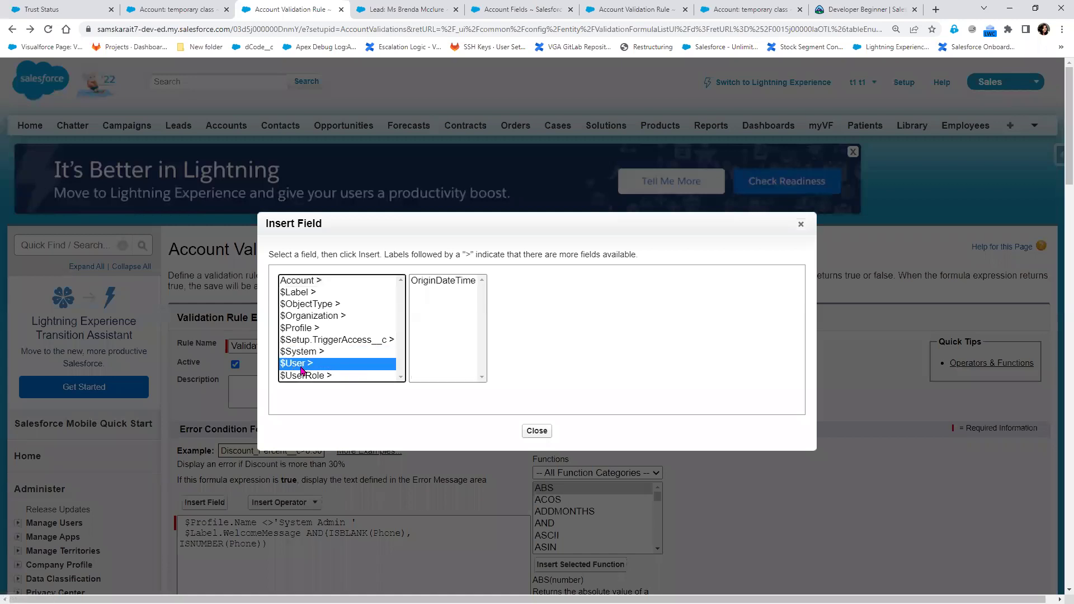
{"action": "scroll", "coordinate": [451, 379], "scroll_direction": "down", "scroll_amount": 3}
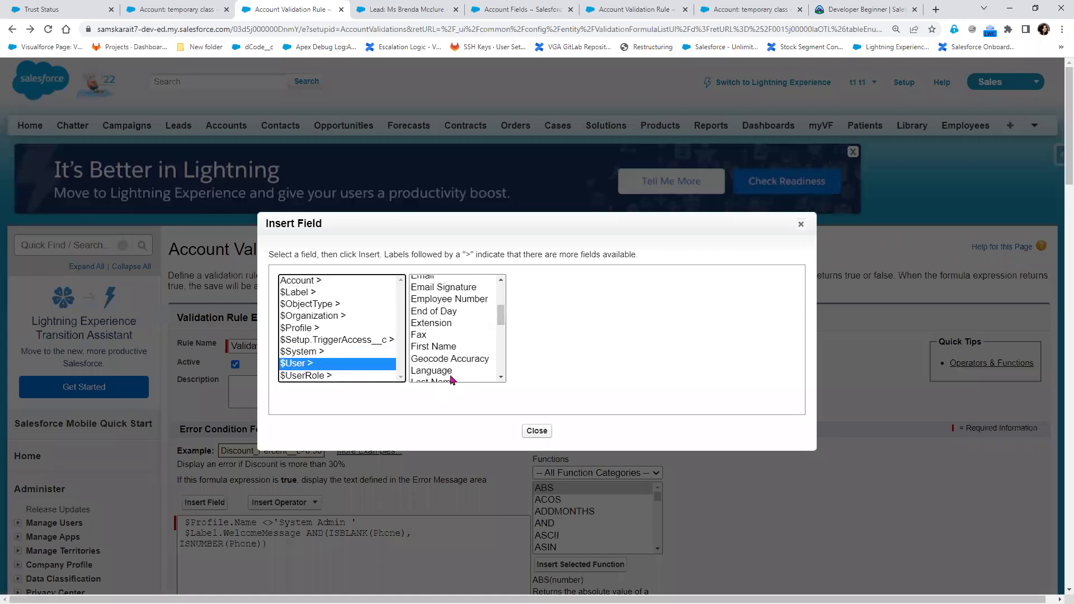
{"action": "scroll", "coordinate": [448, 379], "scroll_direction": "down", "scroll_amount": 5}
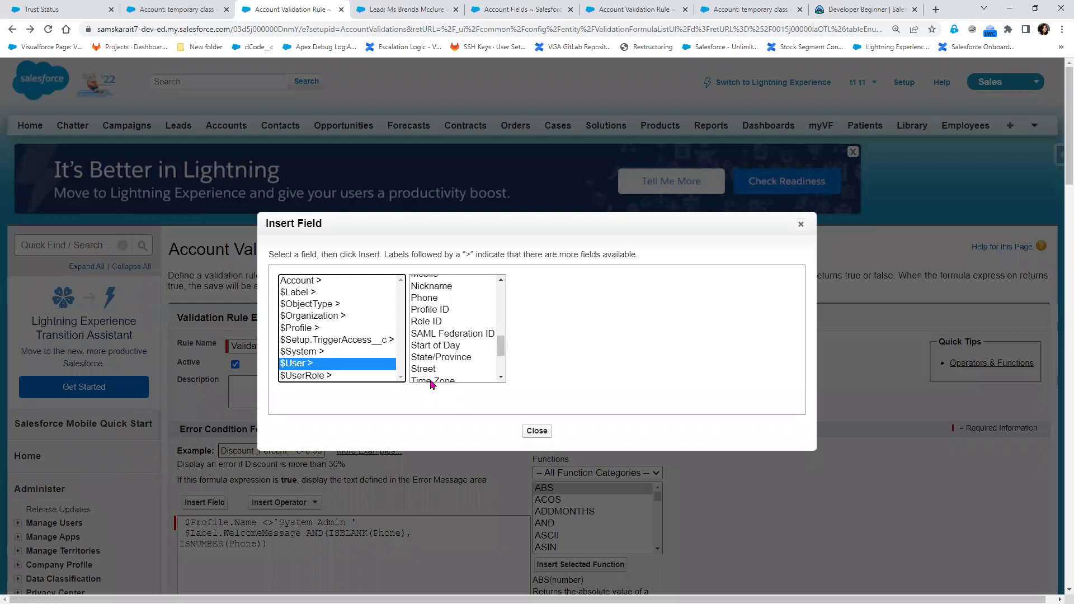
{"action": "left_click", "coordinate": [800, 223]}
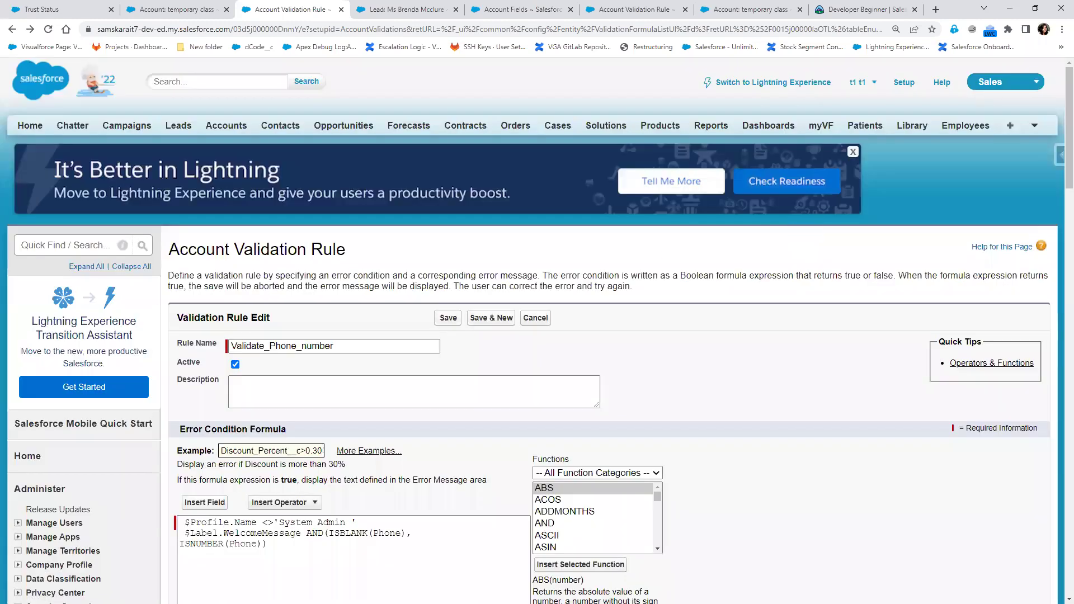
{"action": "key", "text": "alt+Tab"}
Add '5) Pre-request : create a a field on User Record' and 'Ready to create a Record :', then begin the rule line
{"action": "scroll", "coordinate": [487, 520], "scroll_direction": "down", "scroll_amount": 1}
{"action": "left_click", "coordinate": [245, 515]}
{"action": "key", "text": "Return"}
{"action": "key", "text": "Return"}
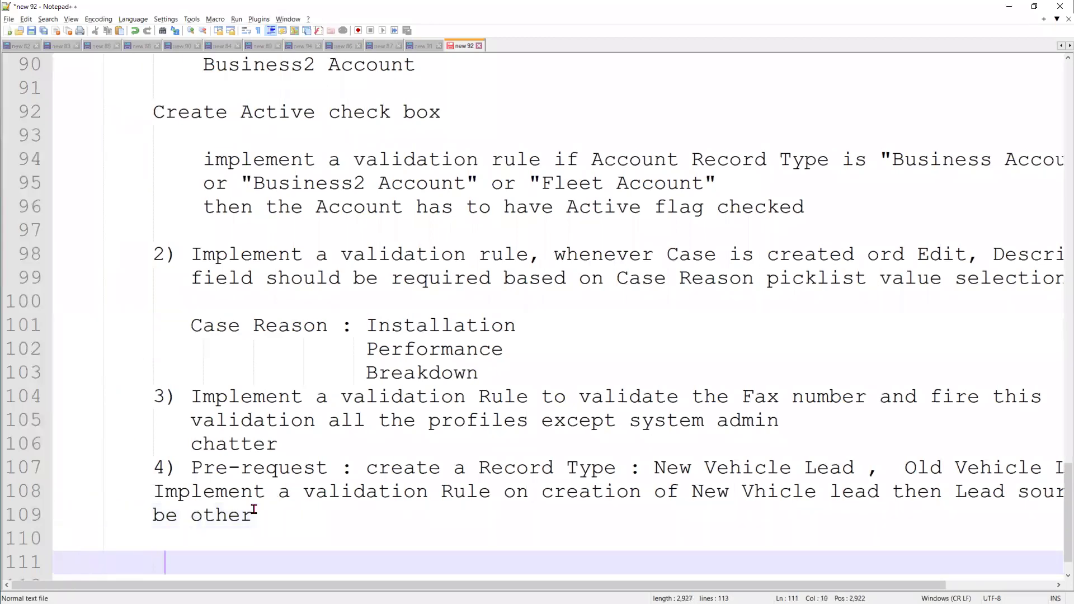
{"action": "type", "text": "5) Pre-request : crea"}
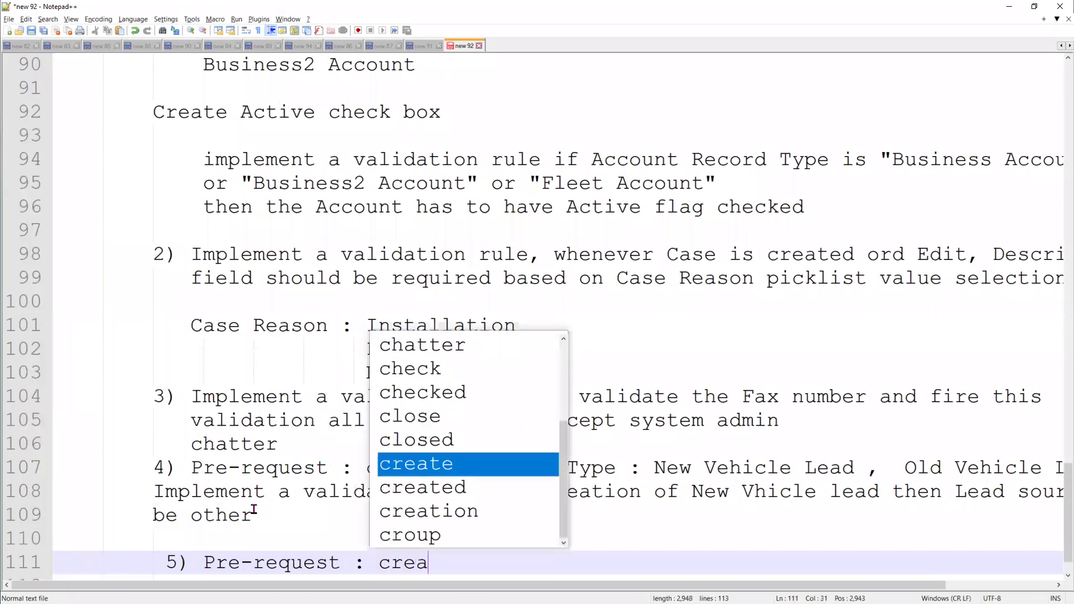
{"action": "type", "text": "te a "}
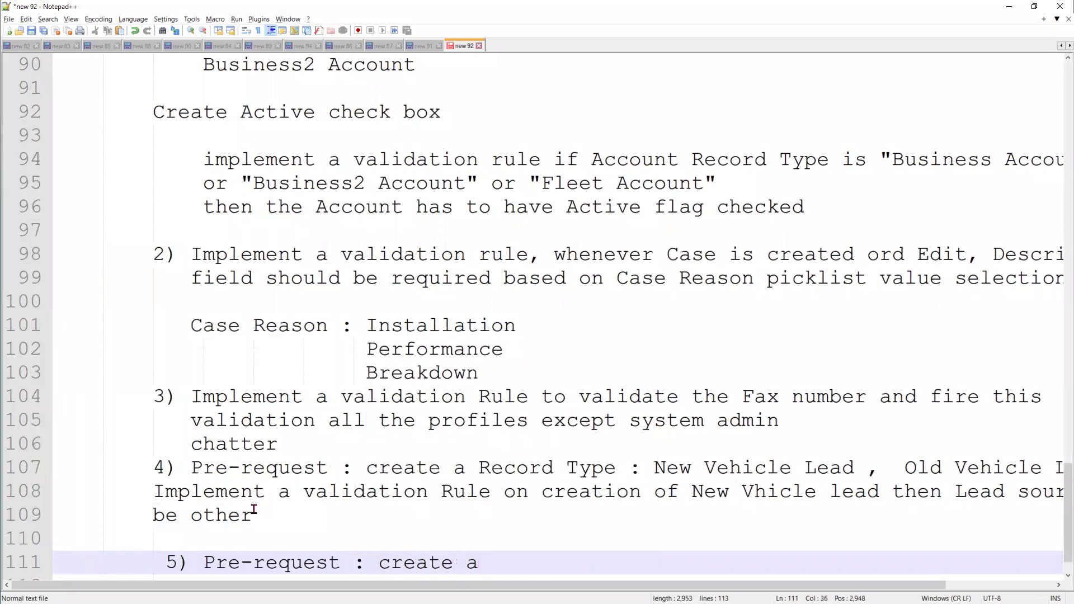
{"action": "type", "text": "a f"}
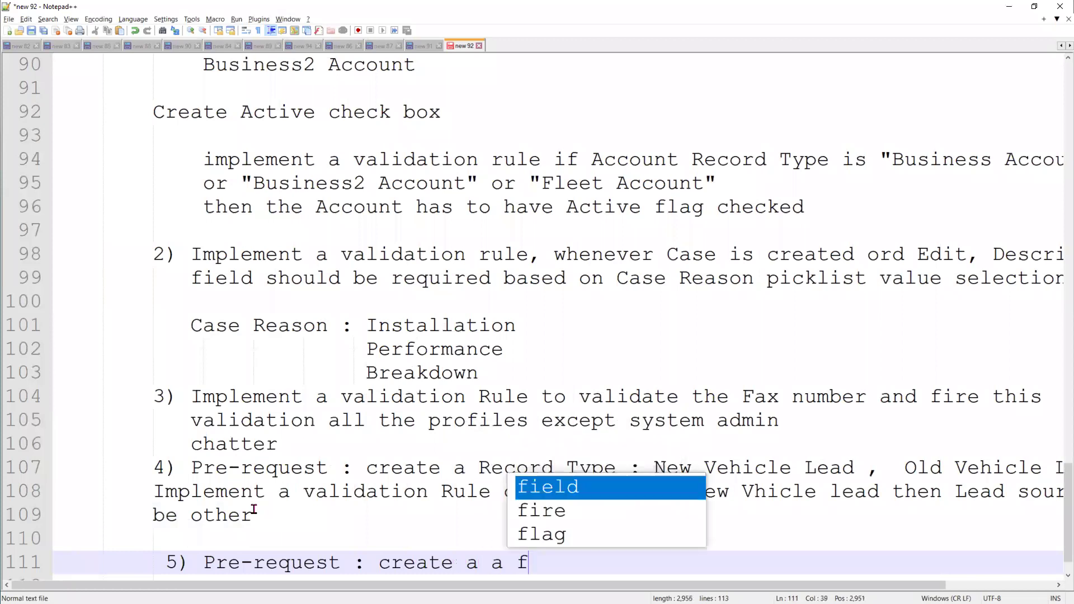
{"action": "type", "text": "ield i"}
{"action": "key", "text": "BackSpace"}
{"action": "type", "text": "on User "}
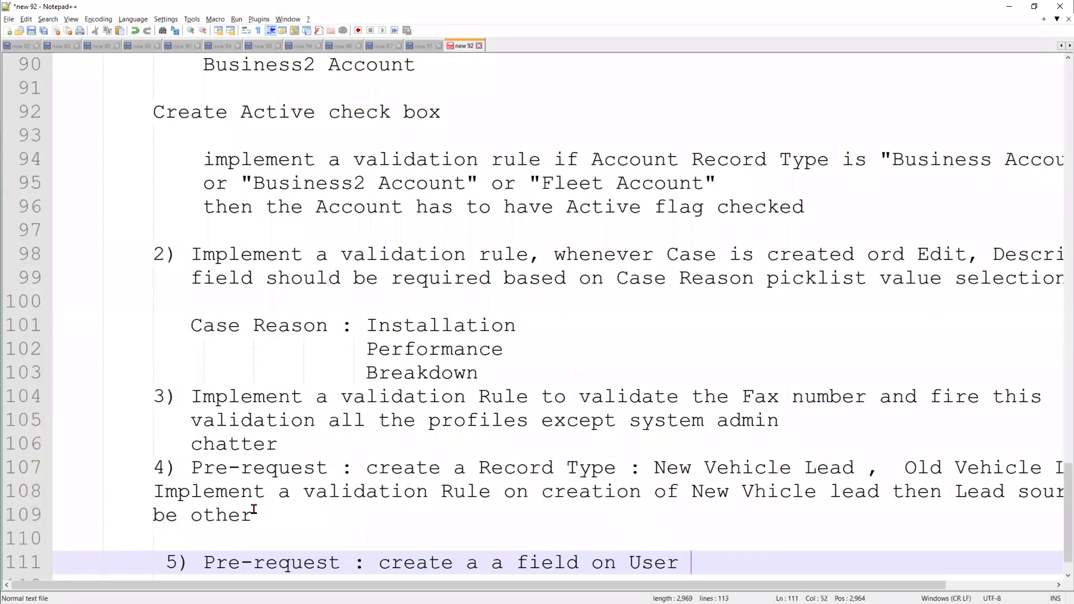
{"action": "type", "text": "Record"}
{"action": "key", "text": "Return"}
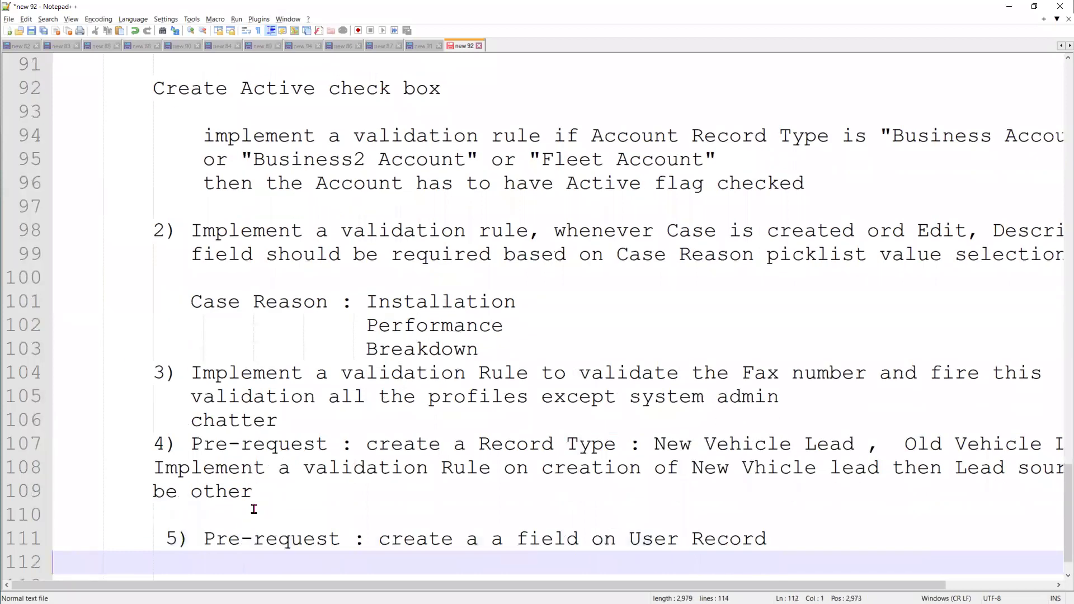
{"action": "type", "text": "Ready to"}
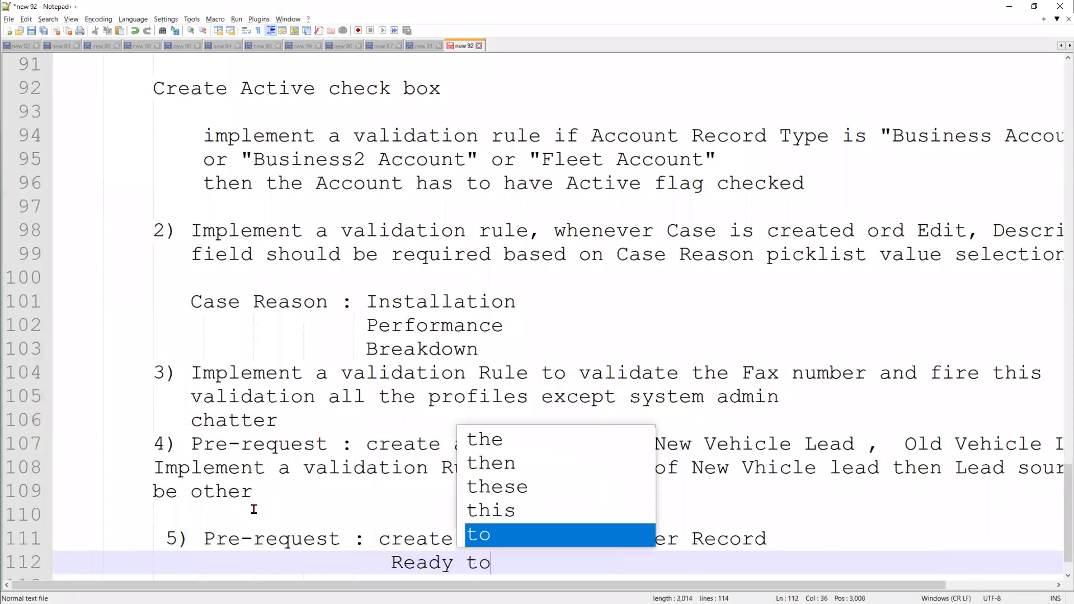
{"action": "type", "text": " create a Record"}
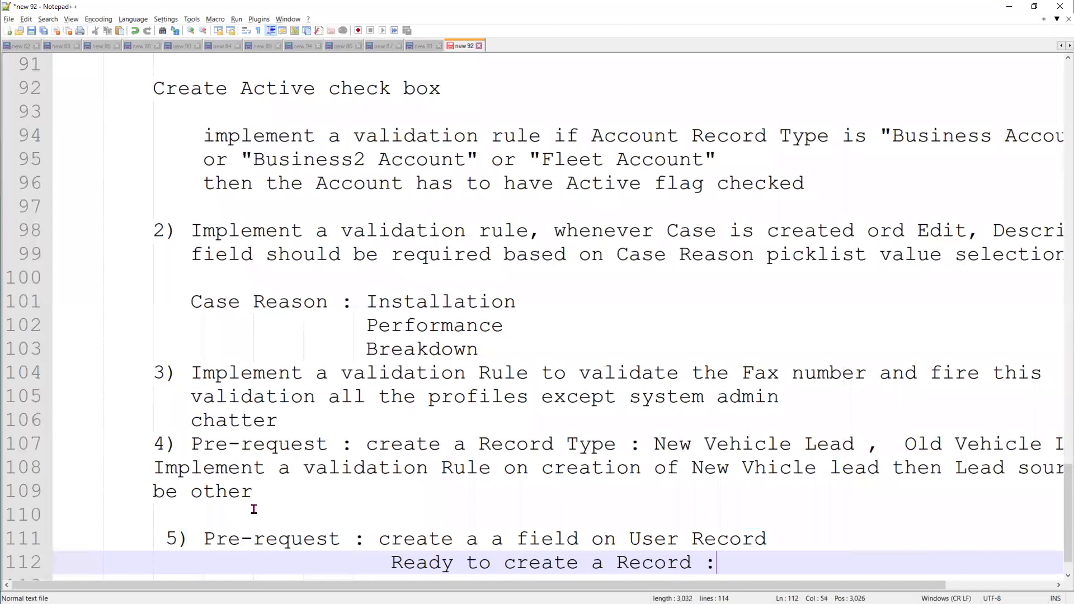
{"action": "type", "text": " :"}
{"action": "key", "text": "Return"}
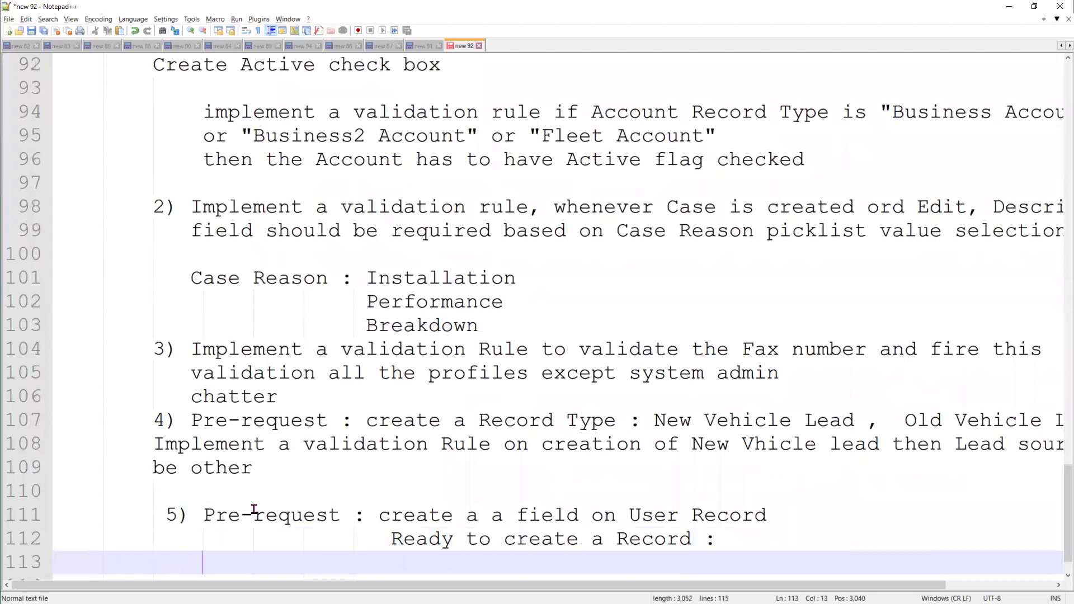
{"action": "type", "text": "Implement a "}
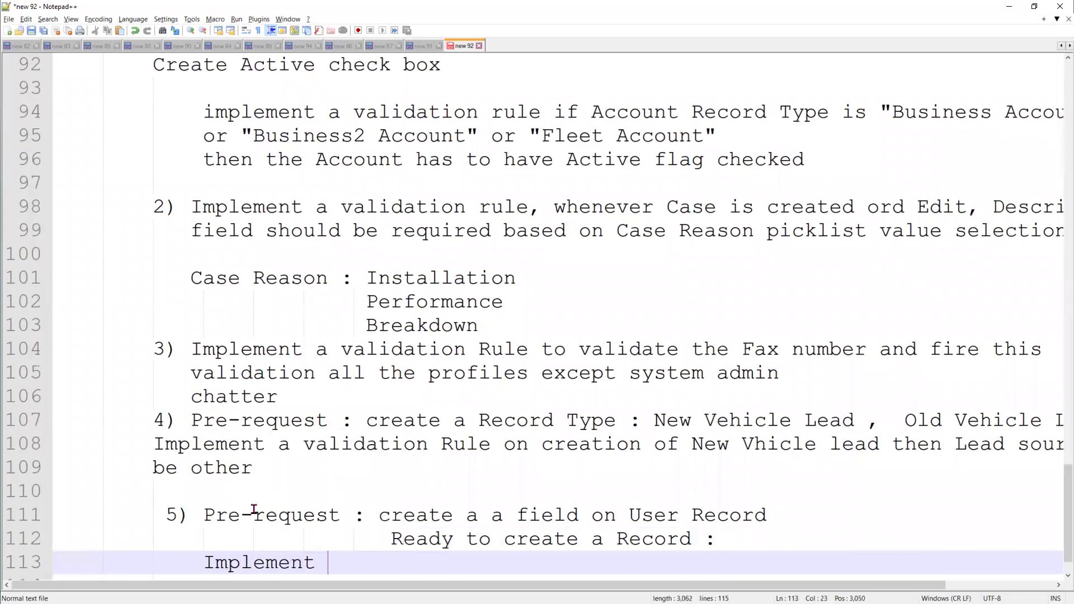
{"action": "type", "text": "valida"}
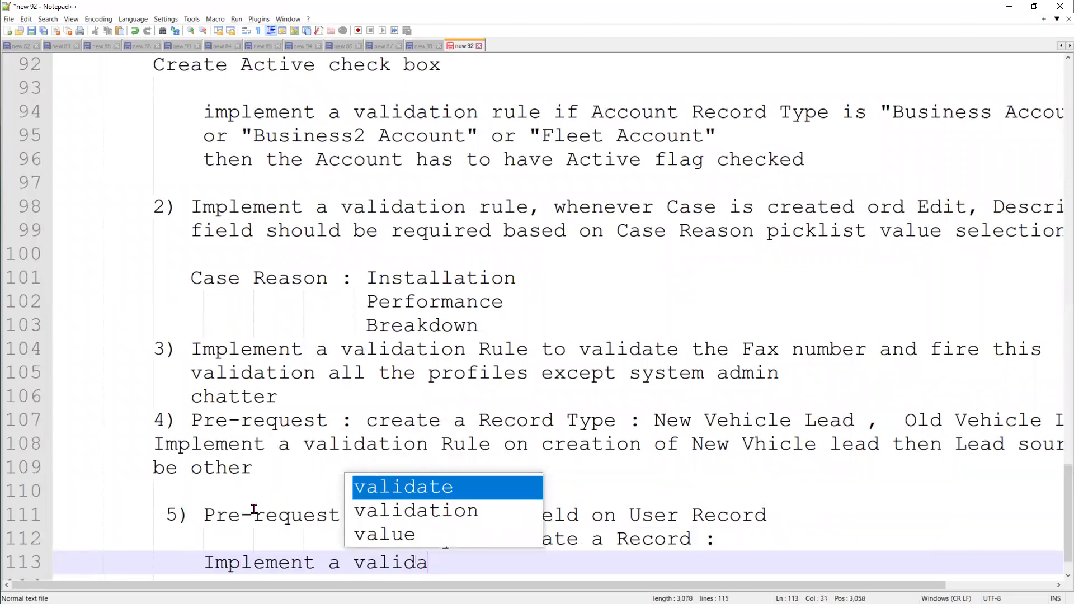
{"action": "type", "text": "tion rule t"}
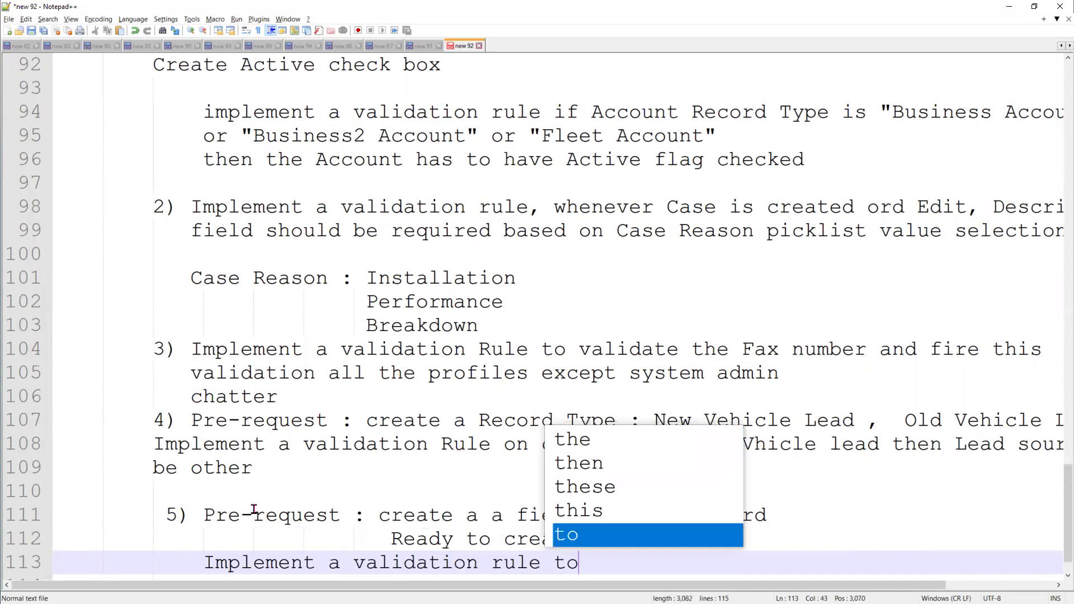
Correct the new line to read 'Implement a validation rule on creation of'
{"action": "key", "text": "BackSpace"}
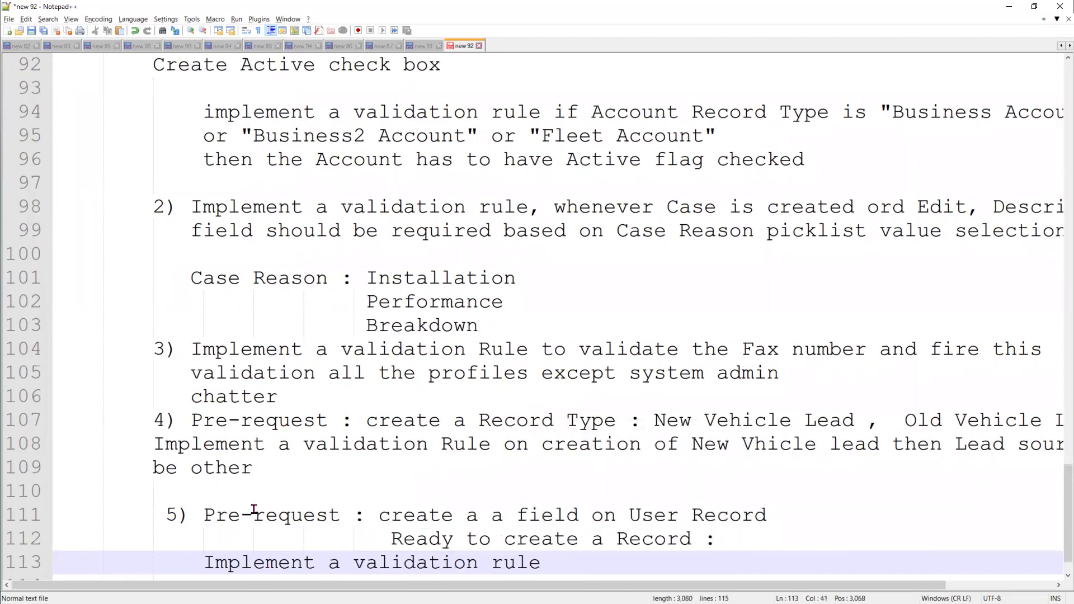
{"action": "type", "text": "on creation o"}
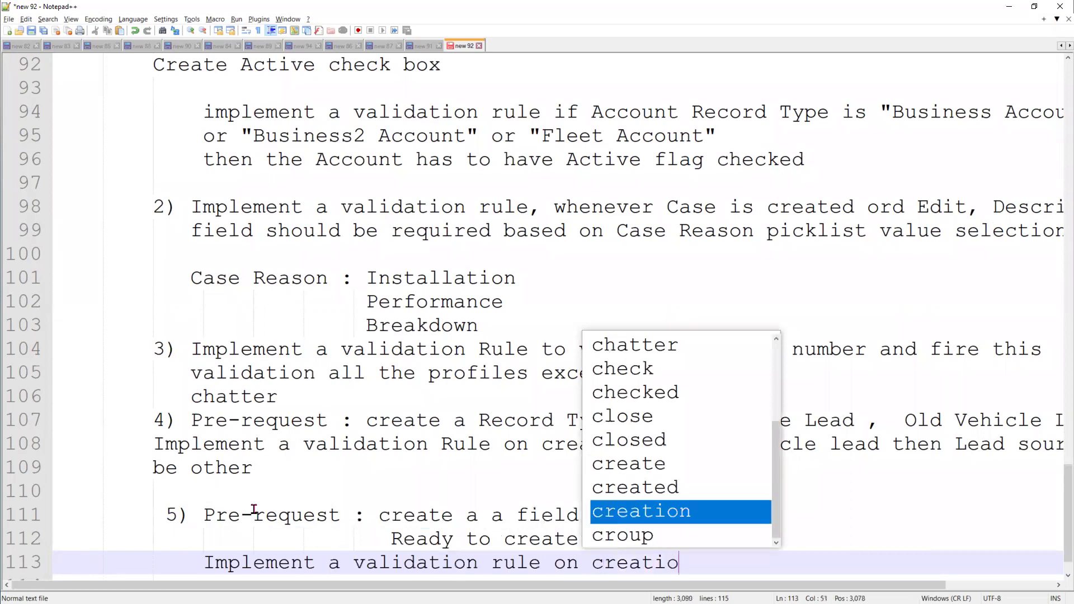
{"action": "type", "text": "f O"}
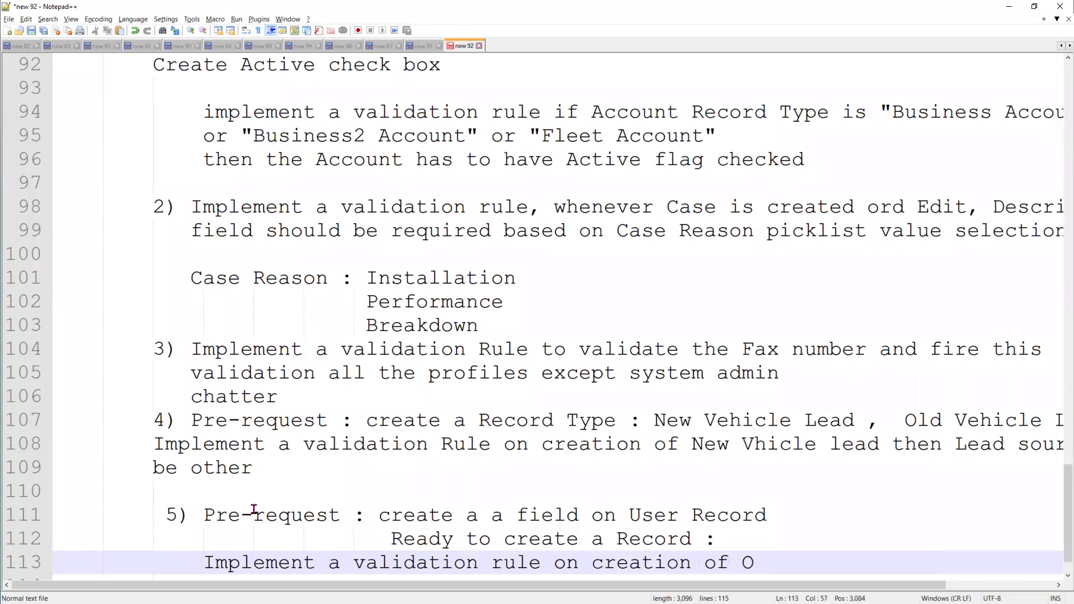
{"action": "key", "text": "BackSpace"}
{"action": "key", "text": "BackSpace"}
Under 'Ready to create a Record :', add 'create new Object : Patent' and 'Fields : First Name'
{"action": "left_click", "coordinate": [786, 519]}
{"action": "left_click", "coordinate": [759, 539]}
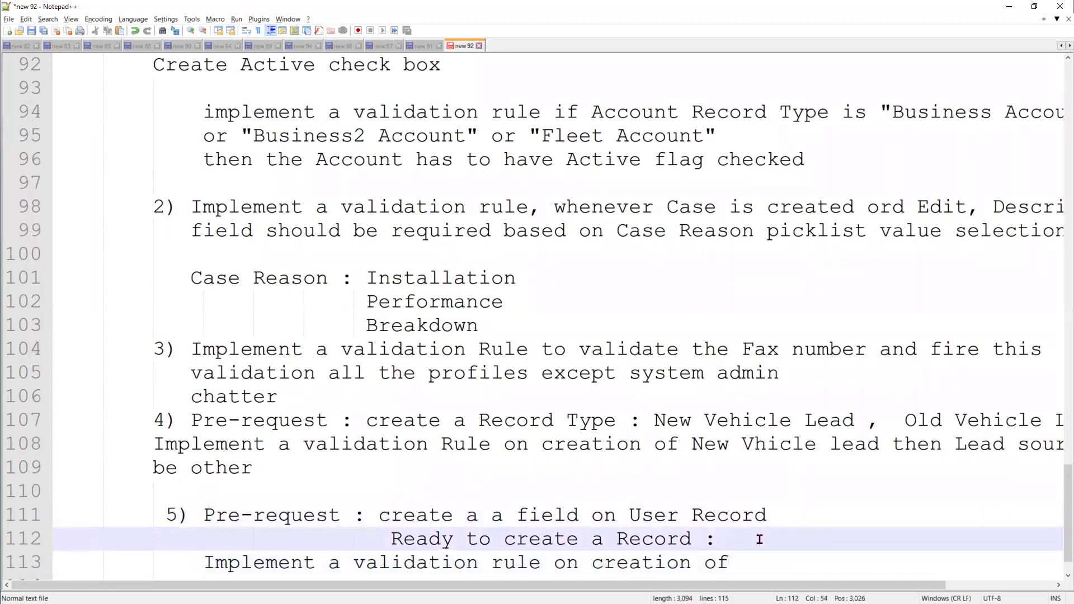
{"action": "key", "text": "Return"}
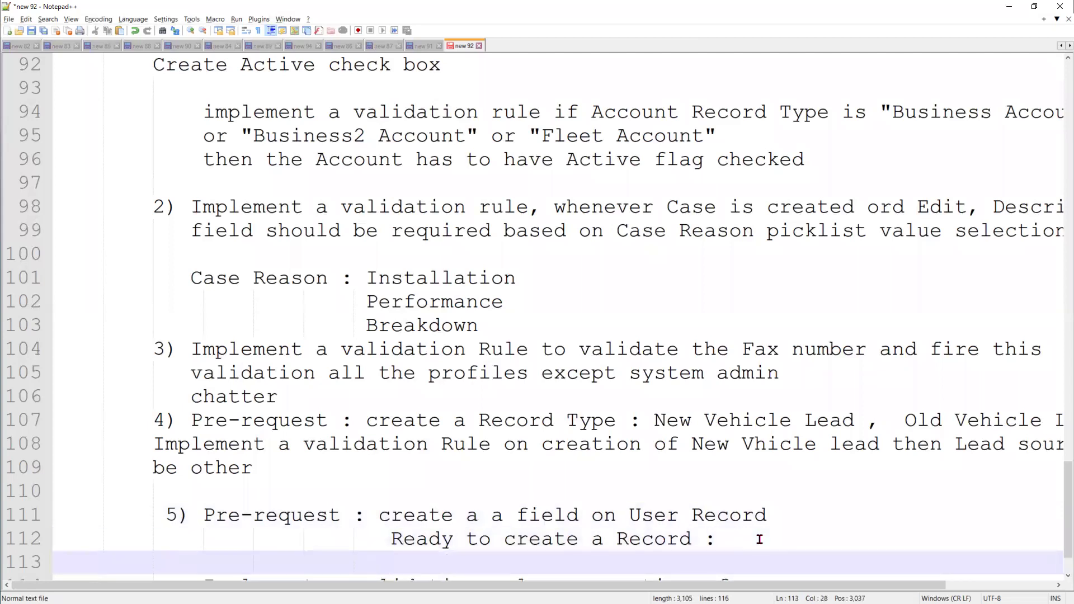
{"action": "scroll", "coordinate": [772, 505], "scroll_direction": "down", "scroll_amount": 1}
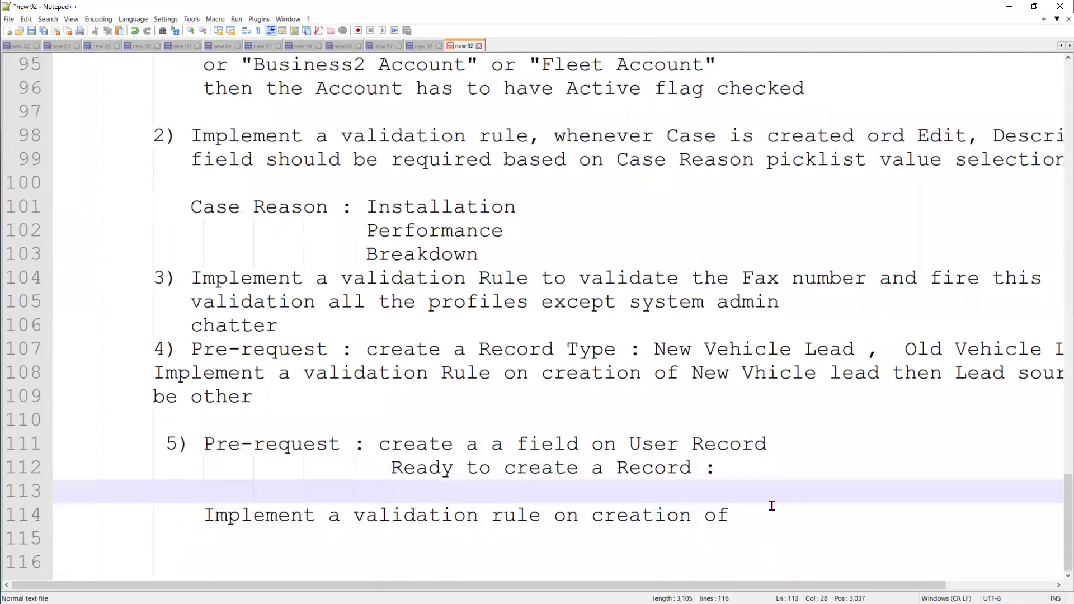
{"action": "key", "text": "Return"}
{"action": "type", "text": "crea"}
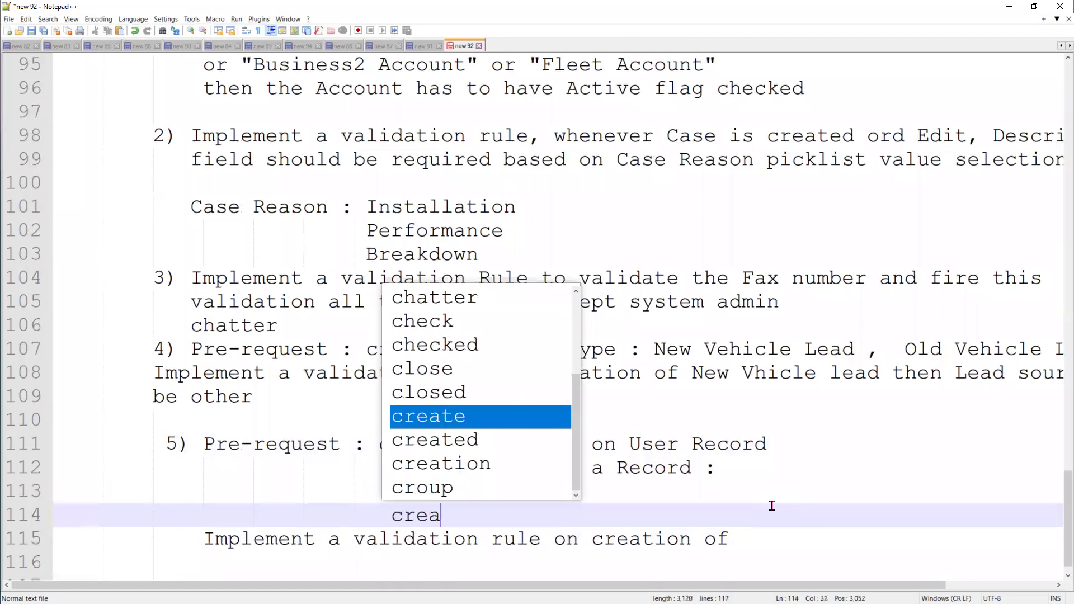
{"action": "type", "text": "te new O"}
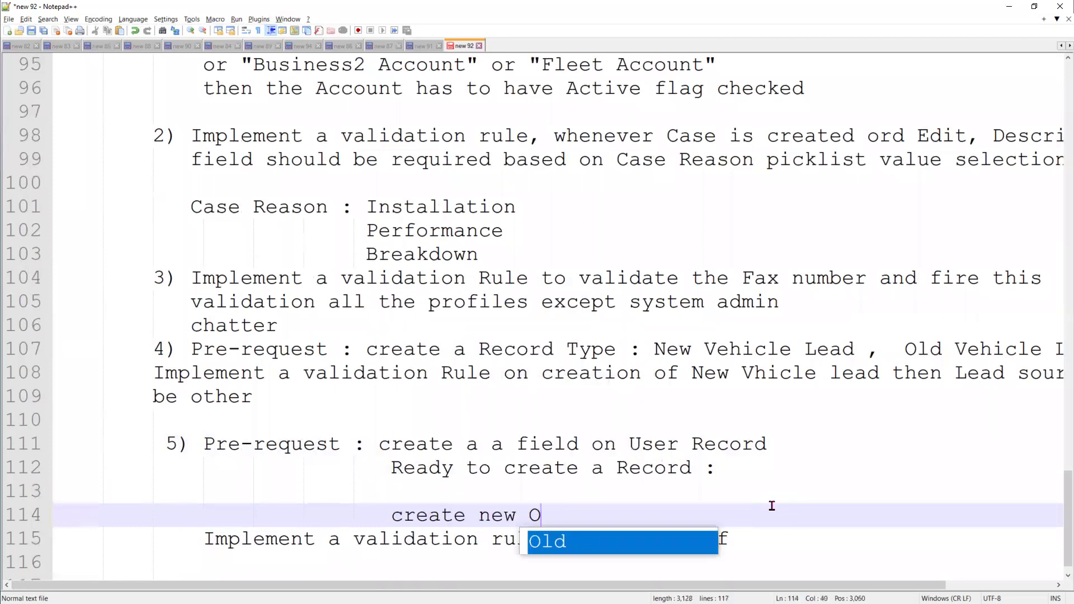
{"action": "type", "text": "bject :"}
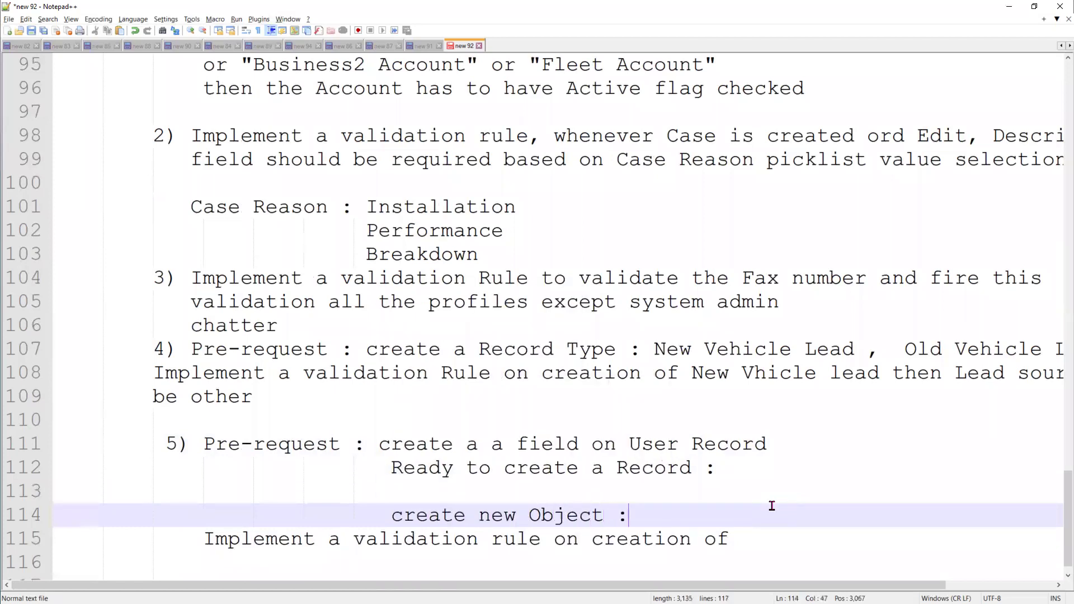
{"action": "type", "text": " Patent"}
{"action": "key", "text": "Return"}
{"action": "type", "text": "Fie"}
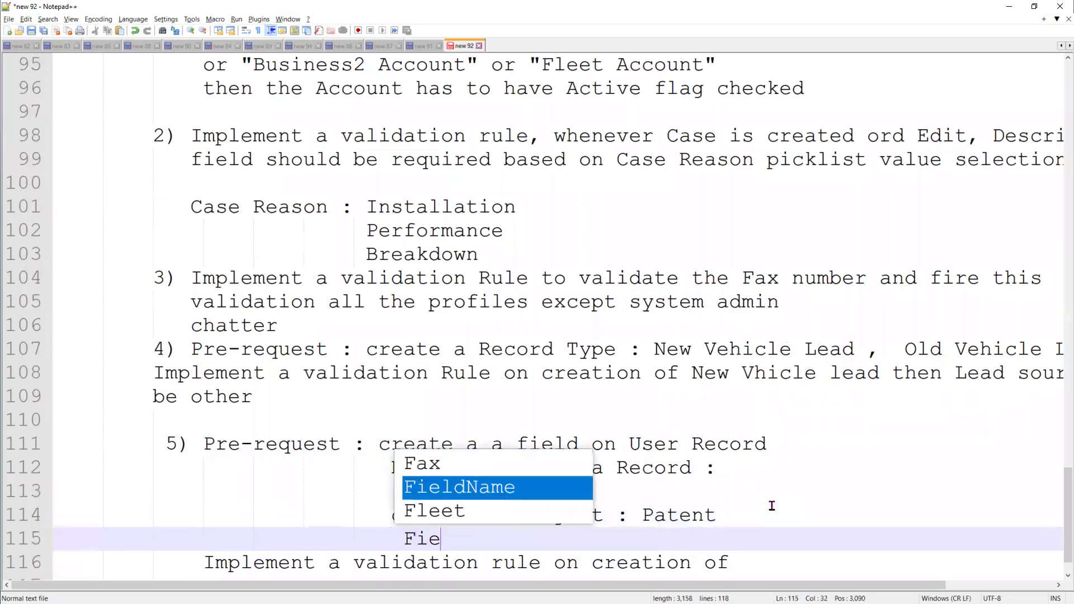
{"action": "type", "text": "lds :"}
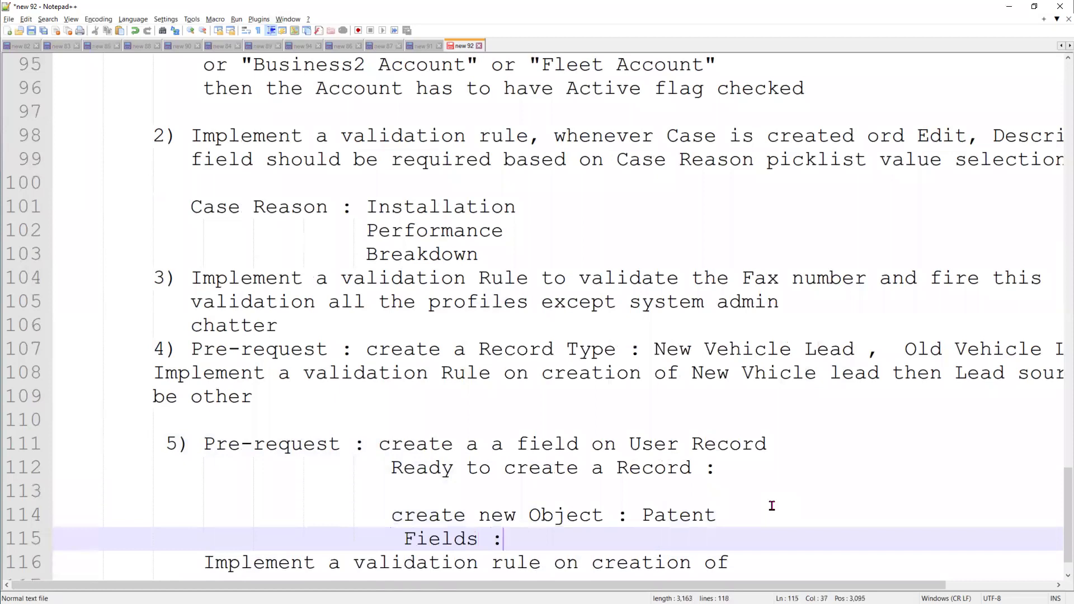
{"action": "type", "text": " First Name"}
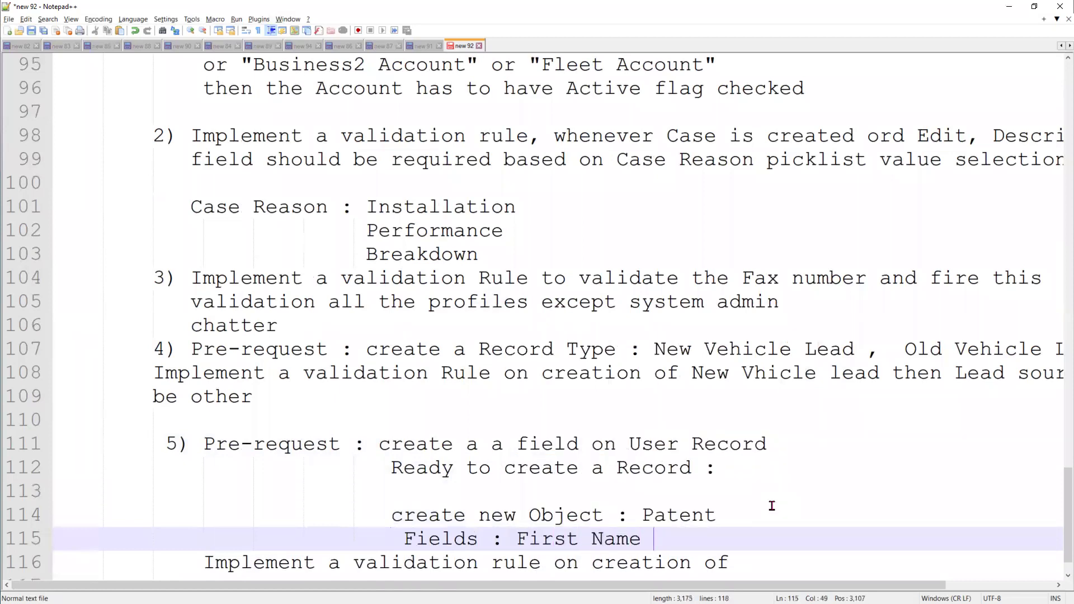
List Last Name, Email and Phone under First Name, removing the stray backslash after Last Name
{"action": "key", "text": "Return"}
{"action": "key", "text": "Tab"}
{"action": "key", "text": "Tab"}
{"action": "key", "text": "Tab"}
{"action": "type", "text": "Last Name  "}
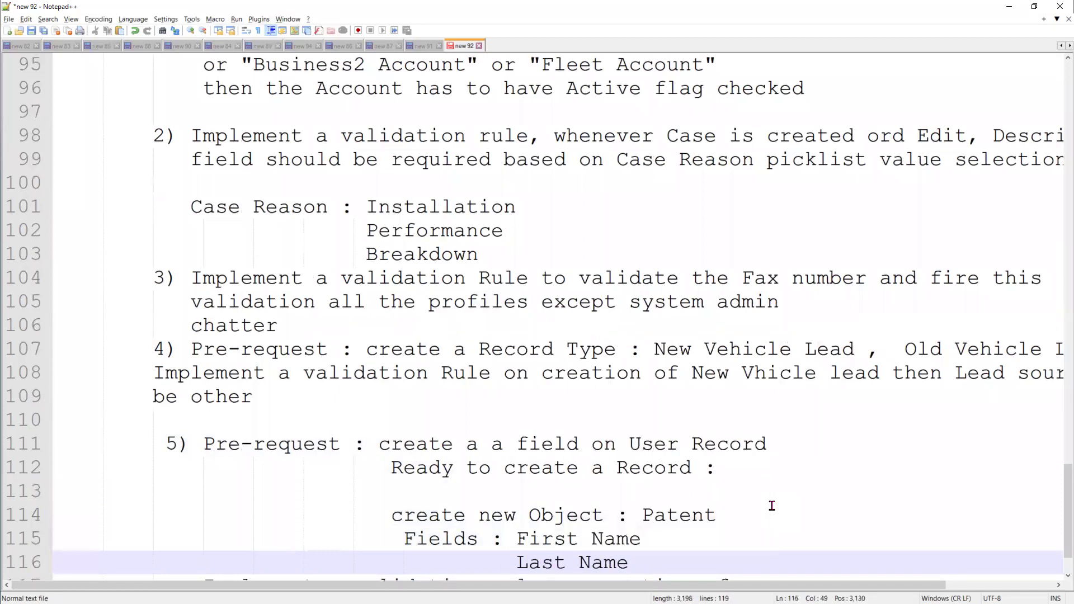
{"action": "type", "text": "\\"}
{"action": "key", "text": "Return"}
{"action": "key", "text": "BackSpace"}
{"action": "key", "text": "BackSpace"}
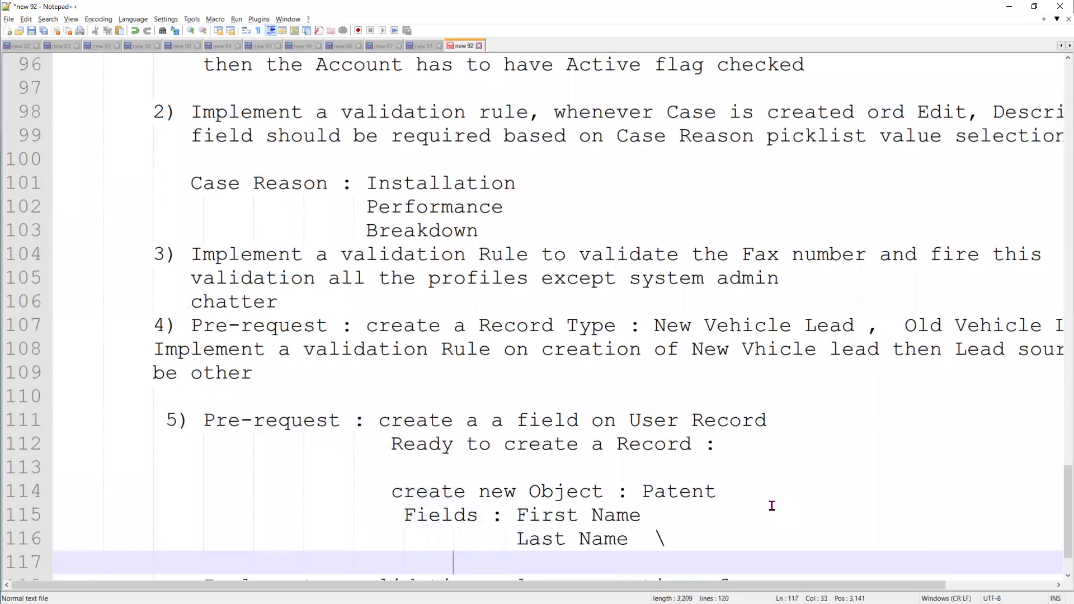
{"action": "left_click", "coordinate": [714, 536]}
{"action": "key", "text": "BackSpace"}
{"action": "key", "text": "BackSpace"}
{"action": "key", "text": "BackSpace"}
{"action": "left_click", "coordinate": [537, 562]}
{"action": "type", "text": "Email"}
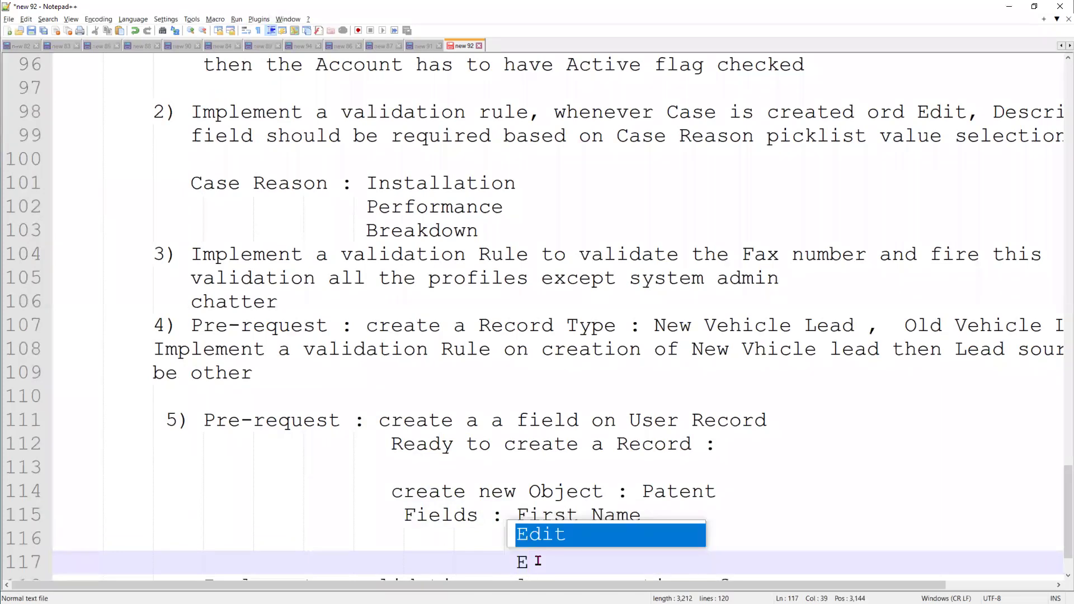
{"action": "key", "text": "Return"}
{"action": "type", "text": "Phone"}
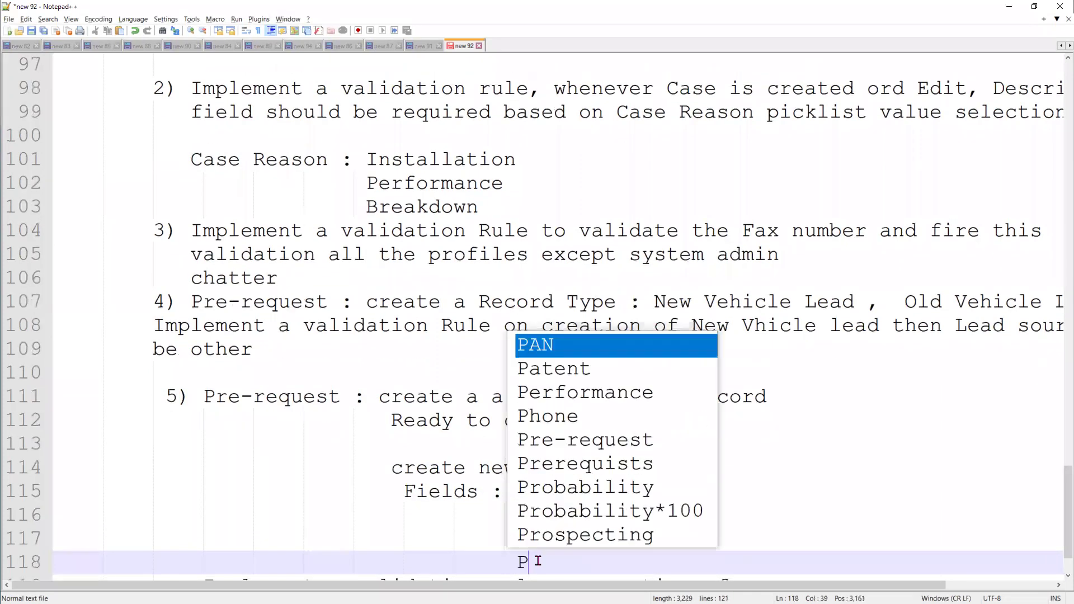
{"action": "left_click", "coordinate": [856, 509]}
{"action": "scroll", "coordinate": [840, 509], "scroll_direction": "down", "scroll_amount": 1}
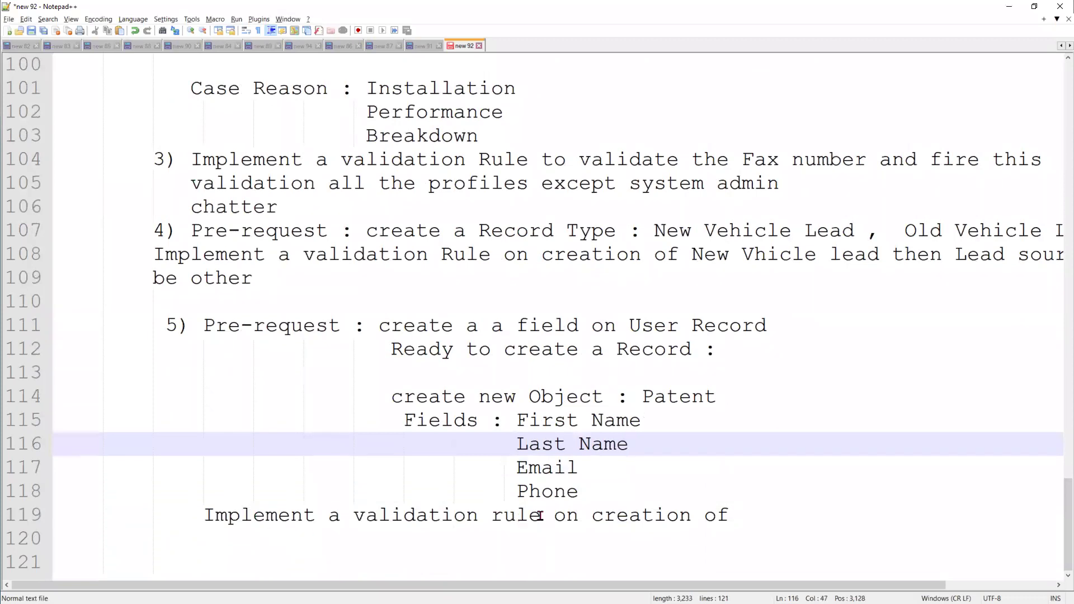
Start the rule as 'When user has "Ready to create a Record', pasting the name from line 112
{"action": "left_click", "coordinate": [746, 510]}
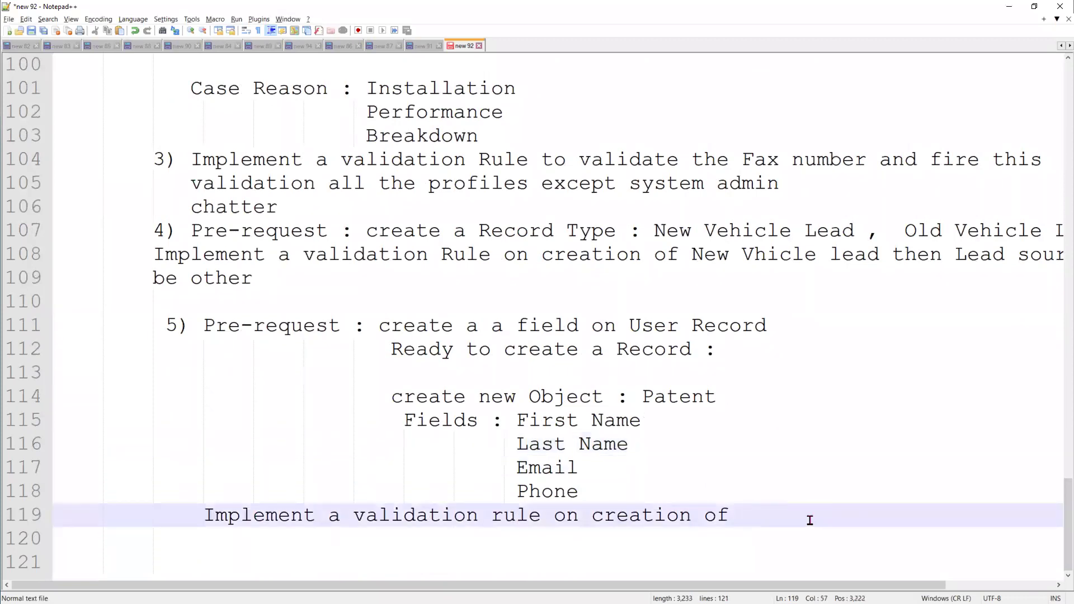
{"action": "type", "text": "Patient reco"}
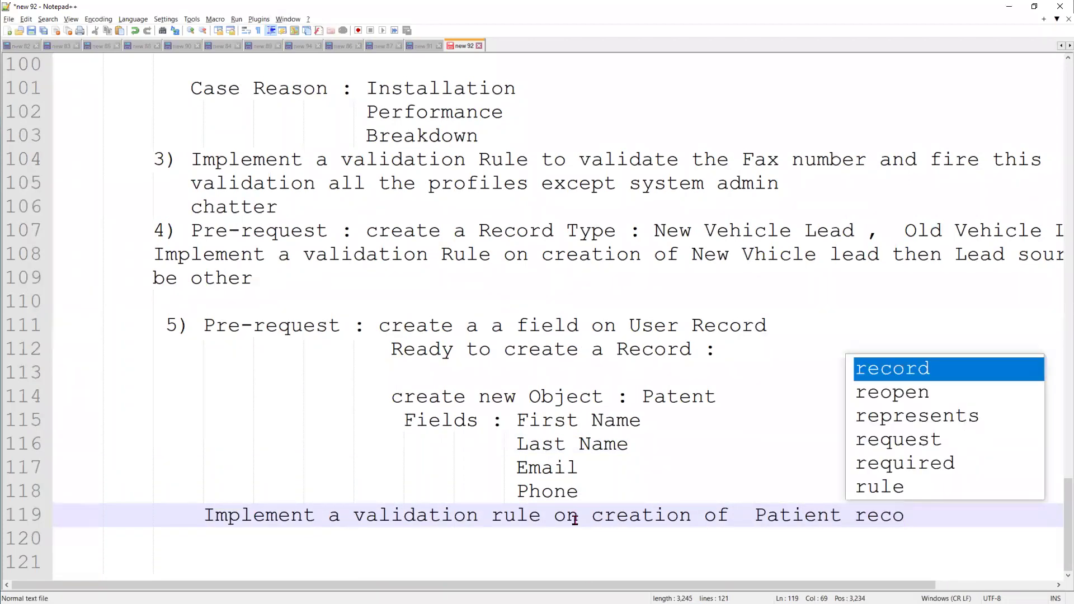
{"action": "left_click", "coordinate": [555, 518]}
{"action": "type", "text": "When user "}
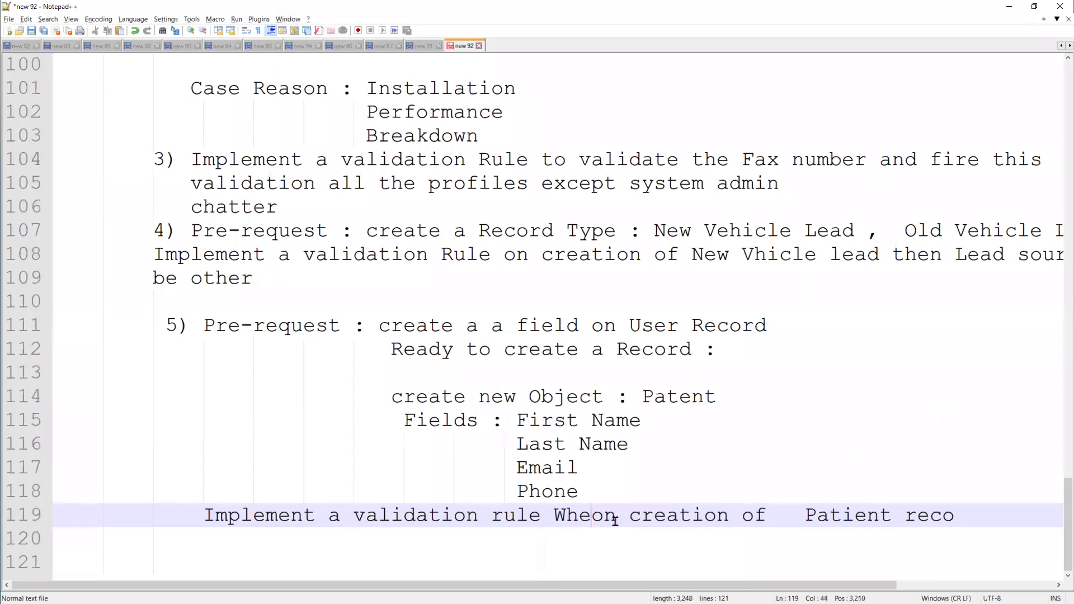
{"action": "type", "text": "has"}
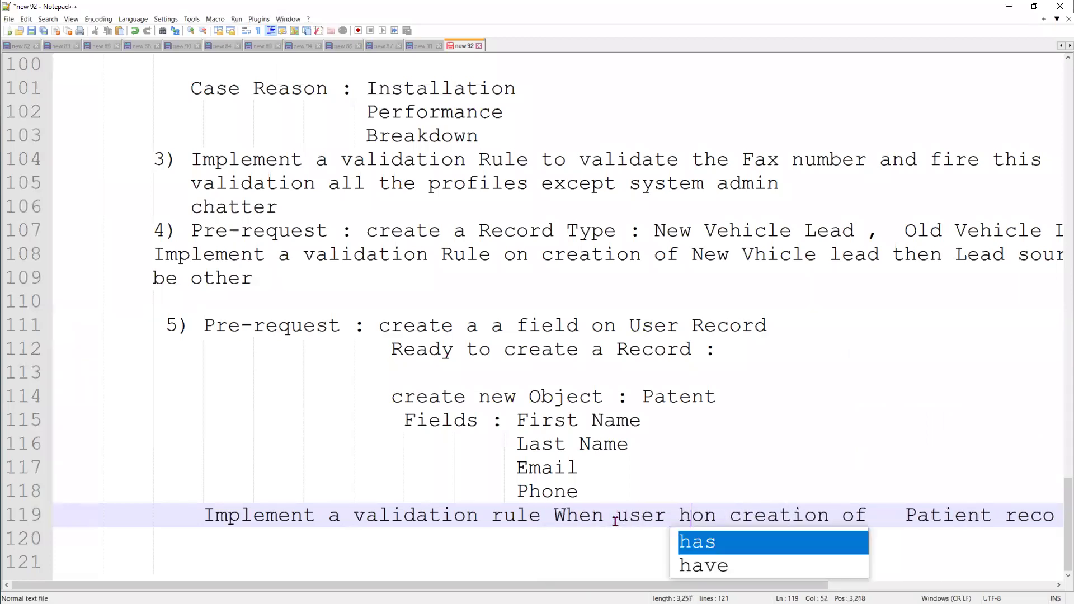
{"action": "key", "text": "Return"}
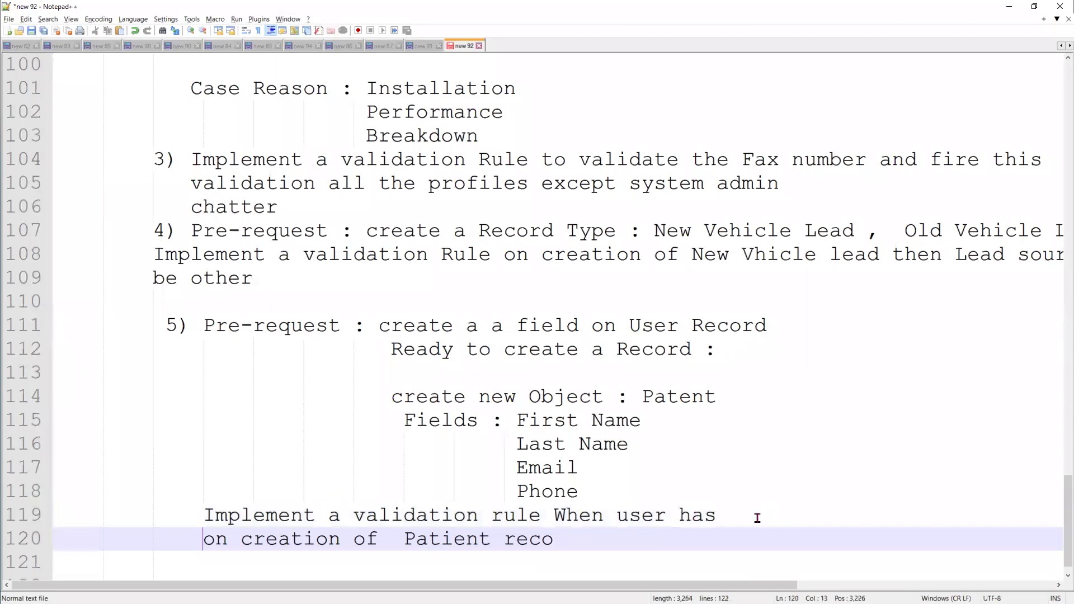
{"action": "left_click", "coordinate": [757, 515]}
{"action": "left_click_drag", "start_coordinate": [392, 349], "coordinate": [692, 347]}
{"action": "key", "text": "ctrl+c"}
{"action": "left_click", "coordinate": [734, 514]}
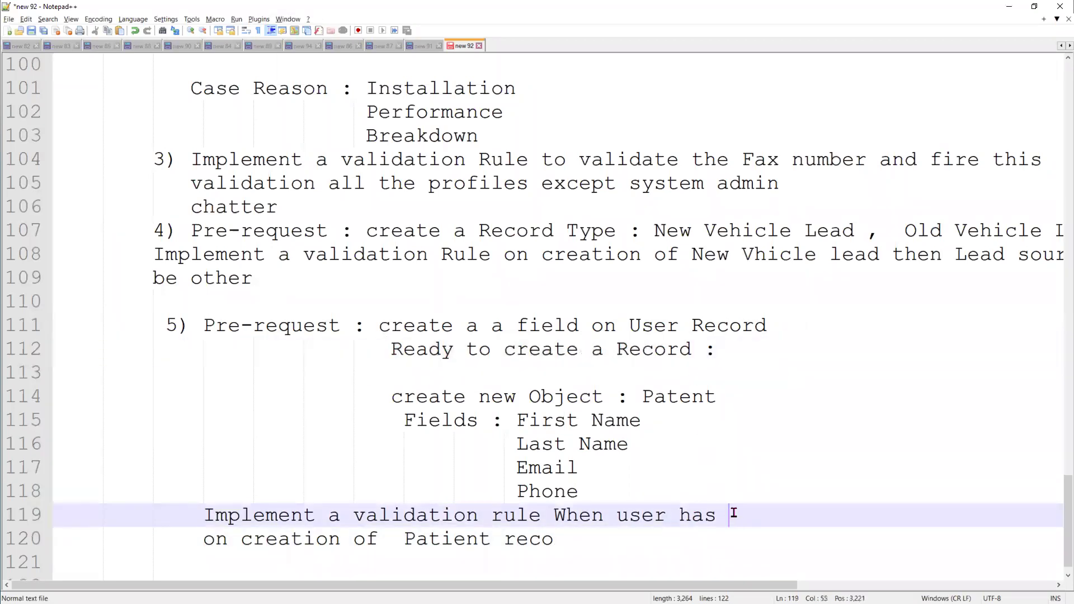
{"action": "type", "text": "\""}
{"action": "key", "text": "ctrl+v"}
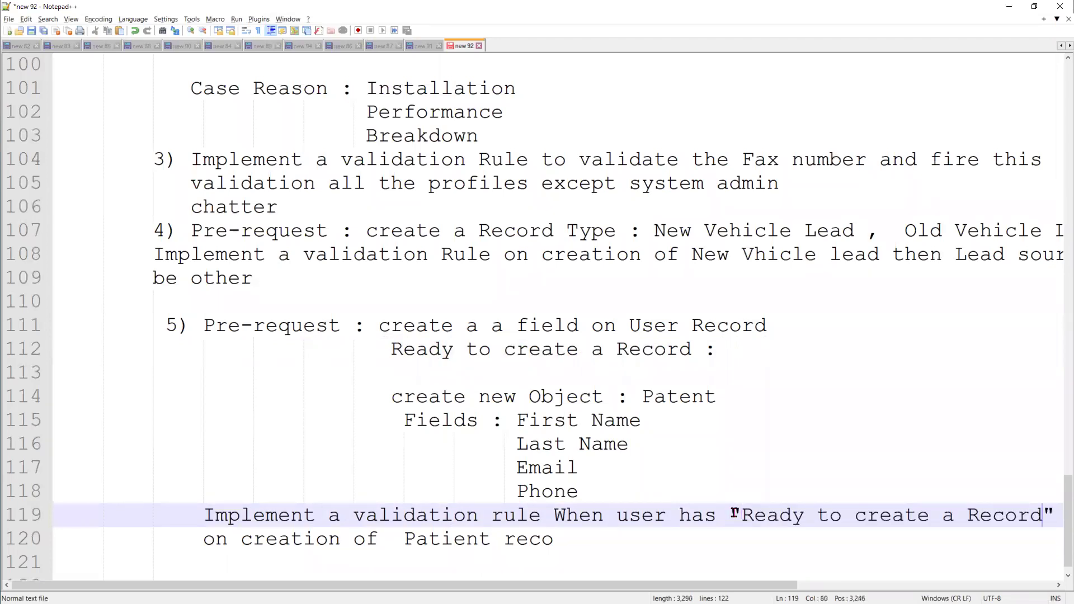
Finish it as 'true then create new Patient record' and label line 112 '(checkbox)'
{"action": "left_click", "coordinate": [204, 542]}
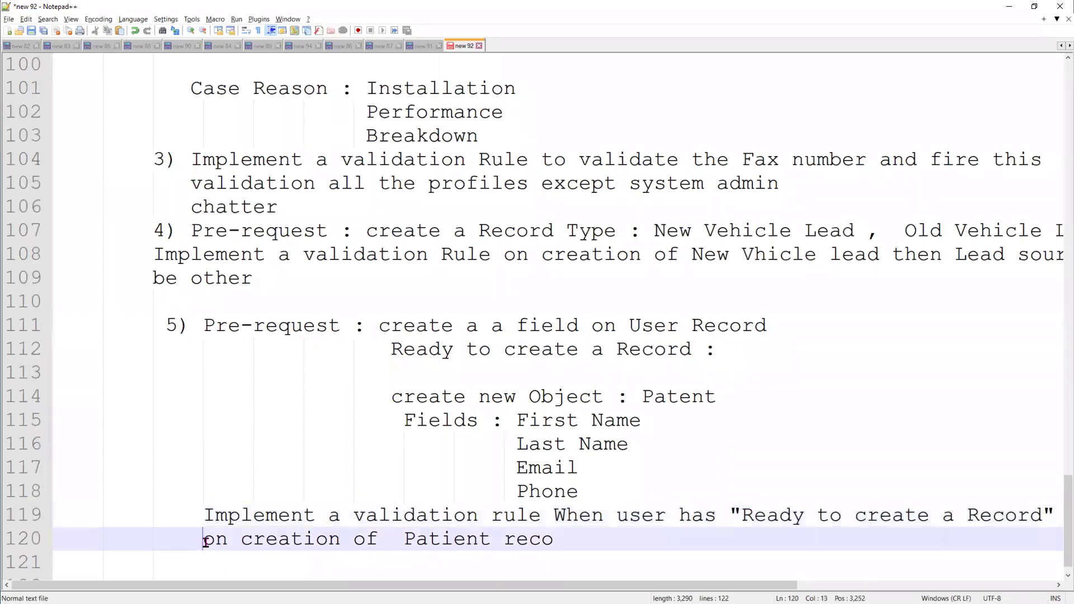
{"action": "type", "text": "true the"}
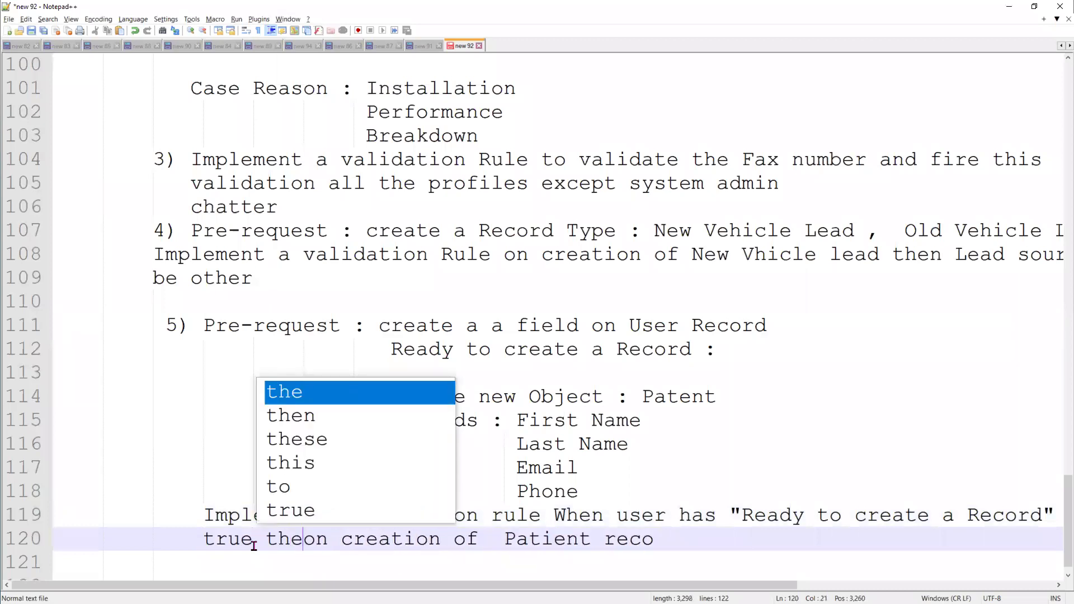
{"action": "type", "text": "n"}
{"action": "key", "text": "Delete"}
{"action": "key", "text": "Delete"}
{"action": "key", "text": "Delete"}
{"action": "key", "text": "Delete"}
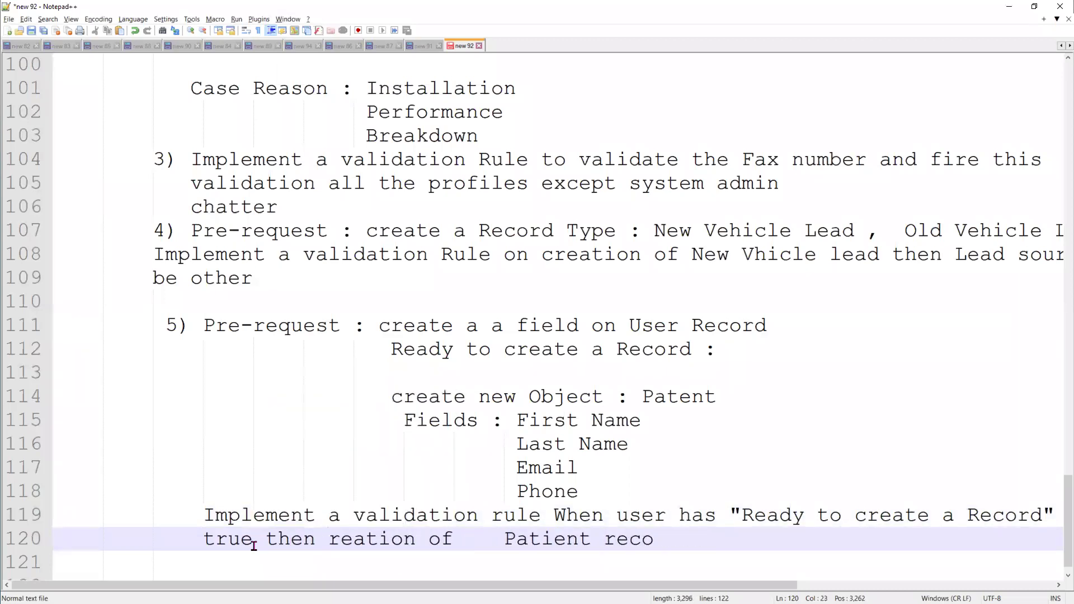
{"action": "type", "text": "create new"}
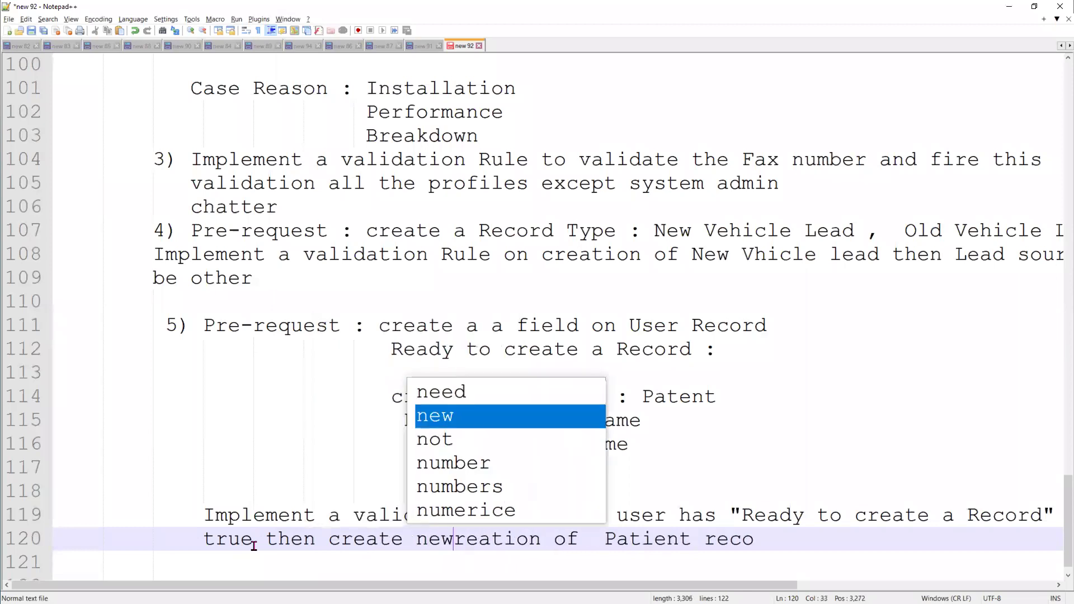
{"action": "key", "text": "Delete"}
{"action": "key", "text": "Delete"}
{"action": "key", "text": "Delete"}
{"action": "key", "text": "Delete"}
{"action": "key", "text": "Delete"}
{"action": "key", "text": "Delete"}
{"action": "key", "text": "Delete"}
{"action": "key", "text": "Delete"}
{"action": "key", "text": "Delete"}
{"action": "key", "text": "Delete"}
{"action": "key", "text": "Delete"}
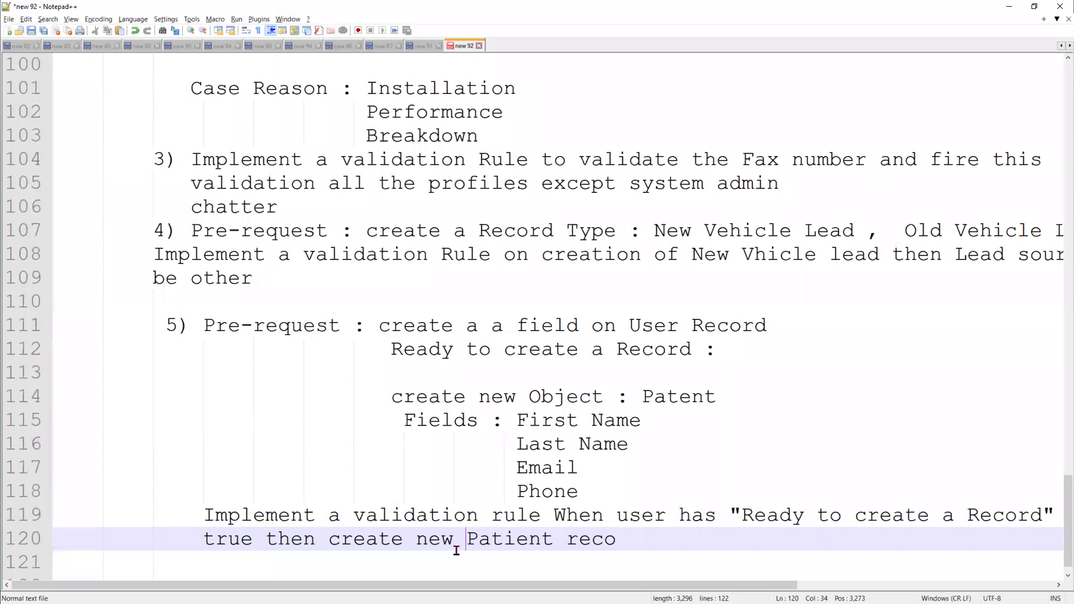
{"action": "left_click", "coordinate": [663, 539]}
{"action": "left_click", "coordinate": [621, 538]}
{"action": "type", "text": "rd"}
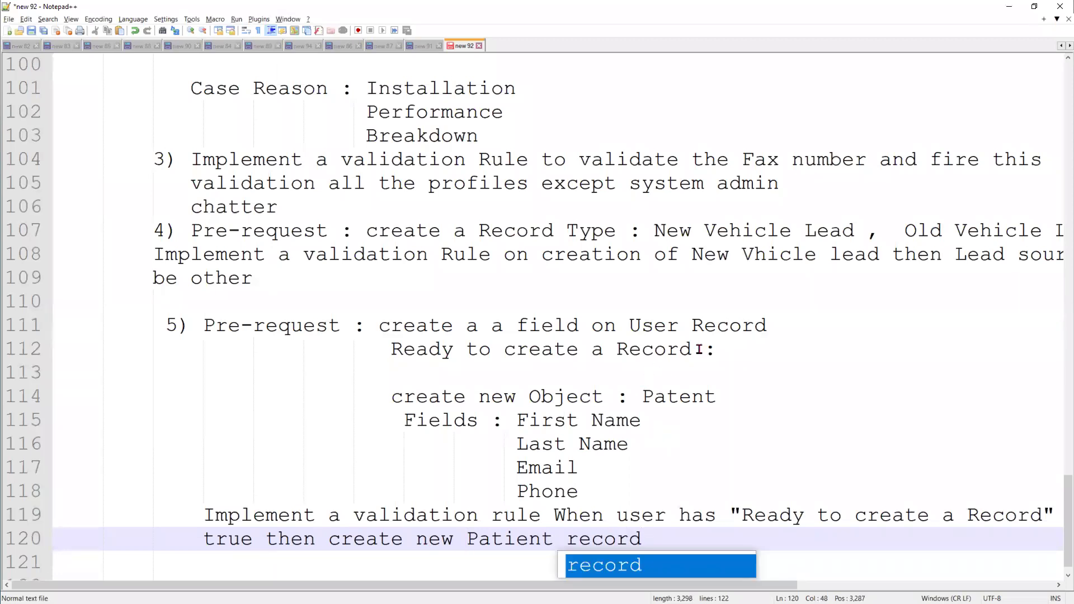
{"action": "left_click", "coordinate": [703, 350]}
{"action": "type", "text": "(checkbox"}
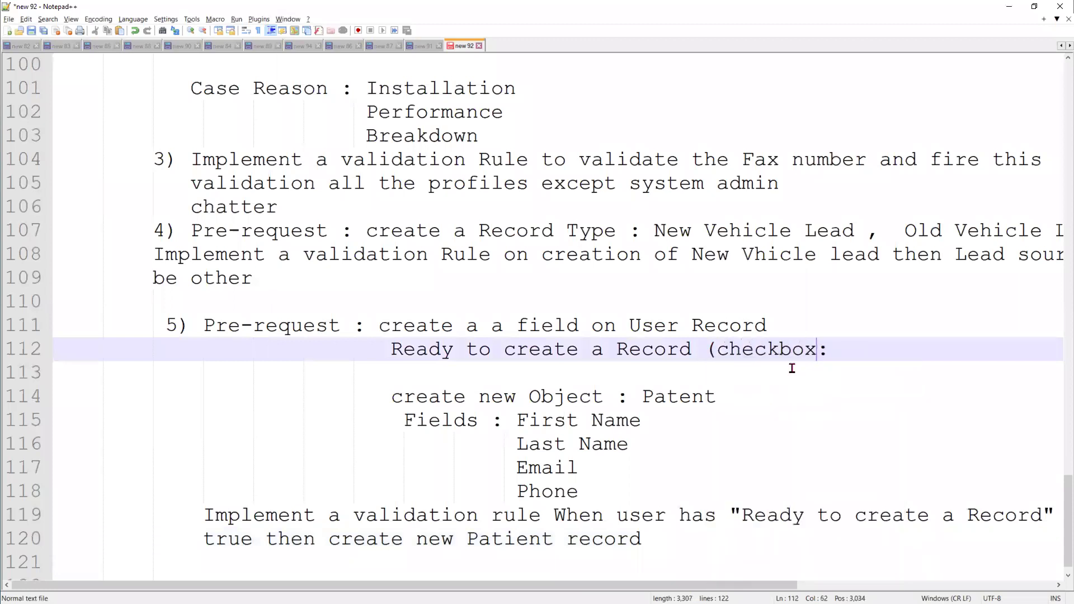
{"action": "type", "text": ")"}
{"action": "left_click", "coordinate": [732, 563]}
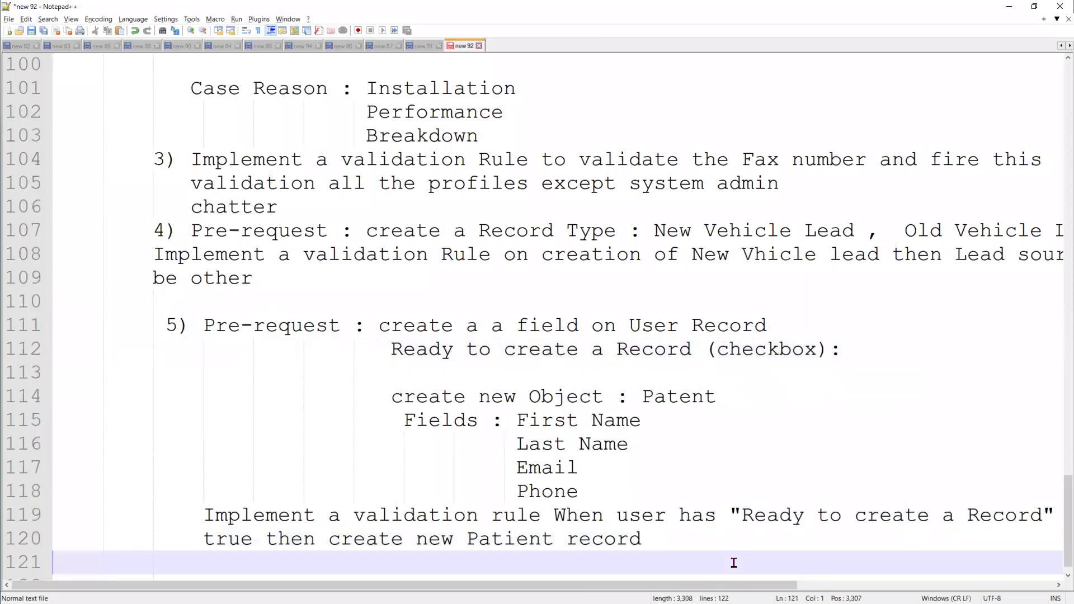
{"action": "scroll", "coordinate": [690, 562], "scroll_direction": "down", "scroll_amount": 1}
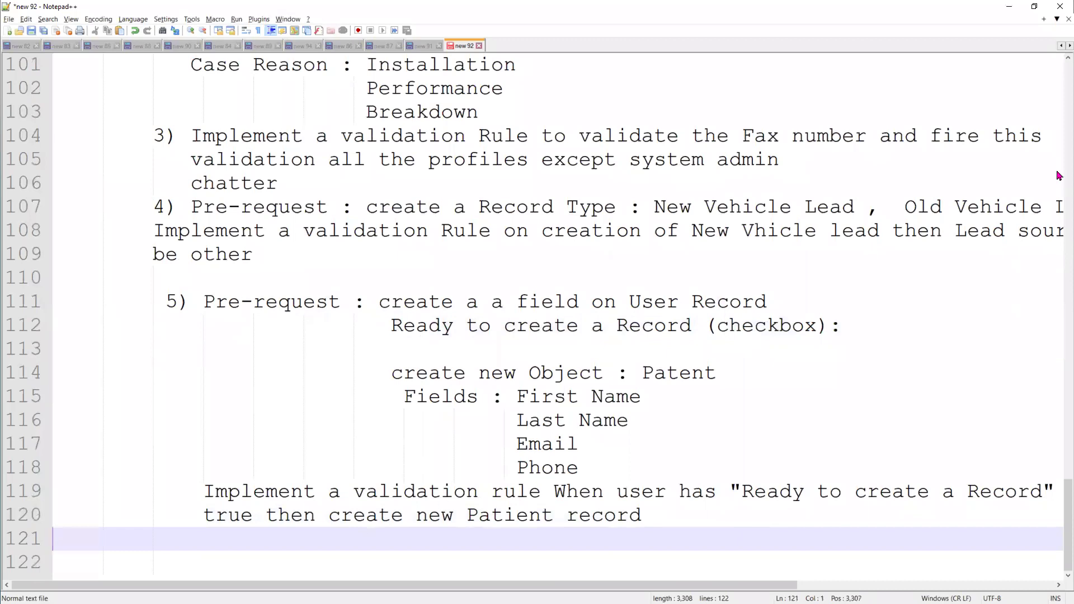
{"action": "key", "text": "alt+Tab"}
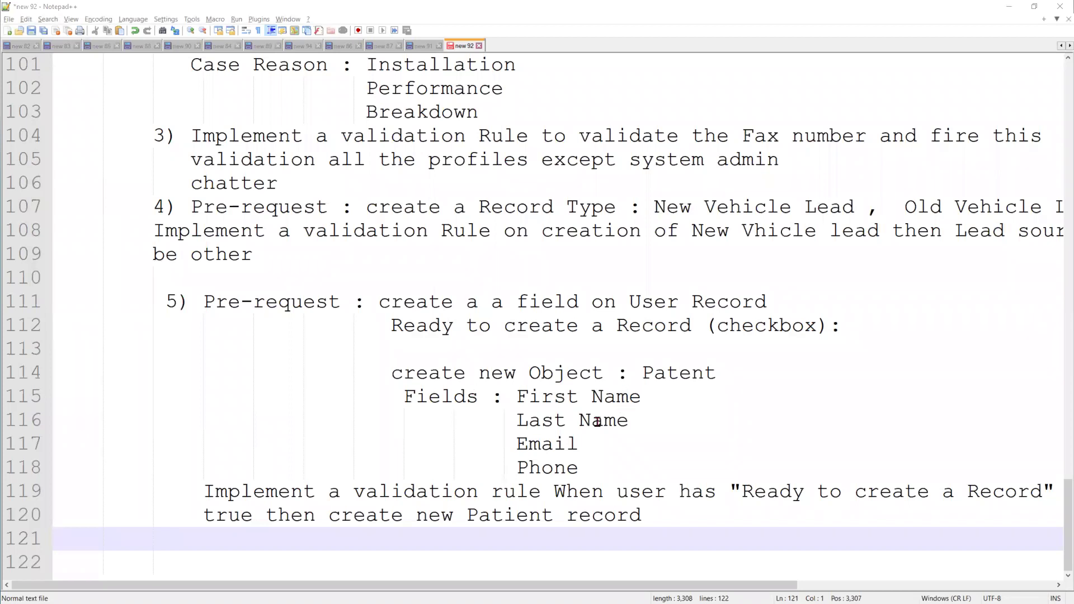
{"action": "scroll", "coordinate": [684, 502], "scroll_direction": "up", "scroll_amount": 3}
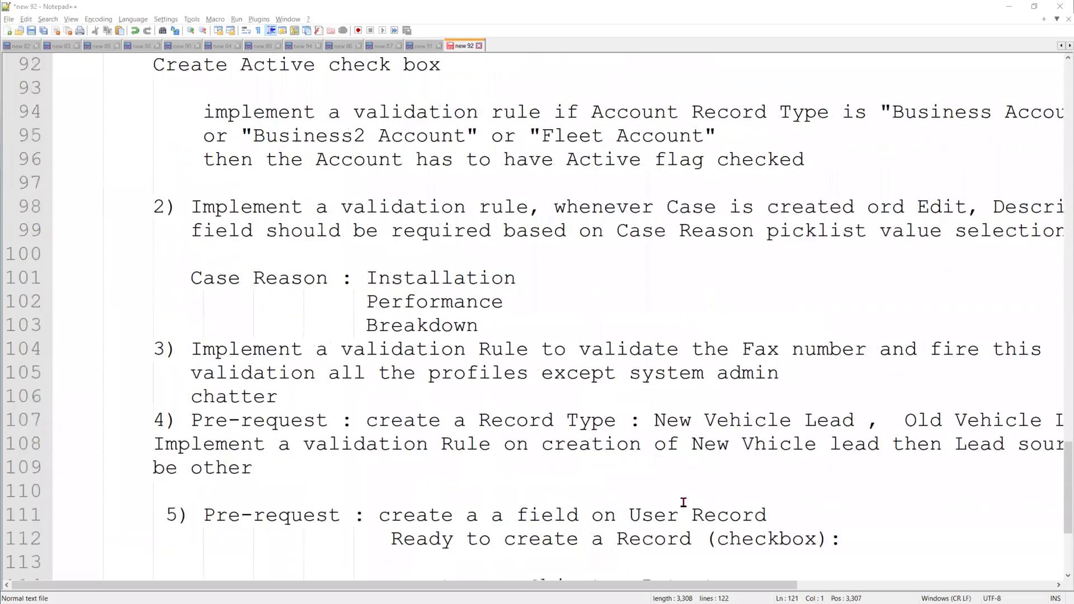
{"action": "scroll", "coordinate": [685, 502], "scroll_direction": "up", "scroll_amount": 2}
{"action": "scroll", "coordinate": [203, 291], "scroll_direction": "up", "scroll_amount": 2}
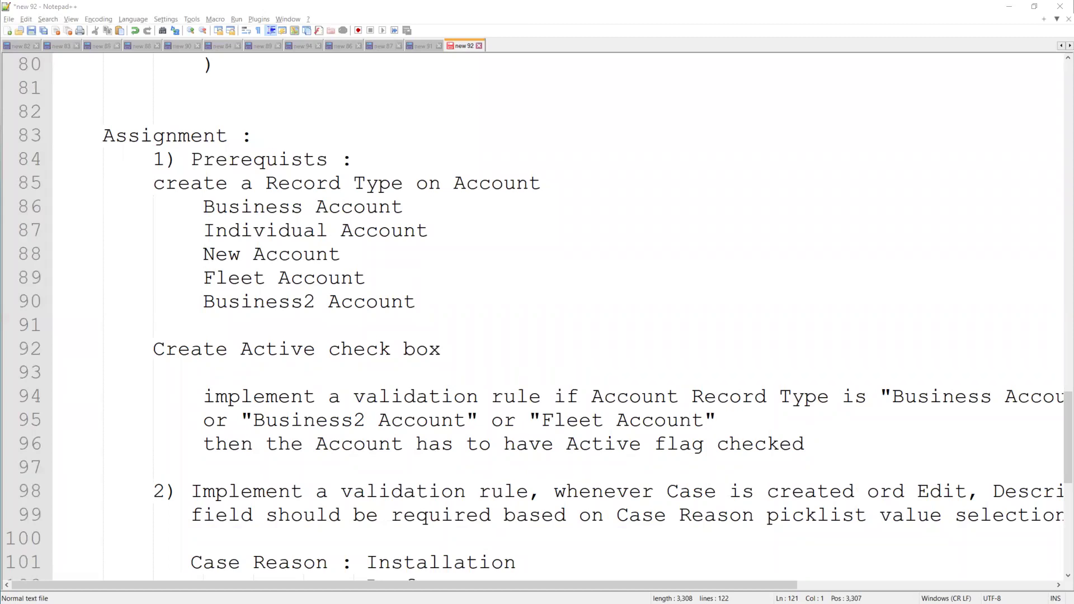
{"action": "scroll", "coordinate": [673, 342], "scroll_direction": "down", "scroll_amount": 3}
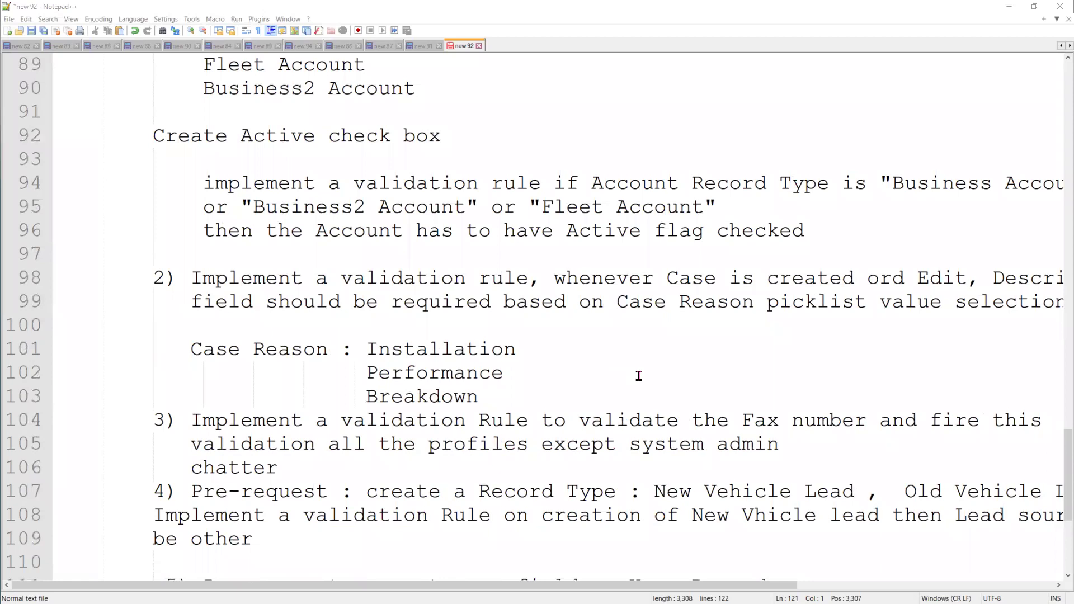
Open the 'temporary class' account from Accounts and scroll through its details
{"action": "left_click", "coordinate": [1009, 7]}
{"action": "scroll", "coordinate": [537, 404], "scroll_direction": "down", "scroll_amount": 3}
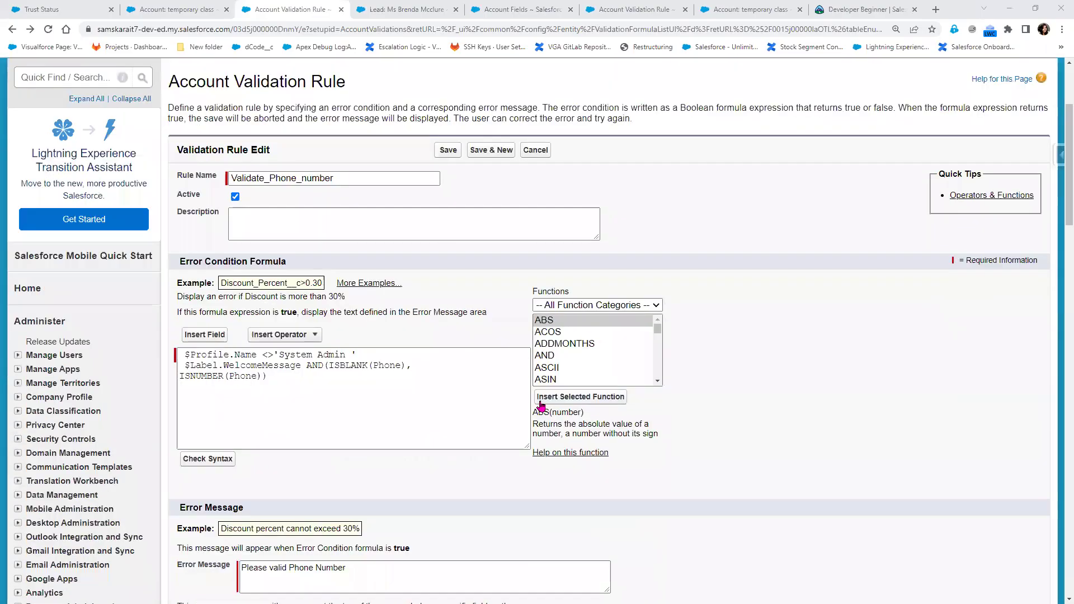
{"action": "scroll", "coordinate": [542, 405], "scroll_direction": "down", "scroll_amount": 1}
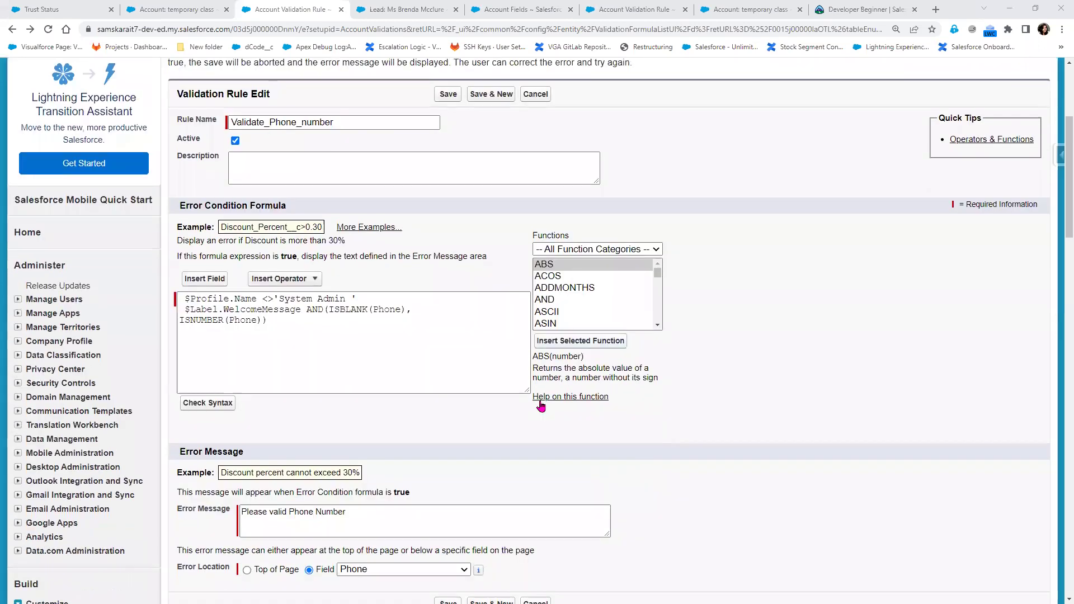
{"action": "scroll", "coordinate": [540, 404], "scroll_direction": "up", "scroll_amount": 4}
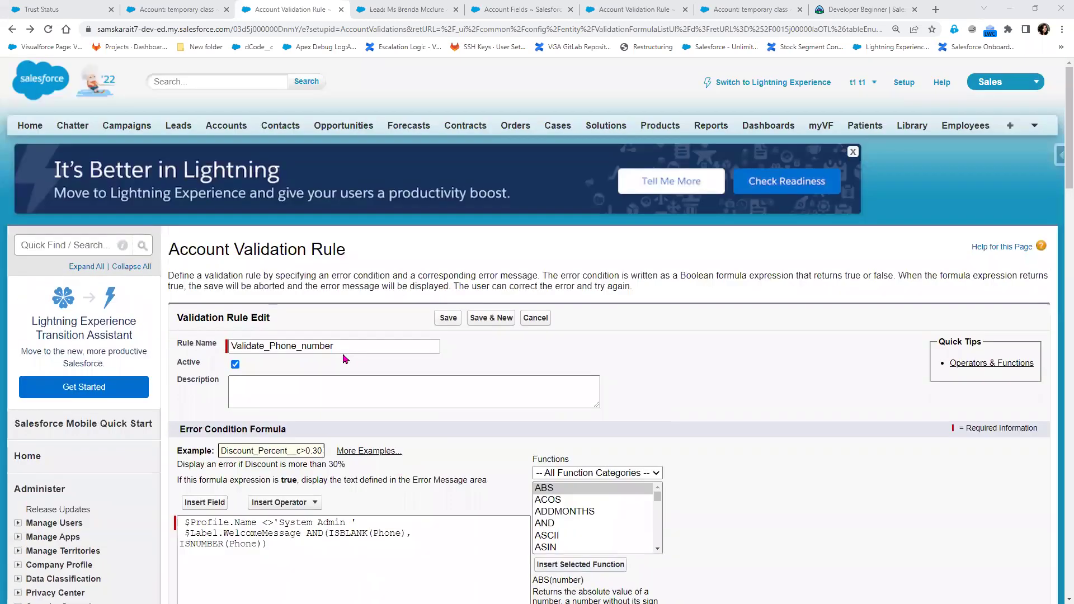
{"action": "left_click", "coordinate": [226, 126]}
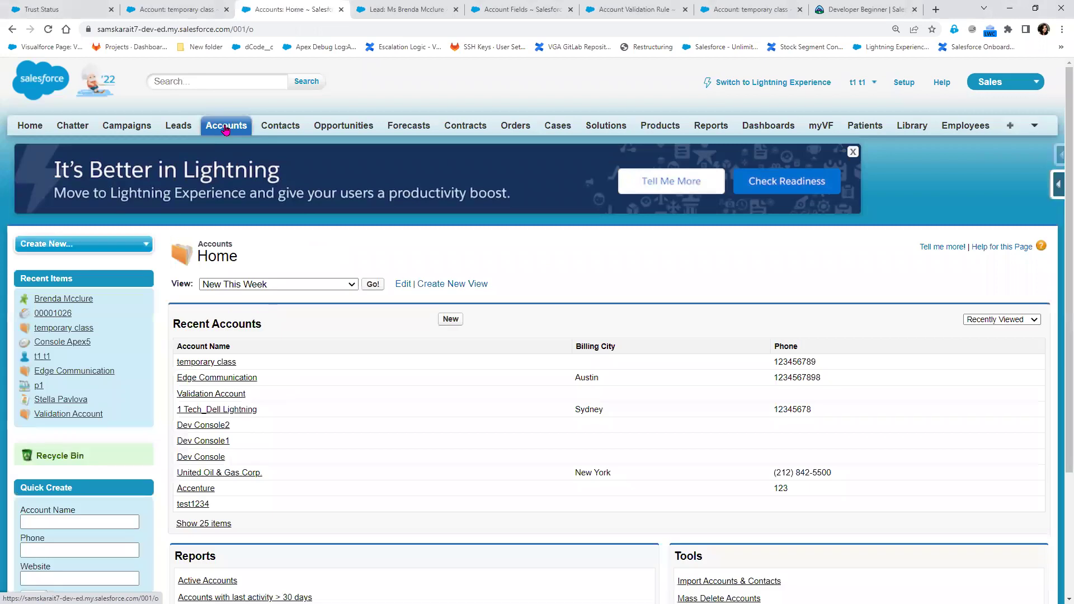
{"action": "left_click", "coordinate": [203, 362]}
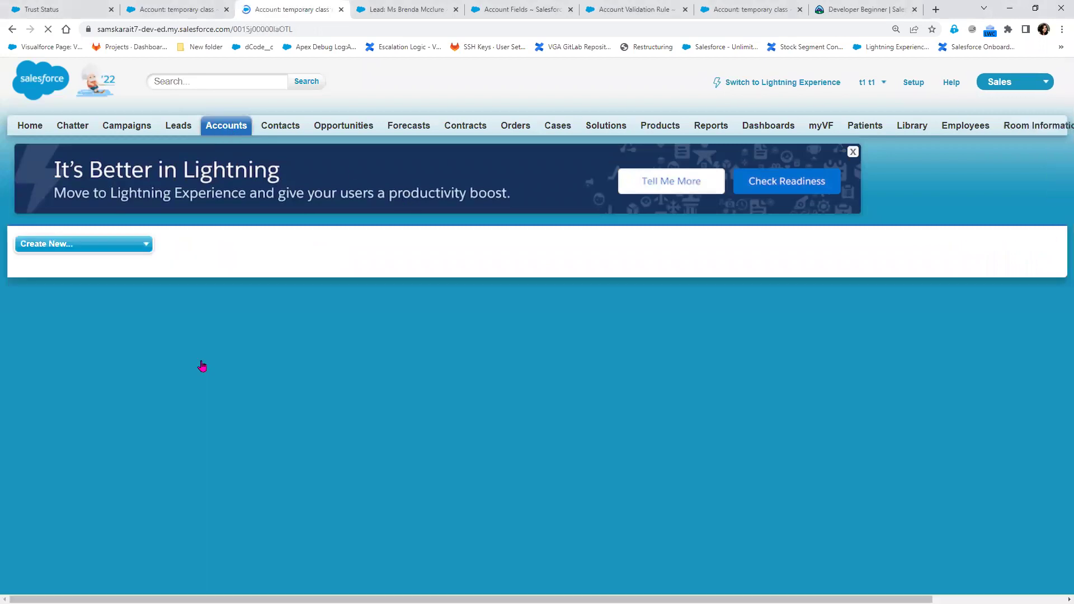
{"action": "scroll", "coordinate": [753, 456], "scroll_direction": "down", "scroll_amount": 1}
{"action": "scroll", "coordinate": [754, 456], "scroll_direction": "down", "scroll_amount": 3}
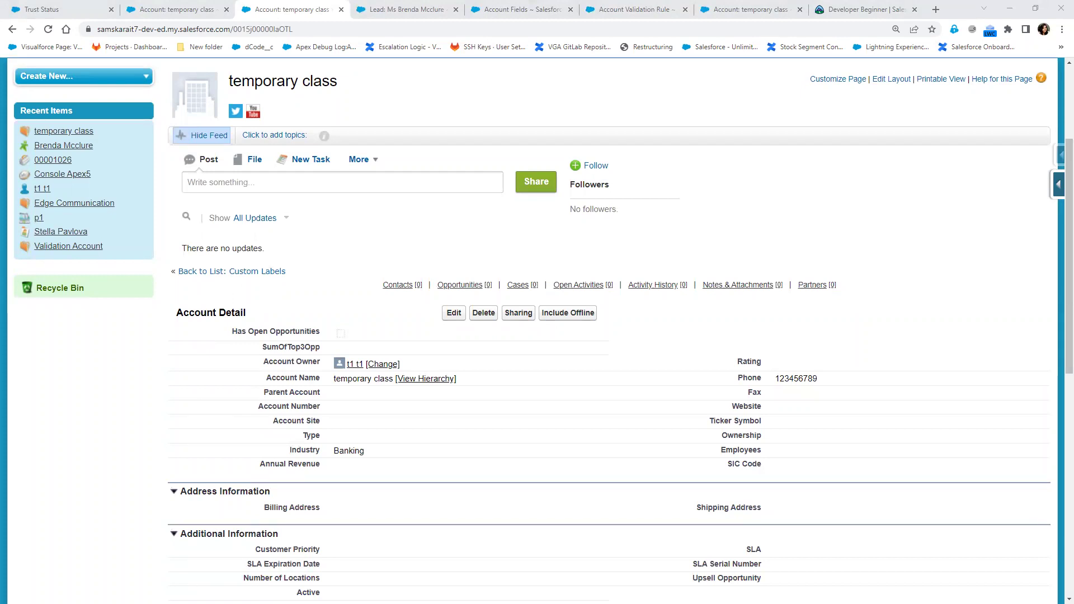
Review the assignment notes, then minimize Notepad++ to return to the account page
{"action": "key", "text": "alt+Tab"}
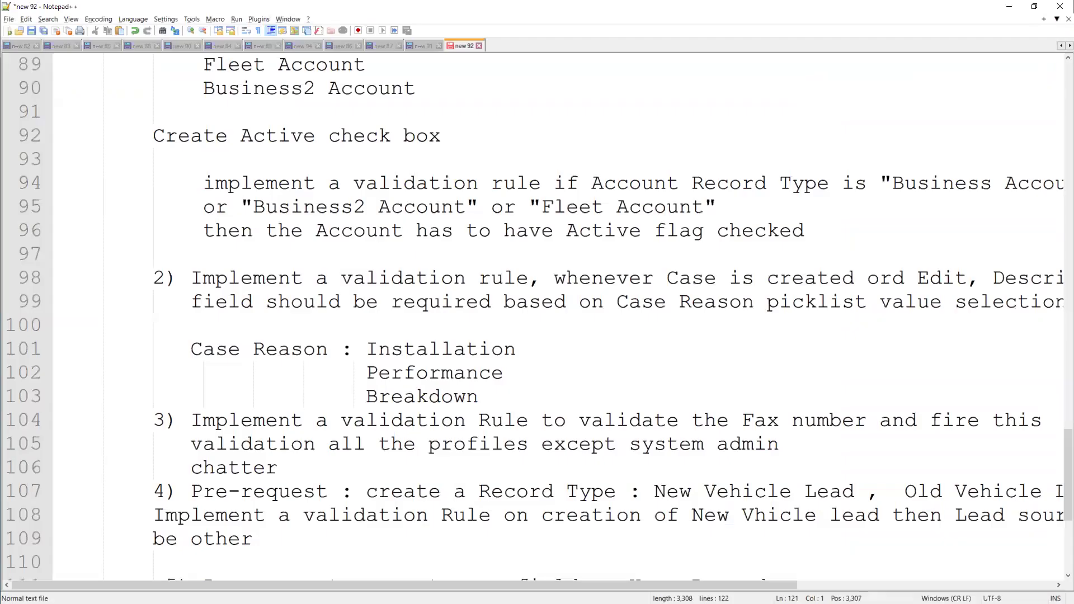
{"action": "scroll", "coordinate": [342, 446], "scroll_direction": "down", "scroll_amount": 3}
{"action": "scroll", "coordinate": [344, 447], "scroll_direction": "down", "scroll_amount": 1}
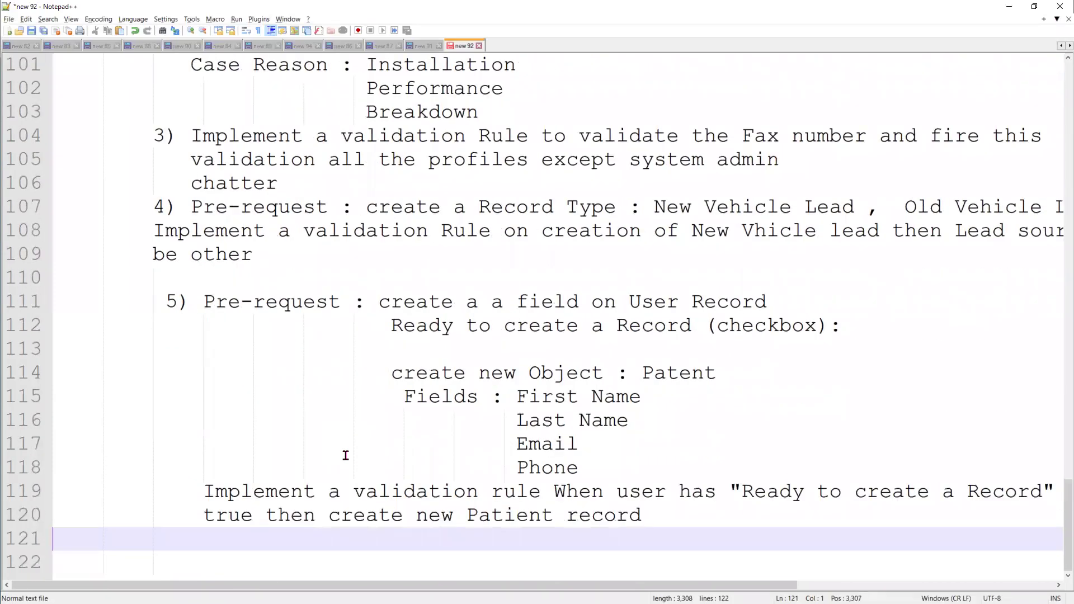
{"action": "scroll", "coordinate": [376, 467], "scroll_direction": "up", "scroll_amount": 6}
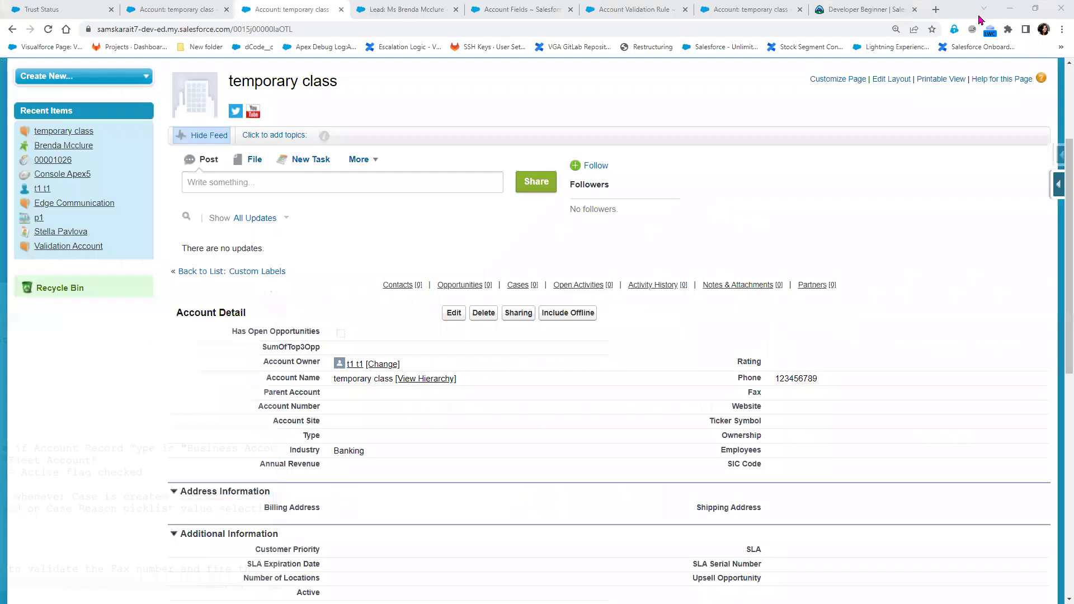
{"action": "left_click", "coordinate": [1012, 7]}
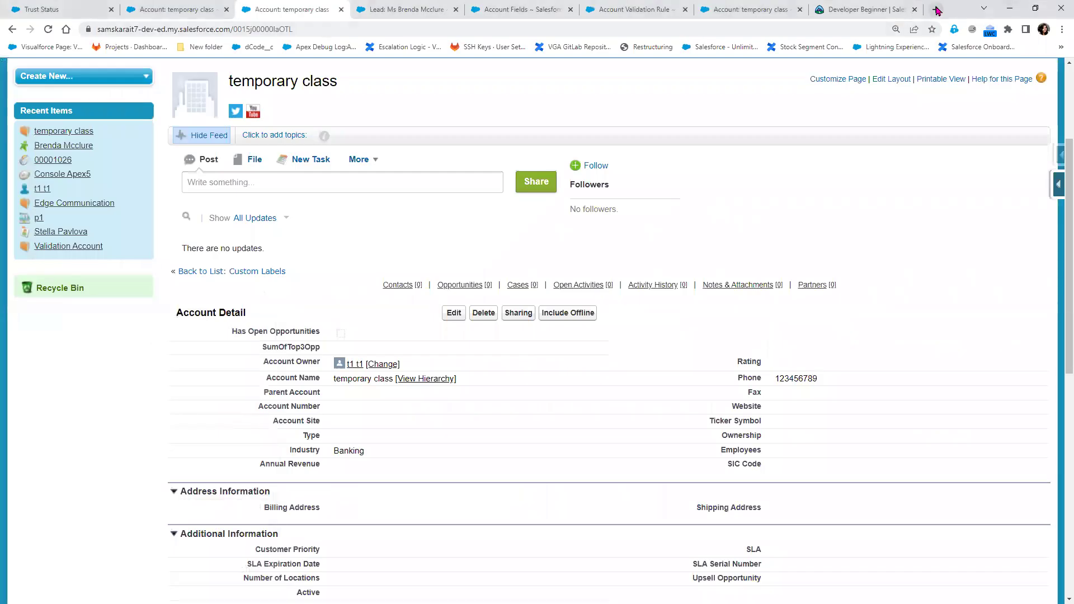
Load the Trailhead site (trailhead.salesforce.com) in a new browser tab
{"action": "left_click", "coordinate": [936, 9]}
{"action": "left_click", "coordinate": [531, 28]}
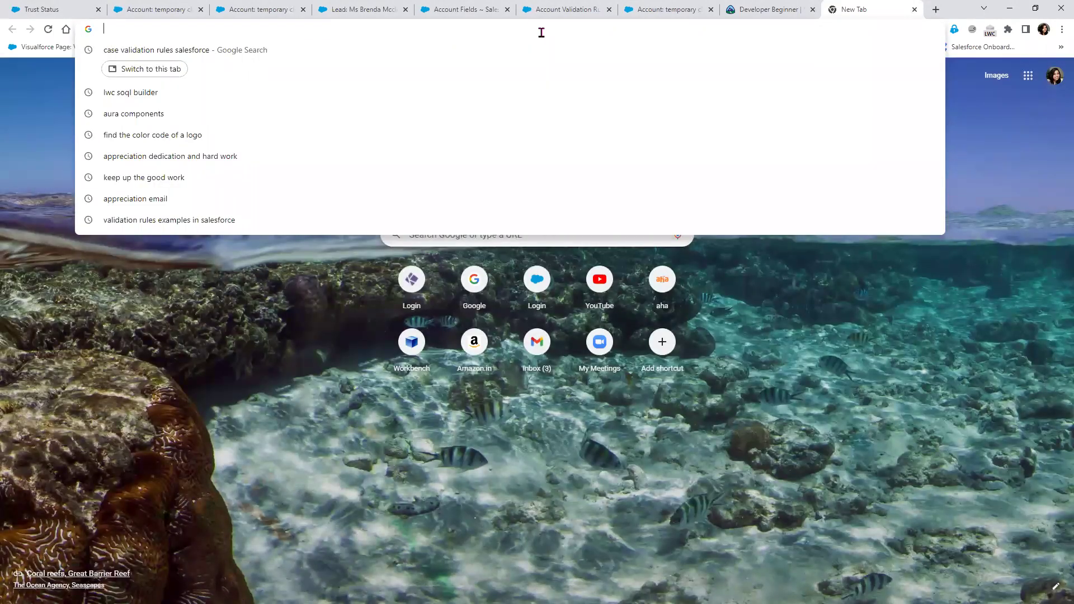
{"action": "type", "text": "trail"}
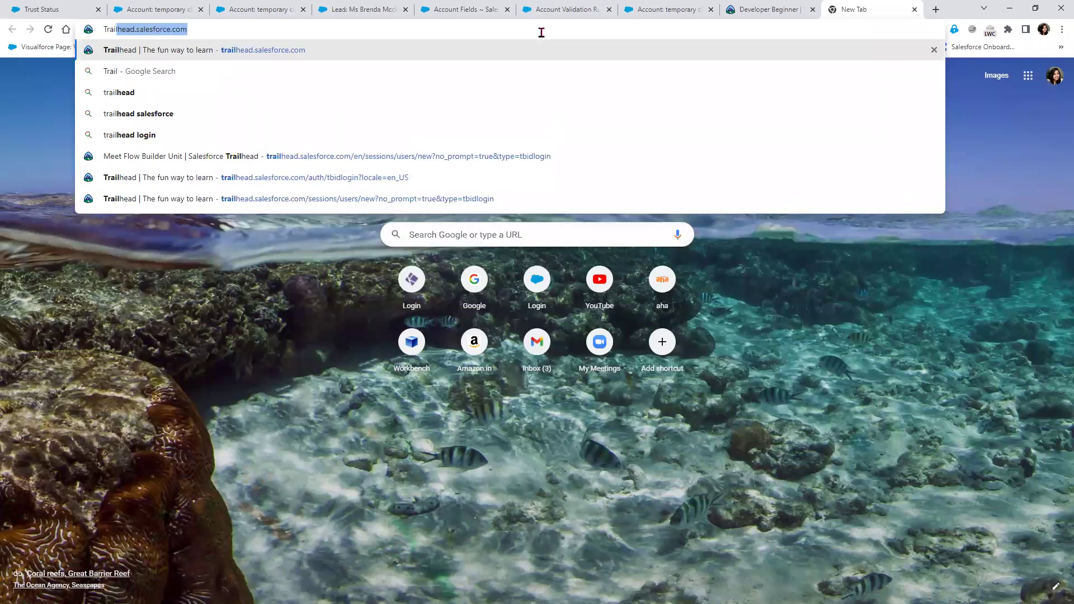
{"action": "key", "text": "Return"}
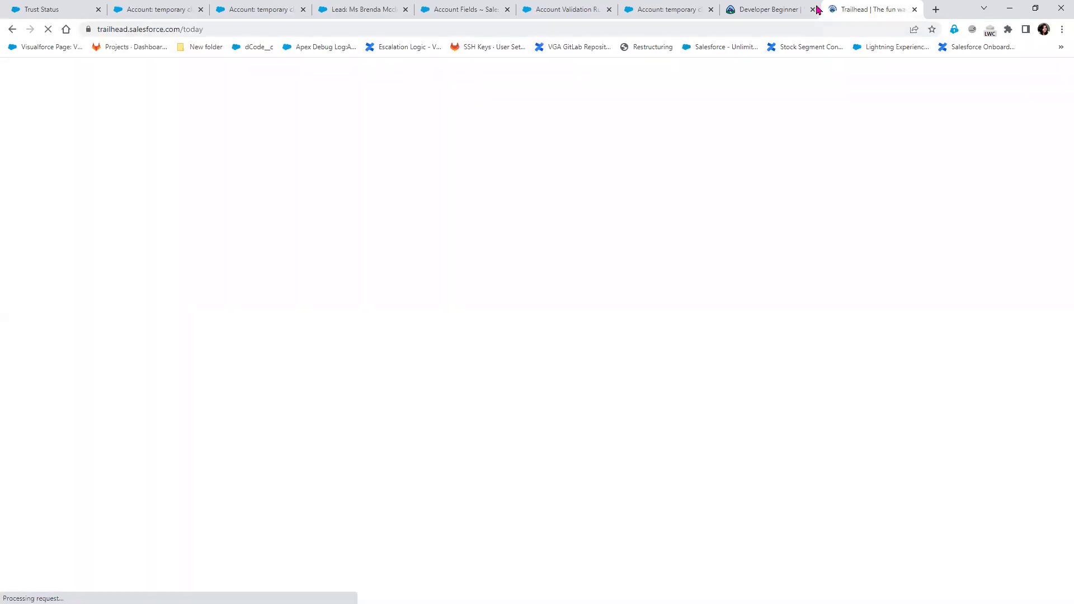
Open the Formulas and Validations module from the Developer Beginner trail and copy its address
{"action": "left_click", "coordinate": [759, 10]}
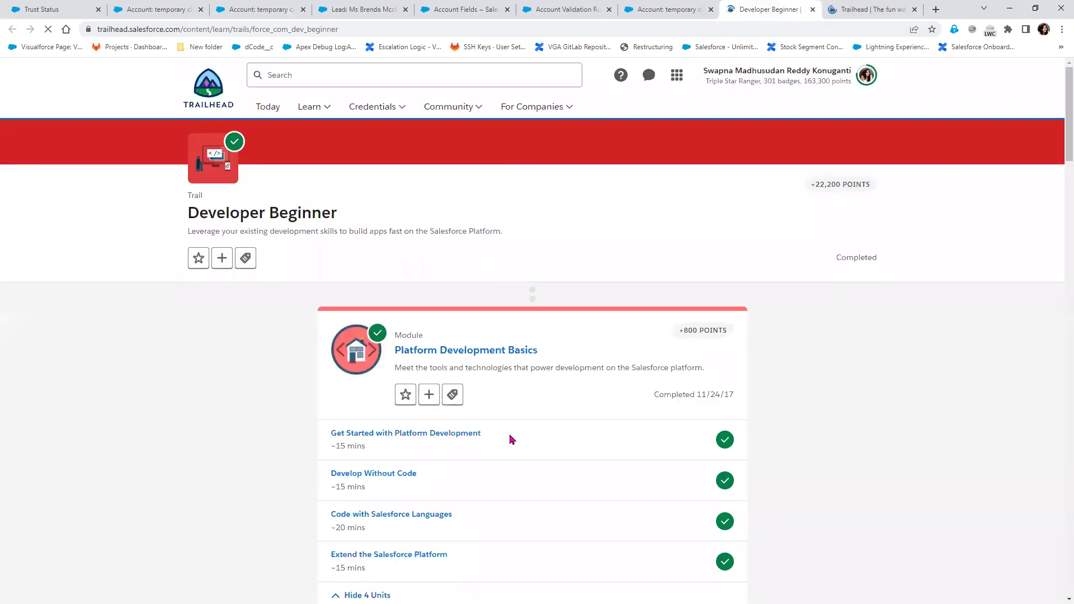
{"action": "scroll", "coordinate": [510, 439], "scroll_direction": "down", "scroll_amount": 3}
{"action": "scroll", "coordinate": [510, 439], "scroll_direction": "down", "scroll_amount": 11}
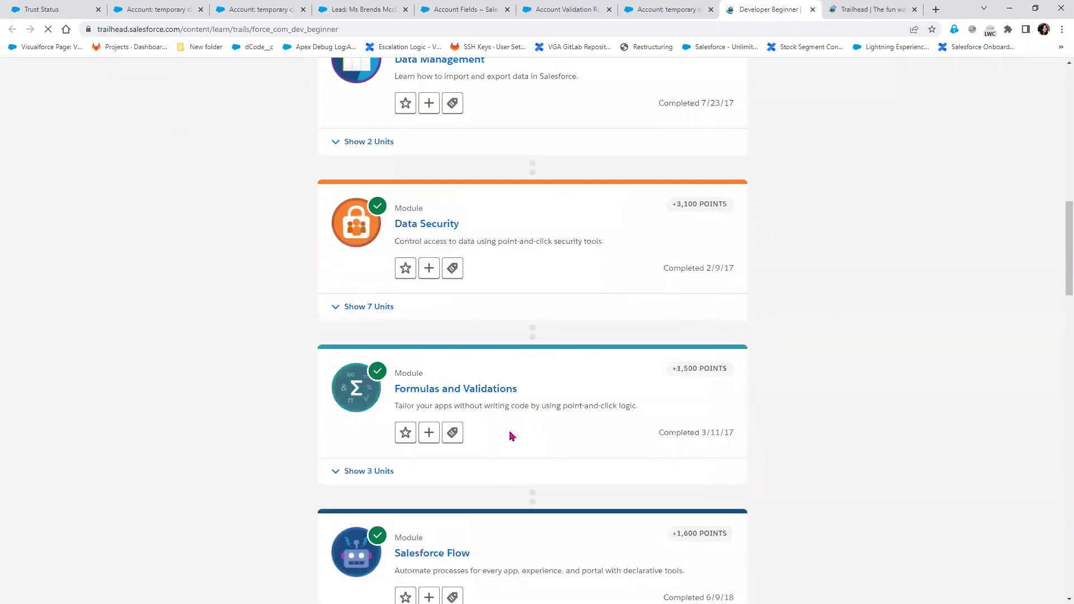
{"action": "left_click", "coordinate": [485, 398]}
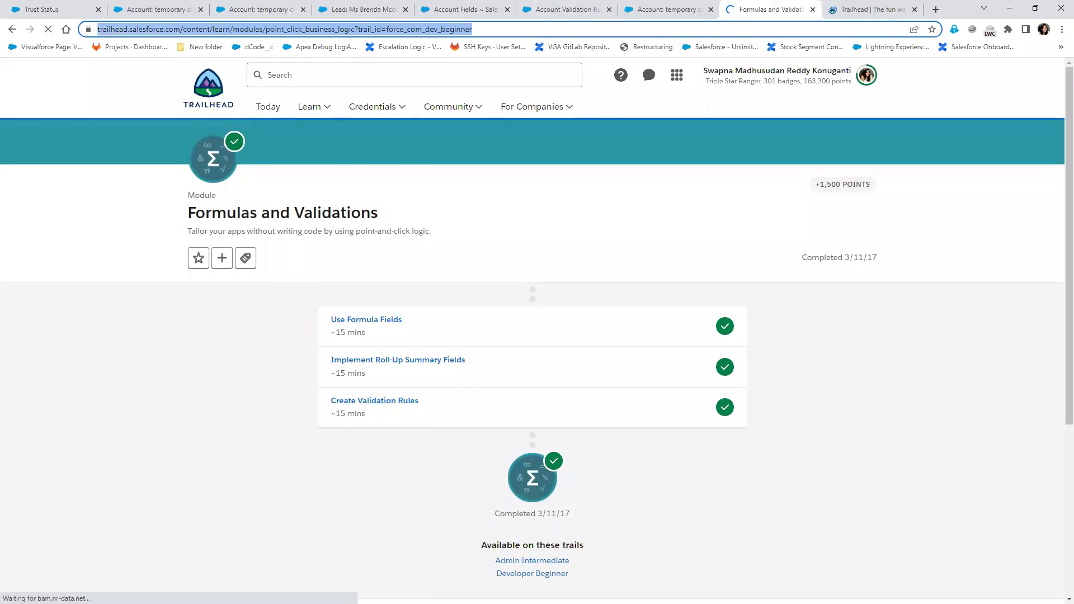
{"action": "key", "text": "alt+Tab"}
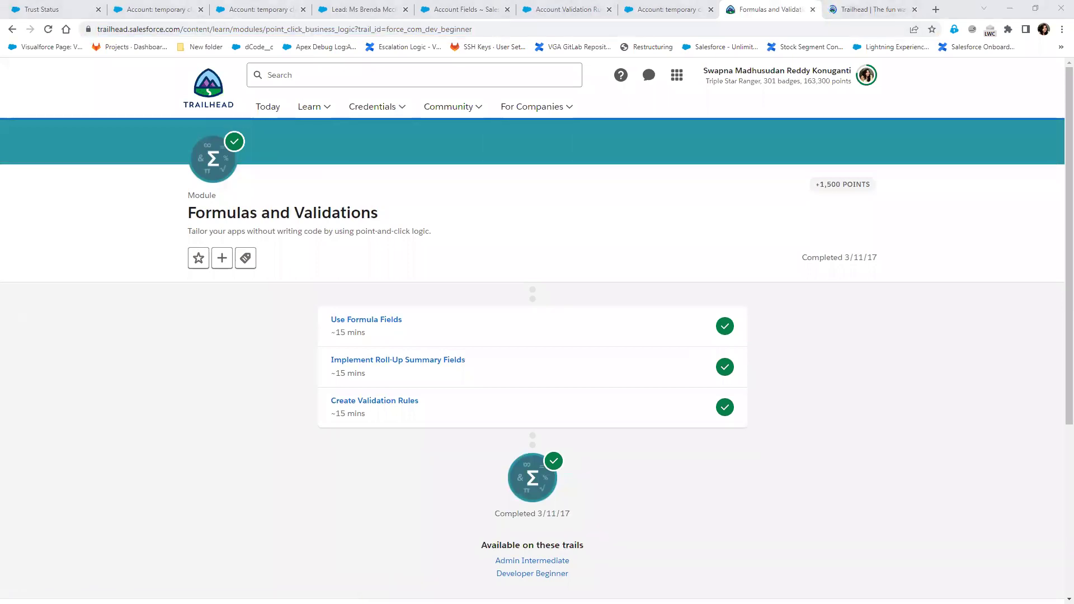
Paste the Formulas and Validations link at the end of the notes under a 'Trailhead :' label
{"action": "key", "text": "alt+Tab"}
{"action": "scroll", "coordinate": [511, 554], "scroll_direction": "down", "scroll_amount": 6}
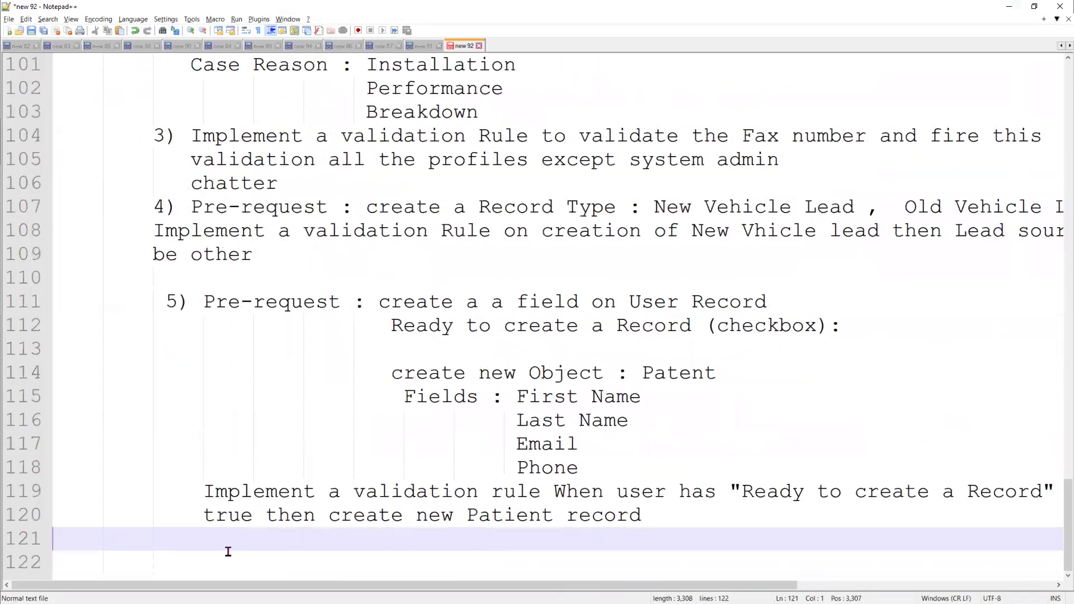
{"action": "type", "text": "https://trailhead.salesforce.com/content/learn/modules/point_click_business_logic?trail_id=force_com_dev_beginner"}
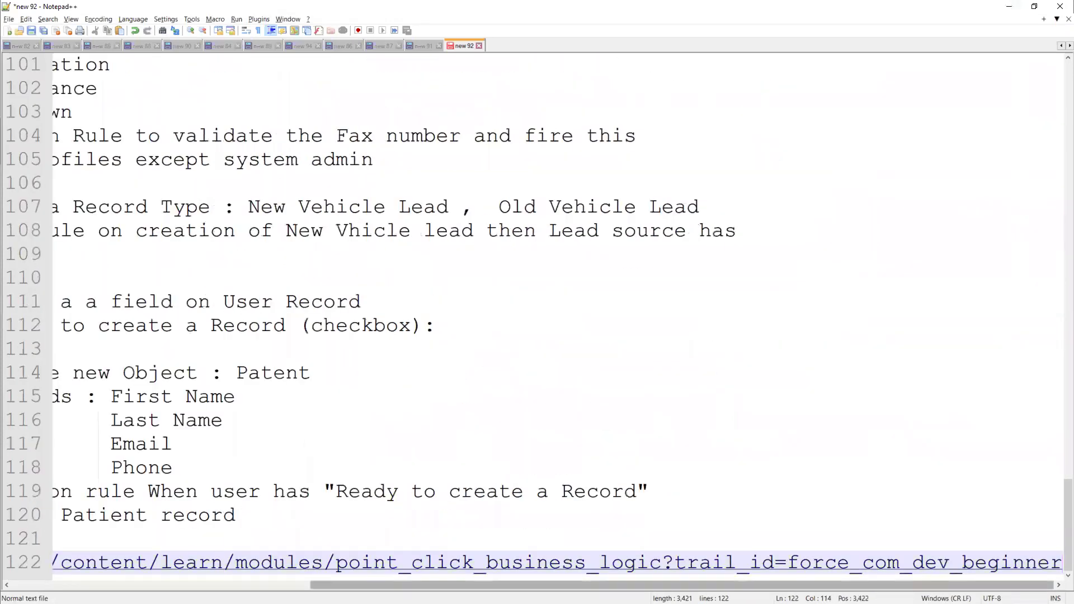
{"action": "scroll", "coordinate": [45, 577], "scroll_direction": "left", "scroll_amount": 10}
{"action": "scroll", "coordinate": [45, 576], "scroll_direction": "left", "scroll_amount": 2}
{"action": "left_click", "coordinate": [71, 538]}
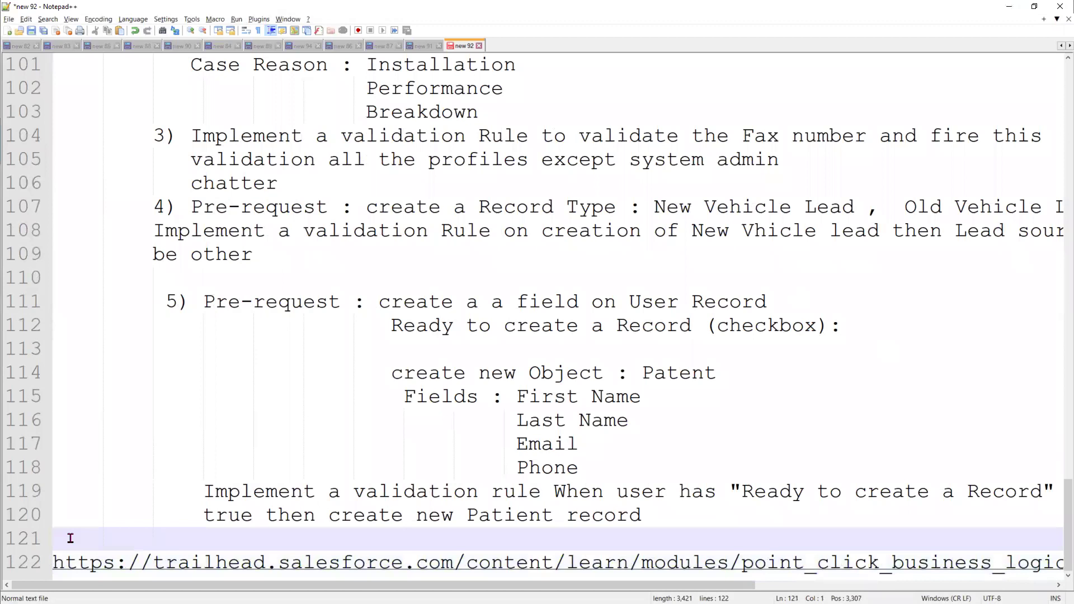
{"action": "key", "text": "Return"}
{"action": "type", "text": "Trailhe"}
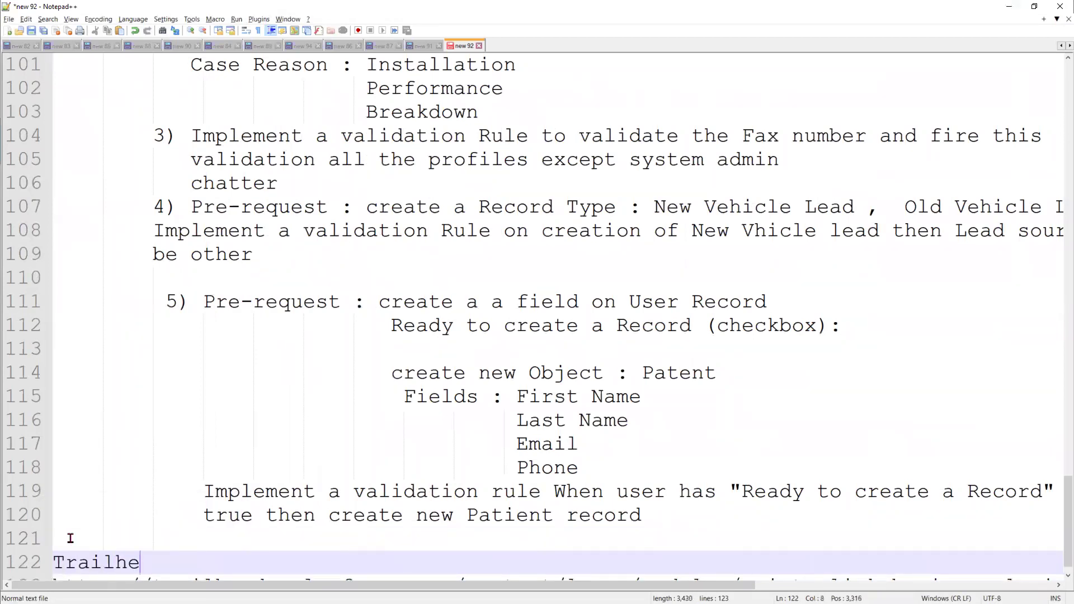
{"action": "type", "text": "ad :"}
{"action": "key", "text": "Right"}
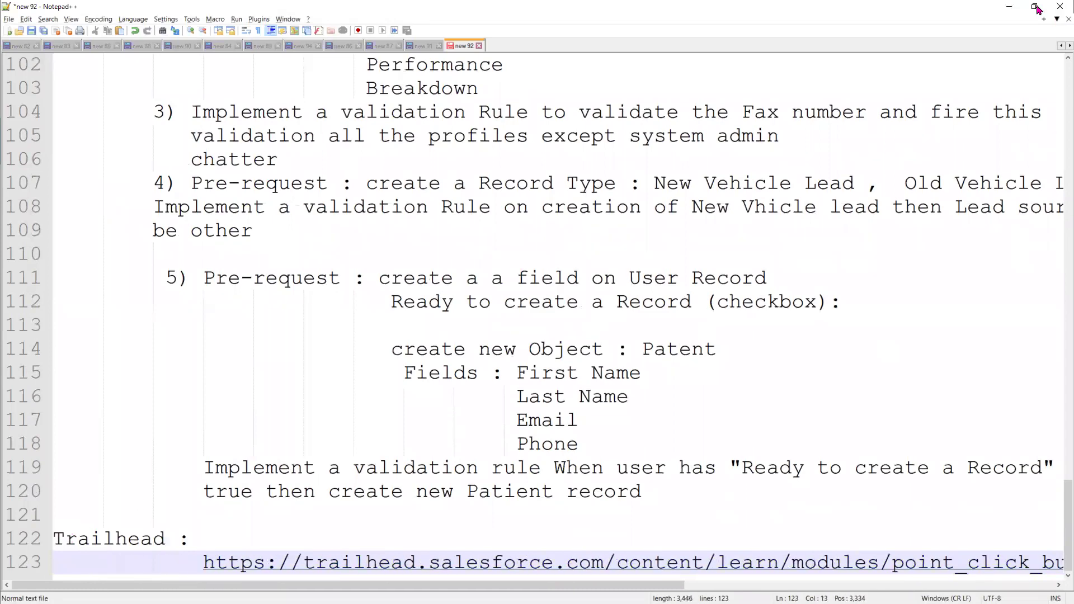
Search Trailhead for 'Advanced Admin'
{"action": "left_click", "coordinate": [1013, 10]}
{"action": "left_click", "coordinate": [397, 81]}
{"action": "type", "text": "Ada"}
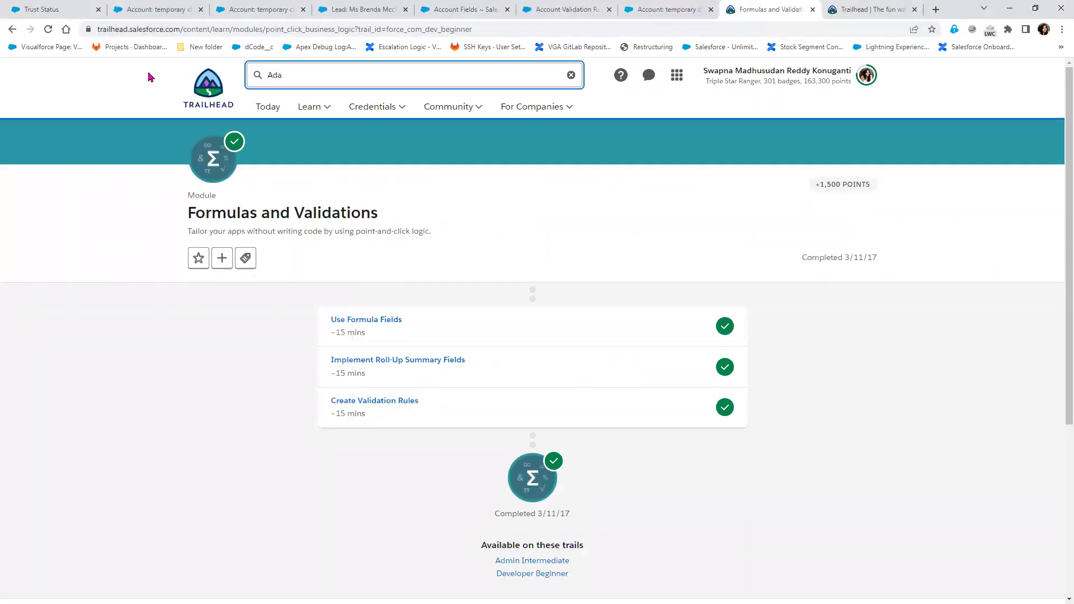
{"action": "key", "text": "BackSpace"}
{"action": "key", "text": "BackSpace"}
{"action": "type", "text": "anced Adm"}
{"action": "key", "text": "Return"}
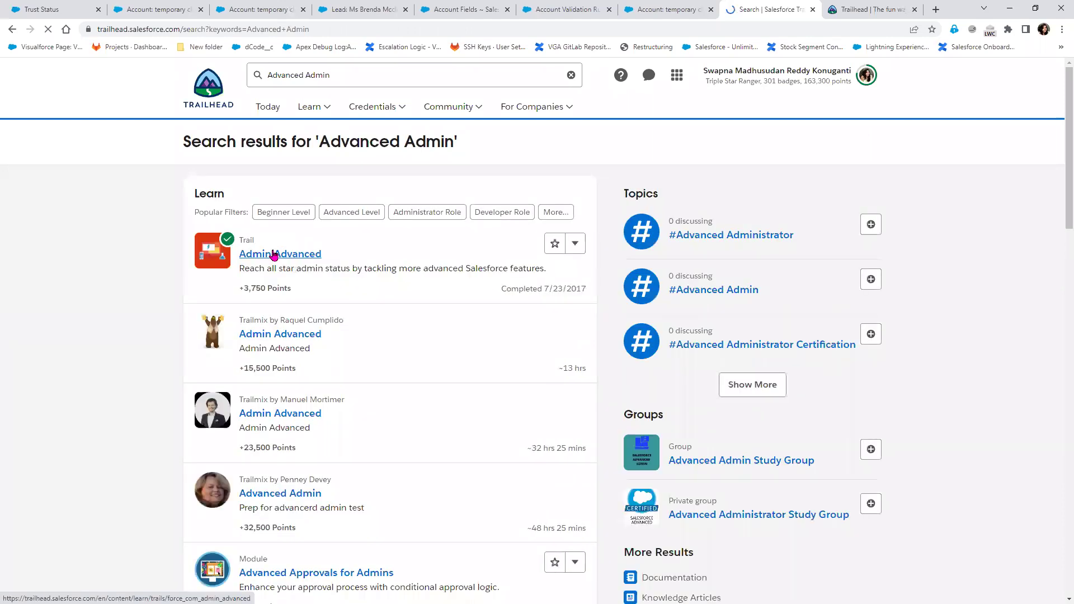
Open the Admin Advanced trail from the results and select its page address
{"action": "left_click", "coordinate": [275, 255]}
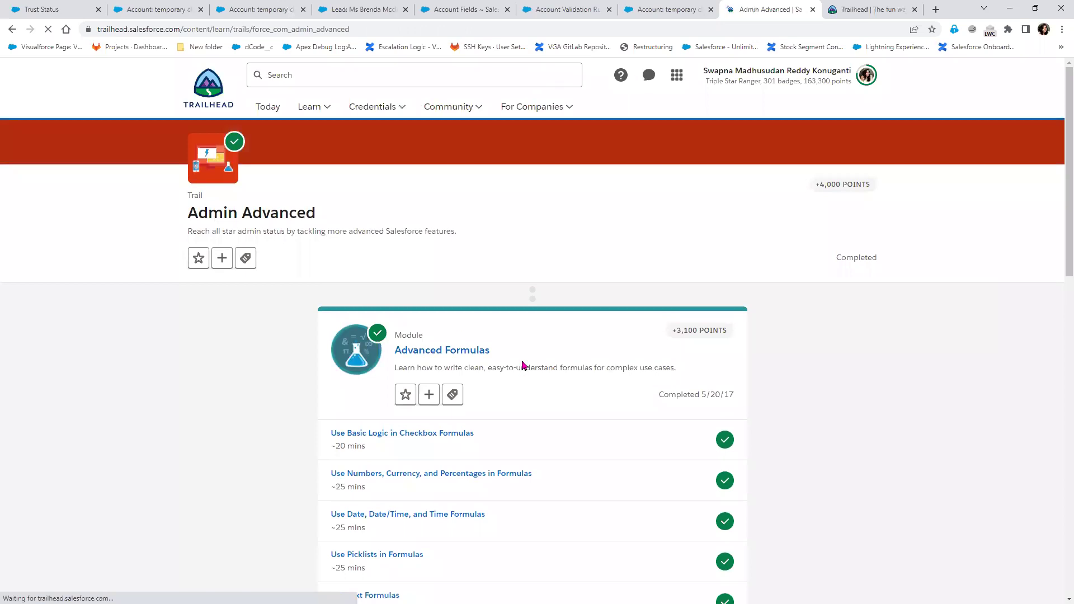
{"action": "scroll", "coordinate": [529, 377], "scroll_direction": "down", "scroll_amount": 1}
{"action": "scroll", "coordinate": [529, 377], "scroll_direction": "down", "scroll_amount": 3}
{"action": "scroll", "coordinate": [527, 377], "scroll_direction": "down", "scroll_amount": 4}
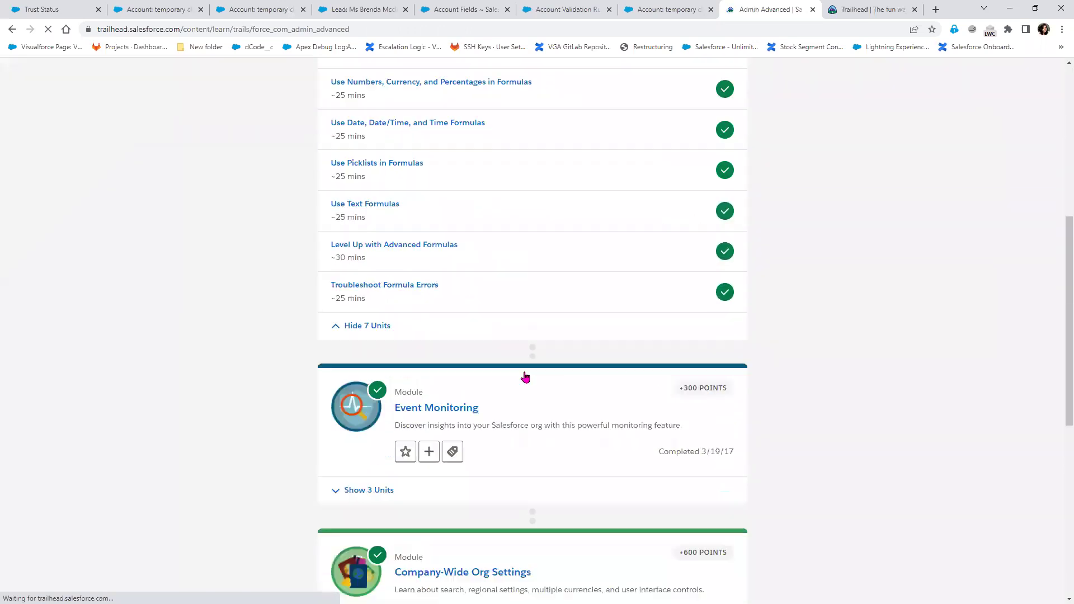
{"action": "scroll", "coordinate": [524, 377], "scroll_direction": "down", "scroll_amount": 3}
{"action": "left_click", "coordinate": [387, 32]}
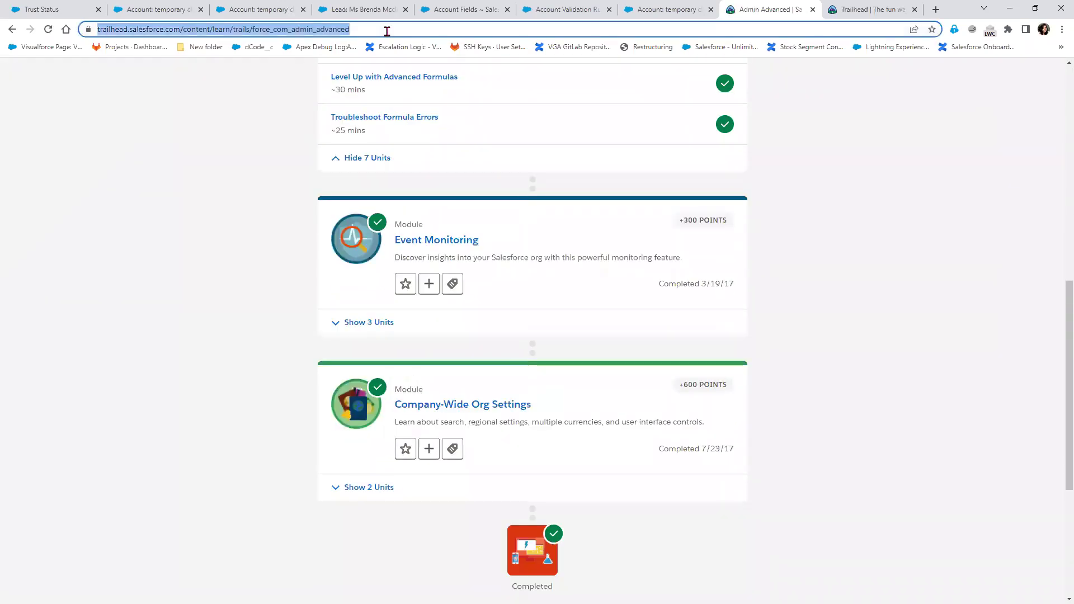